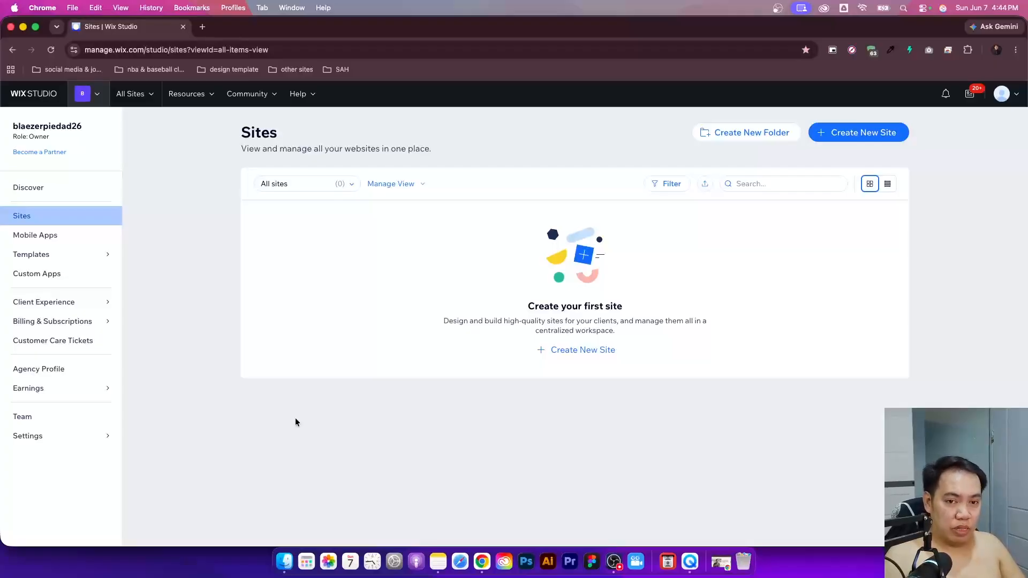
- Create a new site in the Studio Editor from the Blank Canvas template
left_click(583, 349)
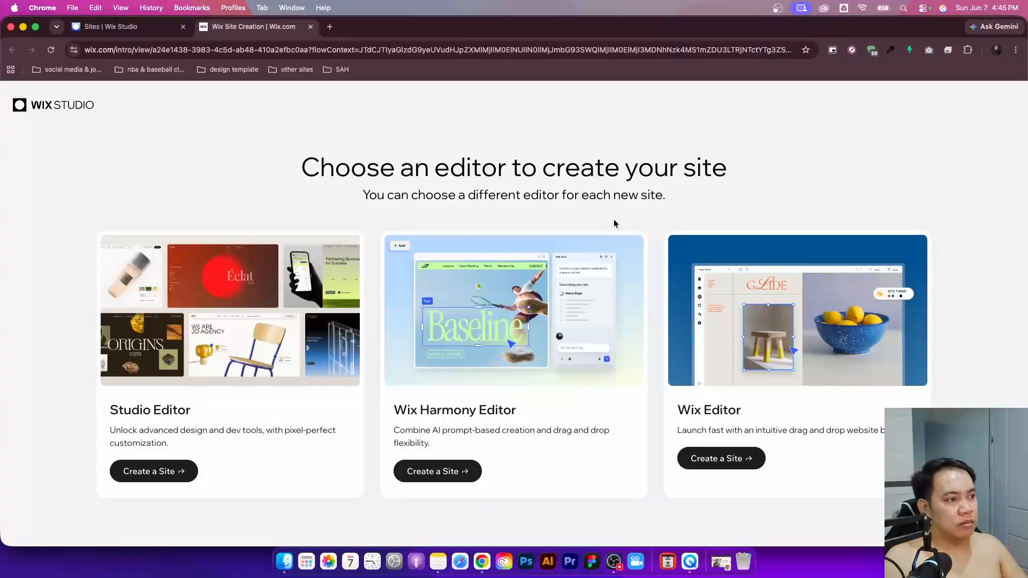
key("super+w")
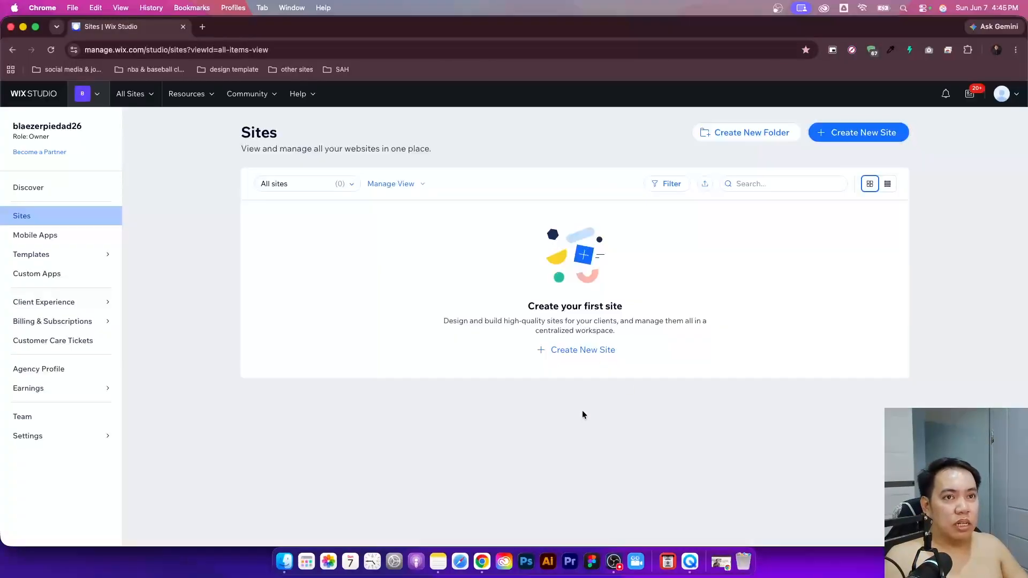
left_click(584, 351)
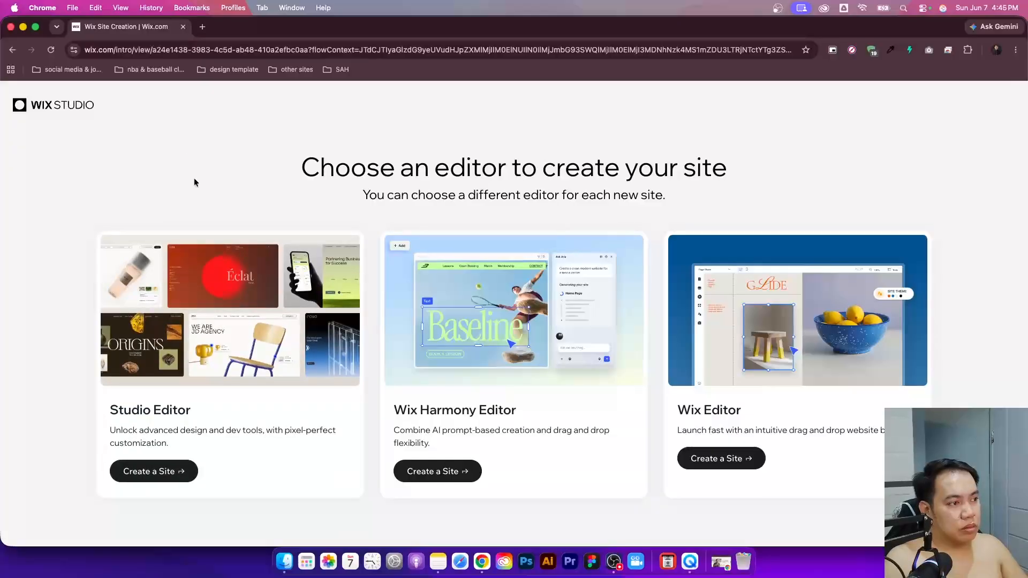
left_click(154, 468)
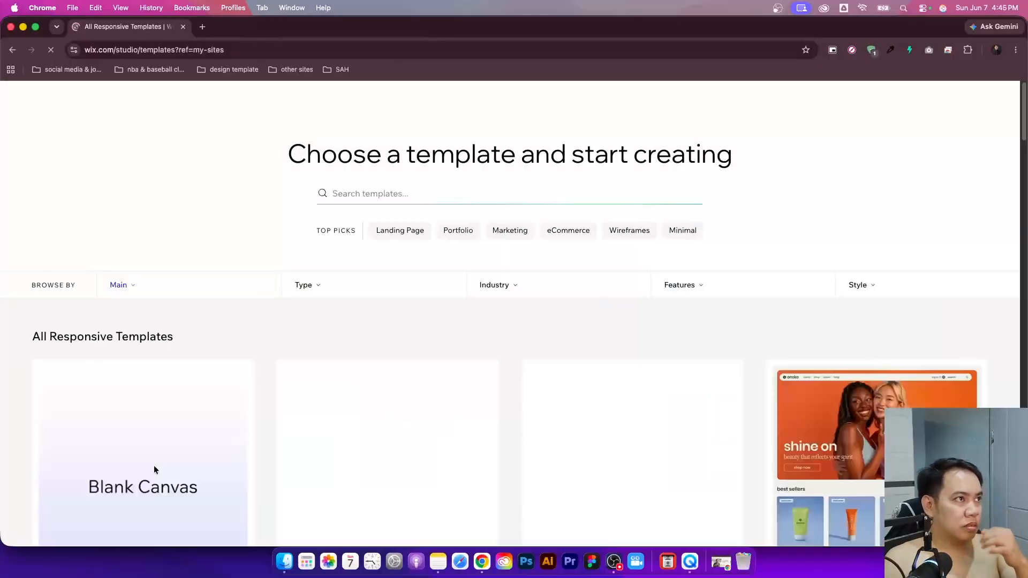
scroll(256, 311, "down", 2)
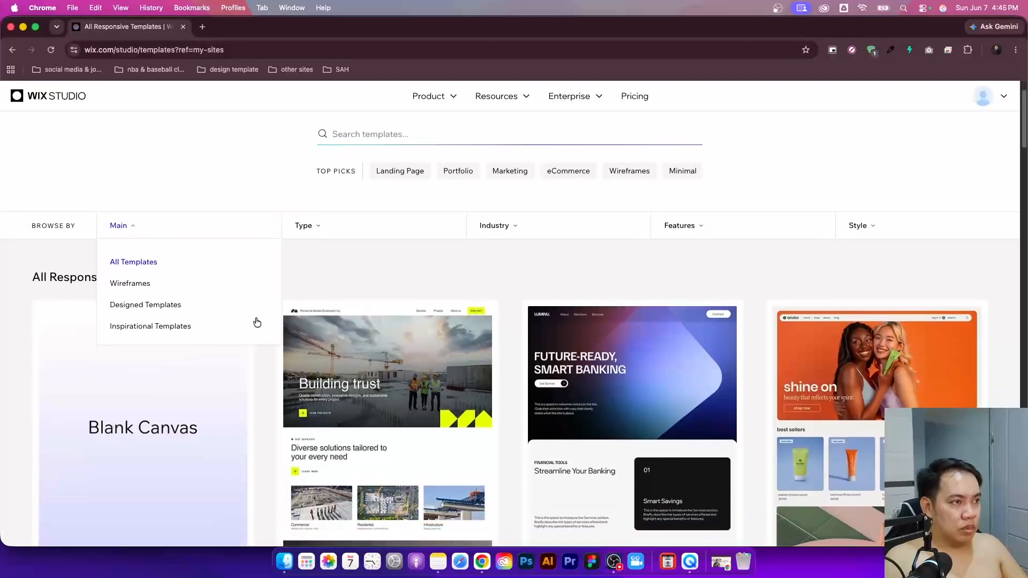
left_click(142, 427)
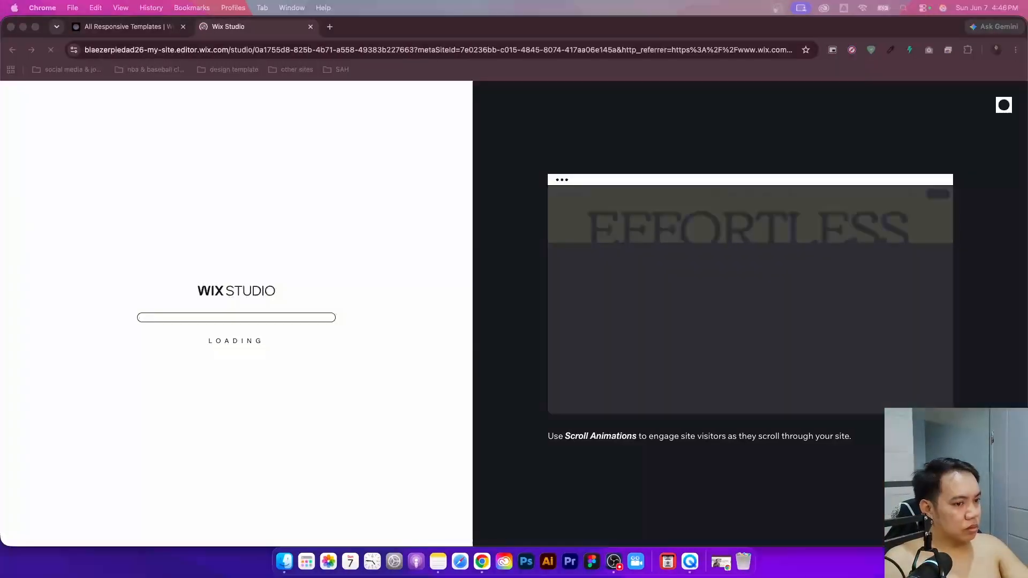
left_click(480, 566)
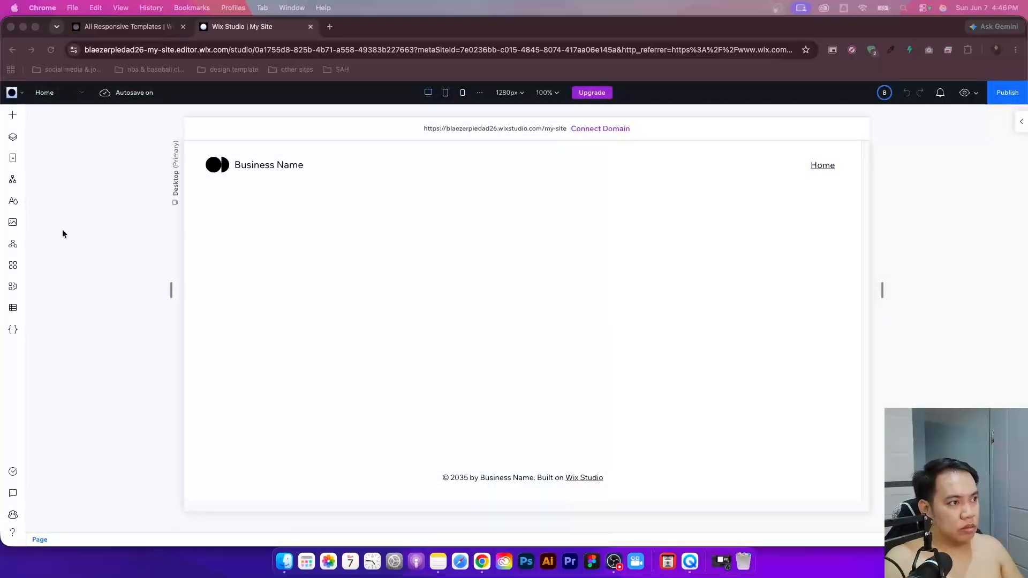
left_click(71, 231)
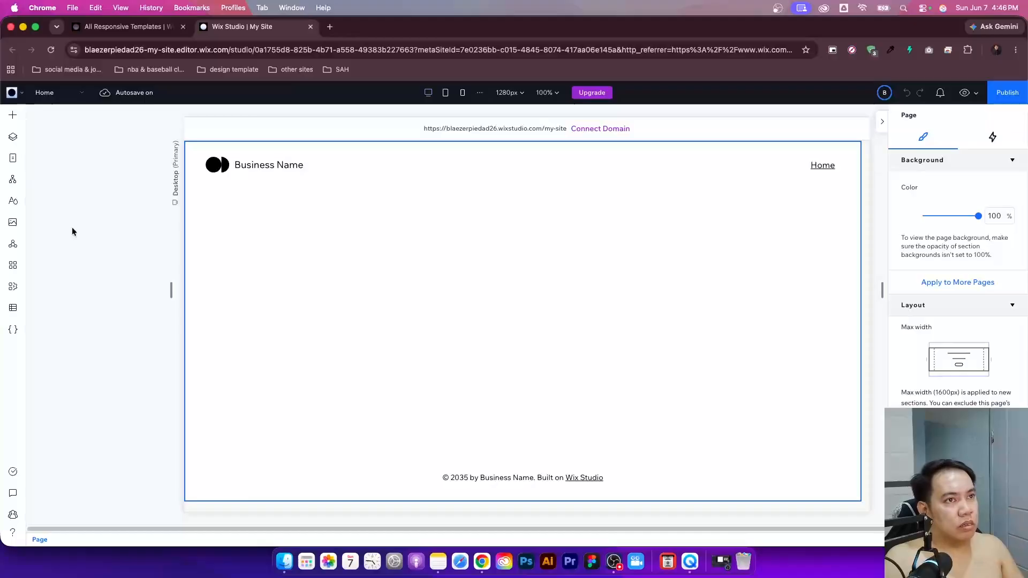
- Set the desktop breakpoint's editing size to 1440 px
left_click(516, 94)
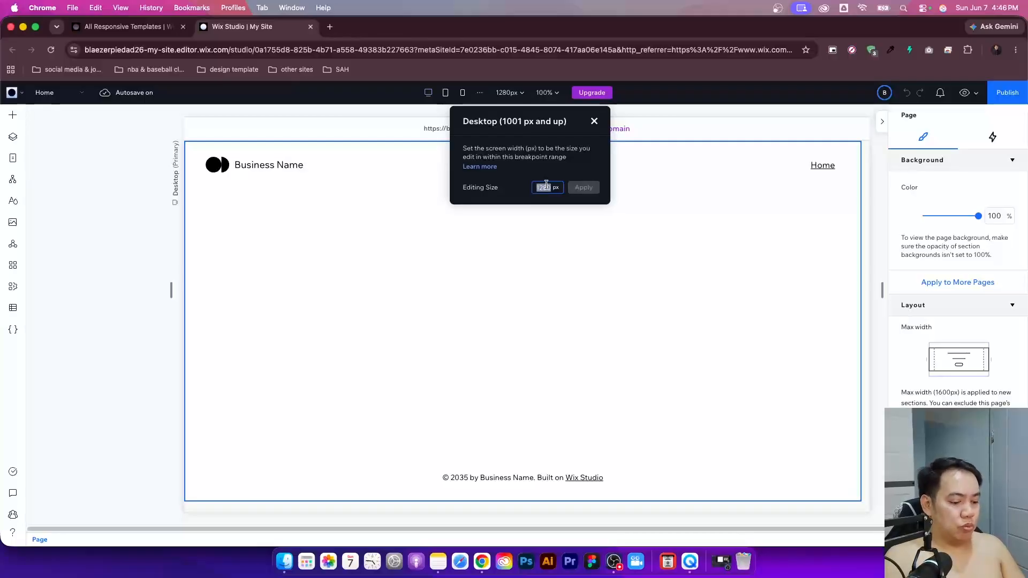
type("1440")
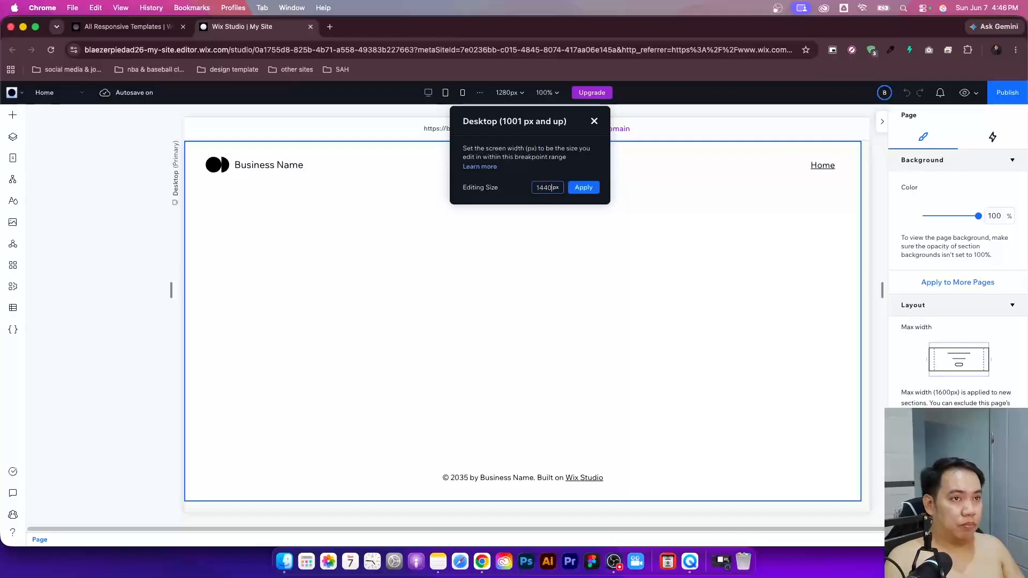
left_click(583, 187)
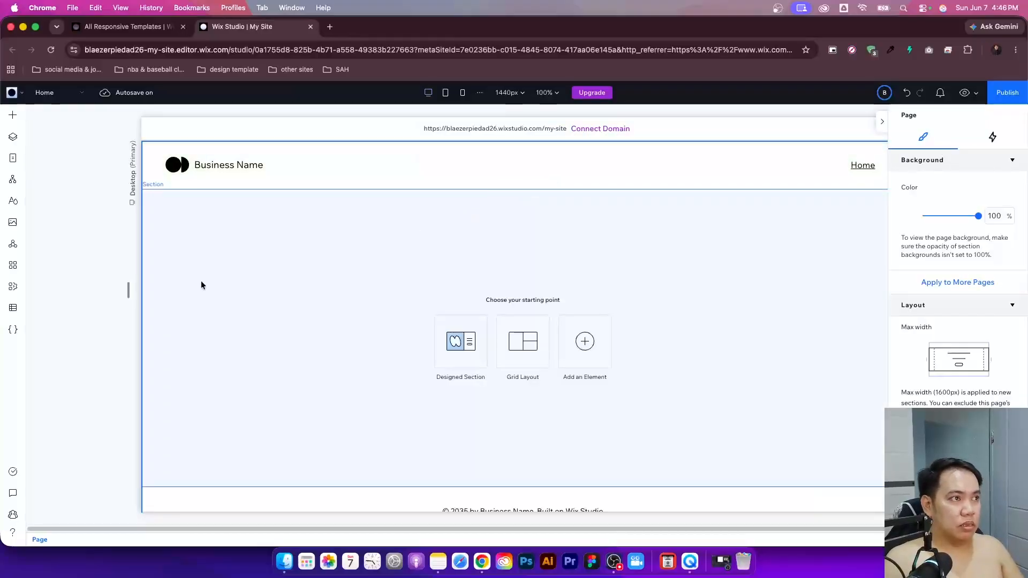
- Show the page's layers, select the Header and reapply the 1440 px desktop editing size
left_click(13, 137)
left_click(107, 195)
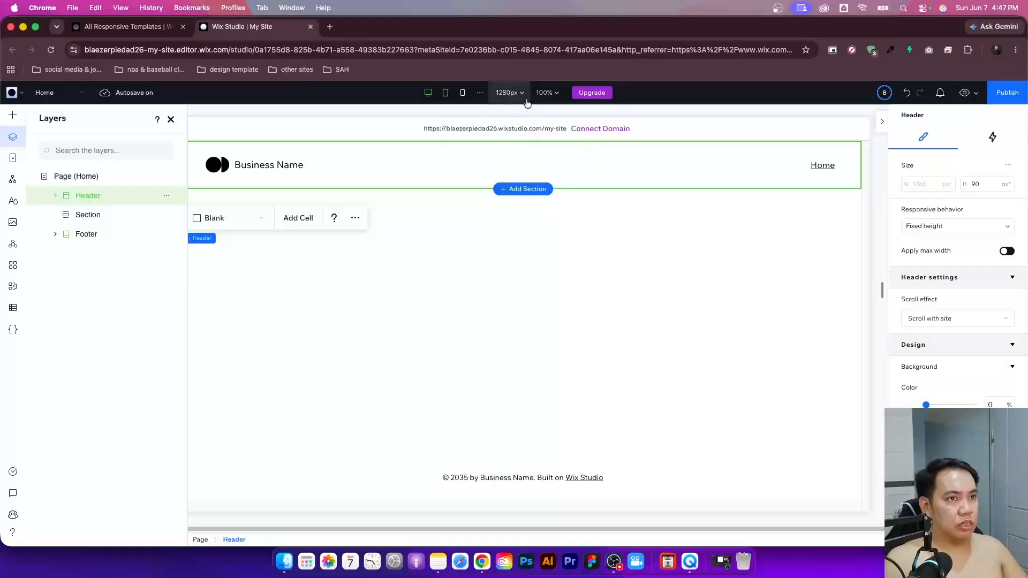
left_click(510, 93)
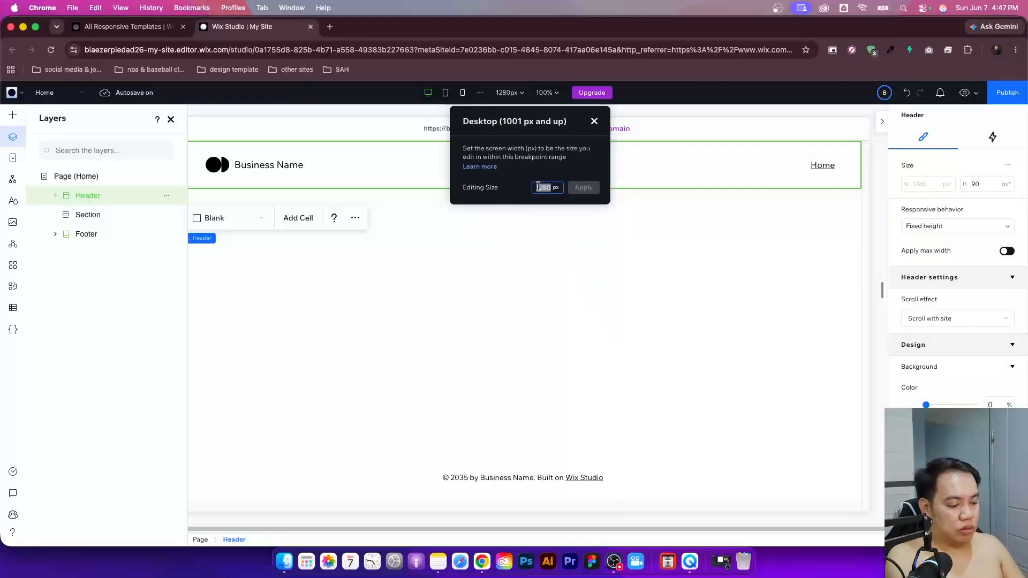
type("1440")
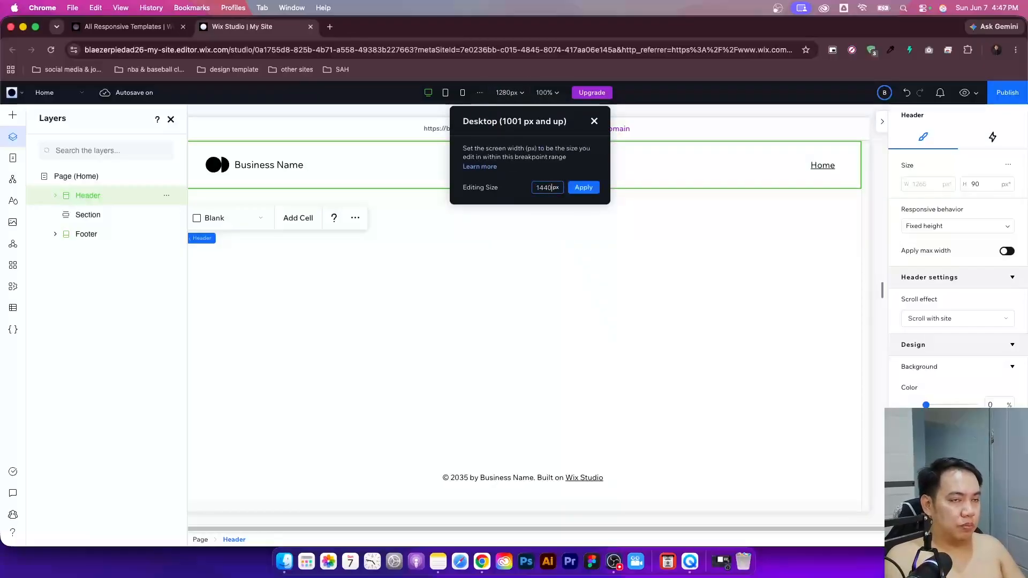
left_click(594, 188)
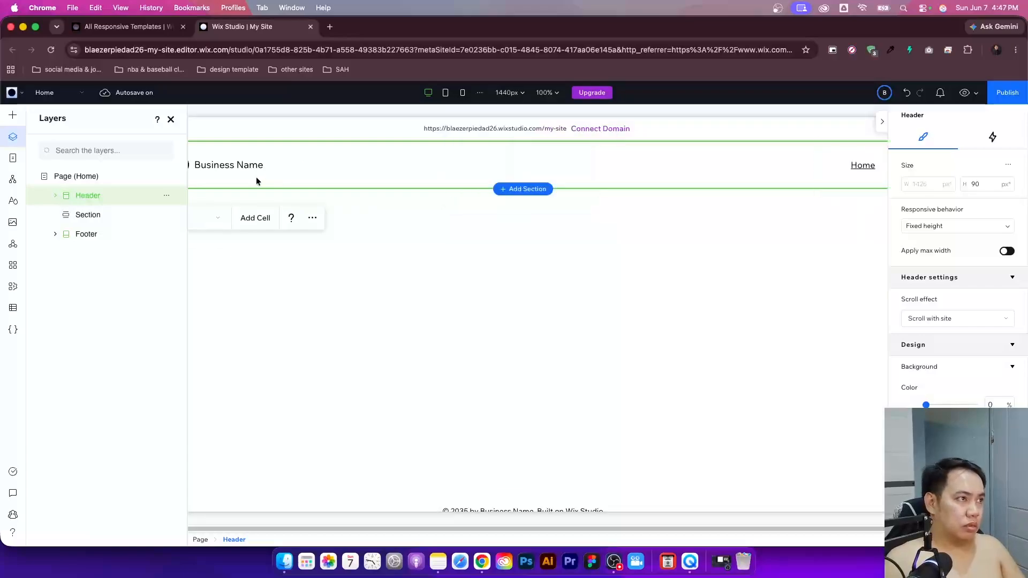
- Examine the page's Section and Footer in the layers and the empty section on the canvas
left_click(78, 216)
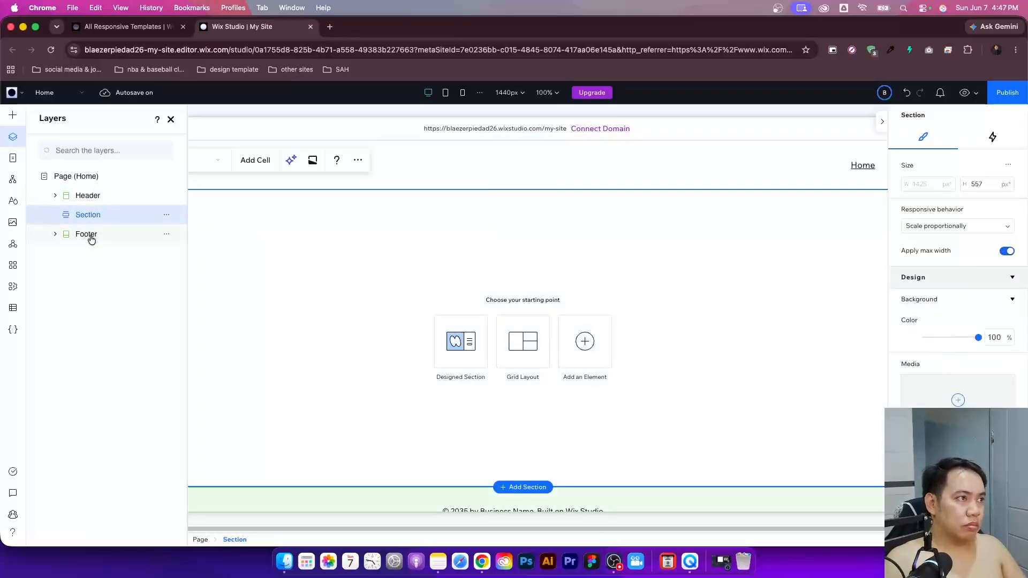
left_click(86, 235)
left_click(171, 120)
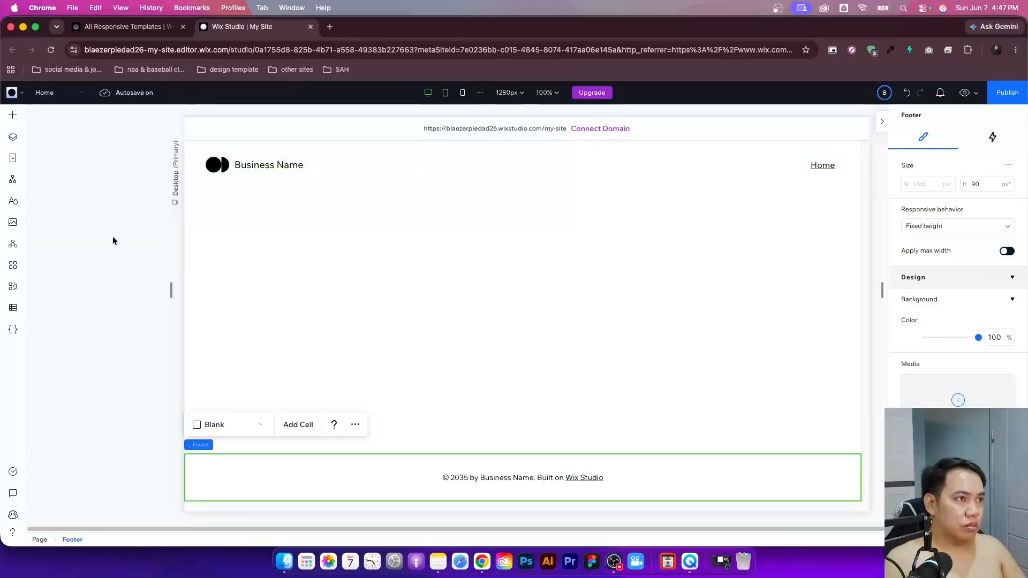
left_click(112, 236)
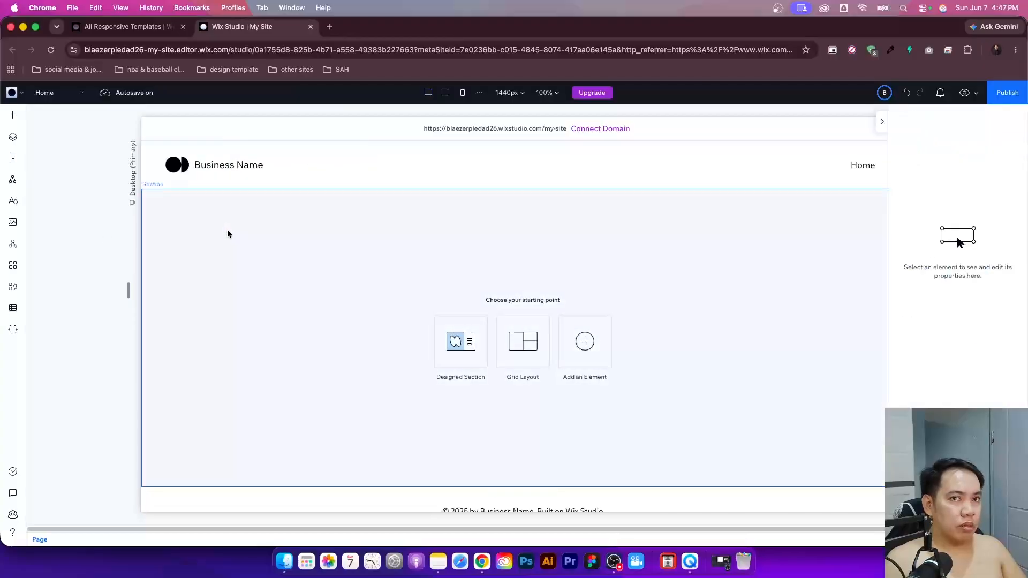
left_click(227, 233)
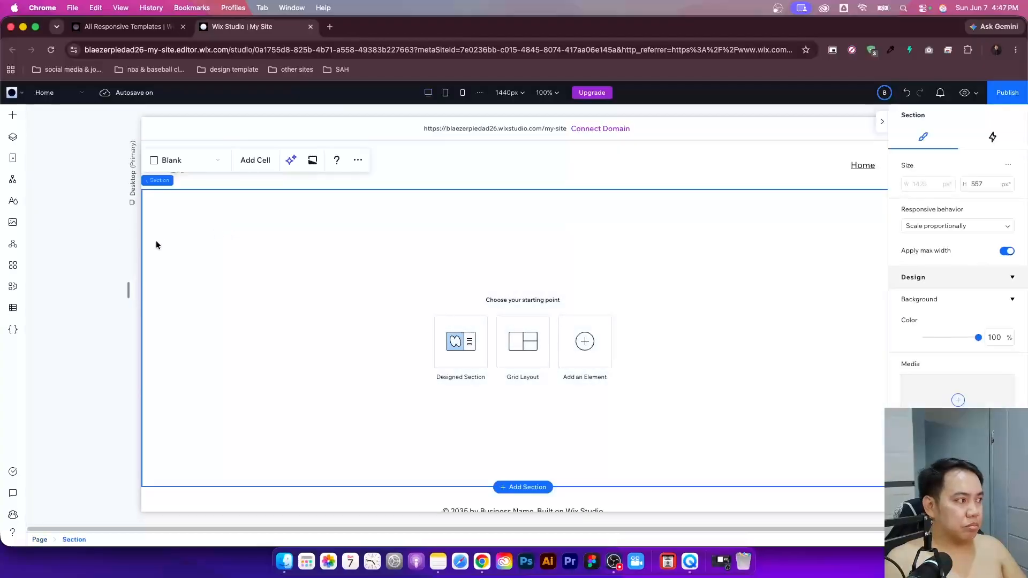
left_click(93, 262)
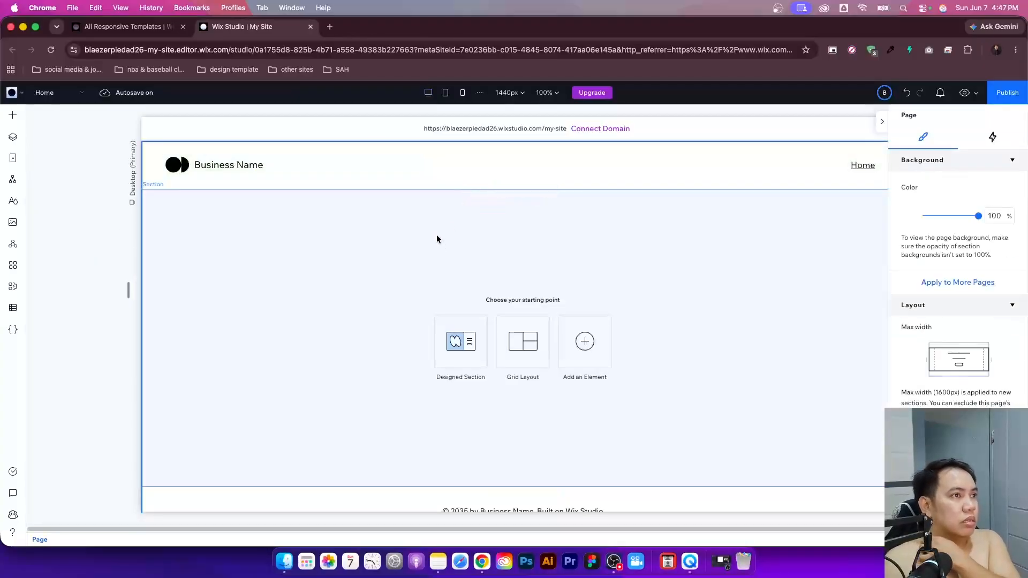
left_click(307, 232)
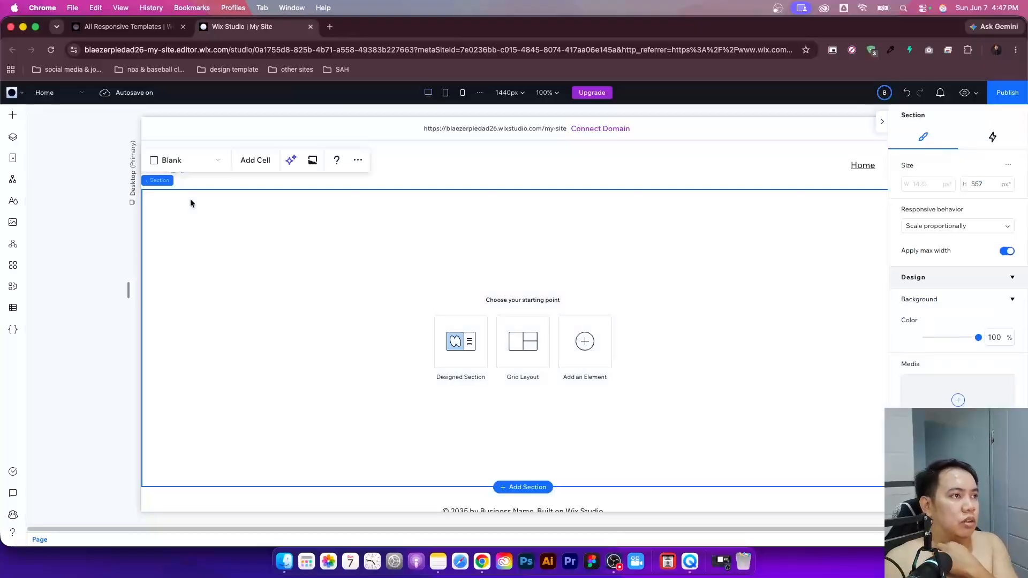
scroll(275, 370, "down", 1)
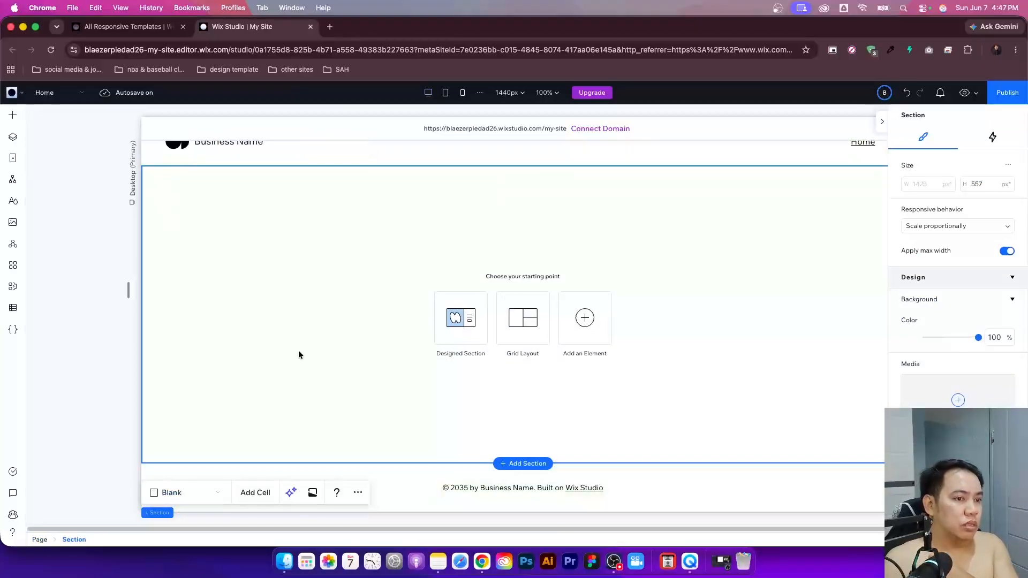
scroll(273, 284, "up", 1)
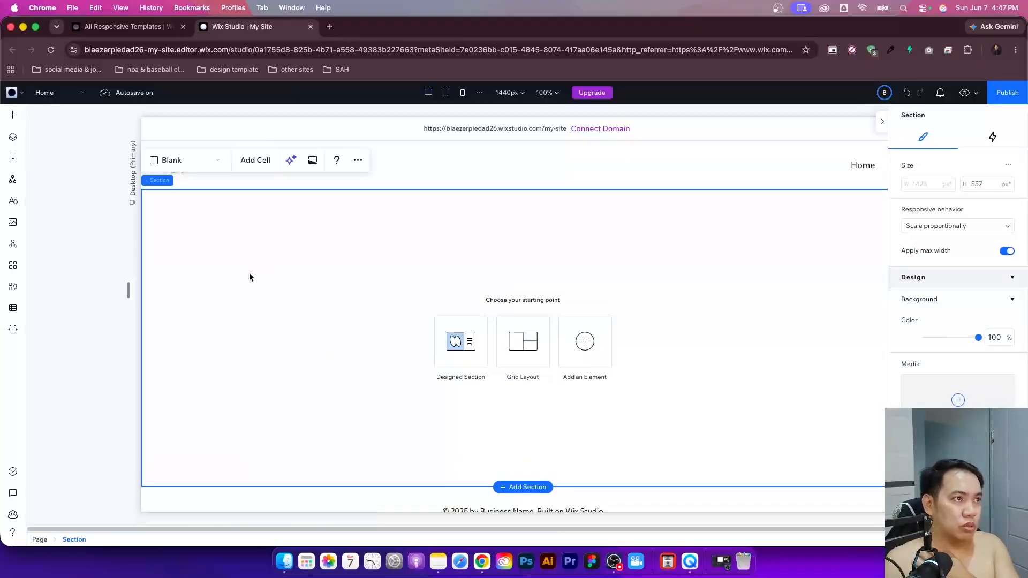
- Delete the default Header with the business name and Home link from the page
left_click(191, 182)
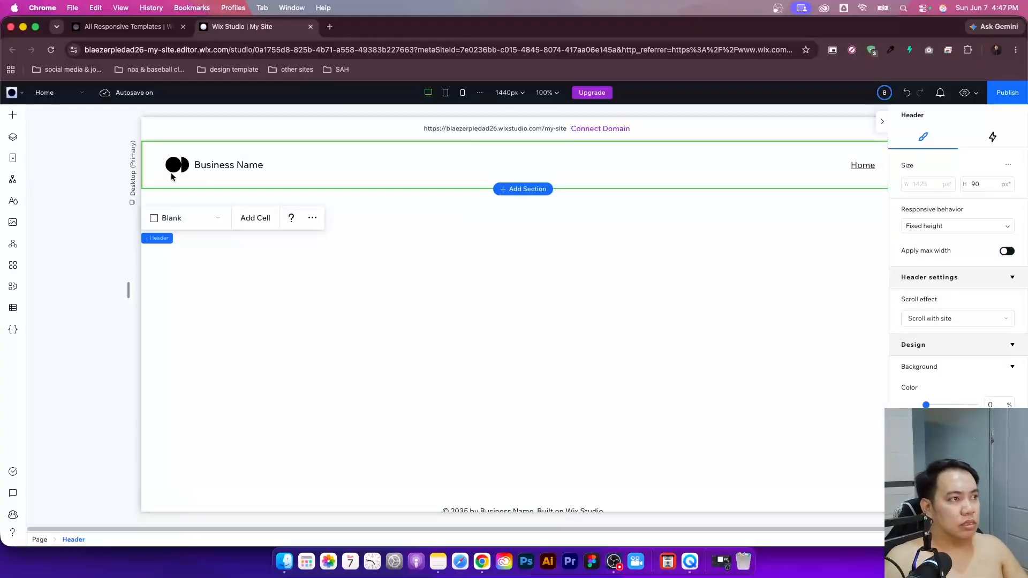
right_click(174, 182)
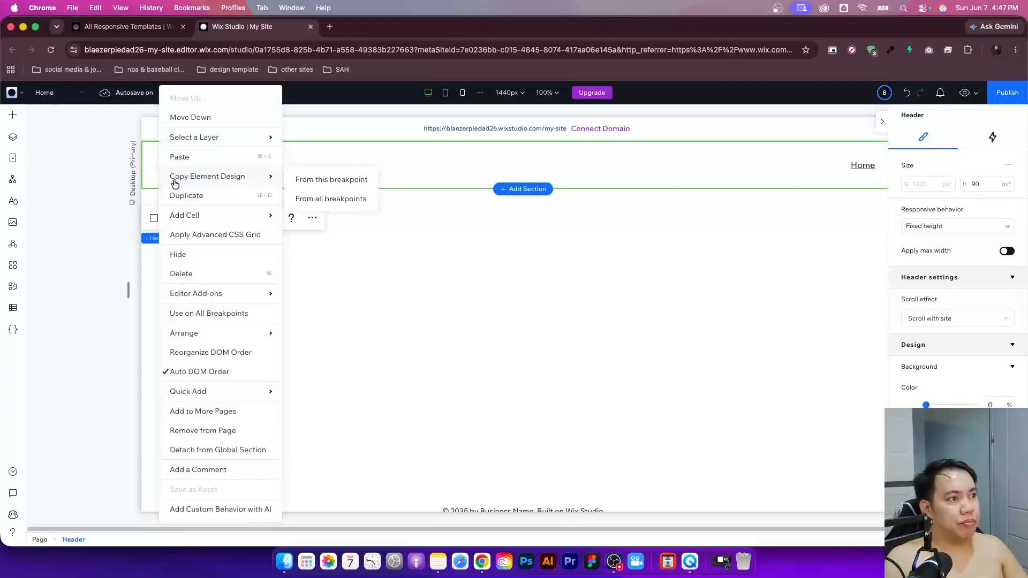
left_click(183, 274)
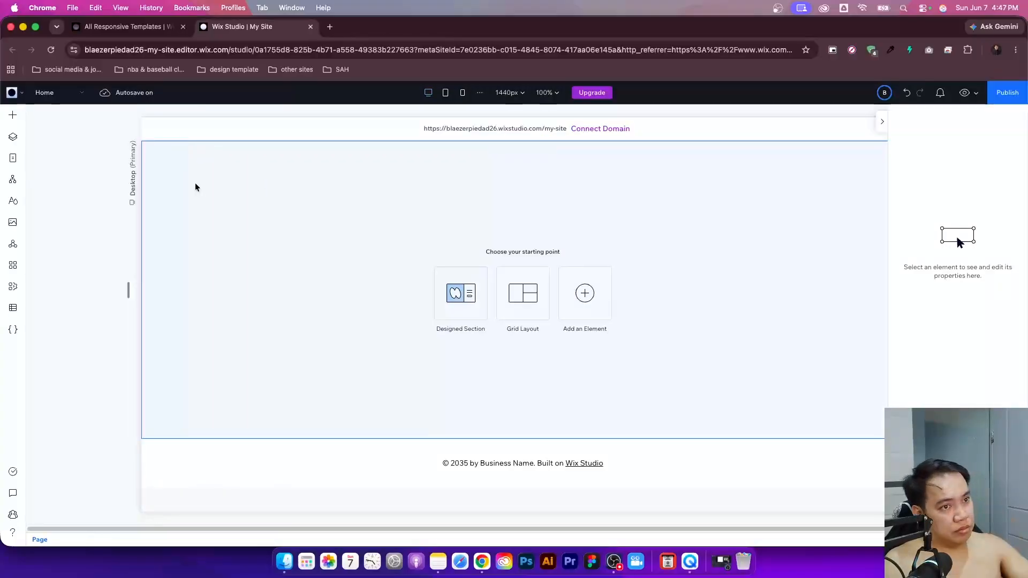
- Apply a three-column grid layout to the empty section and reduce its height to about 166 px
left_click(510, 294)
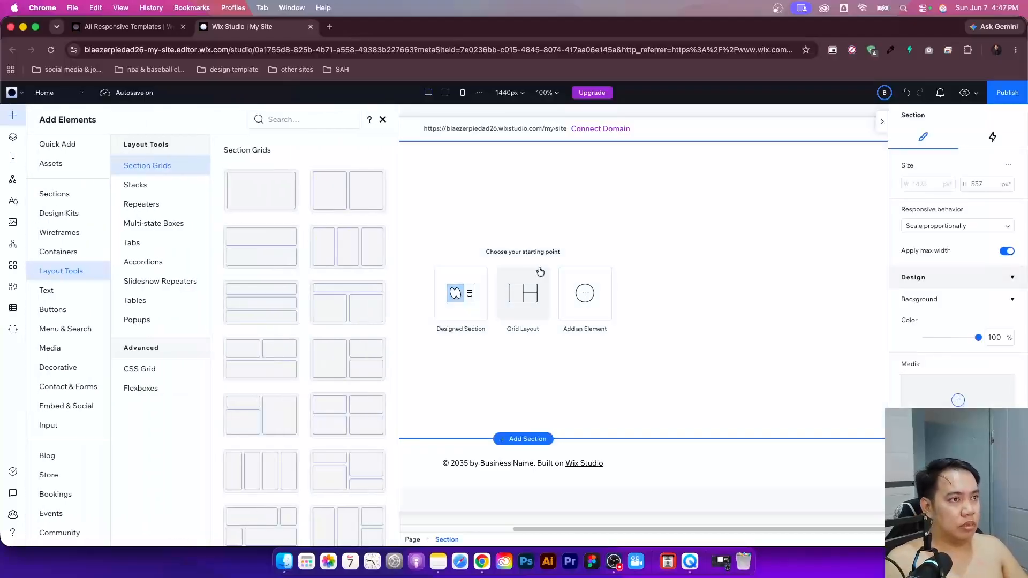
left_click(346, 254)
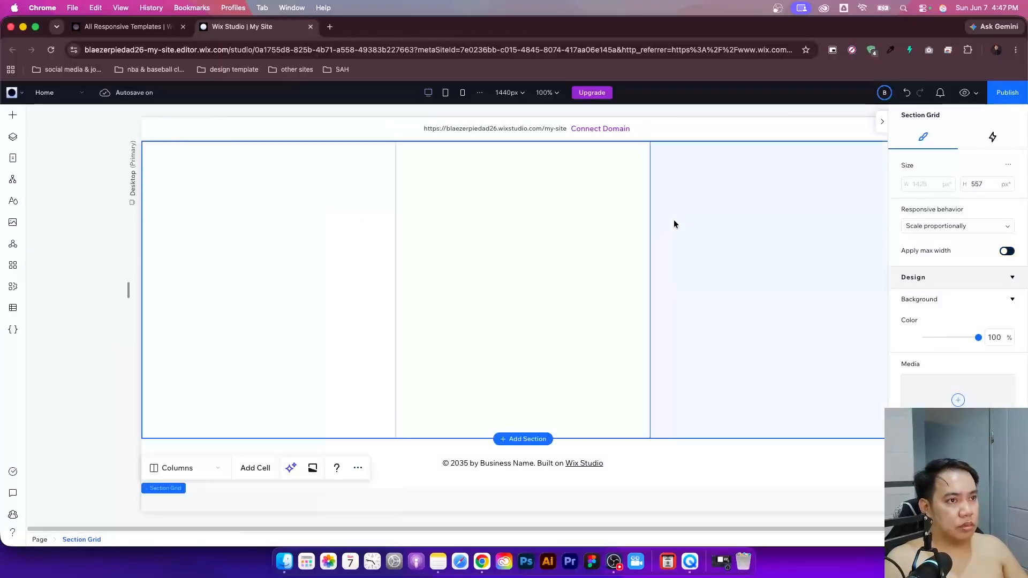
left_click(610, 268)
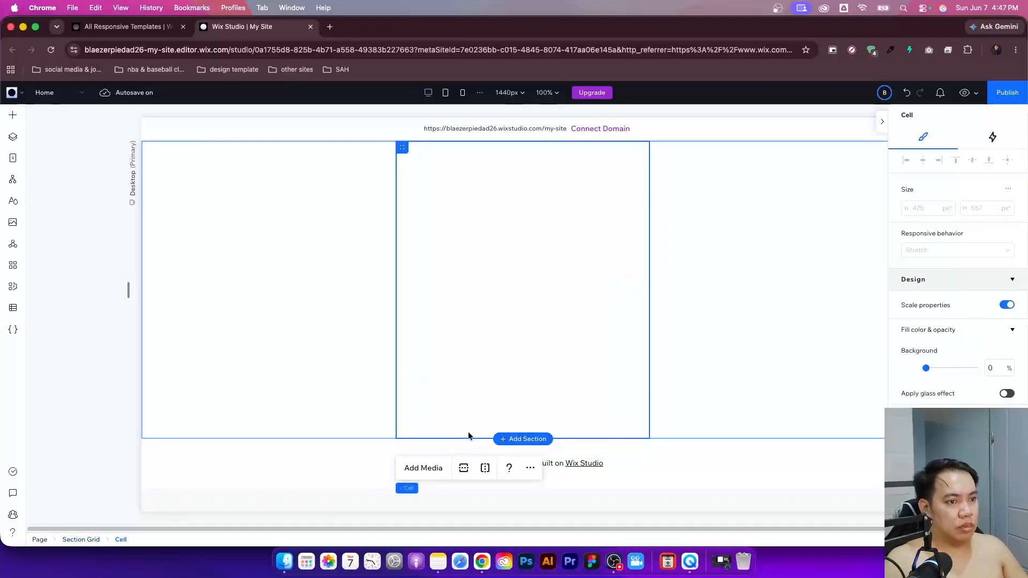
left_click_drag(466, 437, 489, 230)
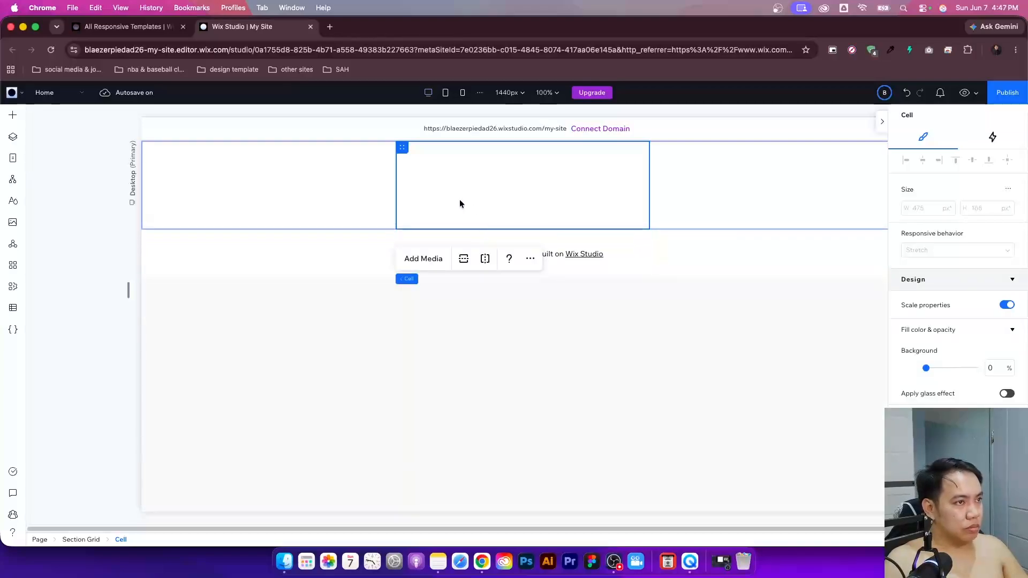
left_click(204, 185)
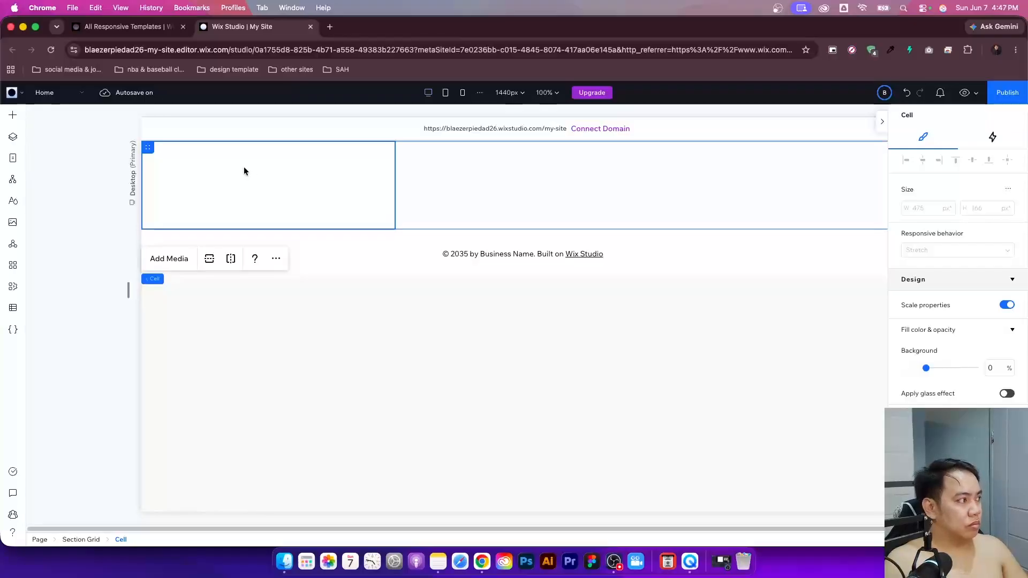
left_click(76, 184)
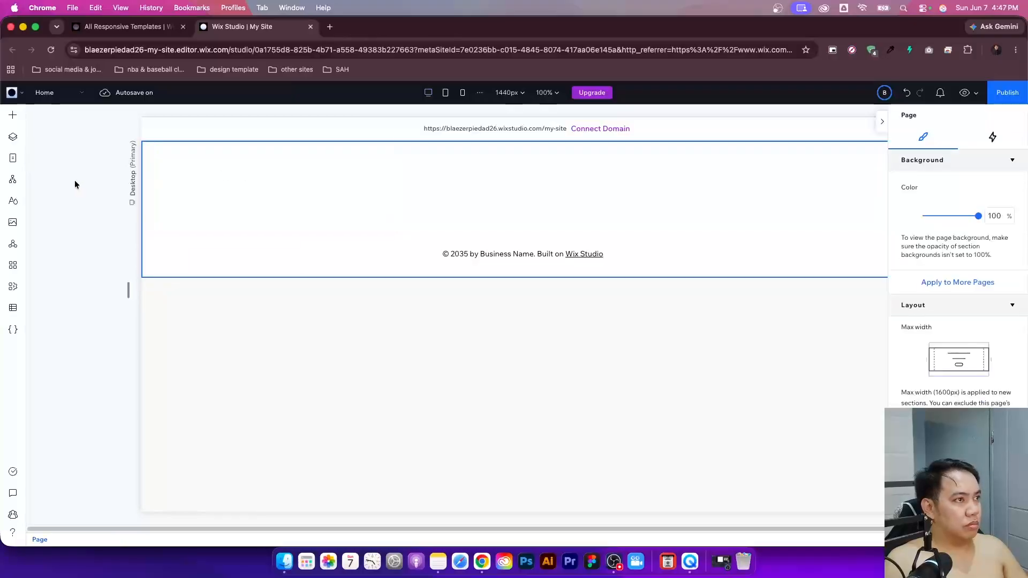
- Rename the section grid's layer to "header" and add padding and gaps around its three cells
left_click(13, 116)
left_click(13, 116)
left_click(13, 137)
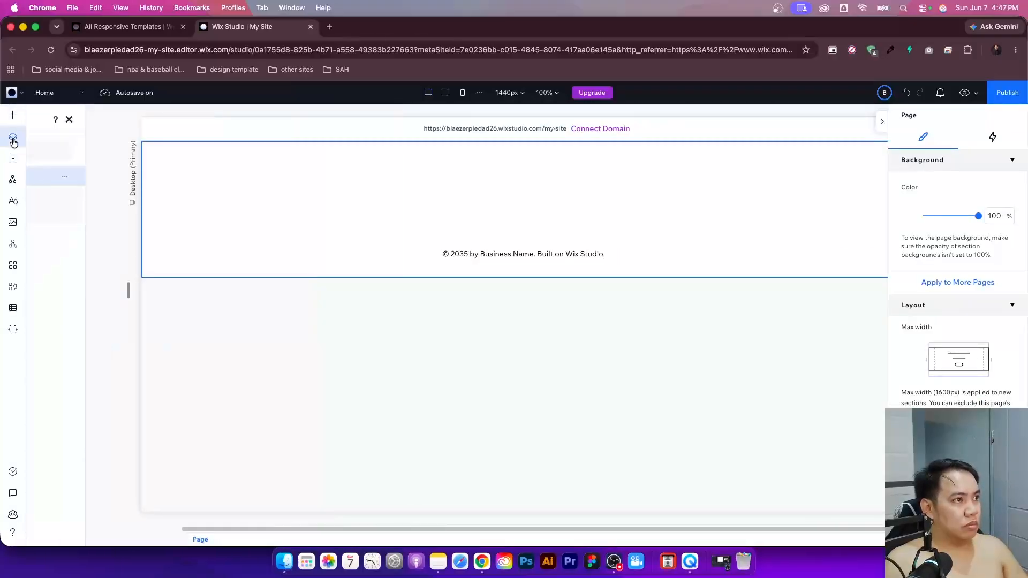
left_click(87, 215)
left_click(99, 196)
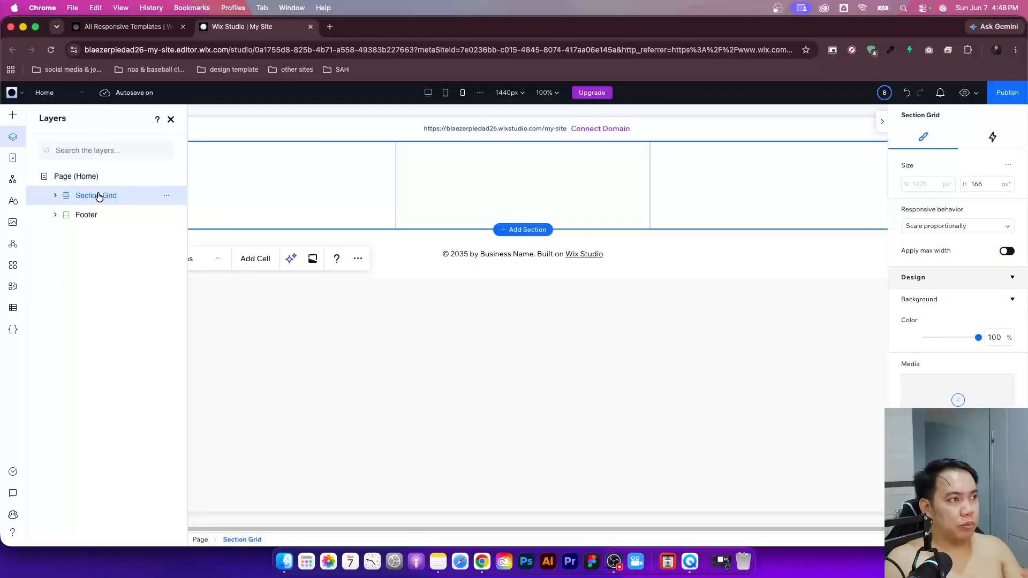
double_click(99, 196)
type("he")
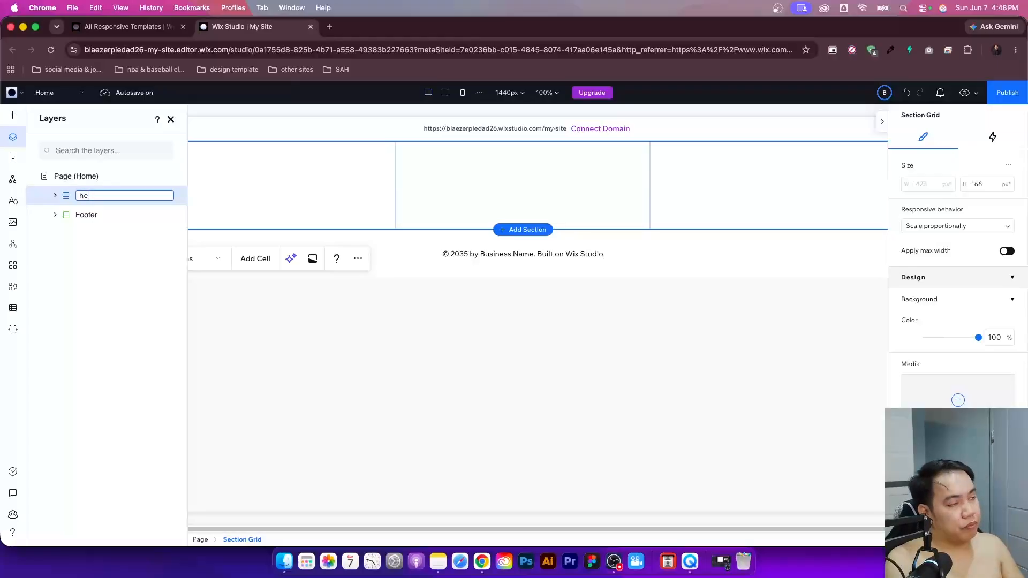
type("header")
key("Return")
scroll(988, 381, "down", 8)
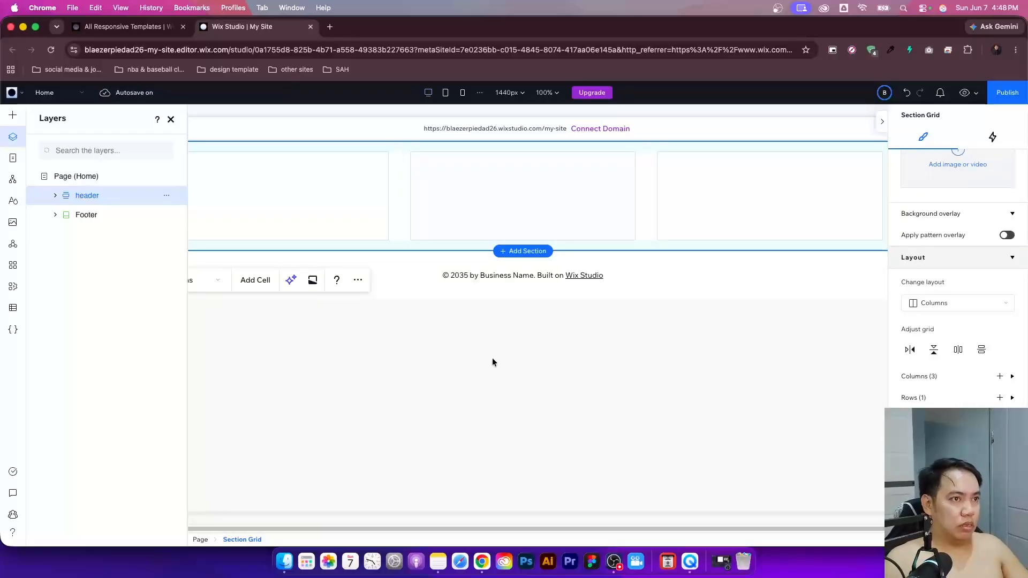
left_click(170, 119)
left_click(318, 187)
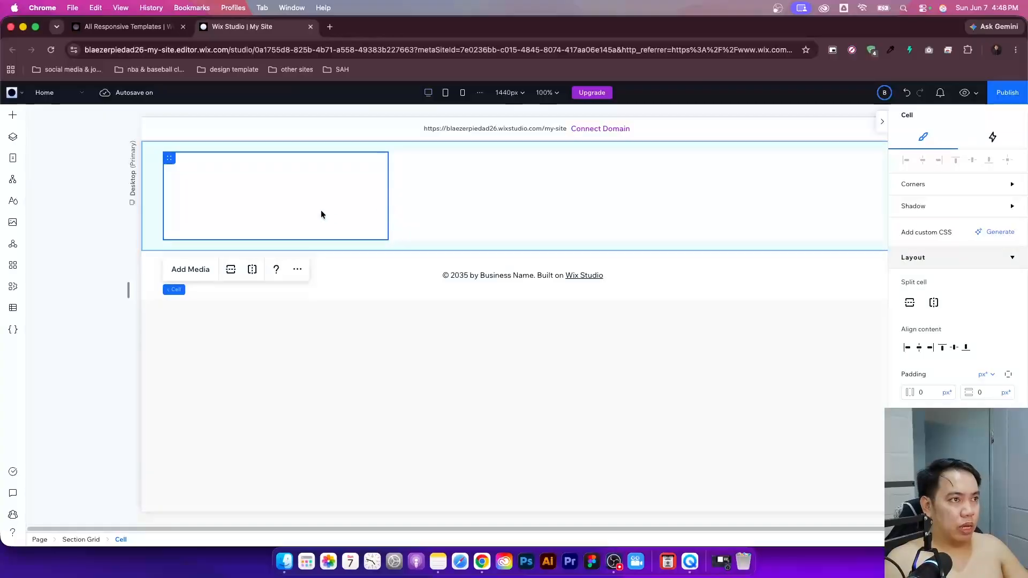
left_click(13, 116)
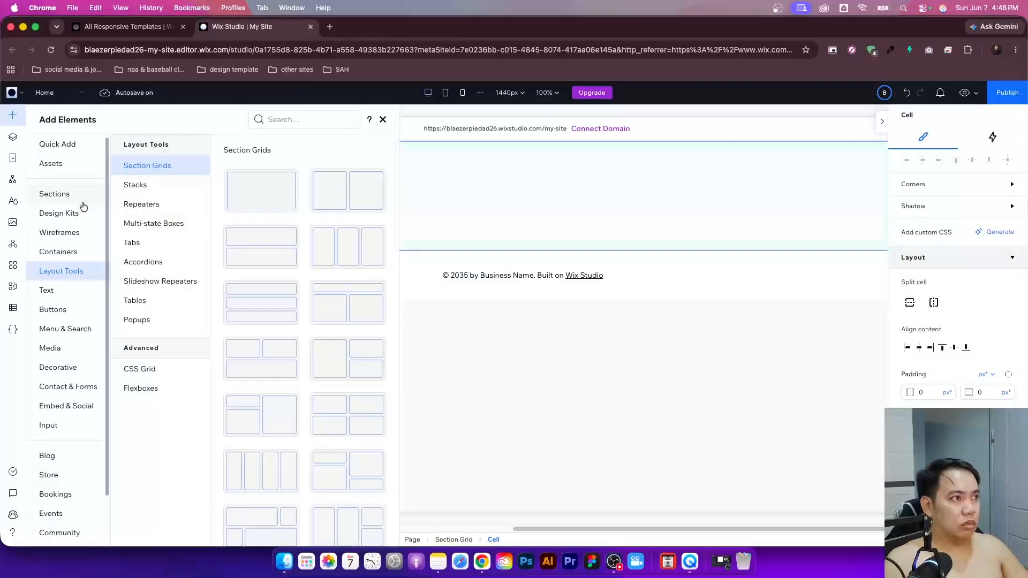
left_click(496, 350)
left_click(31, 202)
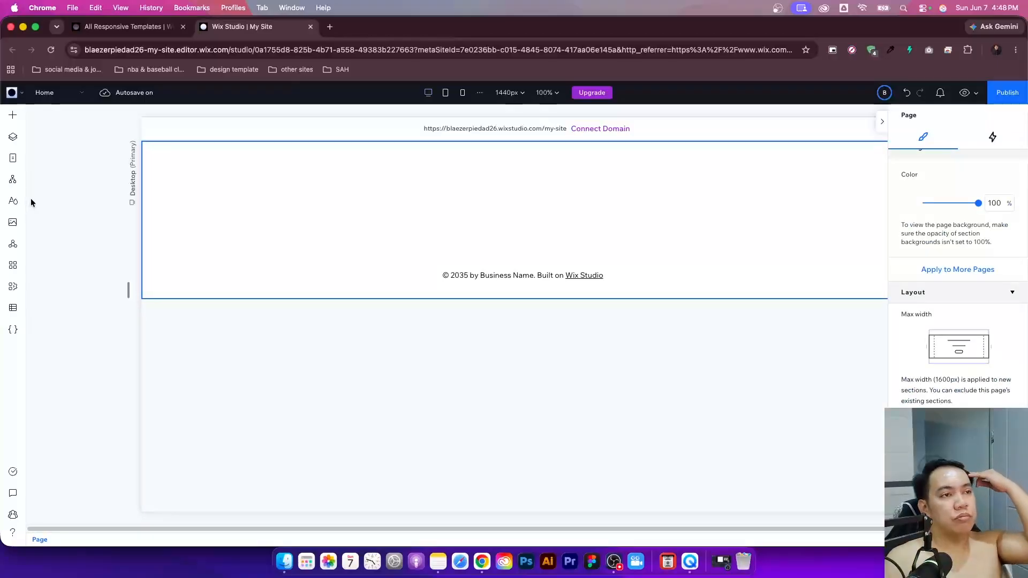
- Add a title text element to the header's first cell and position it at about X 80, Y 36 px
left_click(295, 224)
left_click(295, 220)
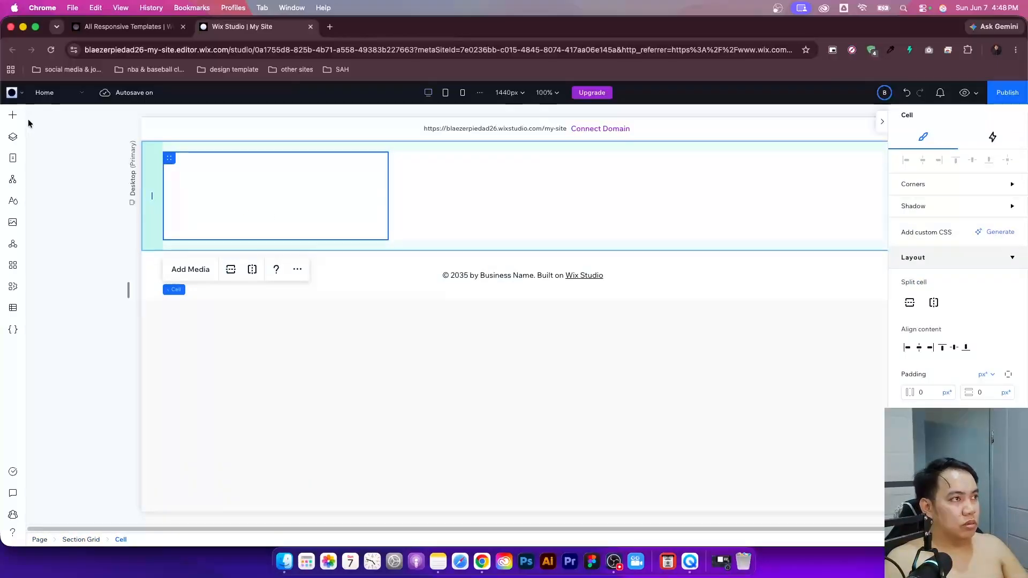
left_click(11, 115)
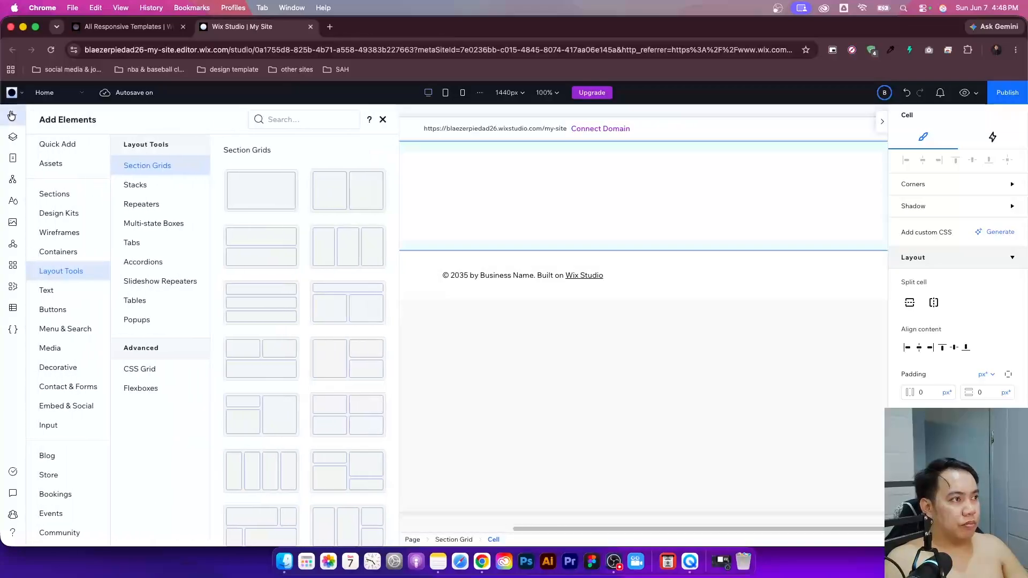
left_click(80, 145)
left_click_drag(204, 172, 346, 205)
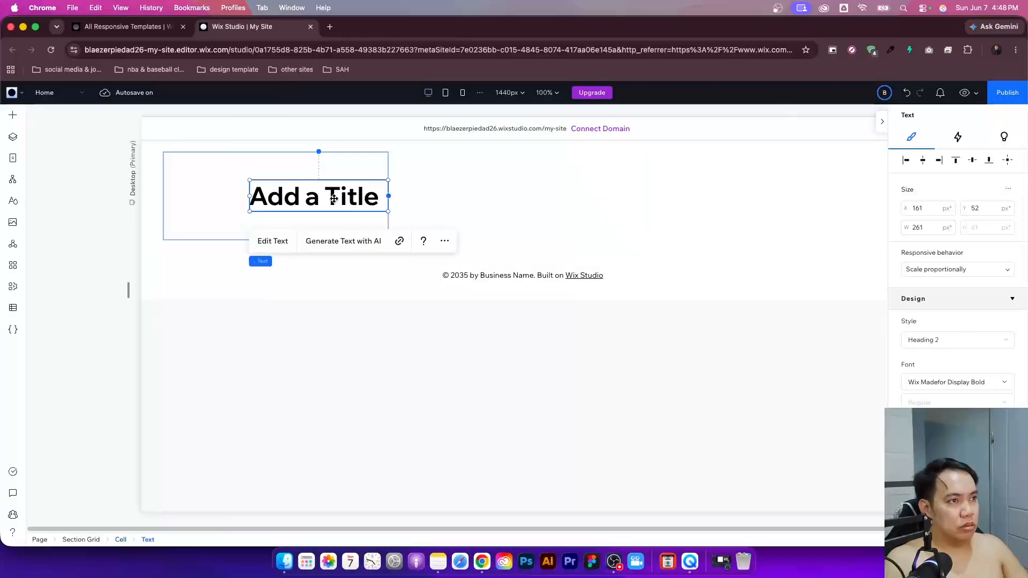
left_click_drag(285, 189, 285, 189)
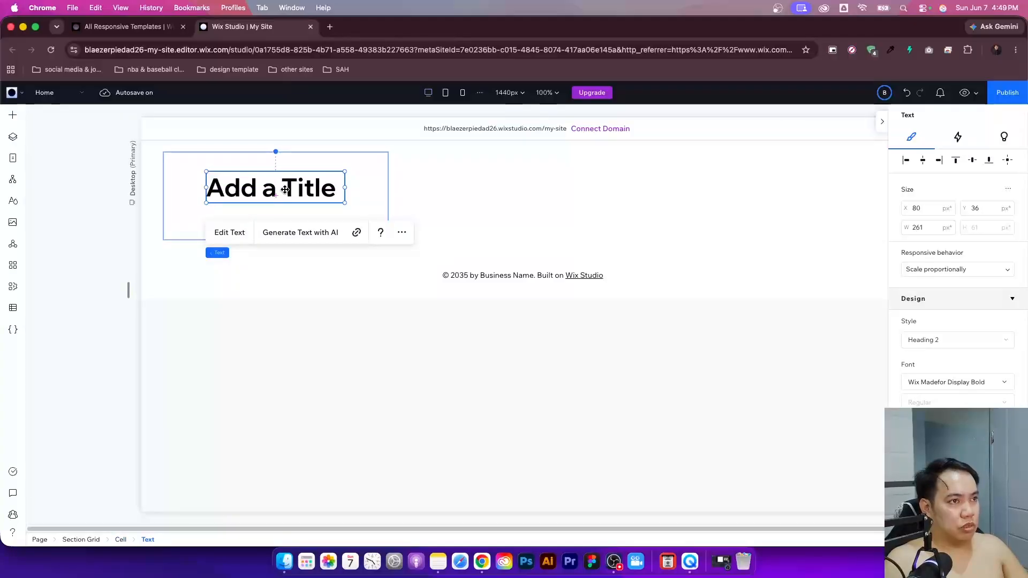
- Replace the placeholder title text in the first header cell with "Logo"
left_click(240, 234)
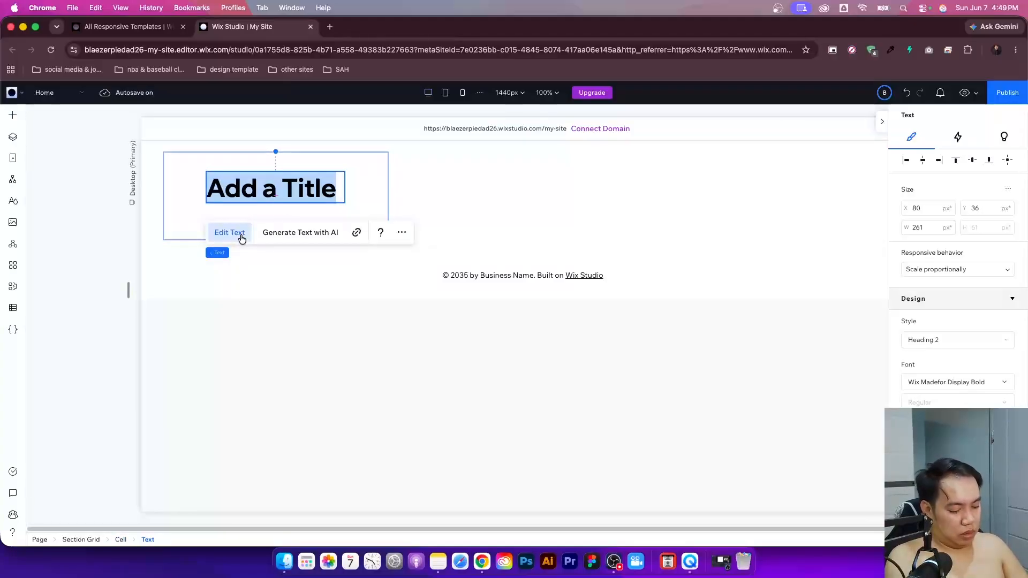
type("Logo")
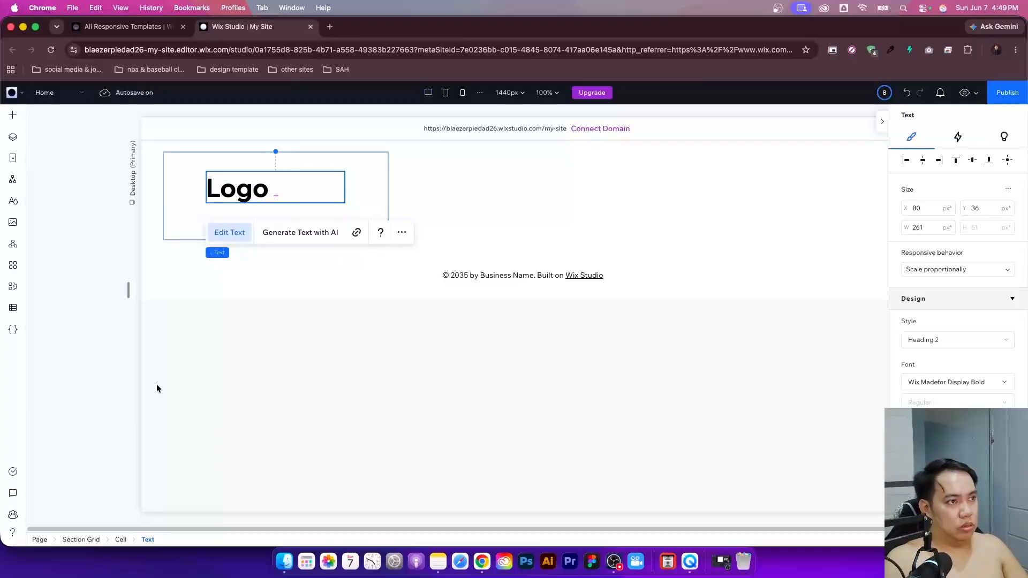
left_click(238, 234)
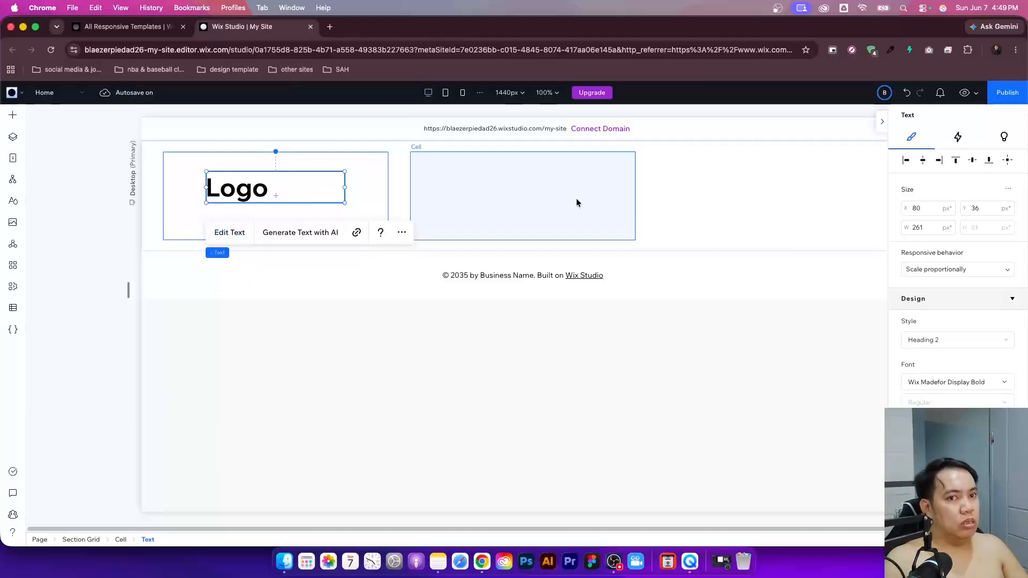
- Set the Logo text's responsive behavior to Hug and centre it horizontally and vertically in its cell
left_click(950, 269)
left_click(926, 345)
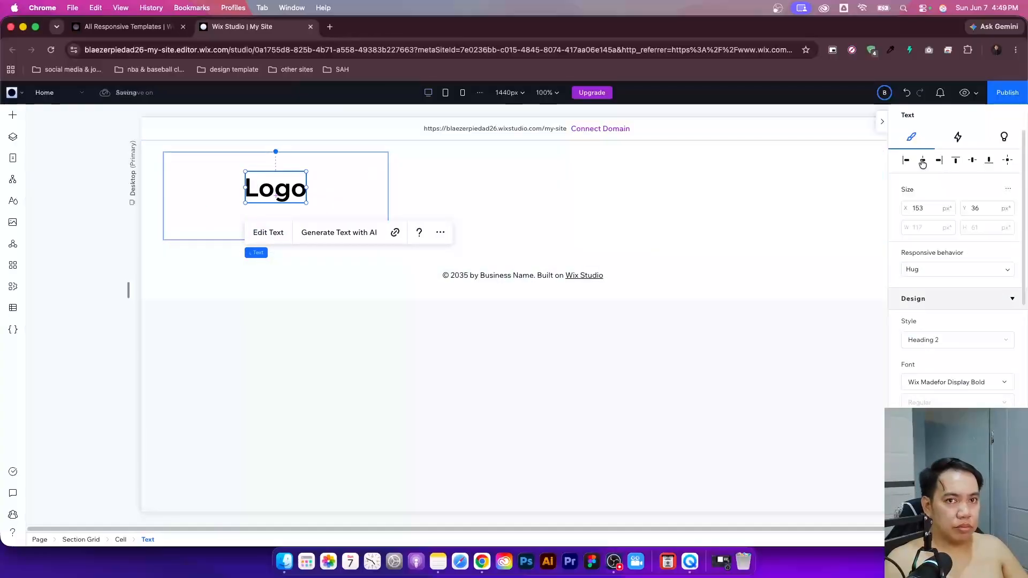
left_click(972, 160)
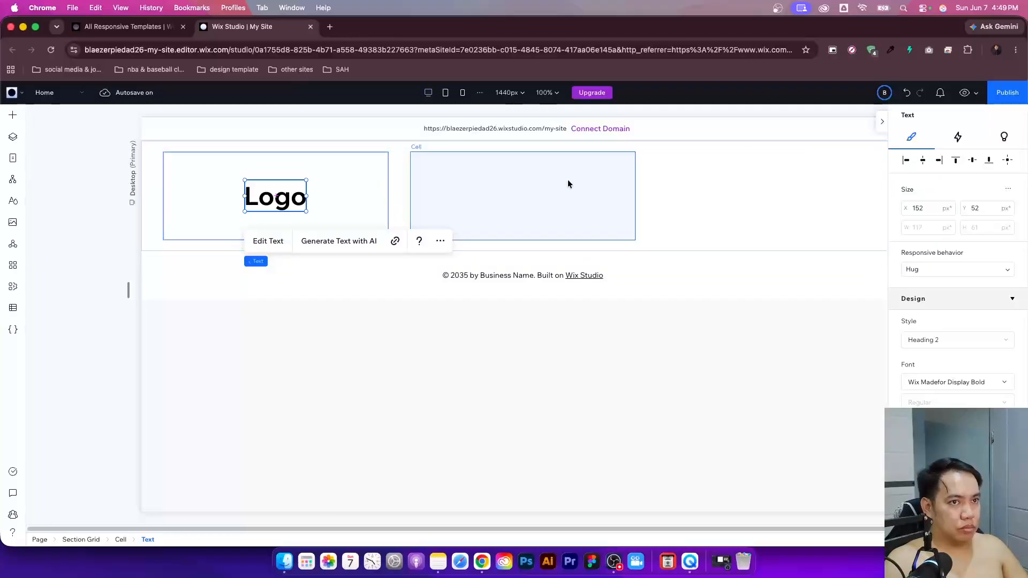
key("Escape")
- Narrow the header's two outer columns to roughly half their width so that the middle column becomes much wider
left_click(836, 179)
left_click(883, 121)
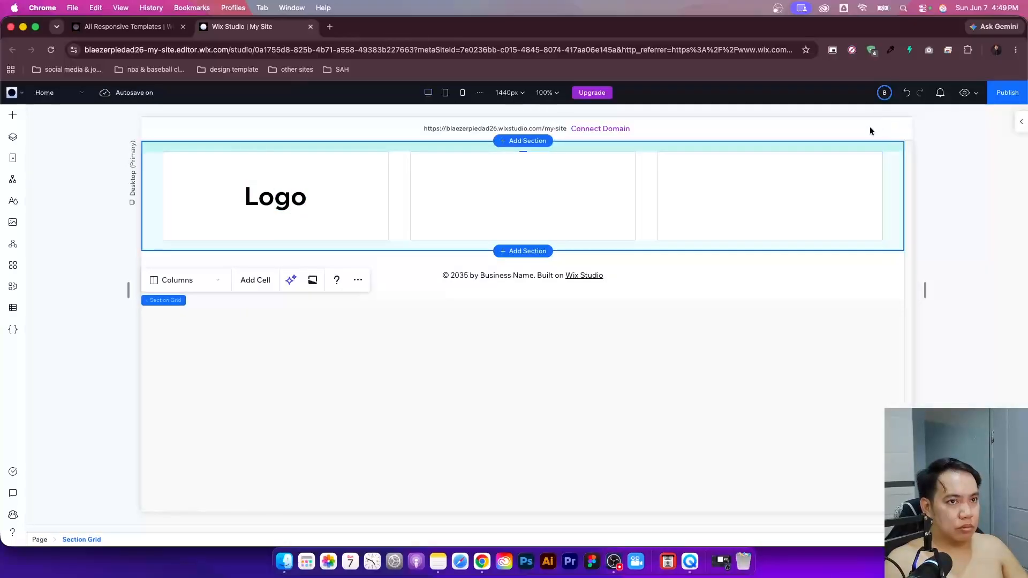
left_click(664, 208)
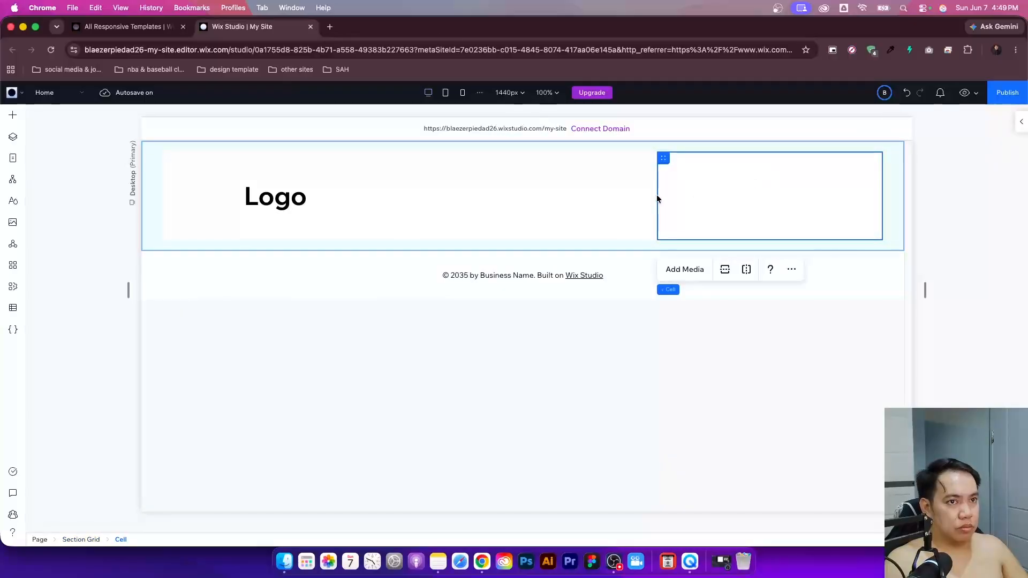
left_click(656, 189)
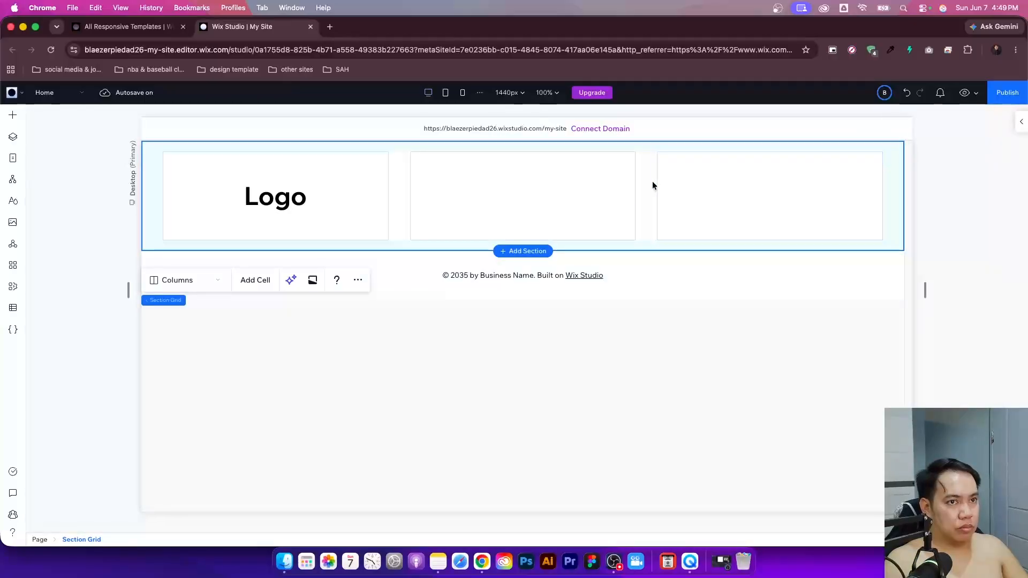
left_click_drag(646, 182, 759, 185)
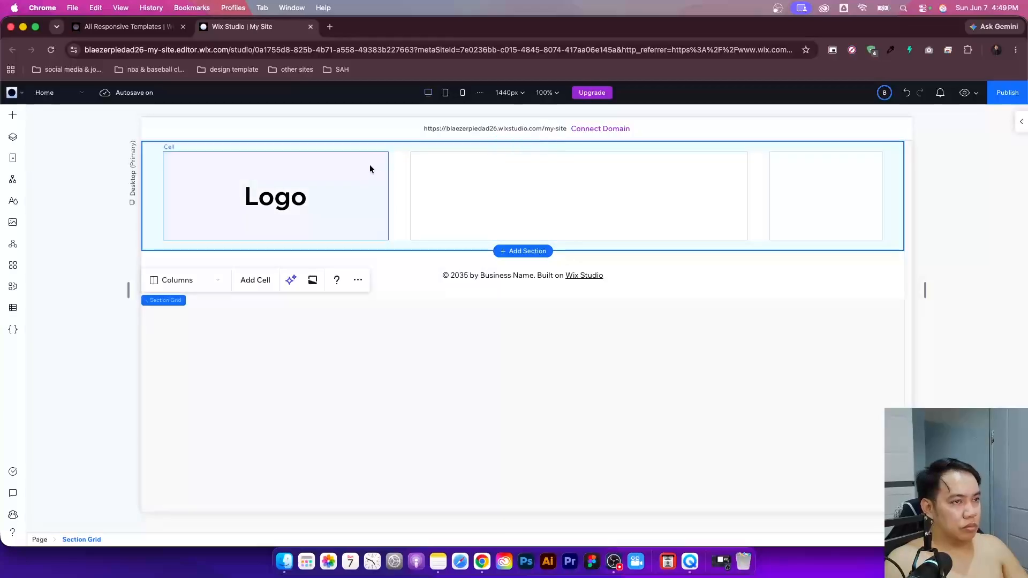
left_click_drag(397, 182, 275, 185)
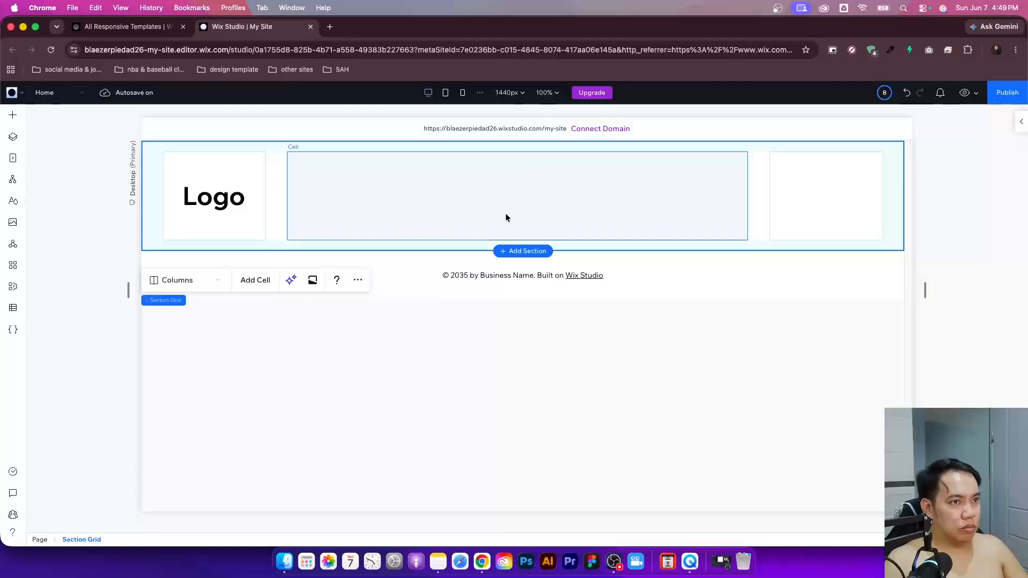
- Reduce the header section's height to about 101 px and widen its two outer columns slightly
left_click_drag(446, 253, 448, 172)
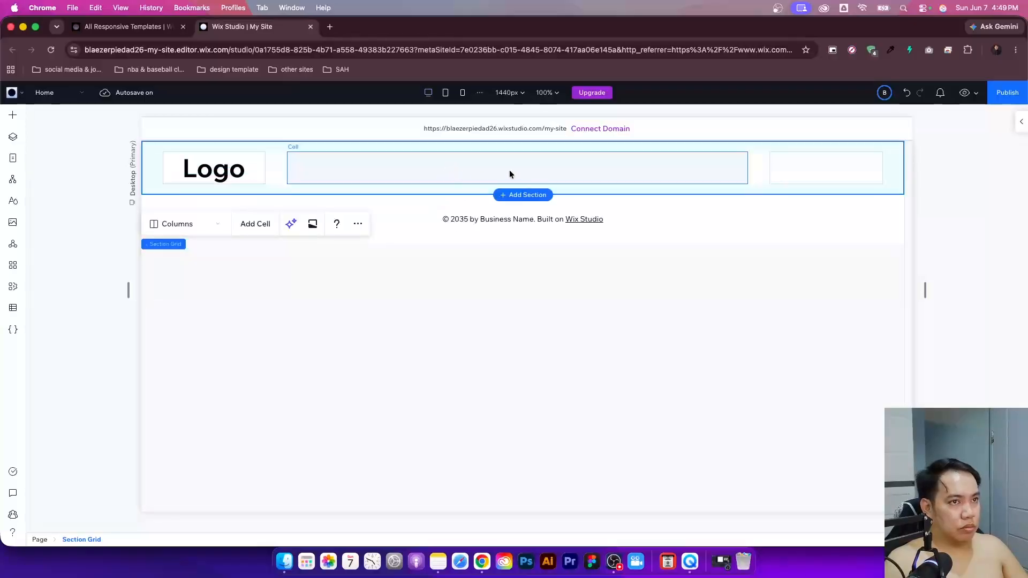
left_click(848, 177)
left_click_drag(757, 167, 744, 181)
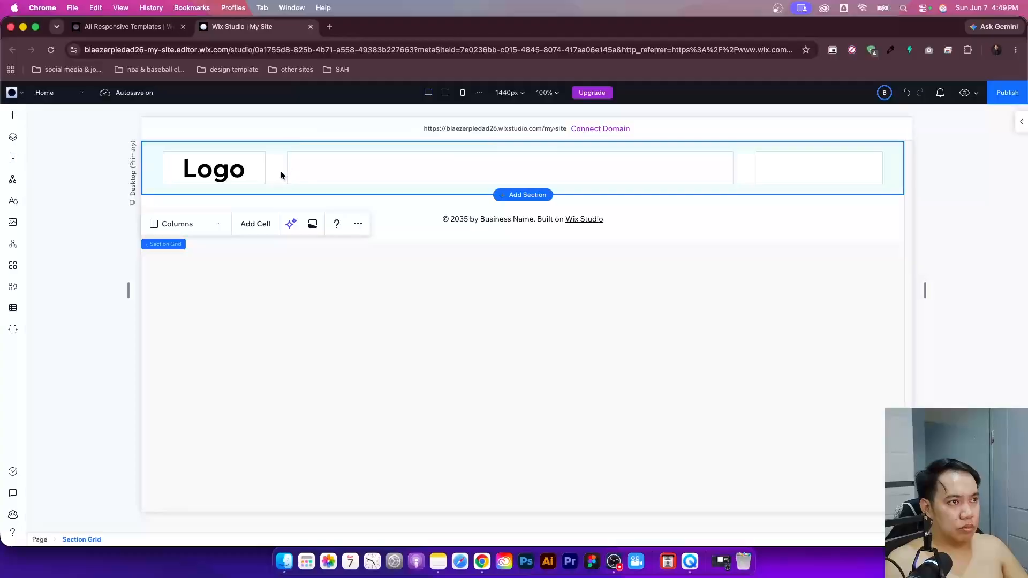
left_click_drag(273, 178, 292, 177)
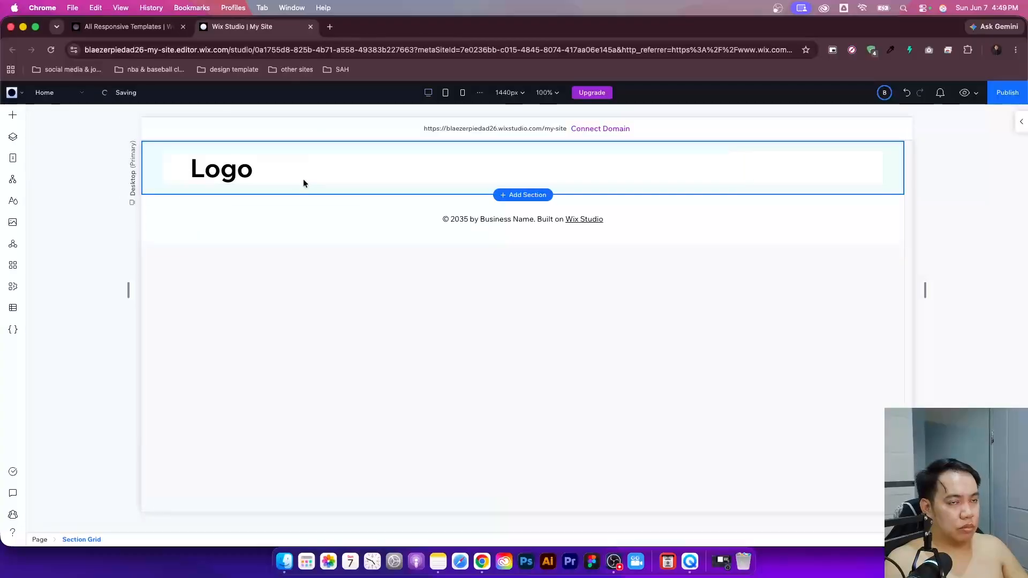
left_click(1021, 122)
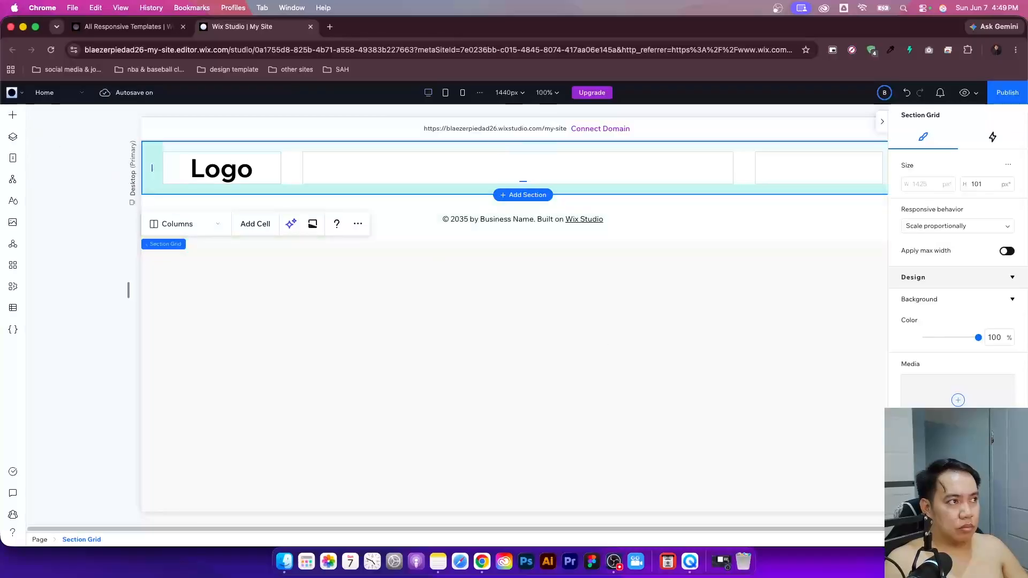
- Examine the header's three cells in the layers and the middle cell's design and layout settings
left_click(13, 136)
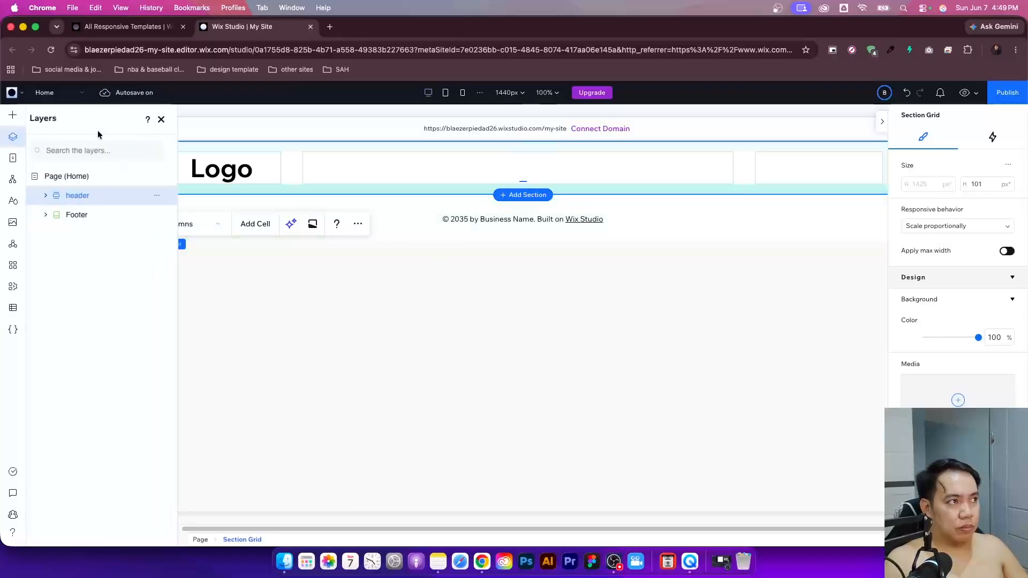
left_click(55, 196)
left_click(94, 215)
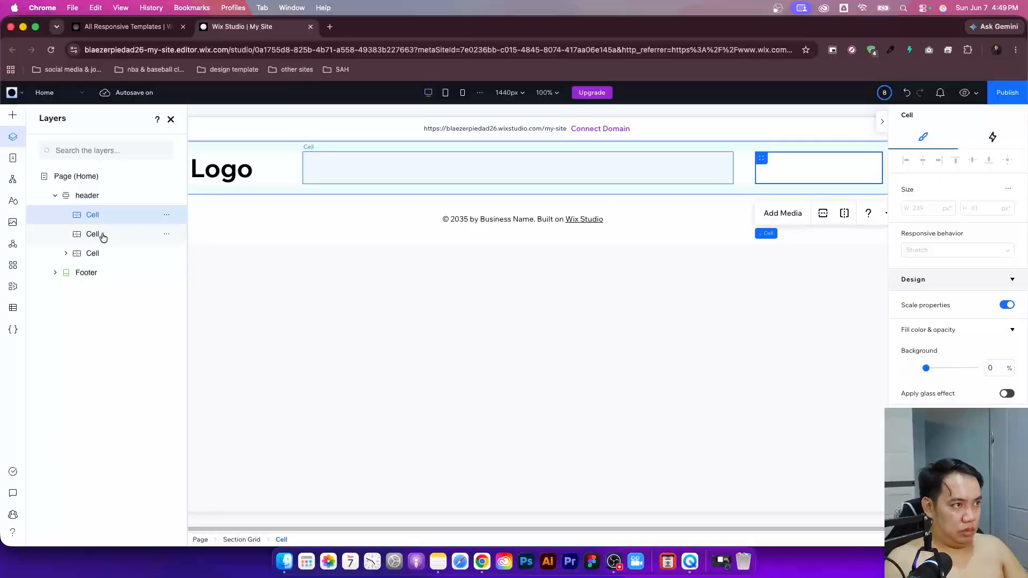
left_click(101, 234)
left_click(94, 259)
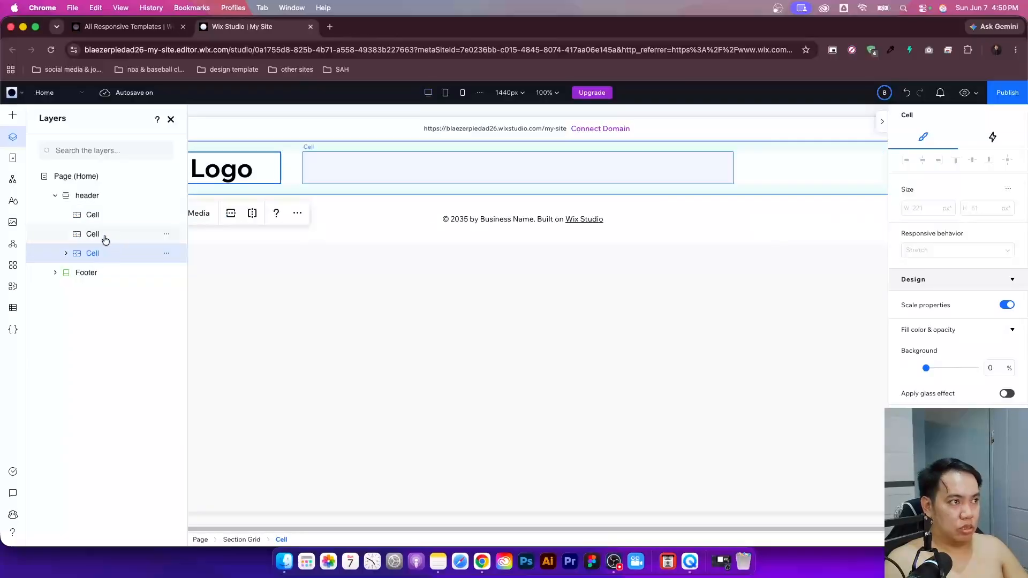
left_click(101, 236)
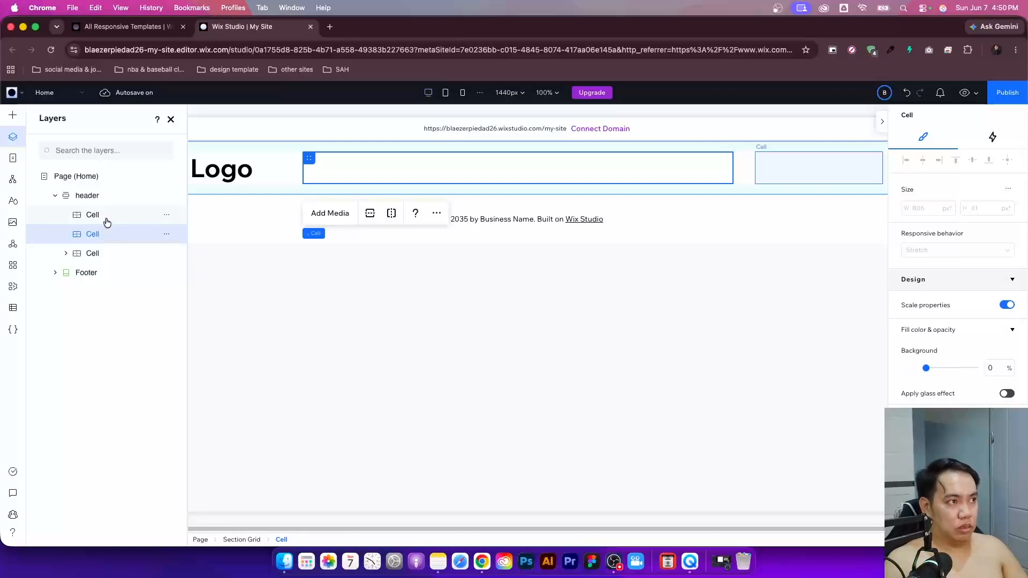
left_click(106, 221)
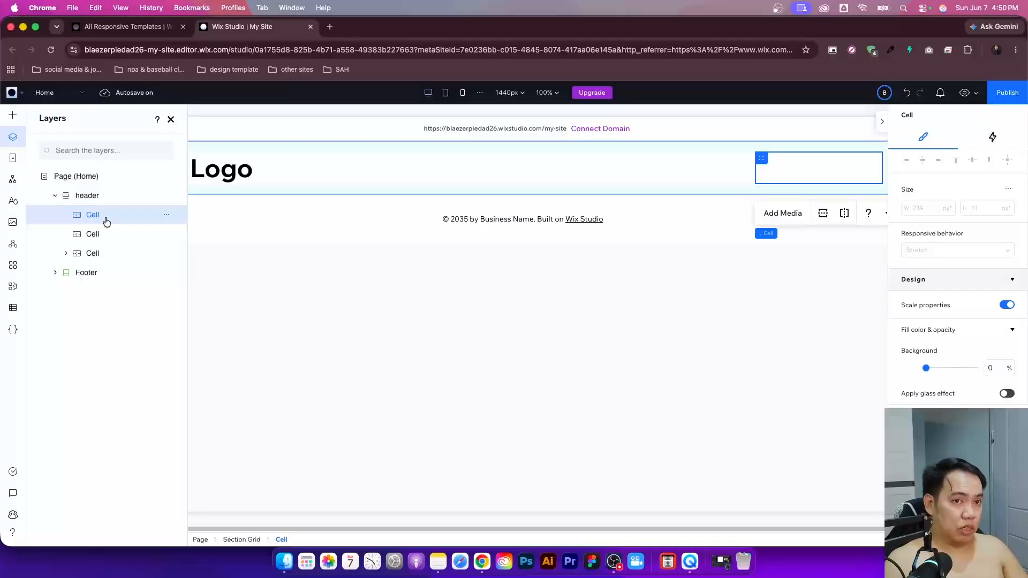
left_click(104, 235)
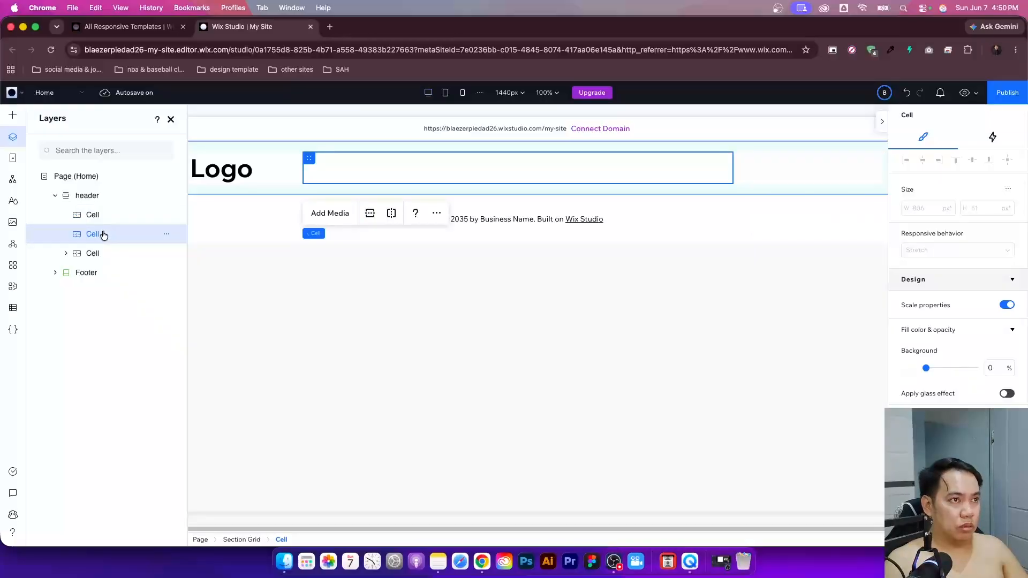
scroll(959, 322, "down", 5)
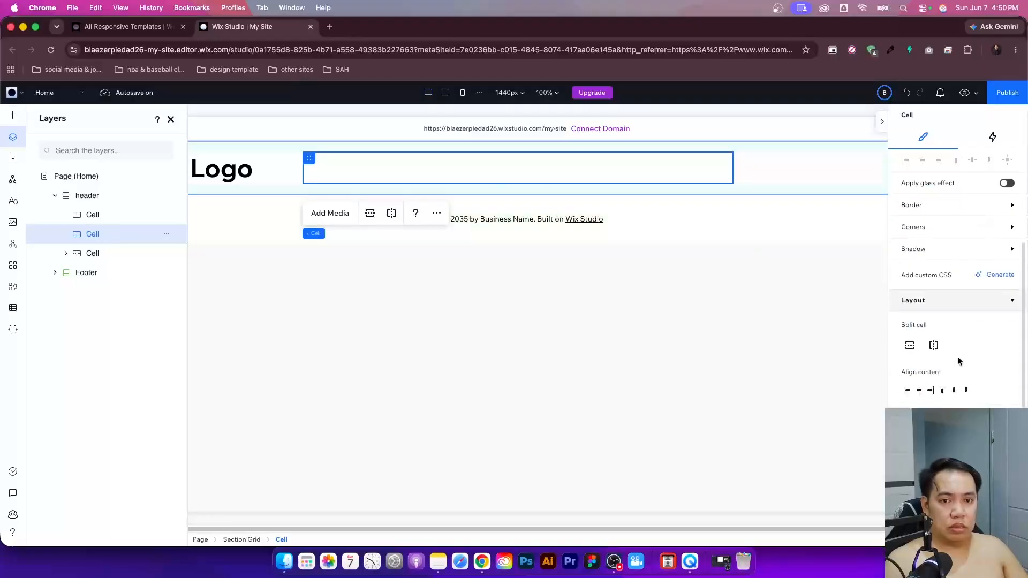
scroll(964, 359, "down", 3)
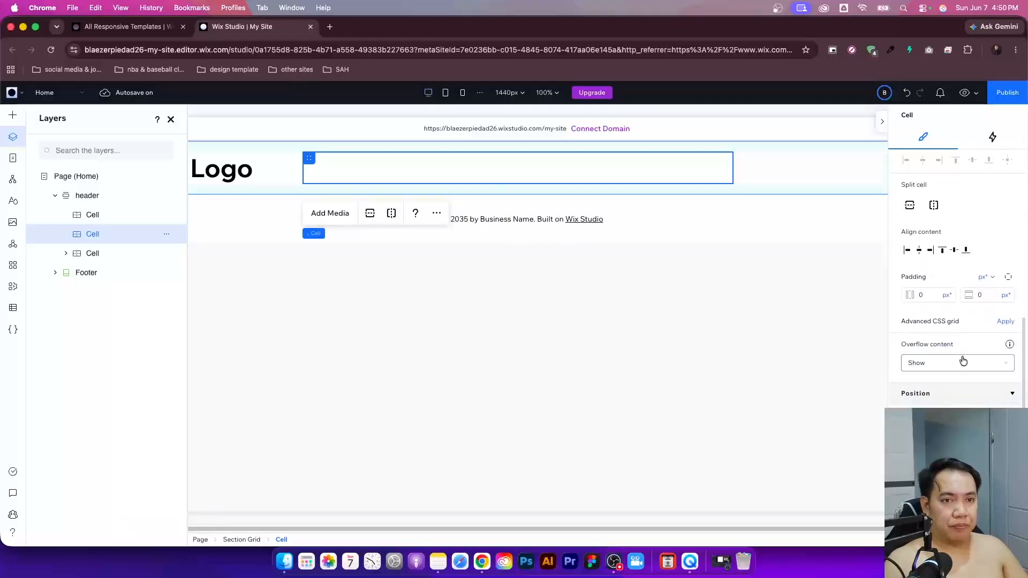
scroll(991, 340, "up", 5)
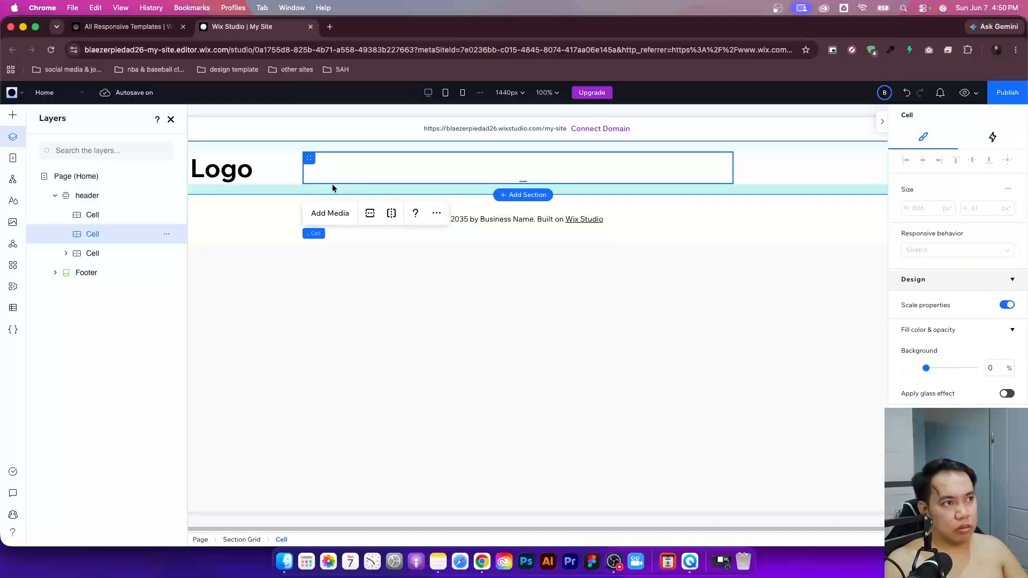
- Insert an additional cell between the Logo cell and the wide middle cell of the header
left_click(261, 169)
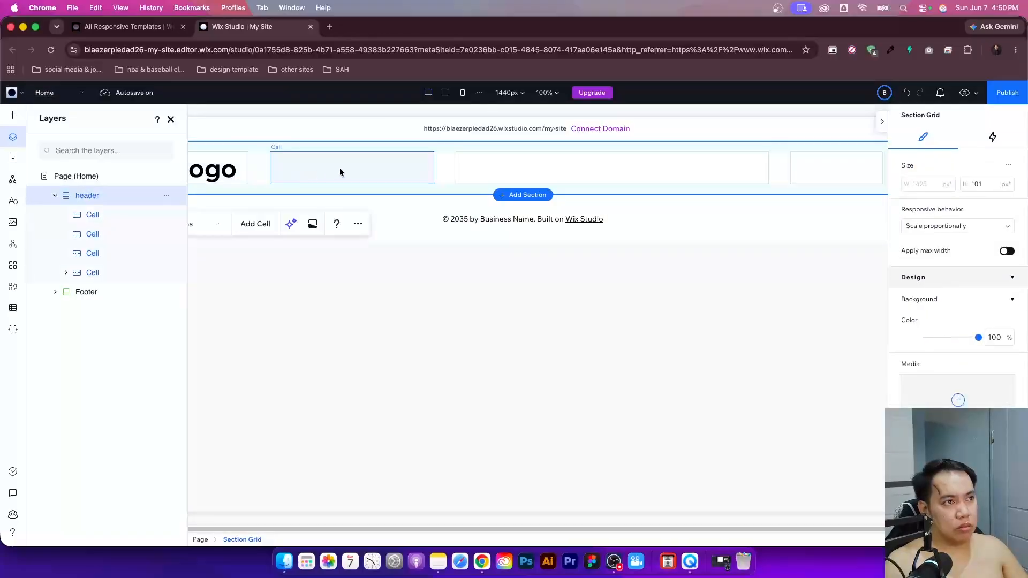
- Delete the extra empty cell between the Logo cell and the wide middle cell of the header
key("super+z")
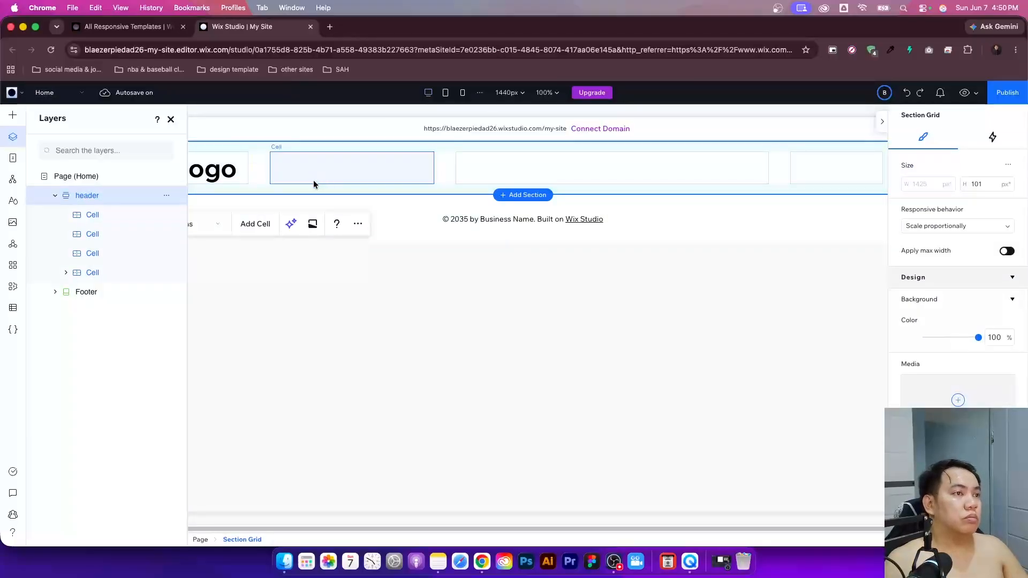
left_click(99, 215)
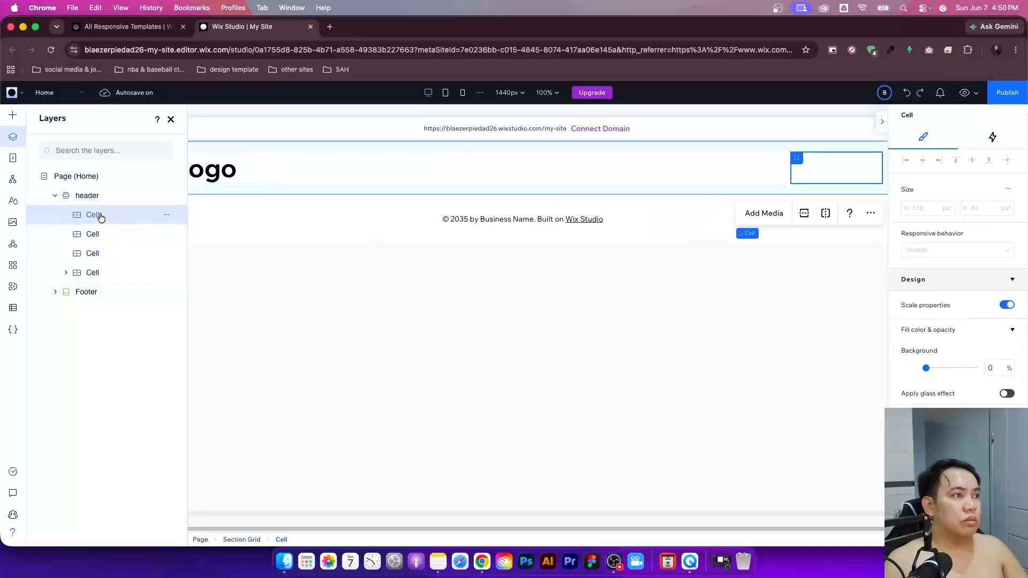
left_click(96, 236)
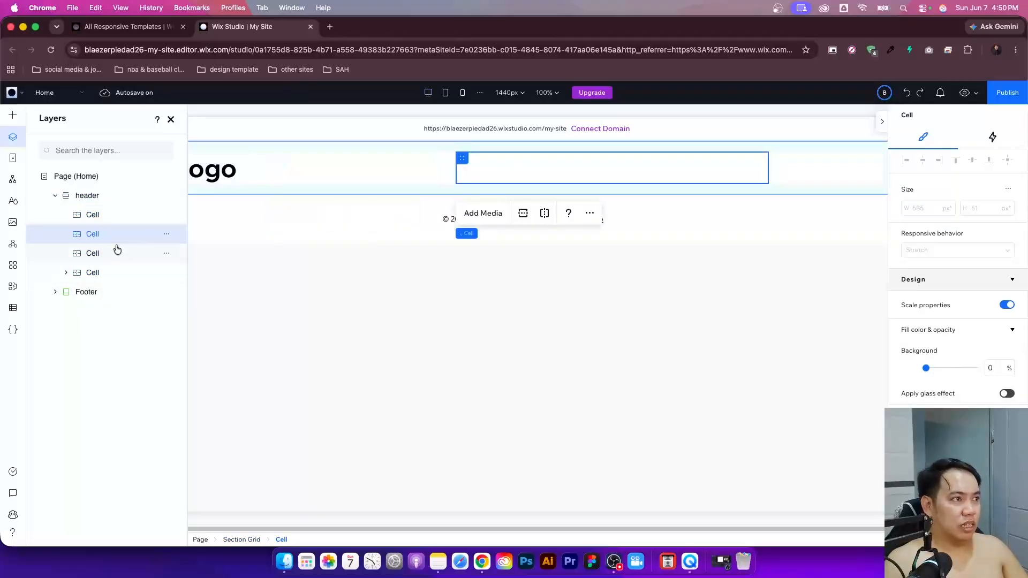
left_click(99, 255)
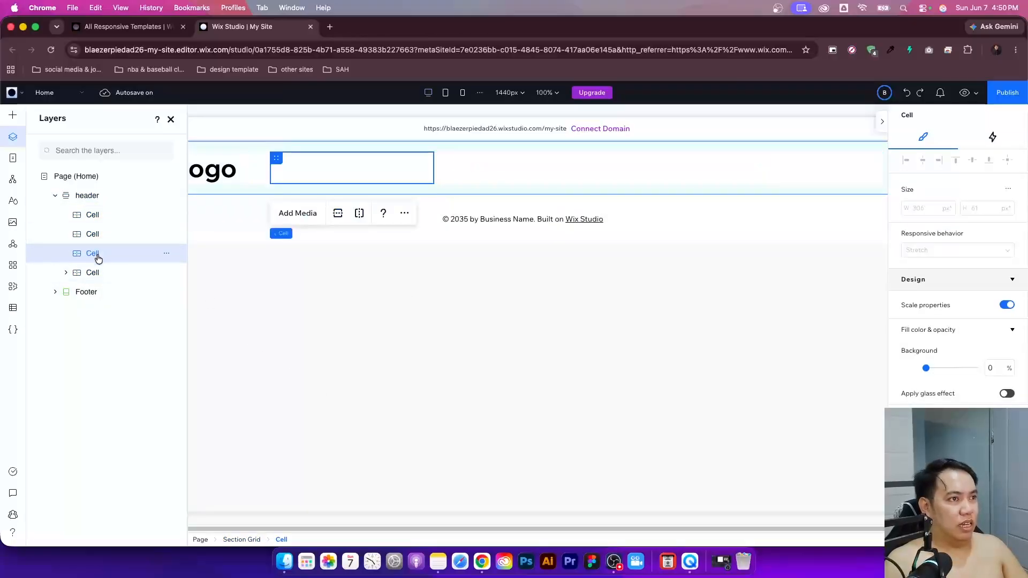
right_click(98, 259)
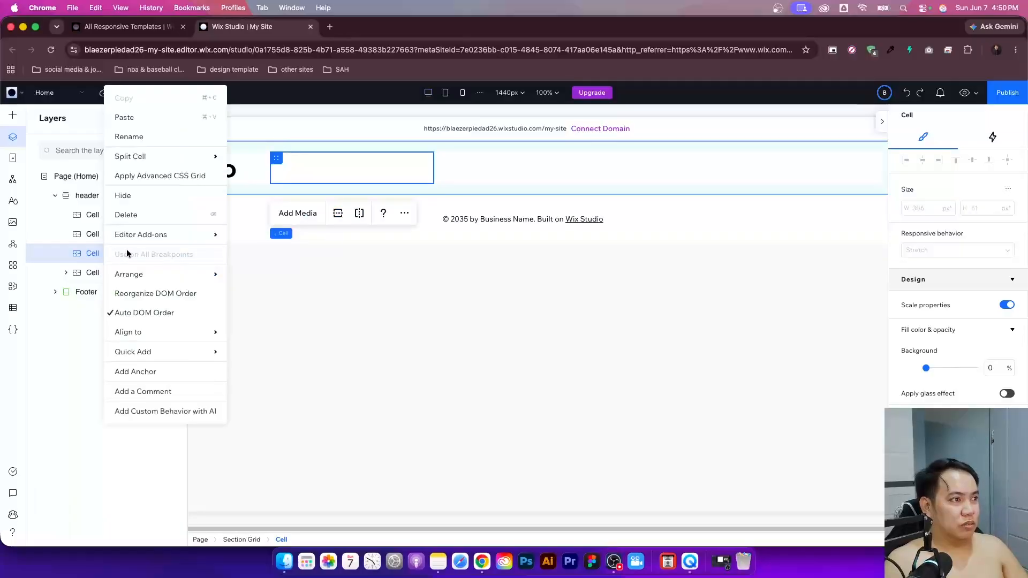
left_click(135, 213)
left_click(351, 165)
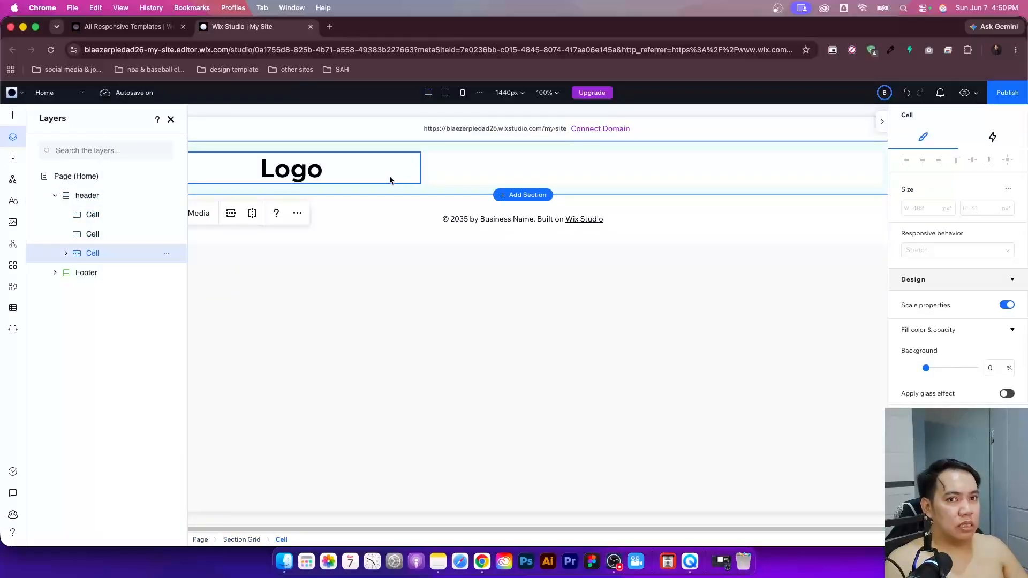
- Narrow the header's Logo column so the middle column becomes wider, and widen the outer column on the opposite side very slightly
left_click(81, 199)
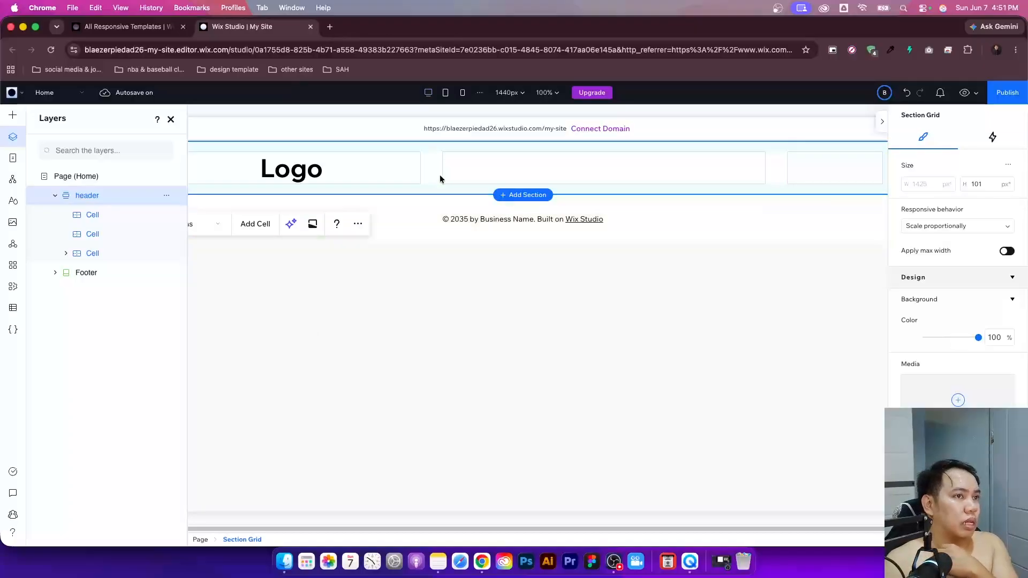
left_click(416, 172)
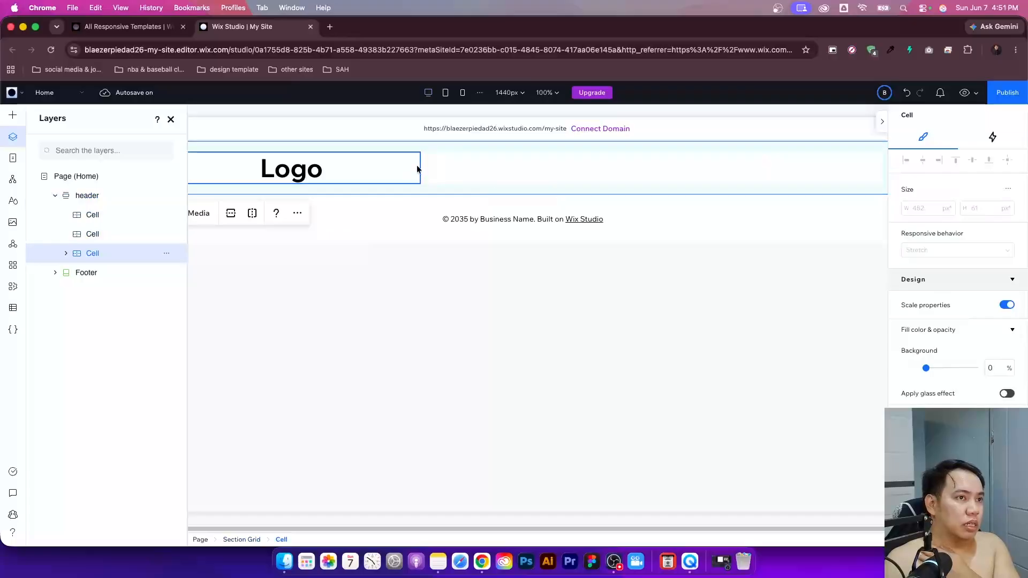
left_click_drag(432, 158, 285, 165)
mouse_move(776, 167)
left_mouse_down()
mouse_move(802, 166)
mouse_move(771, 165)
left_mouse_up()
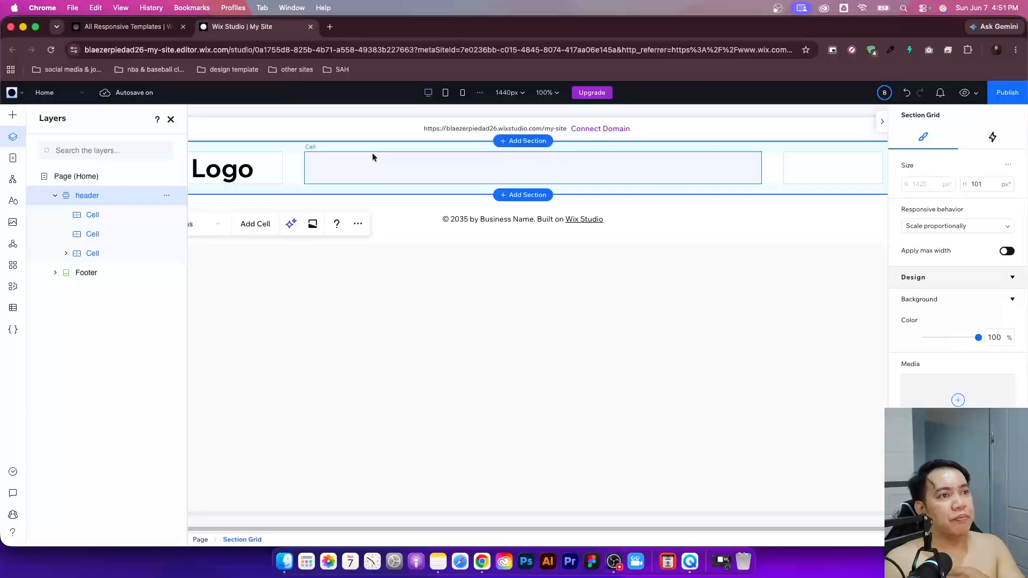
- Place a horizontal menu element inside the wide middle cell of the header
left_click(371, 162)
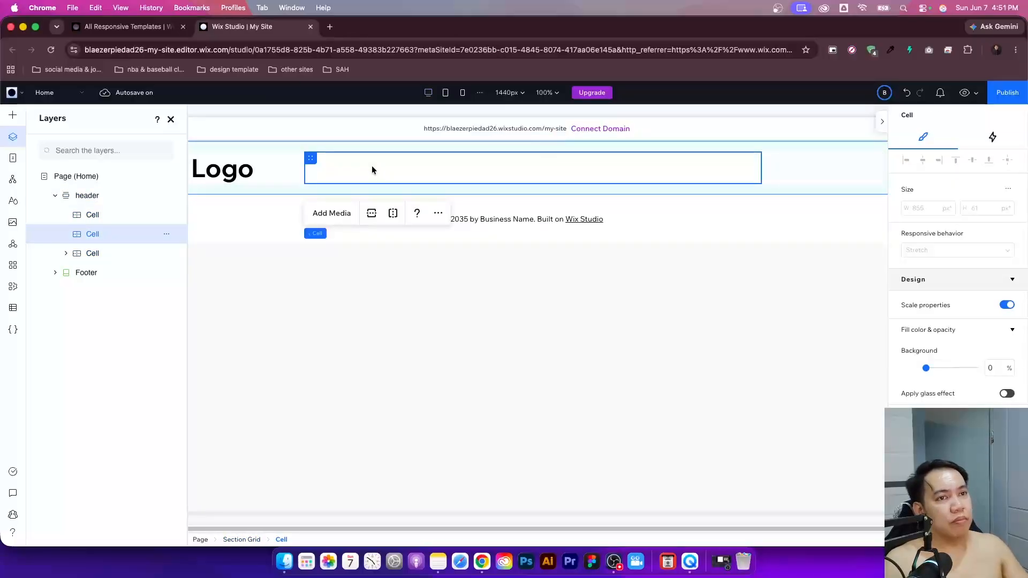
left_click(12, 115)
left_click_drag(216, 367, 365, 166)
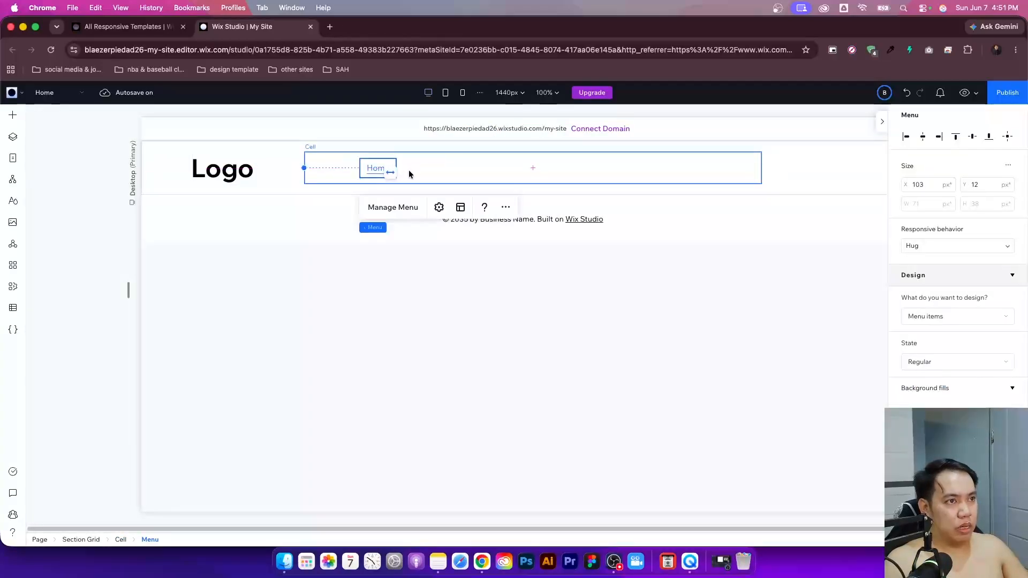
- Remove the page link from the Home item of the header menu
left_click(404, 207)
left_click(180, 197)
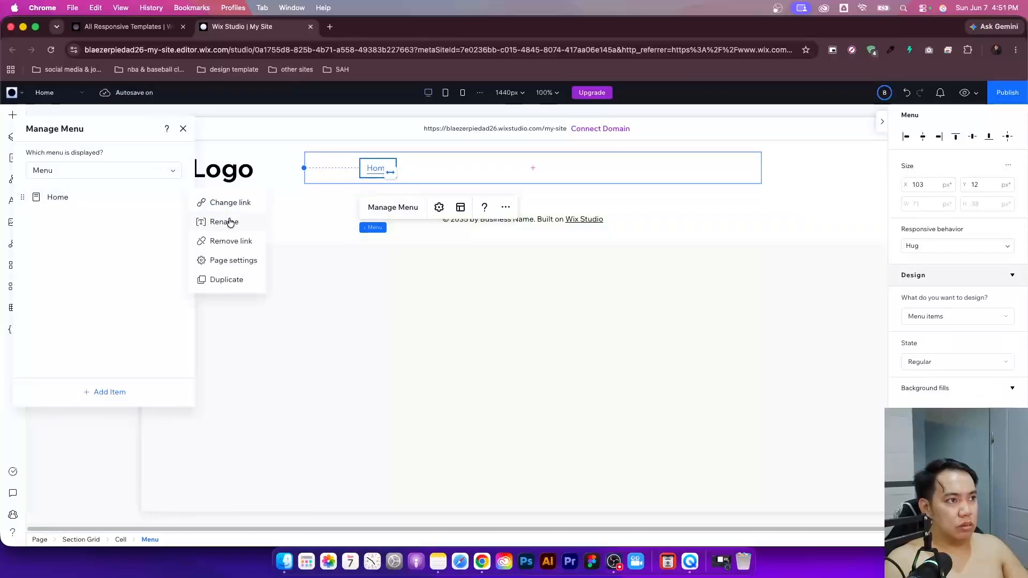
left_click(126, 220)
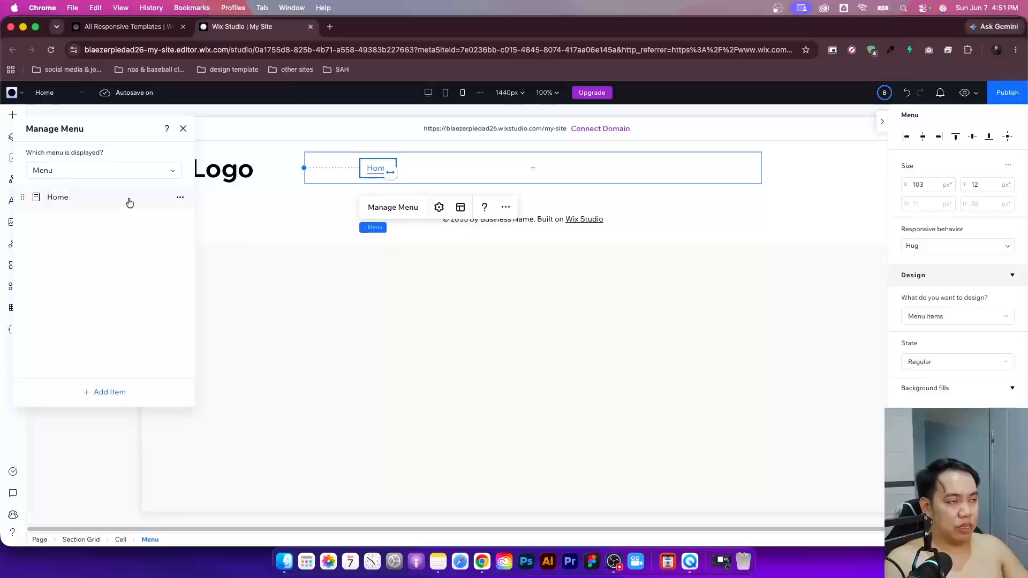
mouse_move(150, 196)
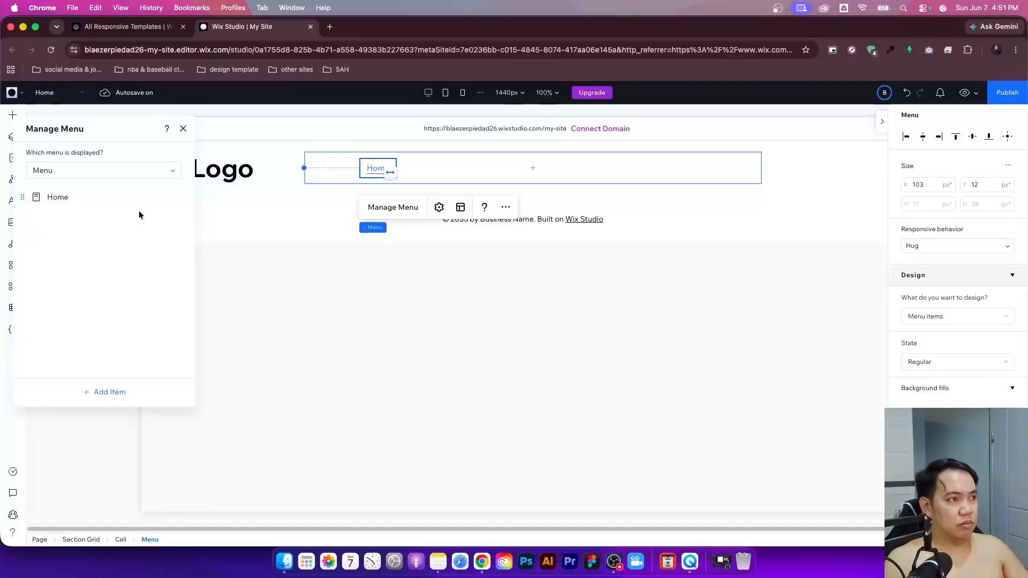
mouse_move(190, 203)
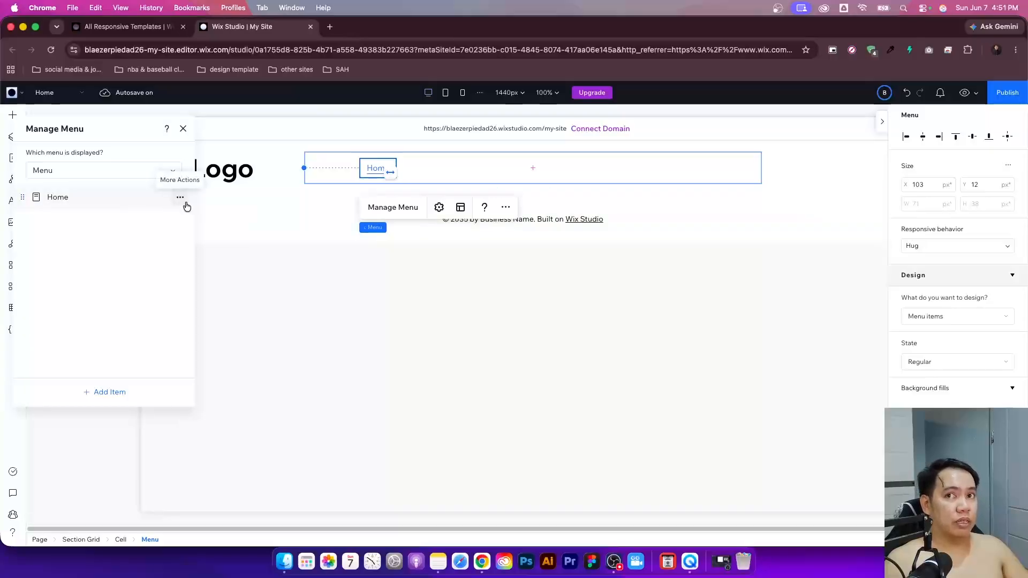
left_click(180, 198)
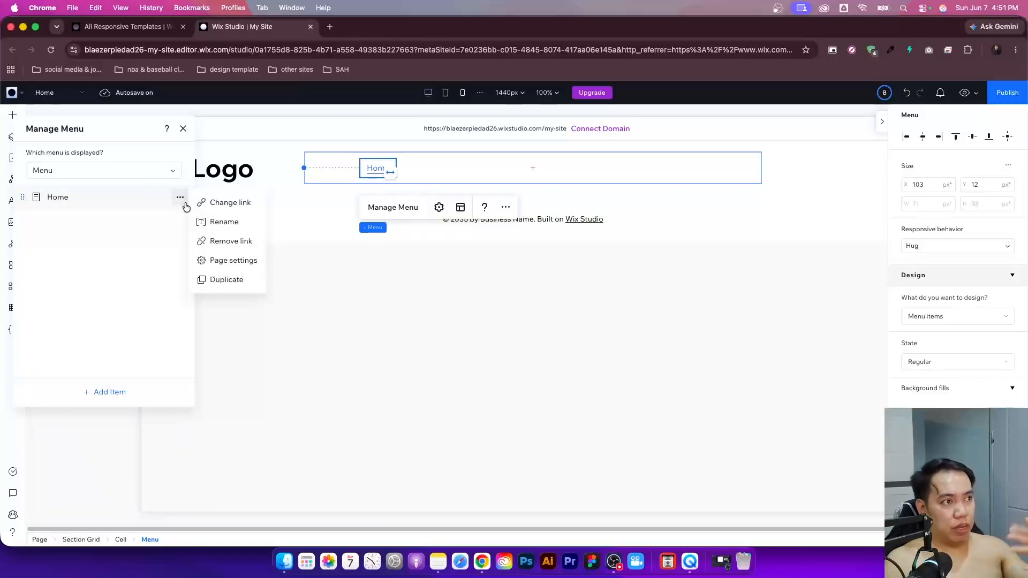
left_click(246, 241)
- Duplicate the unlinked Home item and its successive copies so that the menu gains three more items
left_click(180, 197)
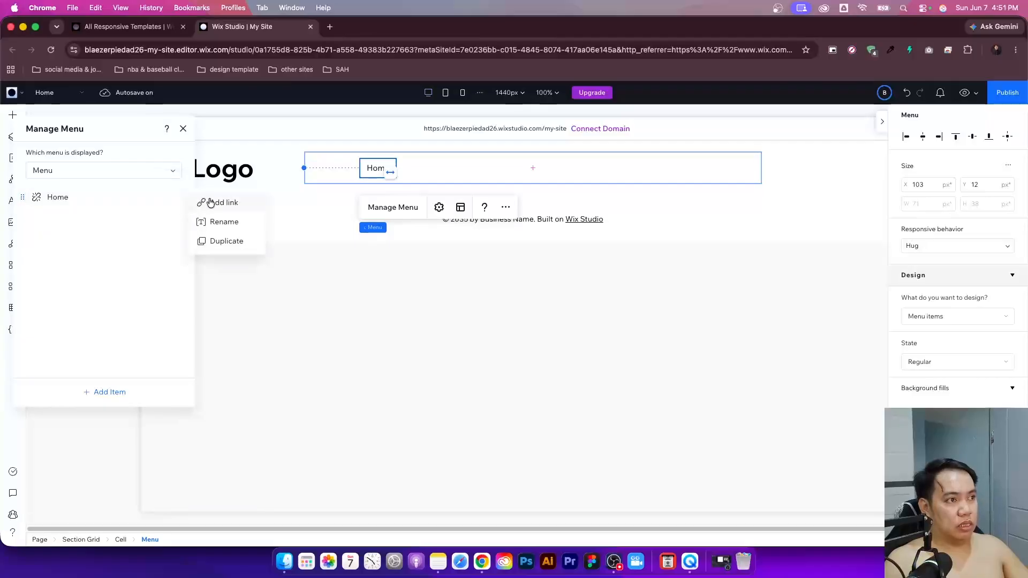
left_click(227, 241)
left_click(180, 221)
left_click(220, 303)
left_click(180, 244)
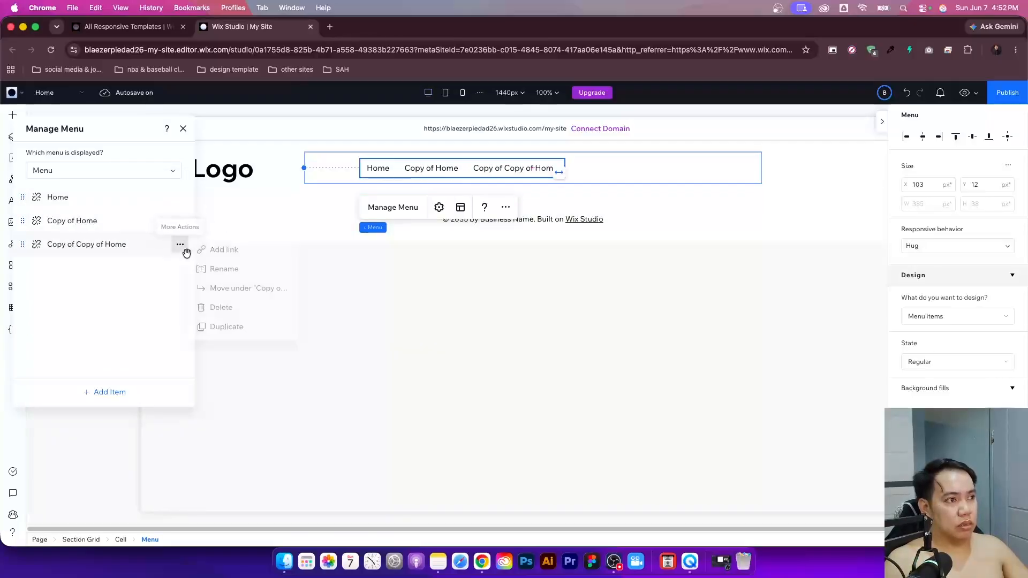
left_click(206, 327)
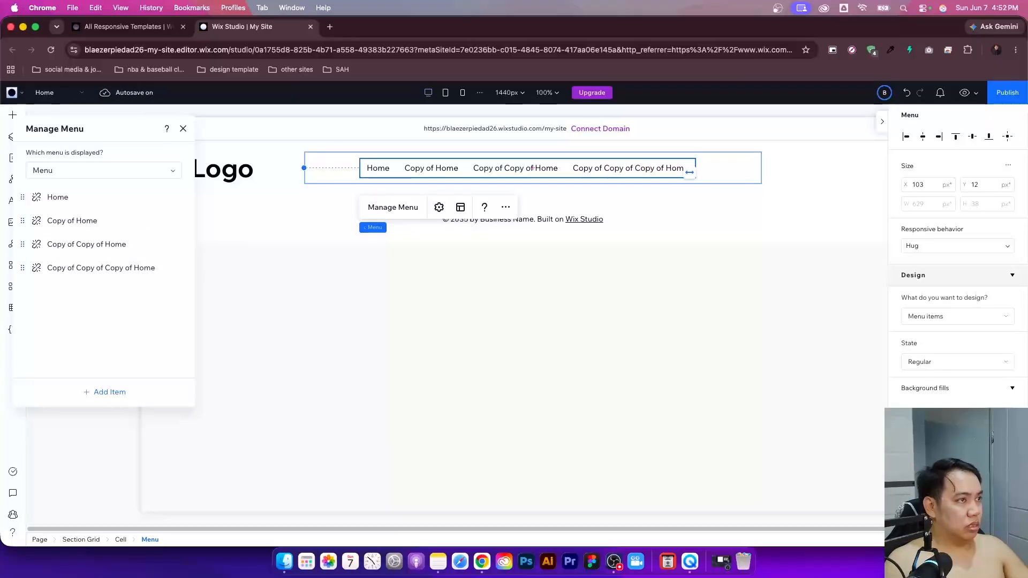
- Rename the menu's second item as "Practice Area"
double_click(83, 222)
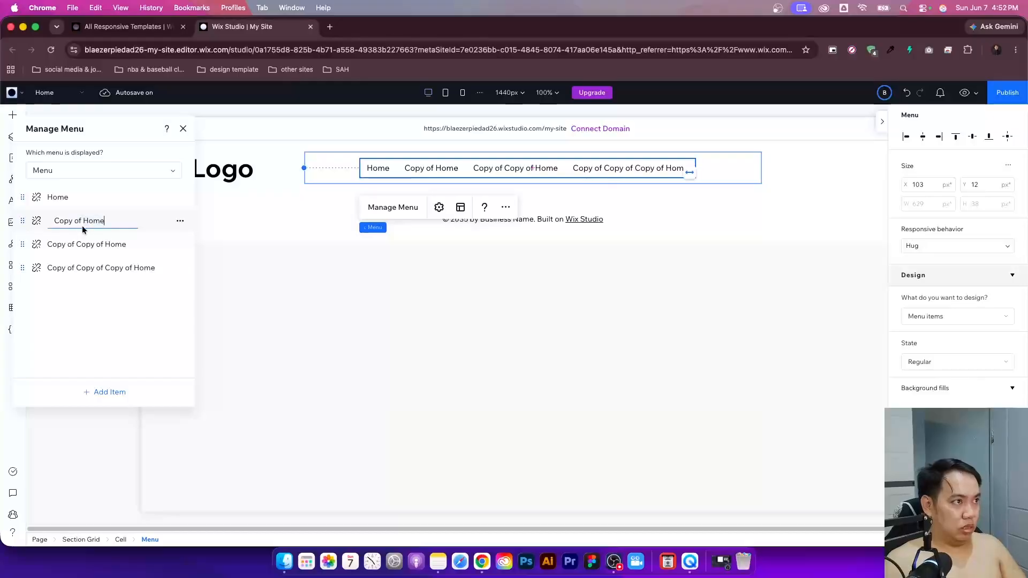
left_click(82, 224)
triple_click(82, 224)
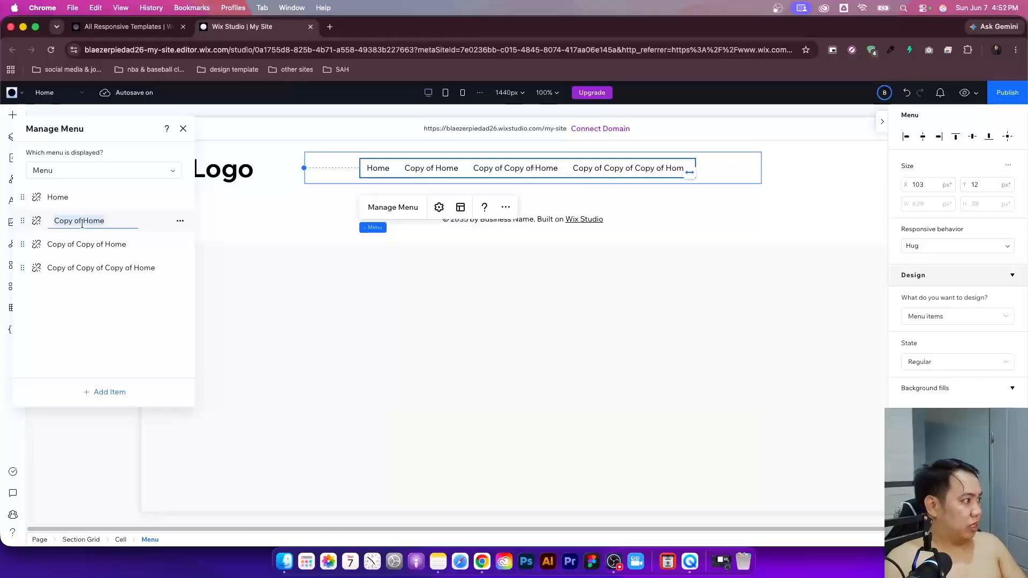
type("POrac")
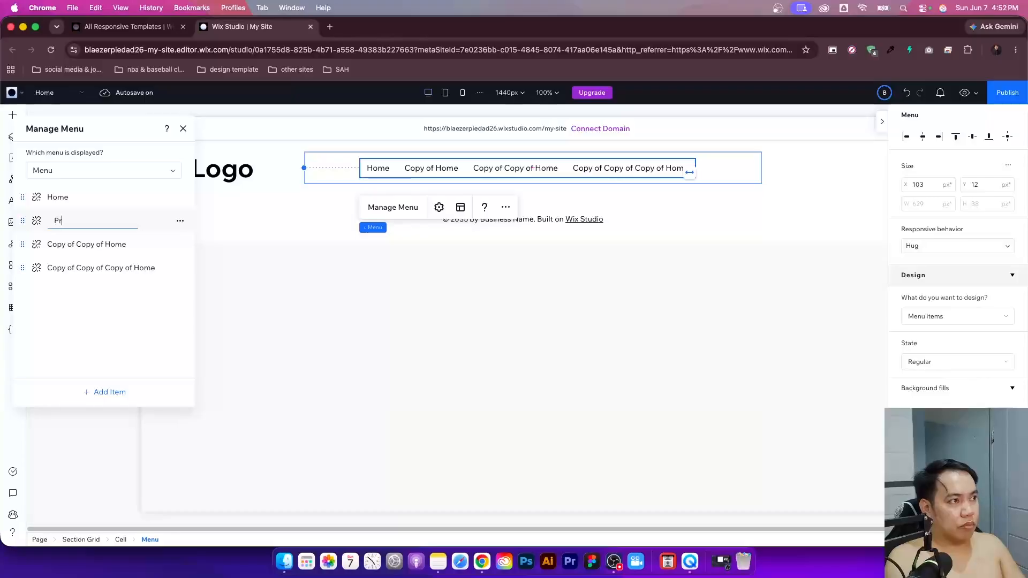
type("tikce ")
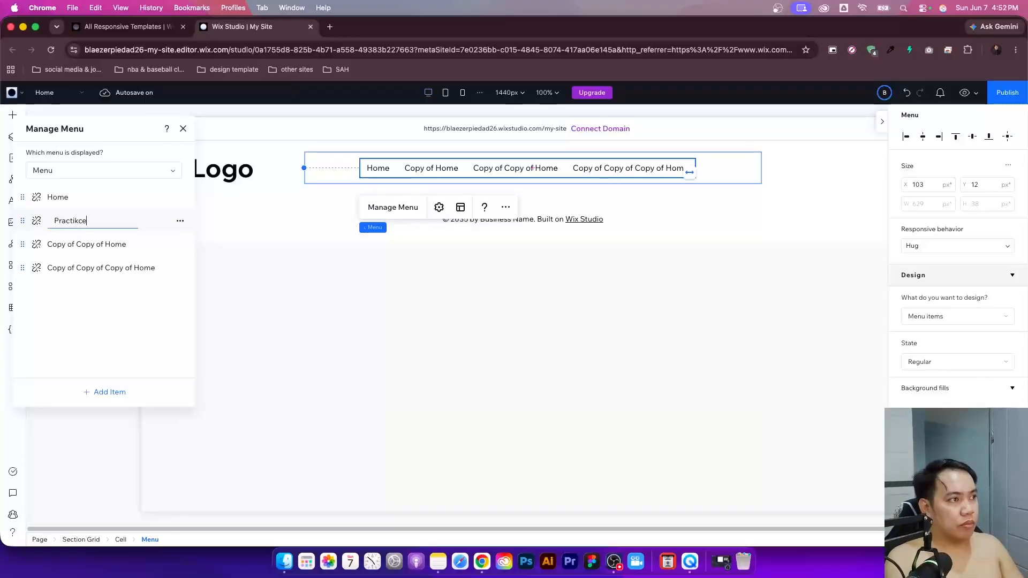
key("BackSpace")
key("BackSpace")
key("BackSpace")
key("BackSpace")
type("ce Ar")
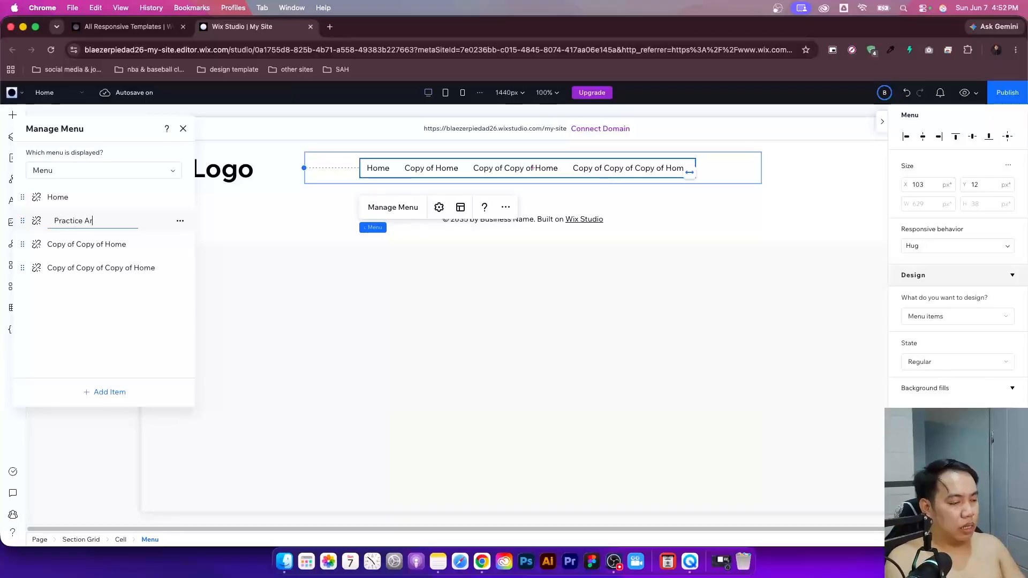
key("Return")
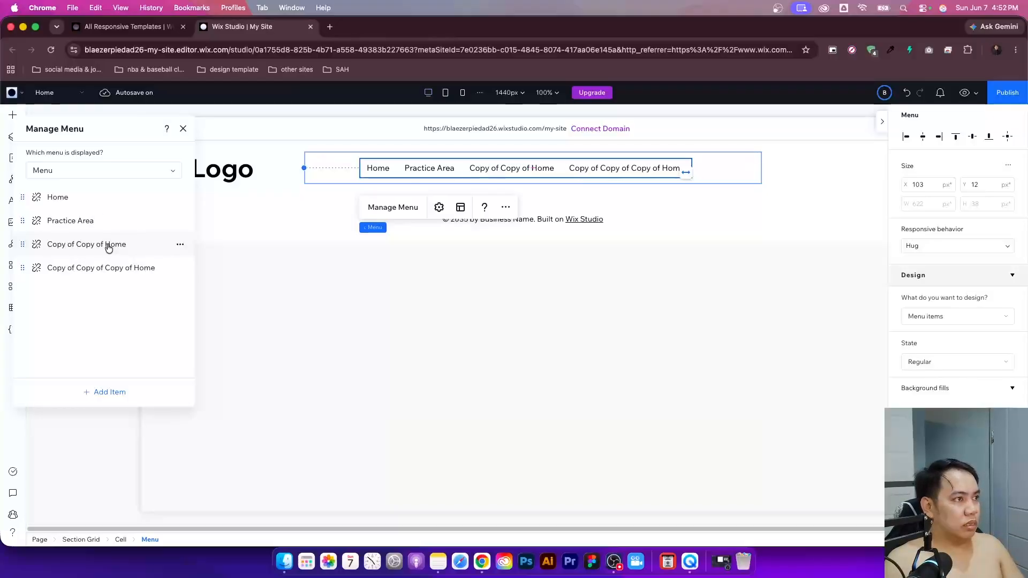
- Rename the third menu item as "Blog" and the fourth as "Contact Us"
double_click(109, 247)
type("Blog")
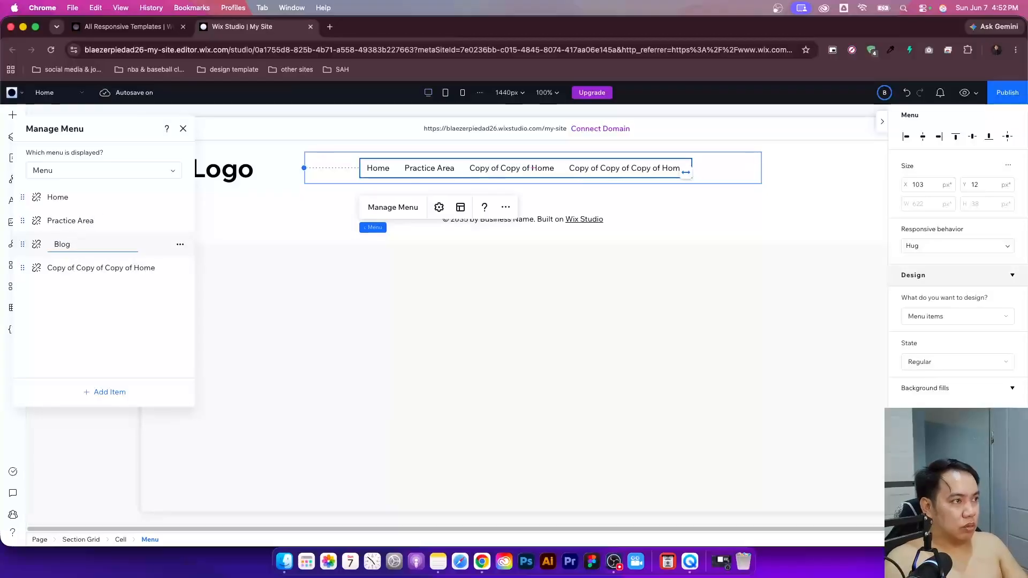
key("Return")
double_click(120, 267)
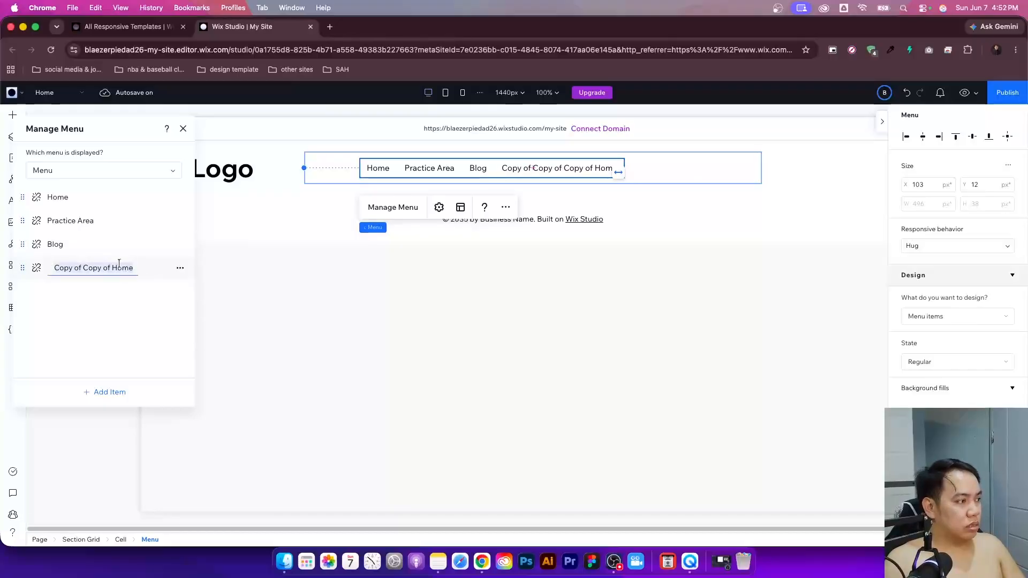
type("Contact Us")
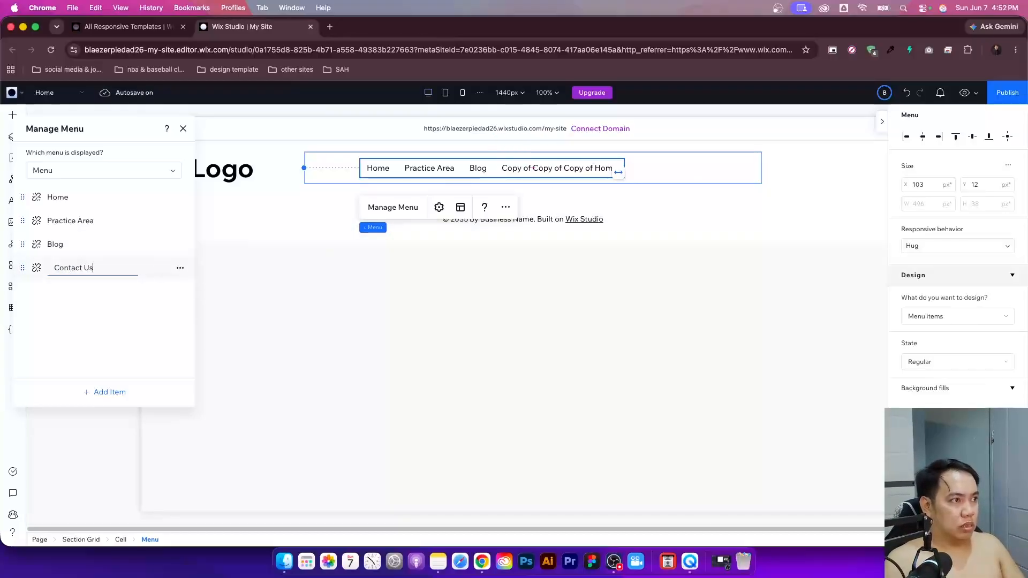
key("Return")
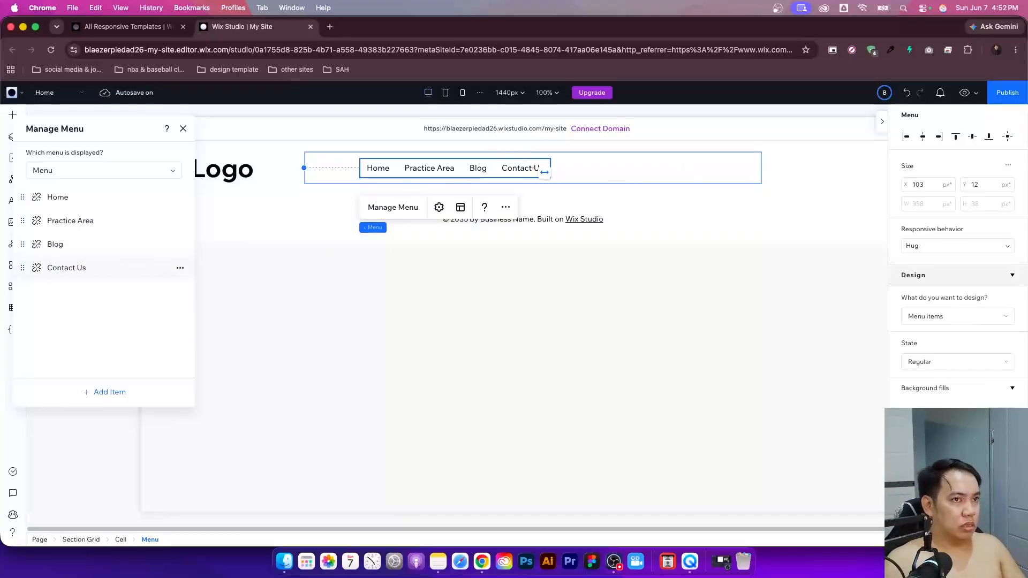
- Center the menu horizontally in its cell and set the vertical and horizontal space between its items to 0 px
left_click(925, 137)
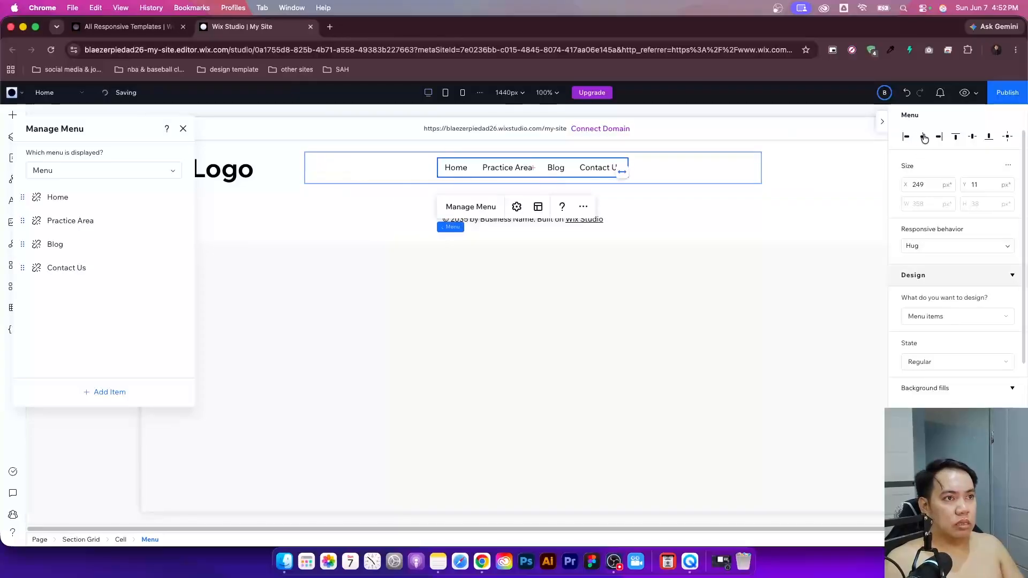
left_click(538, 207)
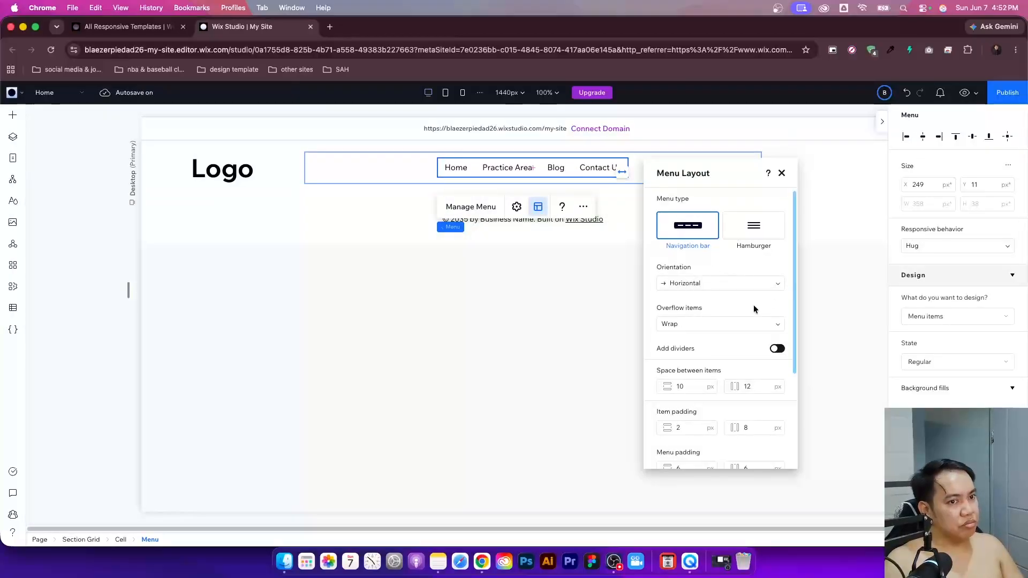
left_click(701, 385)
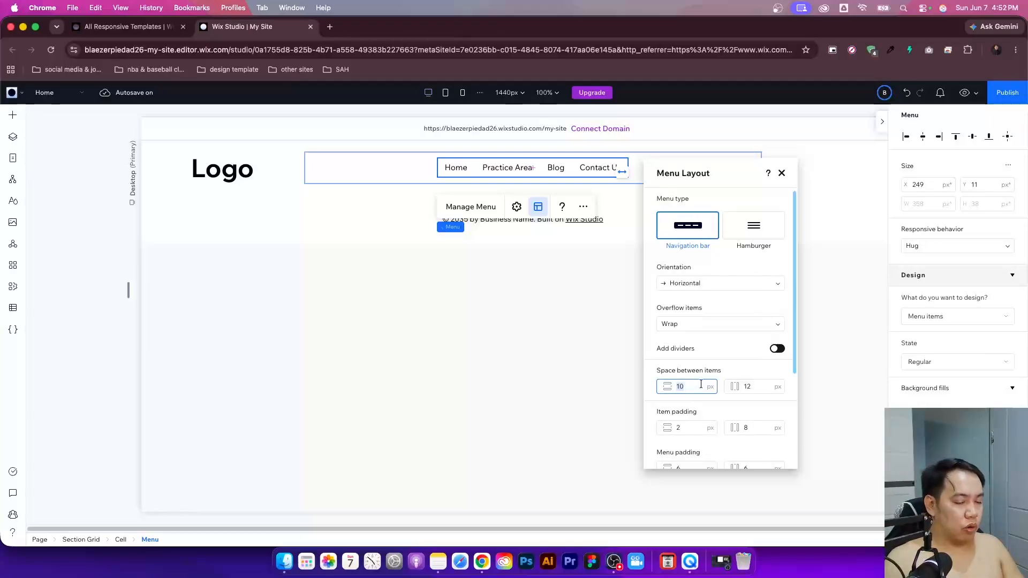
type("0")
key("Tab")
type("0")
key("Tab")
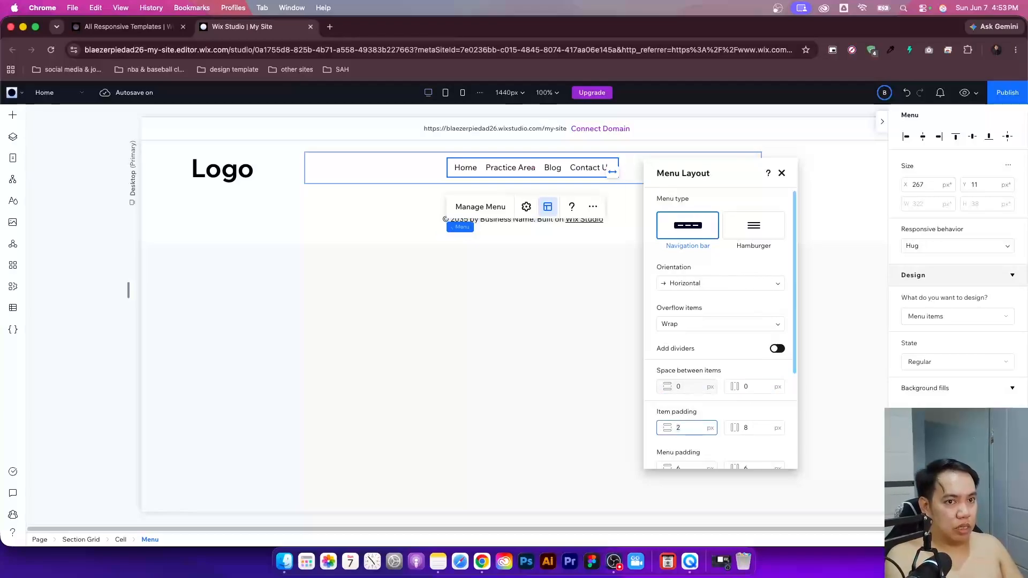
- Set the menu's vertical and horizontal item padding to 0 px
type("0")
key("Tab")
type("0")
key("Tab")
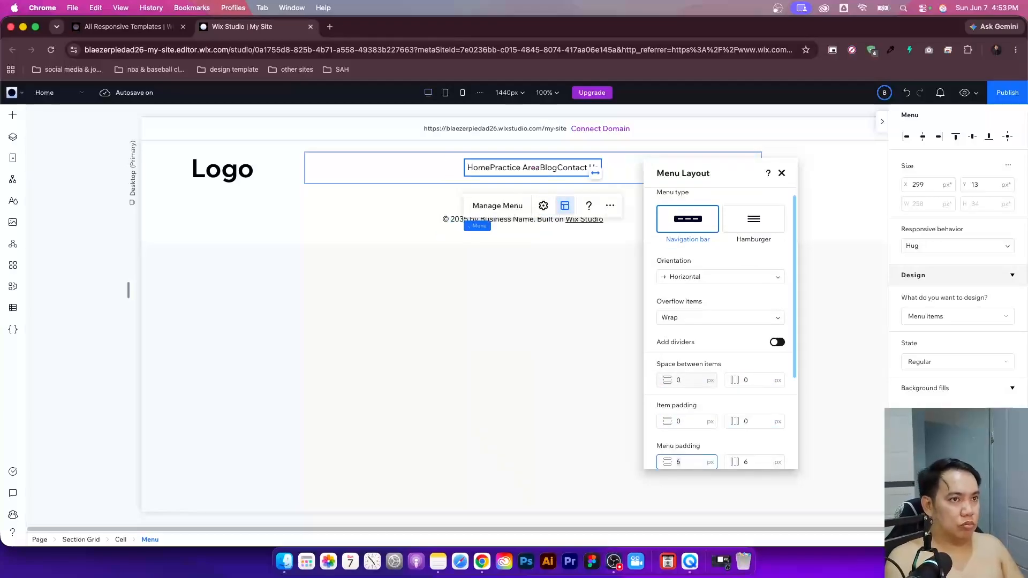
scroll(727, 354, "down", 3)
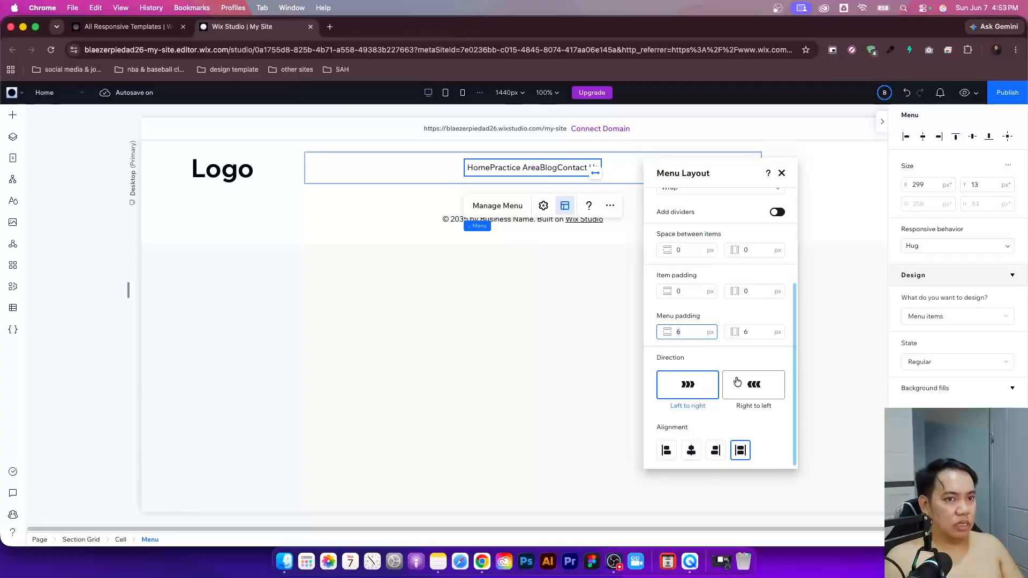
- Look through the menu items' design settings, from background fills and text down to icon size and color
left_click(953, 386)
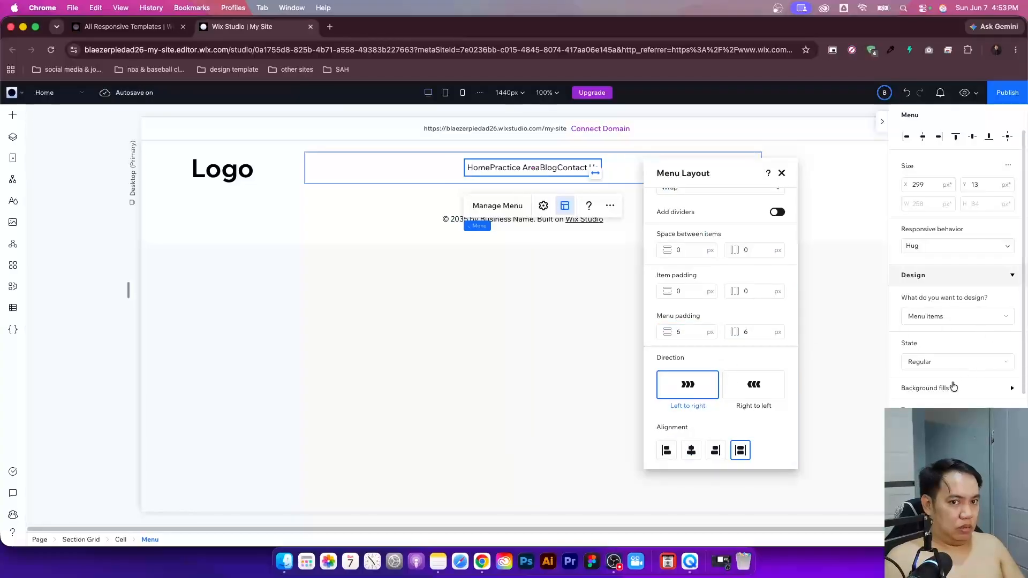
scroll(953, 386, "down", 5)
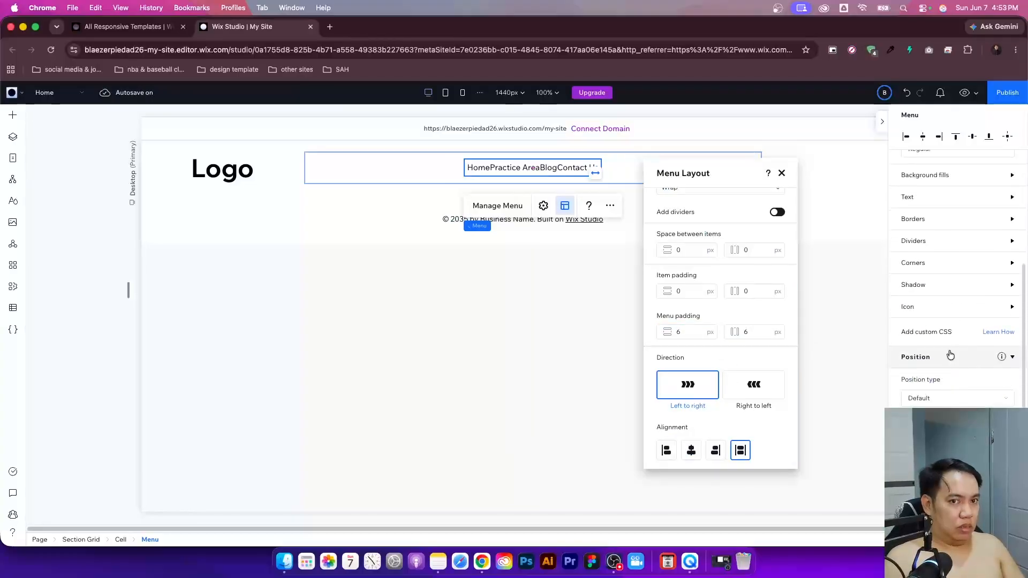
left_click(940, 249)
left_click(937, 238)
left_click(932, 201)
left_click(934, 200)
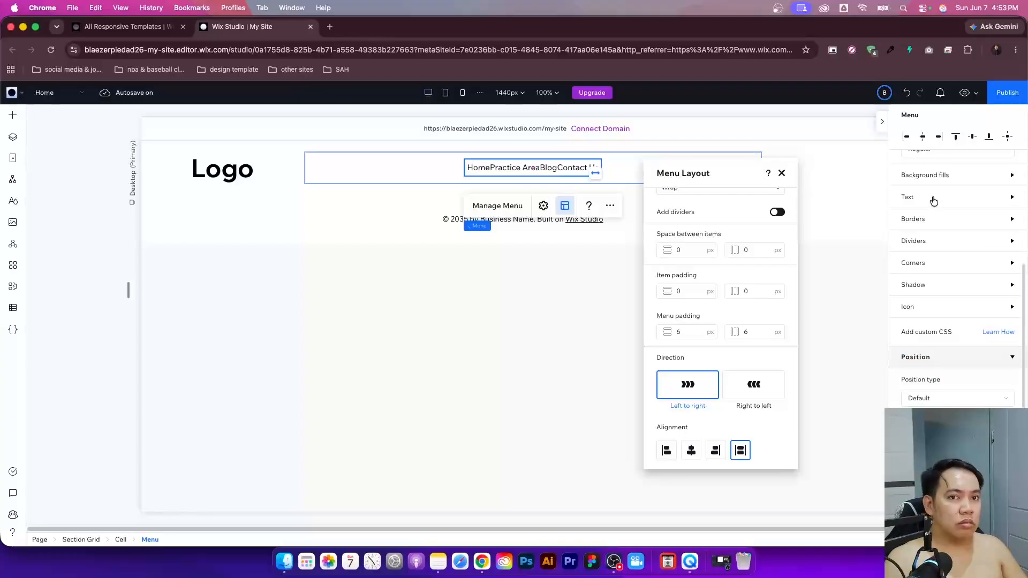
left_click(942, 306)
scroll(932, 298, "up", 1)
scroll(931, 305, "up", 3)
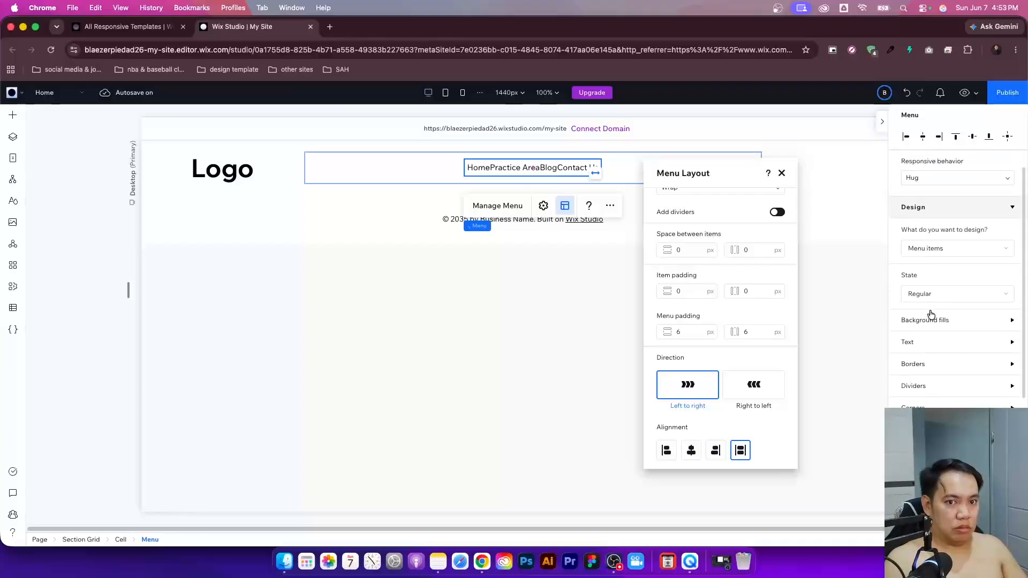
scroll(937, 326, "down", 5)
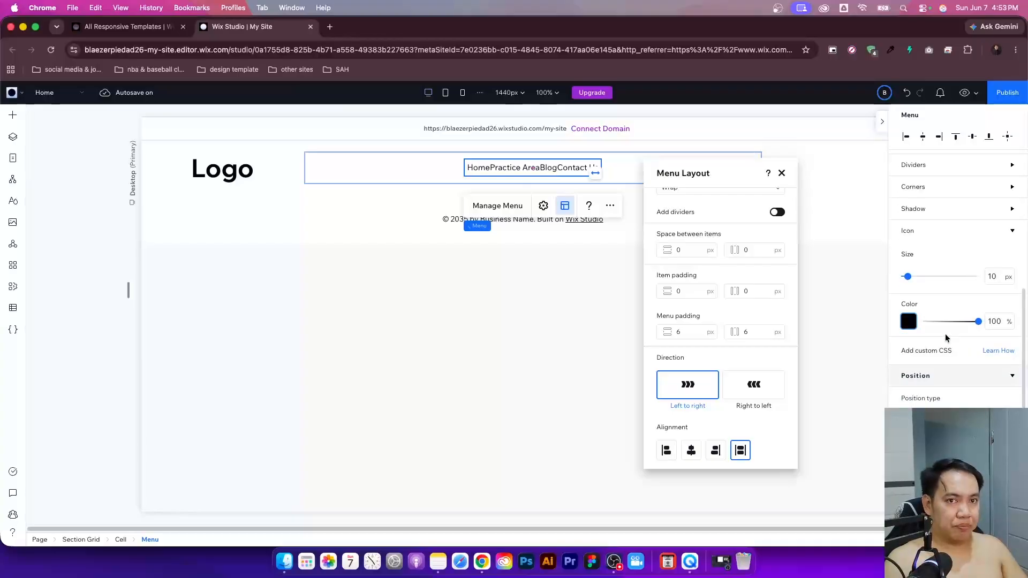
scroll(946, 333, "up", 2)
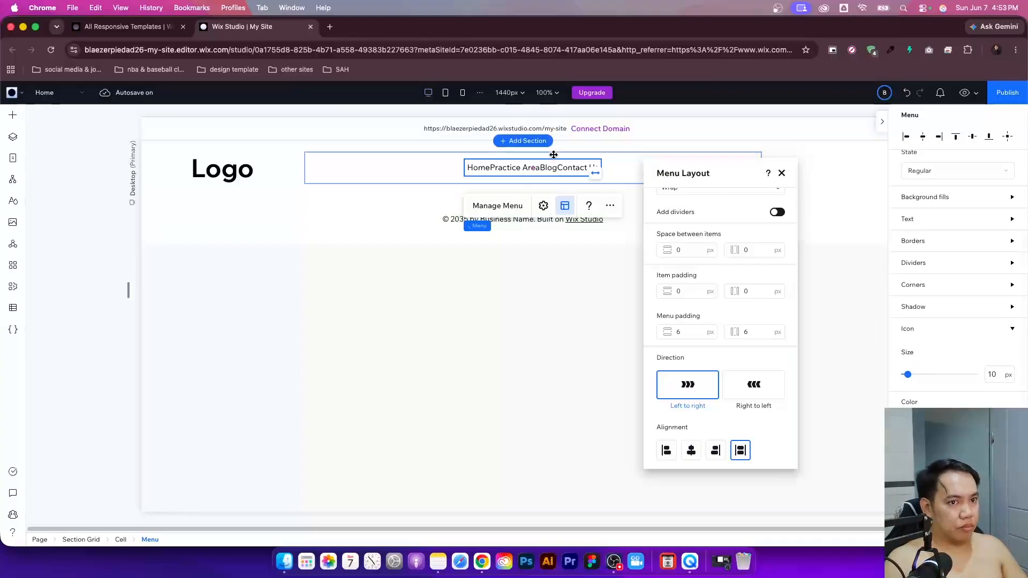
- Set the menu's vertical and horizontal menu padding to 0 px
left_click(697, 330)
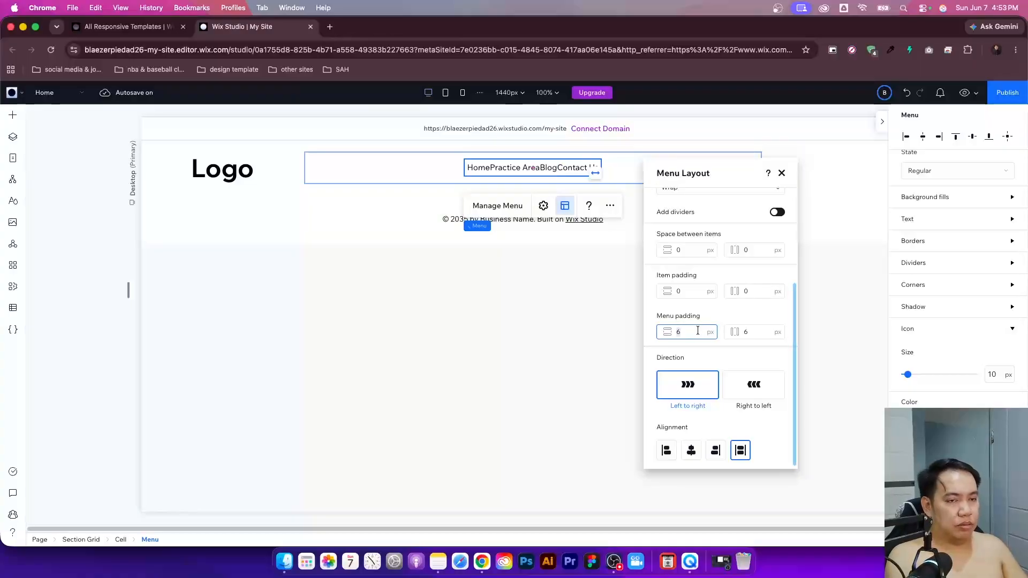
type("0")
key("Return")
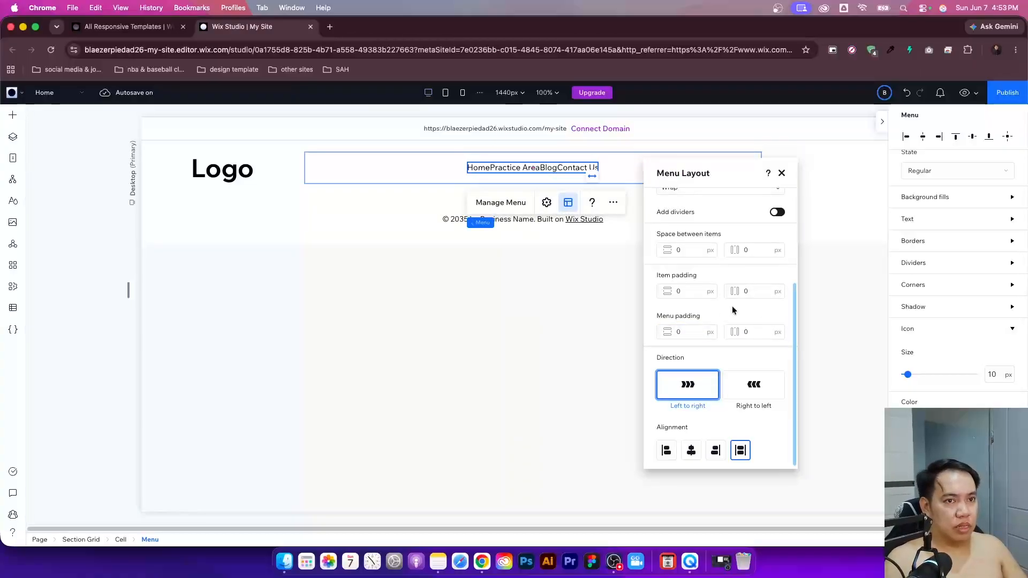
- Try a horizontal space of 20 px and 50 px between the menu items
scroll(728, 307, "up", 3)
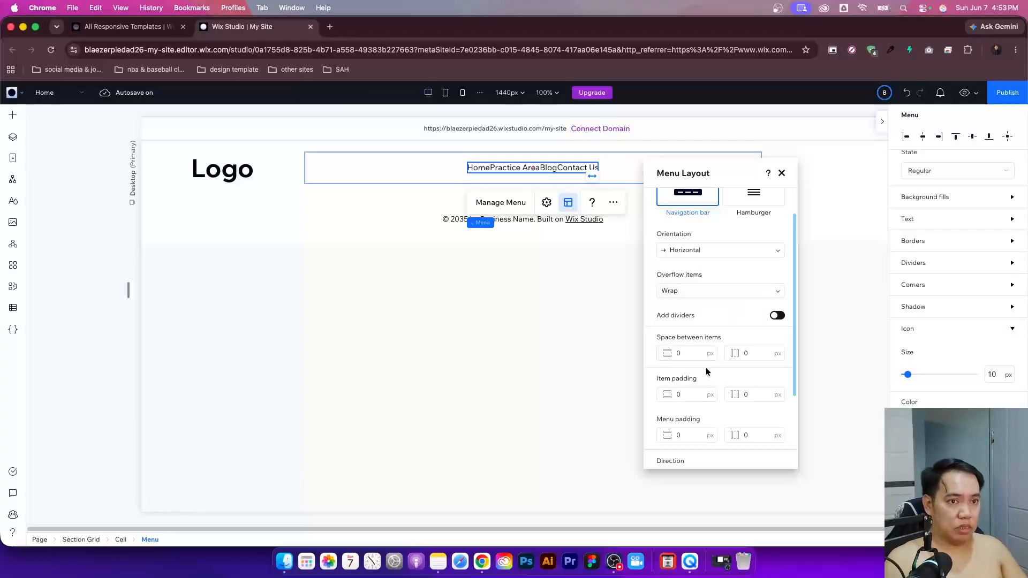
left_click(752, 354)
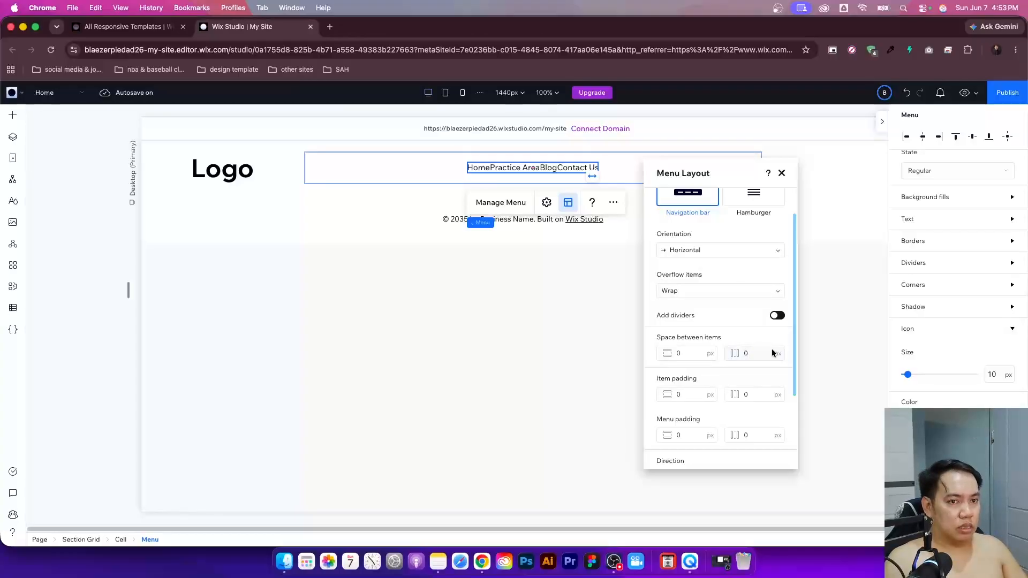
left_click(760, 351)
type("20")
key("Tab")
left_click(757, 358)
type("50")
key("Tab")
- Set the horizontal space between the menu items to 30 px and close the menu layout settings
left_click(765, 357)
type("3")
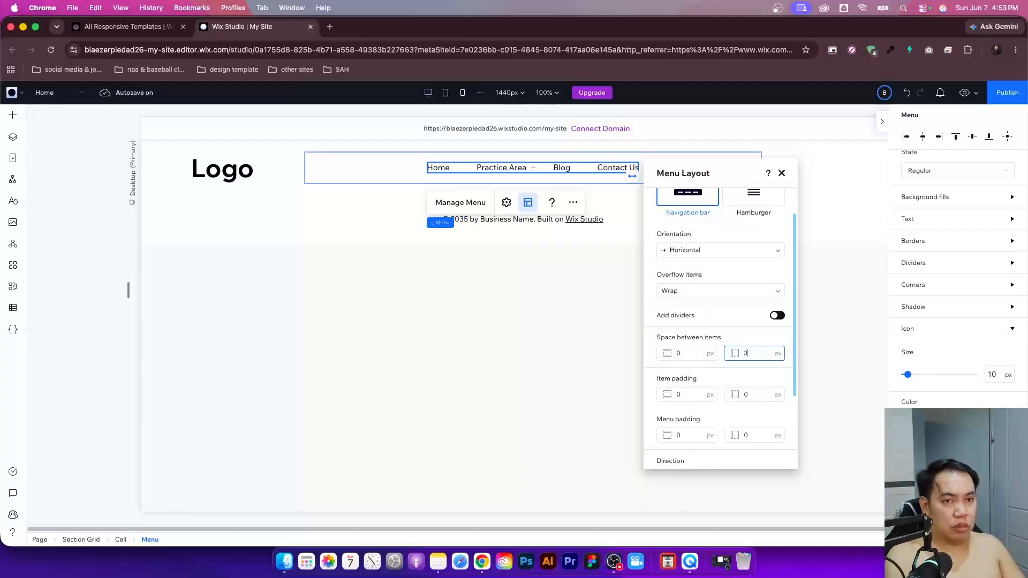
type("0")
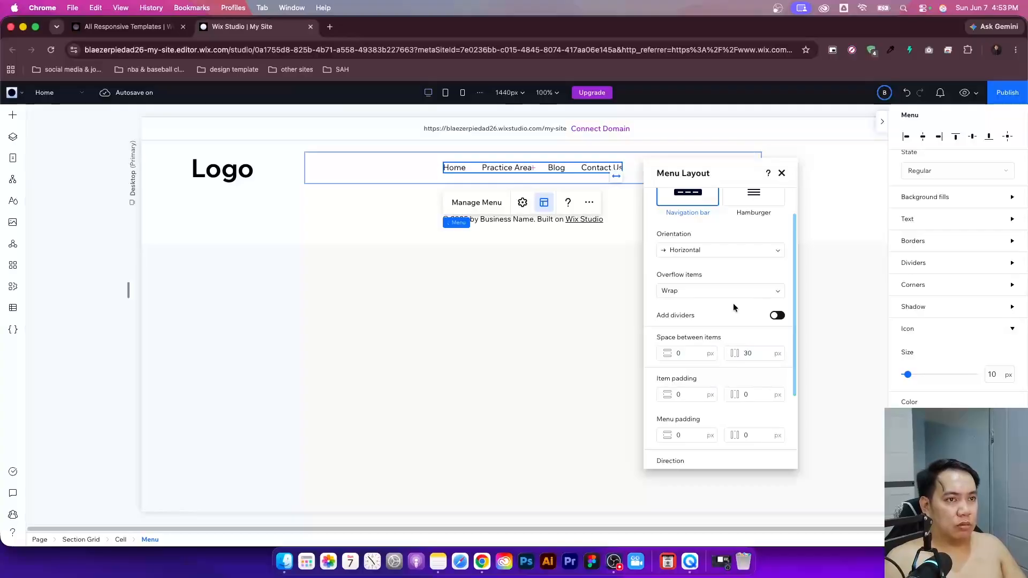
left_click(782, 173)
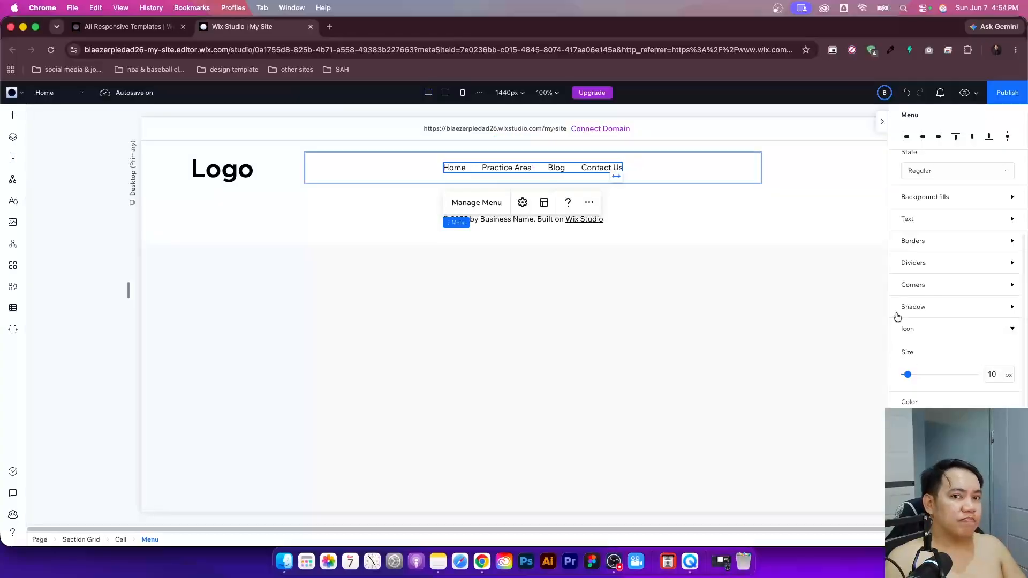
- Set the menu items' font size to 16 px
left_click(946, 220)
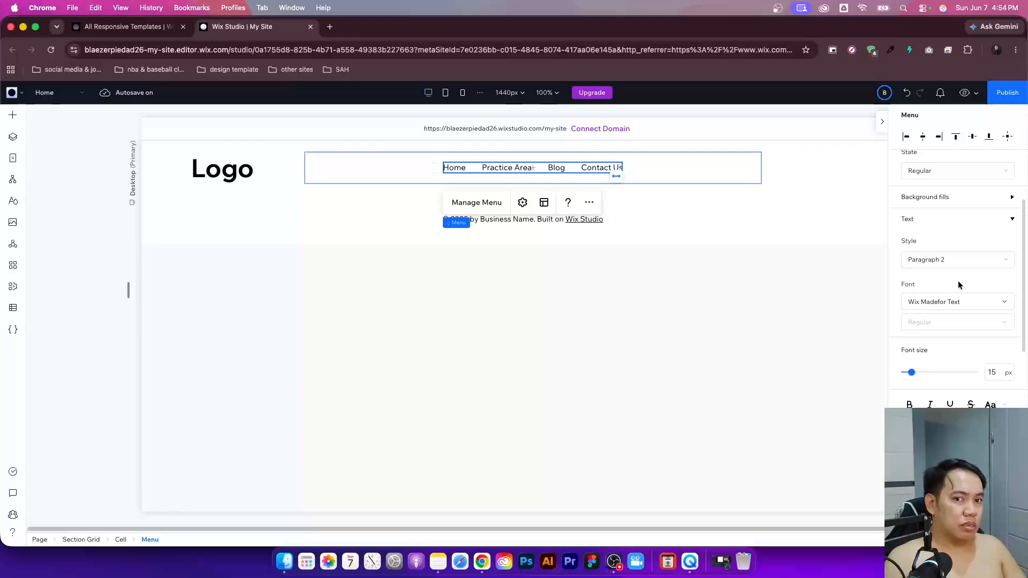
left_click(1005, 374)
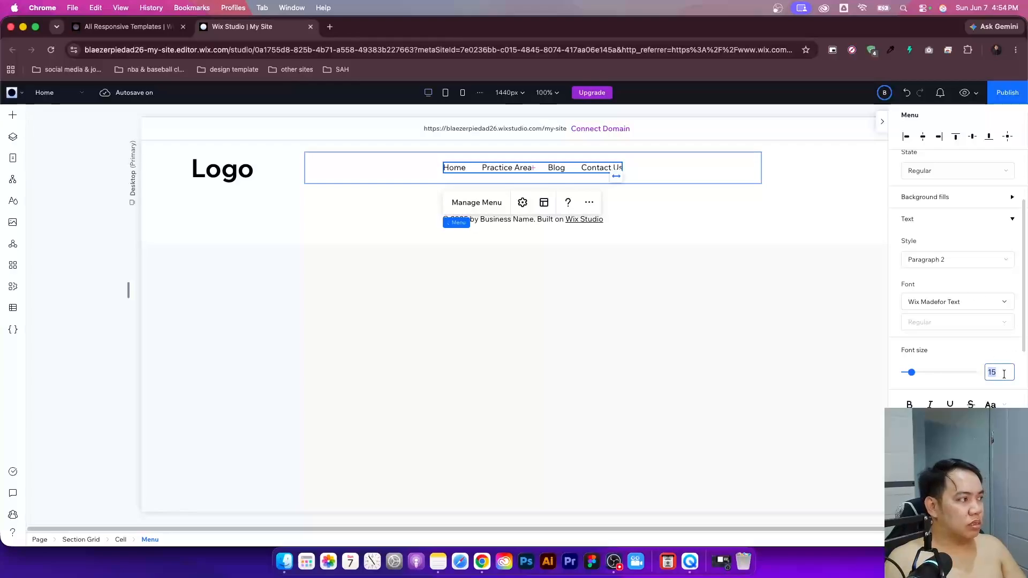
type("16")
key("Return")
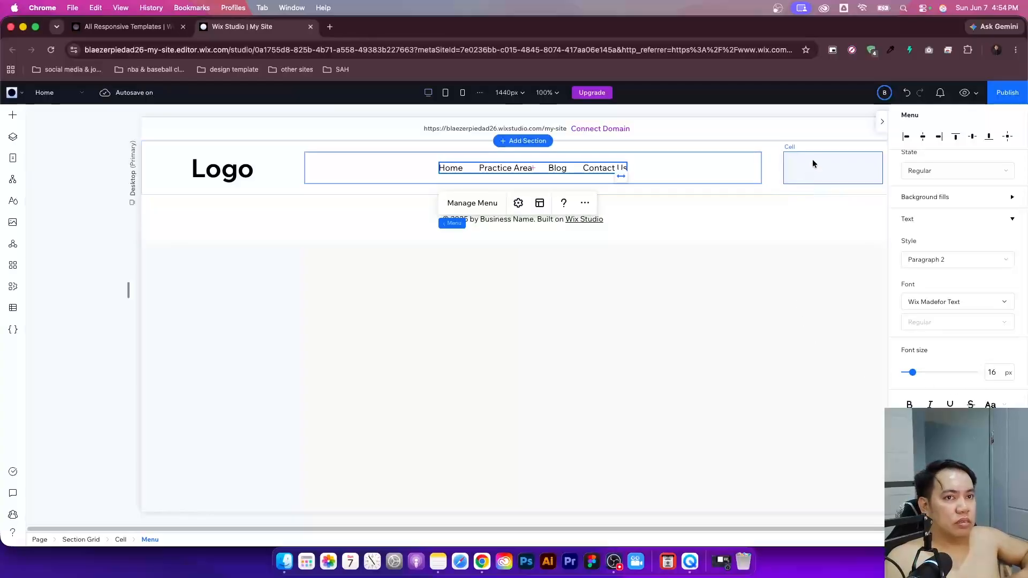
- Widen the header's logo column and its empty last column by narrowing the menu column from both sides
left_click(809, 161)
mouse_move(293, 161)
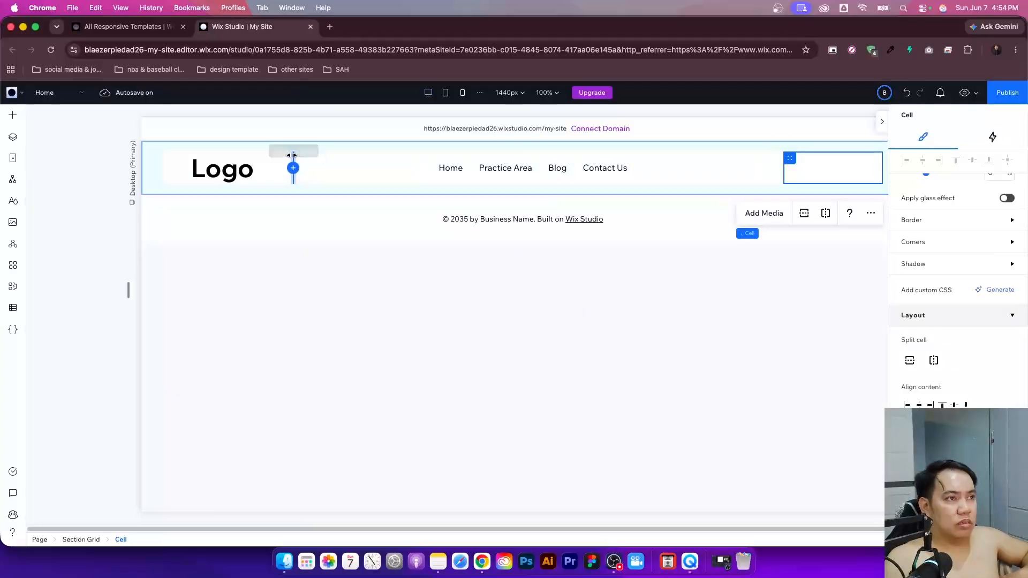
left_click_drag(296, 155, 315, 161)
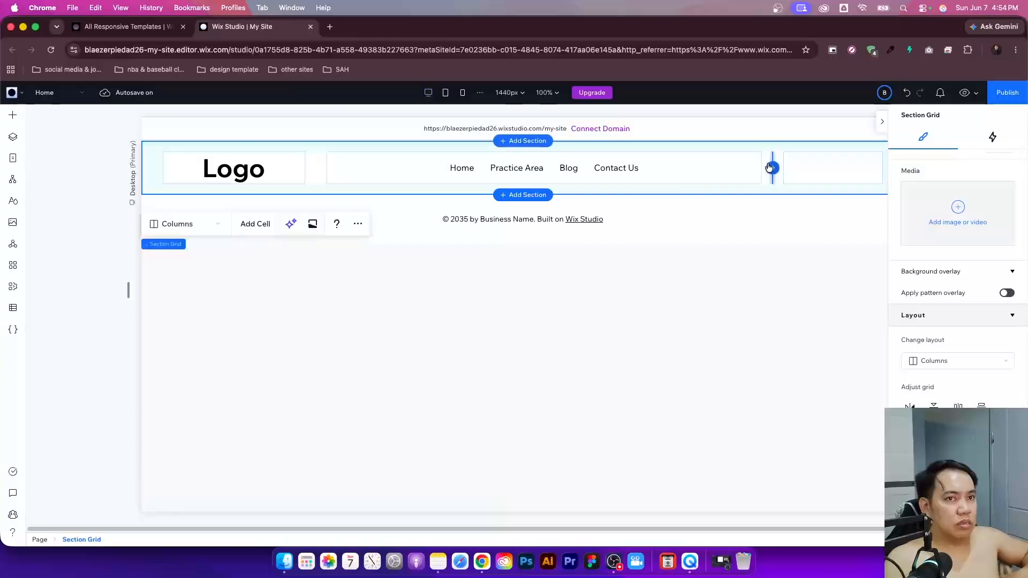
left_click_drag(771, 158, 752, 158)
left_click(632, 153)
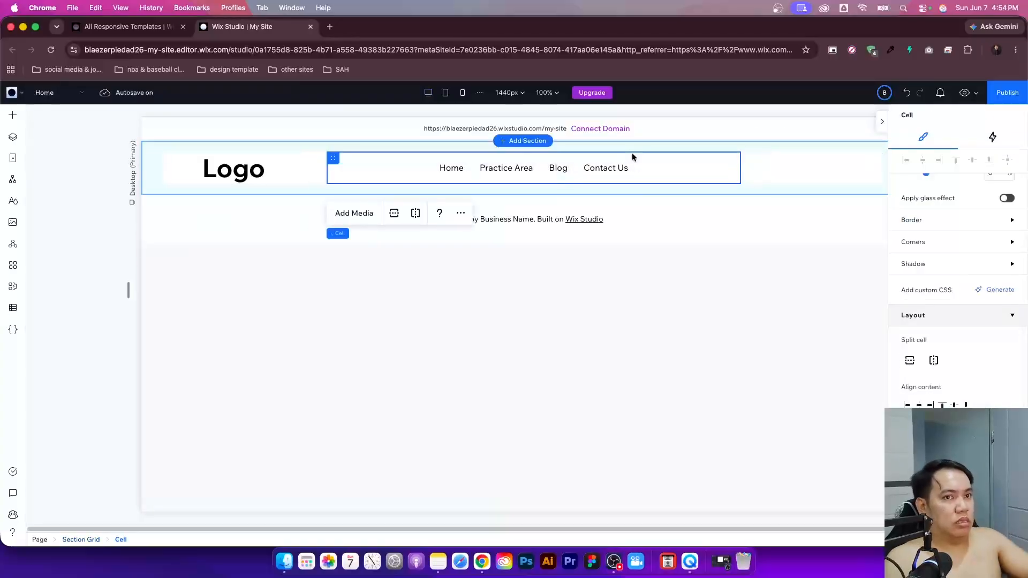
left_click(824, 160)
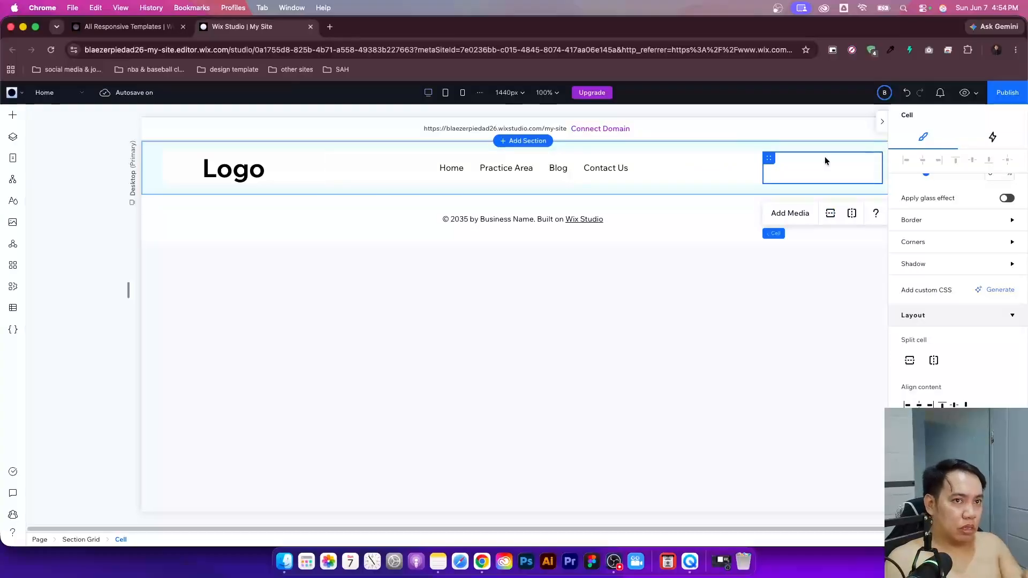
left_click(13, 115)
left_click_drag(202, 236, 785, 178)
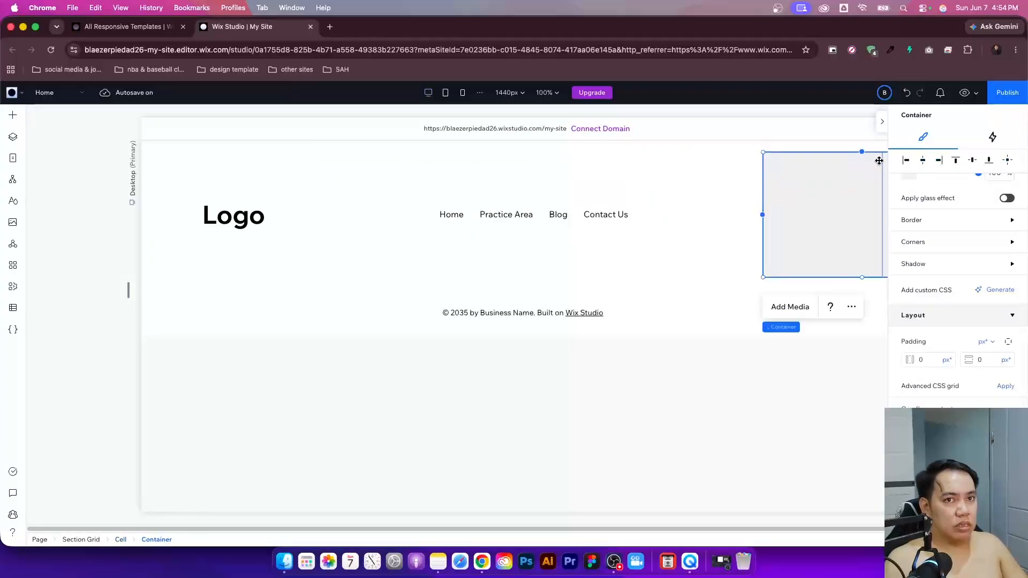
left_click(882, 122)
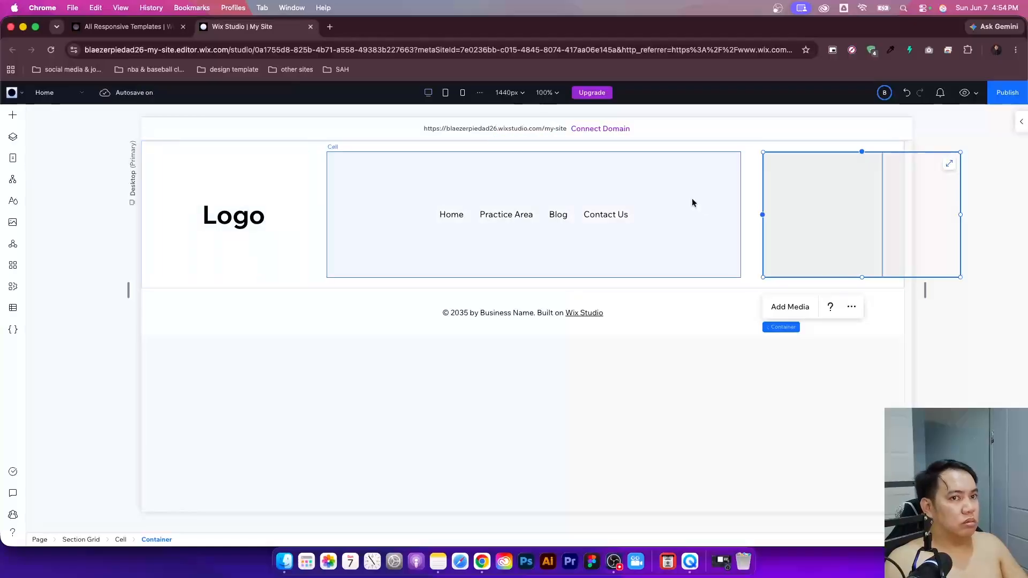
key("super+z")
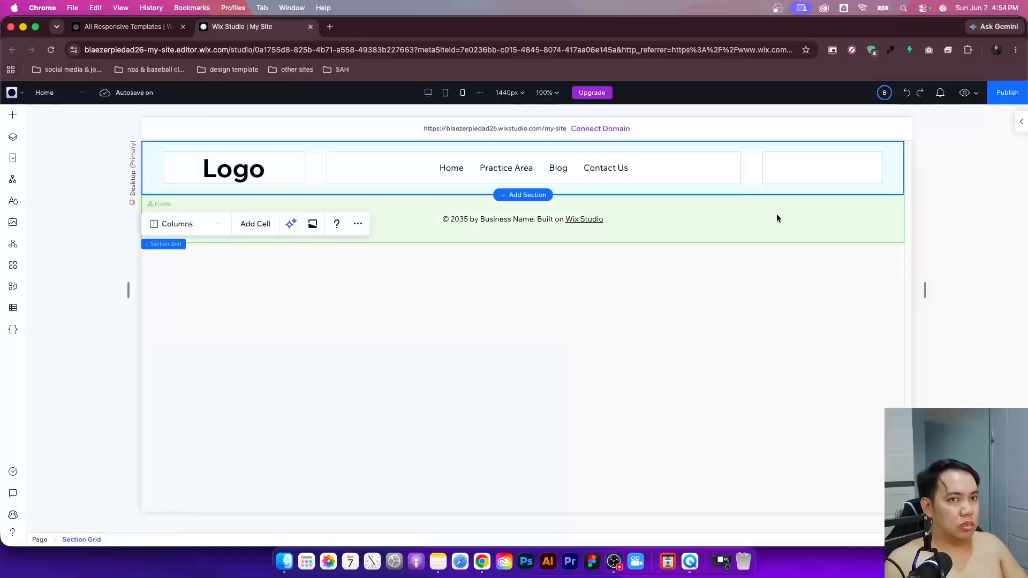
- Add a button to the header's empty last cell and center it vertically in that cell
left_click(808, 165)
left_click(13, 114)
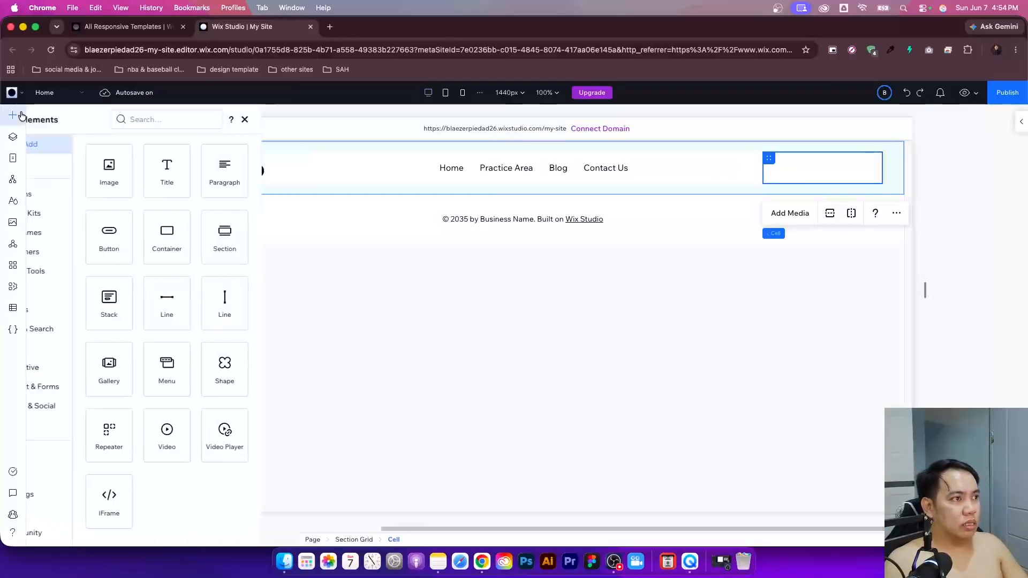
left_click_drag(146, 245, 827, 165)
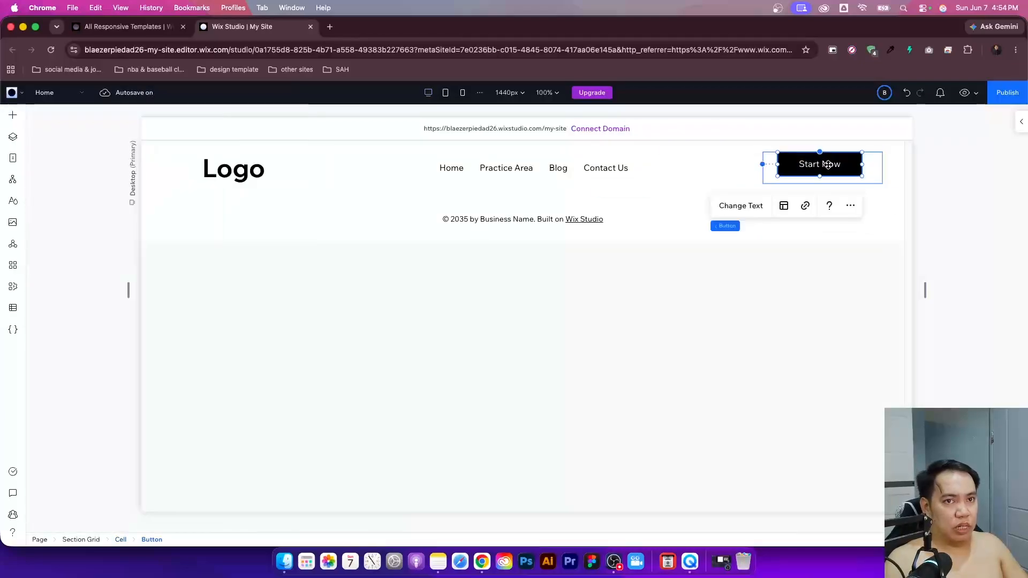
left_click(1021, 122)
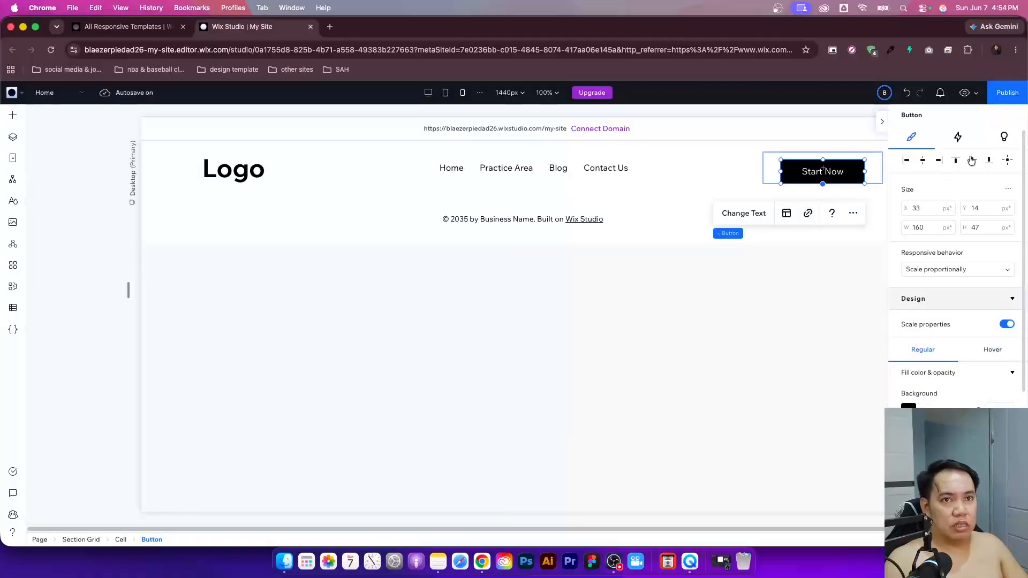
left_click(973, 160)
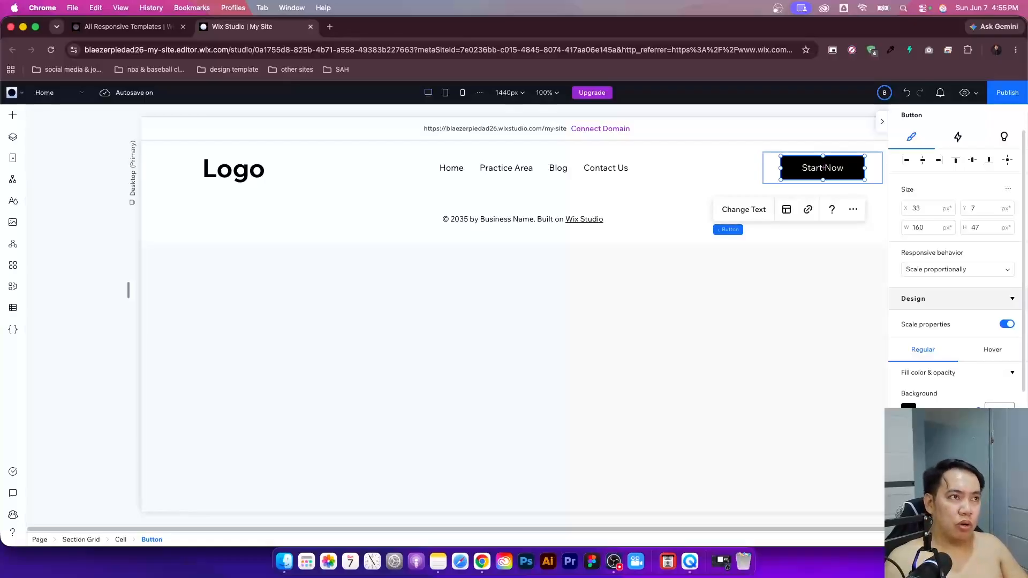
- Set the button's background opacity to 0% and its text color to black
left_click(1000, 406)
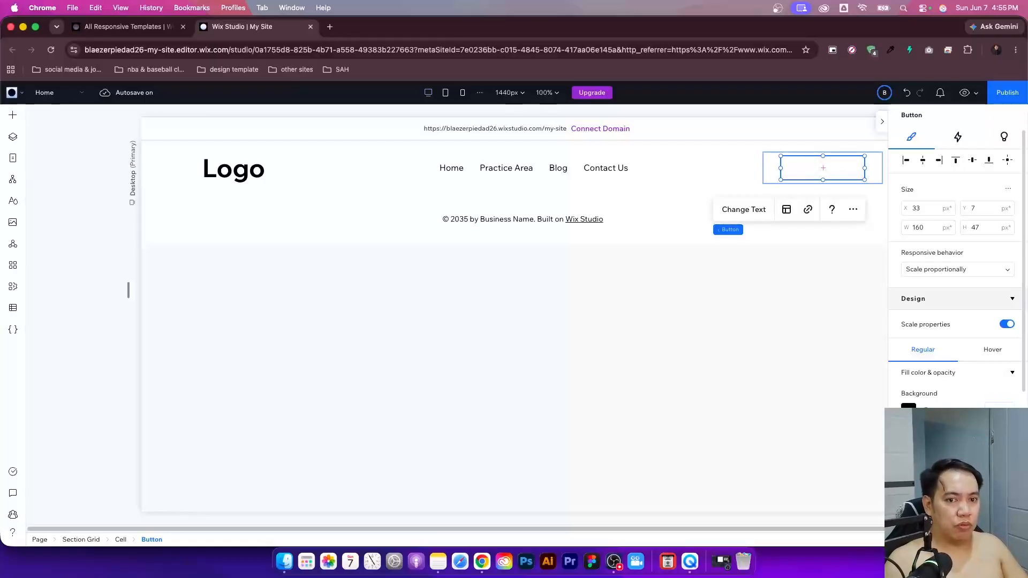
scroll(921, 342, "down", 3)
left_click(913, 355)
scroll(921, 348, "down", 1)
scroll(920, 348, "down", 2)
scroll(958, 293, "down", 2)
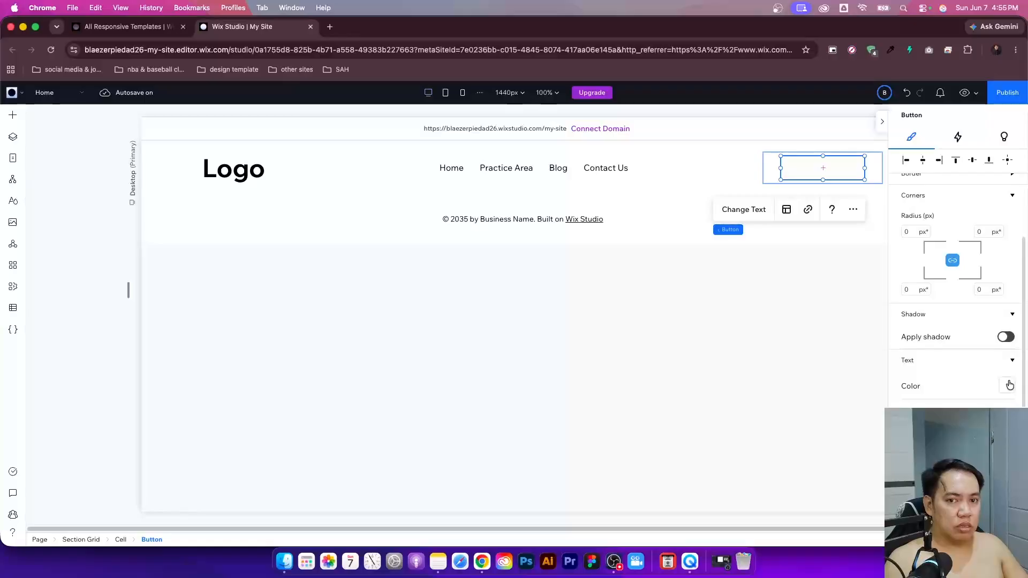
left_click(1009, 385)
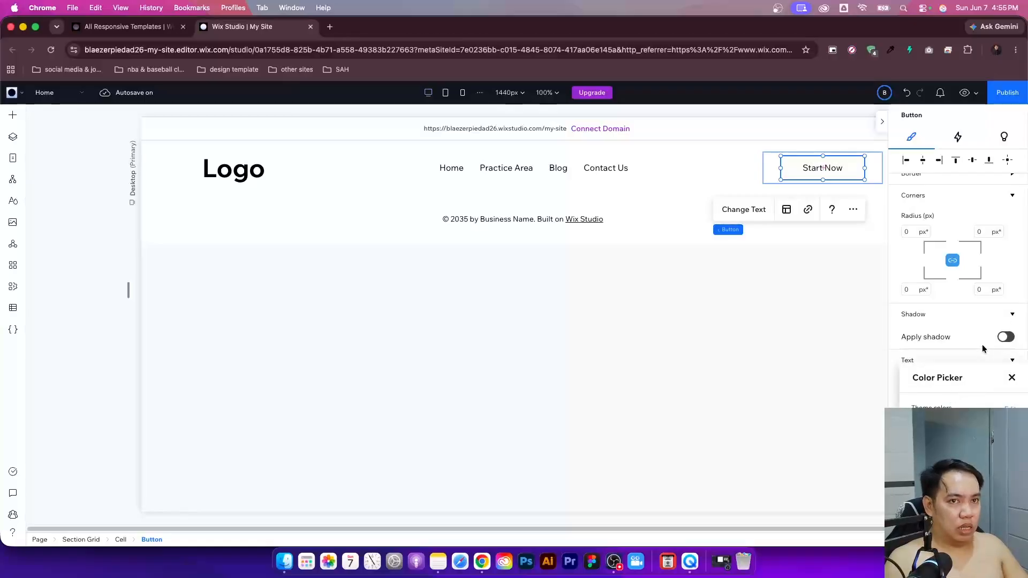
- Set the radius of all four button corners to 10 px
left_click(917, 231)
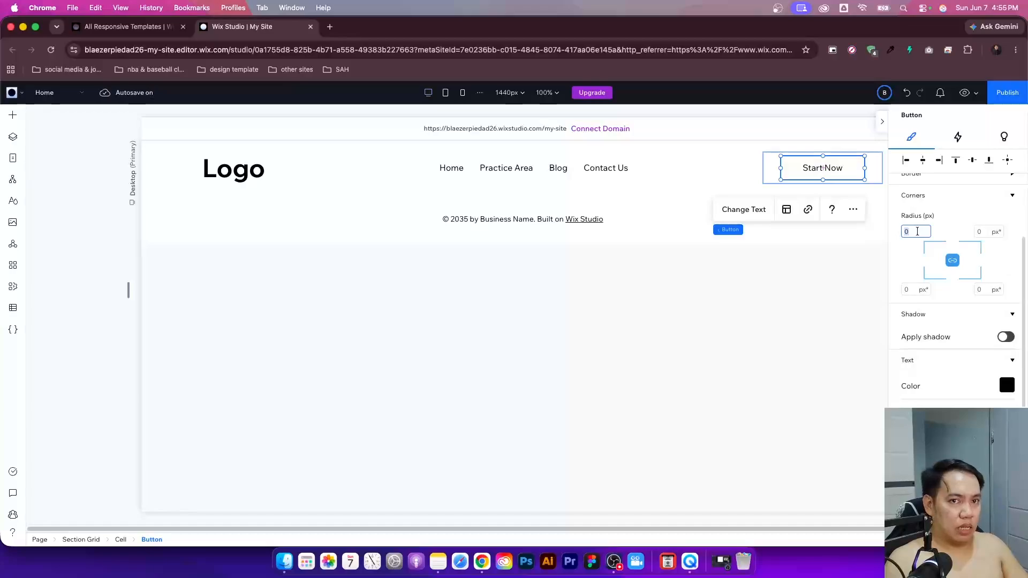
type("10")
key("Tab")
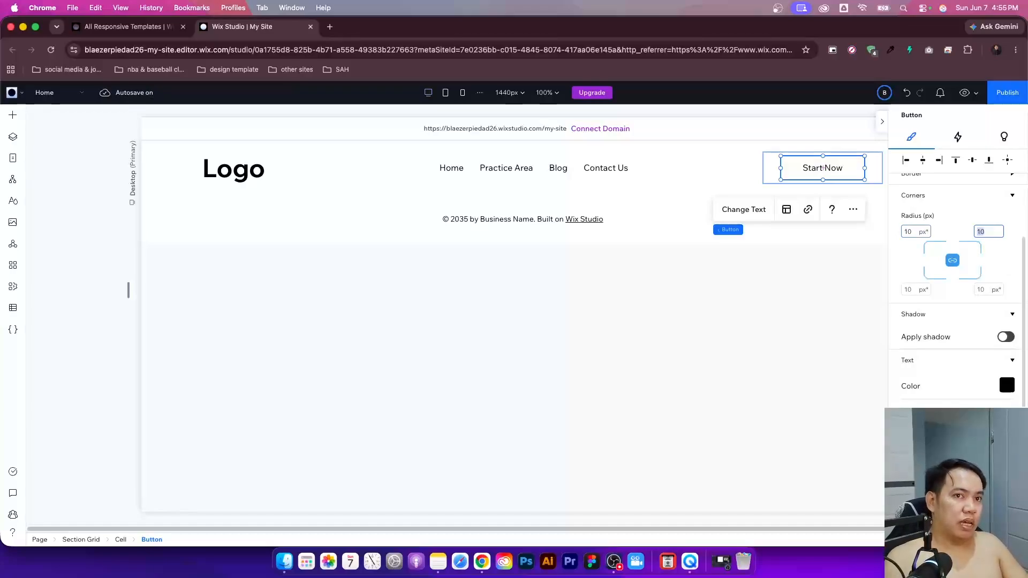
- Set the button's border width to 1 px
scroll(910, 254, "up", 4)
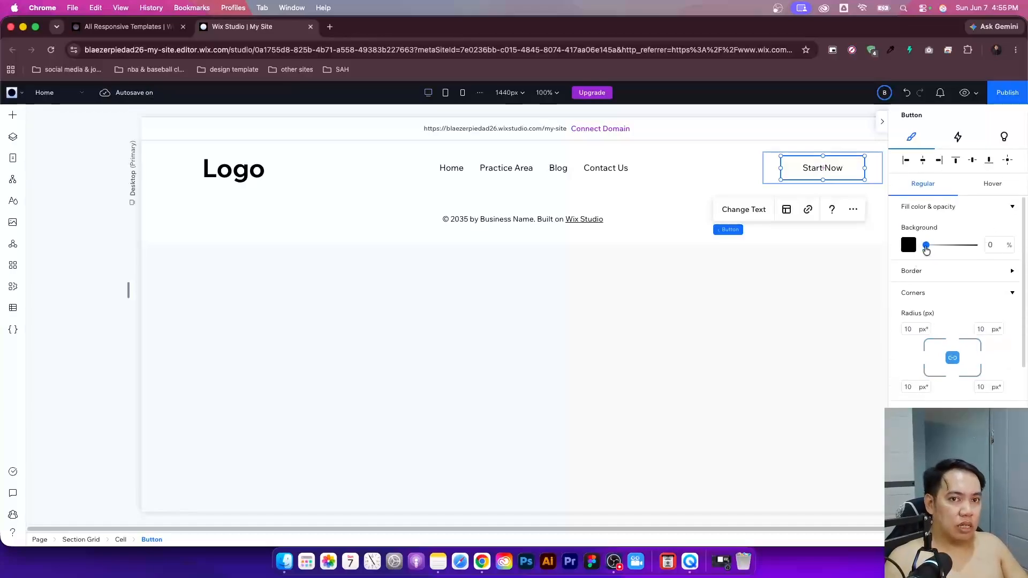
left_click(930, 278)
left_click(994, 359)
type("1")
key("Return")
left_click(997, 309)
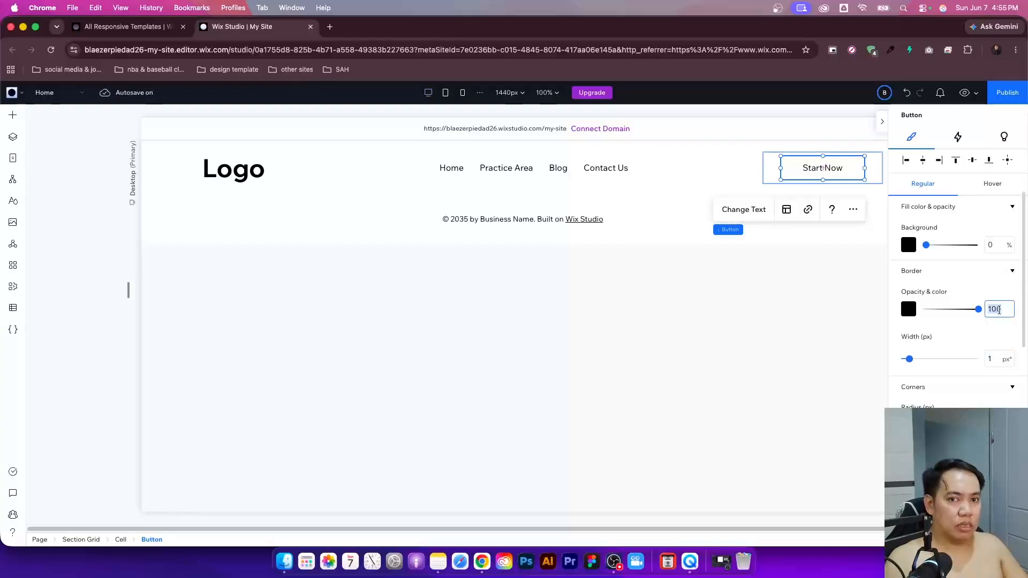
left_click(956, 293)
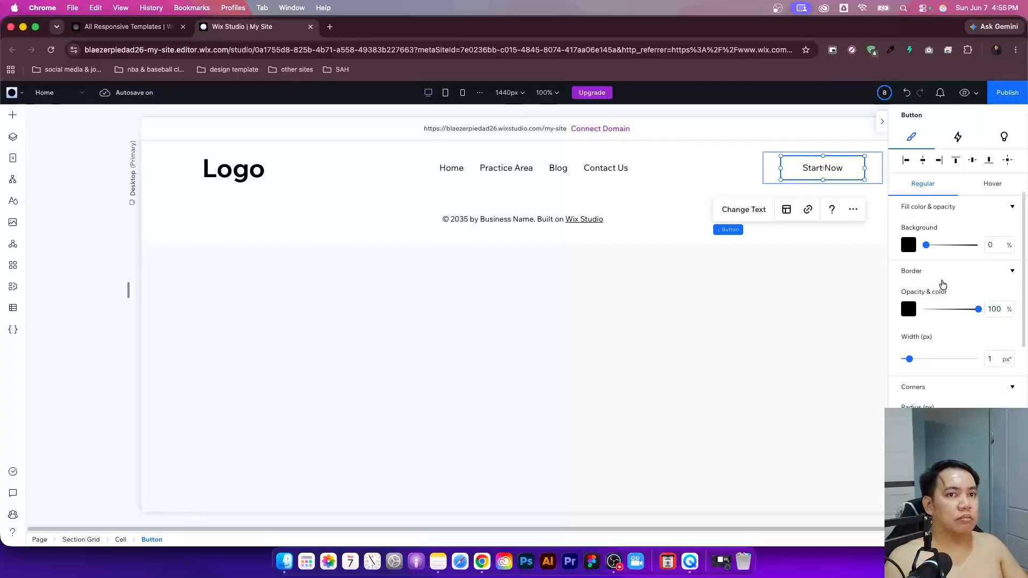
- Align the Start Now button to the right edge of its header cell
left_click(684, 163)
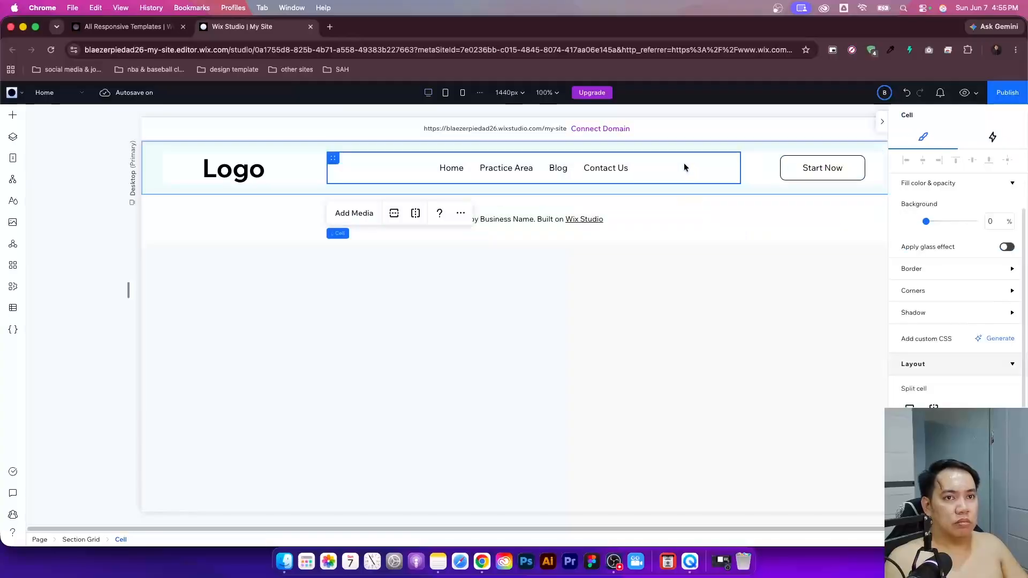
left_click(841, 159)
left_click(840, 159)
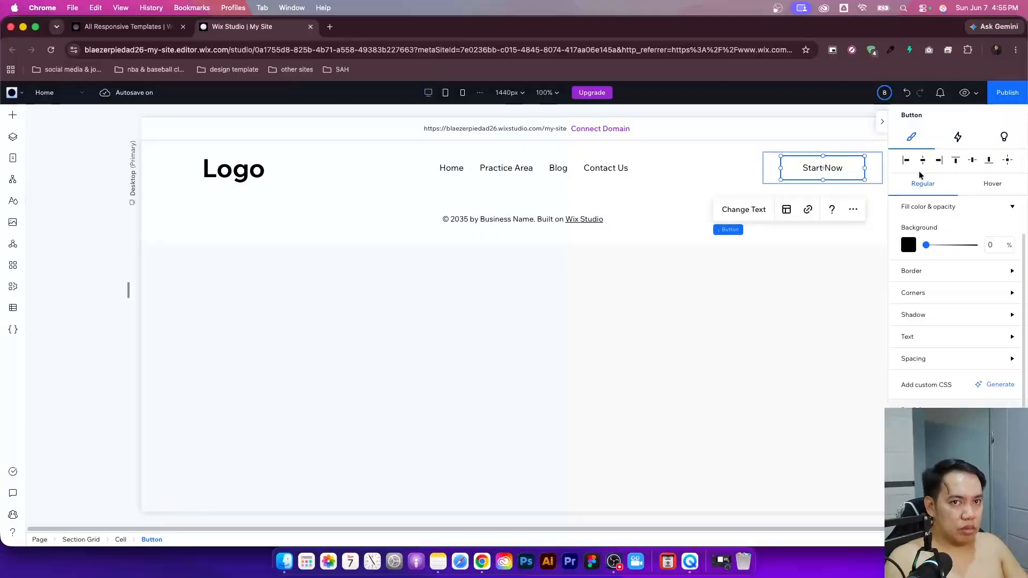
left_click(940, 161)
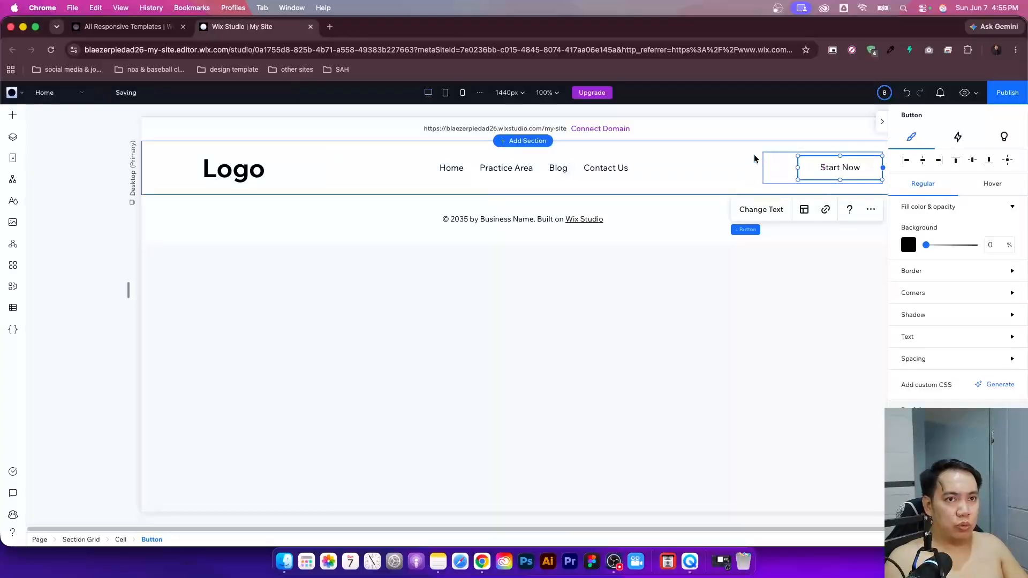
- Narrow the header's button column to about 158 px and narrow the logo column, giving the menu column the freed space
left_click_drag(770, 155, 796, 156)
left_click(856, 168)
left_click(857, 168)
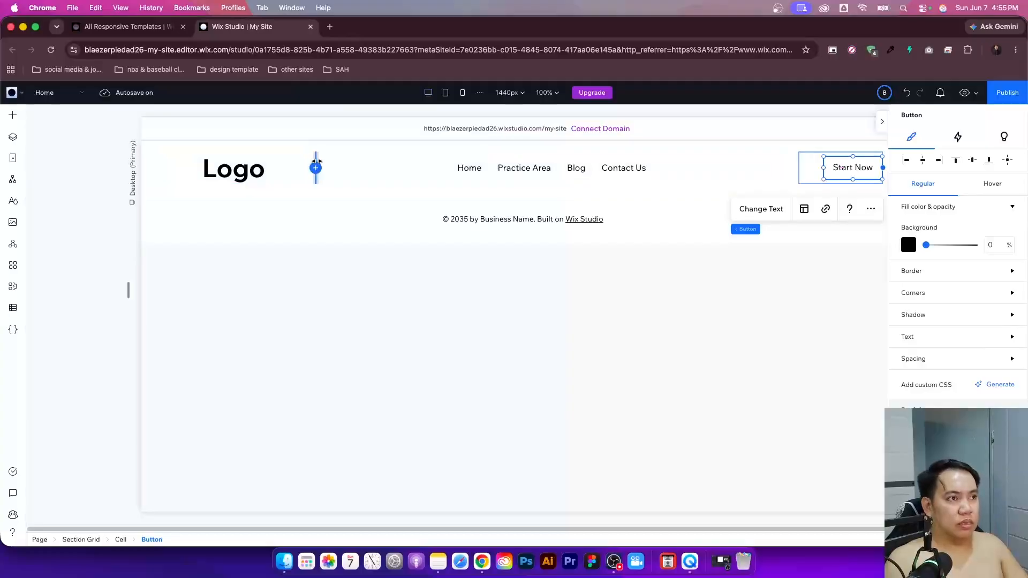
left_click_drag(314, 160, 284, 162)
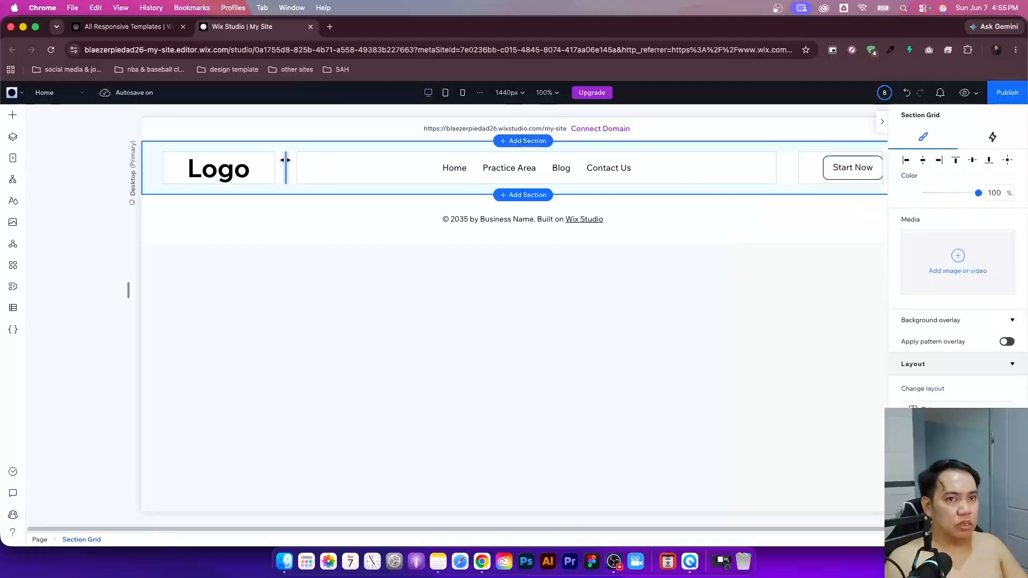
left_click(583, 170)
left_click(594, 165)
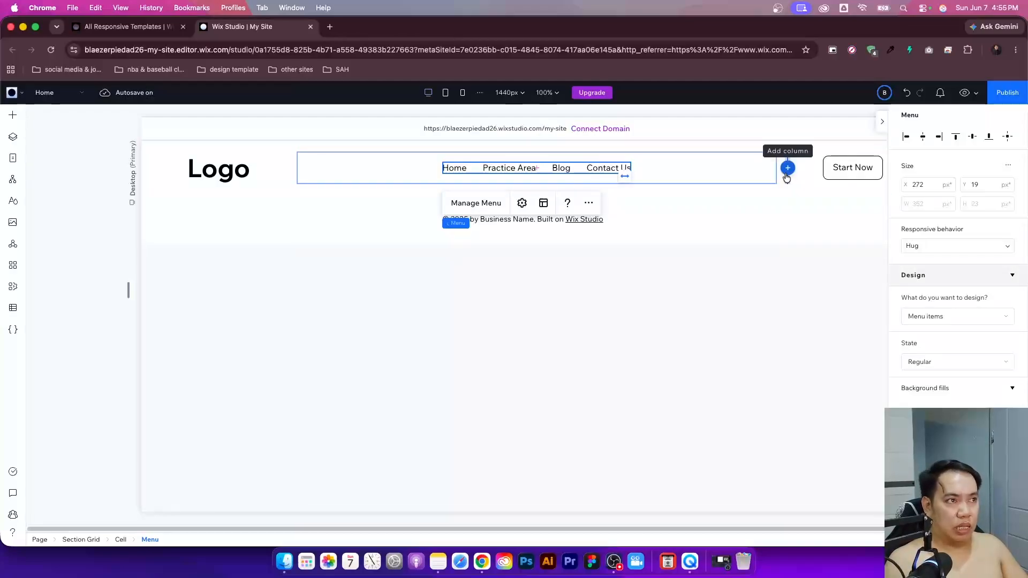
- Reduce the Logo text's font size and center the text horizontally in its cell
left_click(234, 170)
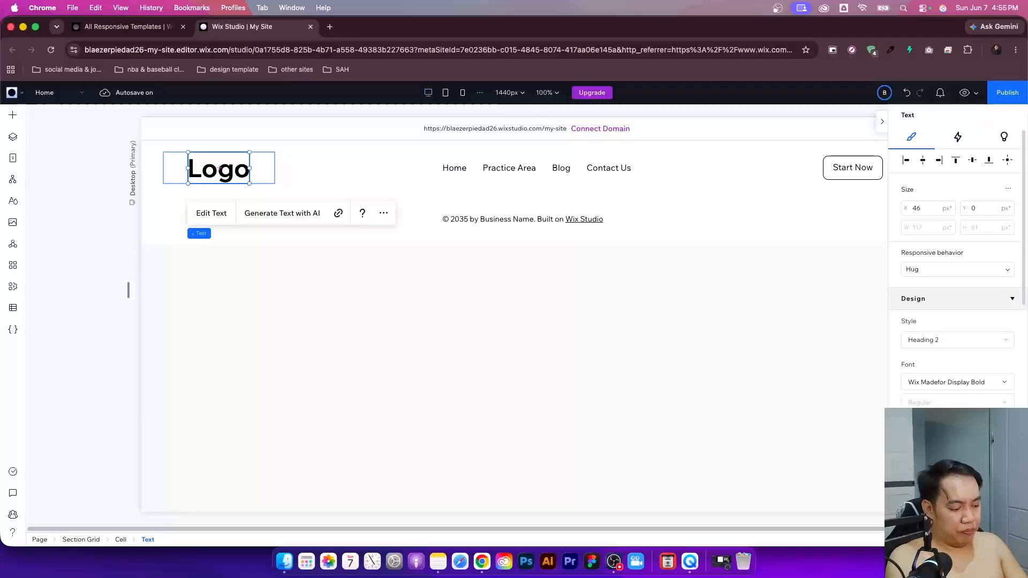
key("super+shift+comma")
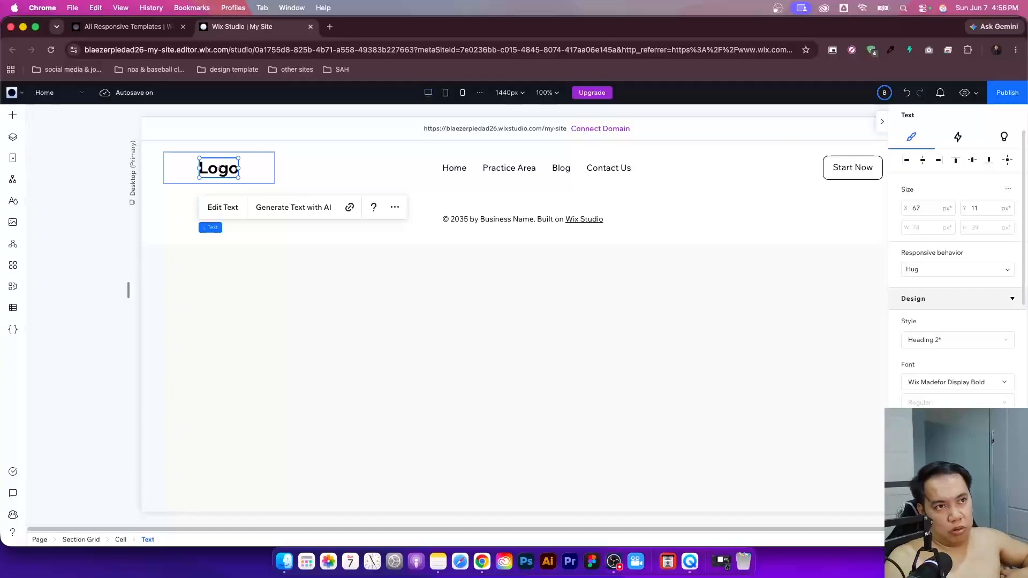
left_click(922, 162)
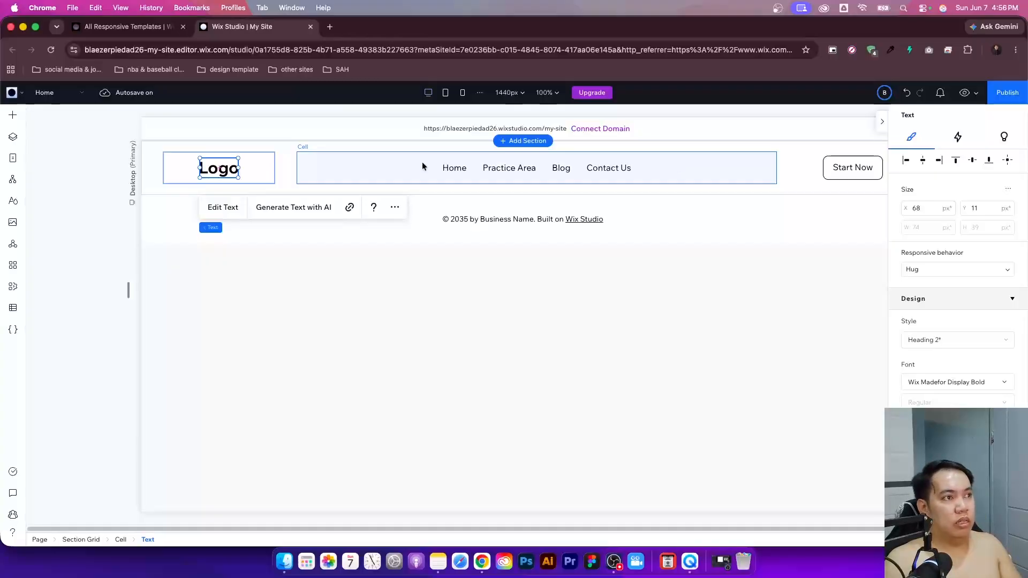
left_click(150, 164)
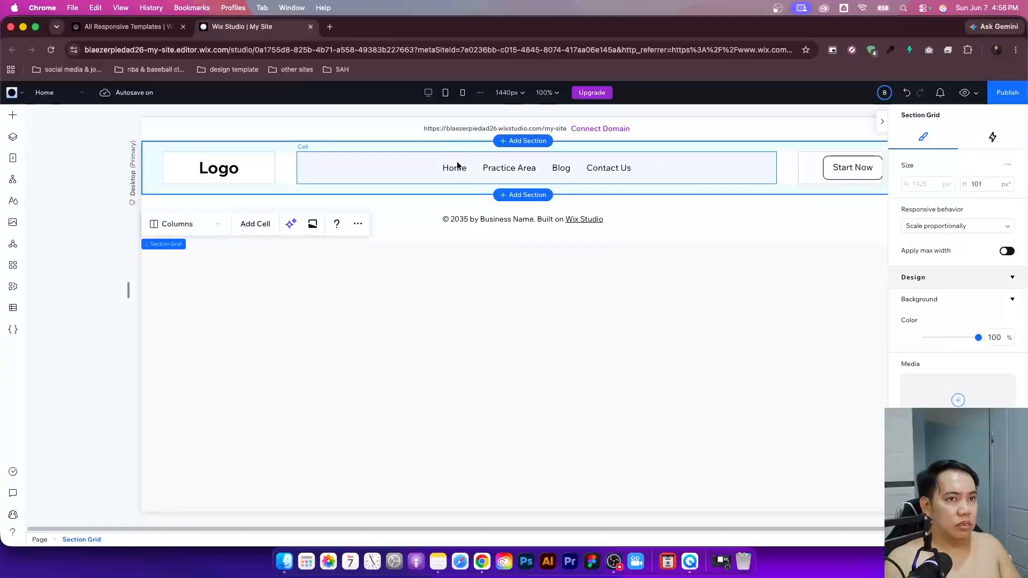
- Add a blank section directly below the header
left_click(527, 196)
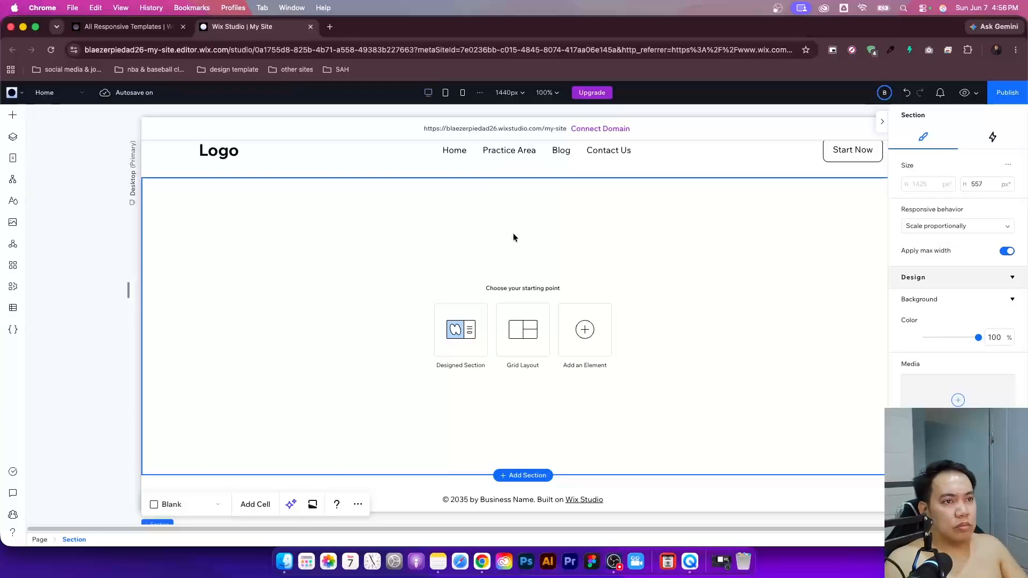
scroll(304, 179, "up", 1)
left_click(520, 168)
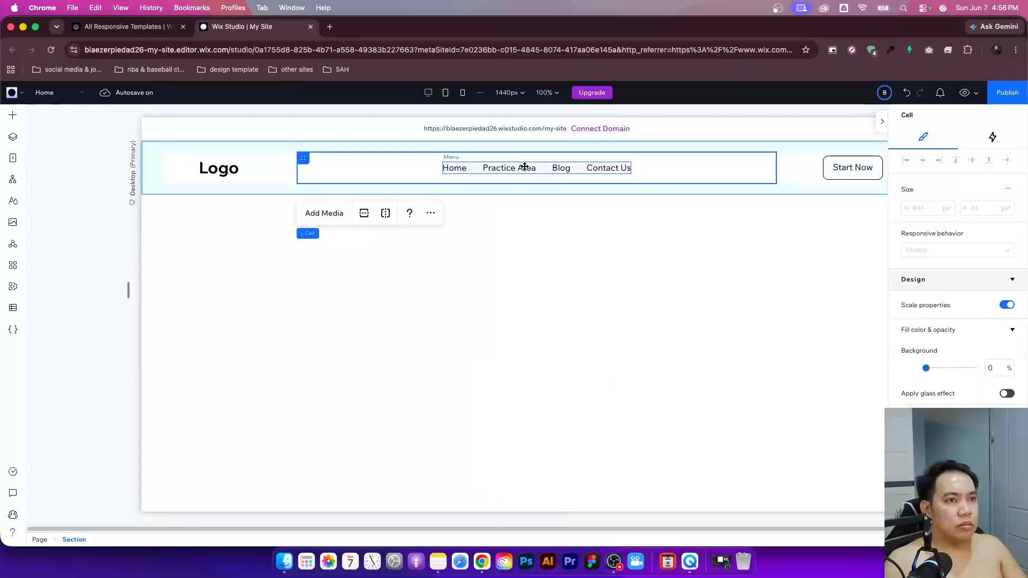
left_click(523, 166)
left_click(499, 305)
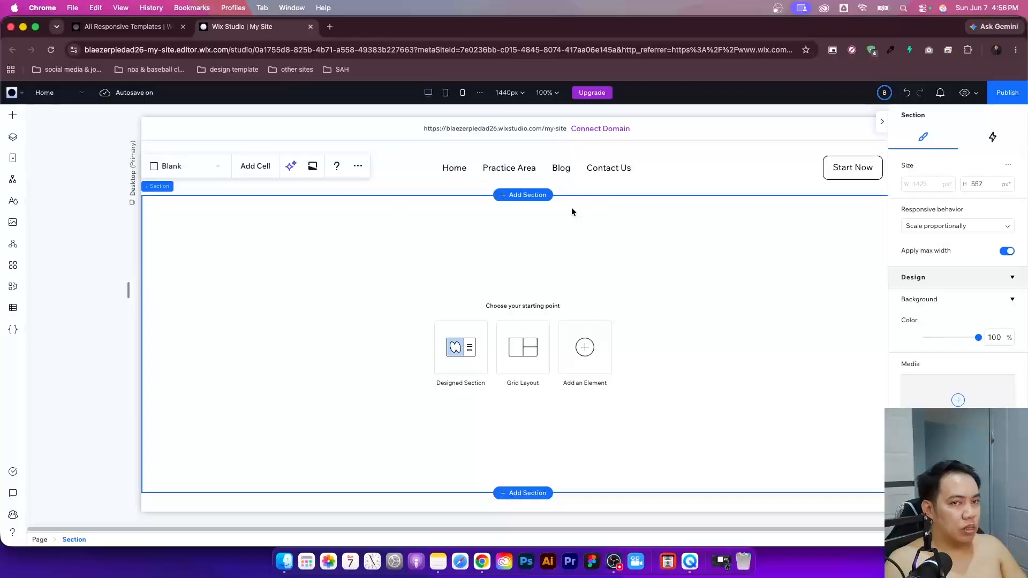
- Change the header button's text to "Get in Touch"
left_click(849, 168)
left_click(849, 167)
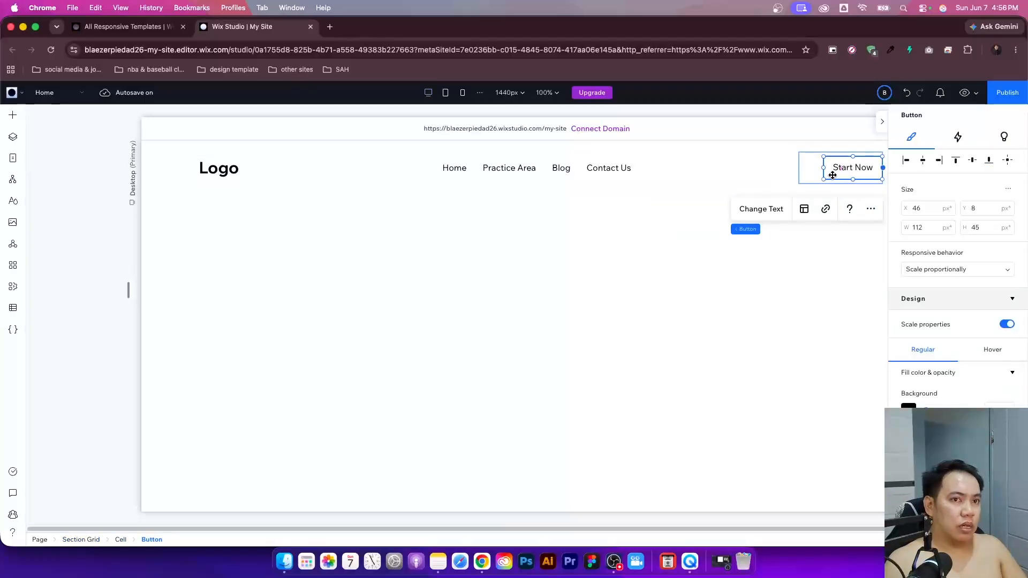
left_click(765, 209)
type("Get")
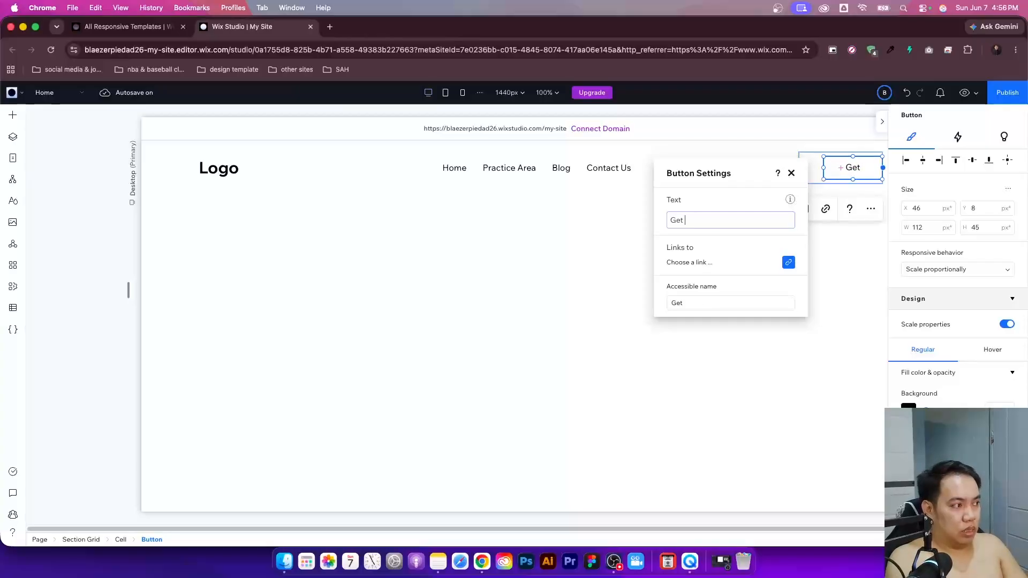
type(" in Touch")
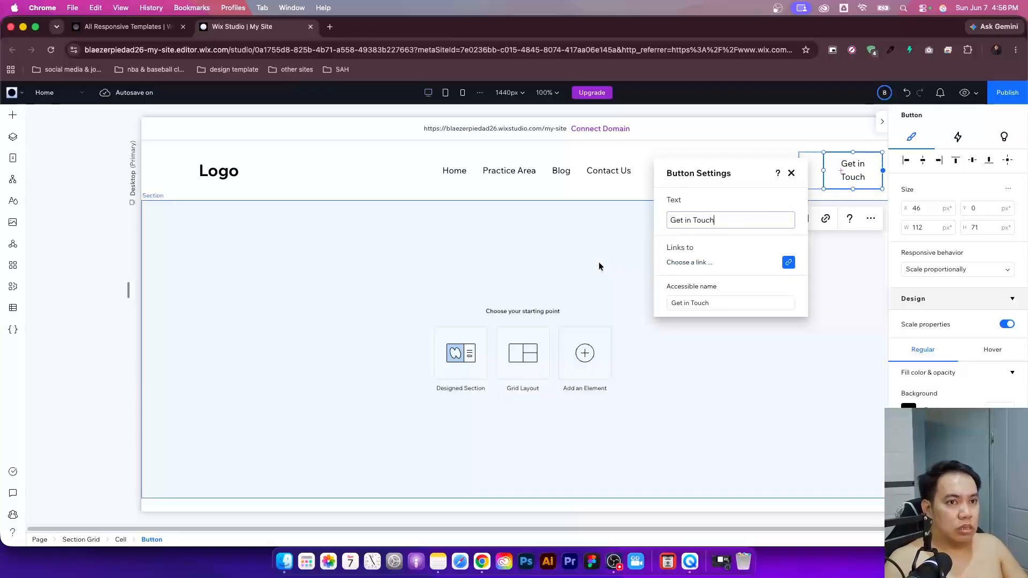
left_click(604, 264)
- Widen the Get in Touch button to about 162 px so its label fits on one line
left_click(844, 178)
left_click(828, 171)
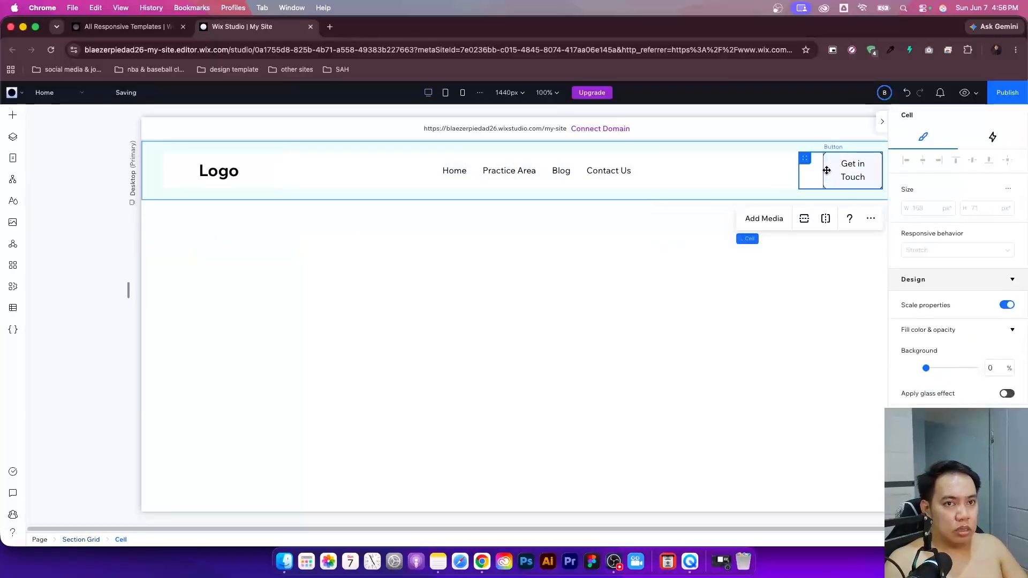
left_click(828, 171)
left_click_drag(828, 170, 798, 169)
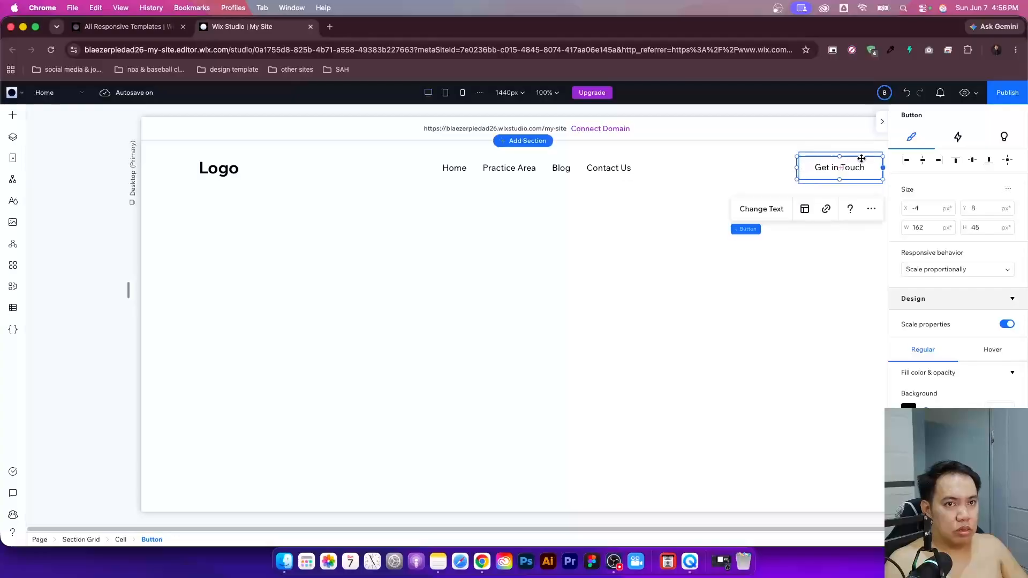
- Try a button height of 40 px and narrow the button to about 155 px so it stays inside its cell
double_click(987, 229)
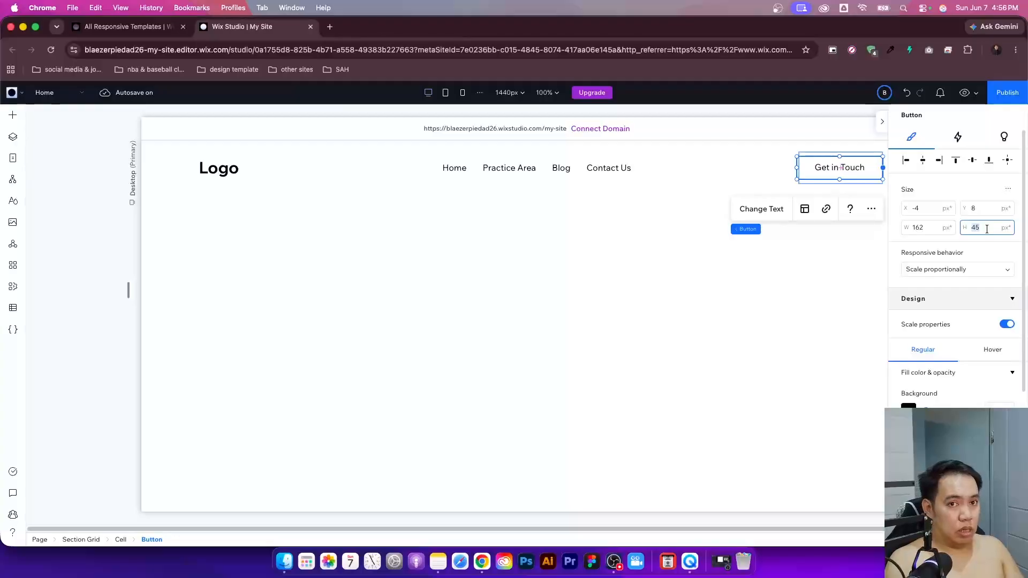
key("Return")
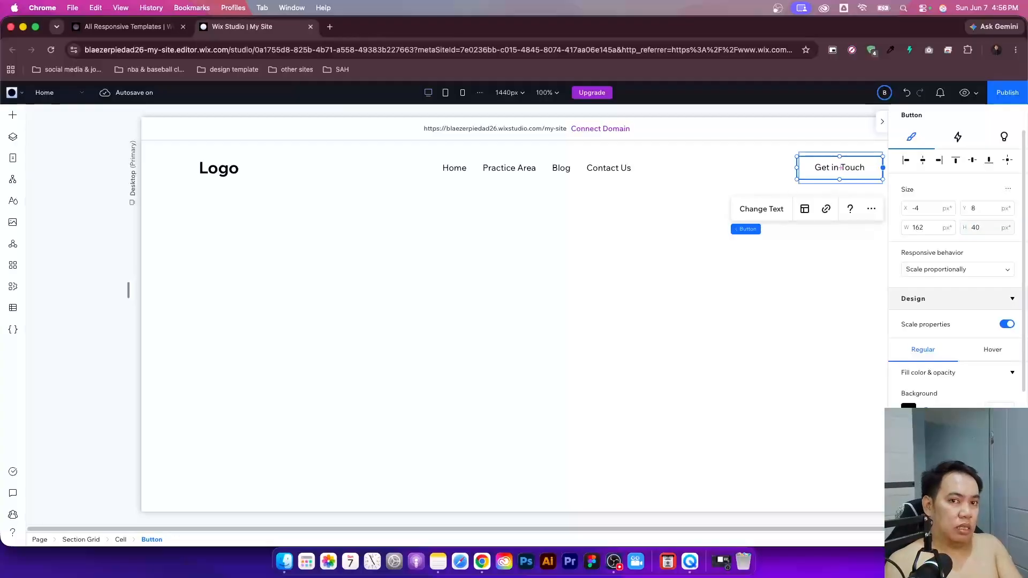
left_click_drag(797, 168, 800, 168)
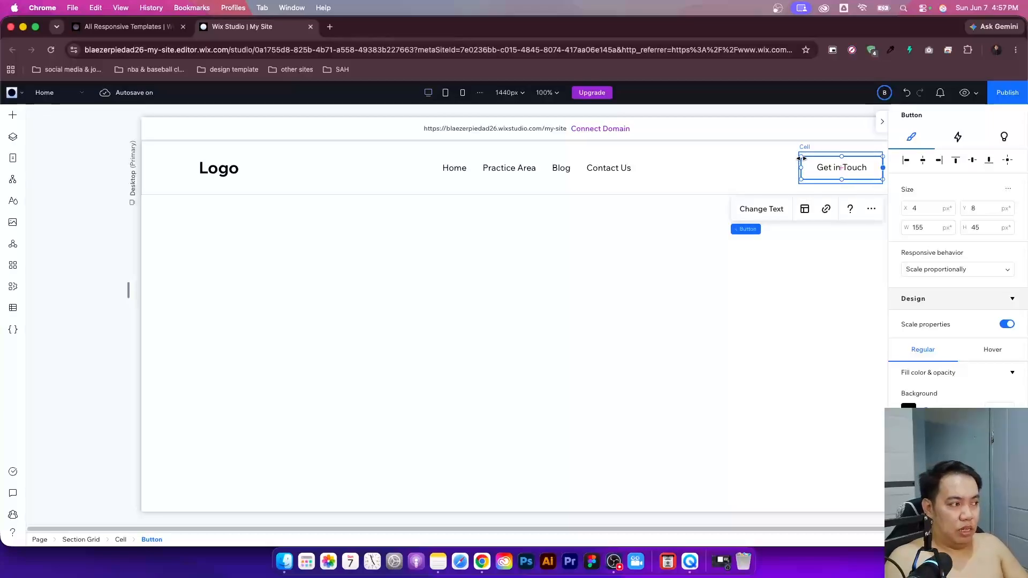
left_click(593, 256)
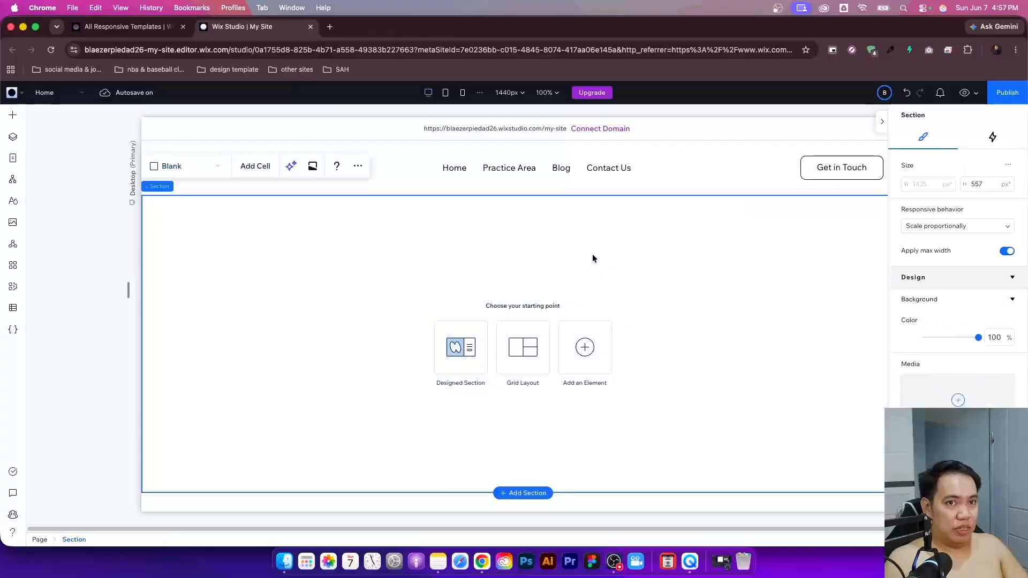
- Set the Get in Touch button's width to 120 px
left_click(814, 182)
left_click(845, 167)
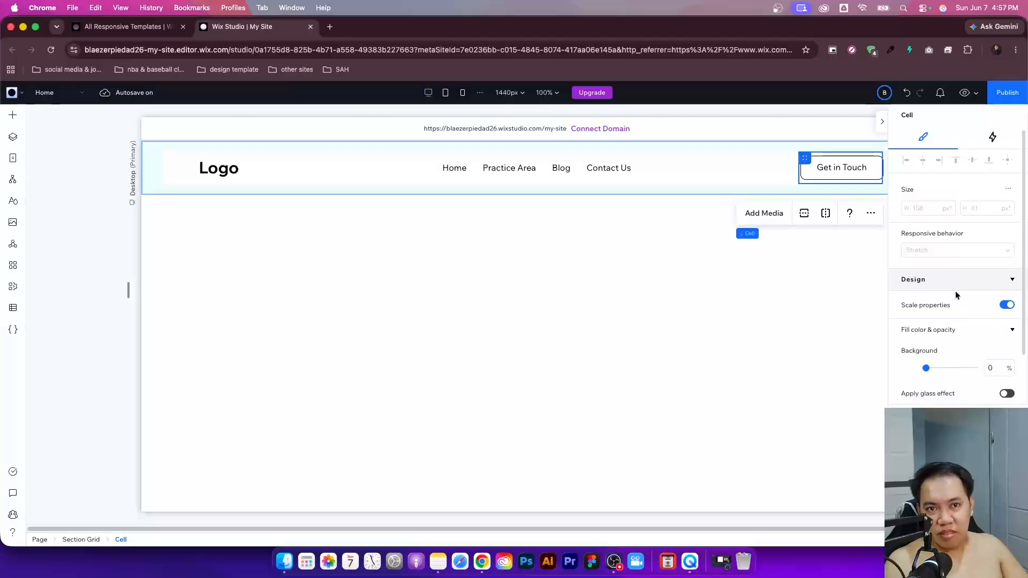
left_click(859, 162)
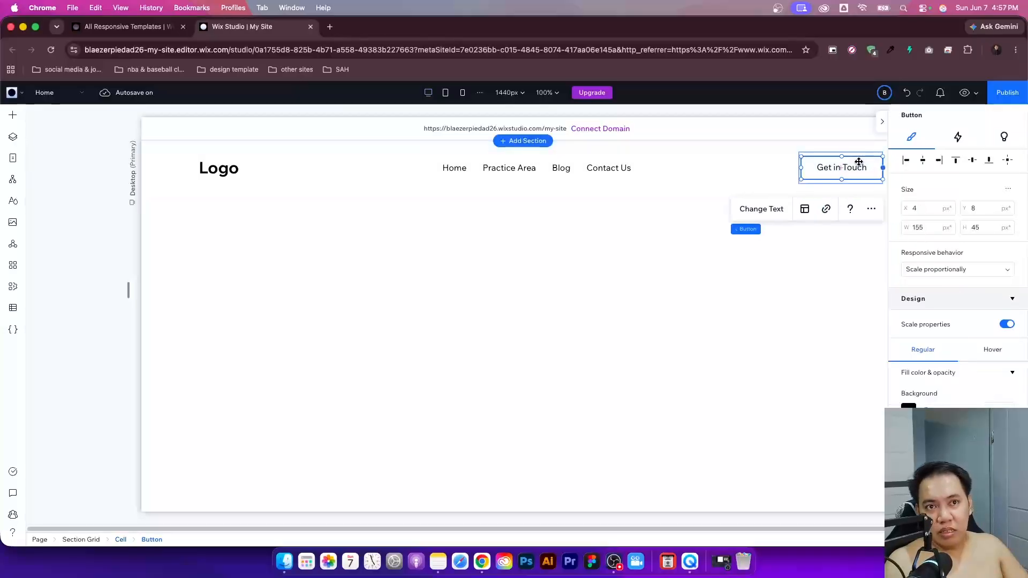
left_click(933, 228)
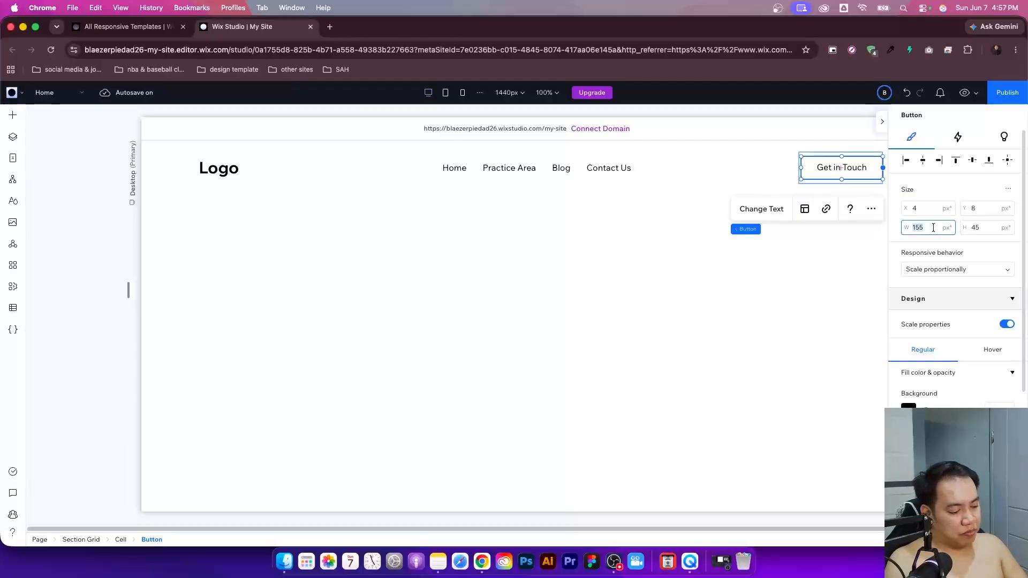
type("120")
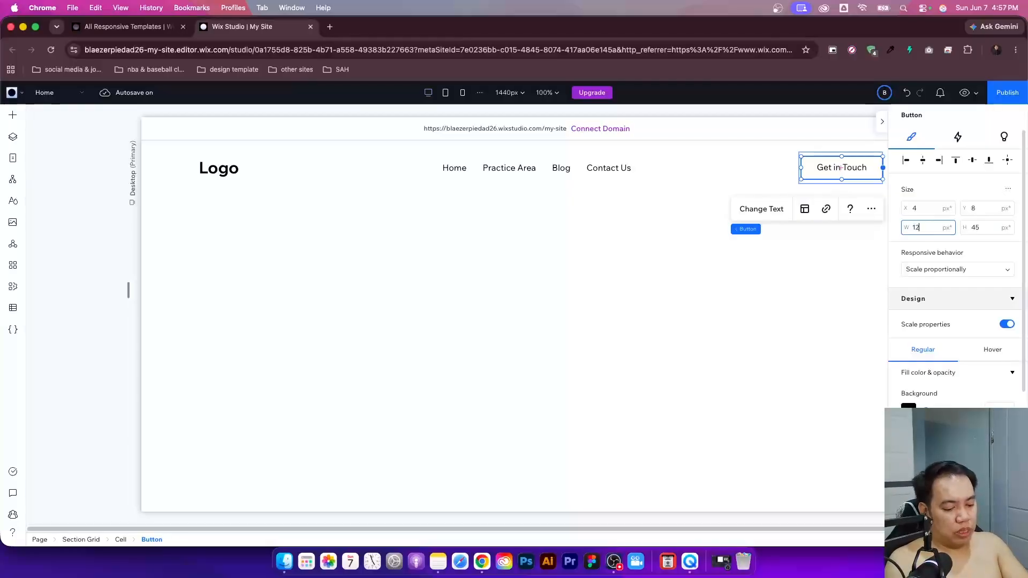
key("Return")
- Set the Get in Touch button's width to 130 px
left_click(930, 229)
type("1")
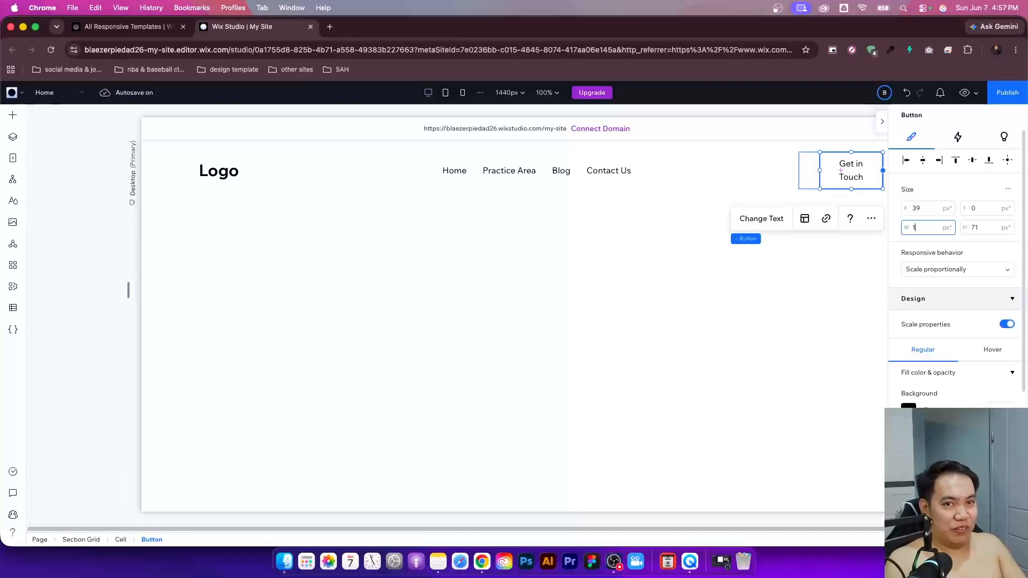
key("Escape")
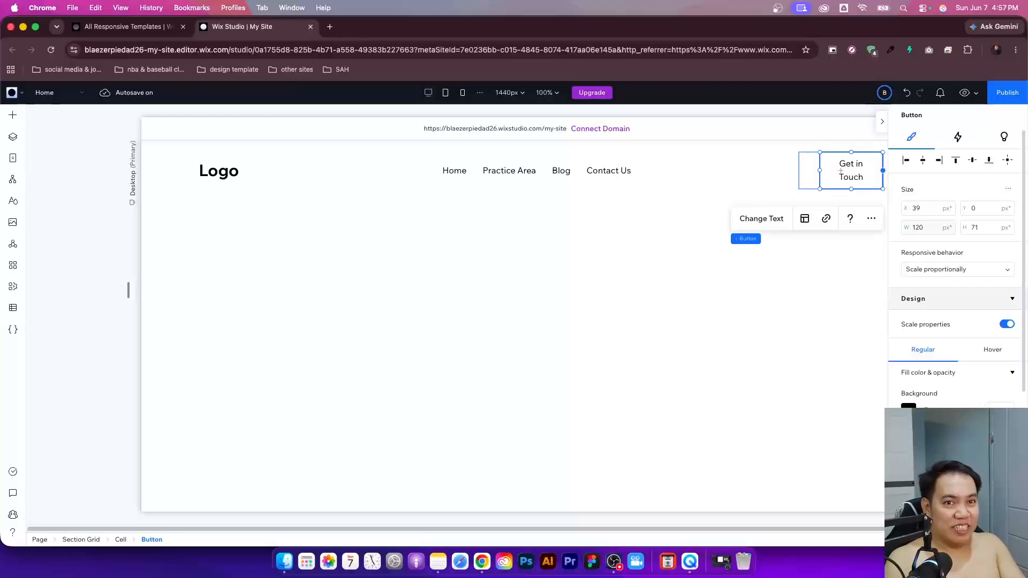
left_click(933, 228)
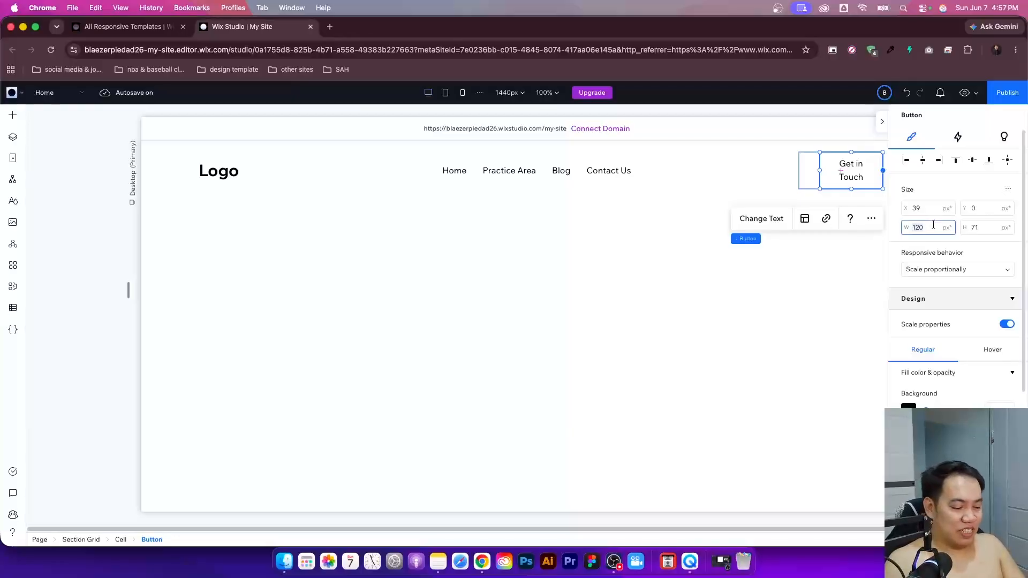
type("130")
key("Return")
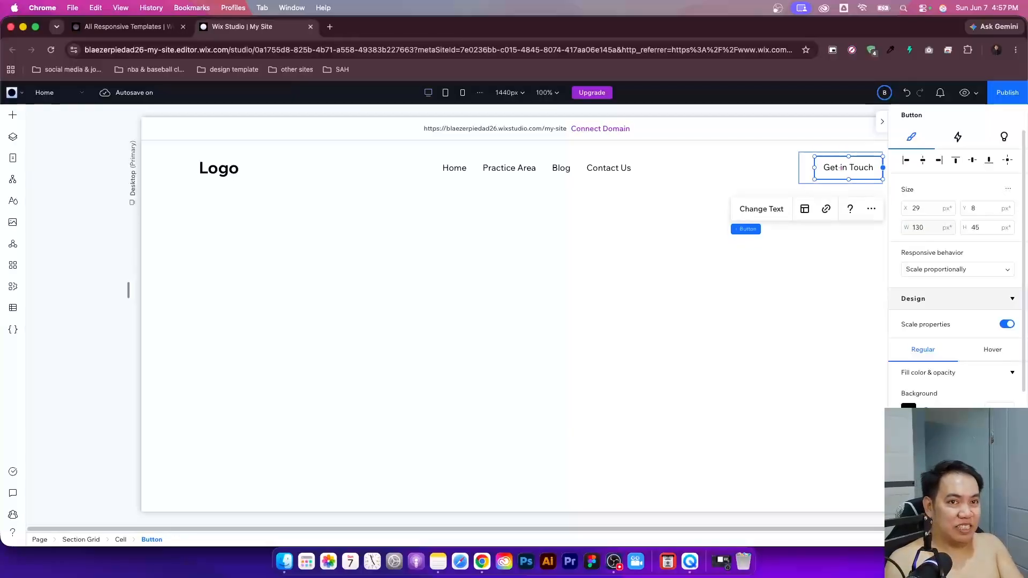
- Try to set the Get in Touch button's height to 40 px
left_click(994, 226)
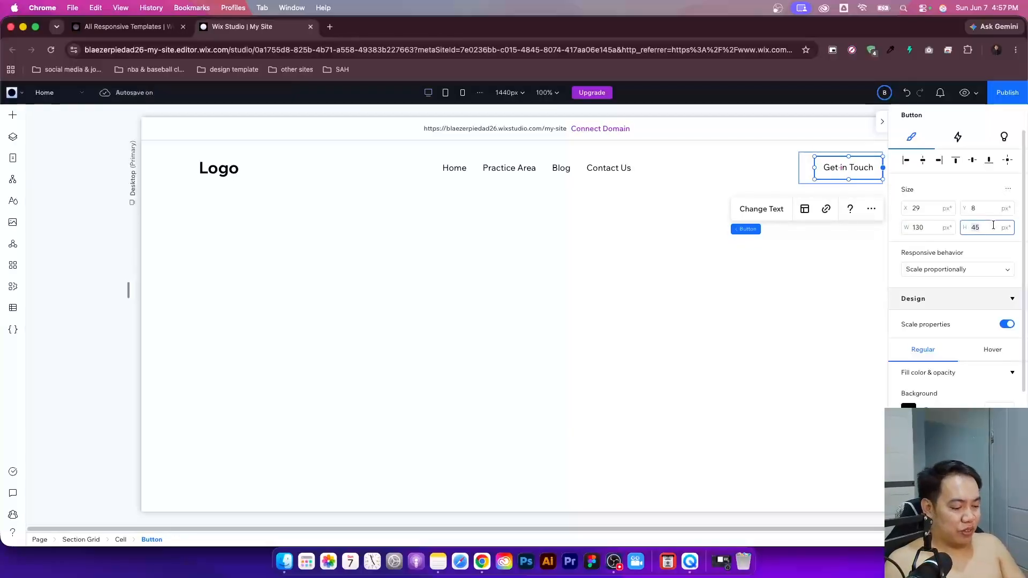
type("40")
key("Escape")
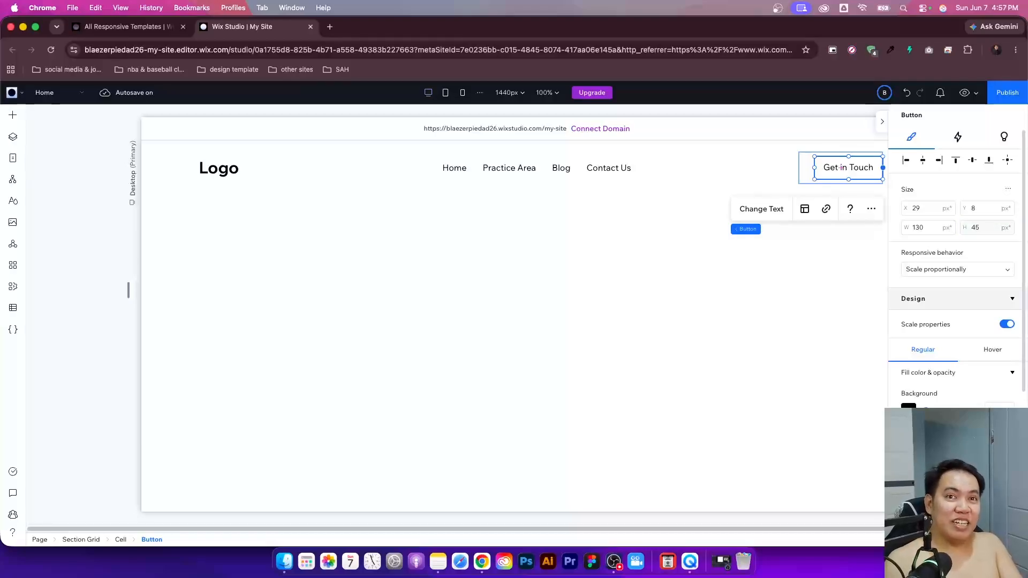
left_click(992, 226)
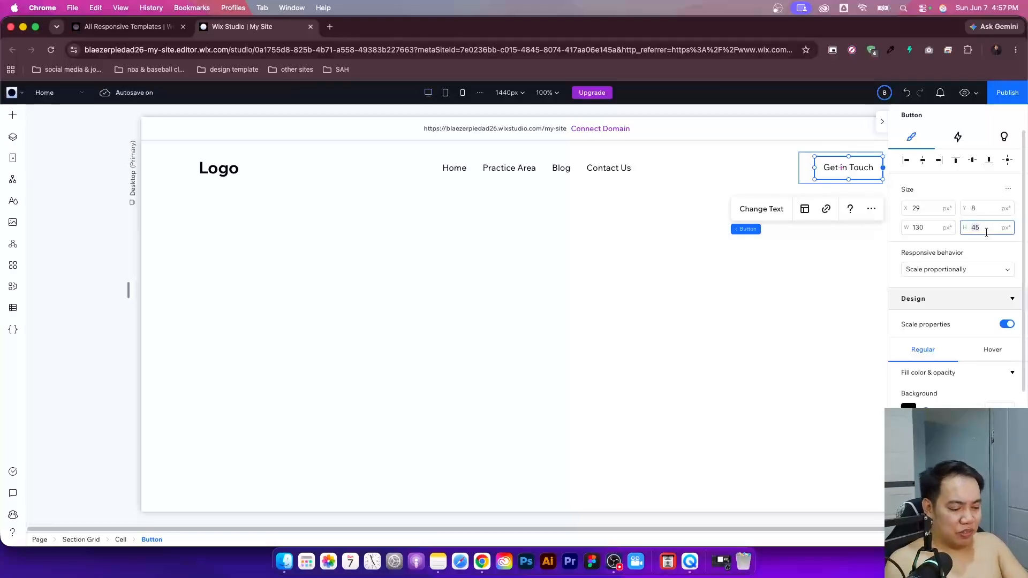
key("Tab")
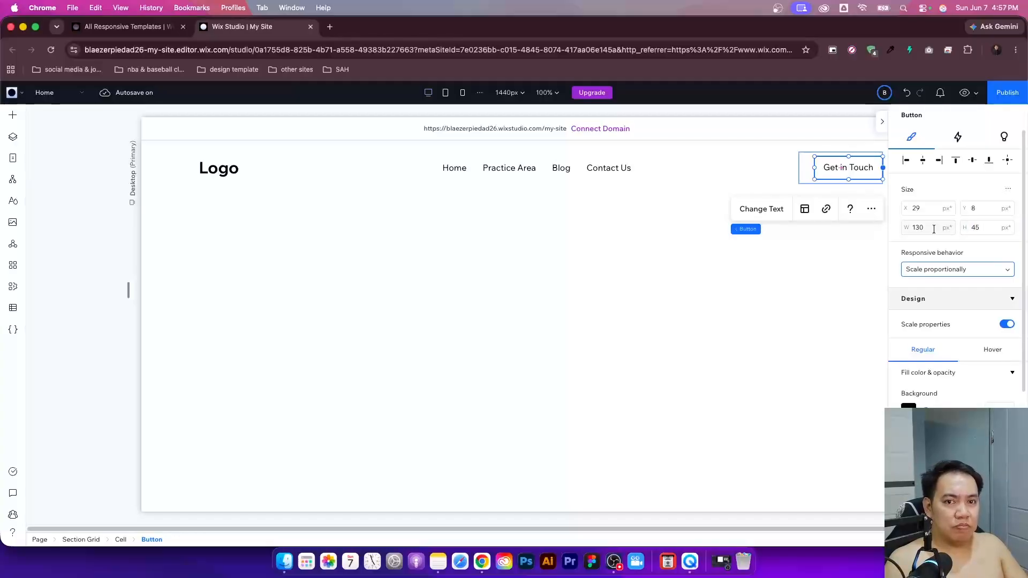
left_click(829, 168)
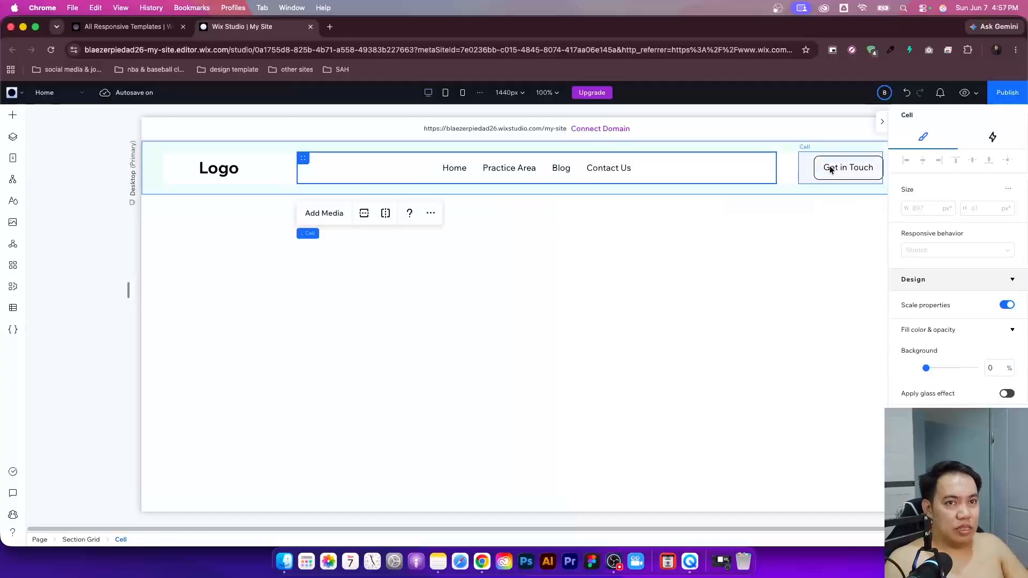
- Check the placement of the Get in Touch button, menu and logo, and reduce the header section's height to 85 px
left_click(841, 163)
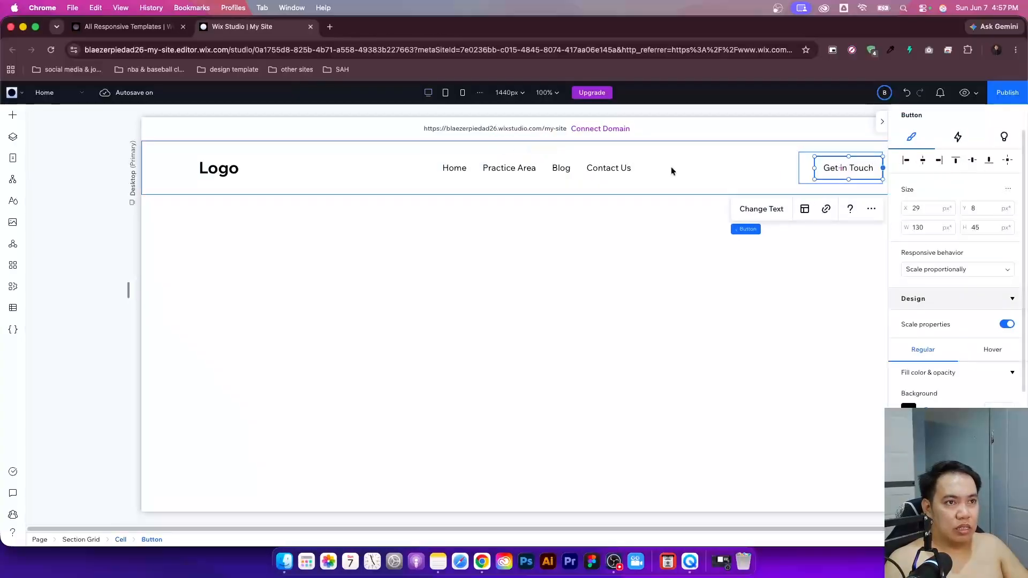
left_click(553, 171)
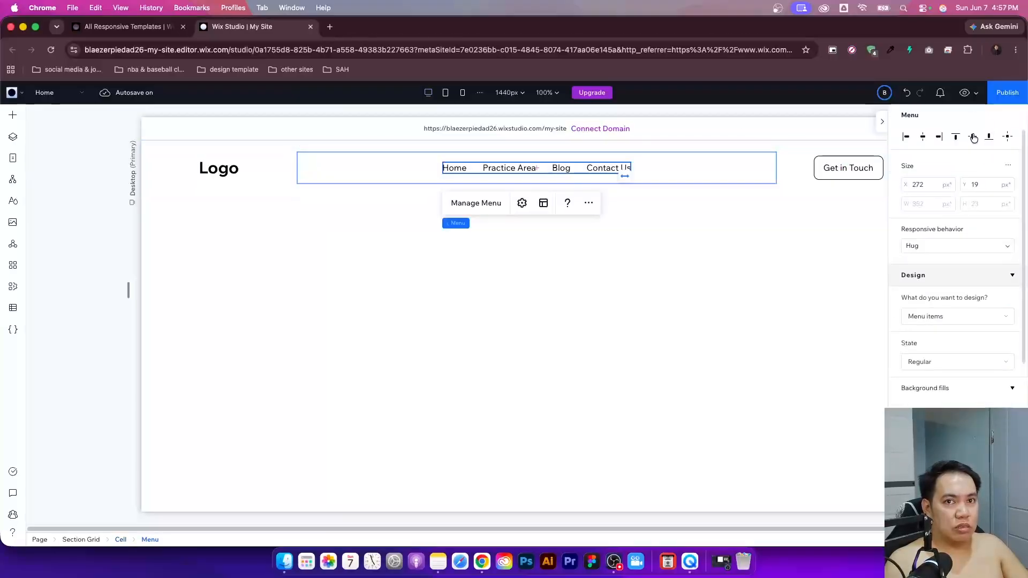
left_click(219, 168)
left_click(219, 169)
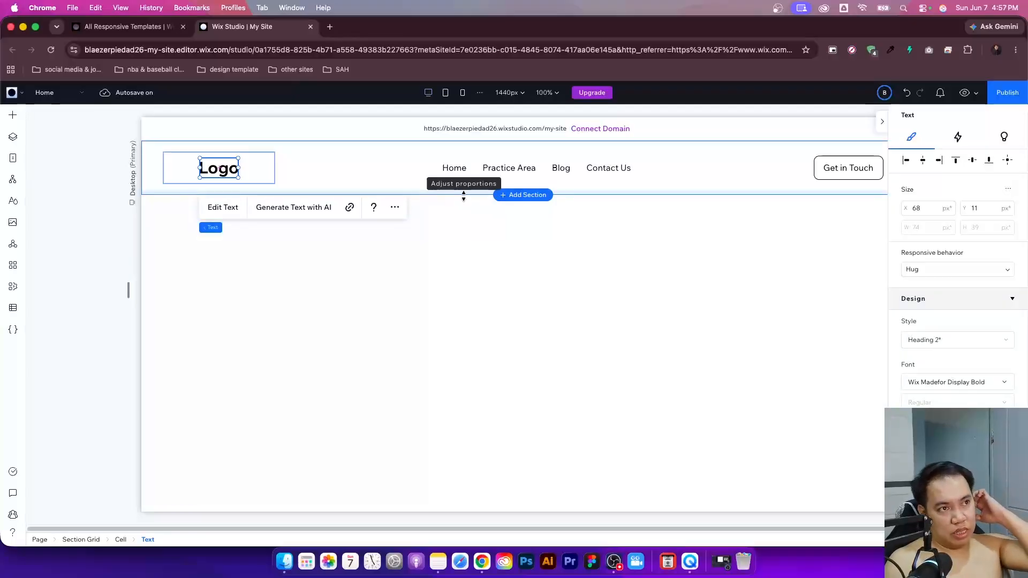
left_click(449, 145)
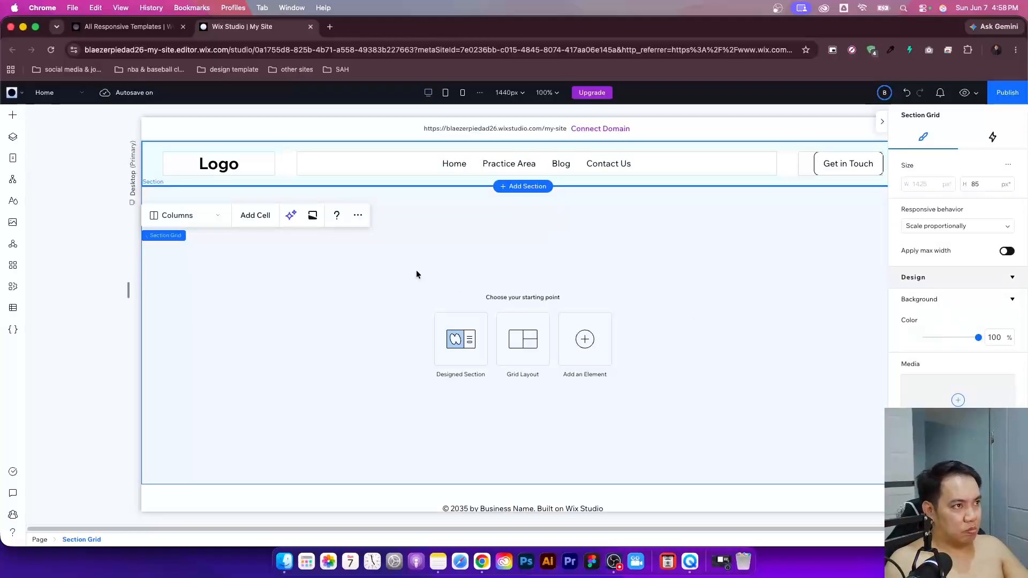
mouse_move(154, 163)
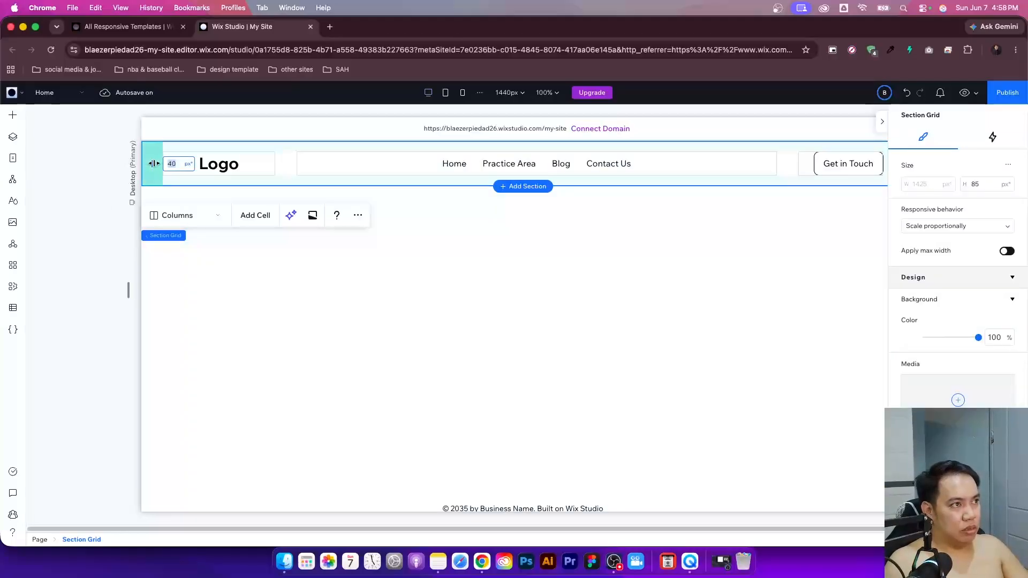
left_click(82, 214)
left_click(162, 155)
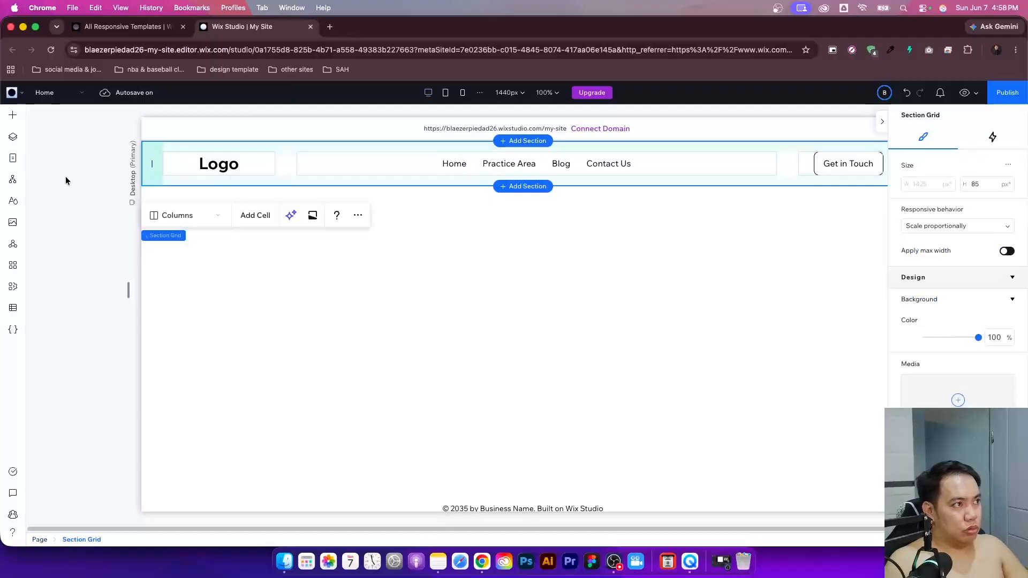
- Set the header section as a global header for the site
left_click(13, 137)
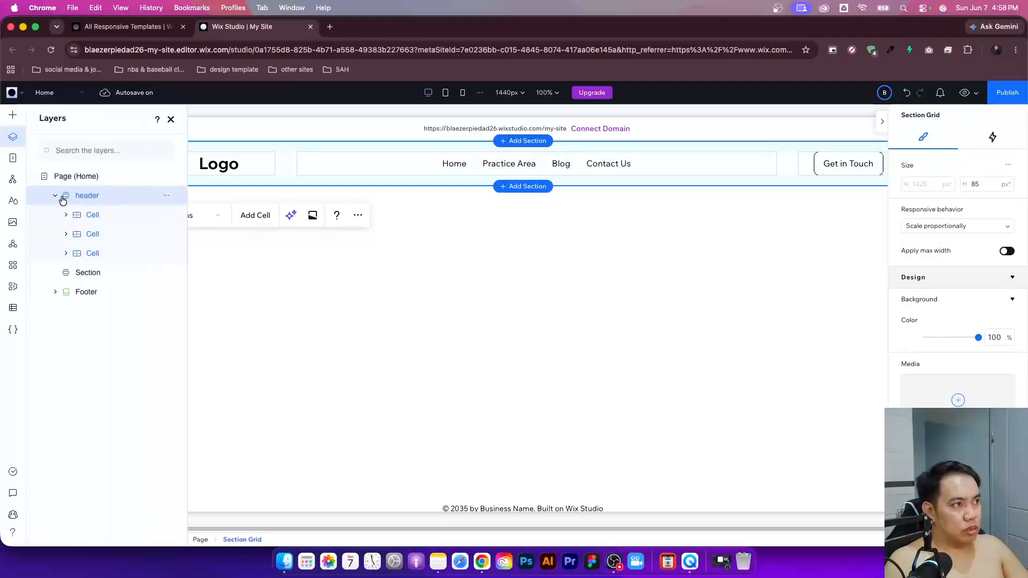
left_click(13, 137)
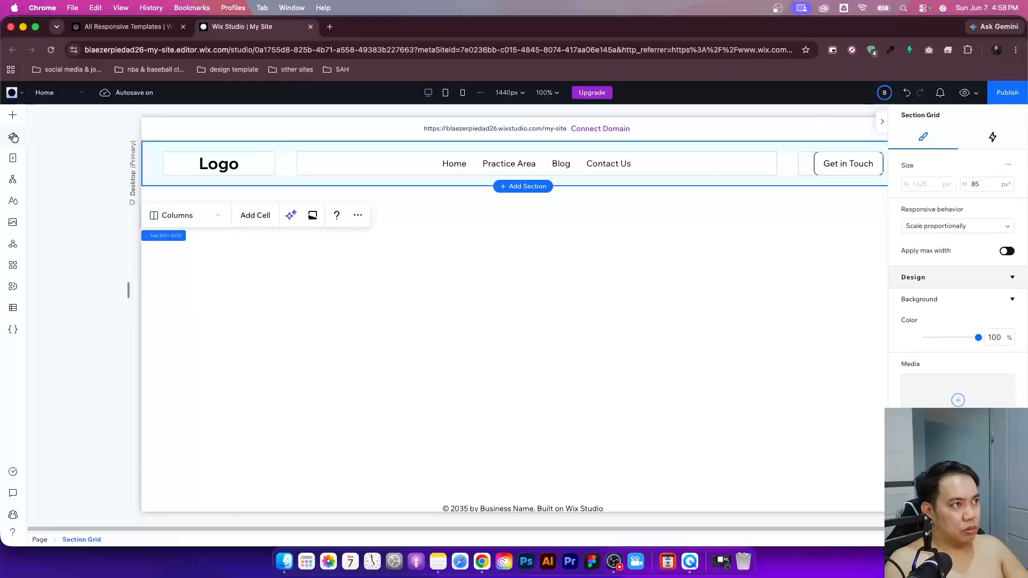
left_click(14, 138)
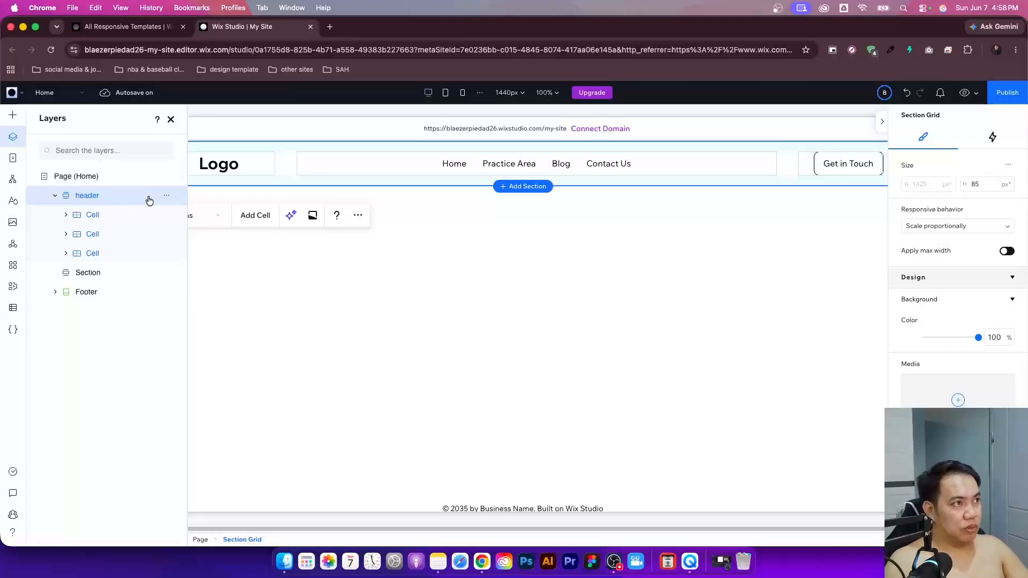
left_click(167, 195)
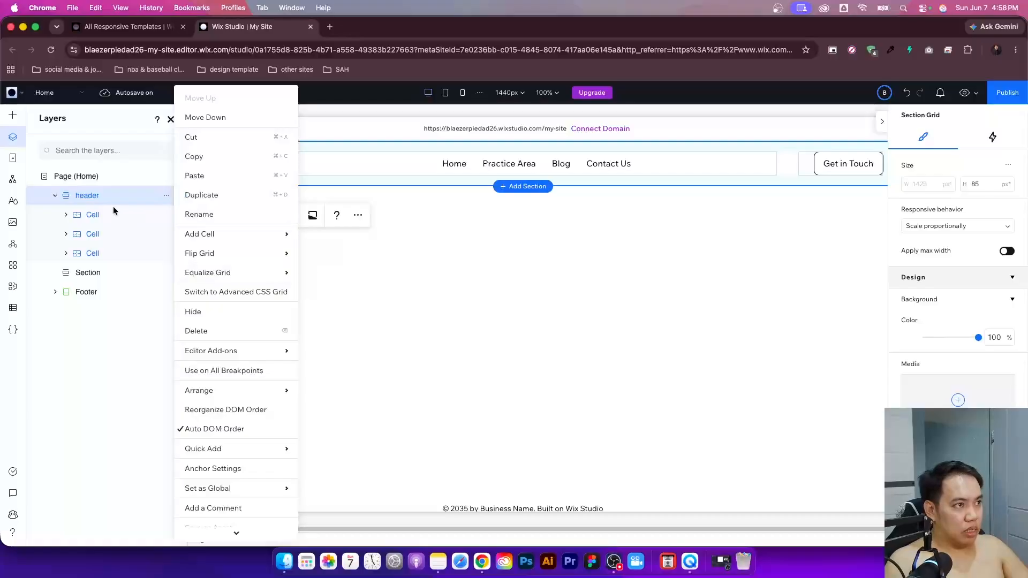
left_click(134, 202)
left_click(168, 196)
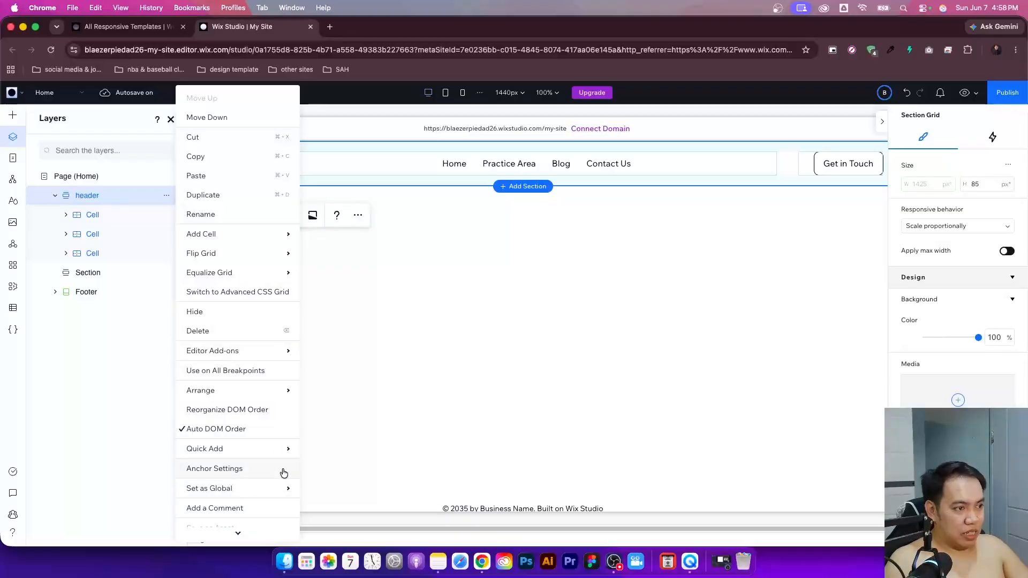
mouse_move(267, 489)
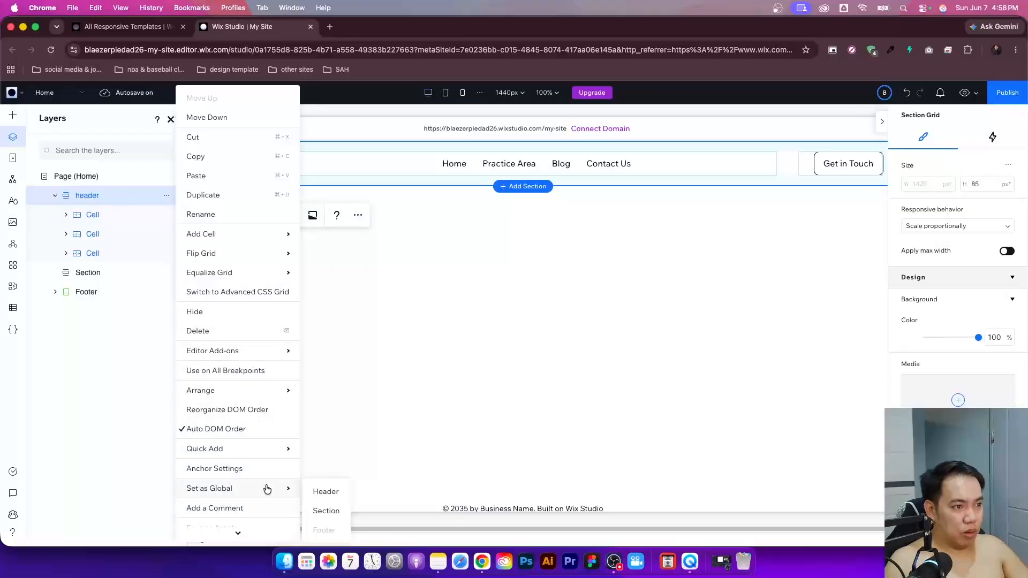
left_click(323, 492)
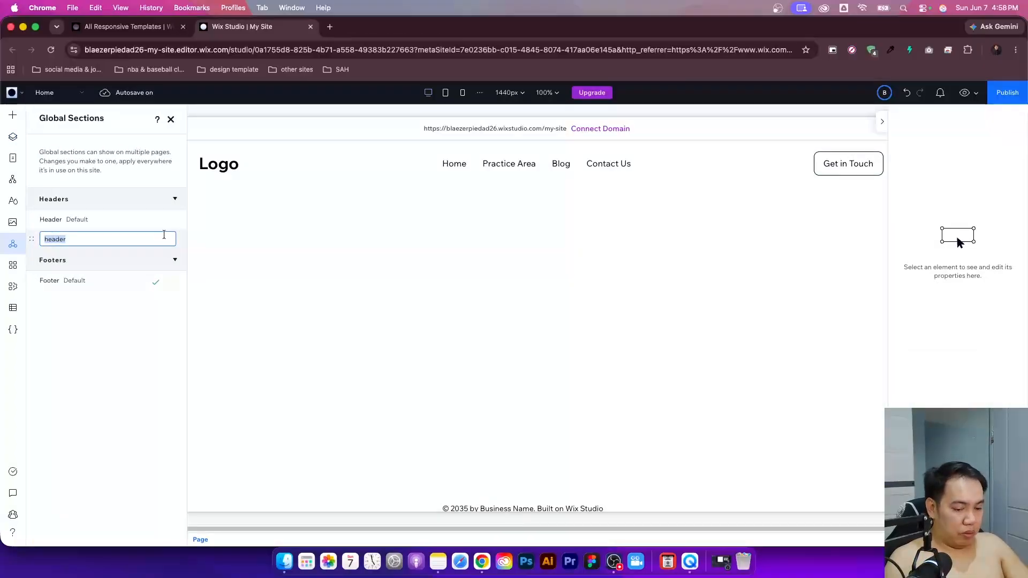
- Name the new global header main-header
key("Right")
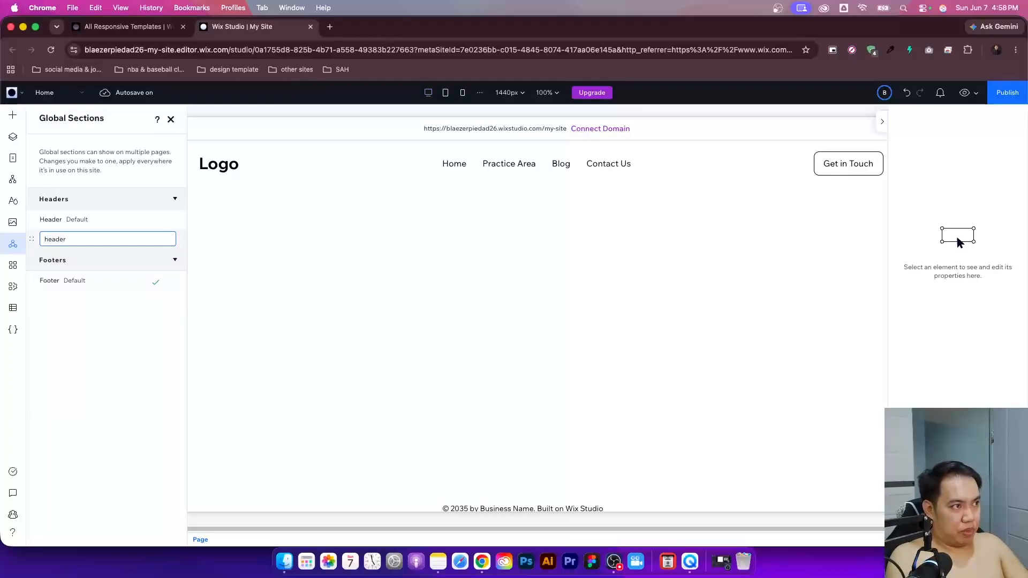
key("super+Left")
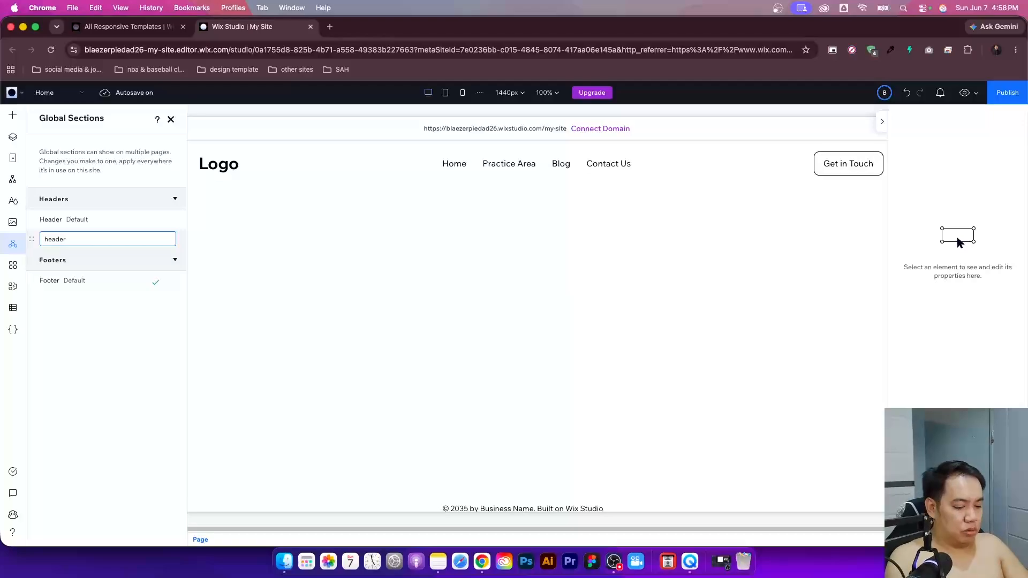
type("main-")
key("Return")
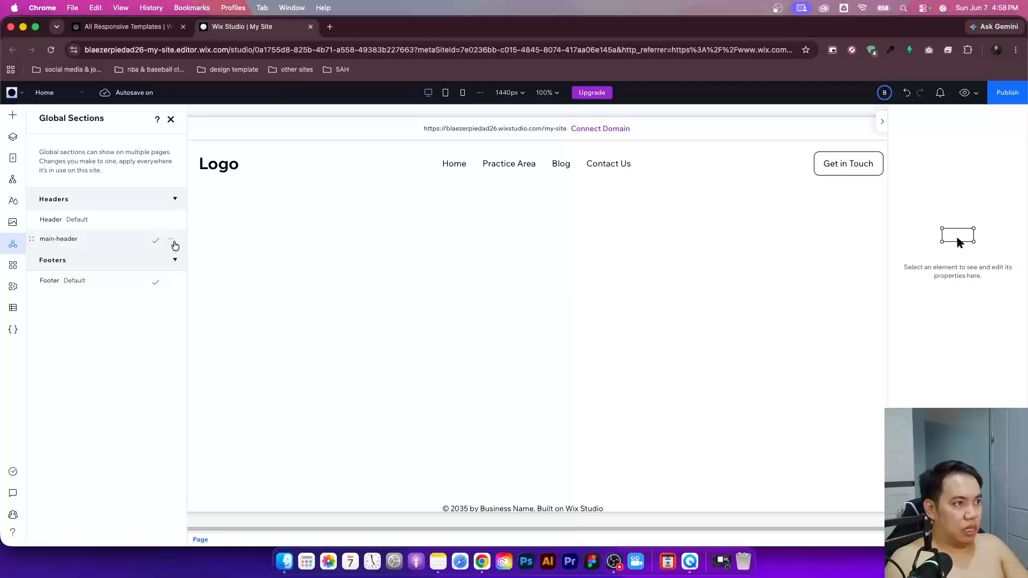
- Make main-header the default global header and close the global sections list
left_click(173, 241)
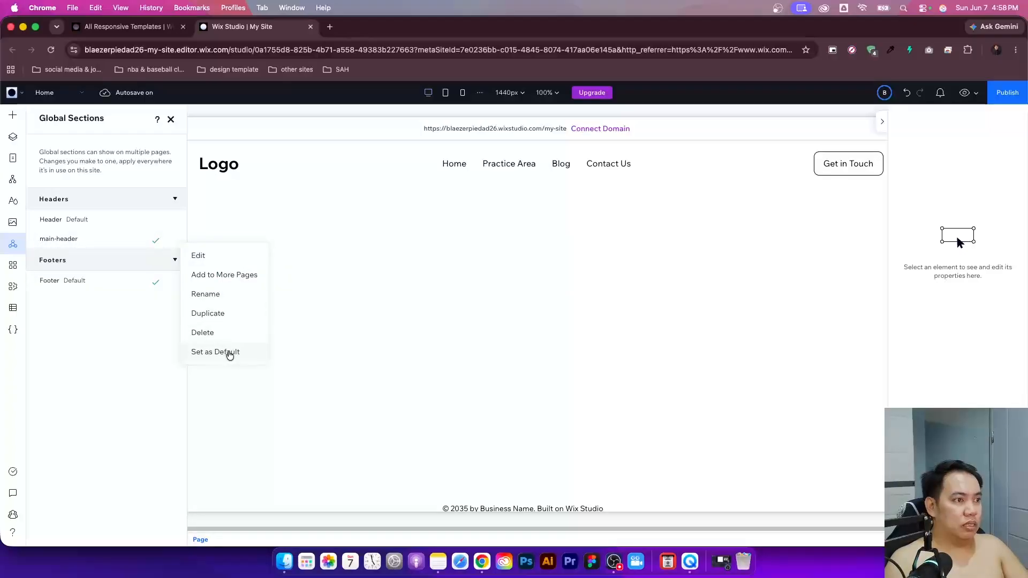
left_click(214, 352)
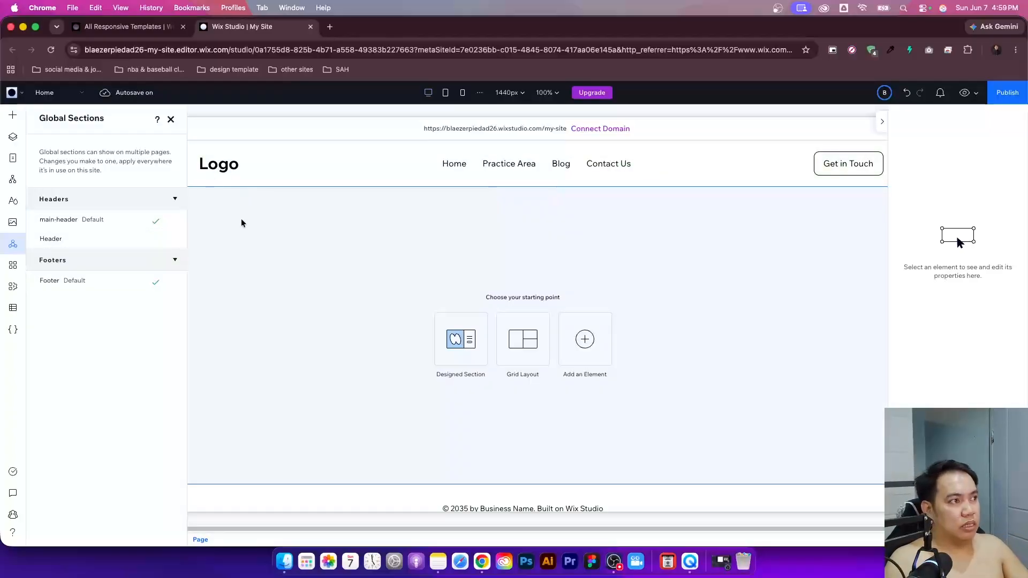
left_click(171, 120)
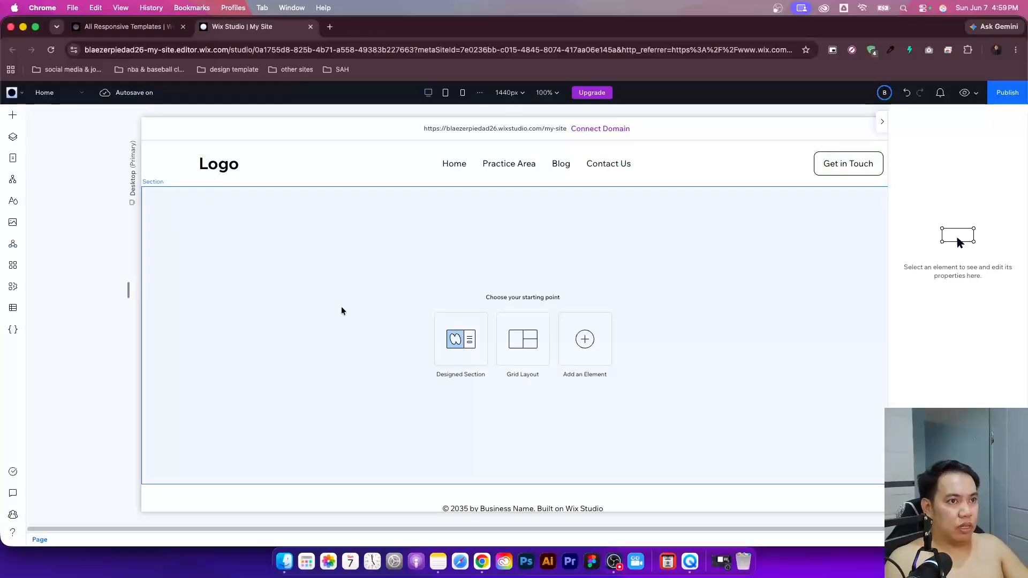
left_click(341, 307)
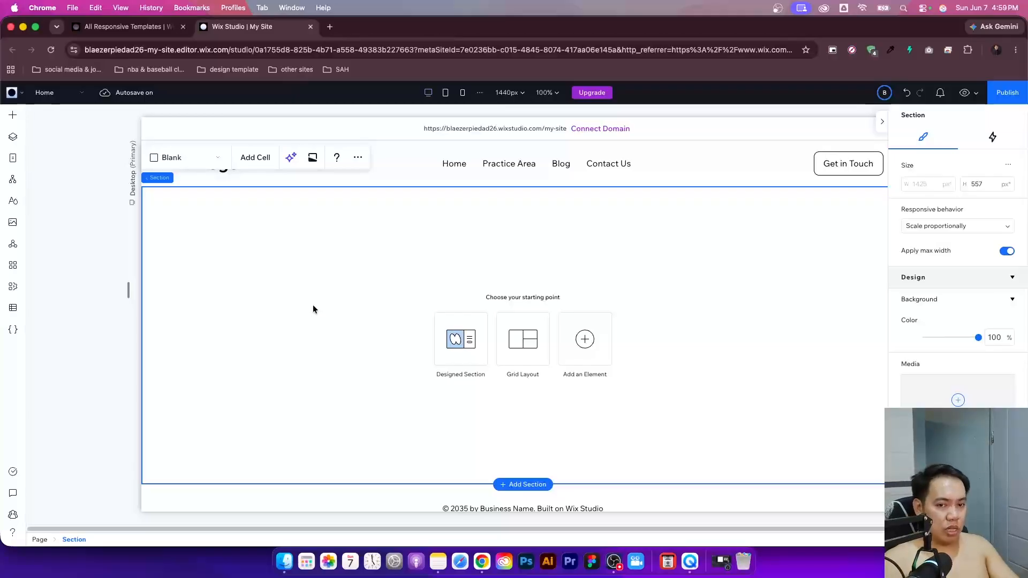
left_click(93, 309)
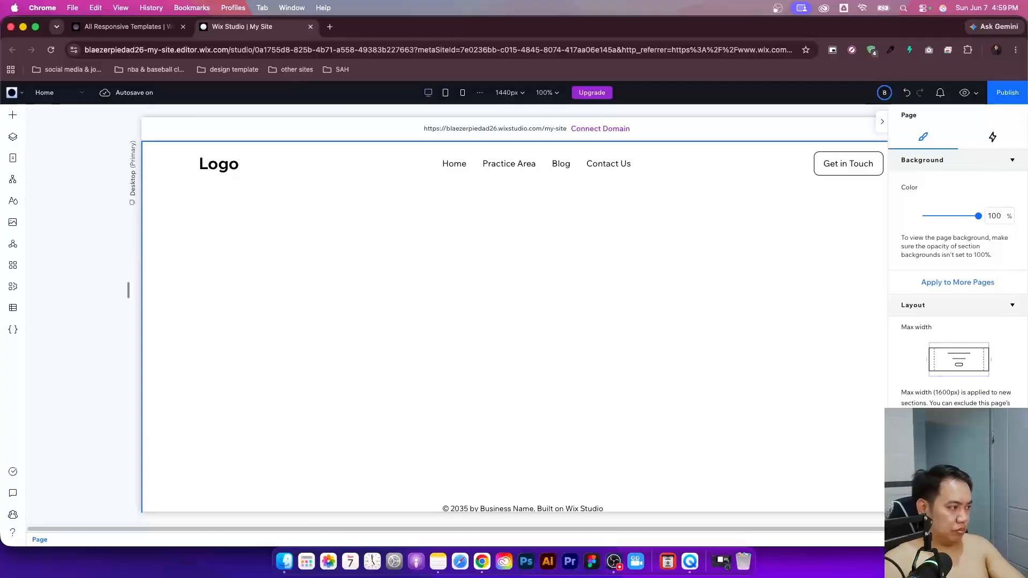
key("super+grave")
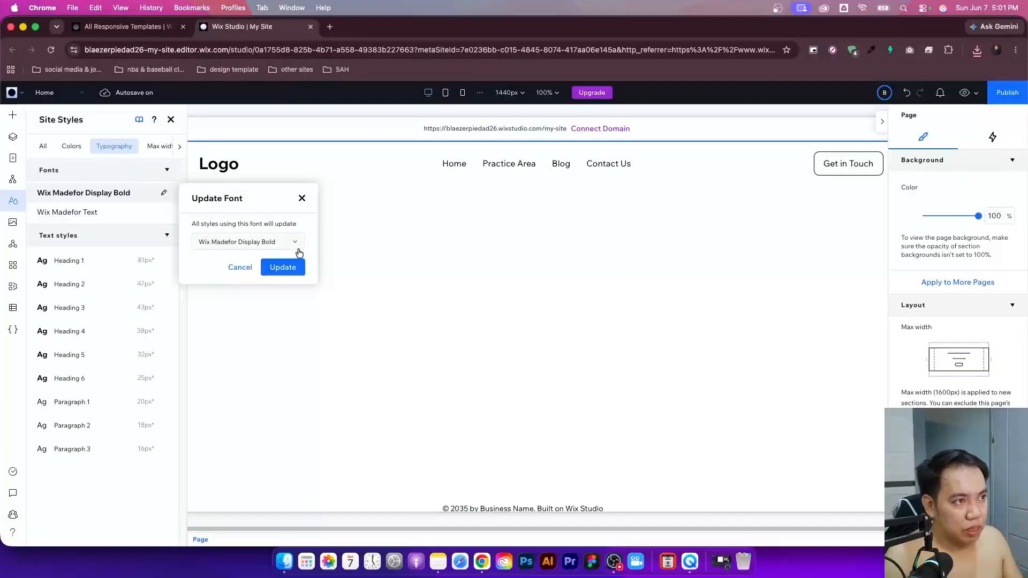
- Upload all the Trirong font files from the trirong folder to the site's custom fonts
left_click(291, 242)
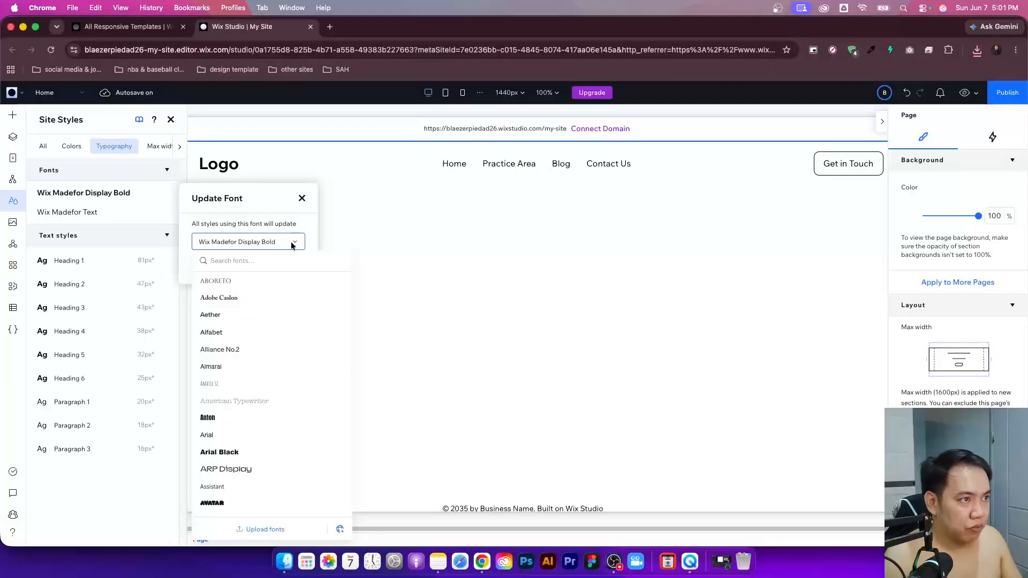
left_click(262, 529)
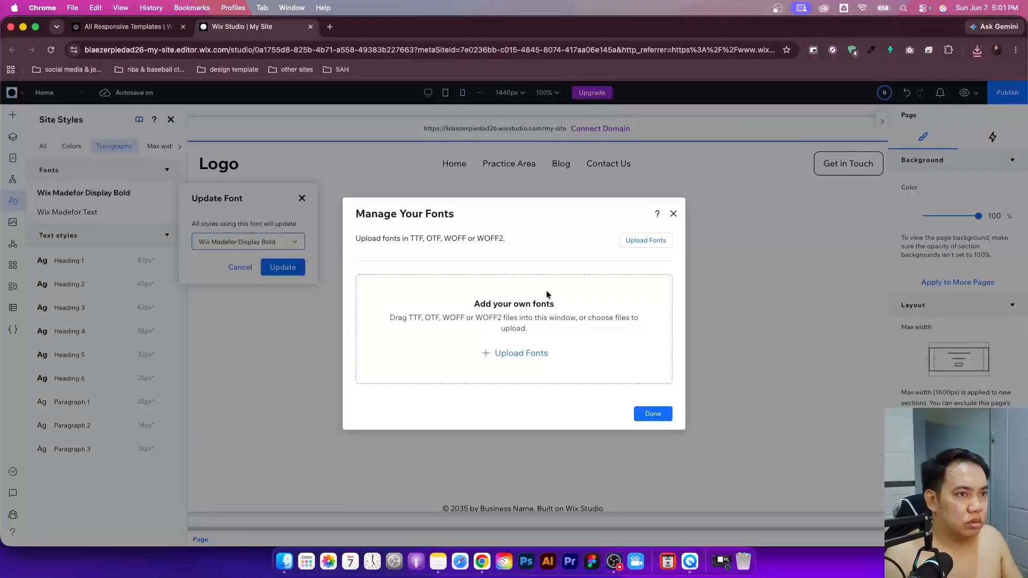
left_click(515, 354)
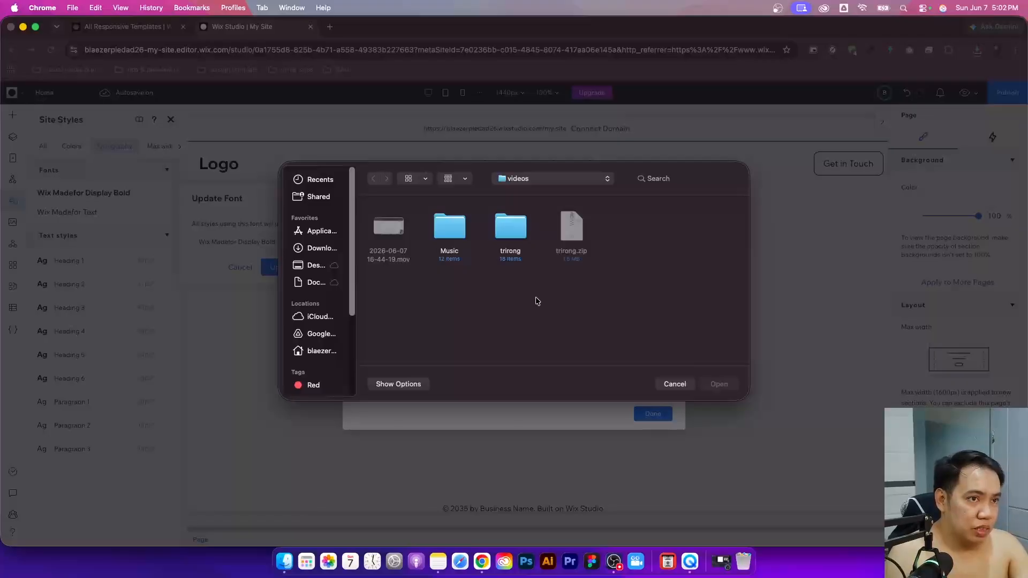
double_click(508, 236)
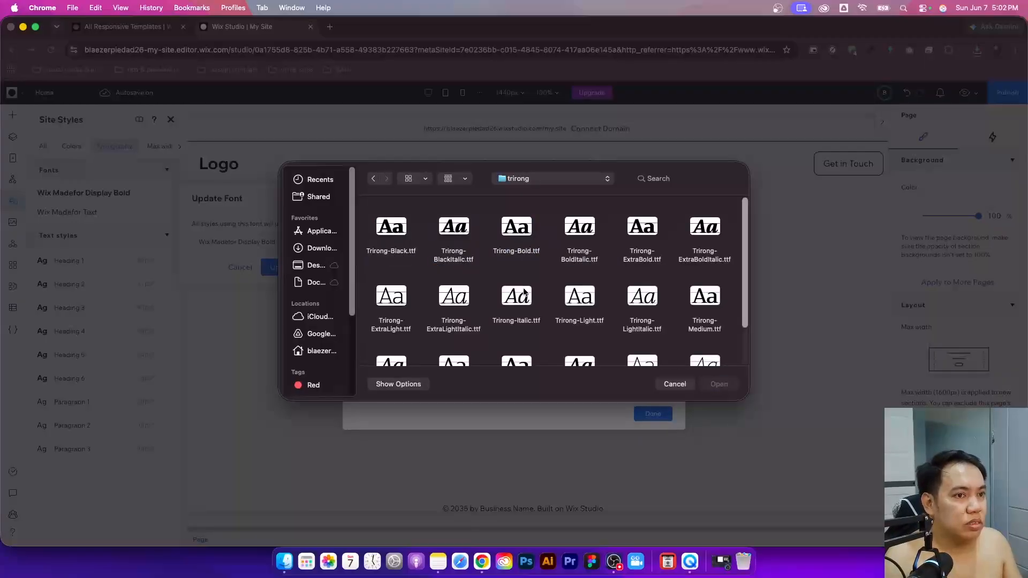
scroll(525, 294, "down", 2)
key("super+a")
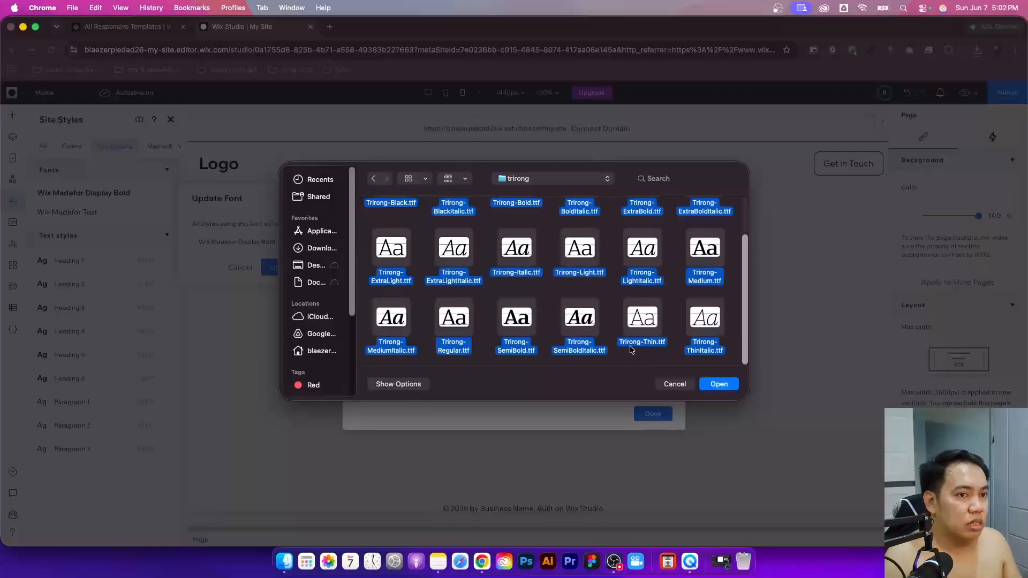
left_click(732, 385)
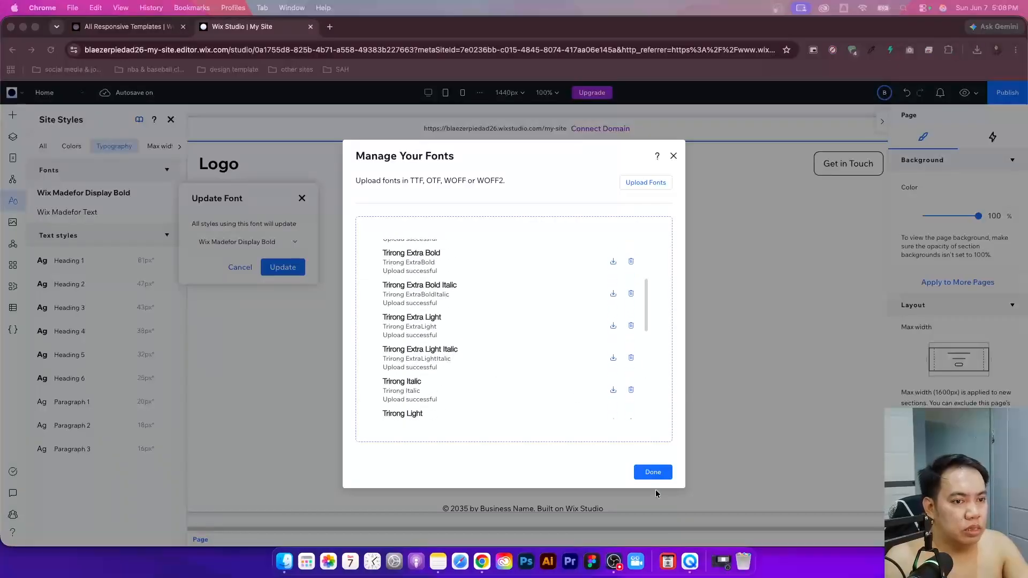
left_click(593, 448)
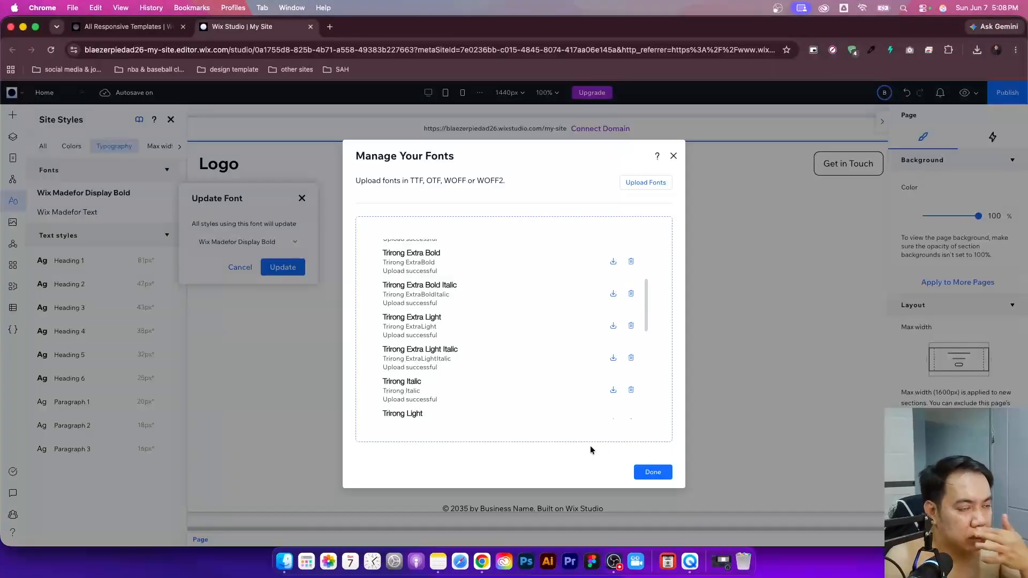
left_click(654, 472)
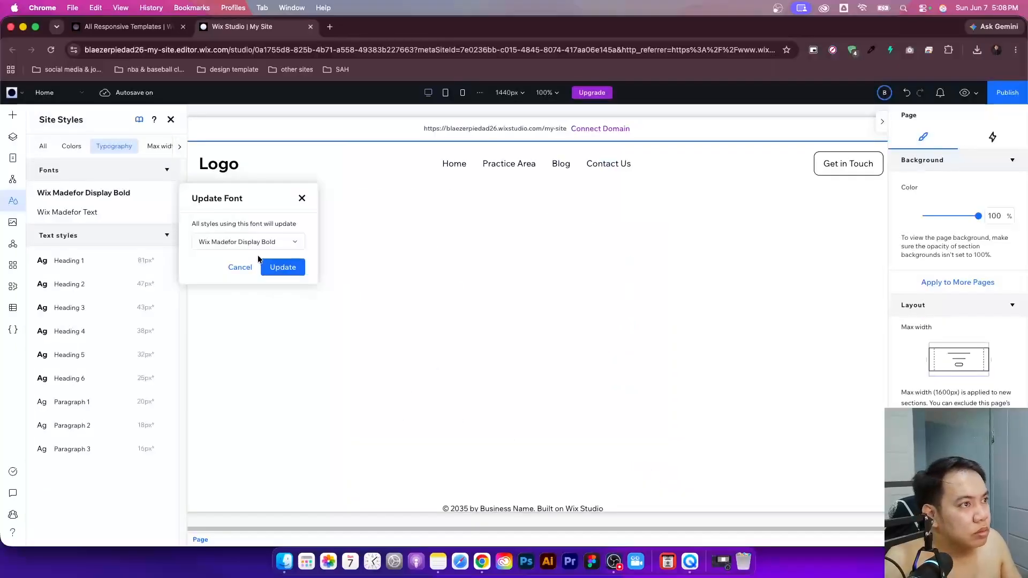
- Replace the site font Wix Madefor Text with Work Sans across all styles that use it
left_click(81, 211)
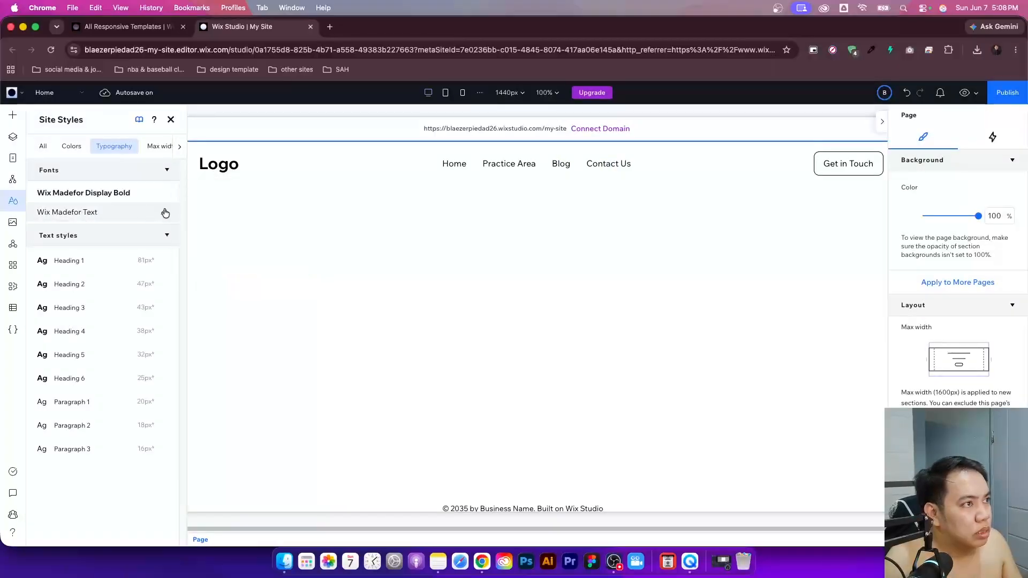
left_click(149, 213)
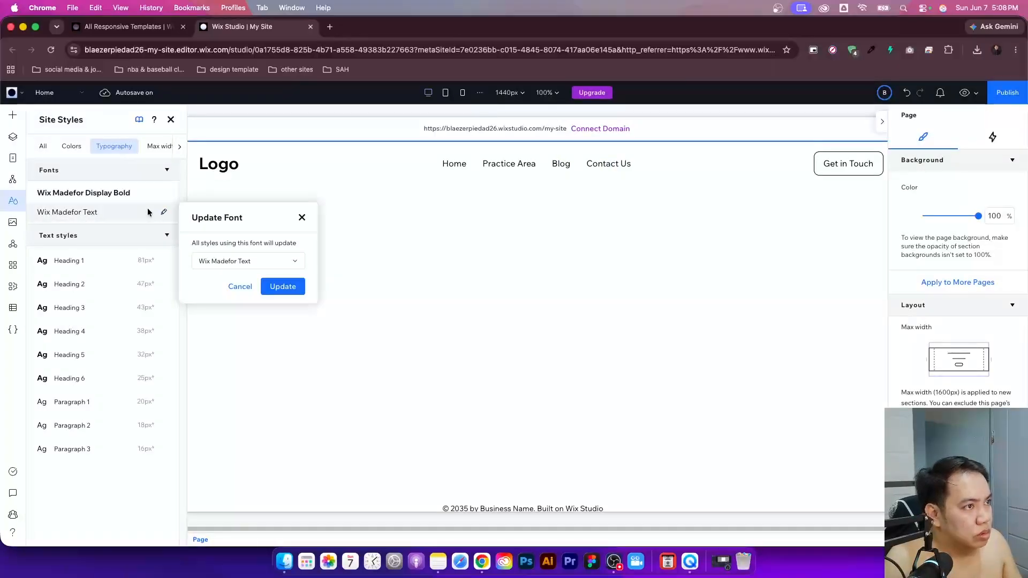
left_click(257, 260)
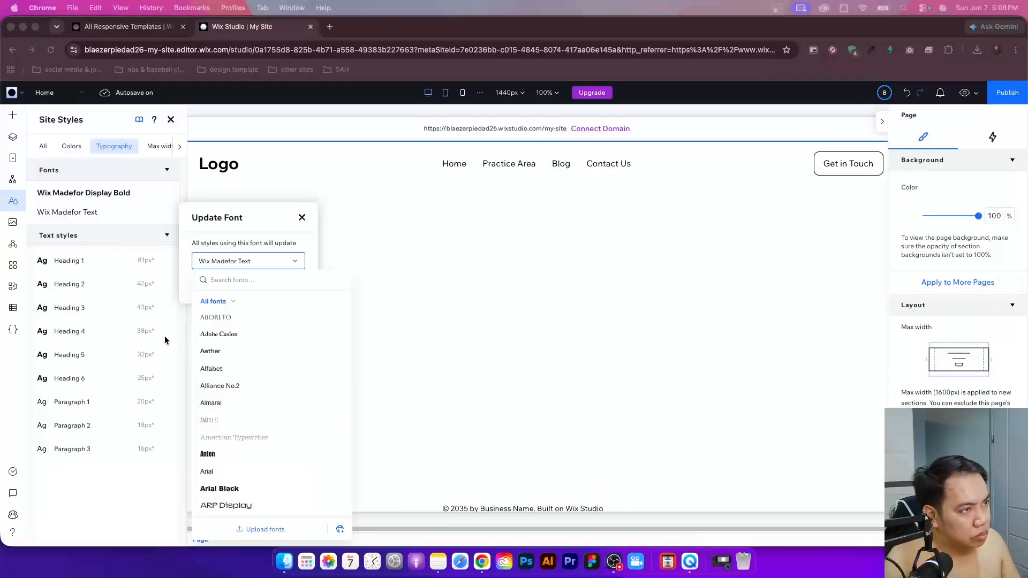
left_click(237, 279)
type("work")
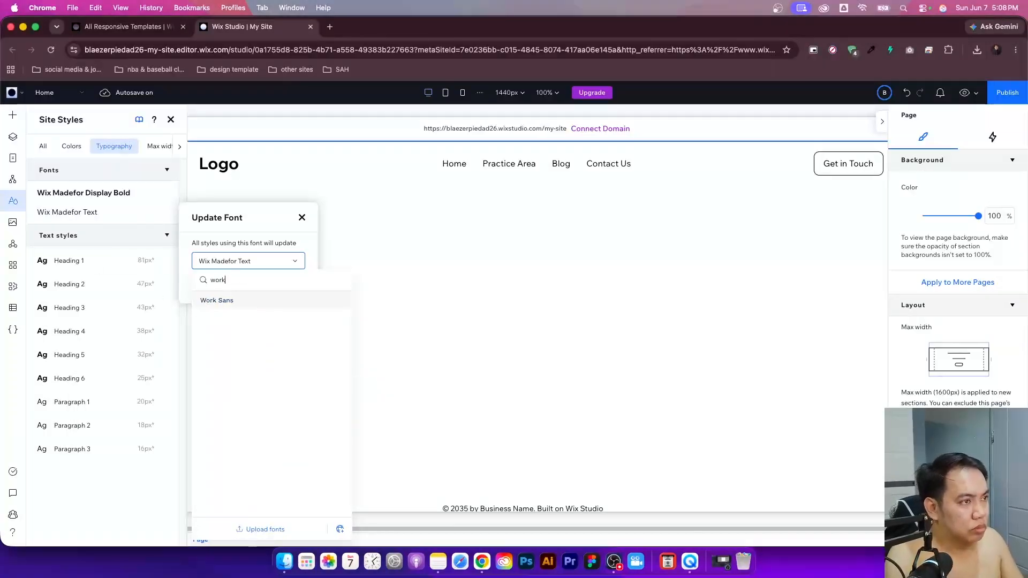
left_click(236, 300)
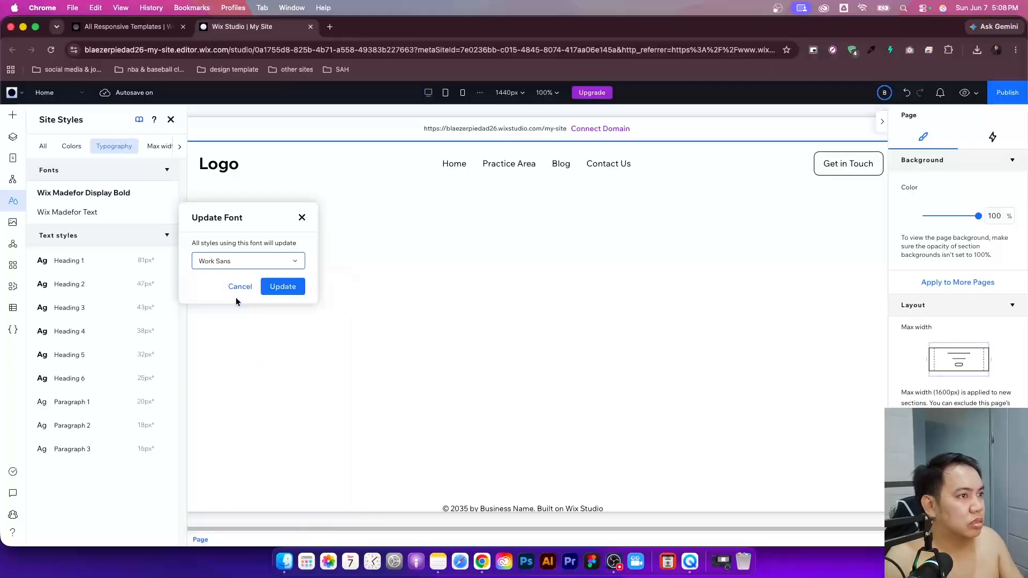
left_click(288, 288)
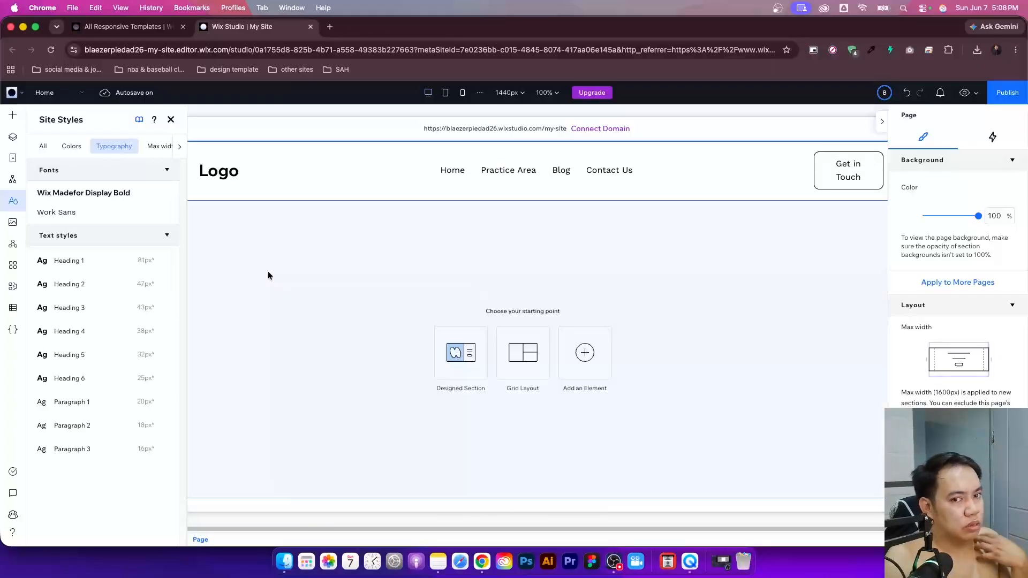
- Set the Heading 1 text style's font size to 70 px
left_click(165, 267)
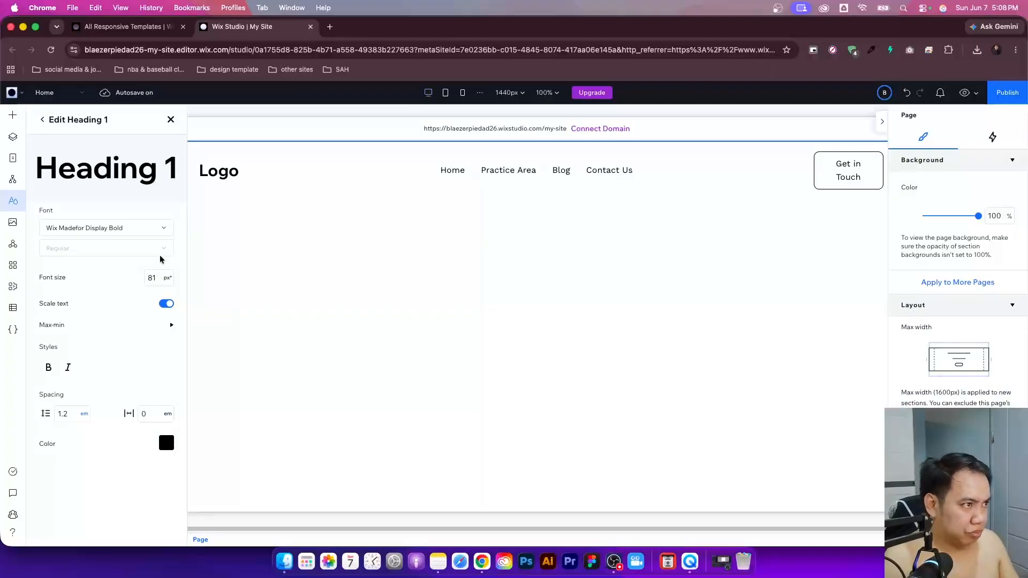
left_click(159, 279)
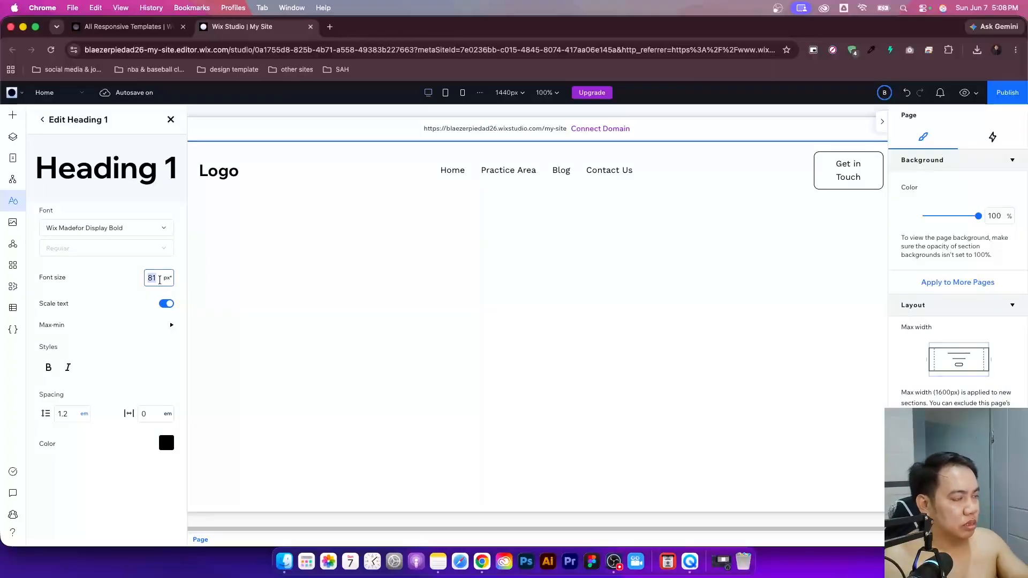
type("70")
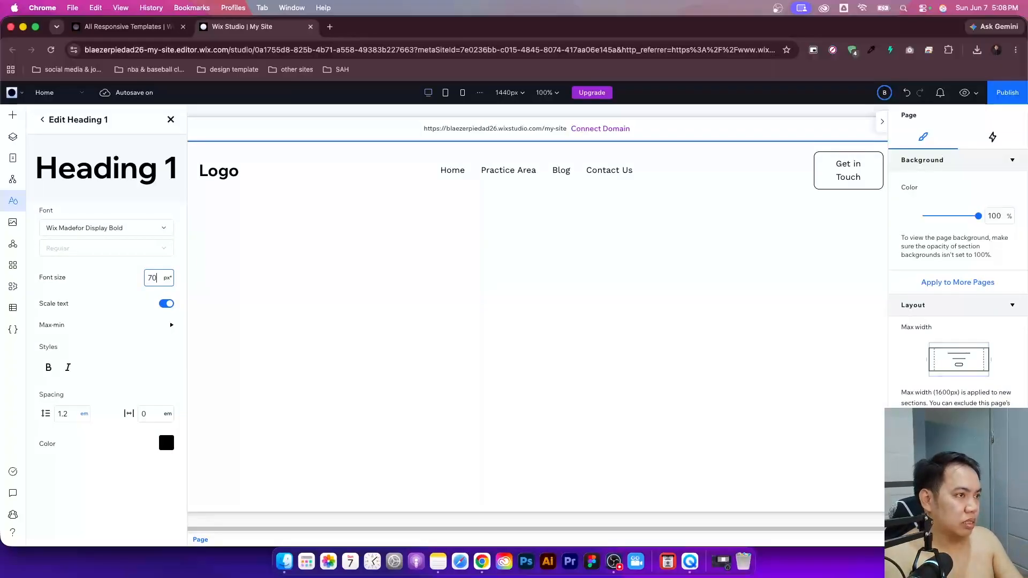
left_click(141, 215)
- Change the Heading 1 text style's font to Trirong Bold
left_click(130, 228)
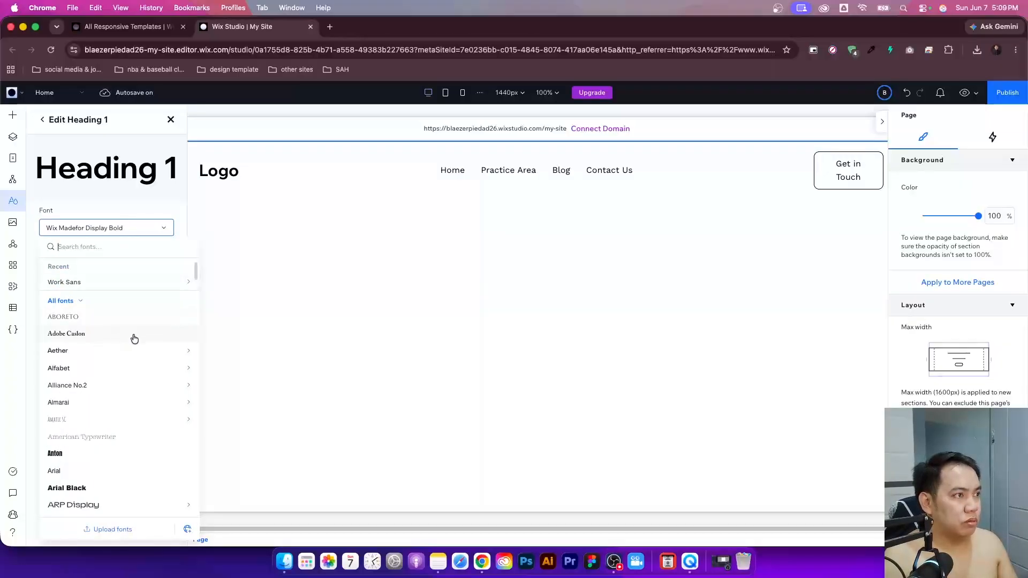
scroll(144, 324, "down", 3)
scroll(144, 323, "up", 3)
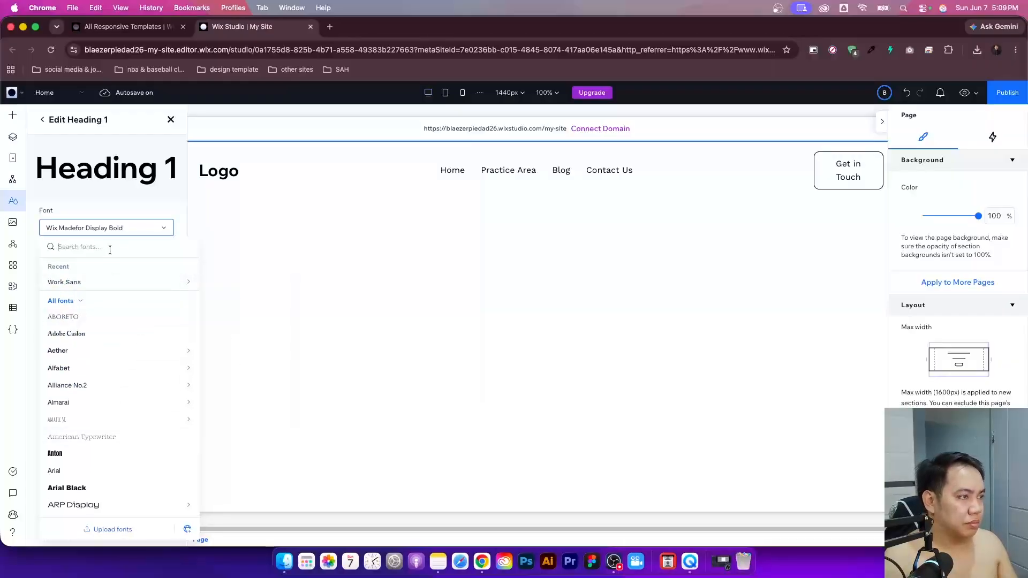
type("tri")
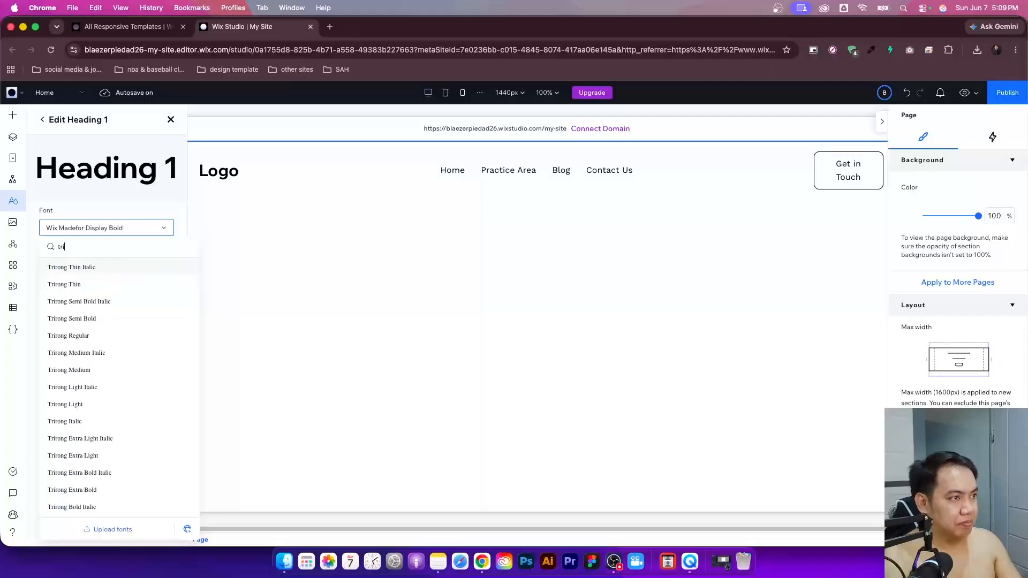
scroll(107, 427, "down", 4)
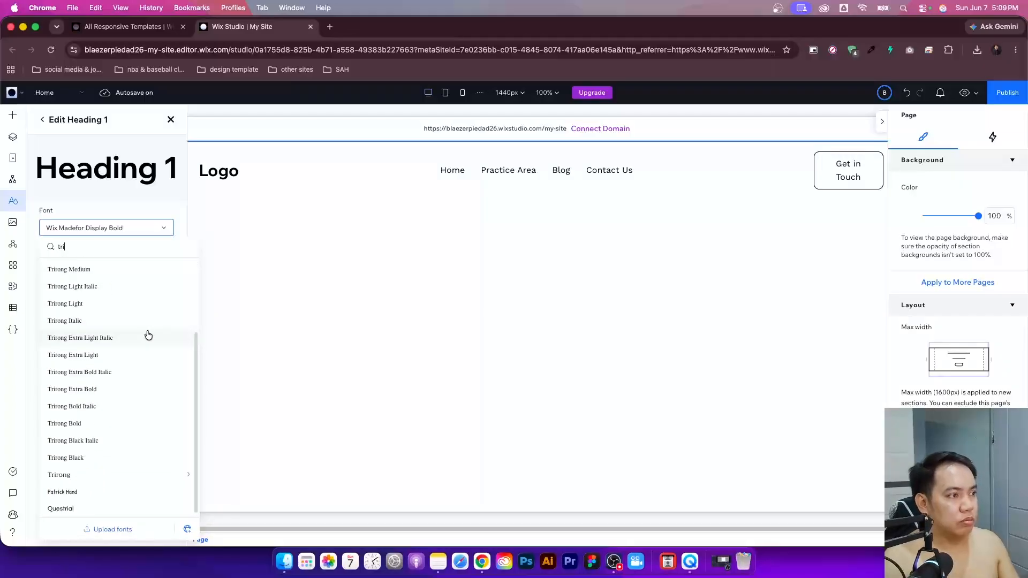
left_click(50, 423)
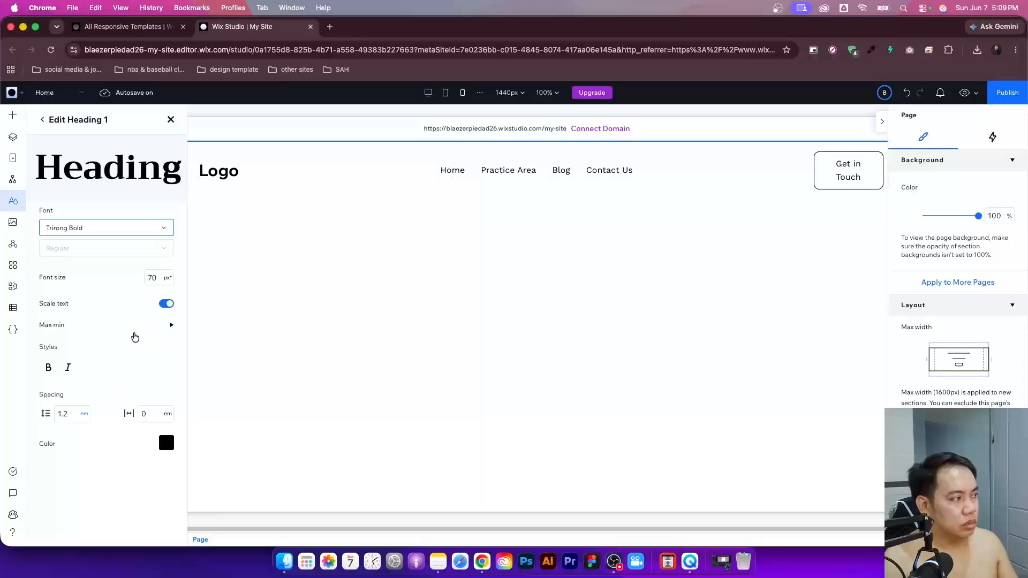
- Set the Heading 1 text style's font to Trirong Regular and return to the list of text styles
left_click(135, 230)
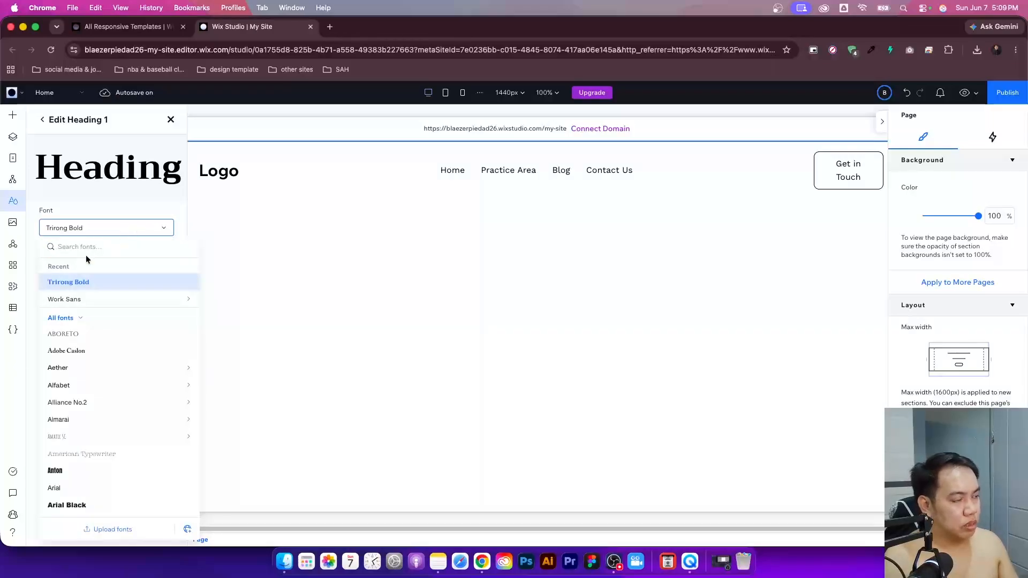
type("triro")
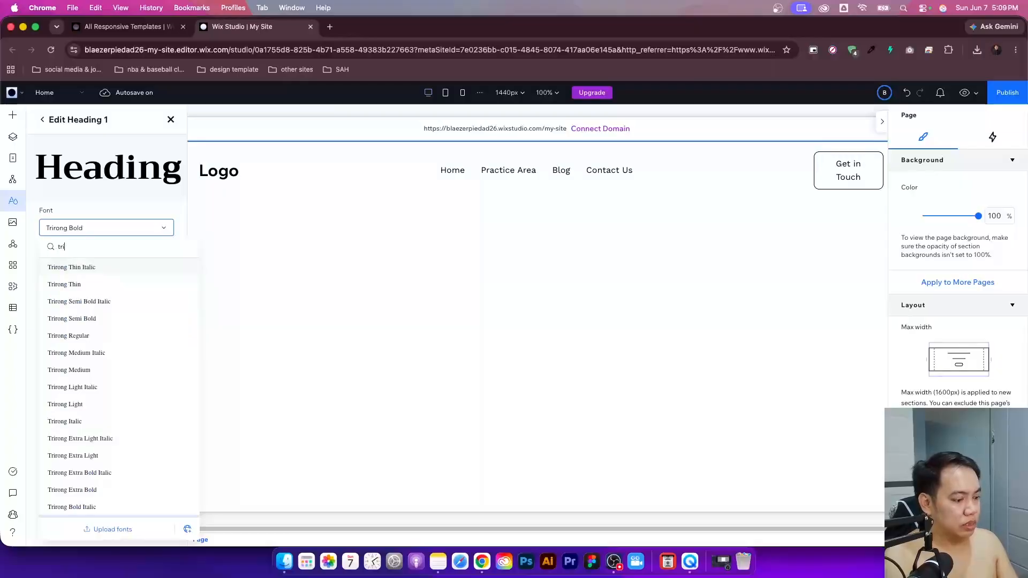
left_click(88, 338)
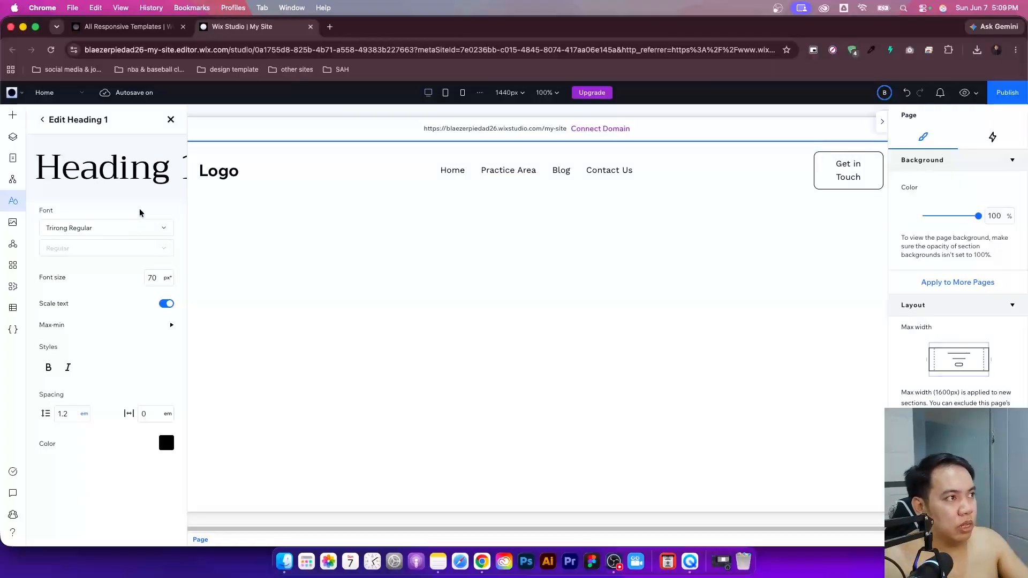
left_click(42, 120)
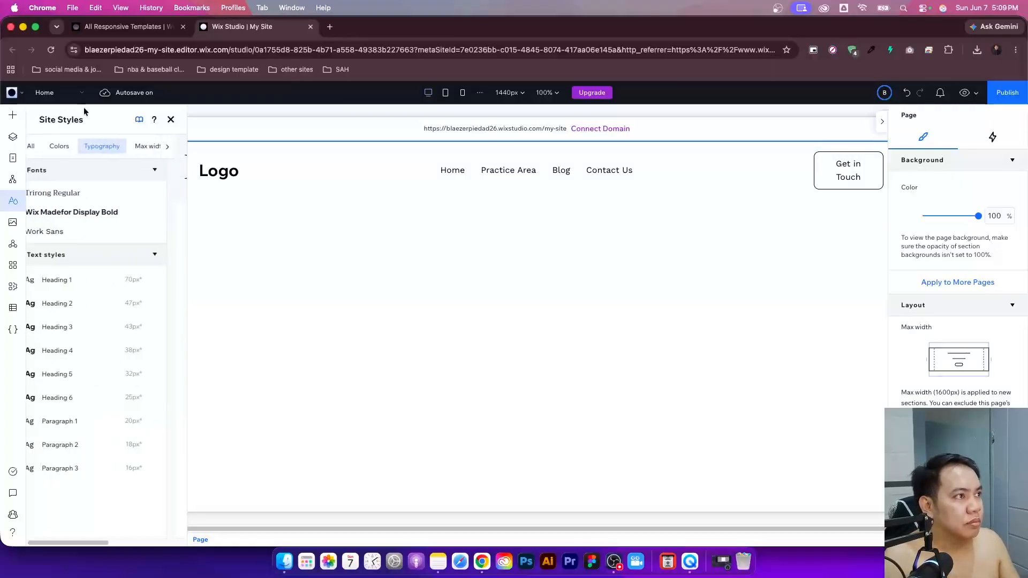
- Set the Heading 2 text style to Trirong Regular at 55 px and return to the text styles
left_click(164, 303)
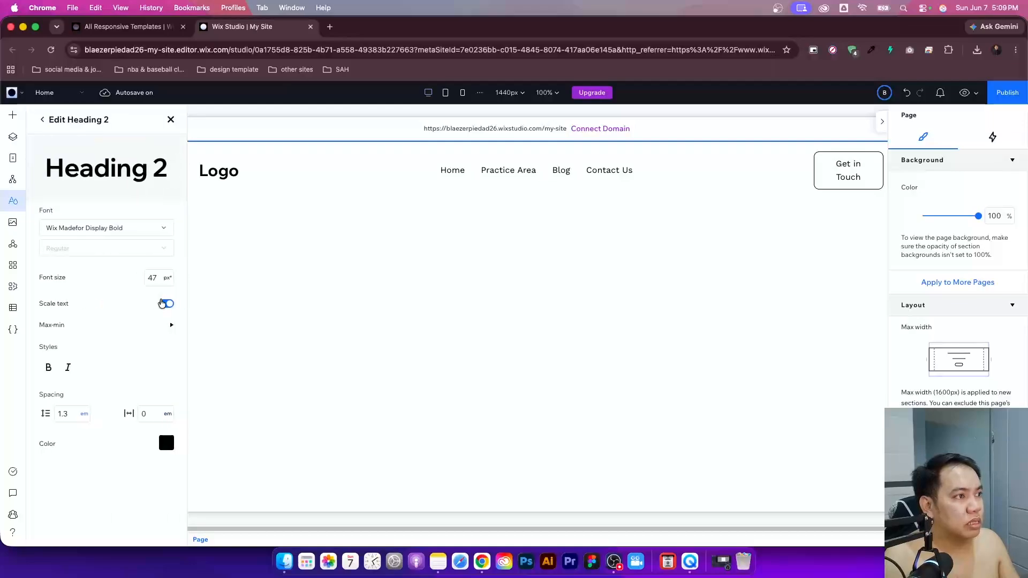
left_click(162, 303)
left_click(109, 230)
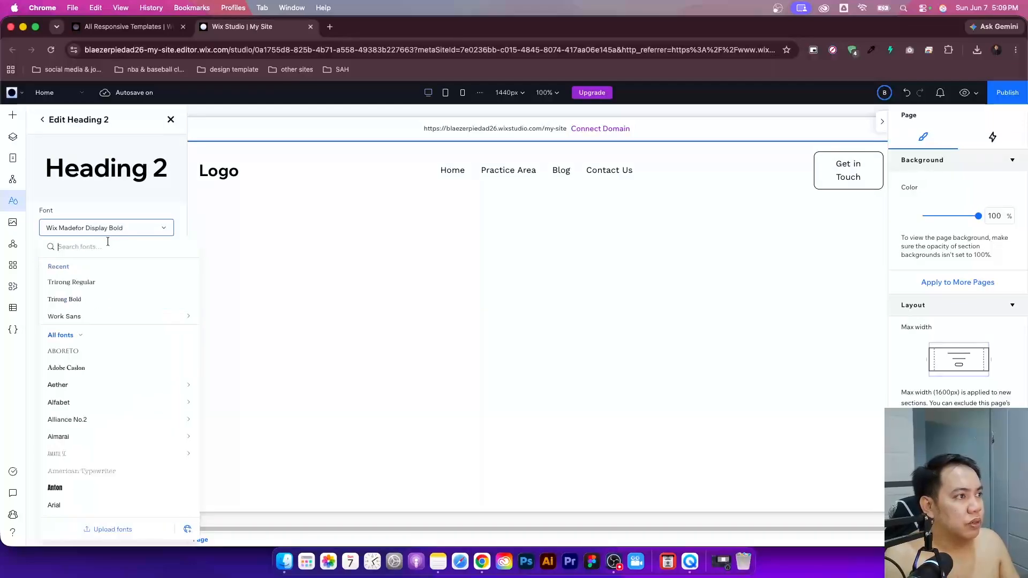
left_click(96, 283)
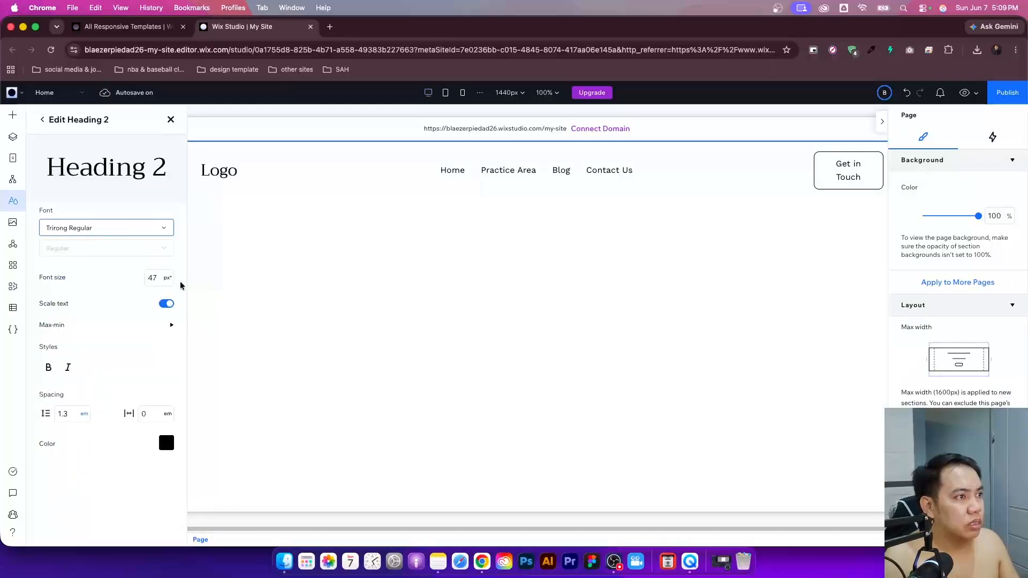
left_click(156, 277)
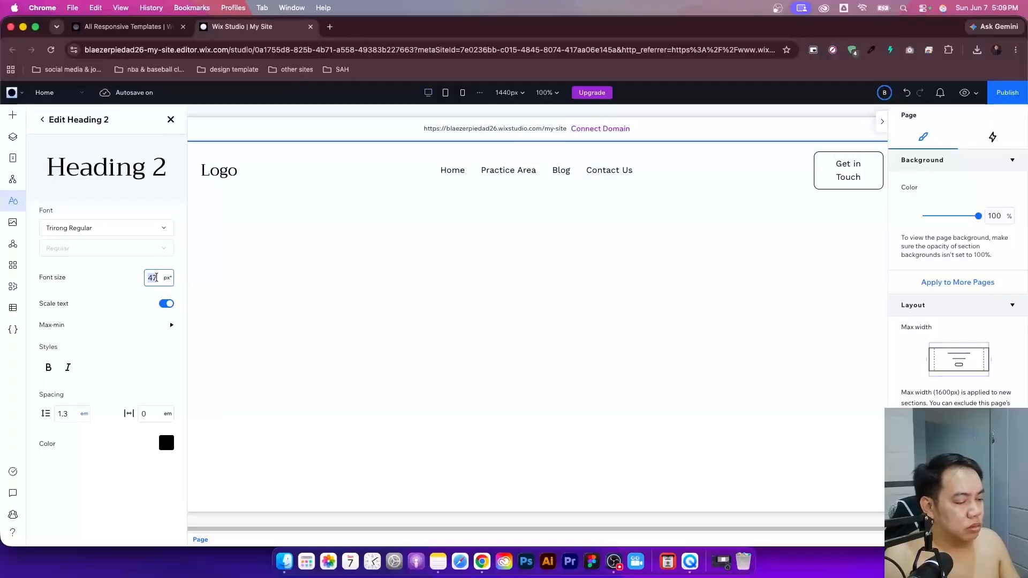
type("55")
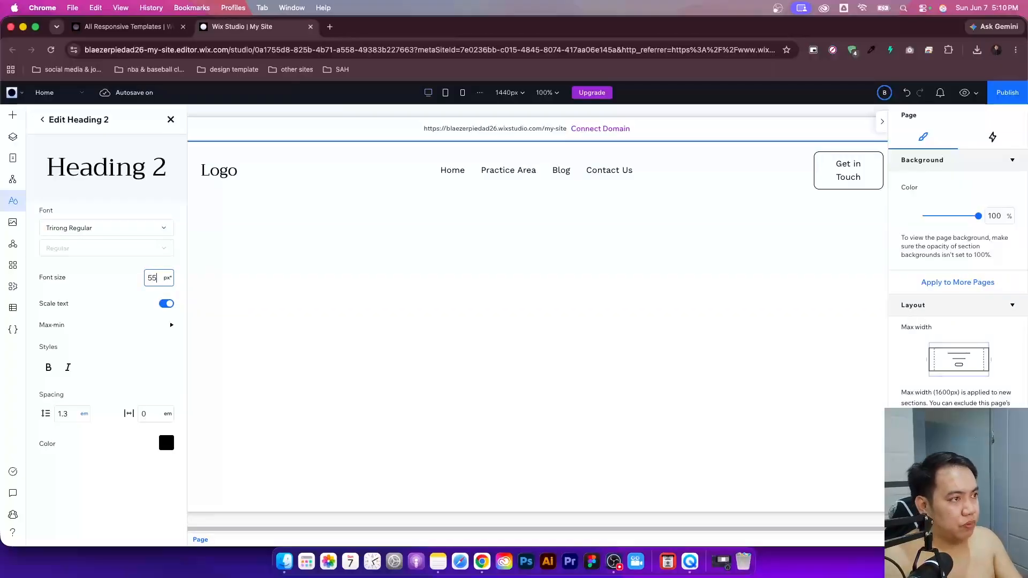
key("Return")
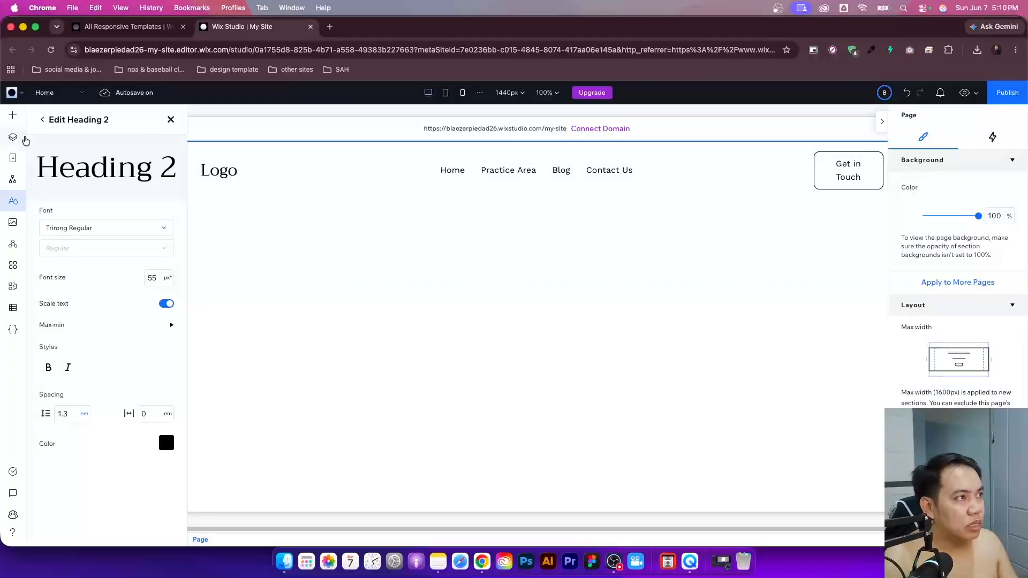
left_click(42, 119)
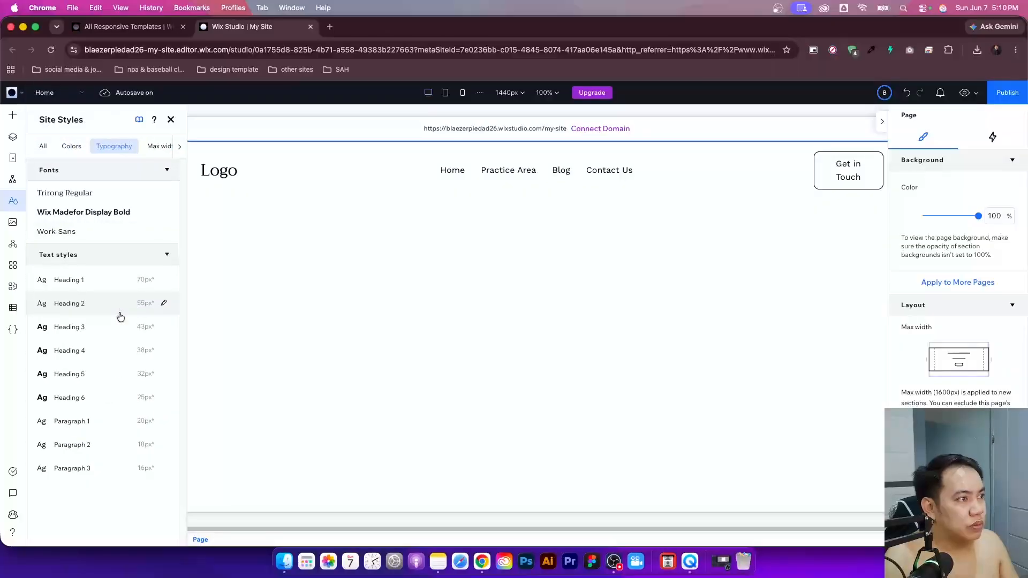
- Set the Heading 3 text style to Trirong Regular at 45 px and return to the text styles
left_click(165, 328)
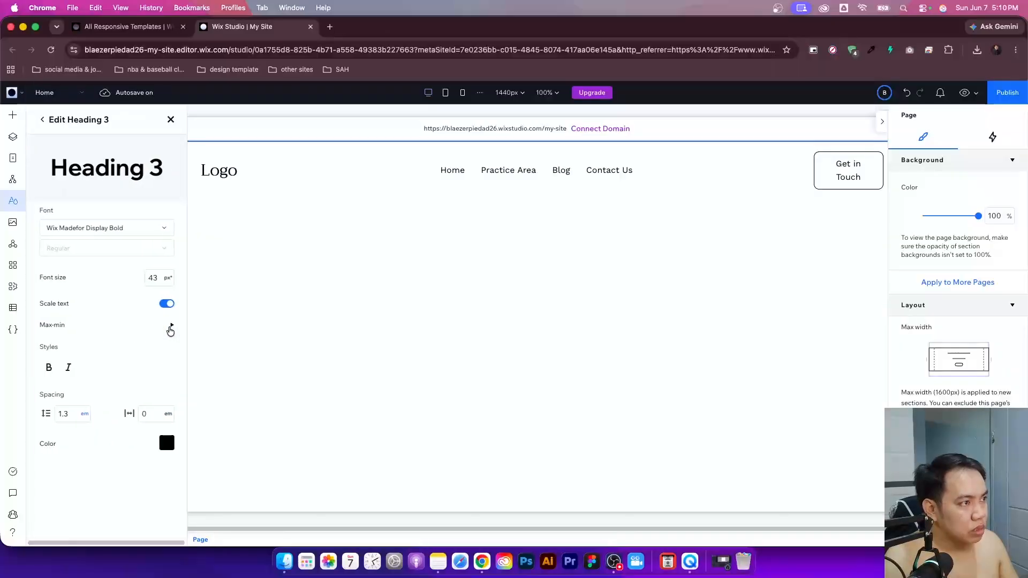
left_click(130, 228)
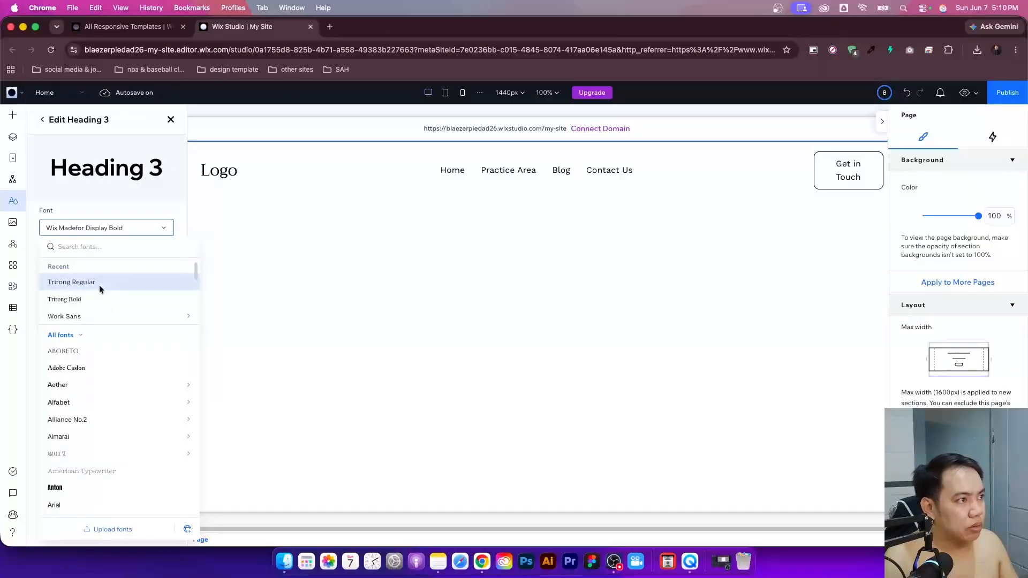
left_click(101, 283)
left_click(163, 279)
left_click(163, 278)
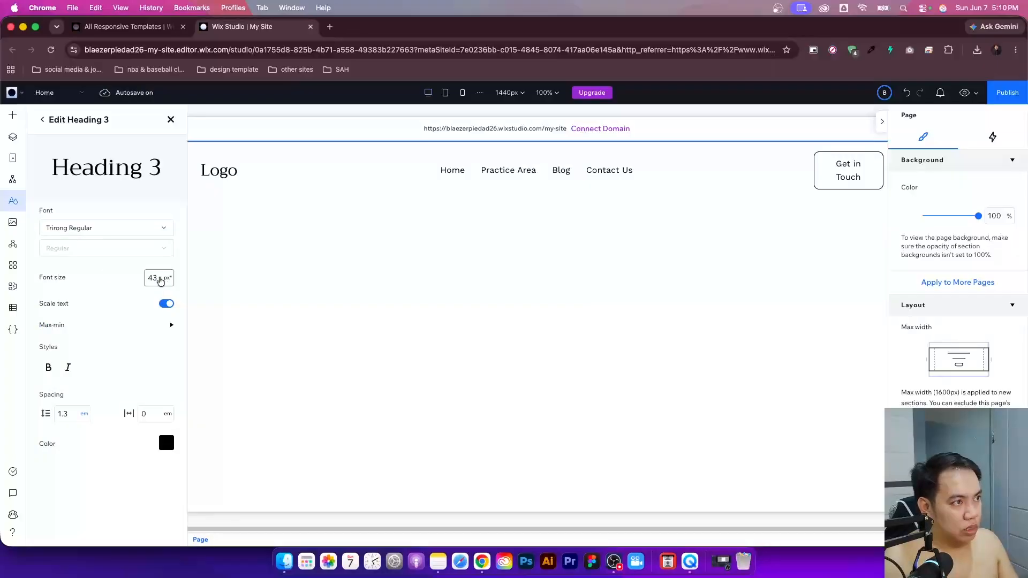
type("45")
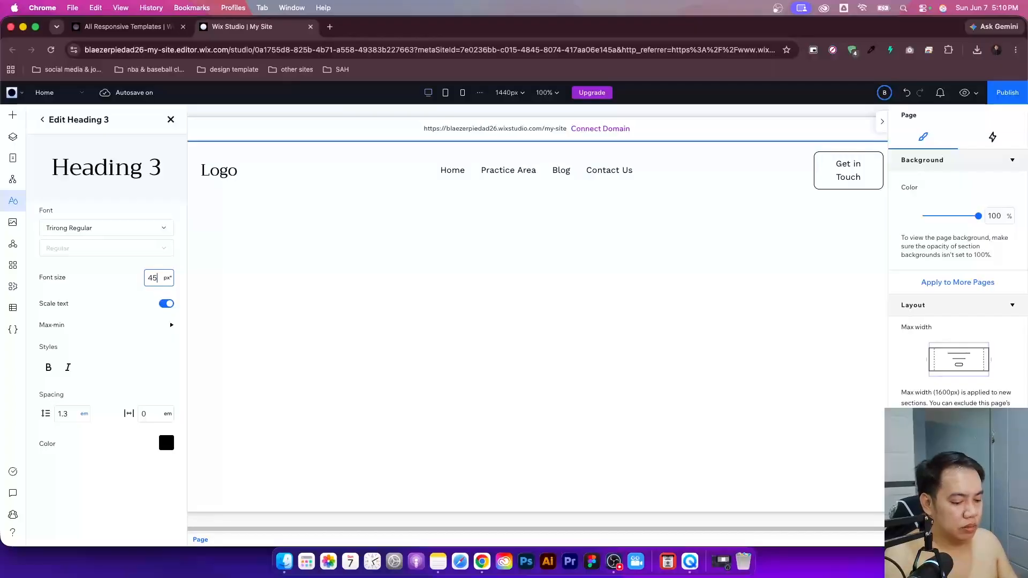
left_click(98, 263)
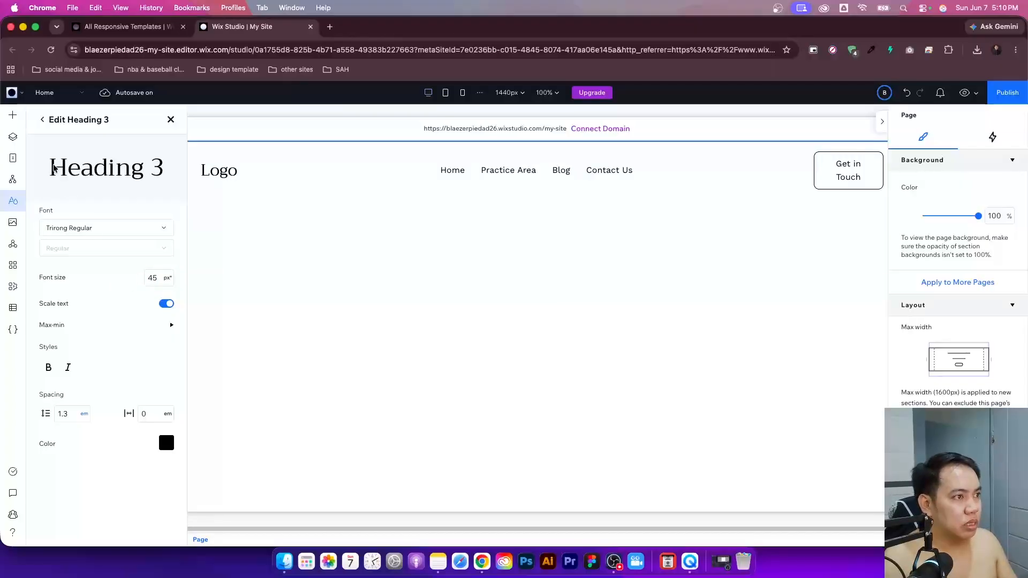
left_click(43, 119)
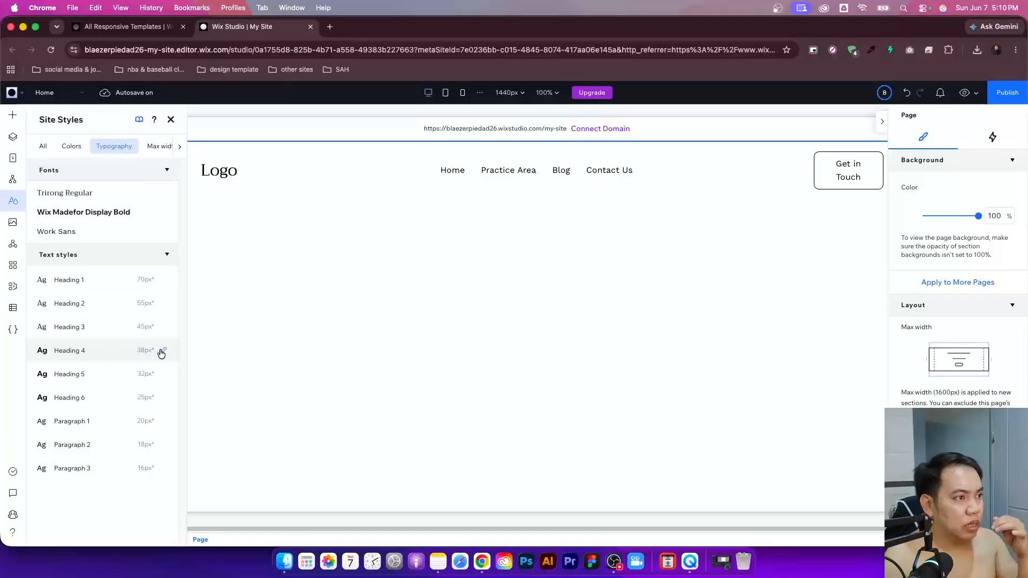
- Set the Heading 4 text style to 35 px in Trirong Regular and return to the text styles
left_click(166, 348)
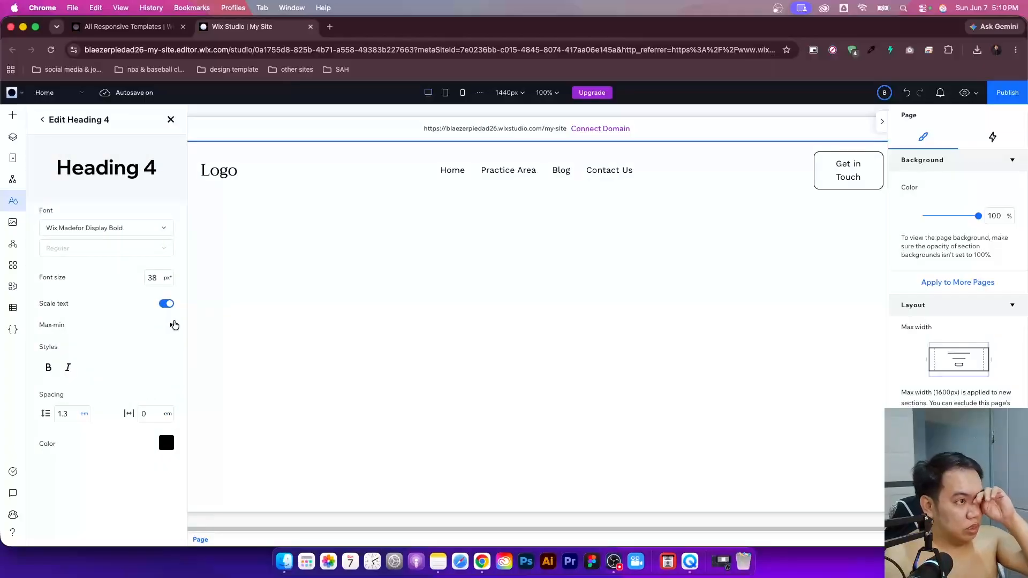
left_click(154, 278)
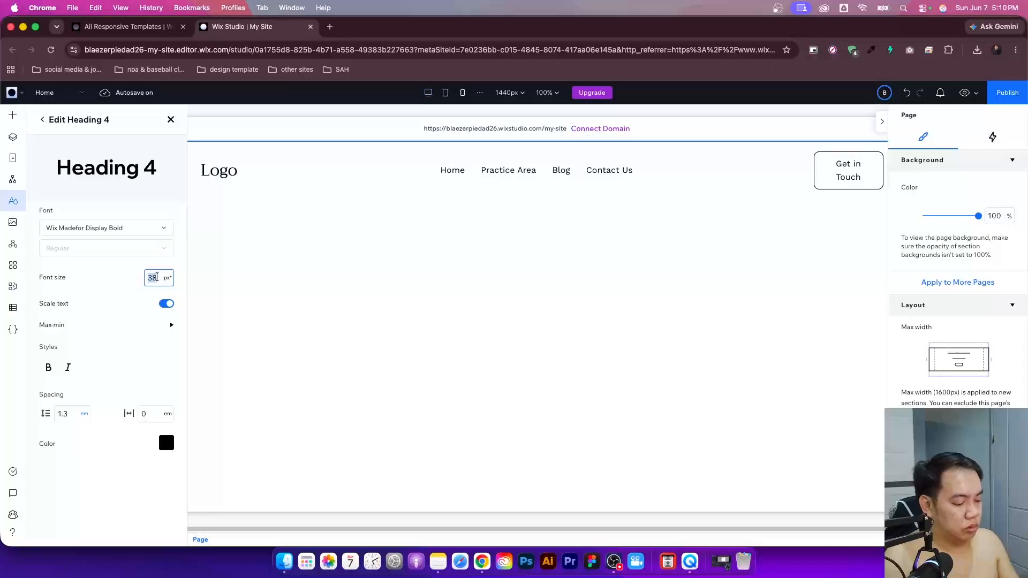
type("35")
left_click(94, 270)
left_click(94, 228)
left_click(84, 280)
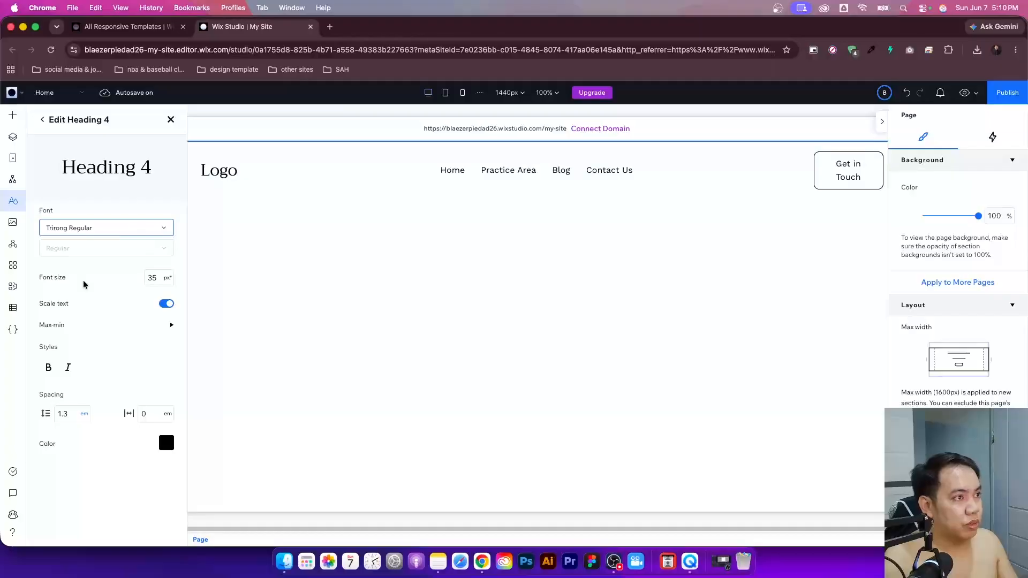
left_click(42, 120)
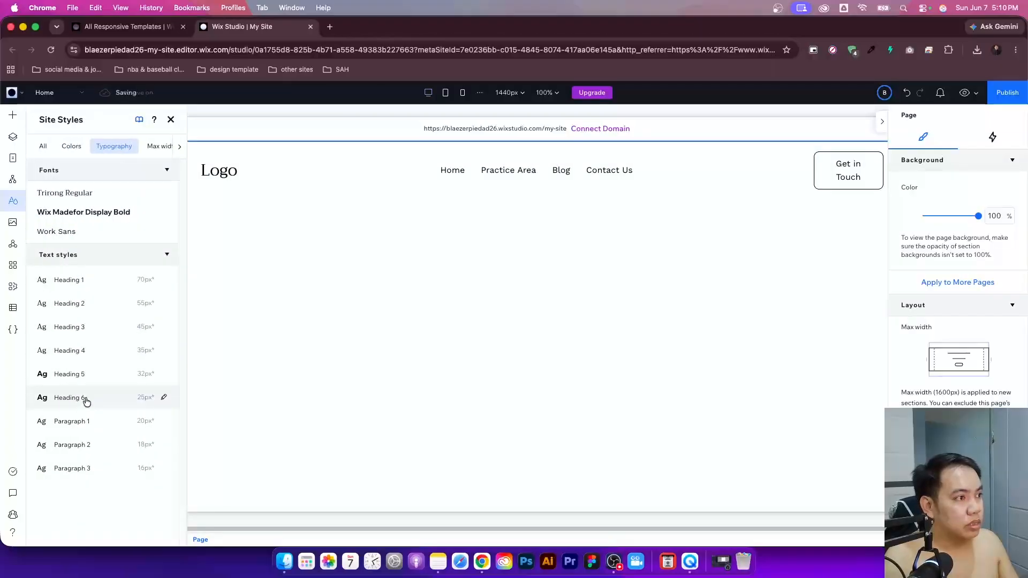
- Set the Heading 5 text style to Trirong Regular at 25 px and return to the text styles
left_click(164, 373)
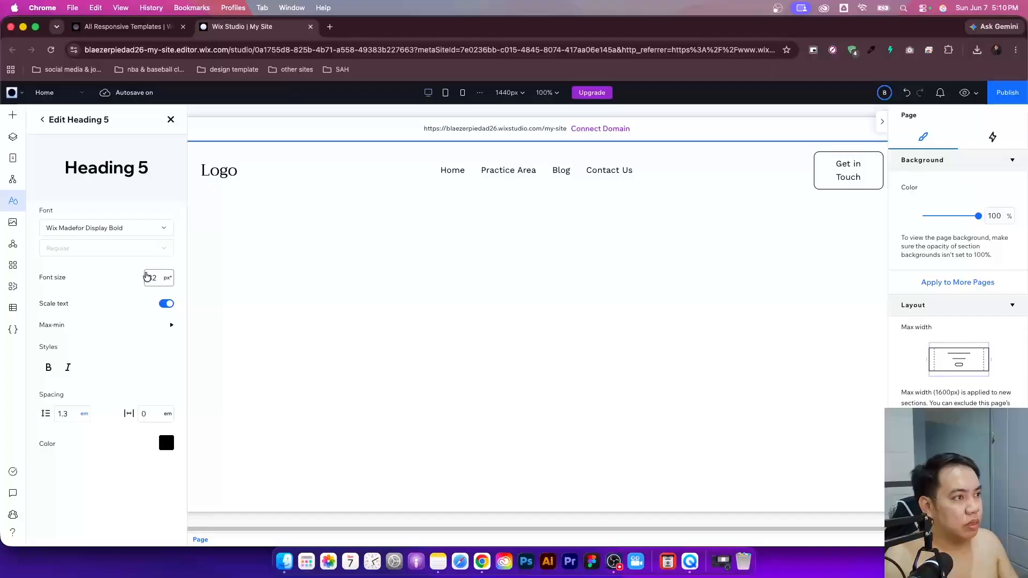
left_click(131, 235)
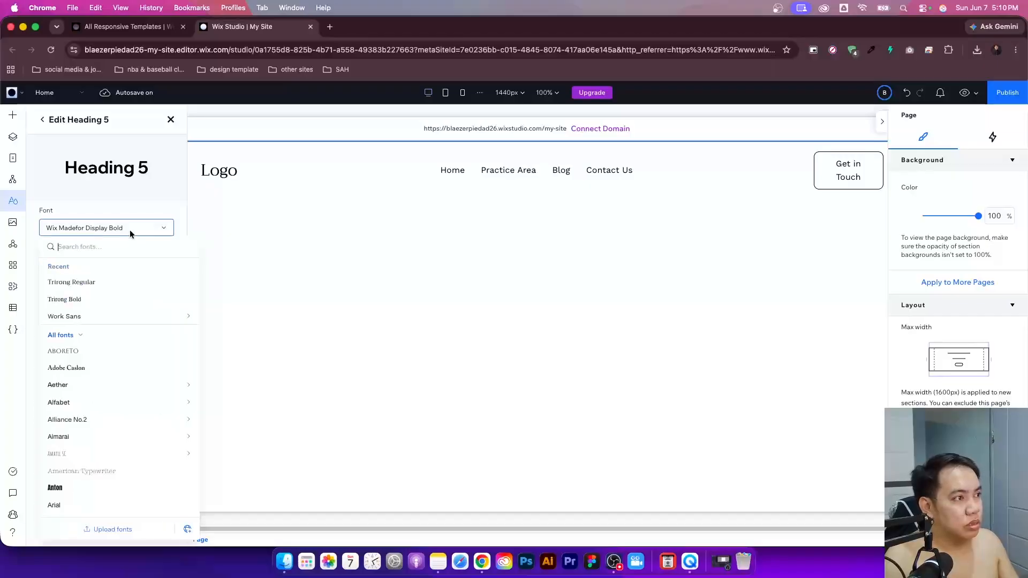
left_click(100, 285)
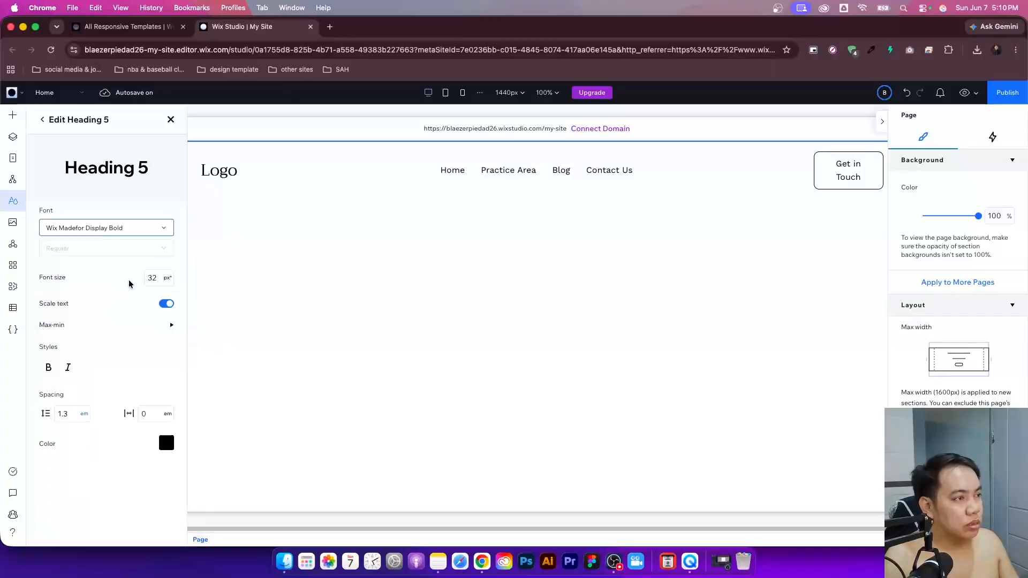
left_click(162, 281)
type("25")
key("Return")
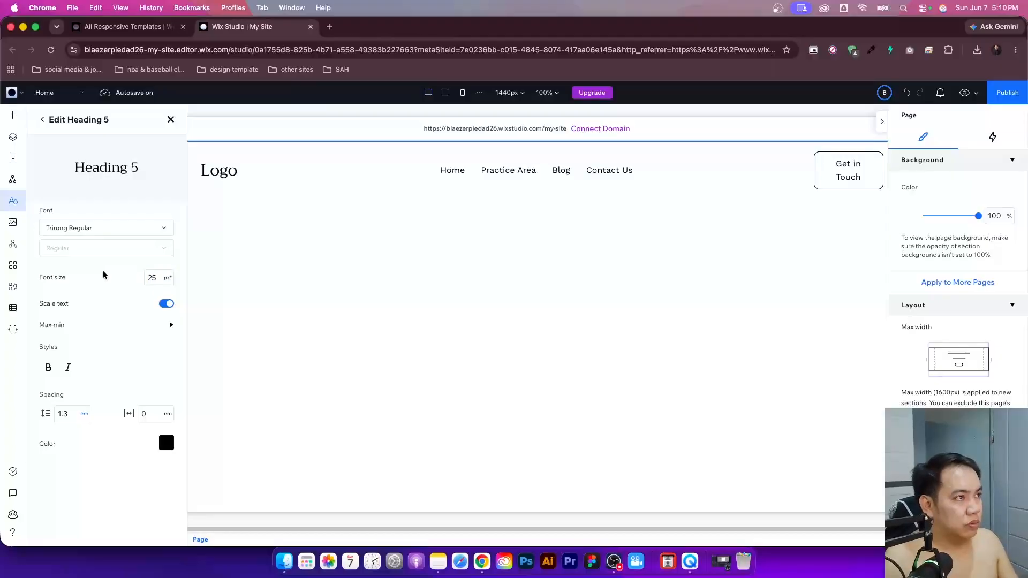
left_click(42, 120)
- Set the Heading 6 text style to Trirong Regular at 20 px and return to the text styles
mouse_move(121, 404)
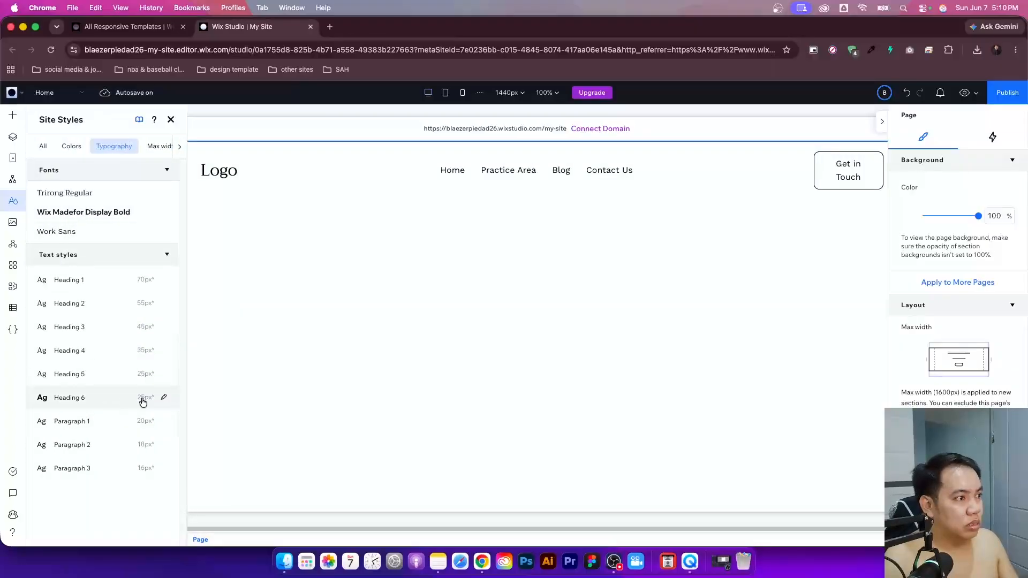
left_click(163, 398)
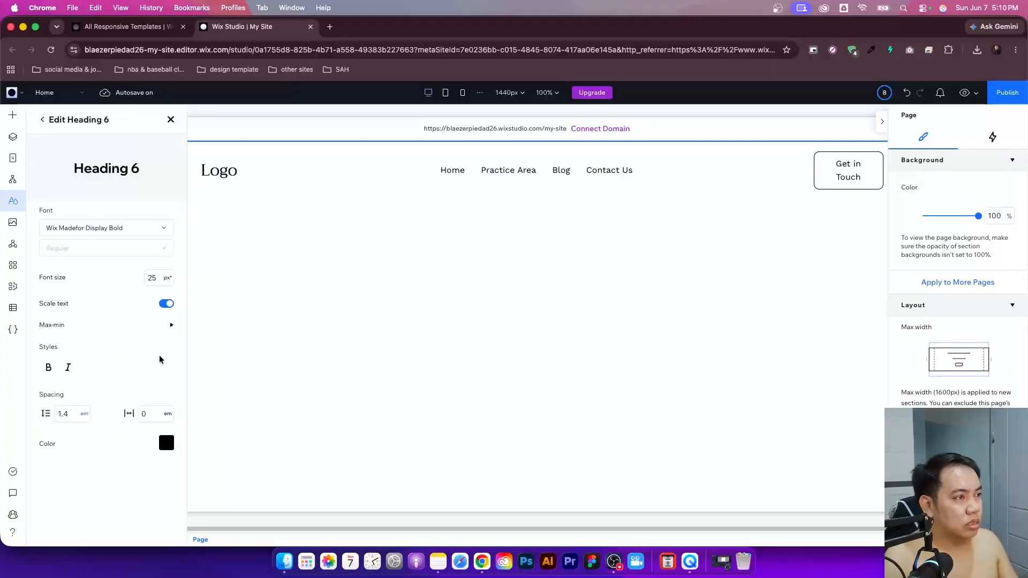
left_click(98, 227)
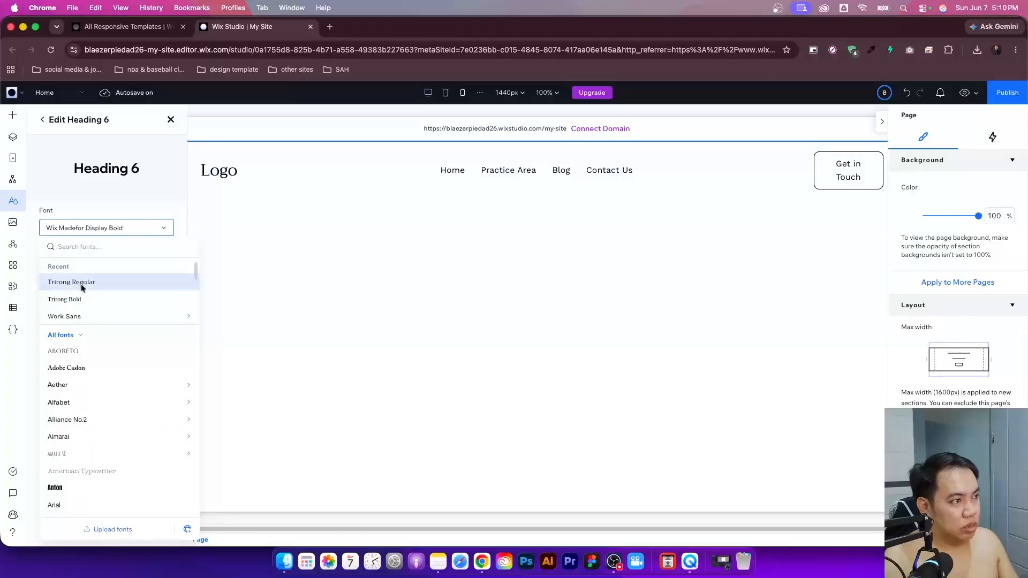
left_click(82, 282)
left_click(162, 277)
type("20")
key("Return")
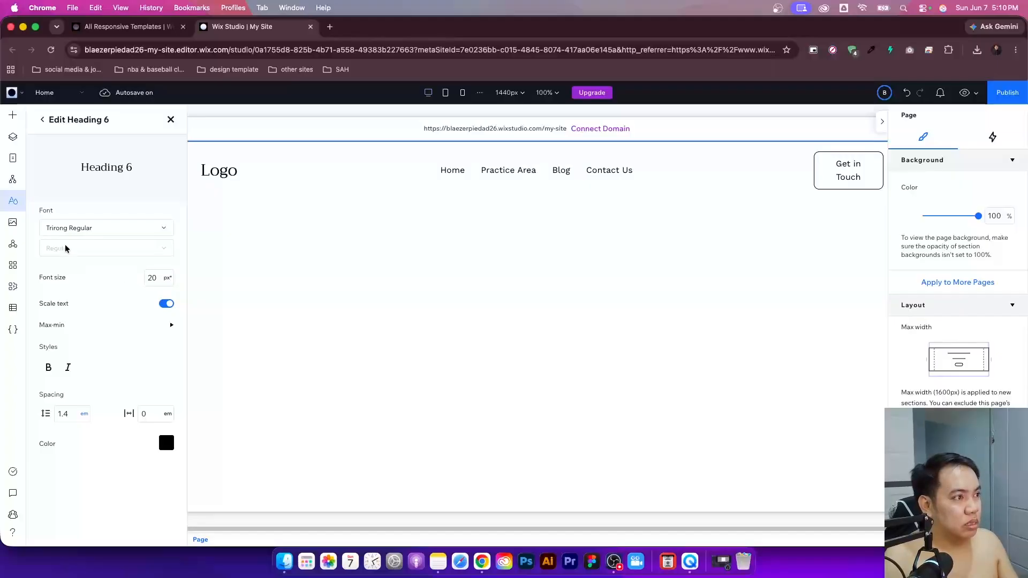
left_click(43, 119)
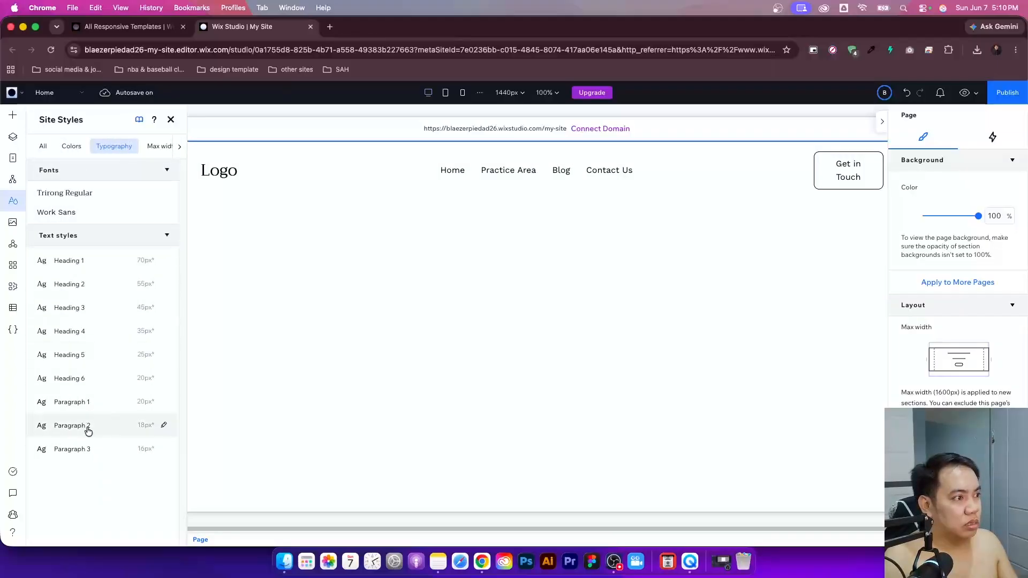
- Set the Paragraph 1 text style's font size to 16 px and return to the text styles
left_click(163, 403)
left_click(120, 234)
left_click(119, 231)
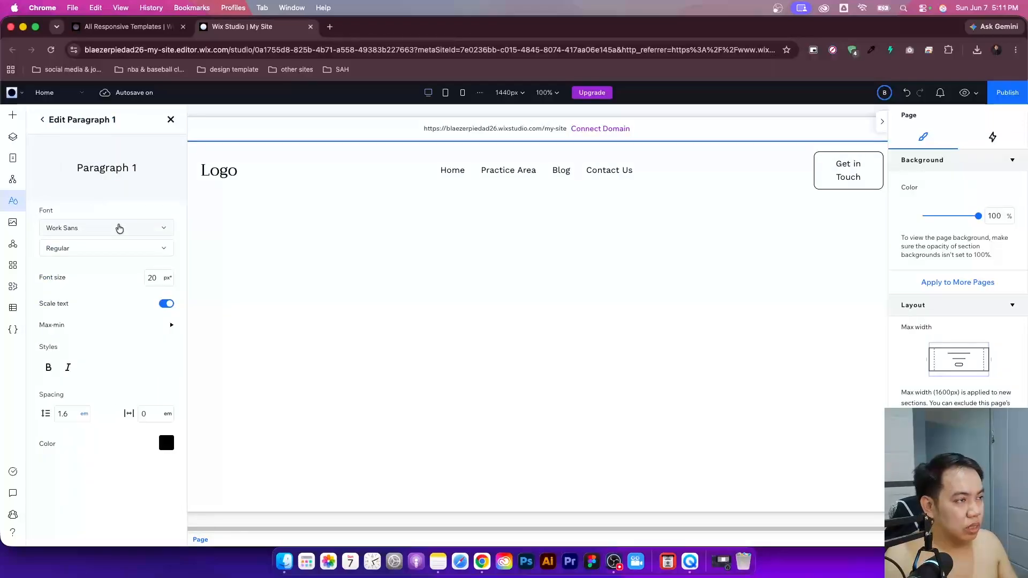
double_click(155, 277)
type("16")
key("Return")
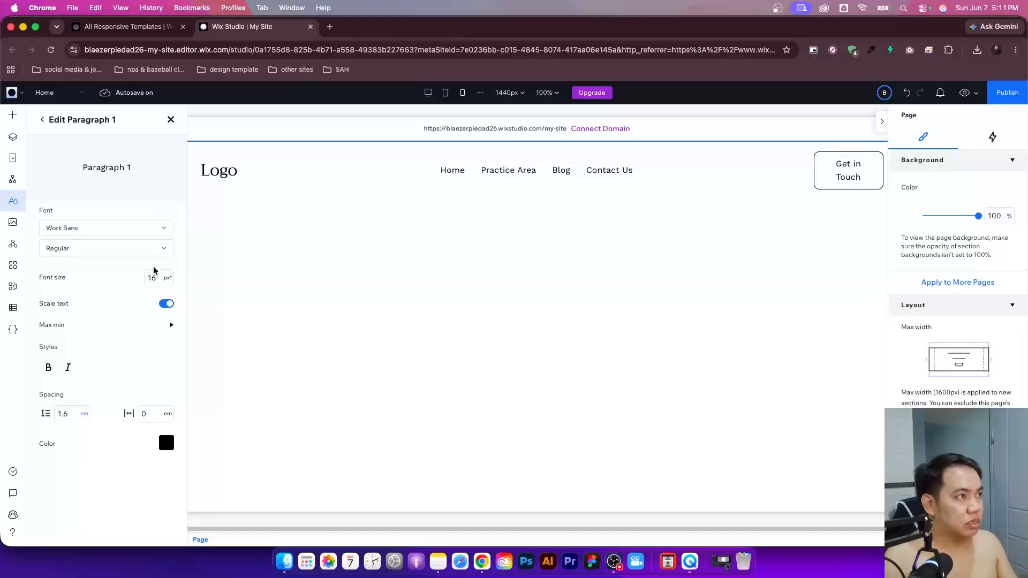
left_click(40, 123)
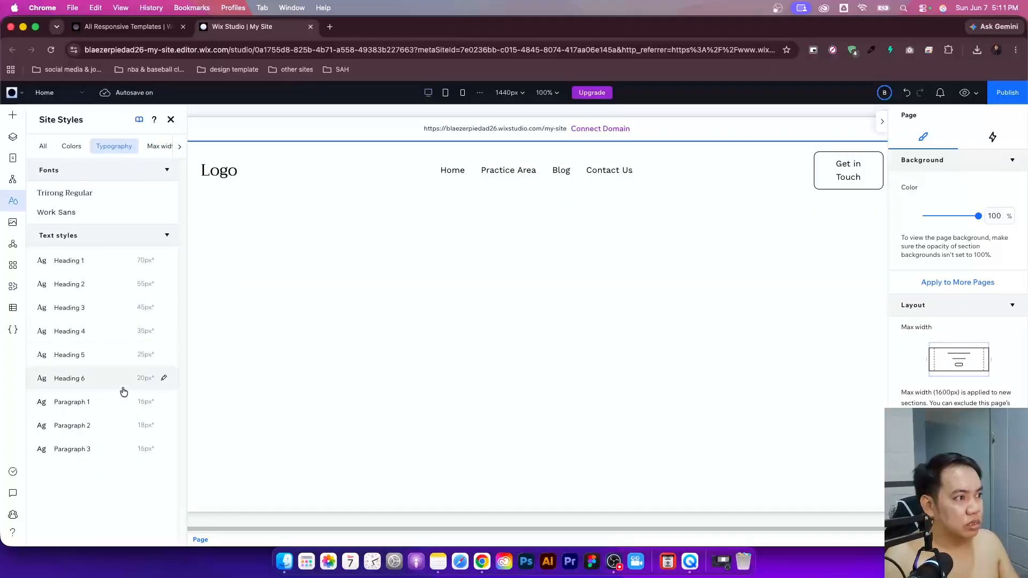
left_click(163, 404)
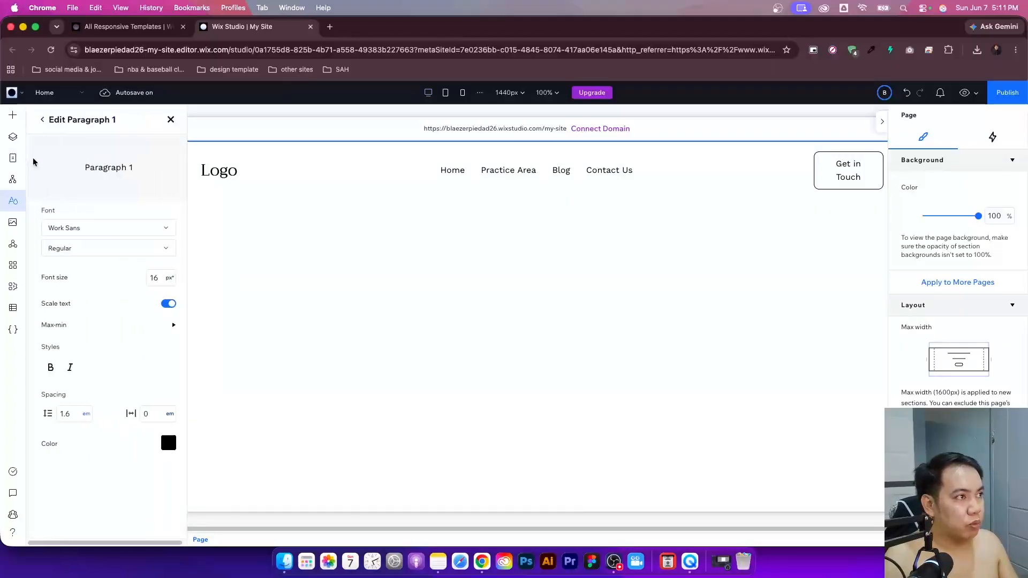
left_click(40, 123)
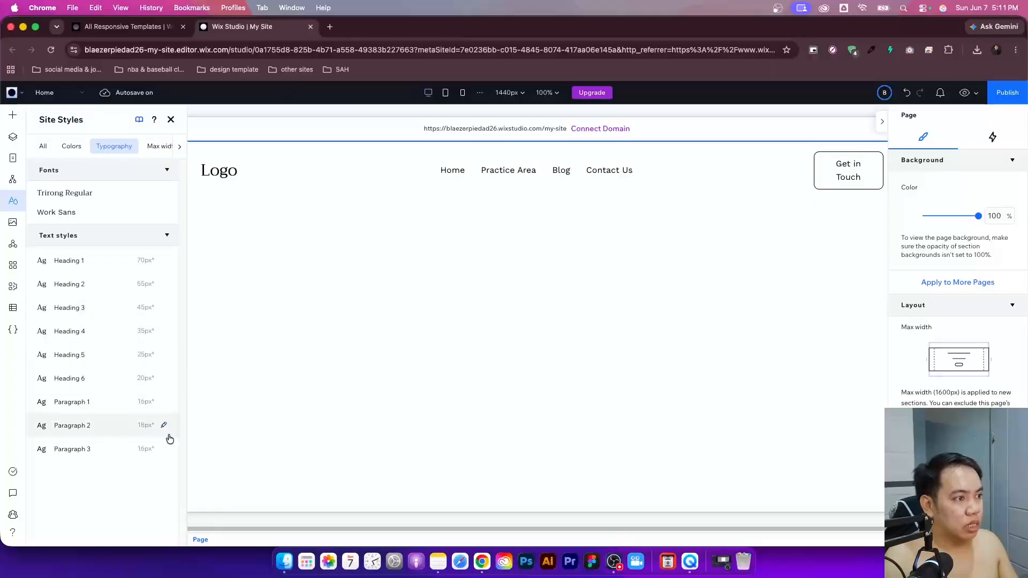
- Set the Paragraph 2 text style's font size to 14 px and return to the text styles
left_click(161, 424)
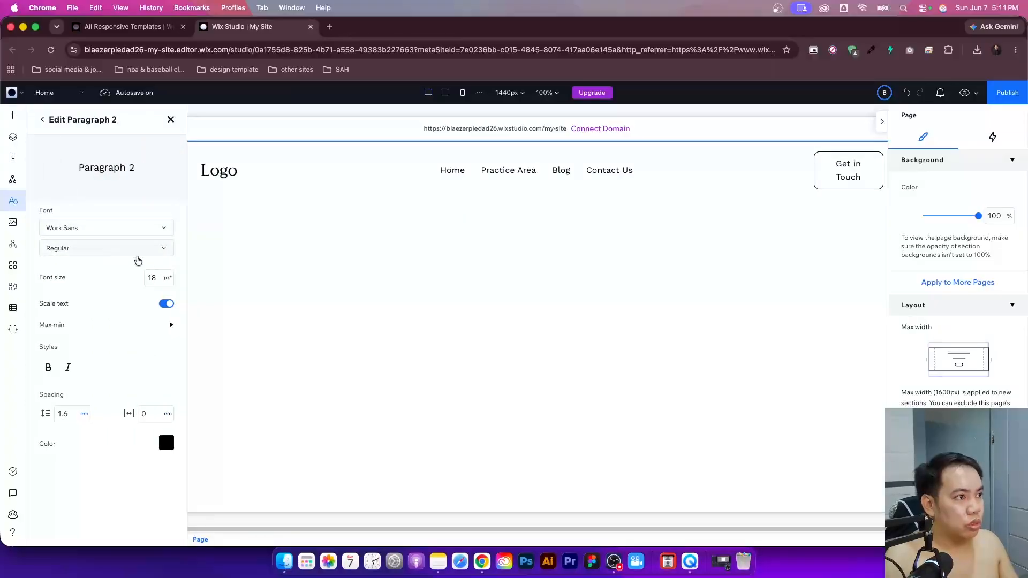
type("14")
key("Return")
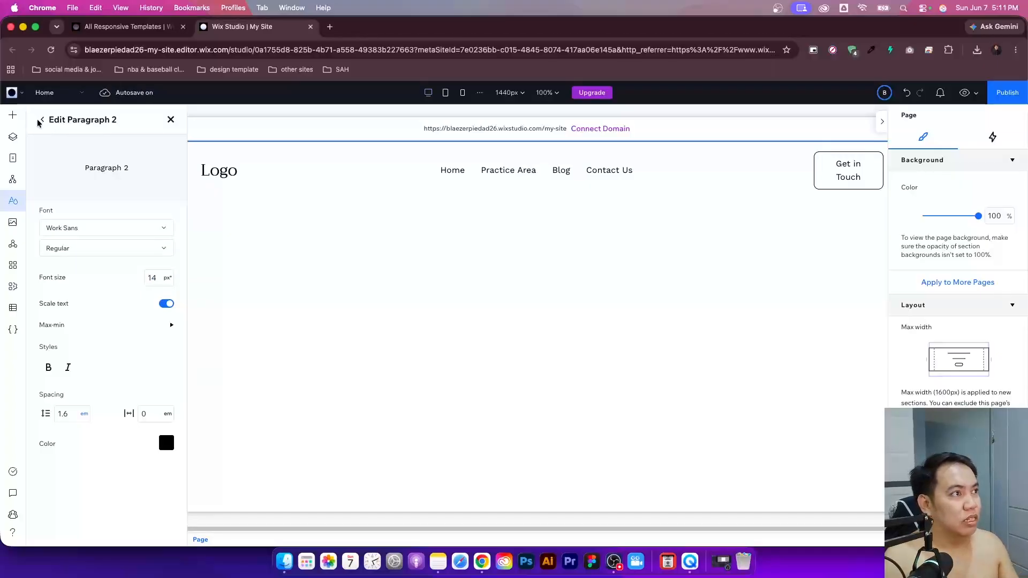
left_click(40, 121)
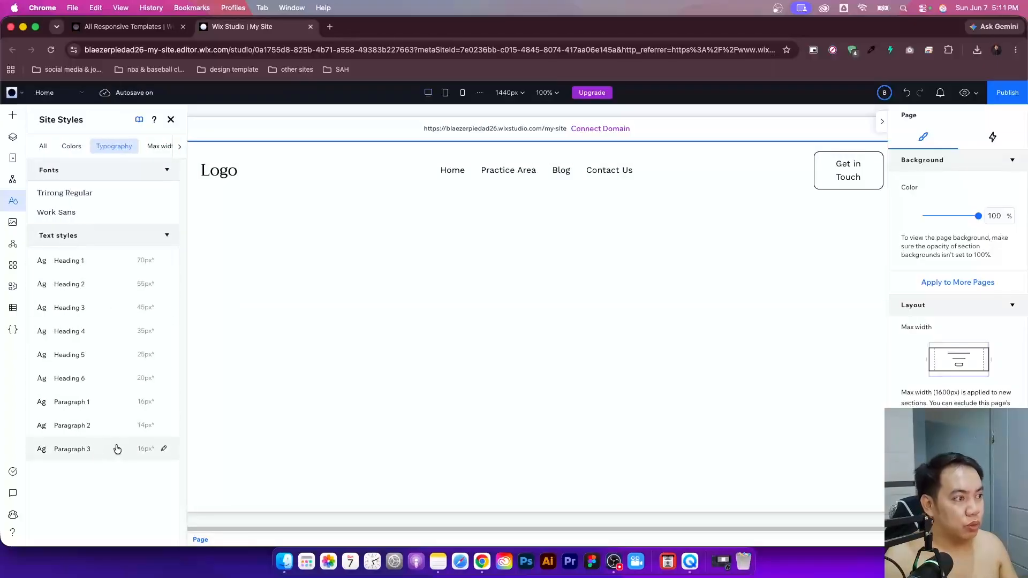
- Set the Paragraph 3 text style's font size to 12 px and return to the text styles
left_click(164, 449)
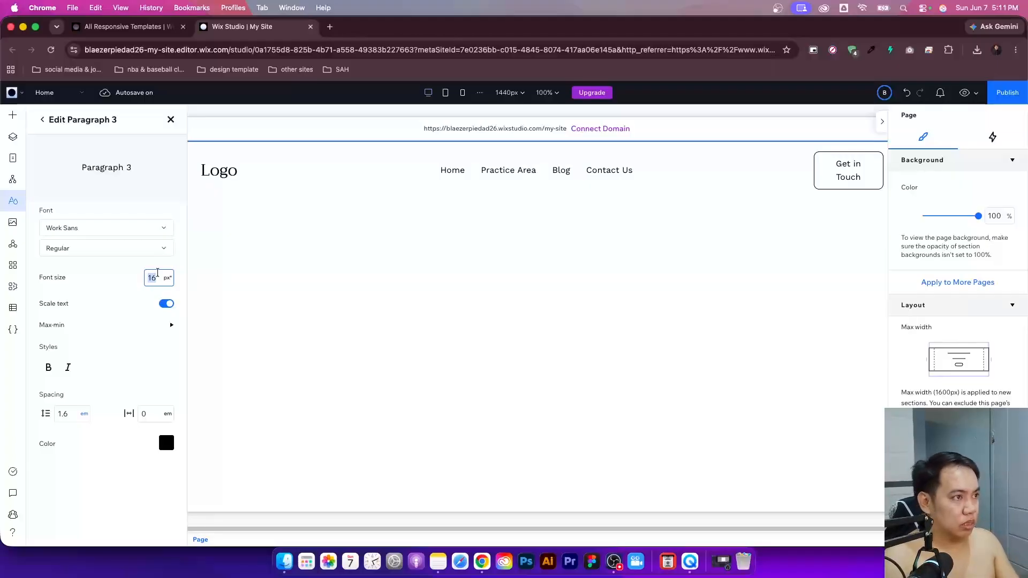
type("12")
key("Return")
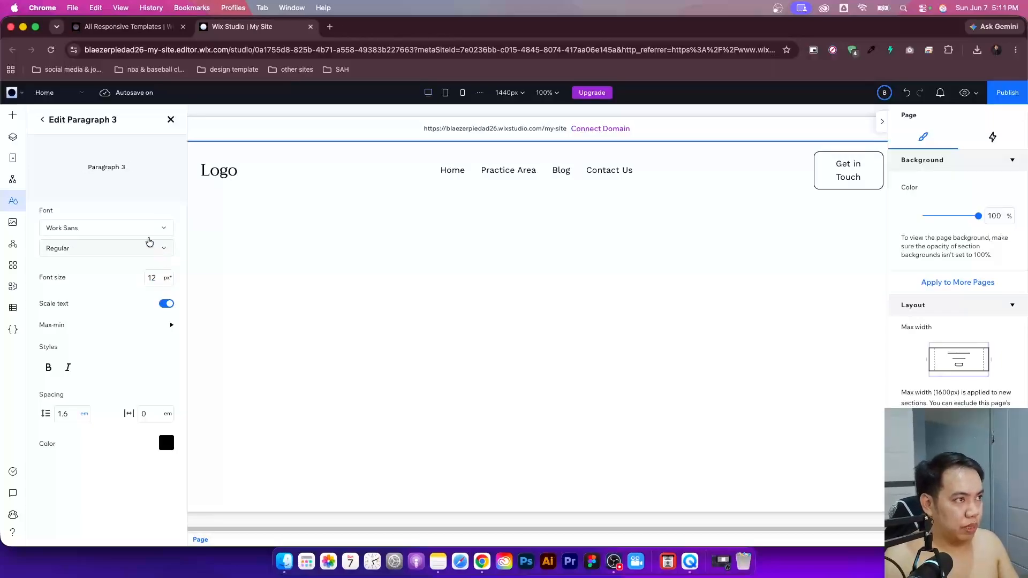
left_click(127, 223)
left_click(127, 213)
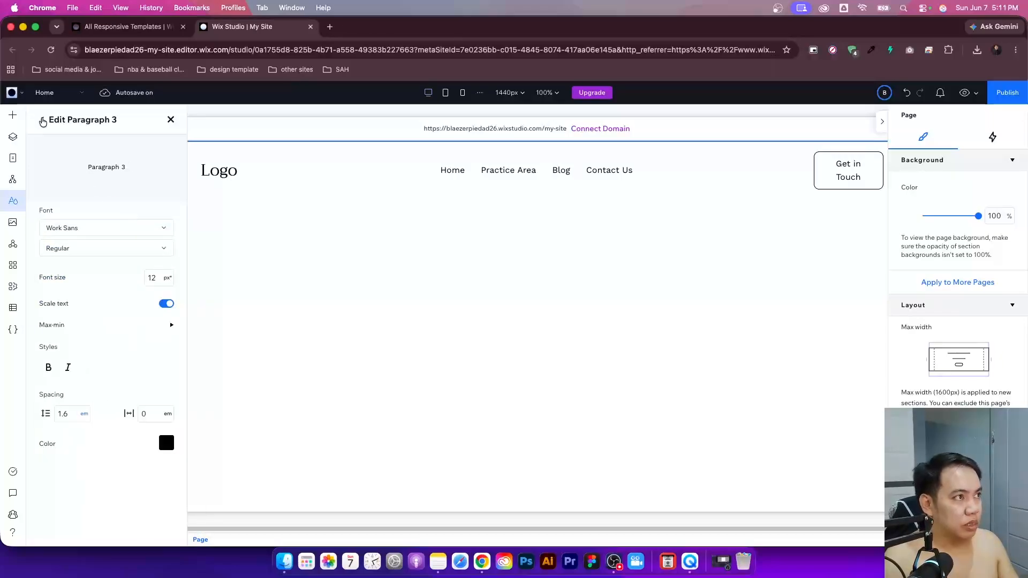
left_click(42, 120)
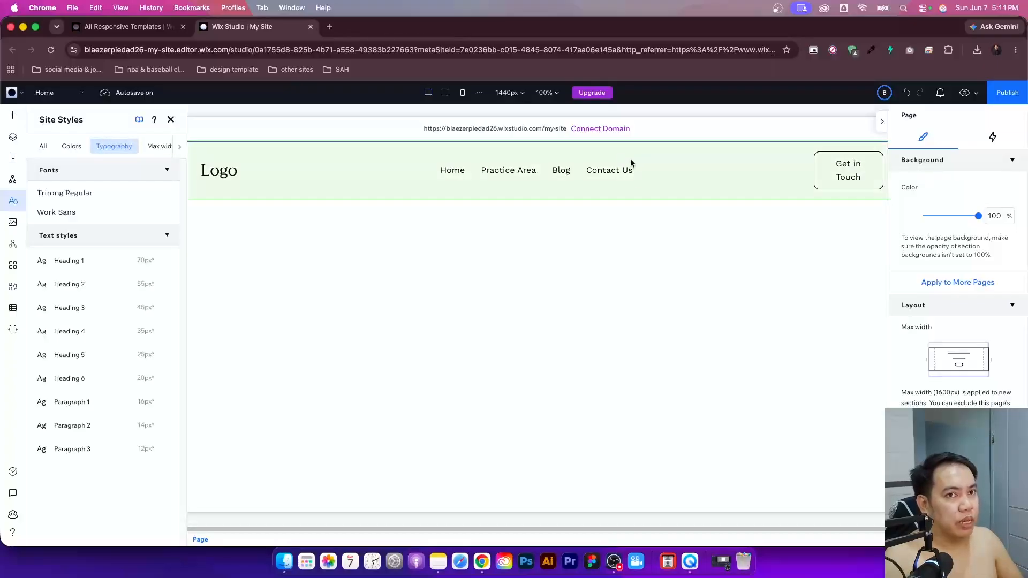
- Try widening the header's Get in Touch button to about 182 px, and undo the resize
left_click(830, 176)
left_click(830, 175)
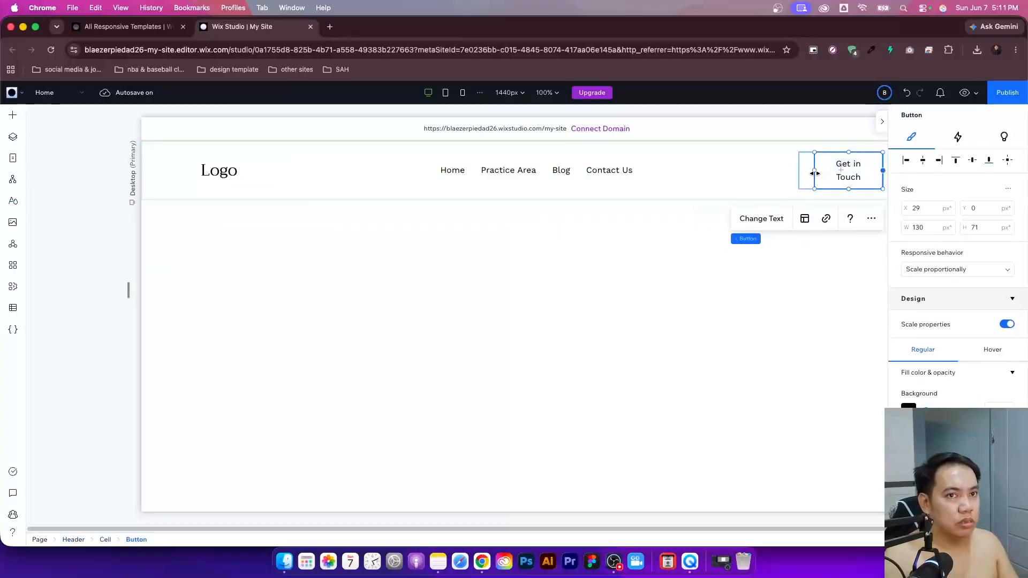
left_click_drag(815, 173, 787, 172)
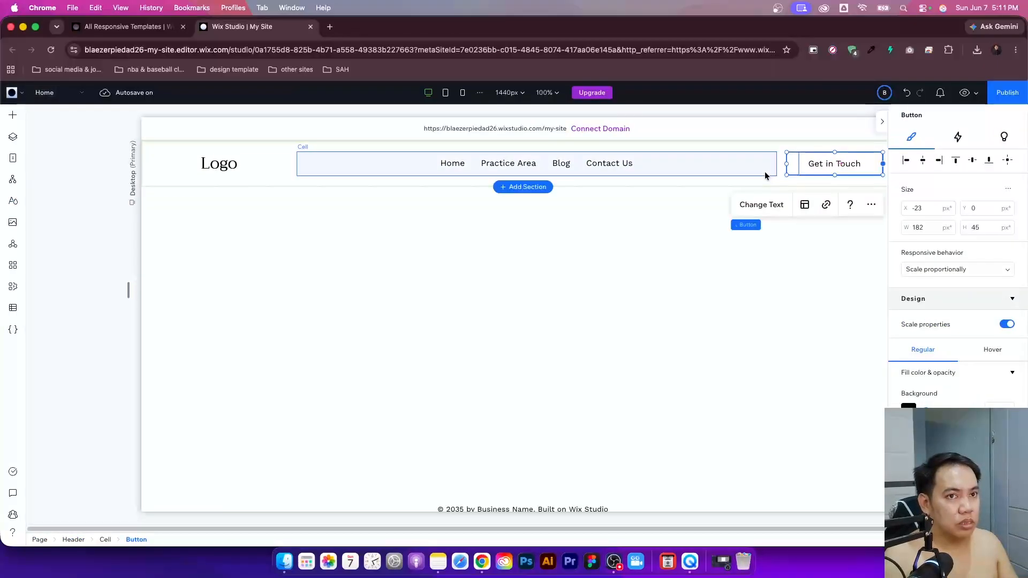
key("super+z")
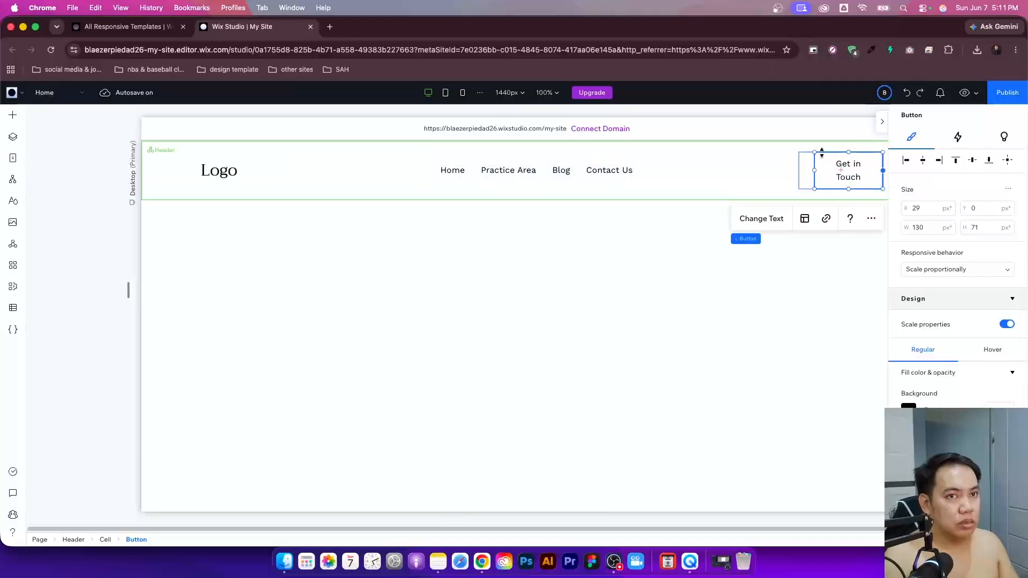
- Widen the header cell holding the Get in Touch button and resize the button to about 155 px wide and 45 px high
left_click(797, 174)
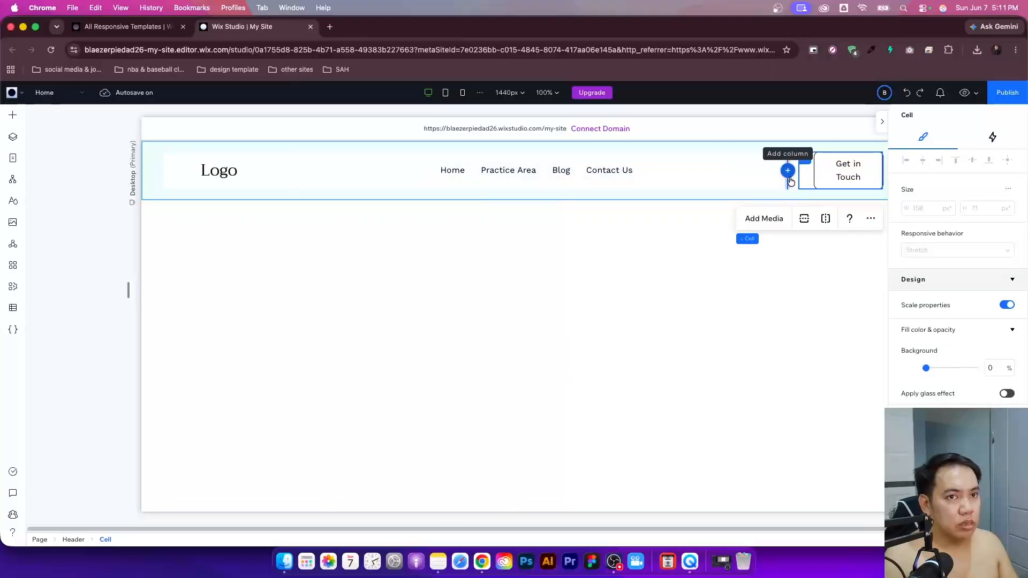
left_click(789, 176)
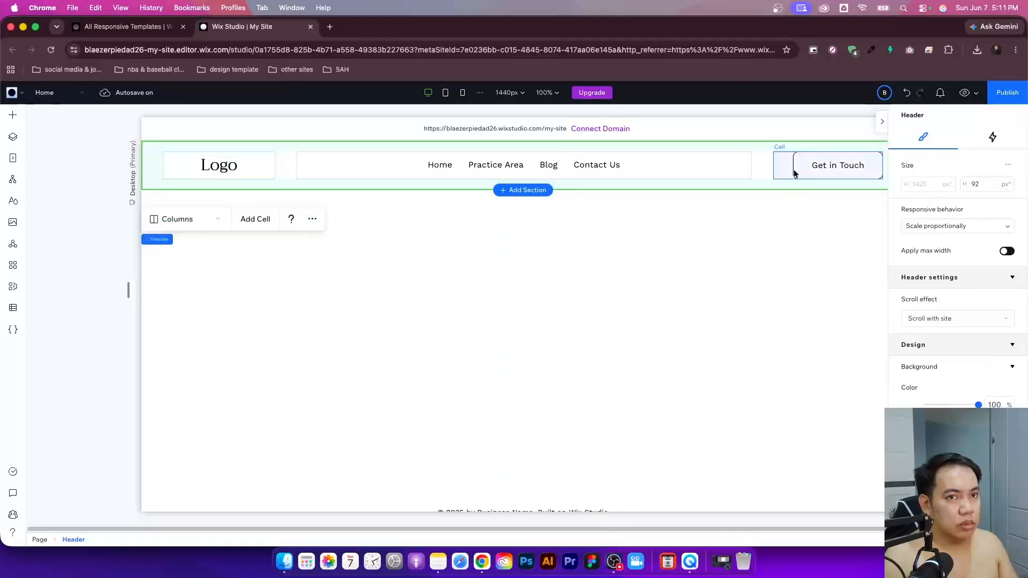
left_click(835, 163)
left_click(835, 163)
left_click(983, 226)
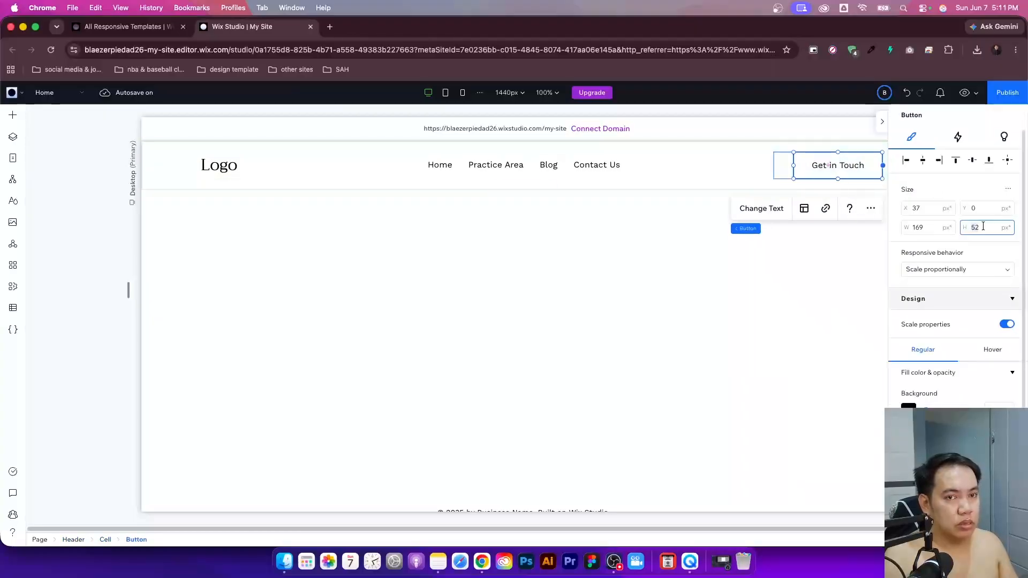
key("BackSpace")
key("BackSpace")
type("45")
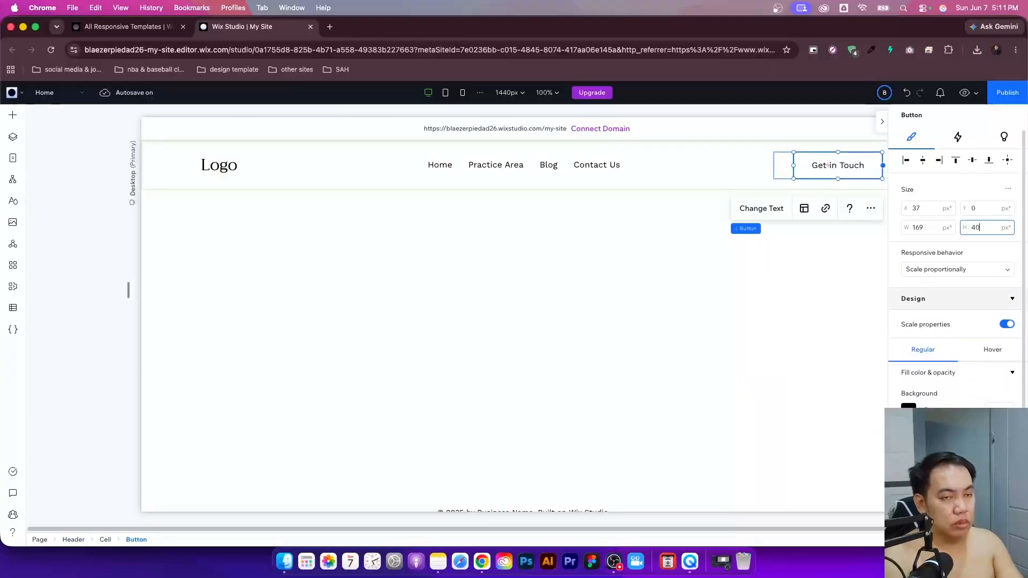
key("Return")
left_click_drag(794, 163, 801, 163)
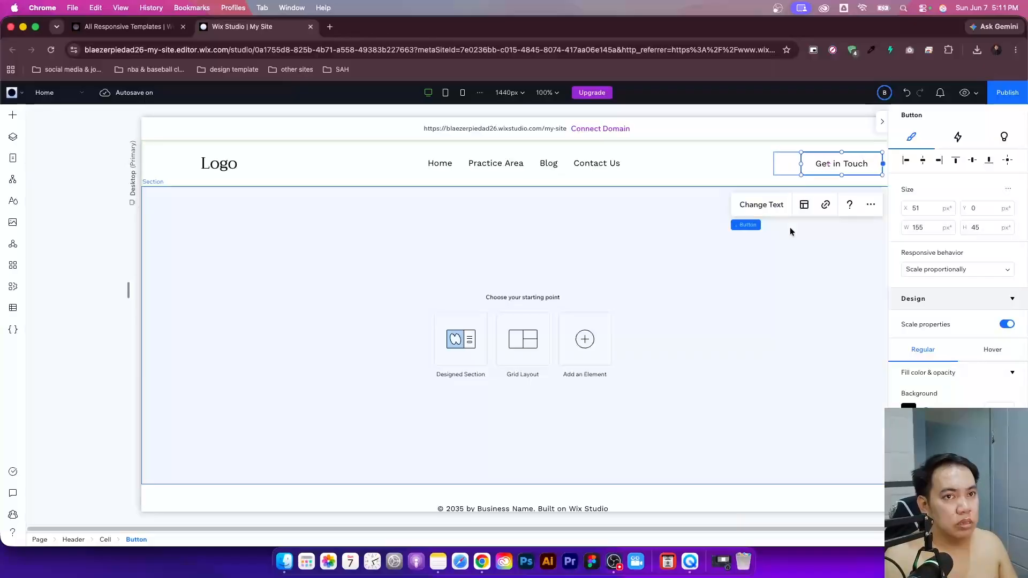
left_click(489, 242)
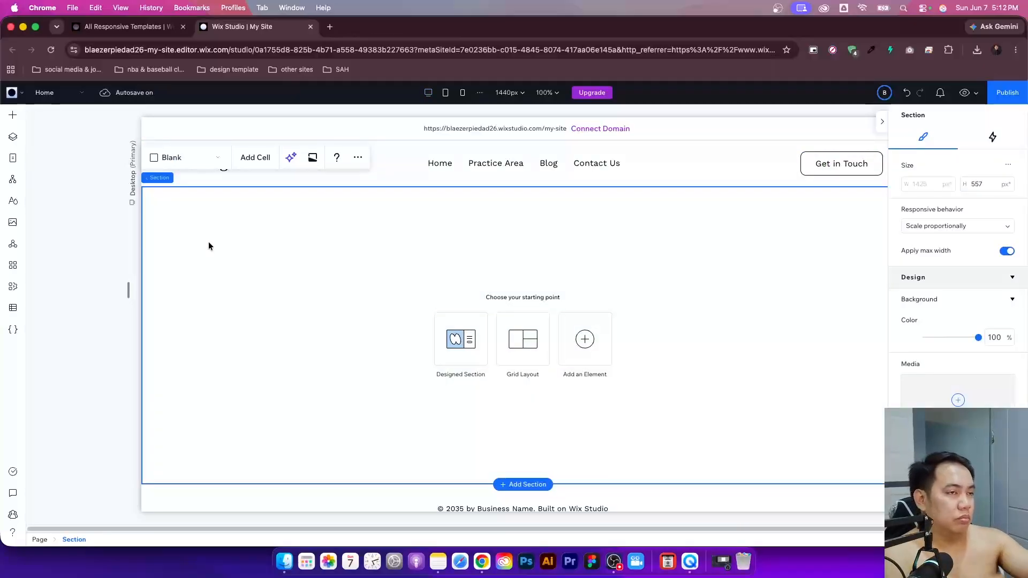
left_click(88, 206)
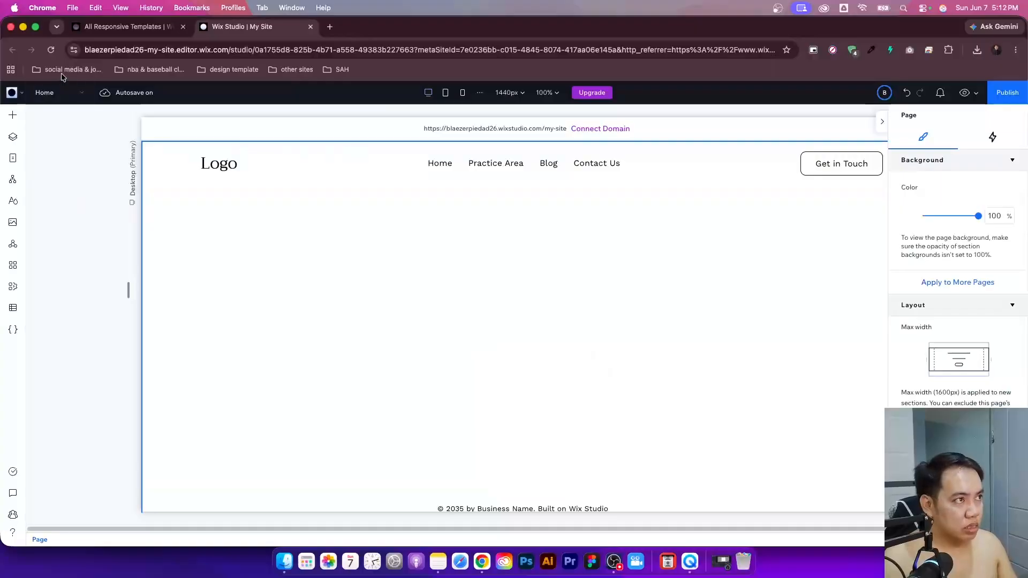
left_click(68, 98)
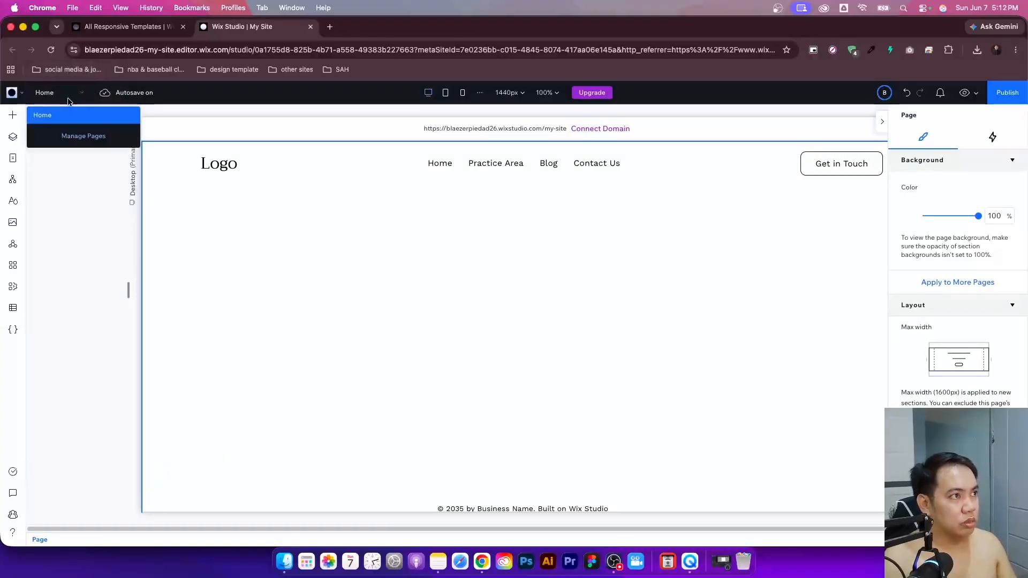
left_click(76, 191)
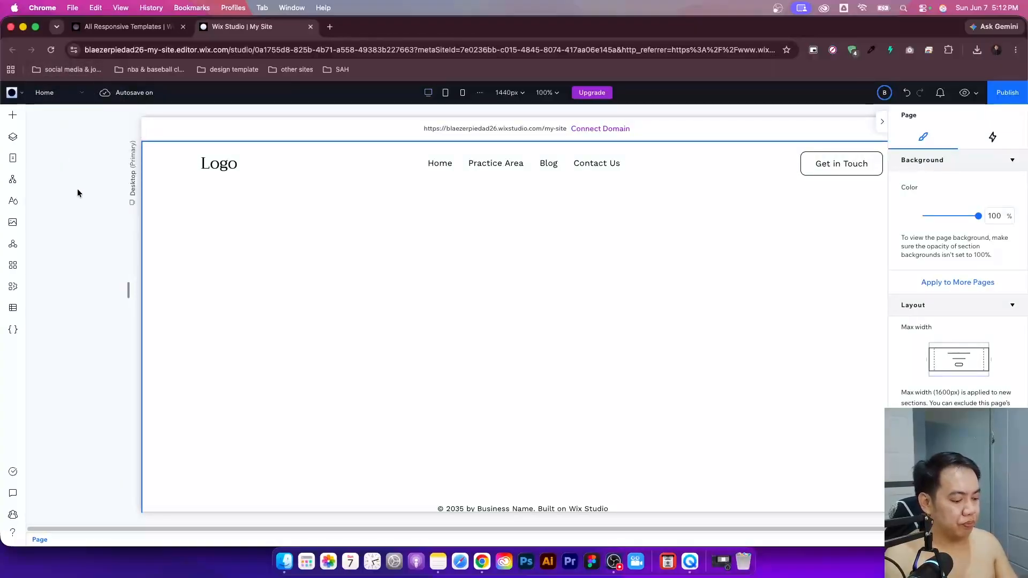
- Hide the browser's bookmarks bar and open the site styles overview
key("super+shift+b")
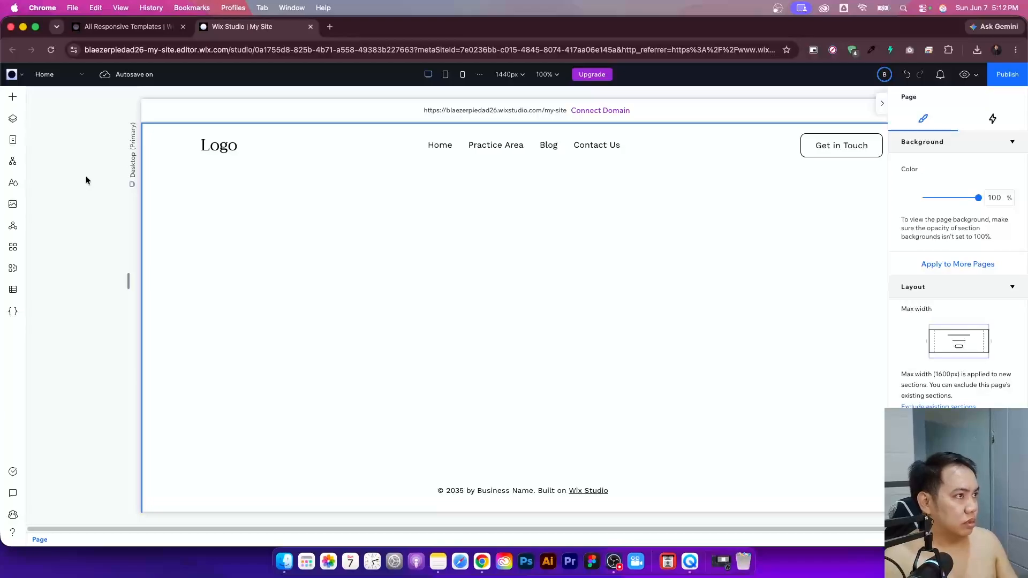
left_click(15, 183)
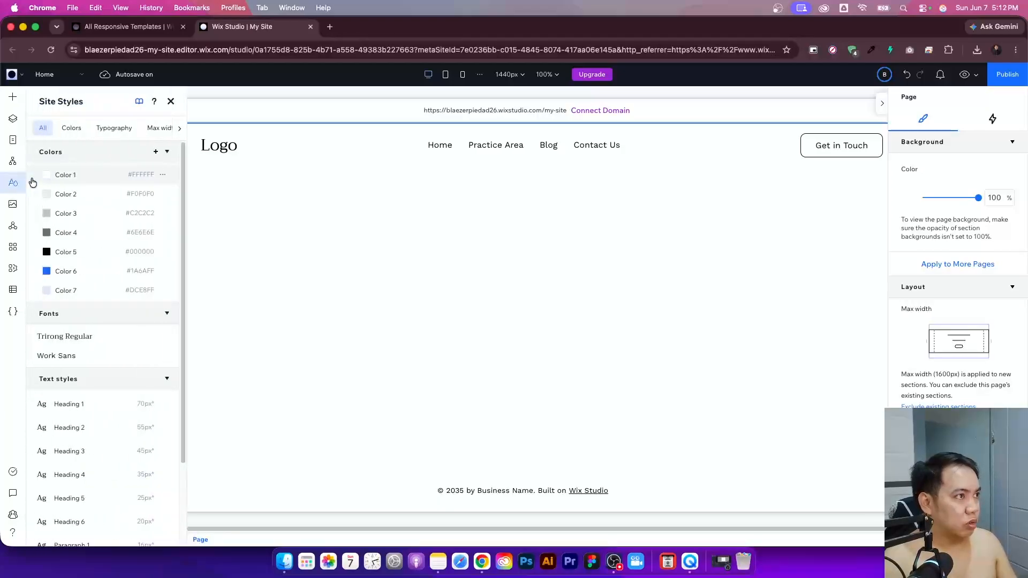
- Change theme Color 6 in the site styles to hex 06292D
left_click(77, 133)
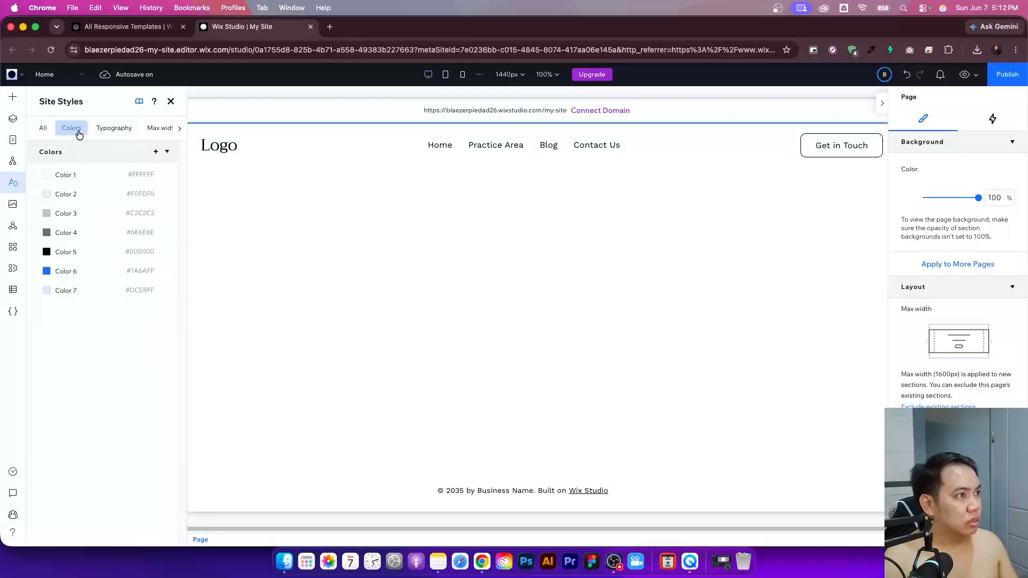
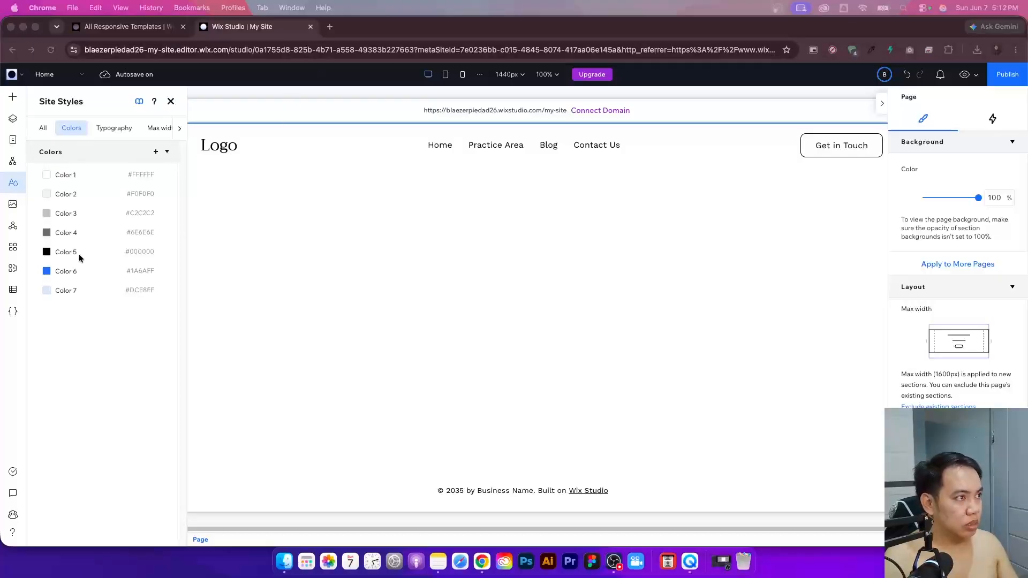
left_click(162, 272)
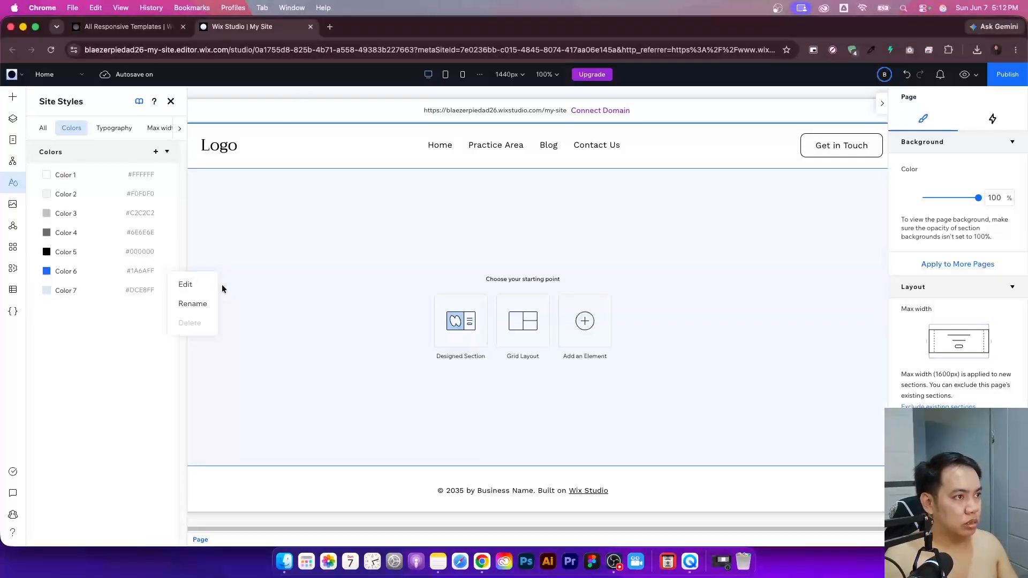
left_click(185, 284)
double_click(270, 435)
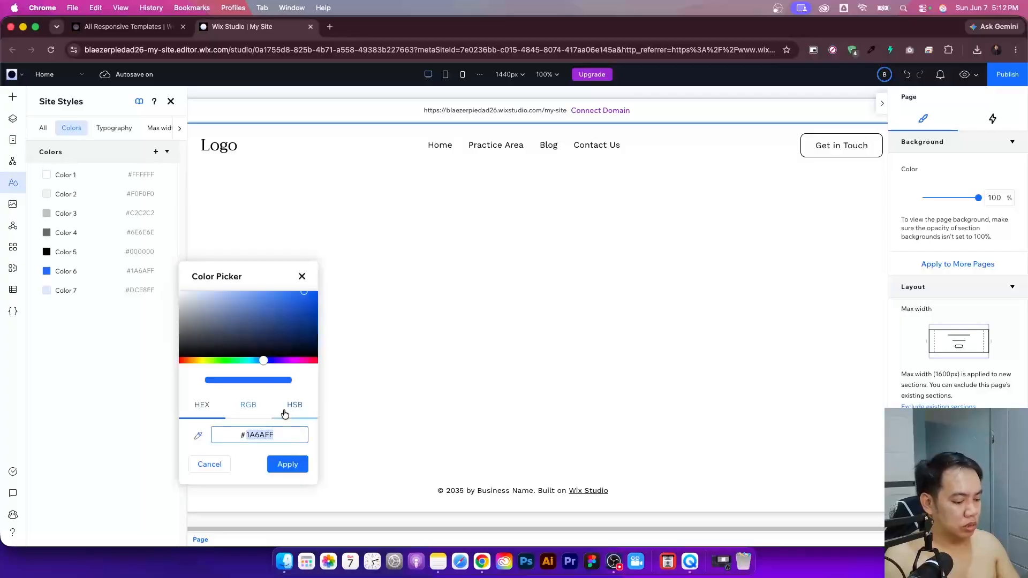
type("06292D")
left_click(279, 459)
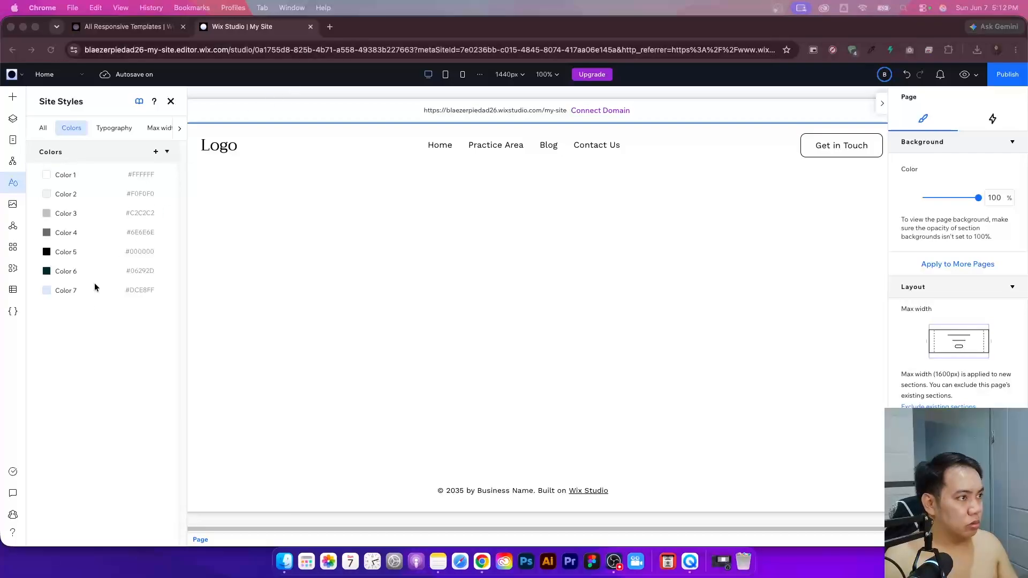
- Change theme Color 7 in the site styles to hex BFA14A
left_click(164, 290)
left_click(208, 304)
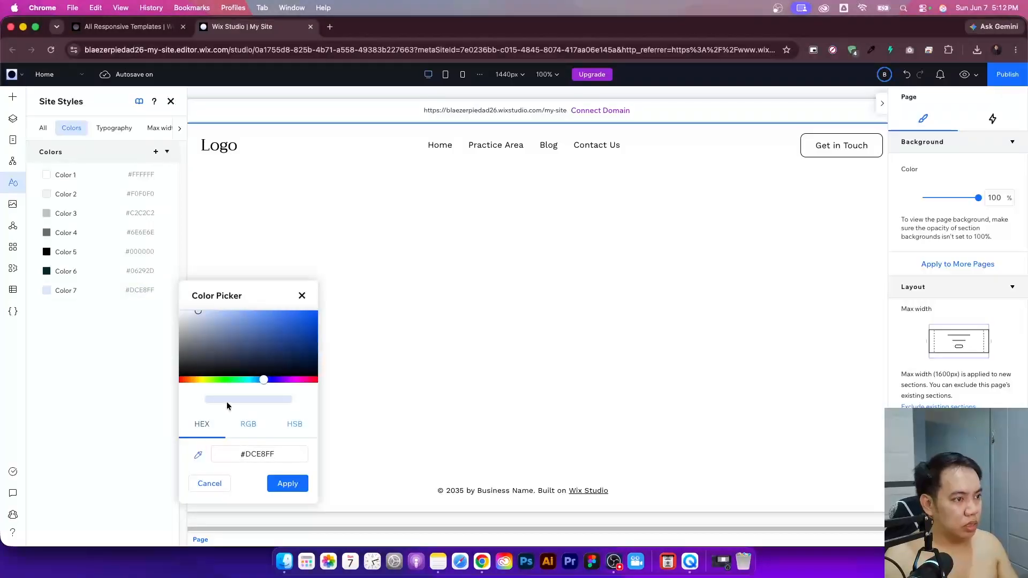
double_click(278, 454)
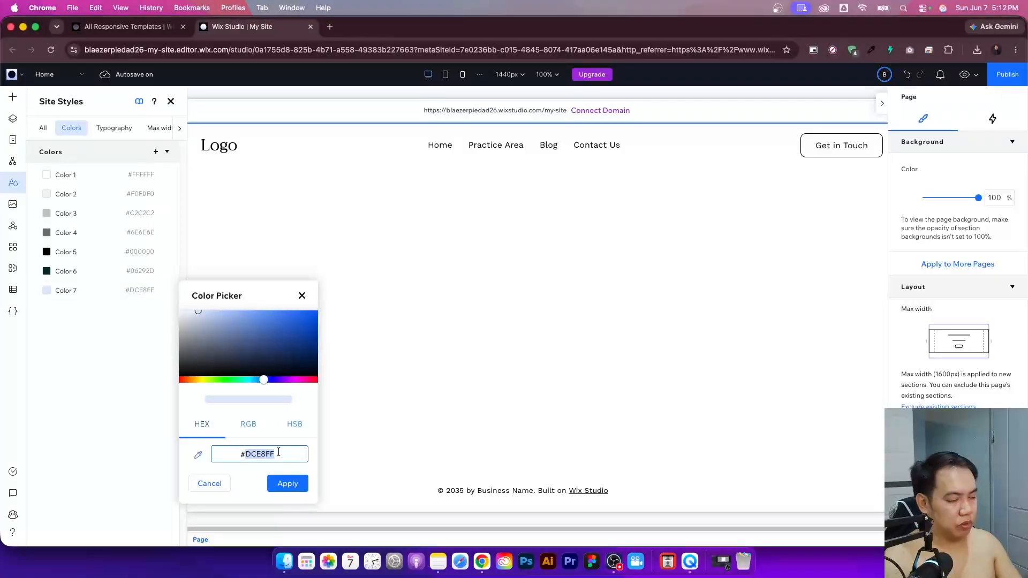
type("BFA14A")
left_click(288, 483)
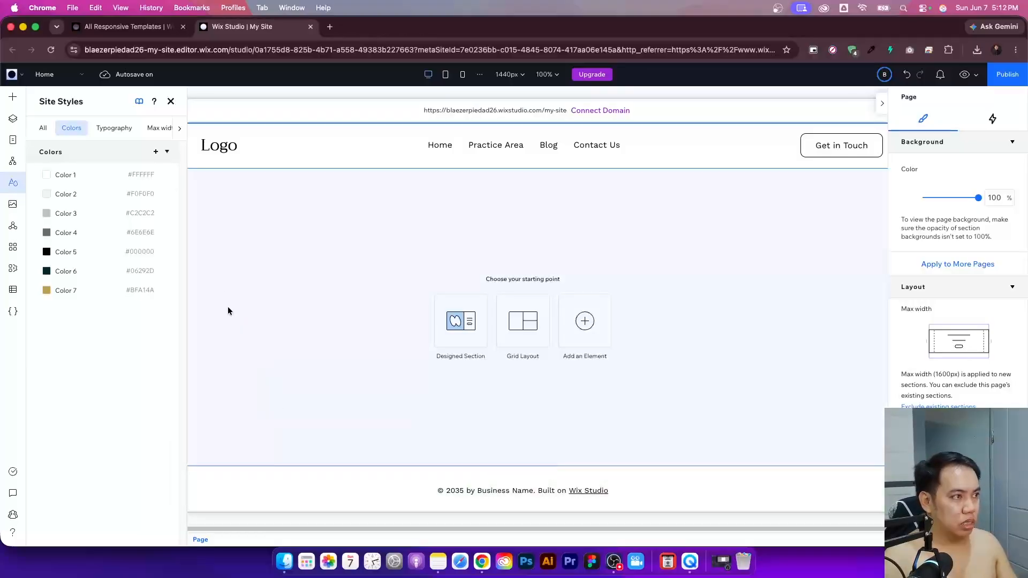
- Set the Paragraph 1 text style's color to theme Color 4 (#6E6E6E) and return to the text styles
left_click(113, 131)
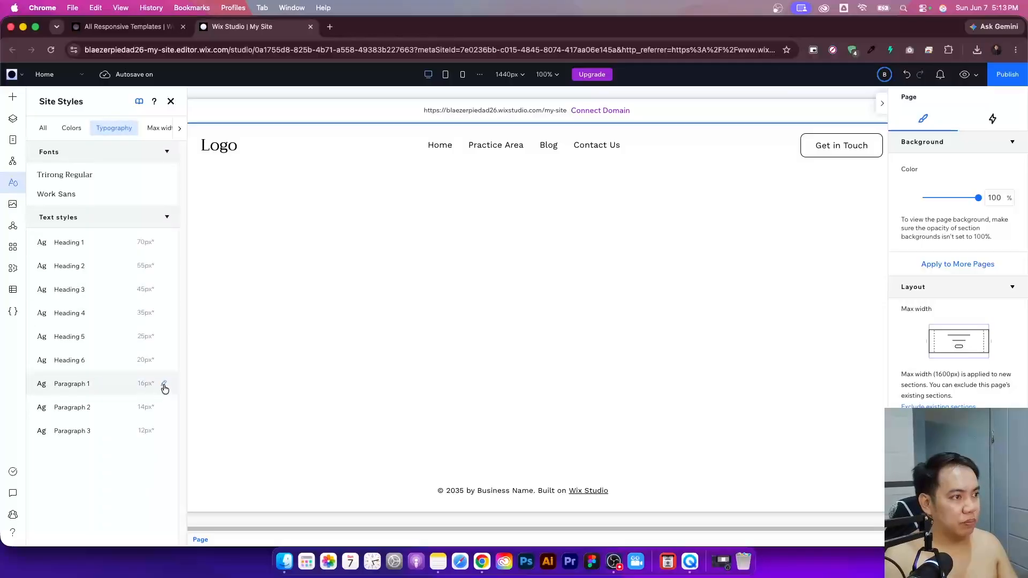
left_click(165, 386)
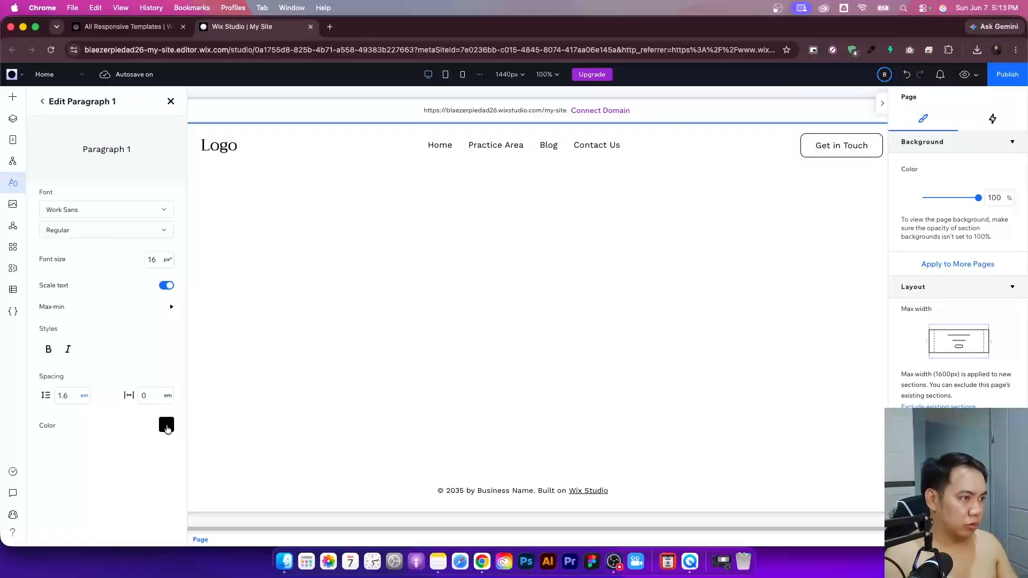
left_click(167, 424)
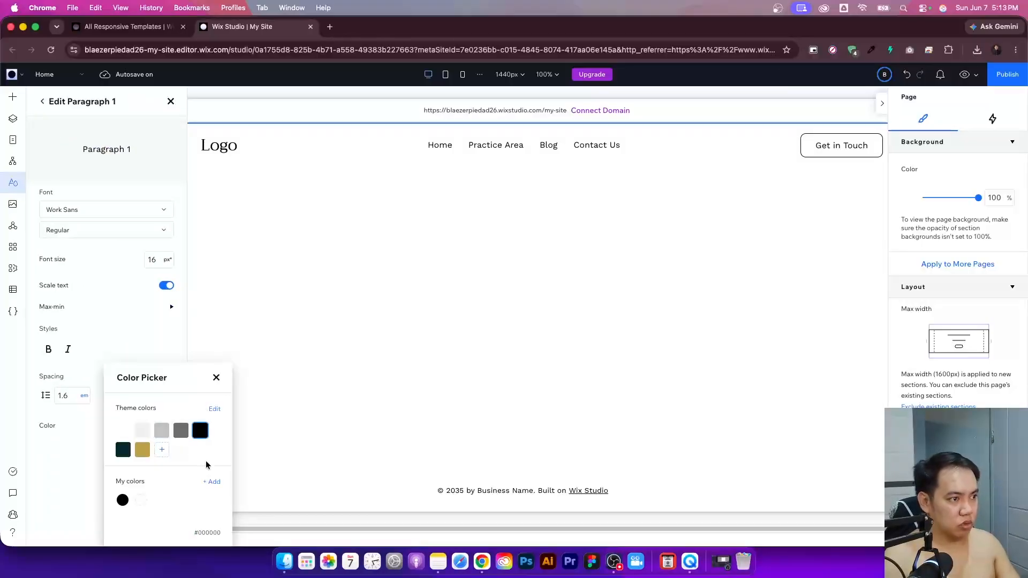
left_click(180, 432)
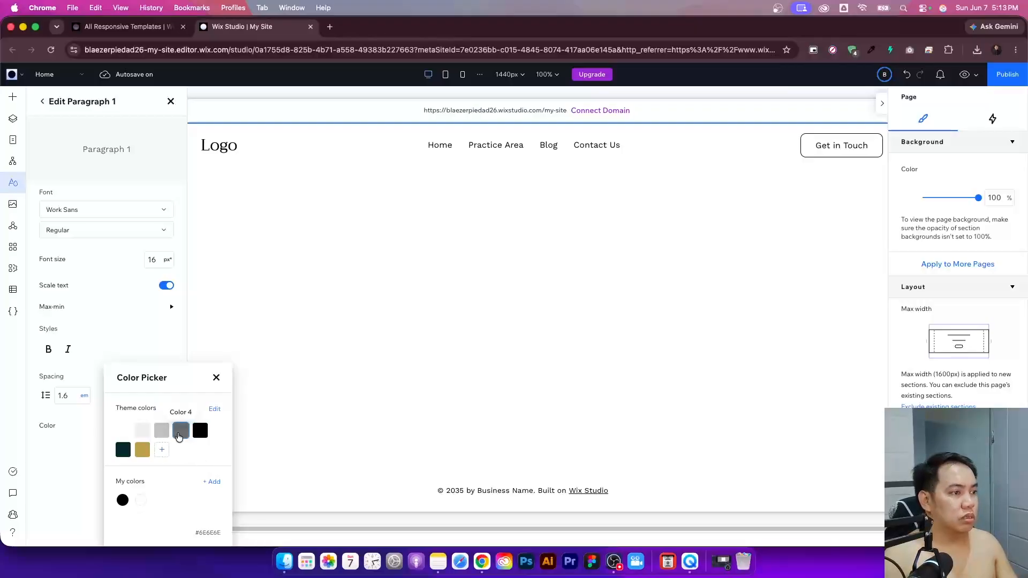
left_click(216, 380)
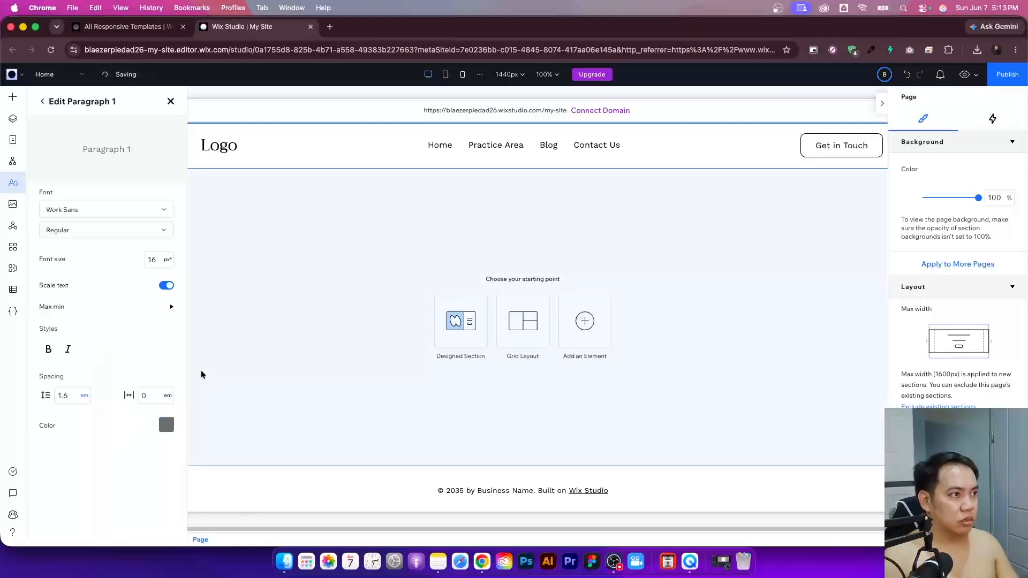
left_click(43, 102)
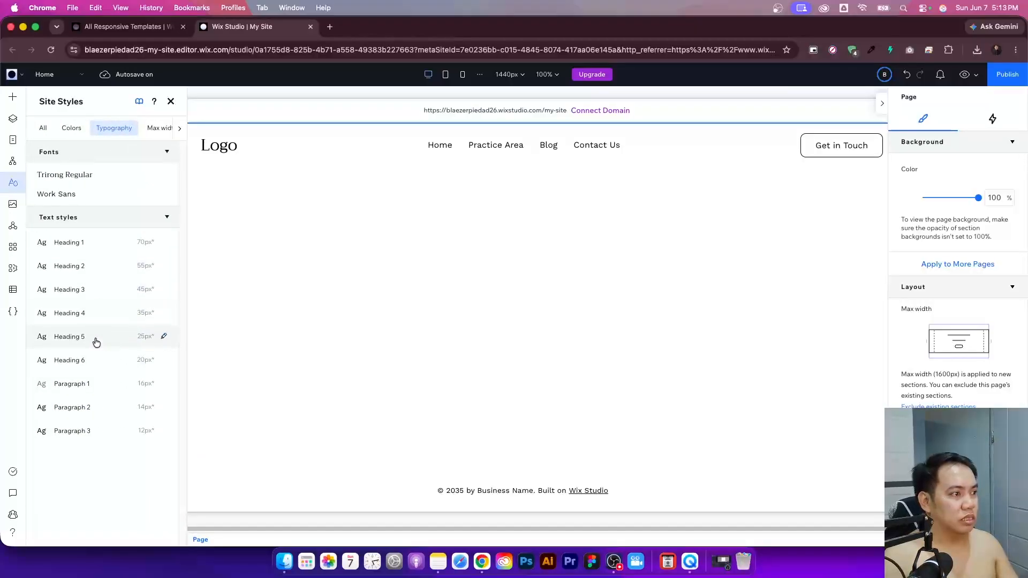
- Set the Paragraph 2 text style's color to the dark grey theme Color 4 and return to the text styles
left_click(162, 407)
left_click(161, 432)
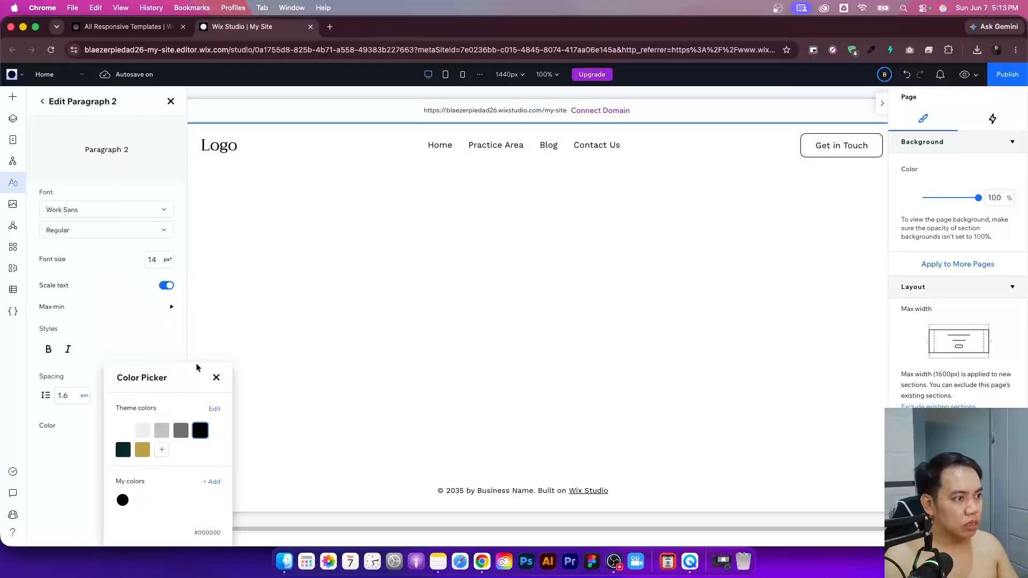
left_click(180, 428)
left_click(218, 378)
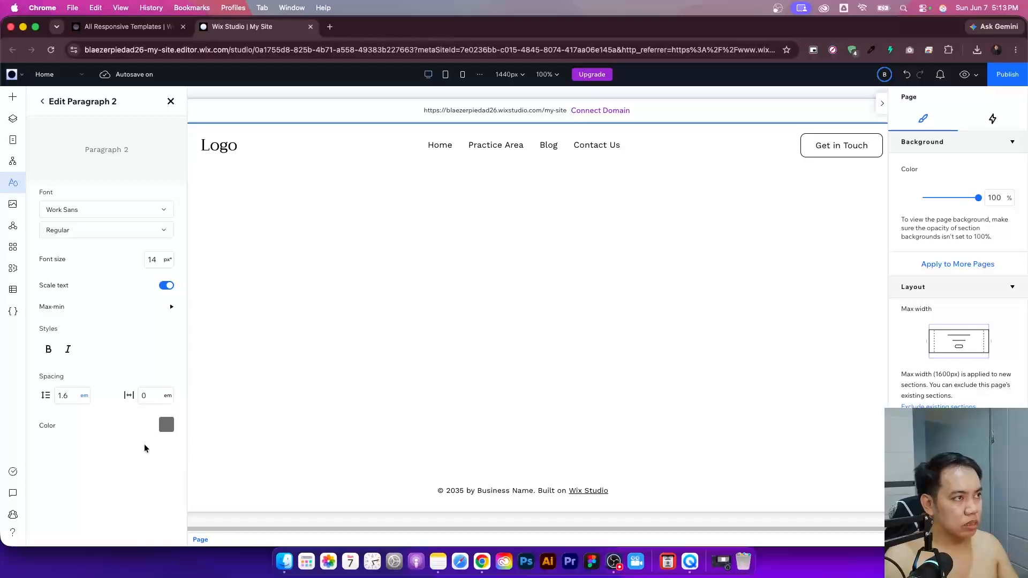
left_click(43, 101)
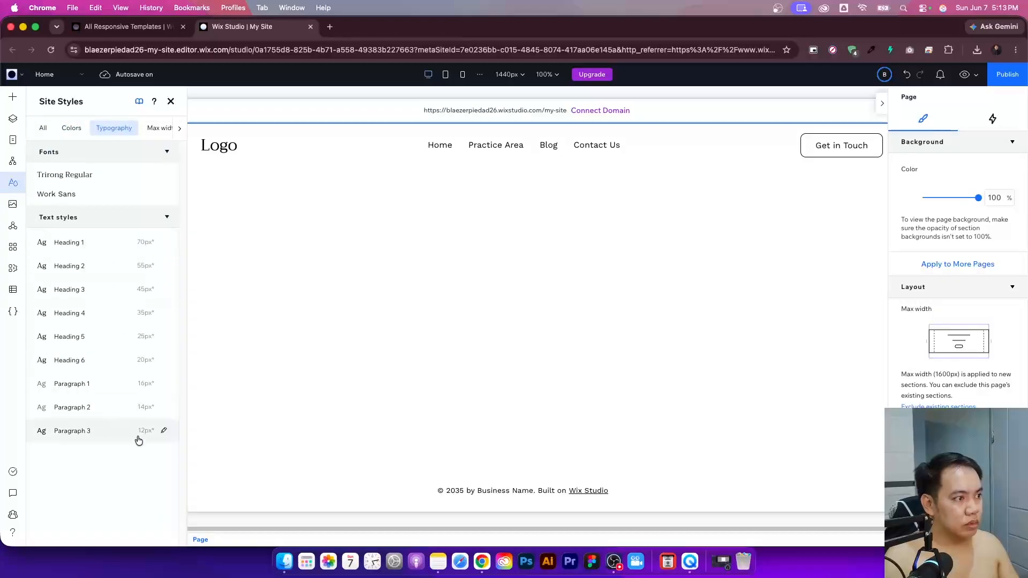
- Recolor the Paragraph 3 text style with the dark grey theme Color 4 and return to the text styles
left_click(163, 431)
left_click(162, 433)
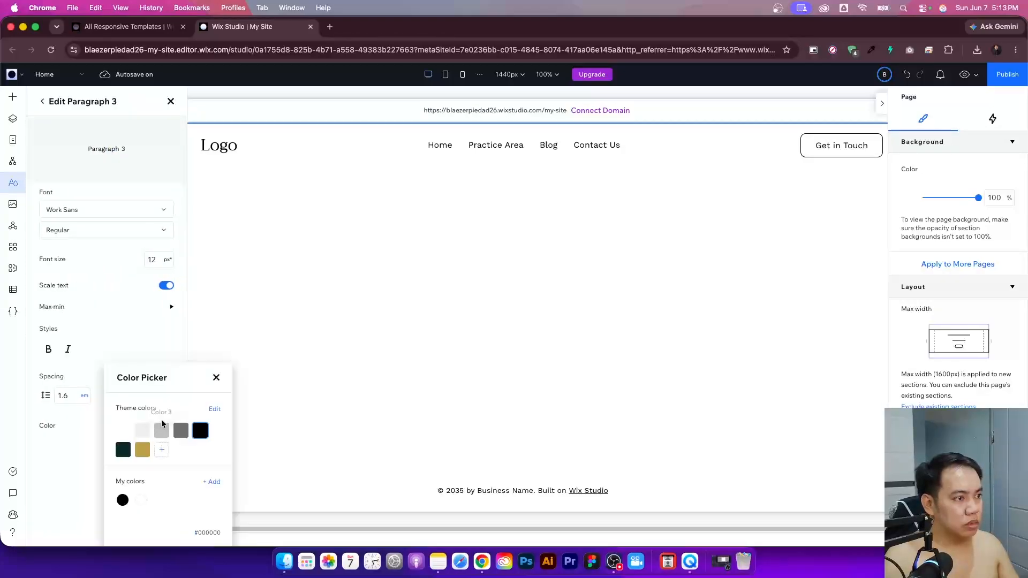
left_click(181, 431)
left_click(216, 378)
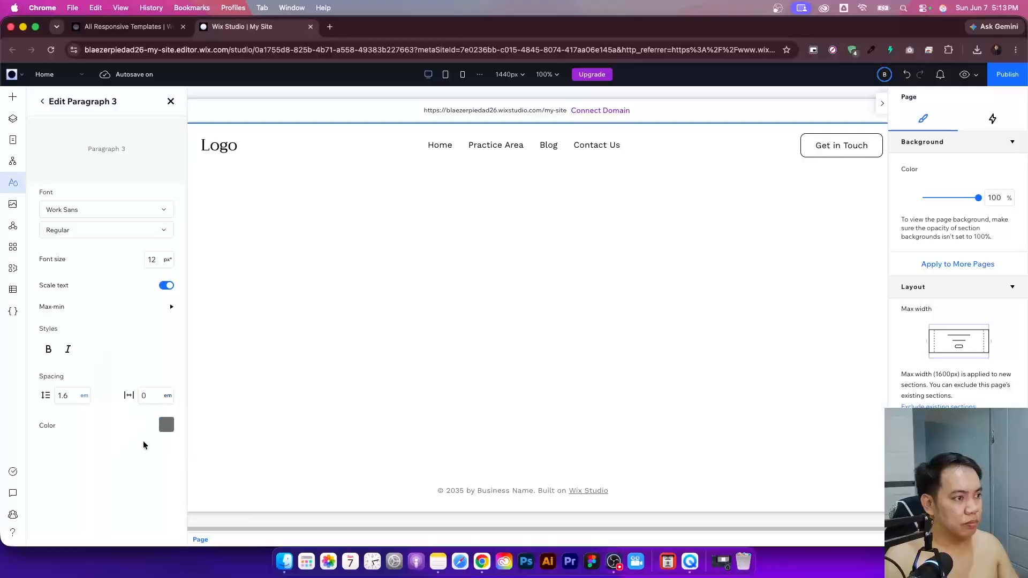
left_click(43, 102)
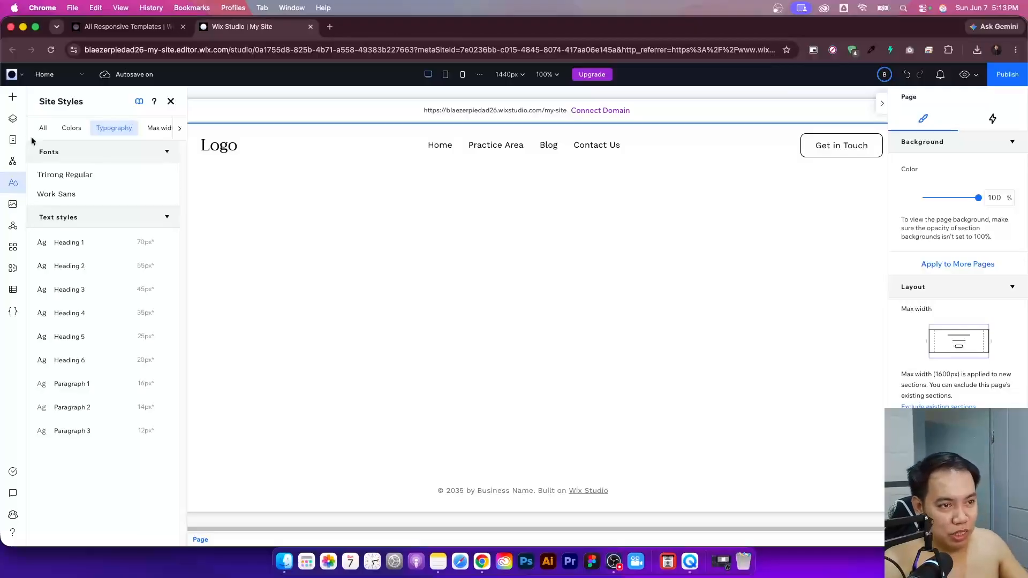
- Increase the height of the blank section below the header to about 605 px
left_click(243, 221)
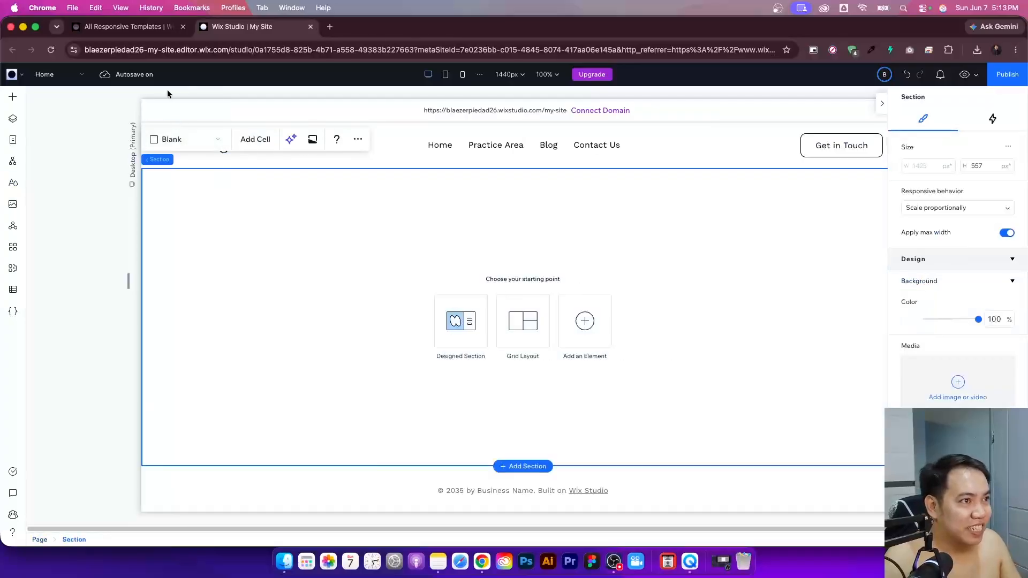
left_click_drag(377, 466, 375, 501)
left_click(980, 166)
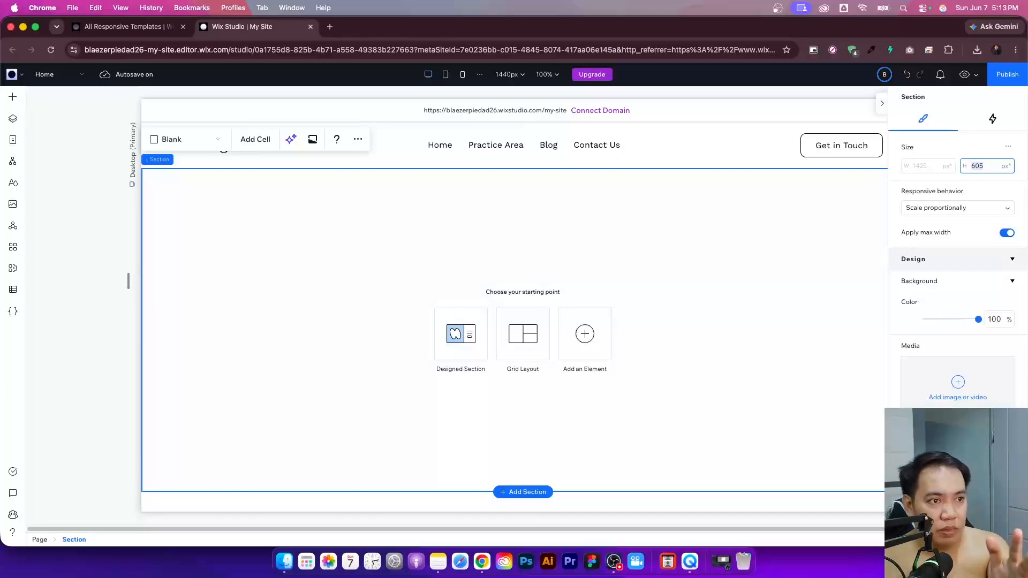
left_click(244, 322)
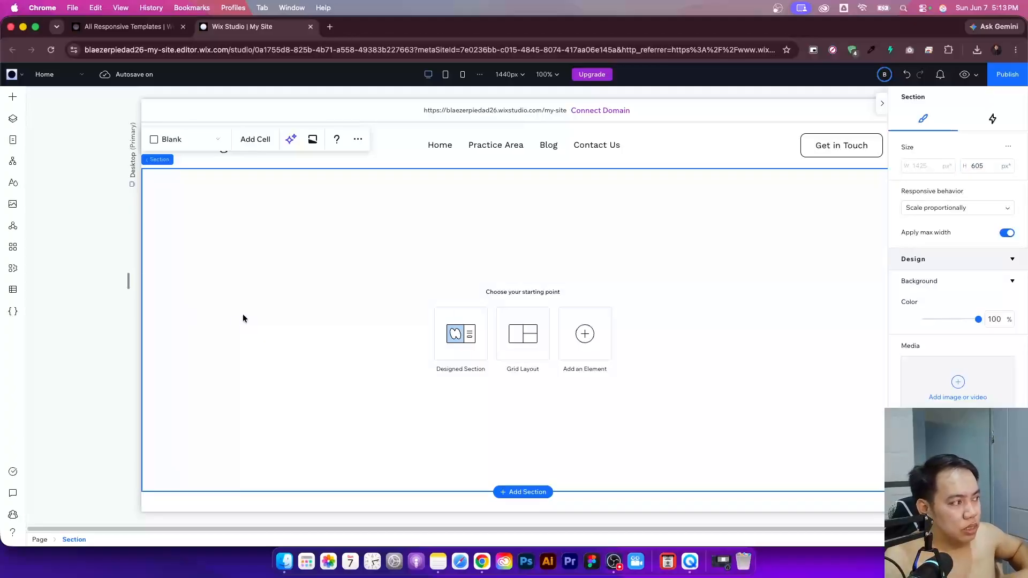
left_click(14, 98)
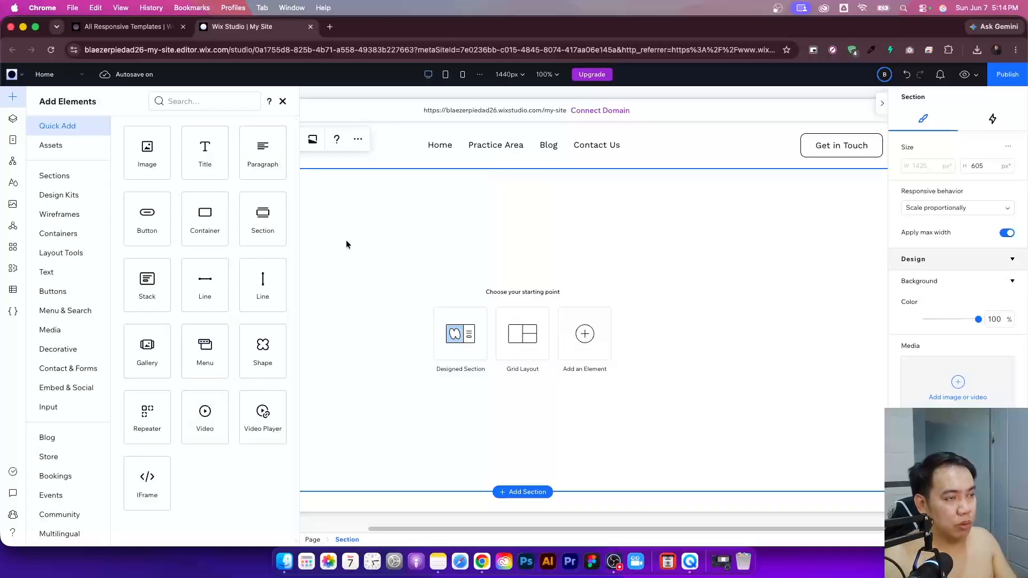
left_click(346, 244)
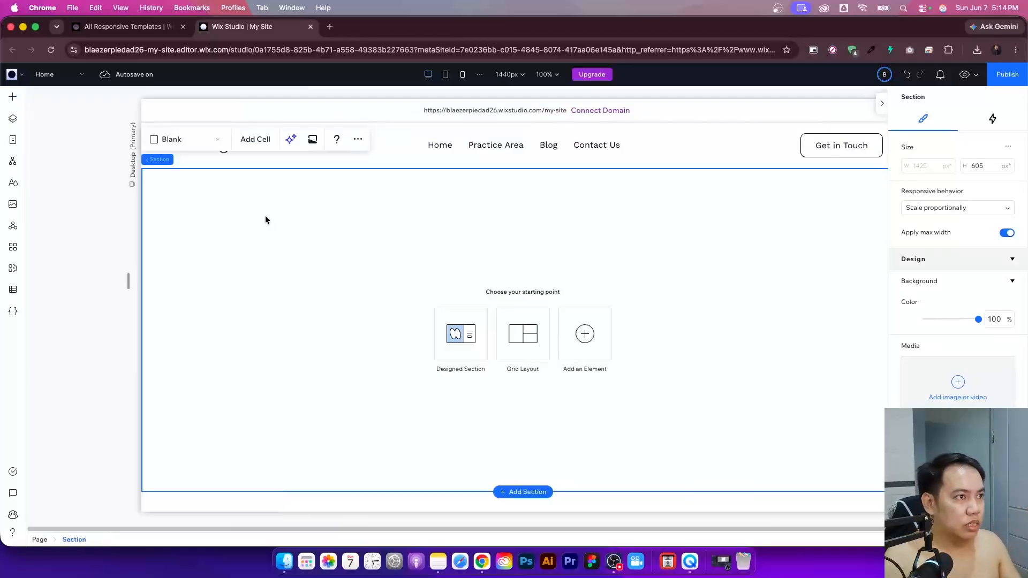
left_click(30, 127)
left_click(16, 121)
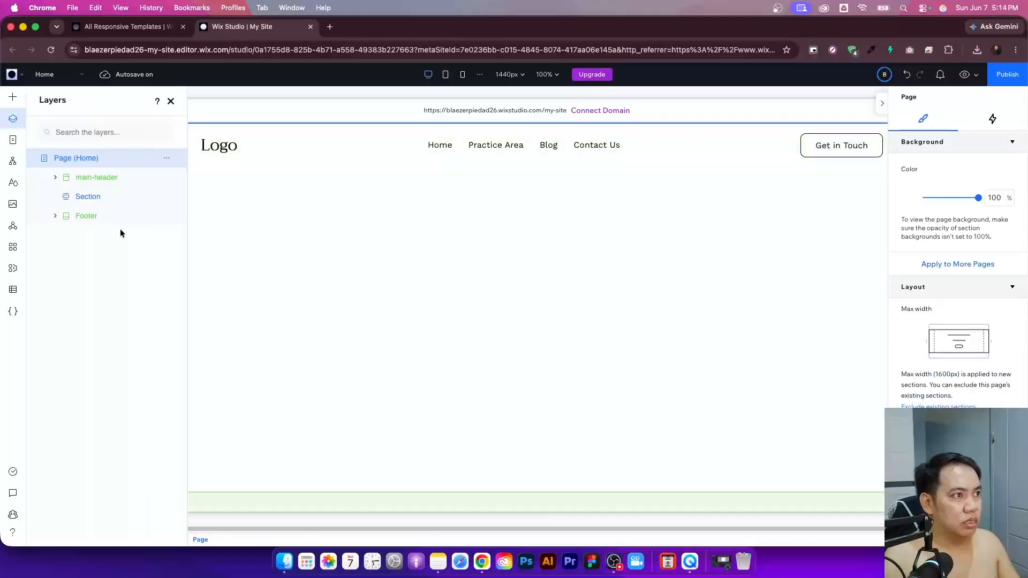
- Place a container stretched across the whole blank section and set its background opacity to 0%
left_click(14, 98)
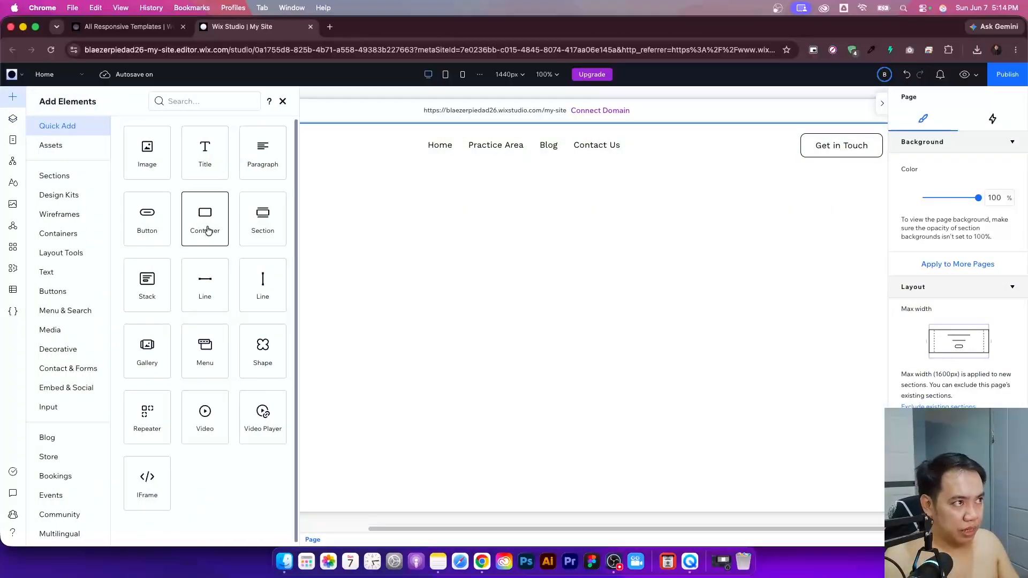
left_click_drag(212, 220, 533, 322)
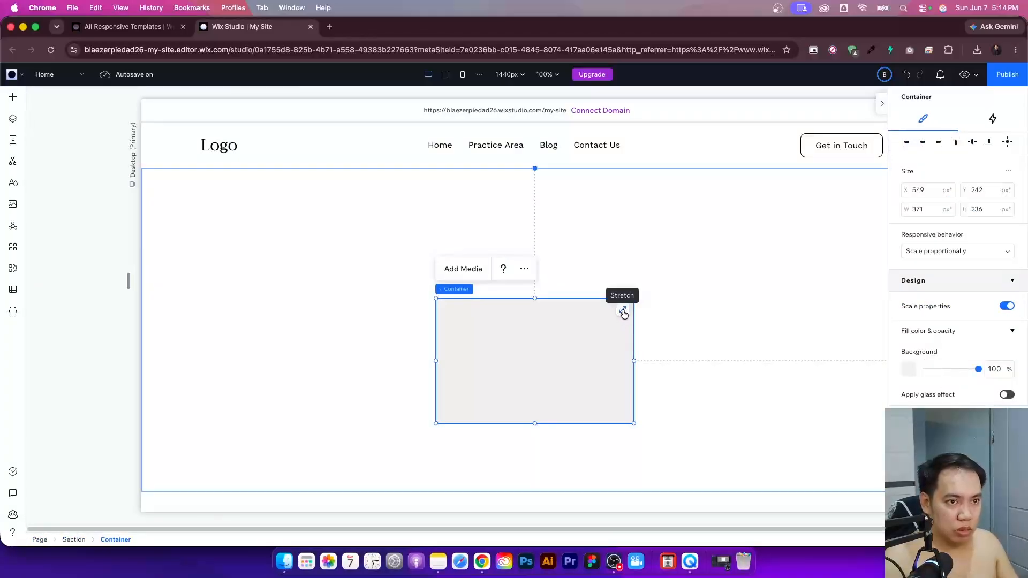
left_click(623, 312)
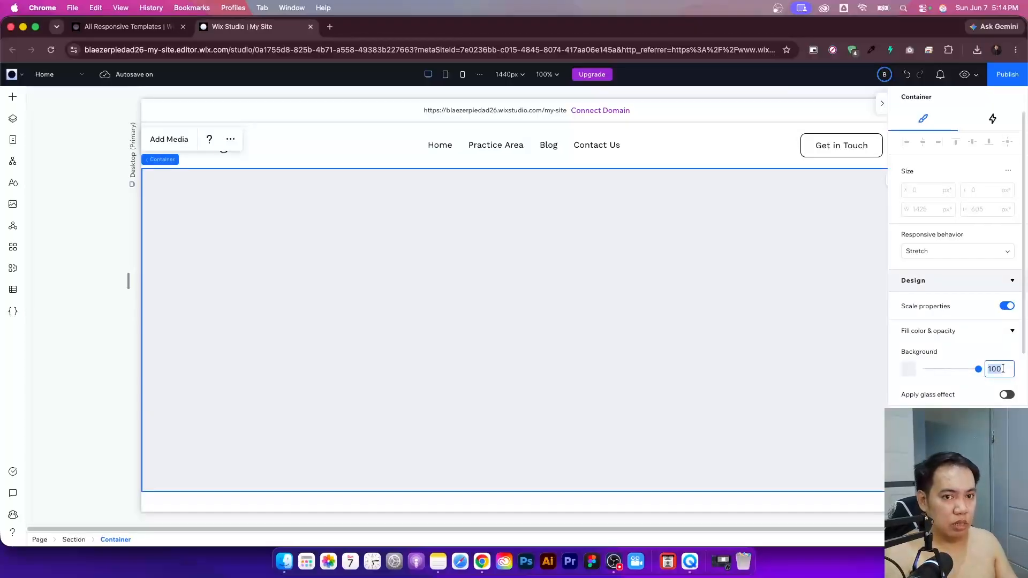
type("0")
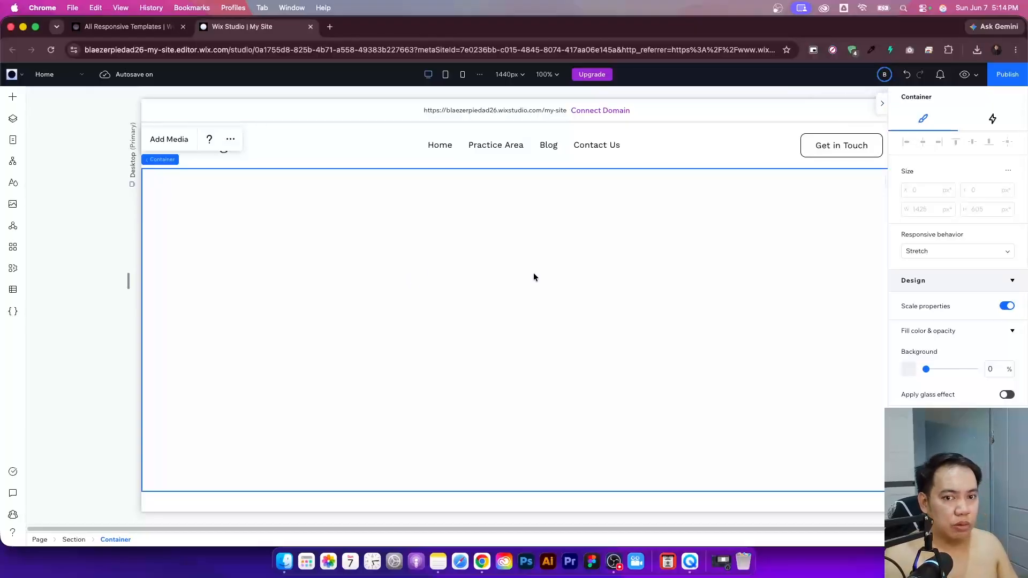
- Apply an advanced CSS grid to the stretched container and set its layout to 2x1
scroll(1001, 394, "down", 5)
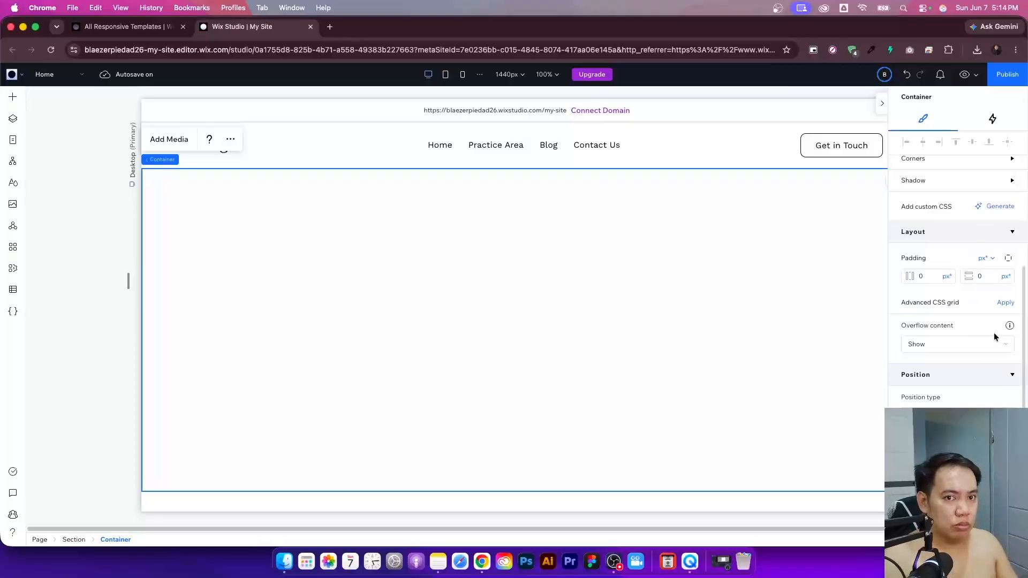
scroll(985, 342, "up", 3)
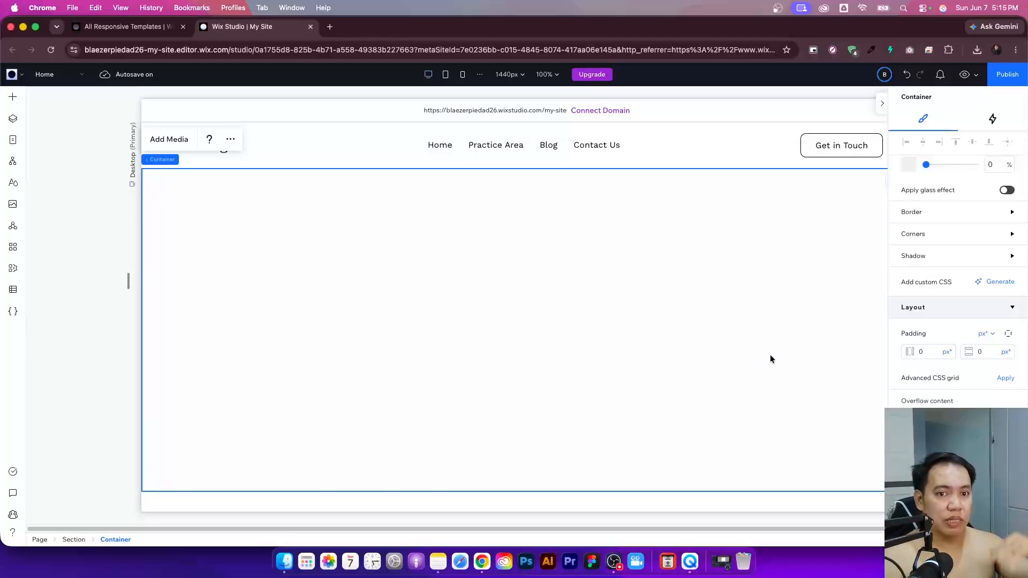
key("Escape")
left_click(720, 337)
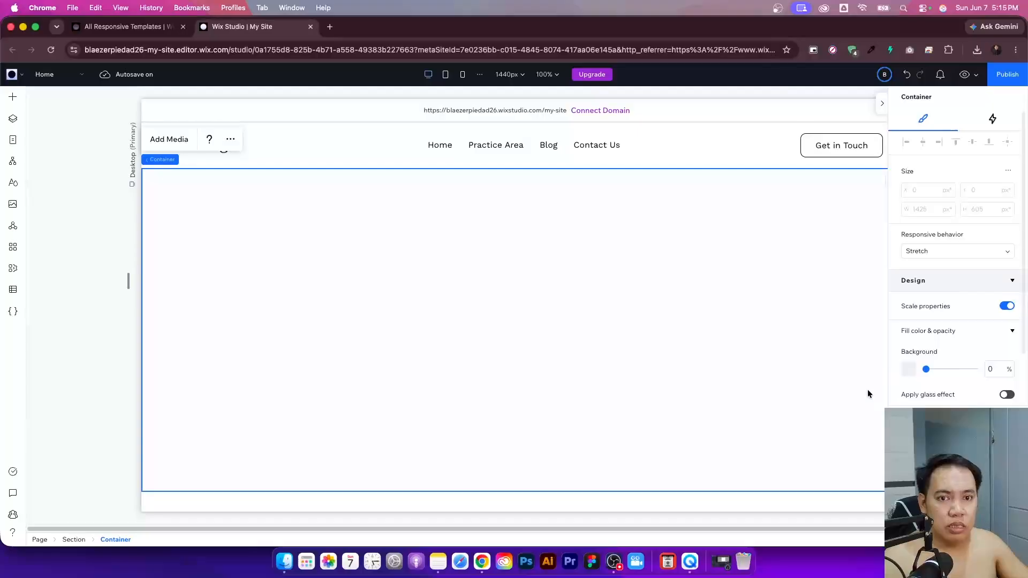
scroll(936, 310, "down", 4)
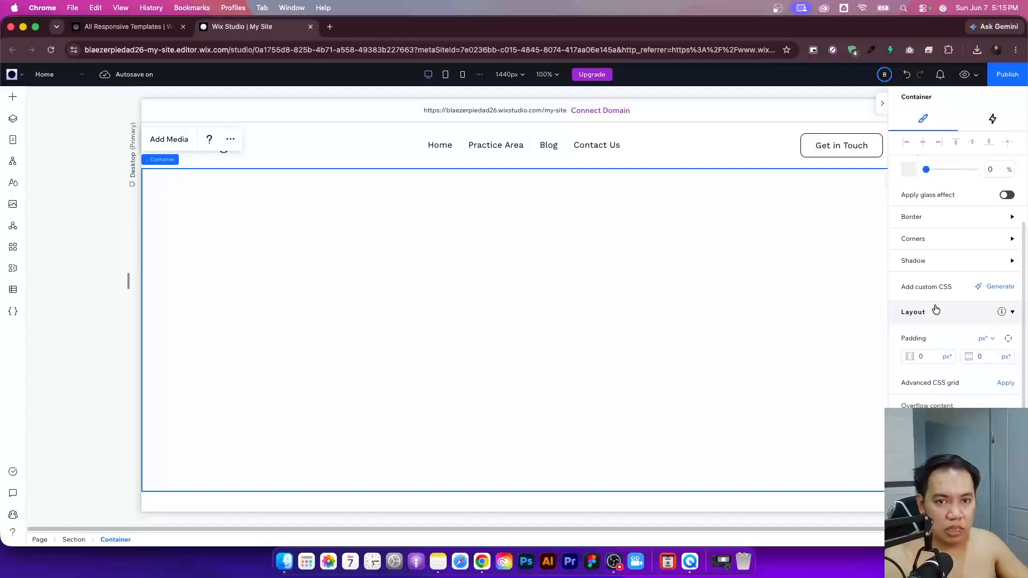
left_click(1006, 383)
left_click(930, 358)
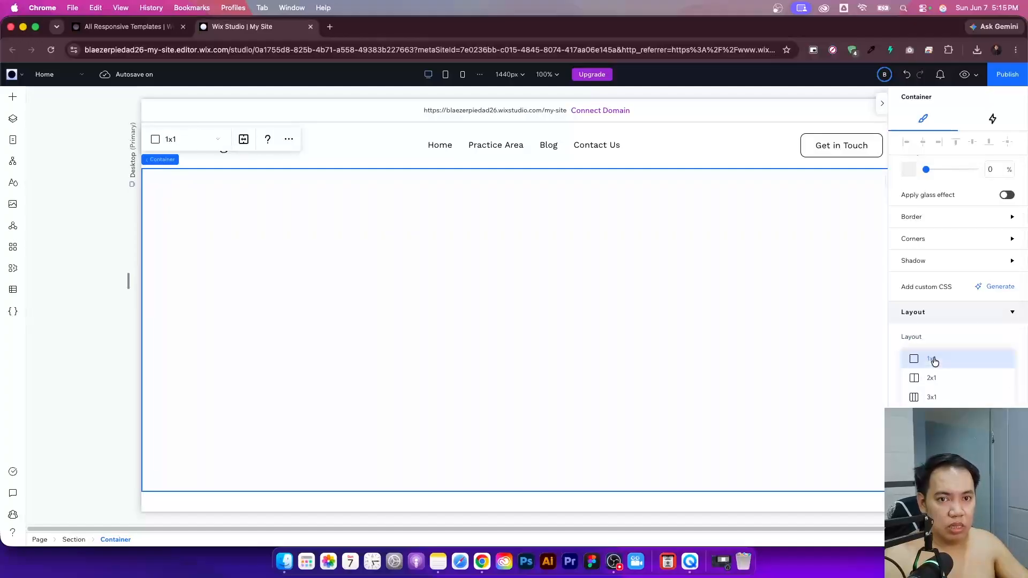
left_click(930, 379)
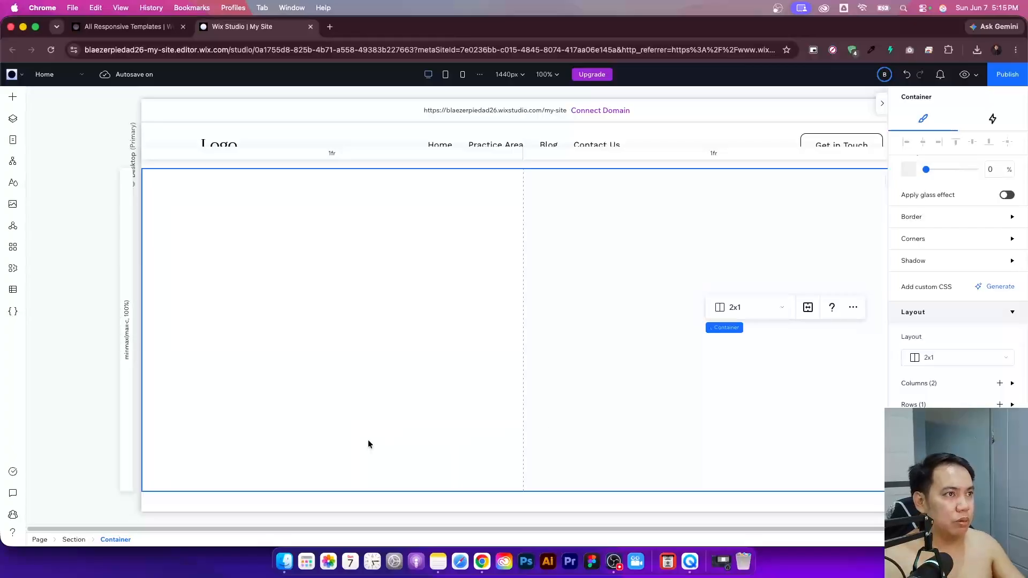
- Replace the image in the container's left cell with the Young Businesswoman photo from the Wix media results for professional person
left_click(368, 379)
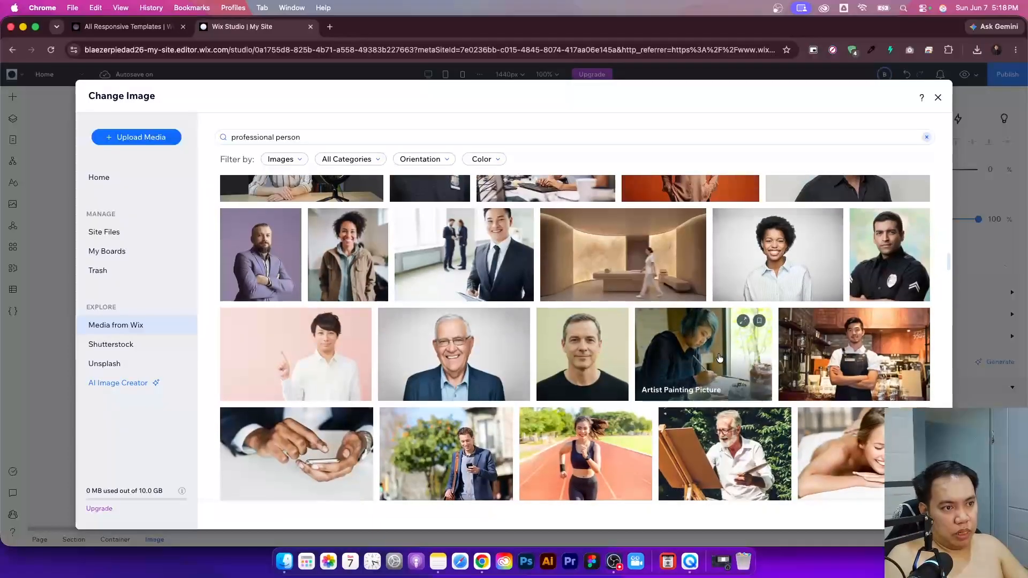
scroll(719, 357, "down", 4)
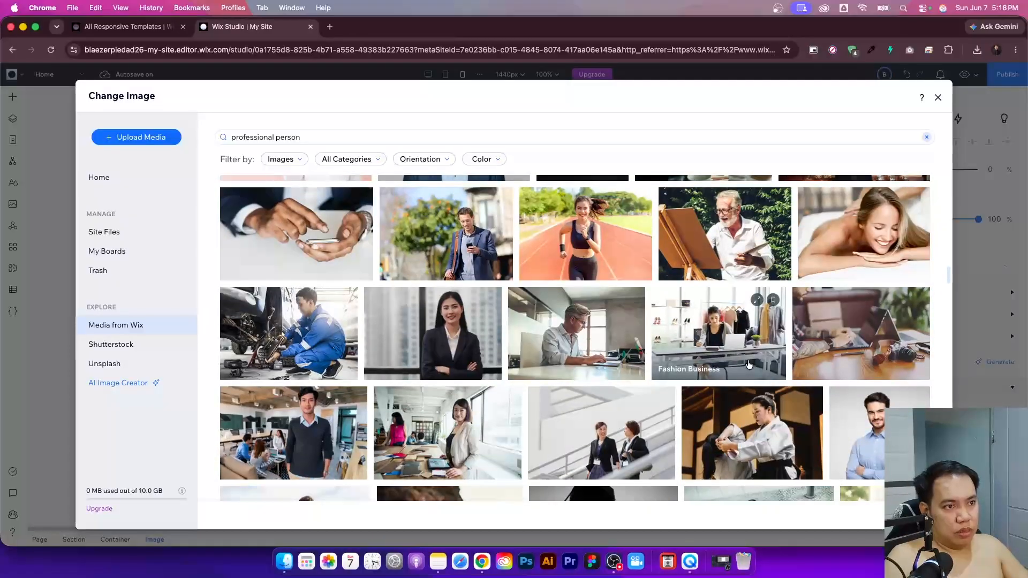
left_click(397, 336)
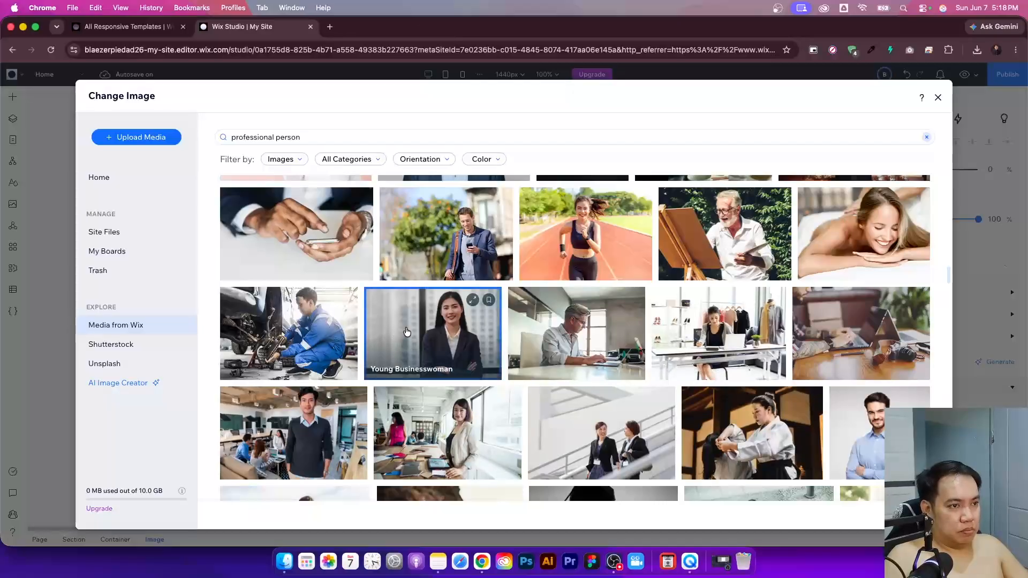
key("Return")
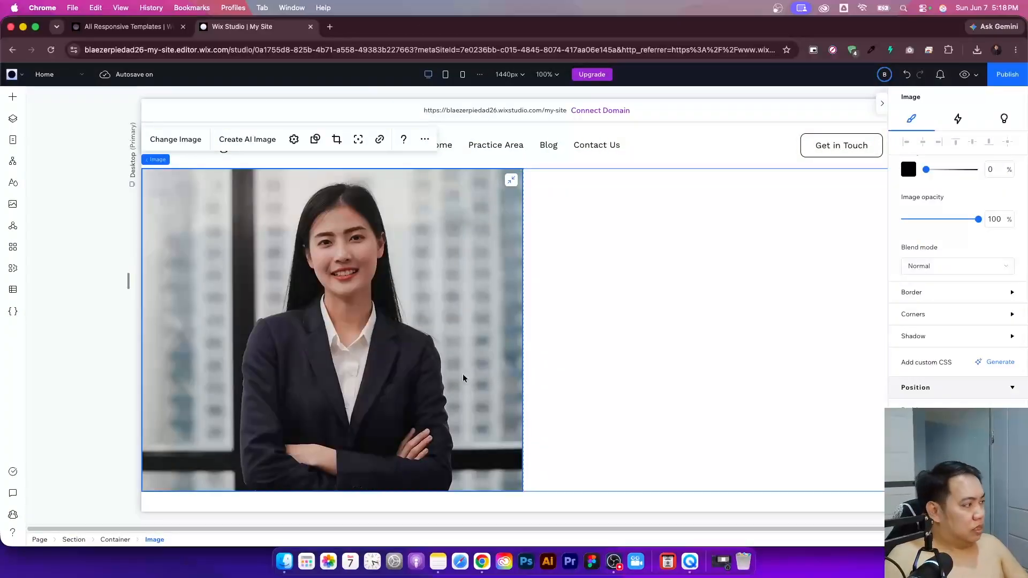
left_click(702, 367)
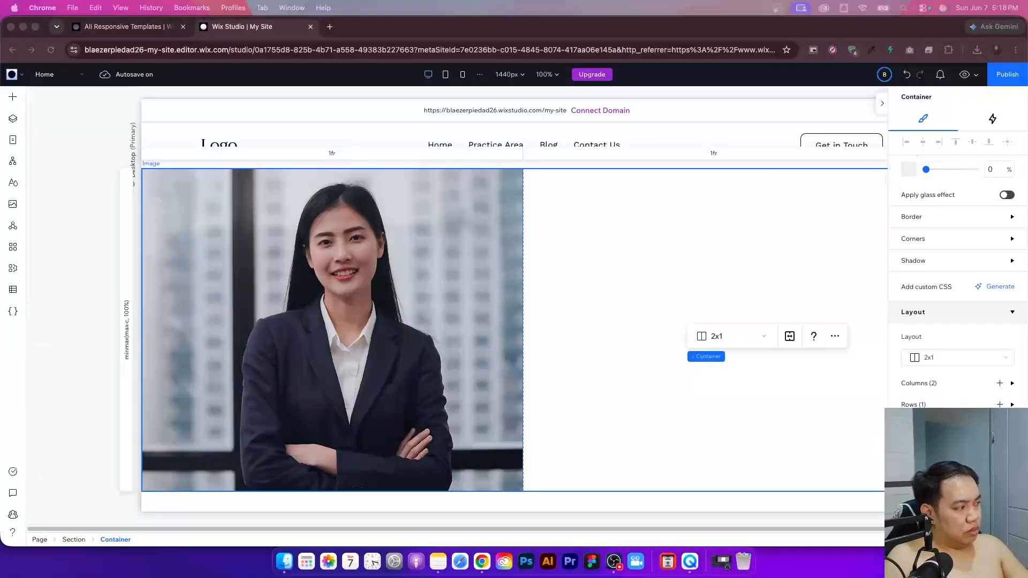
left_click(584, 407)
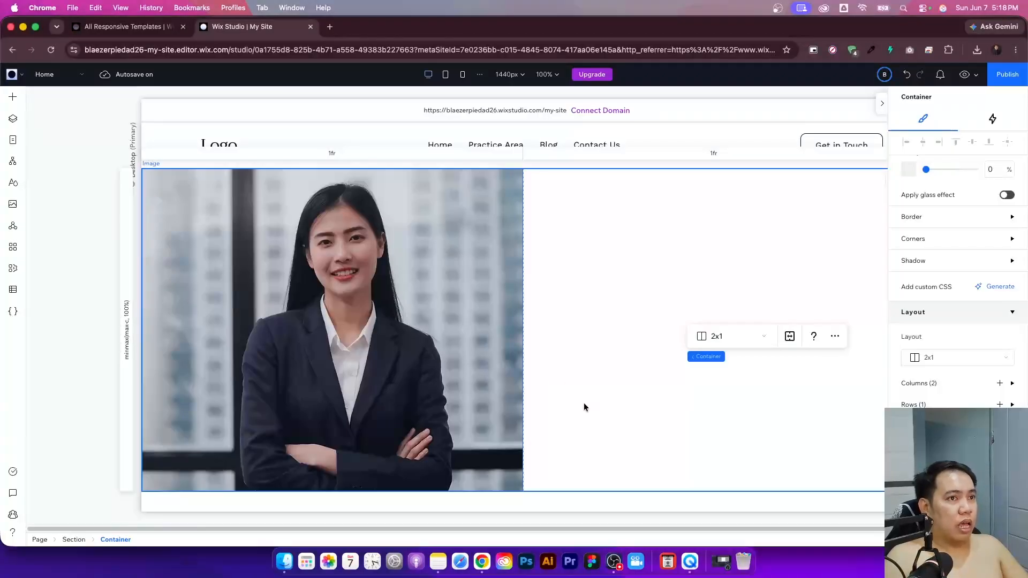
left_click(584, 404)
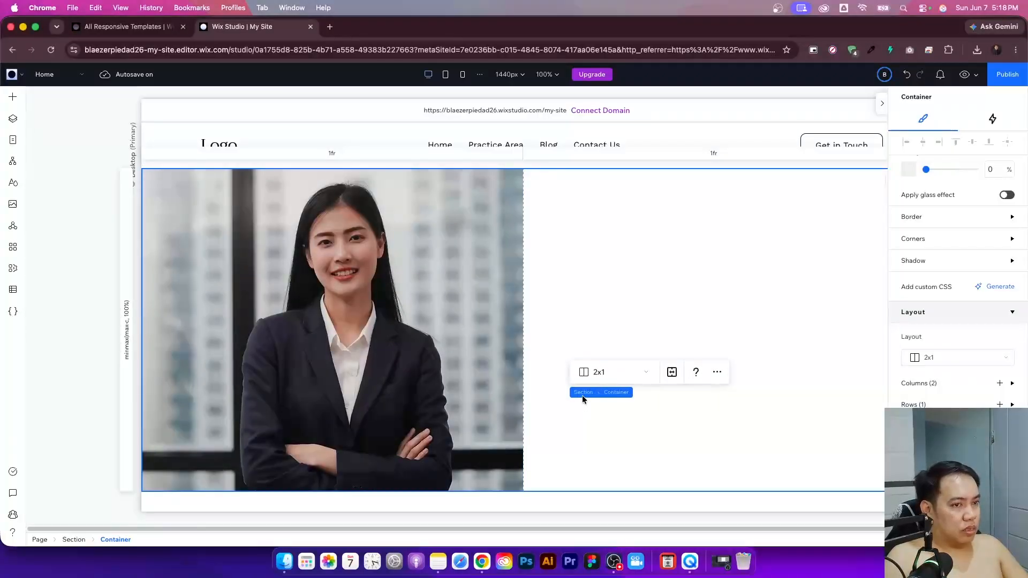
left_click(568, 437)
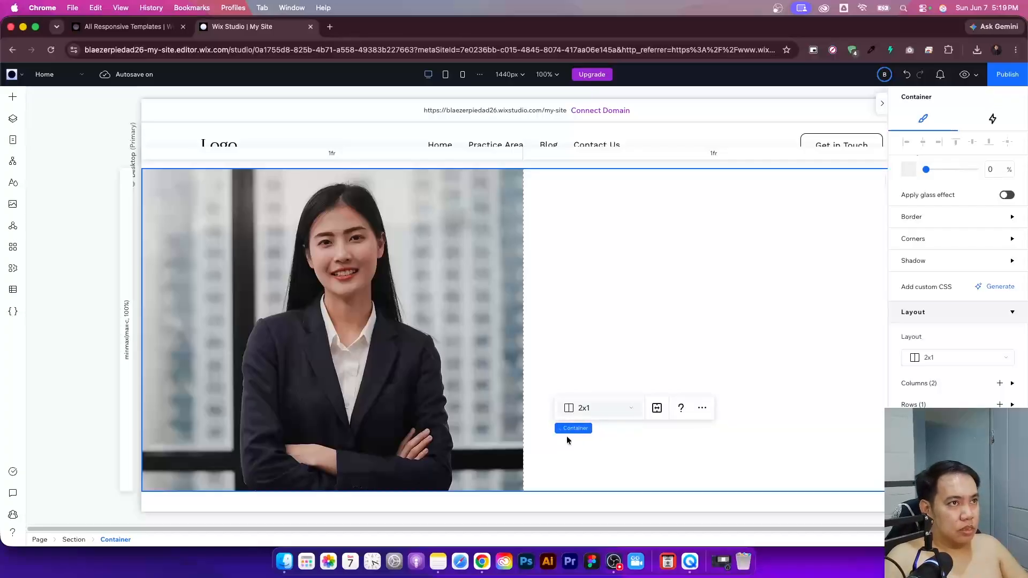
left_click(565, 459)
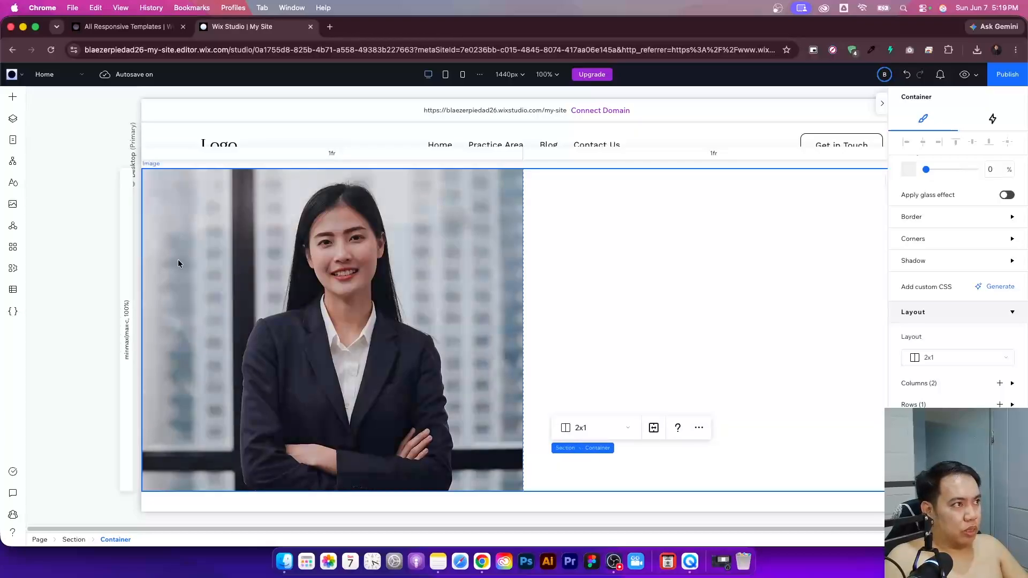
- Add a title reading "Law advice" to the container's right cell and widen its text box to about 481 px
left_click(13, 96)
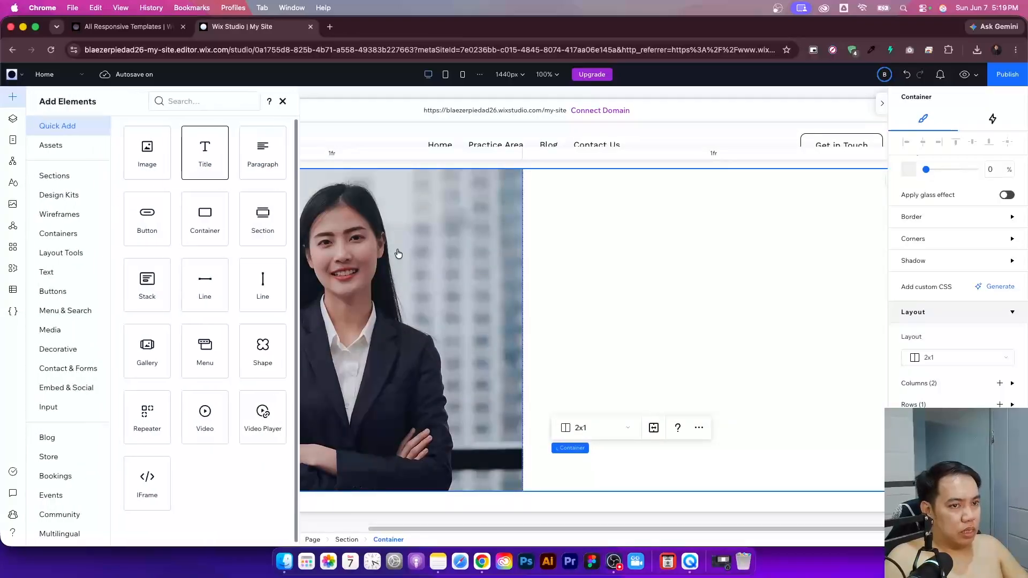
left_click_drag(204, 153, 645, 346)
double_click(631, 339)
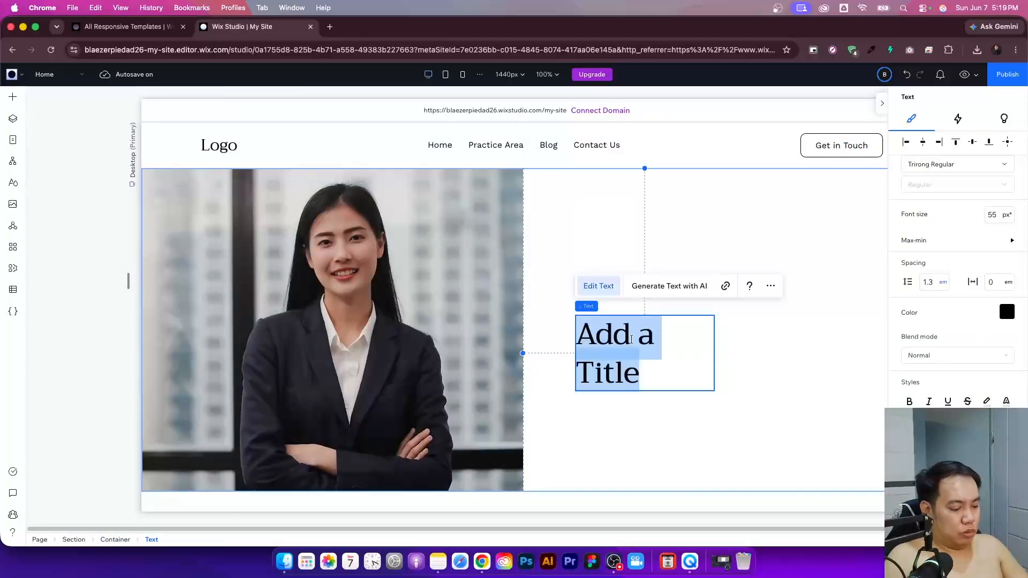
type("Law advice")
key("Escape")
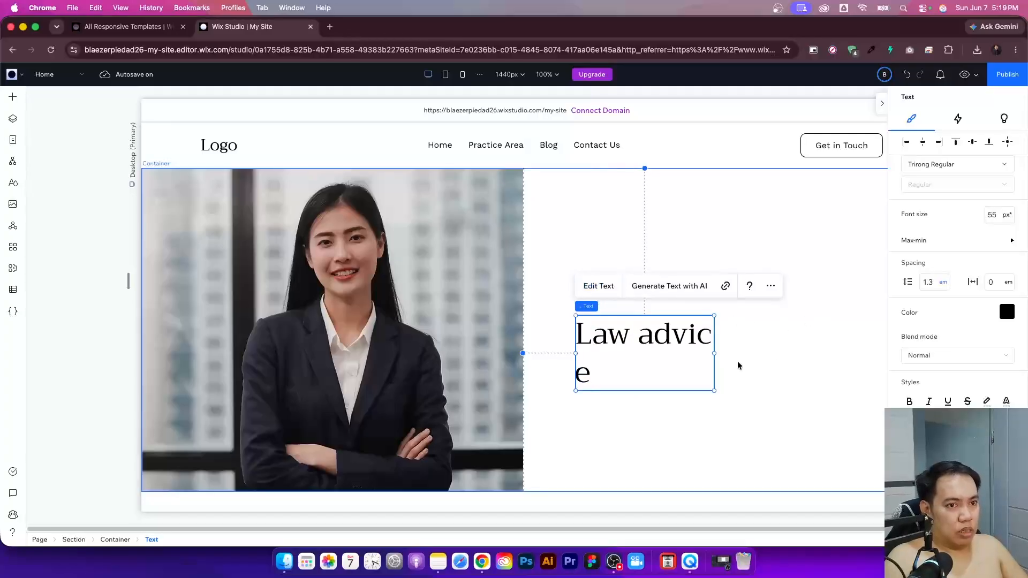
left_click_drag(714, 352, 831, 353)
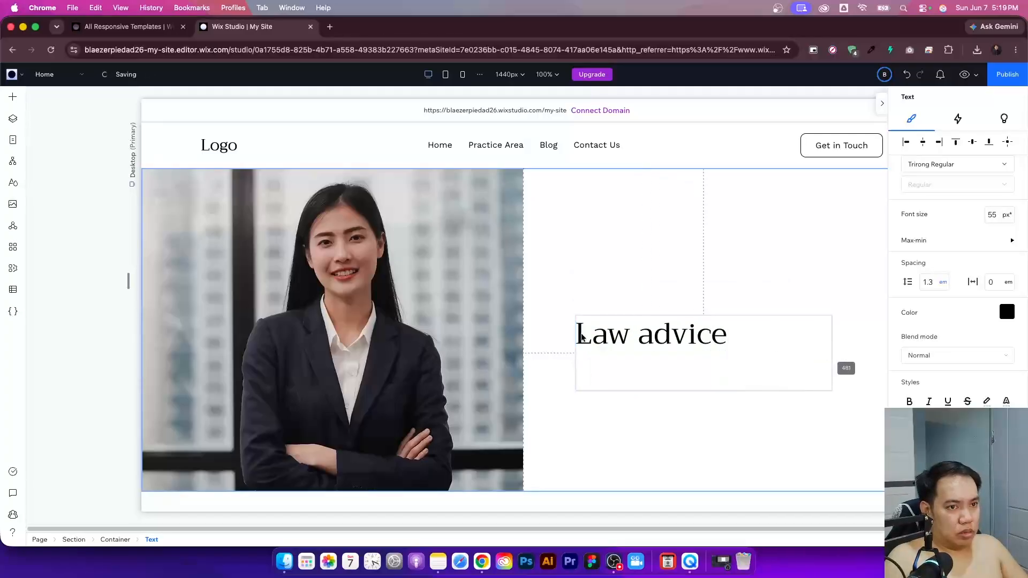
- Capitalize the title's second word so the text reads "Law Advice"
double_click(652, 339)
double_click(654, 338)
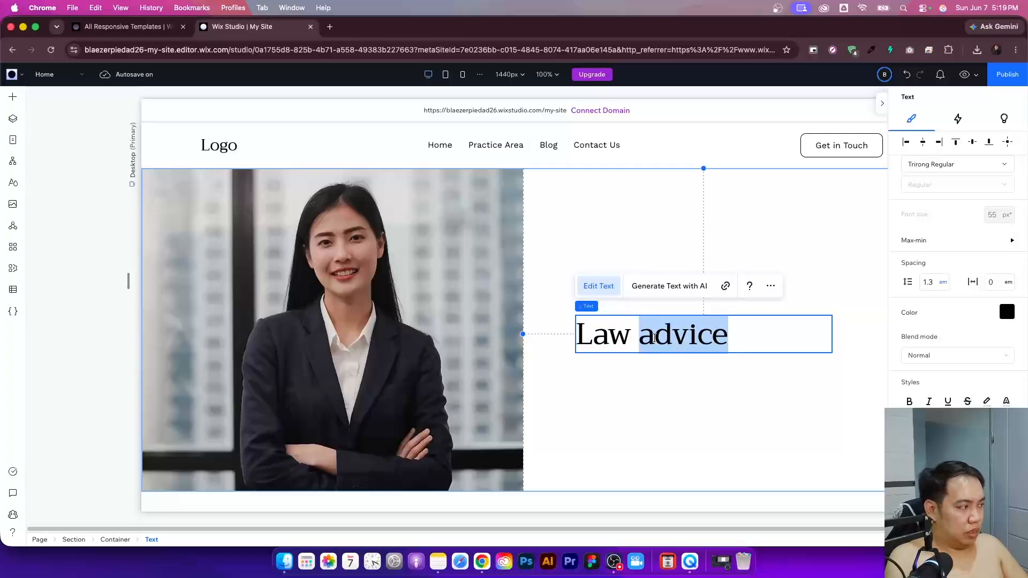
type("Advaic")
key("BackSpace")
key("BackSpace")
key("BackSpace")
type("oice")
key("BackSpace")
key("BackSpace")
key("BackSpace")
key("BackSpace")
type("ice")
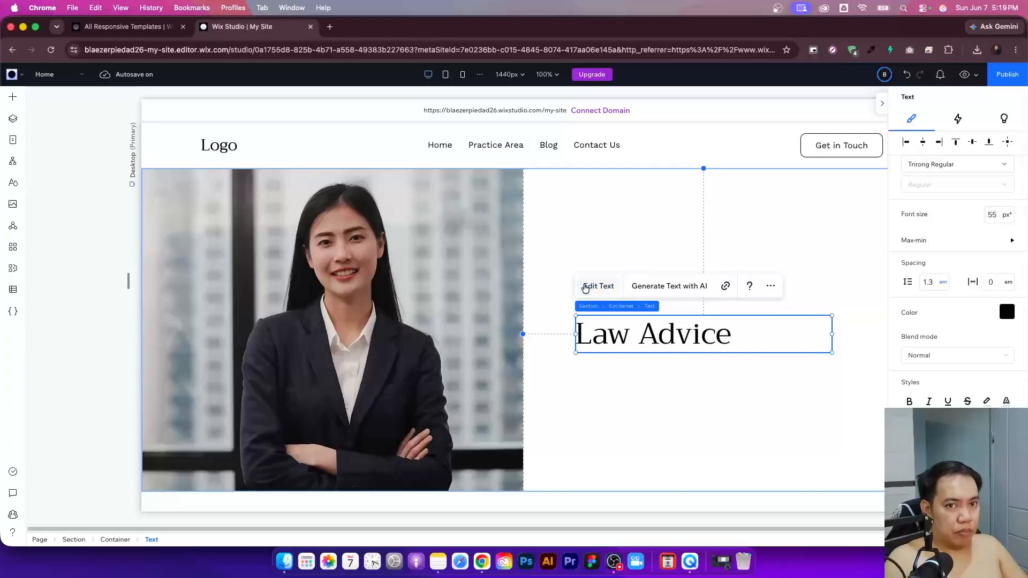
- Set the Law Advice title's responsive behavior to Hug
scroll(970, 236, "up", 5)
left_click(945, 251)
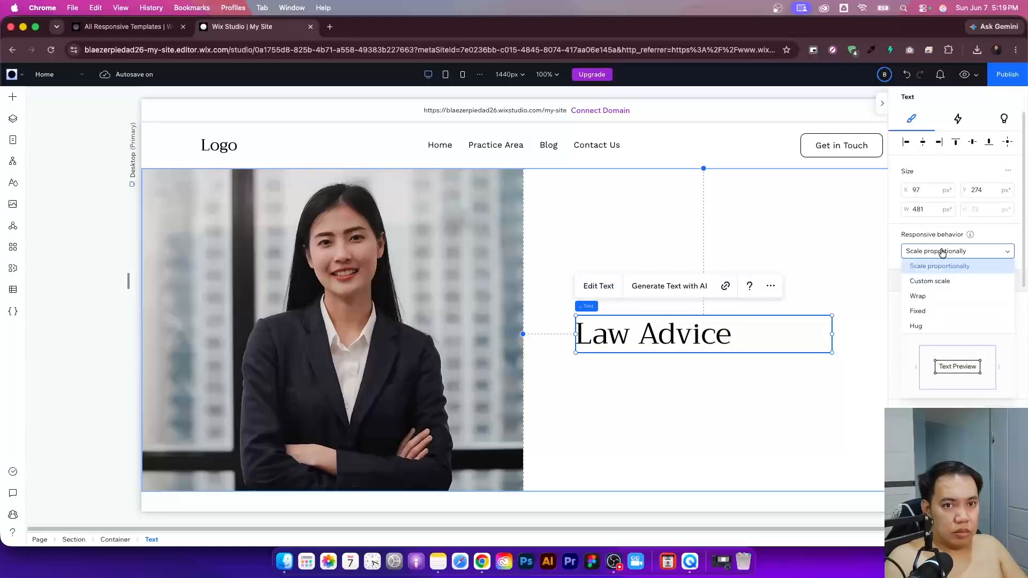
left_click(916, 326)
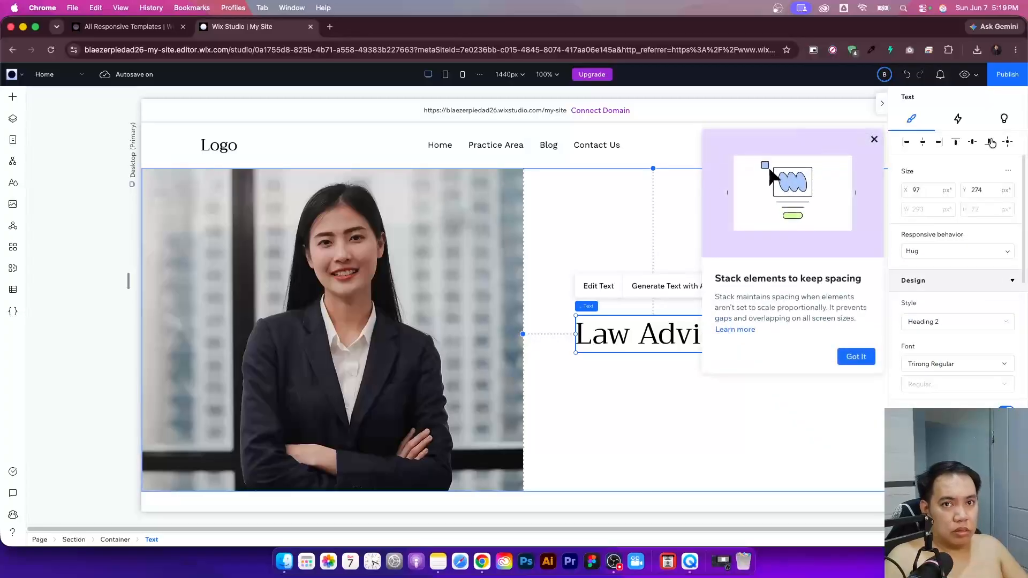
- Enlarge the Law Advice title to about 798 by 195 px and move it across the lower part of the photo, overlapping both cells
left_click_drag(648, 331, 550, 398)
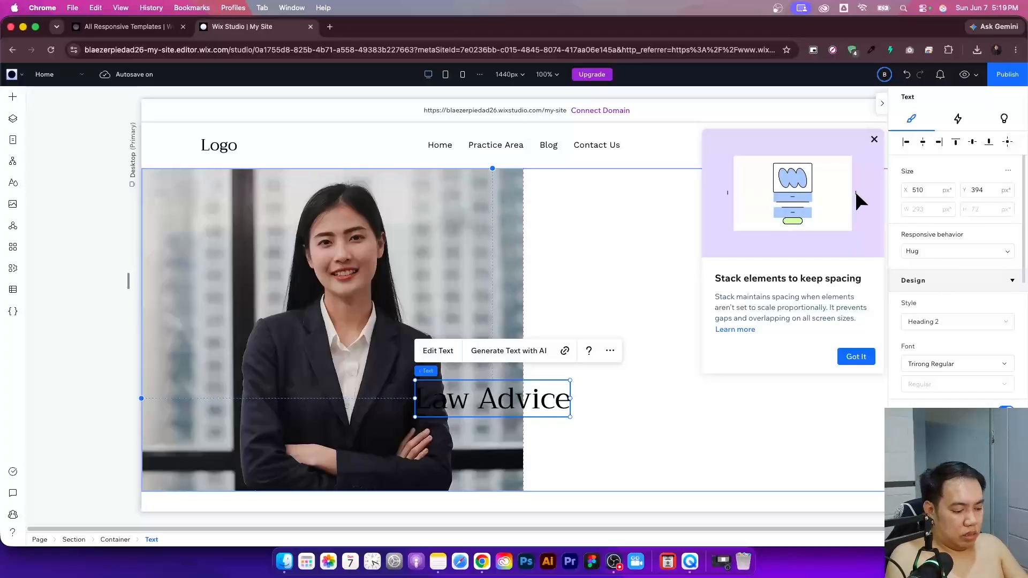
left_click_drag(570, 417, 840, 483)
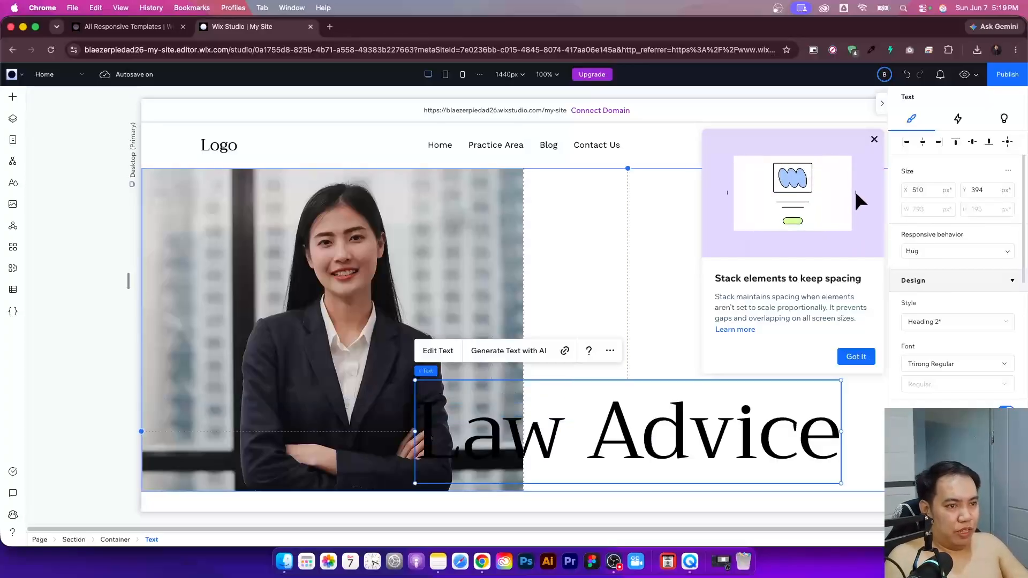
left_click_drag(672, 461, 486, 441)
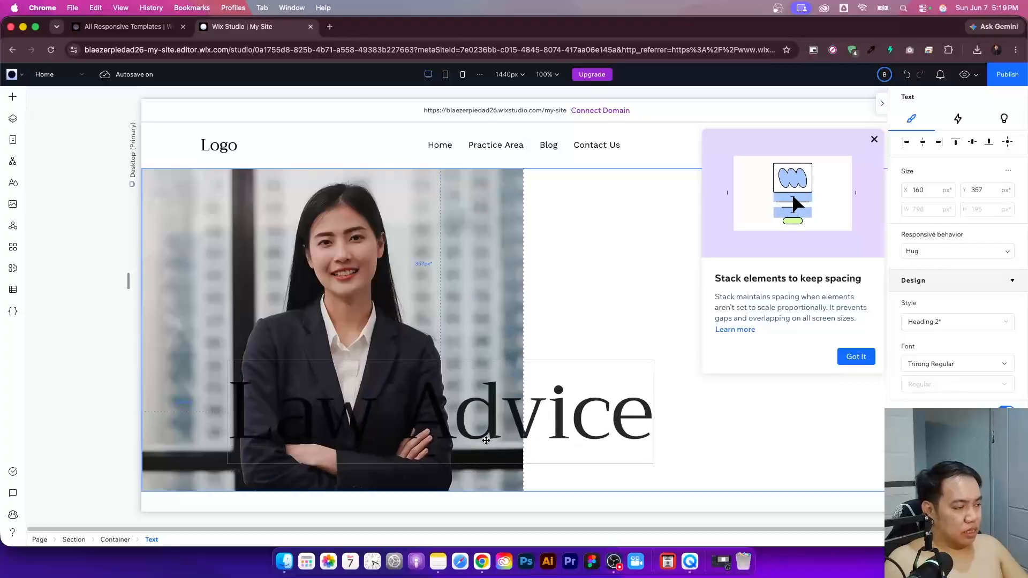
left_click(381, 229)
double_click(382, 230)
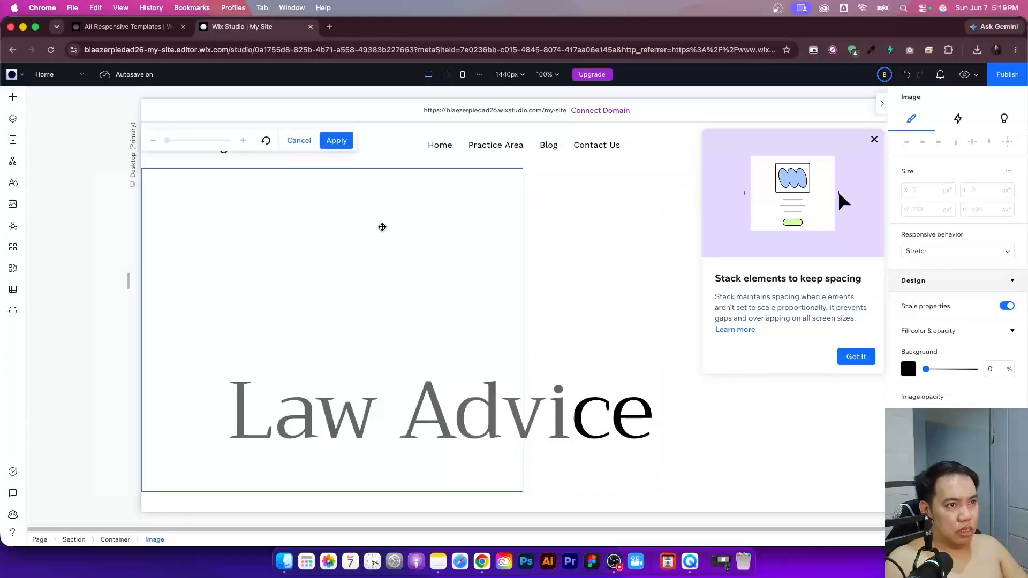
left_click(61, 309)
- Round the businesswoman photo's top-right and bottom-right corners with a radius of 15 px
left_click(332, 264)
left_click(333, 264)
left_click(332, 263)
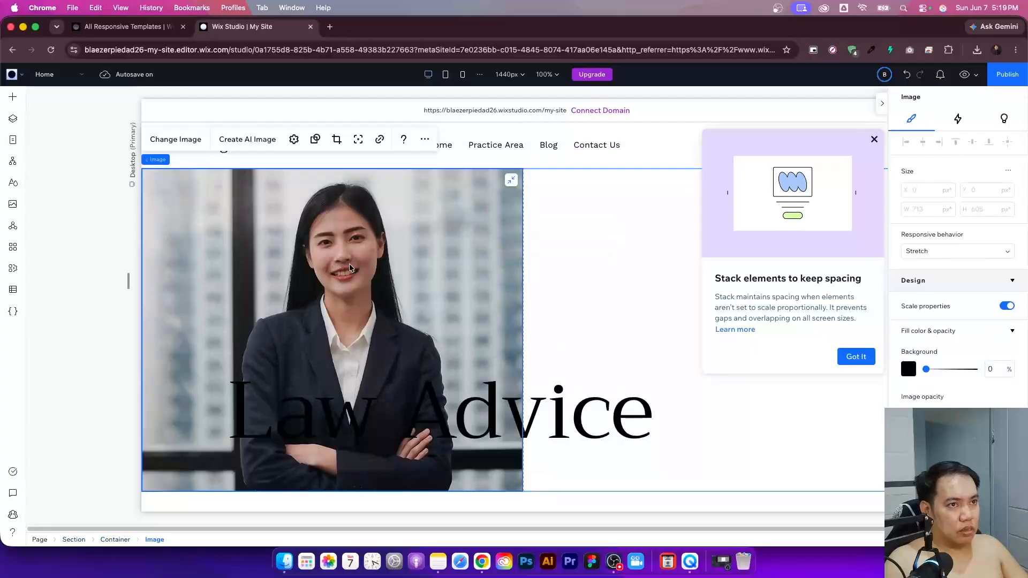
scroll(957, 283, "down", 1)
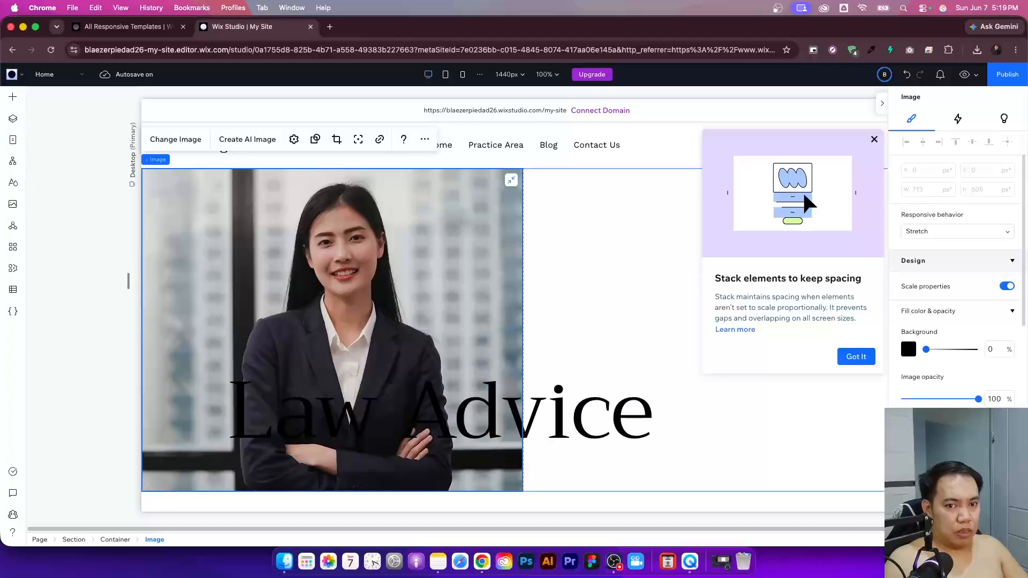
scroll(957, 284, "down", 6)
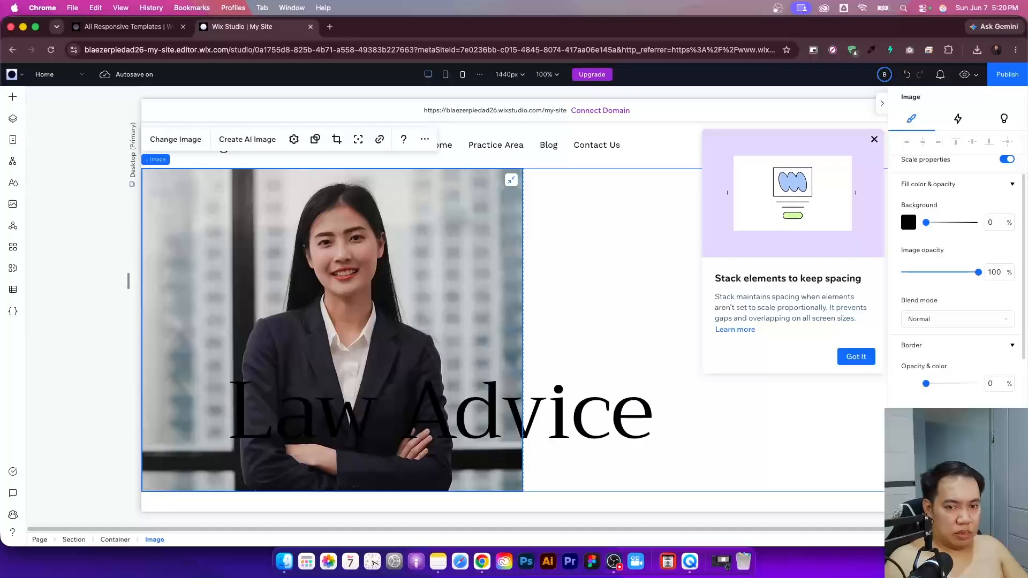
scroll(957, 284, "down", 10)
left_click(989, 280)
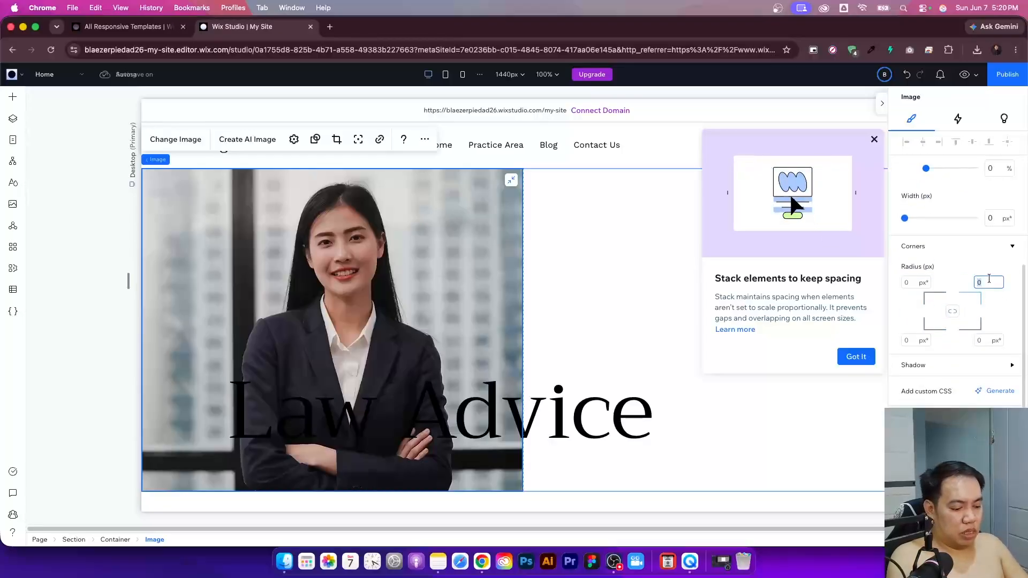
type("15")
key("Tab")
key("Tab")
type("15")
left_click(605, 306)
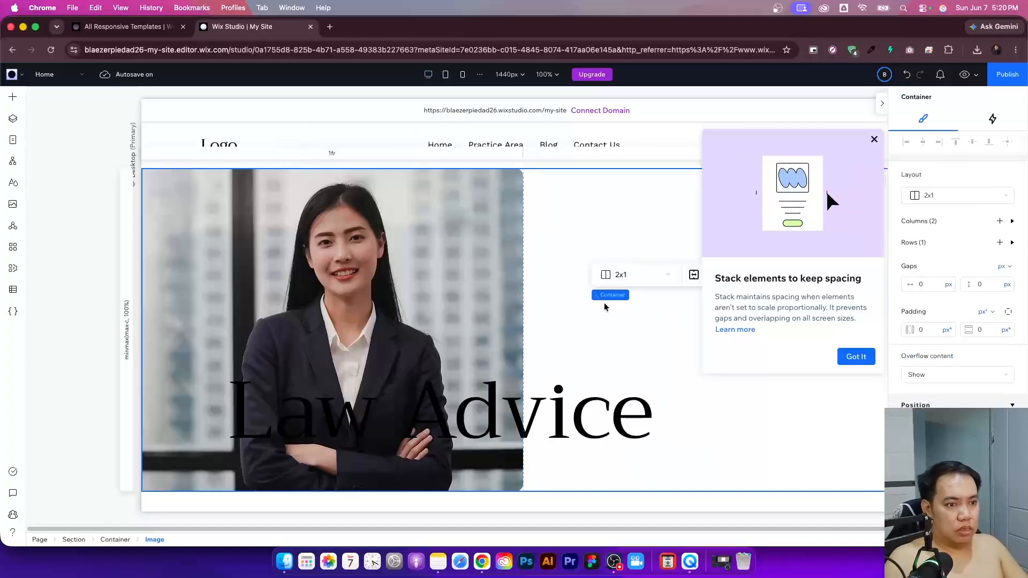
- Reposition the Law Advice title to about X 136, Y 374 px and dismiss the tip about stacking elements
left_click(602, 369)
mouse_move(558, 408)
left_mouse_down()
mouse_move(549, 416)
mouse_move(558, 415)
left_mouse_up()
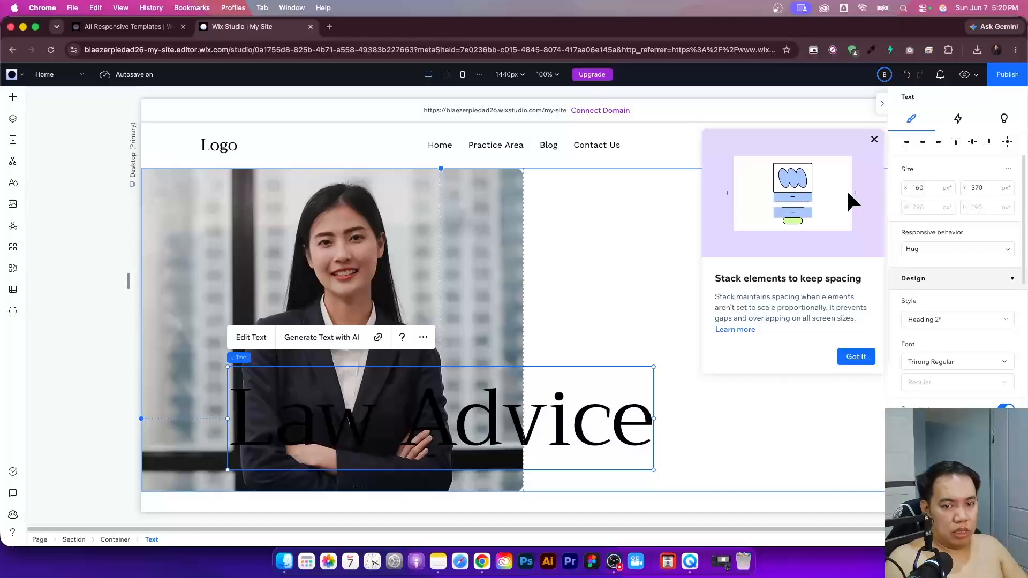
left_click(723, 431)
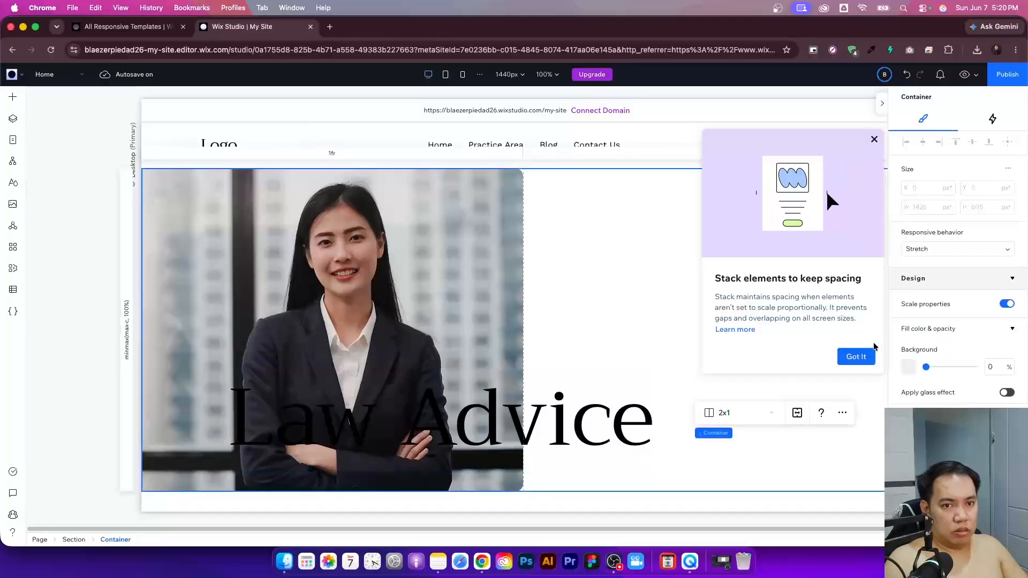
left_click(616, 428)
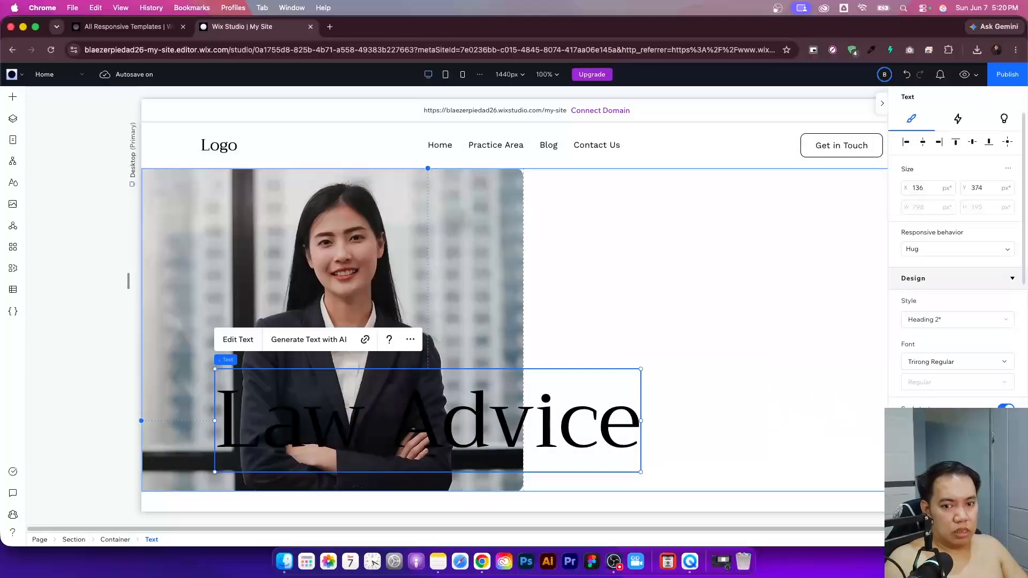
- Color the Law Advice title gold and move it to about X 158, Y 379 px
left_click(959, 426)
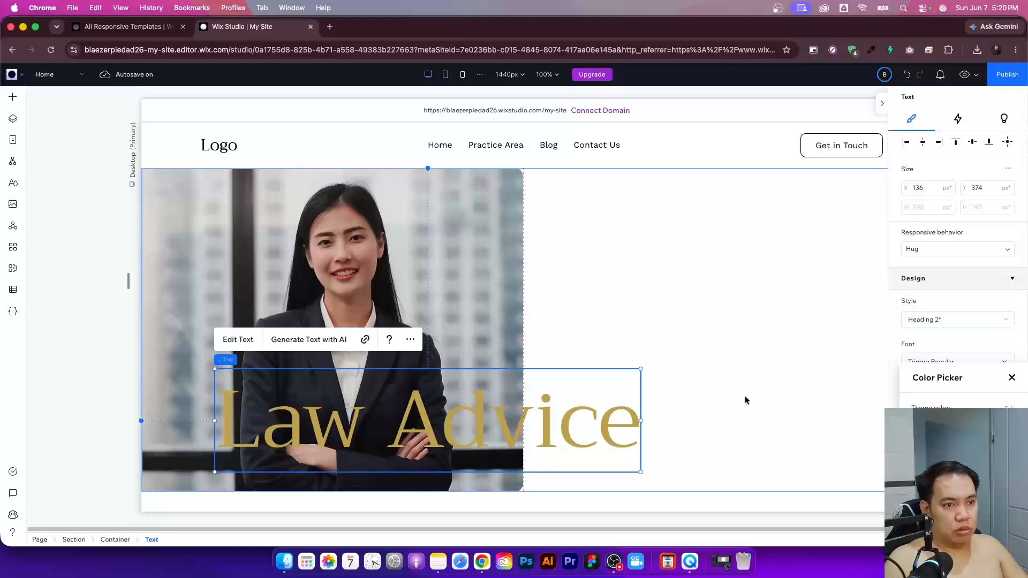
left_click(744, 397)
left_click(709, 324)
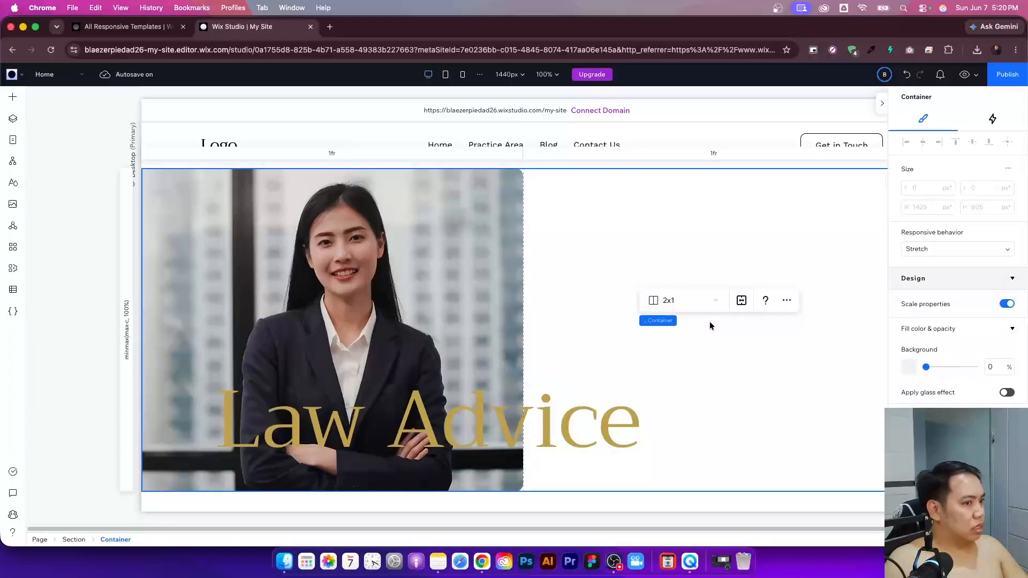
left_click(513, 405)
left_click_drag(514, 405, 515, 426)
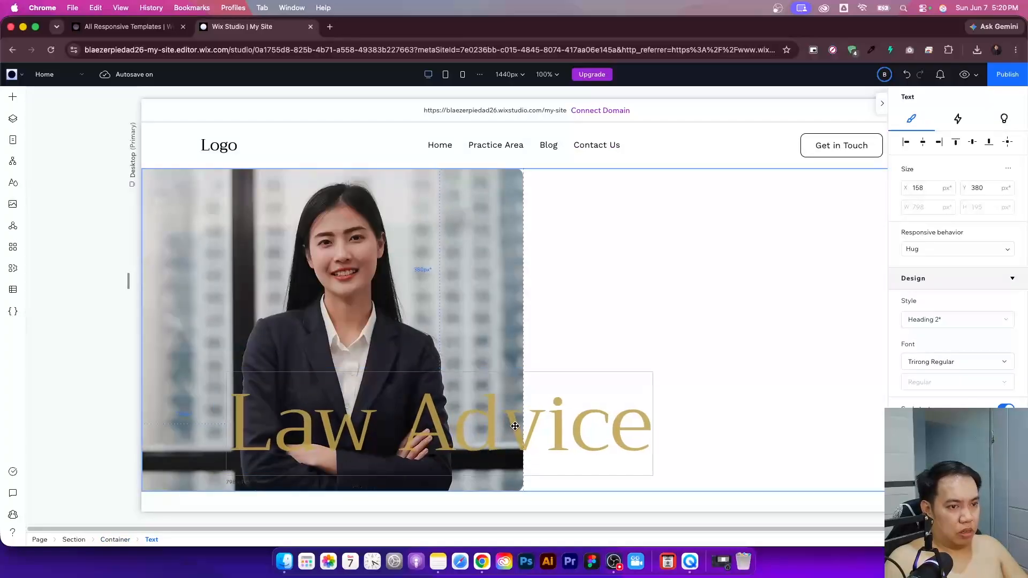
left_click(831, 391)
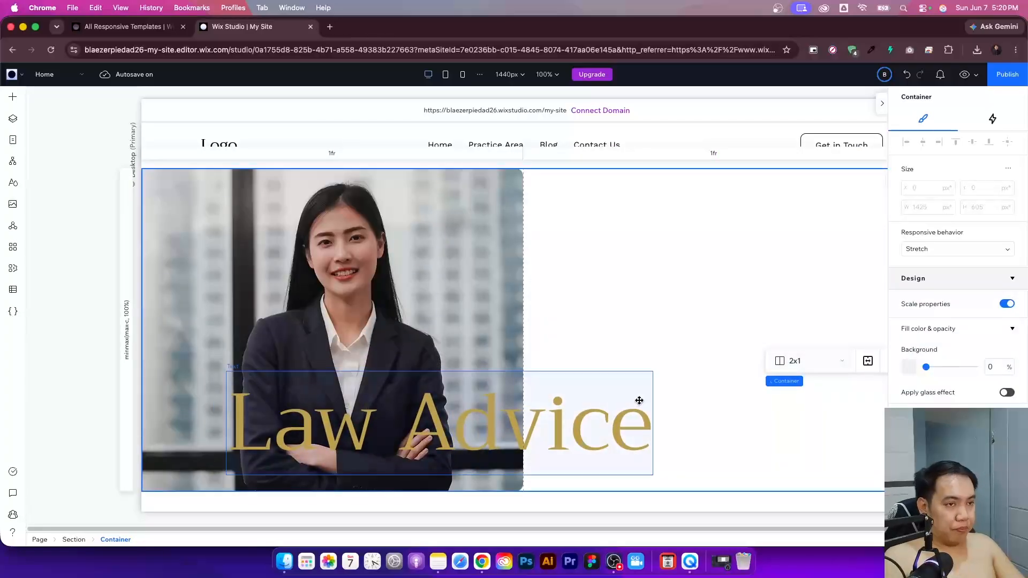
- Add a new title text element to the hero's right cell at about X 153, Y 93 px
left_click(620, 291)
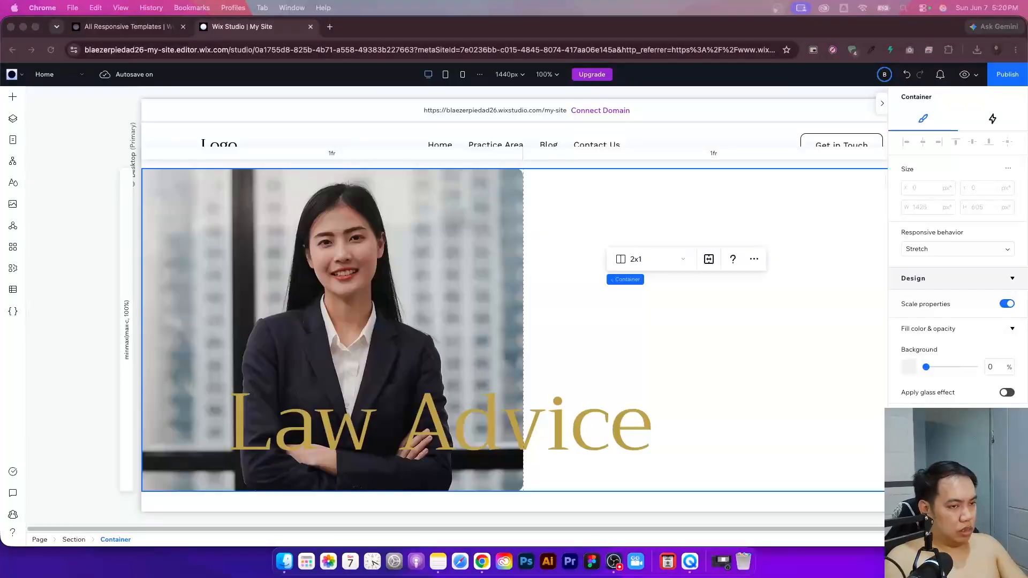
left_click(638, 212)
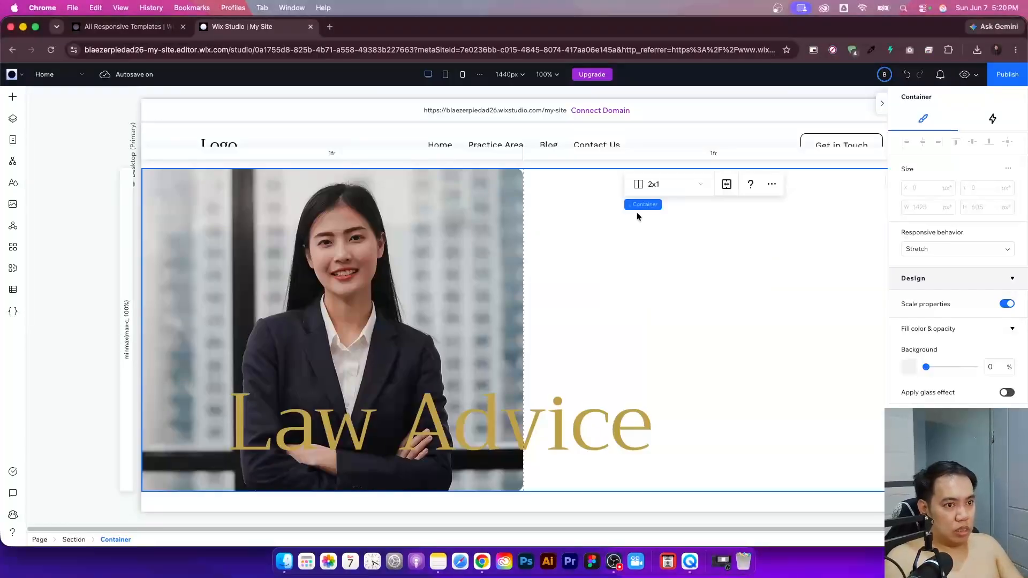
left_click(18, 103)
left_click_drag(207, 157, 674, 247)
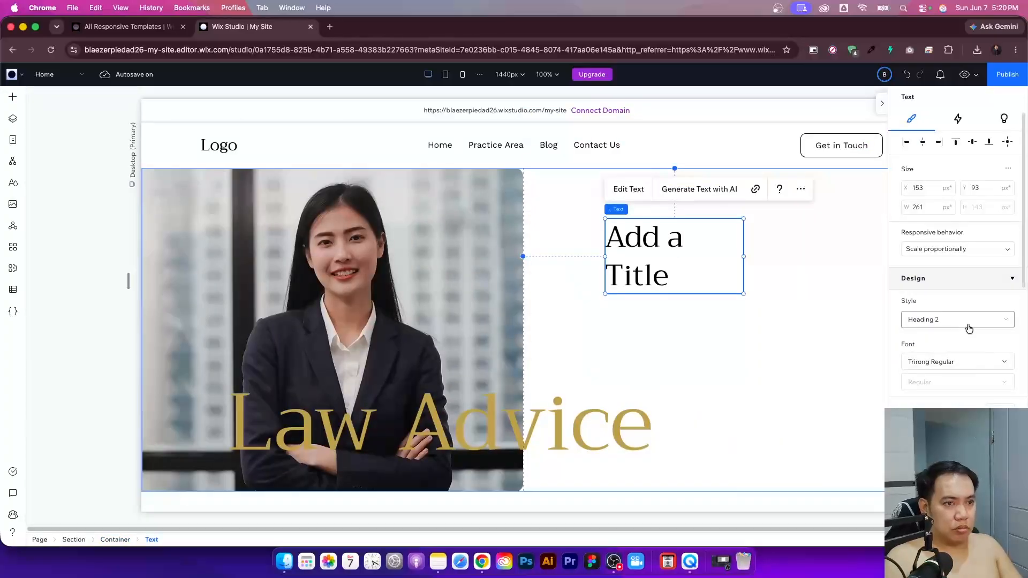
- Apply the Heading 1 style to the Law Advice title, with its large lettering in gold
left_click(587, 428)
left_click(983, 320)
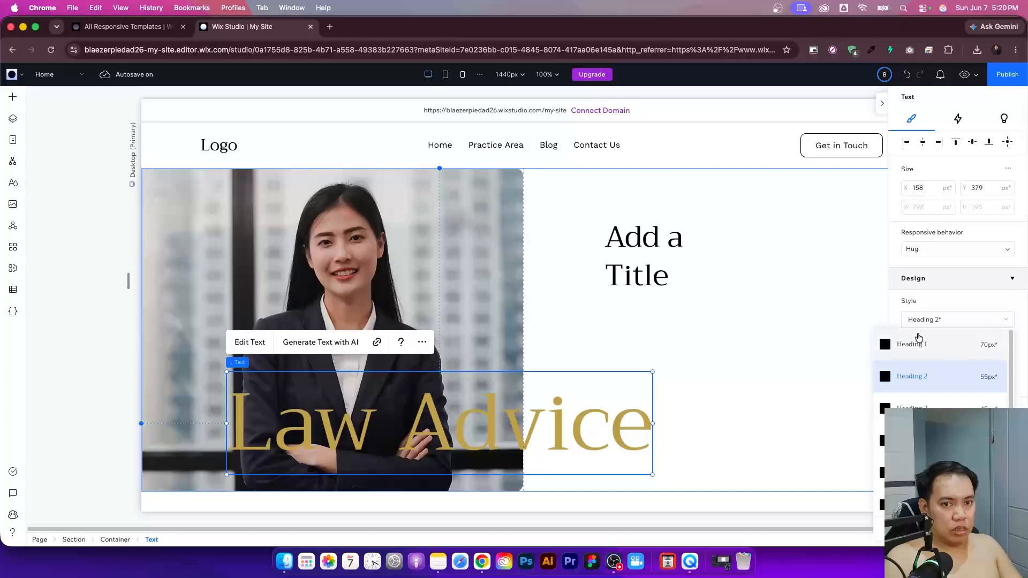
left_click(917, 344)
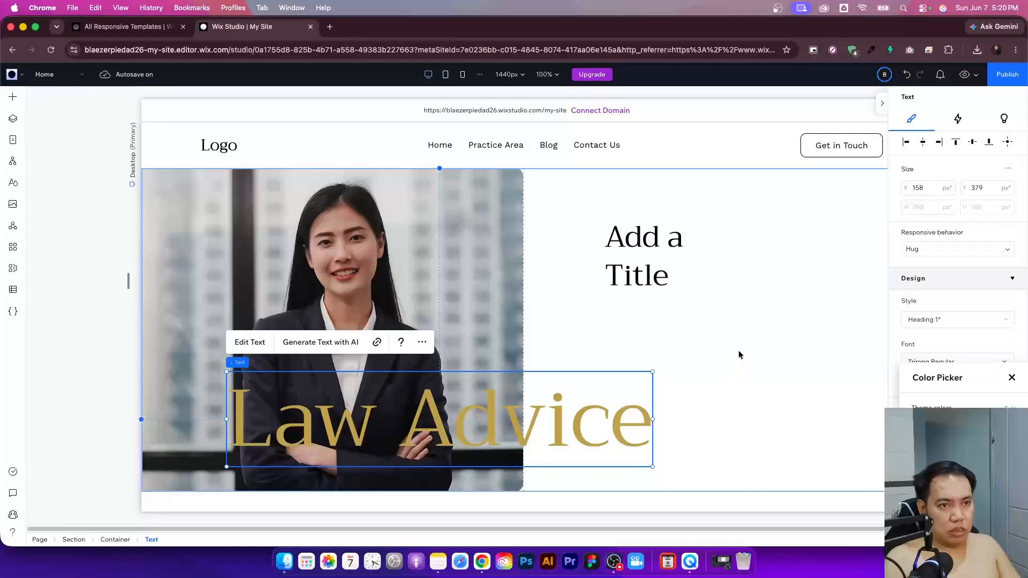
- Replace the new title's text with "We are passionate advocates for injured individuals fighting for justice"
left_click(659, 243)
left_click(631, 191)
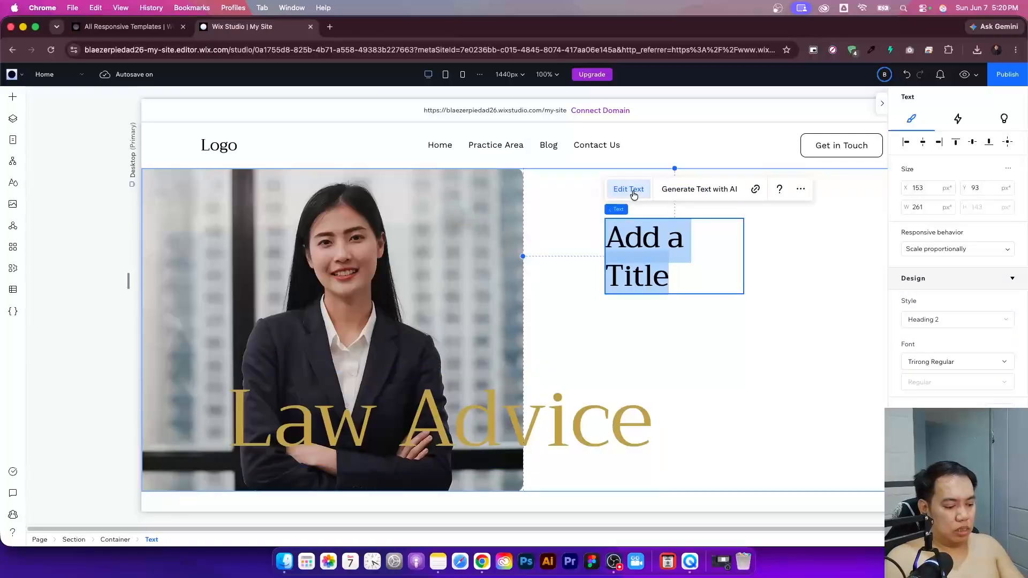
key("super+v")
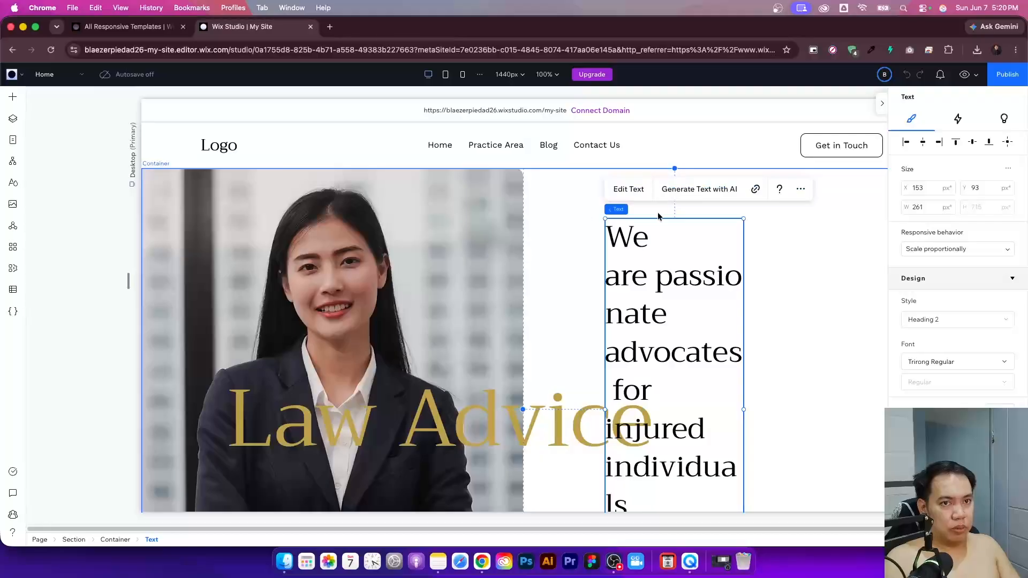
- Widen the headline in the right cell to about 619 px and place it at about X 38, Y 53 px
left_click(905, 142)
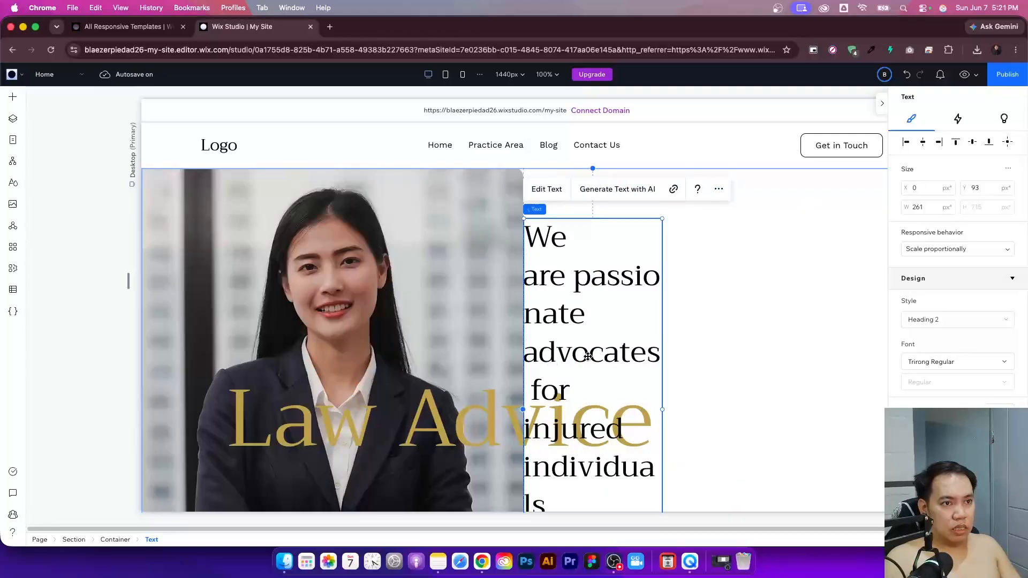
left_click_drag(588, 356, 589, 318)
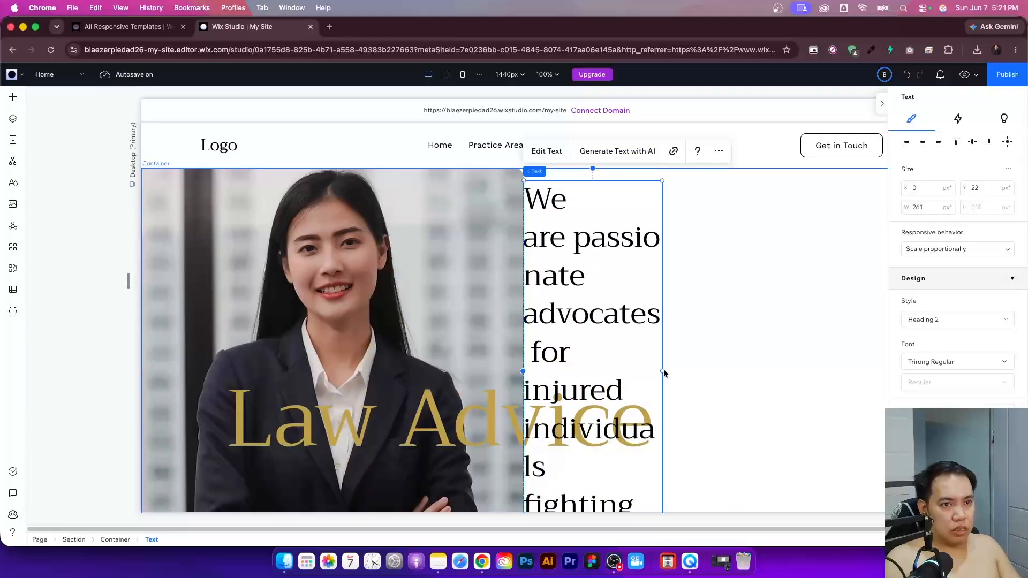
left_click_drag(658, 370, 873, 359)
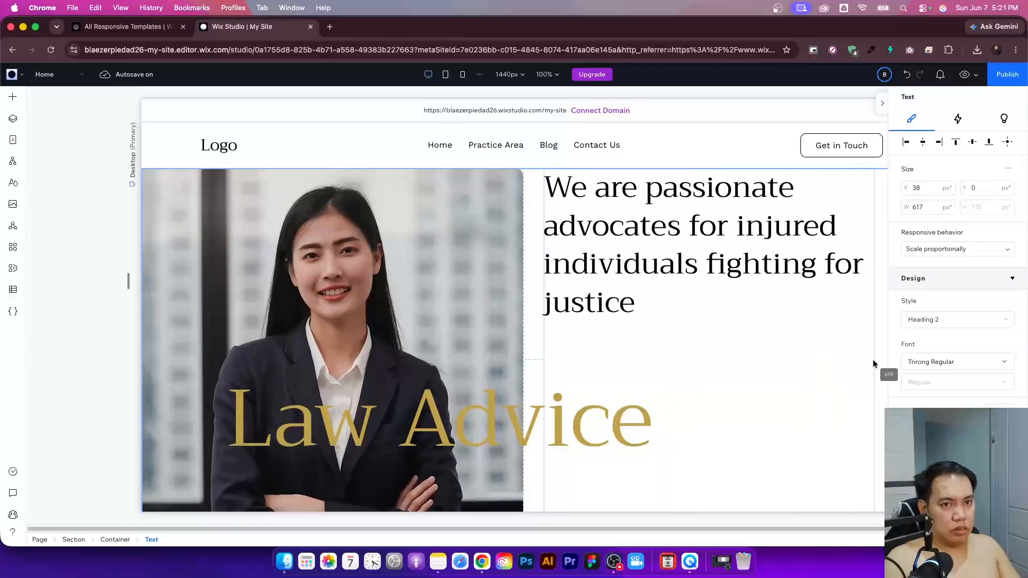
left_click_drag(680, 363, 680, 220)
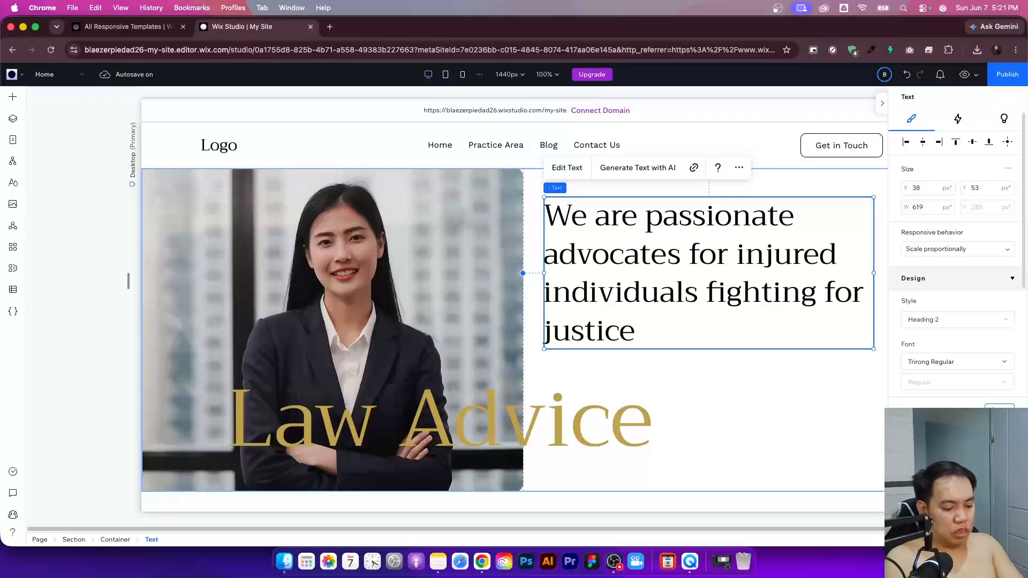
- Reduce the headline's text size slightly and reposition it to about X 54, Y 22 px in the right cell
left_click(1006, 405)
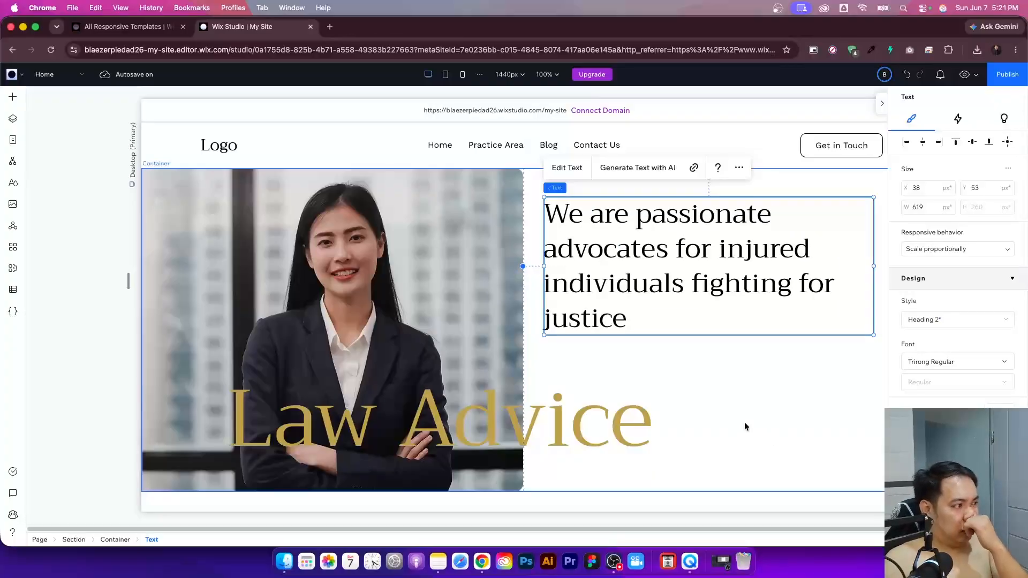
left_click(906, 142)
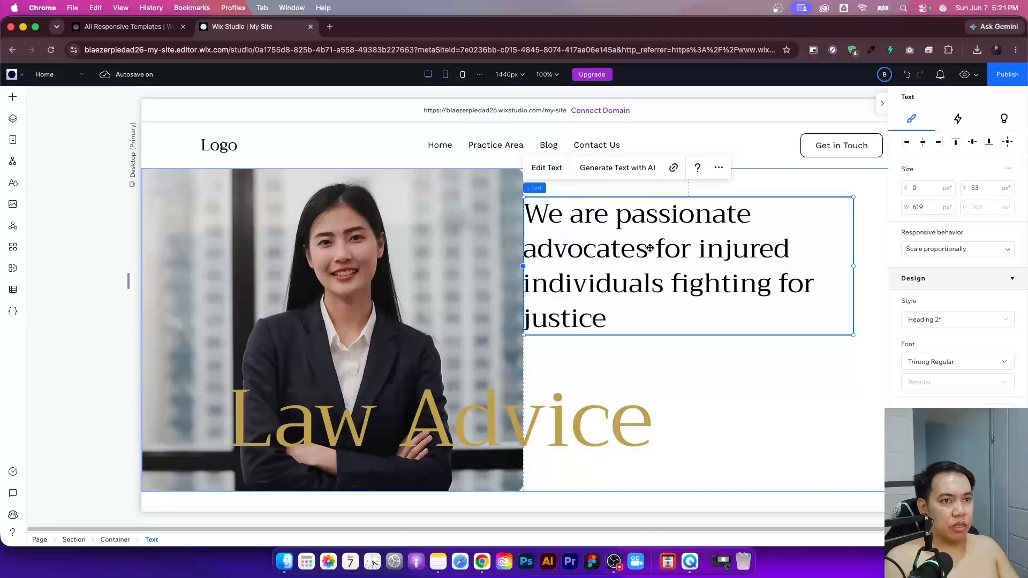
left_click(723, 354)
left_click(701, 262)
left_click_drag(701, 262, 730, 245)
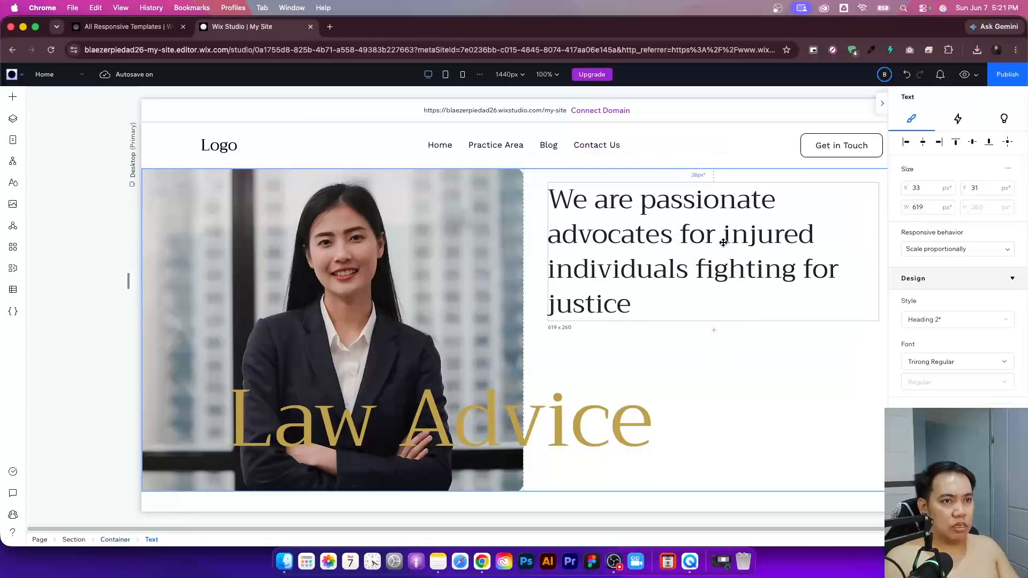
scroll(1001, 366, "down", 10)
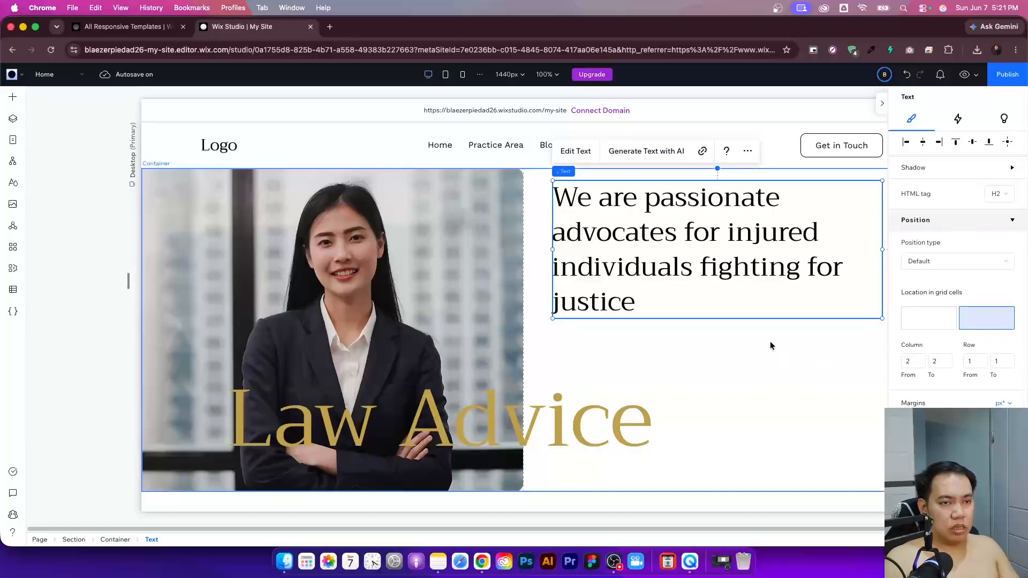
- Place the headline in its own container, refit it to about 606 px wide inside, and align it to the container's left edge
right_click(678, 266)
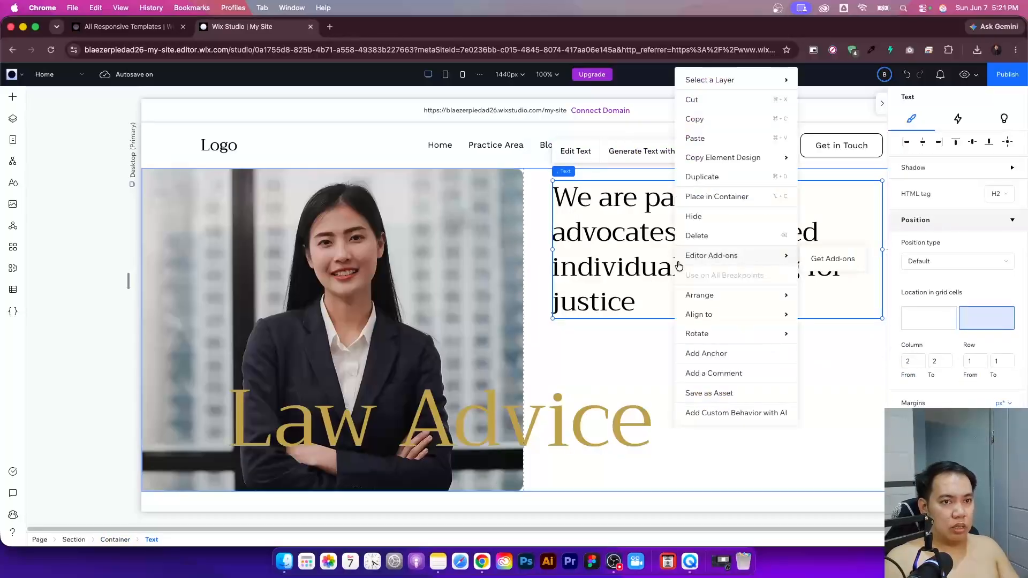
left_click(718, 198)
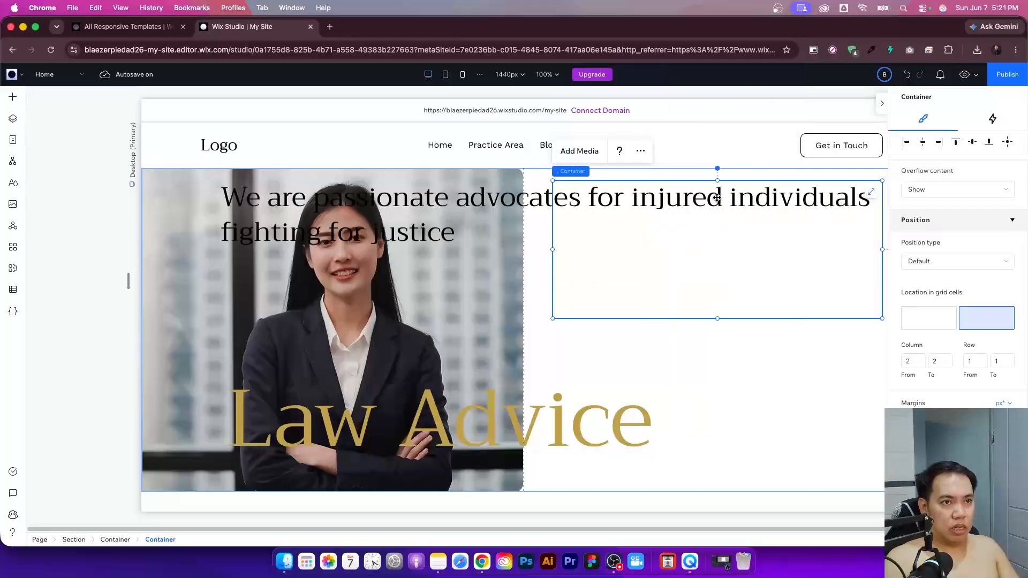
left_click(342, 228)
left_click_drag(221, 216, 574, 240)
left_click(744, 343)
left_click(717, 269)
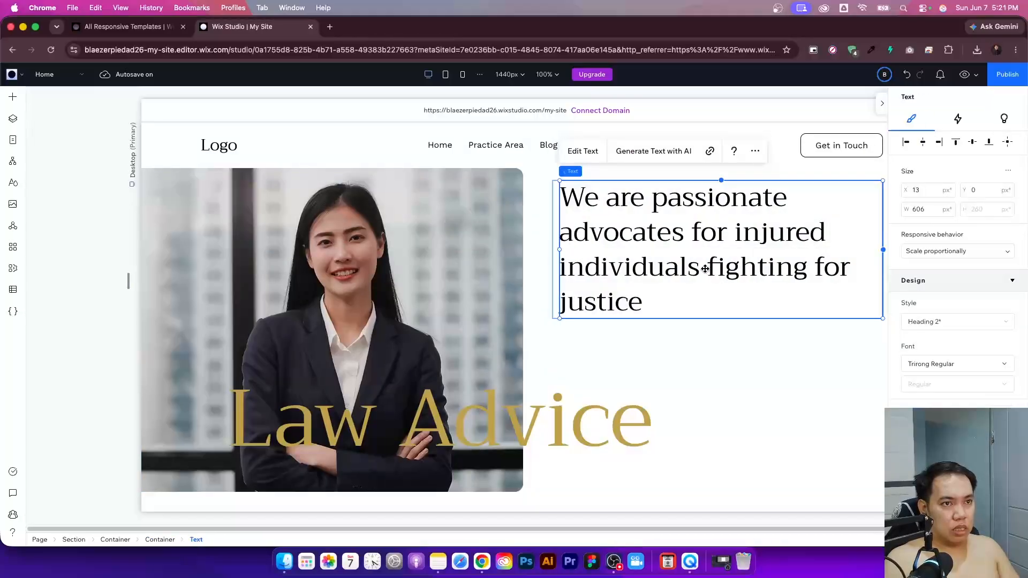
left_click(905, 143)
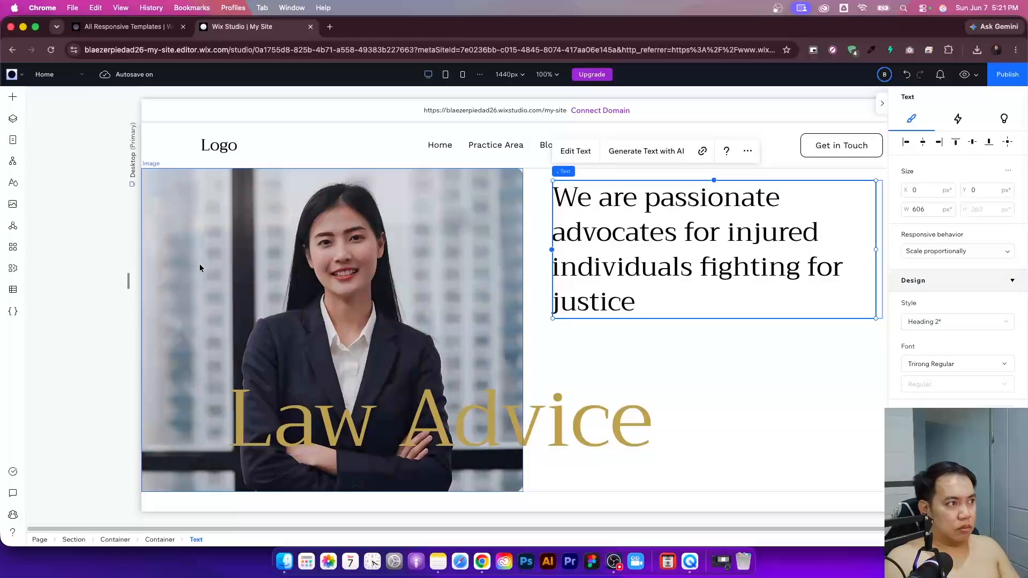
- Select the headline's container in the layer tree and align it to the left and top edges of the right cell
left_click(13, 119)
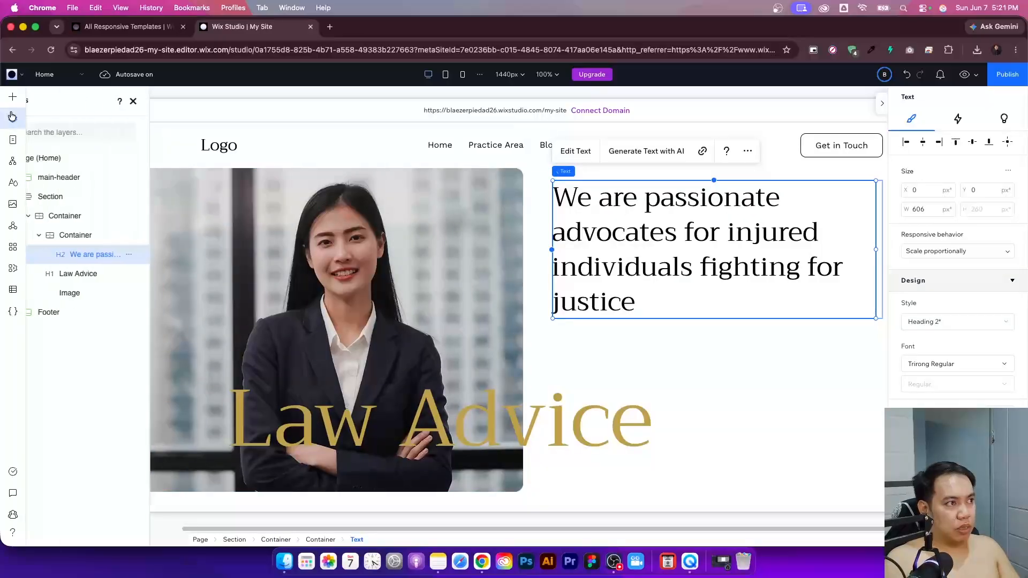
left_click(107, 240)
left_click(77, 237)
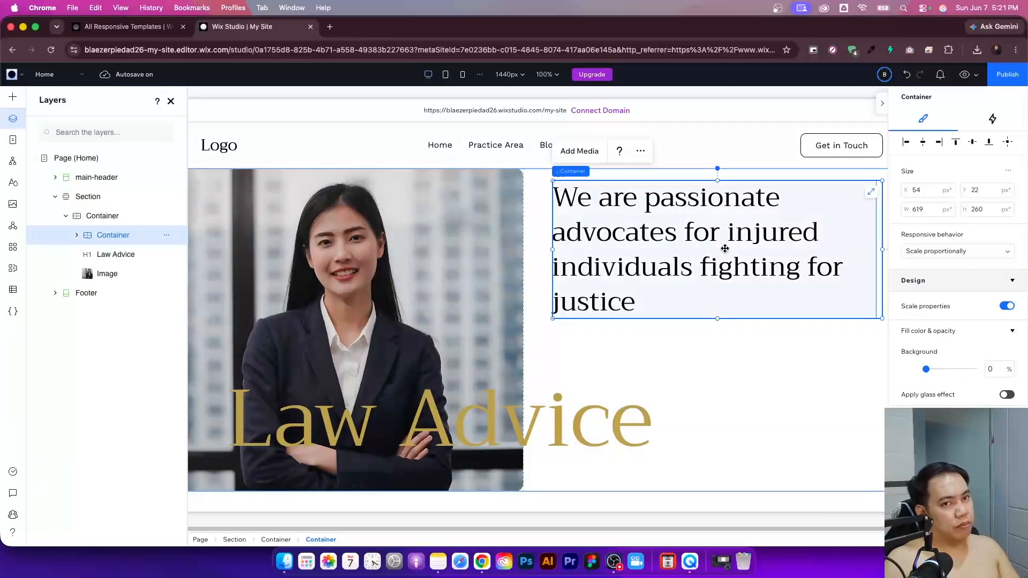
left_click(906, 142)
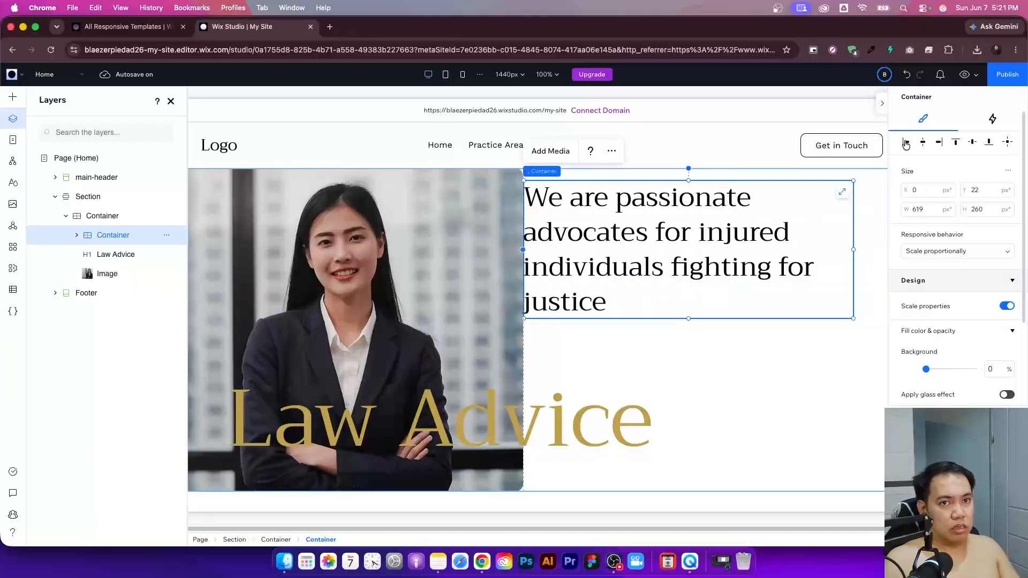
left_click(957, 143)
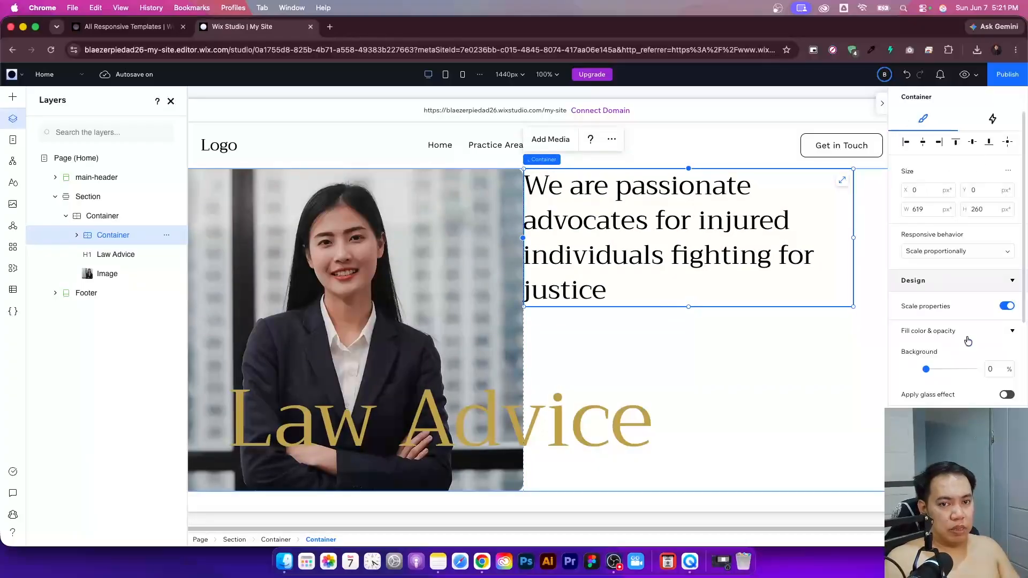
- Set the headline container's horizontal and vertical padding to 40 px
scroll(942, 268, "down", 5)
left_click(933, 330)
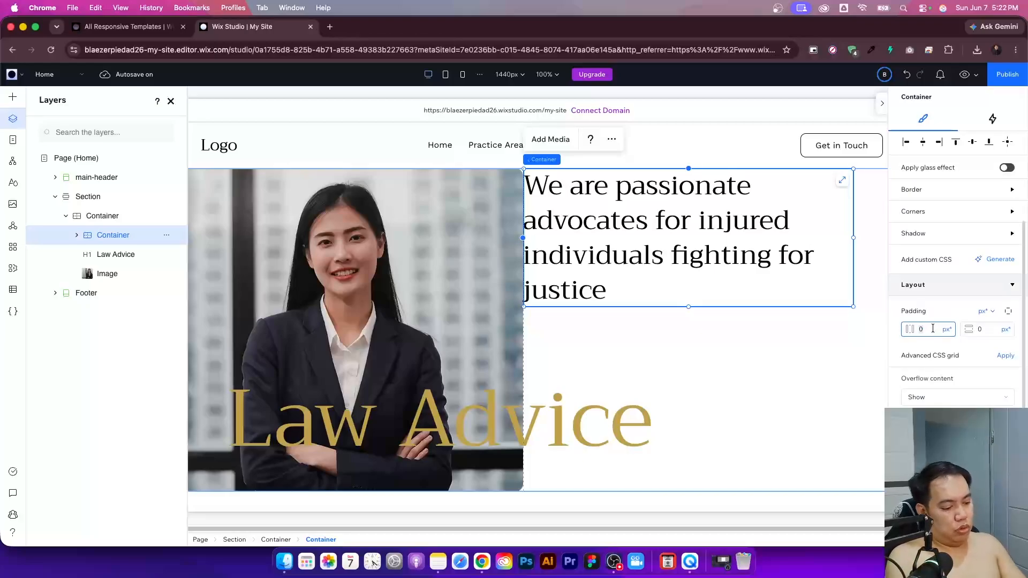
type("40")
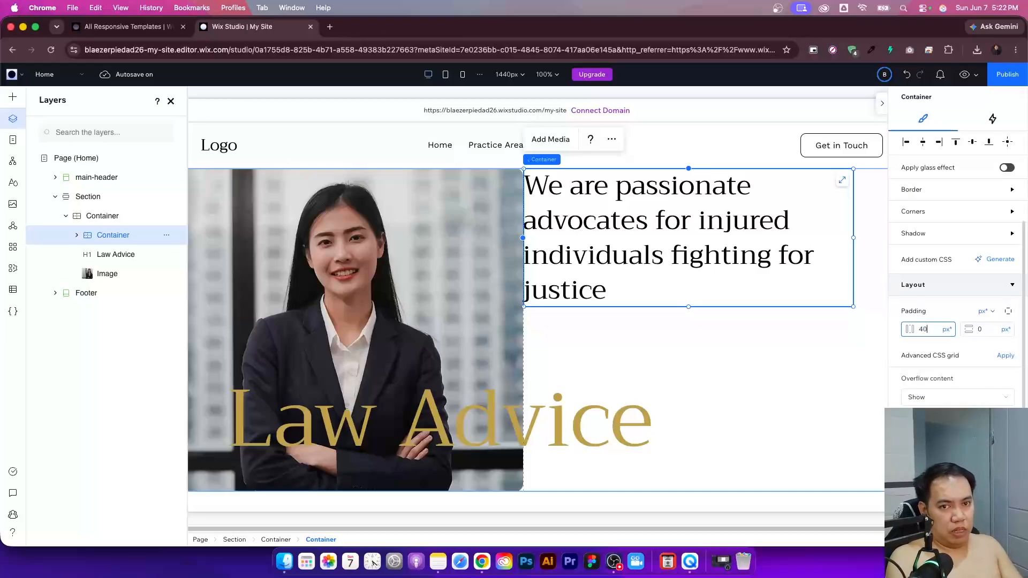
key("Tab")
type("40")
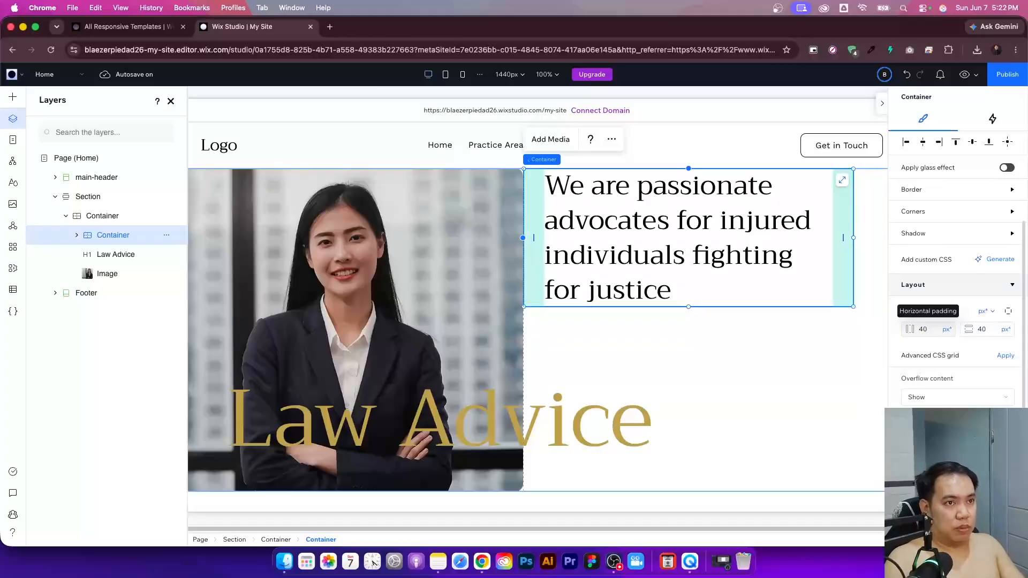
key("Return")
left_click(700, 451)
- Close the layer tree and review the hero section's photo, Law Advice title and headline layout
left_click(629, 434)
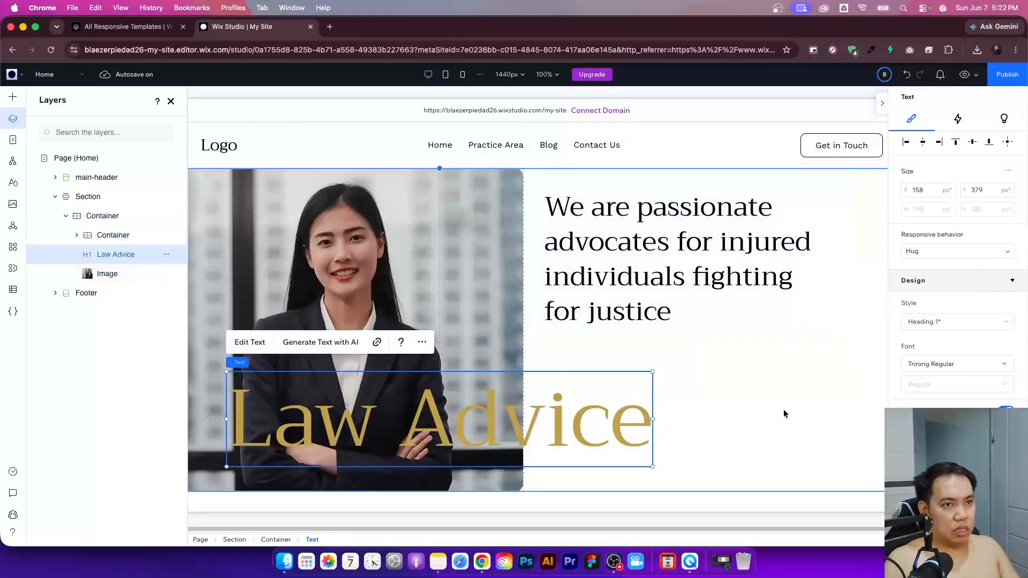
left_click(782, 415)
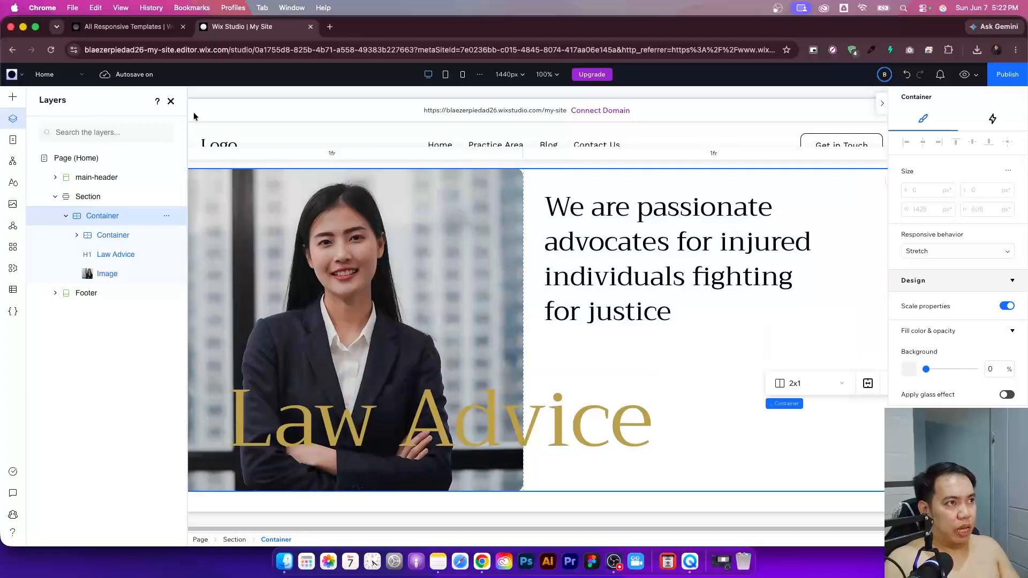
left_click(170, 101)
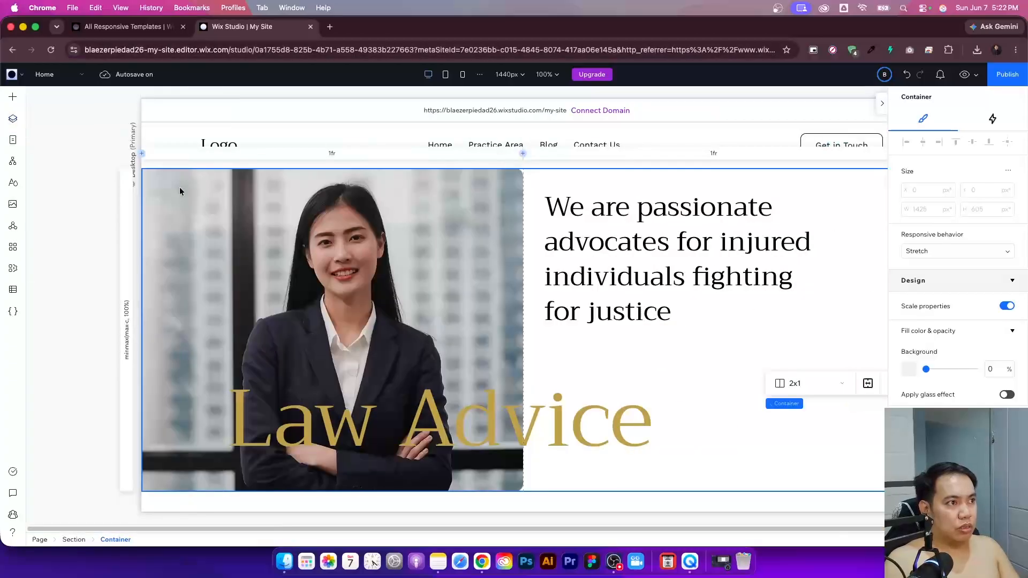
left_click(84, 279)
scroll(277, 241, "down", 2)
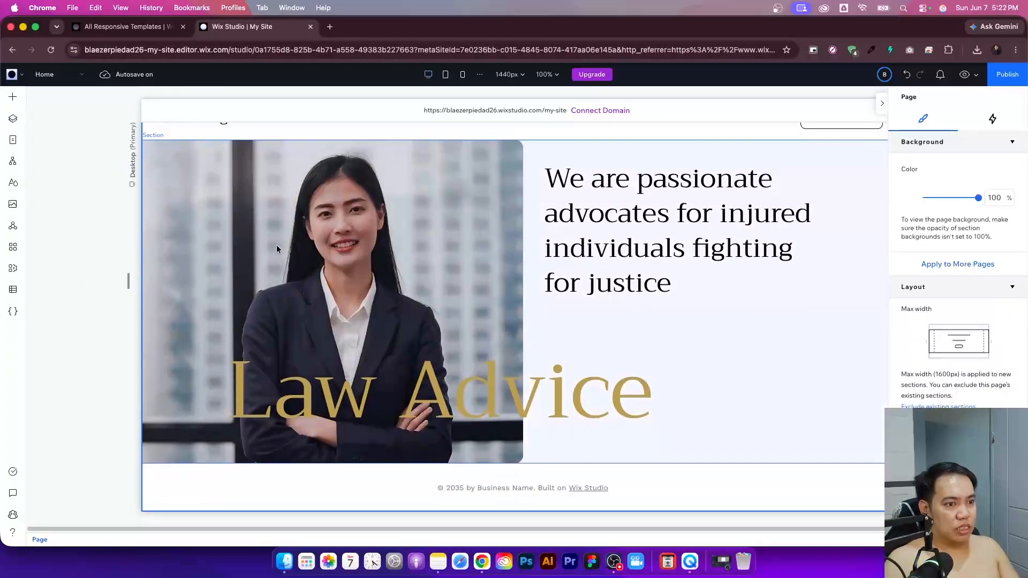
scroll(275, 250, "up", 1)
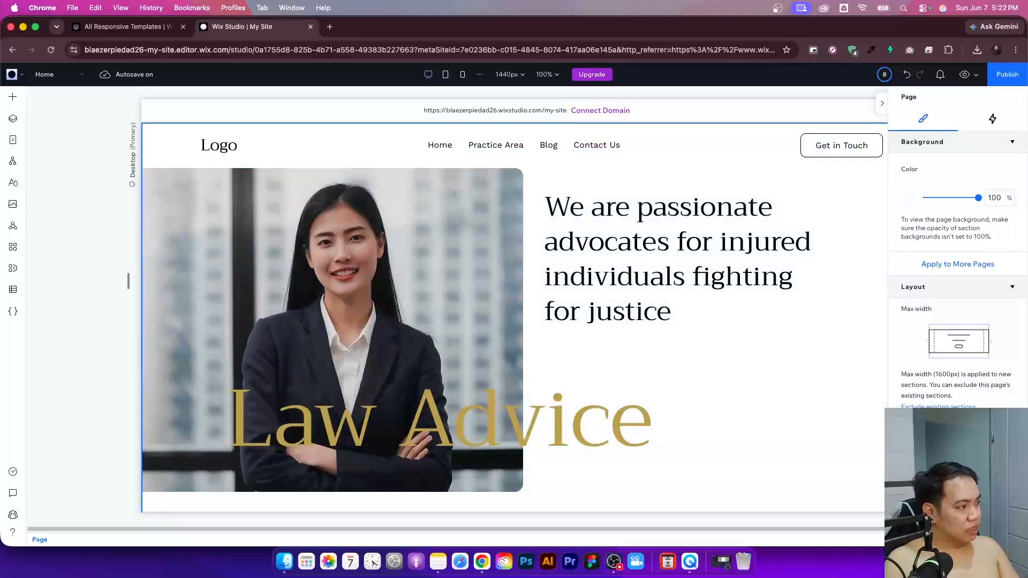
left_click(374, 563)
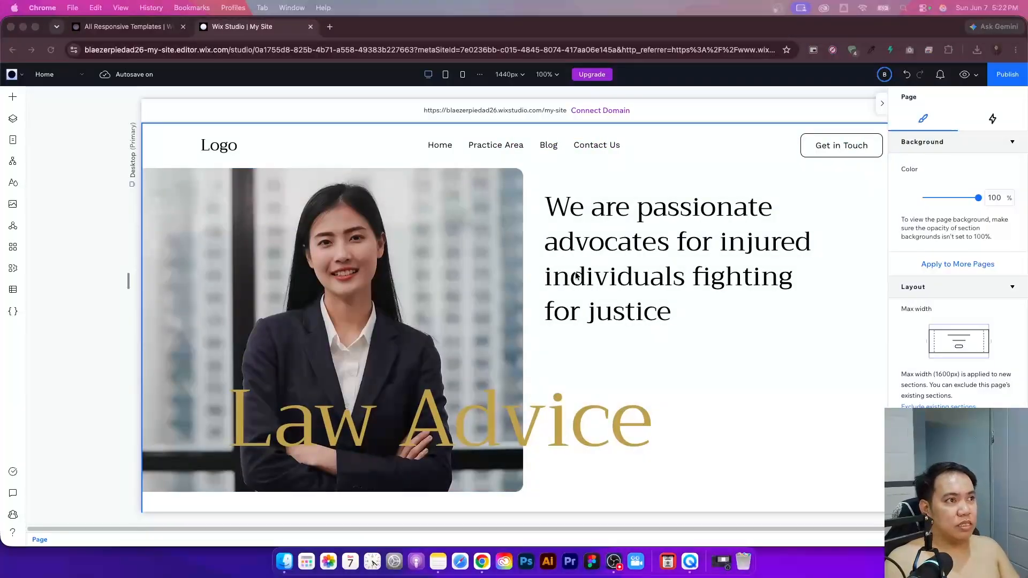
scroll(571, 275, "down", 1)
scroll(577, 286, "up", 1)
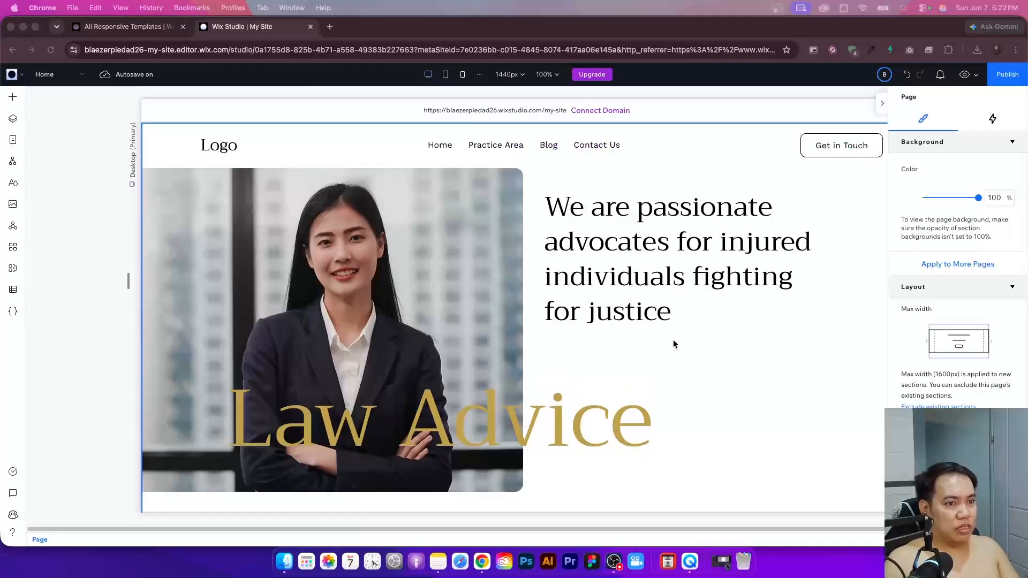
- Move the "Law Advice" heading slightly to the right across the portrait image, to about X 199 px and Y 379 px
left_click(564, 427)
left_click(568, 426)
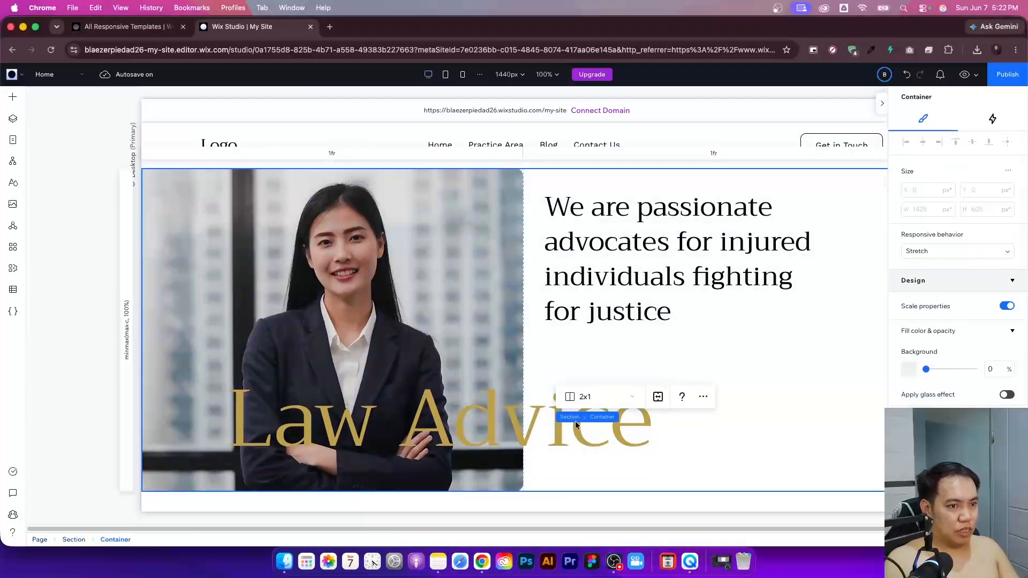
left_click(576, 424)
left_click_drag(576, 424, 595, 426)
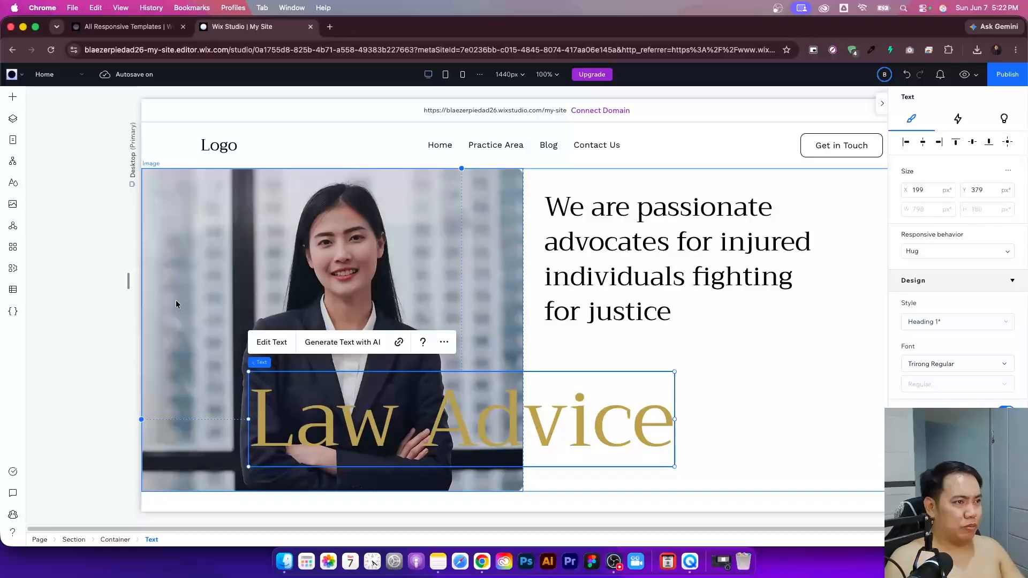
- Add a blank section between the hero section and the footer
scroll(278, 401, "down", 1)
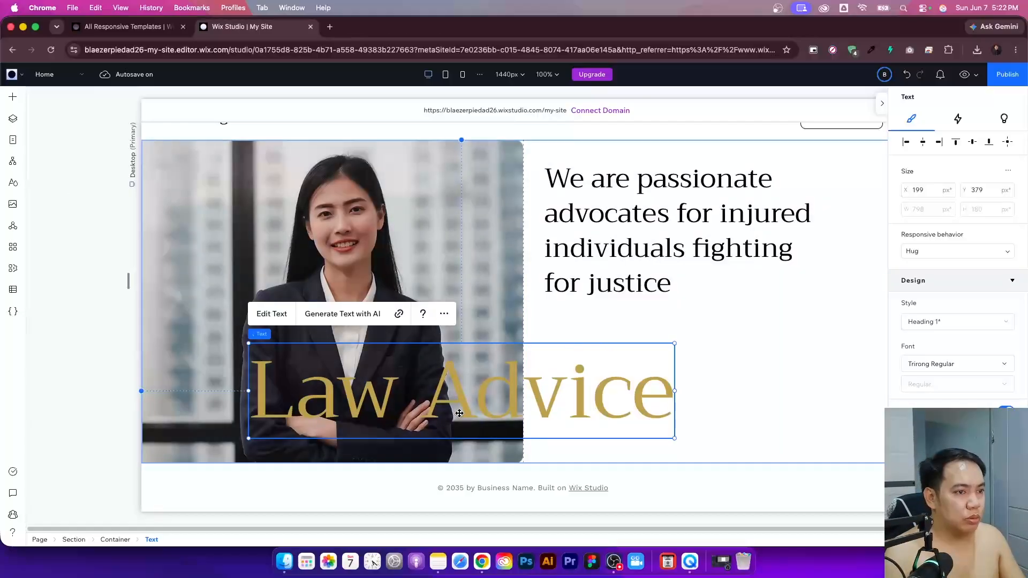
left_click(520, 470)
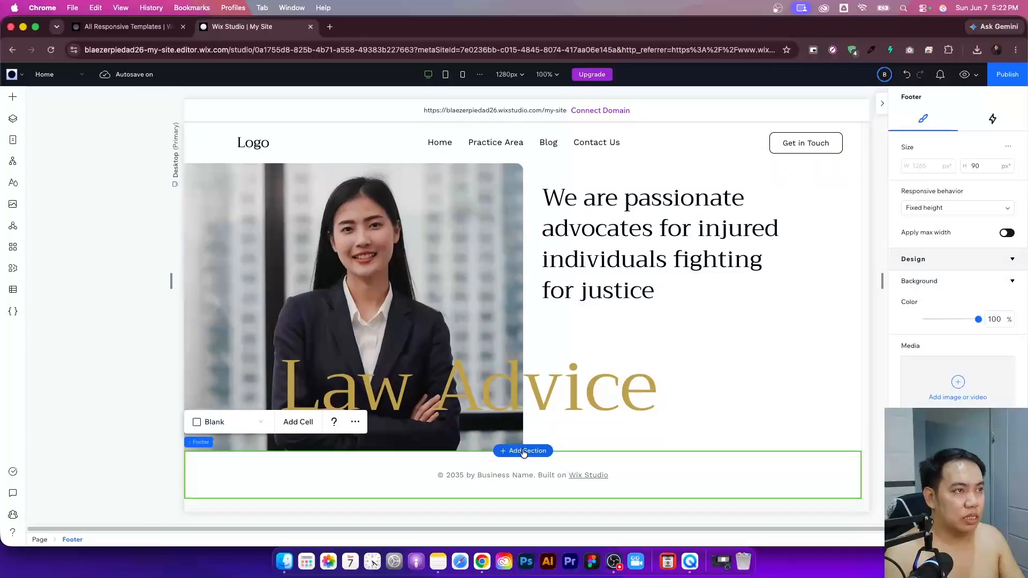
scroll(520, 453, "down", 5)
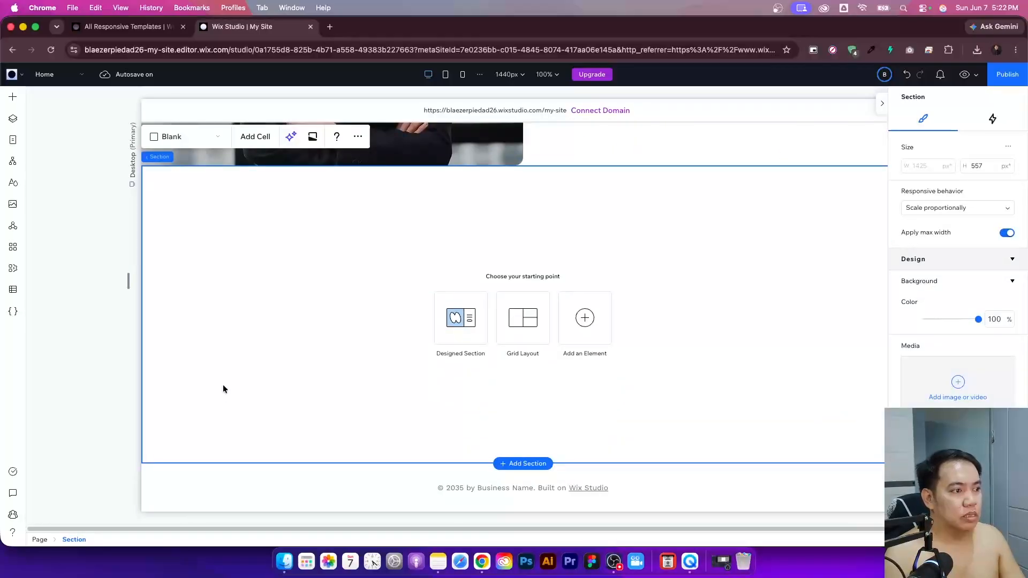
- Delete the footer from the page
left_click(169, 479)
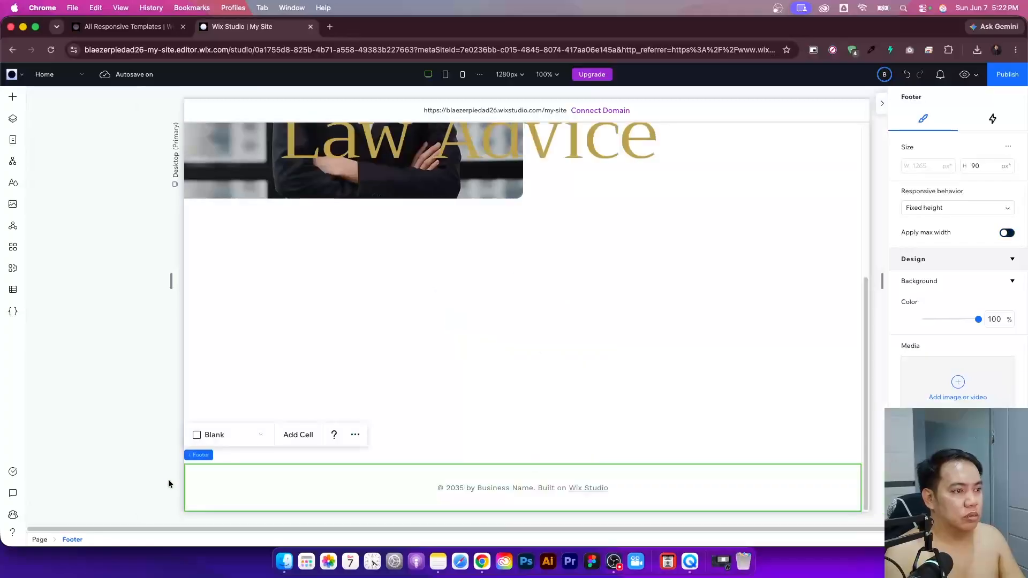
right_click(198, 486)
mouse_move(250, 316)
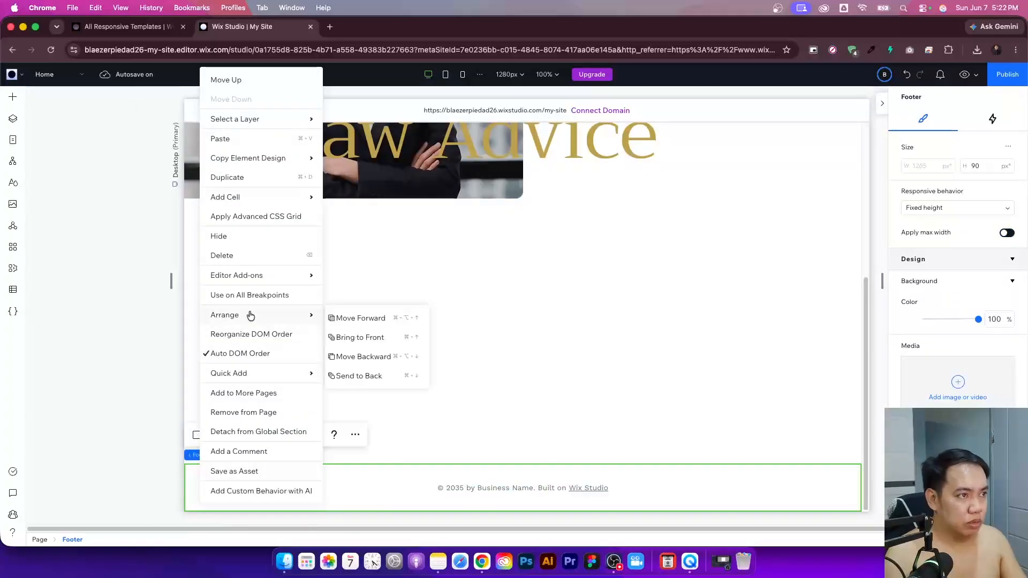
left_click(244, 257)
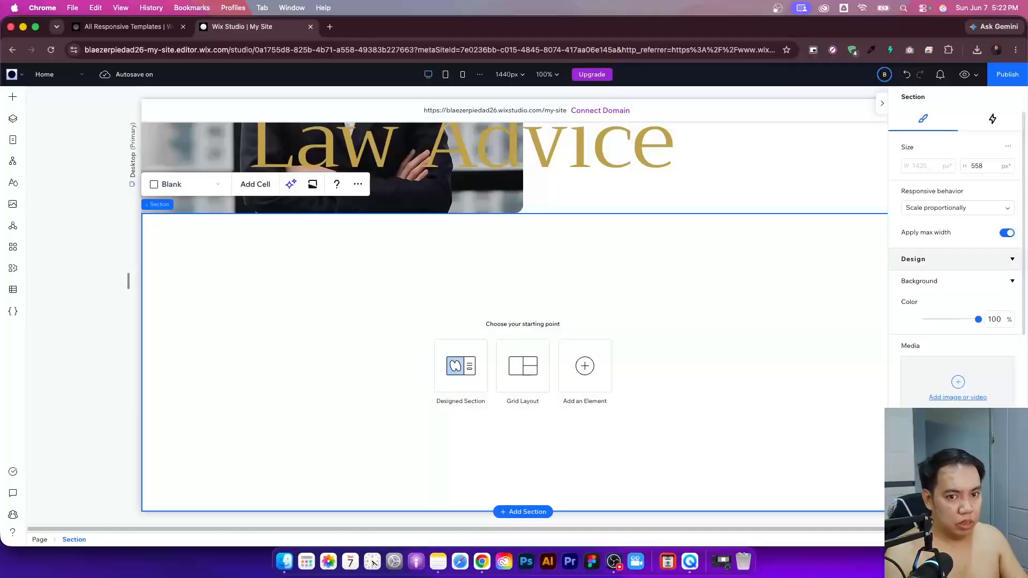
- Set the blank section's horizontal padding to 153 px and its vertical padding to 100 px
scroll(958, 321, "down", 5)
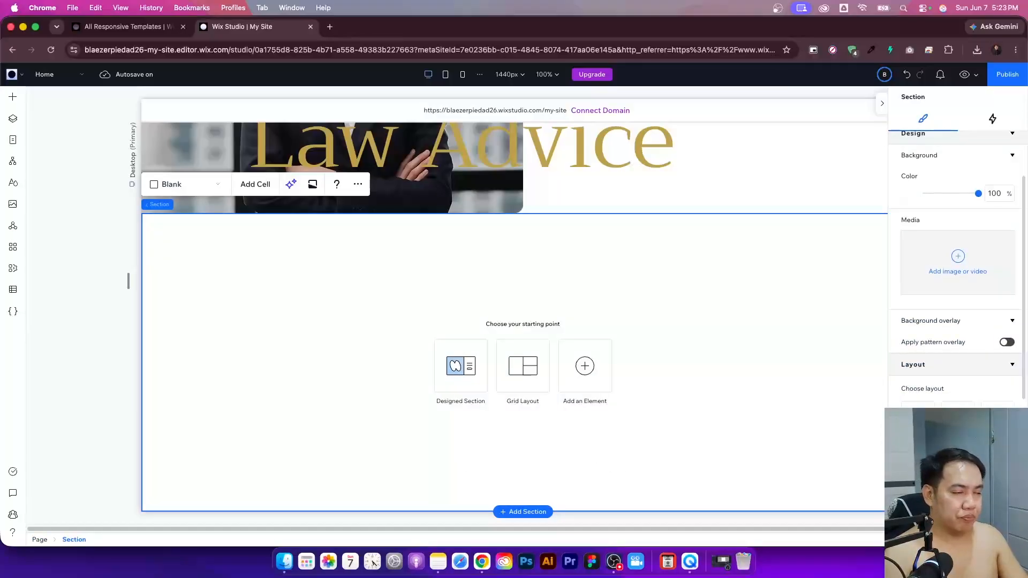
scroll(958, 268, "down", 8)
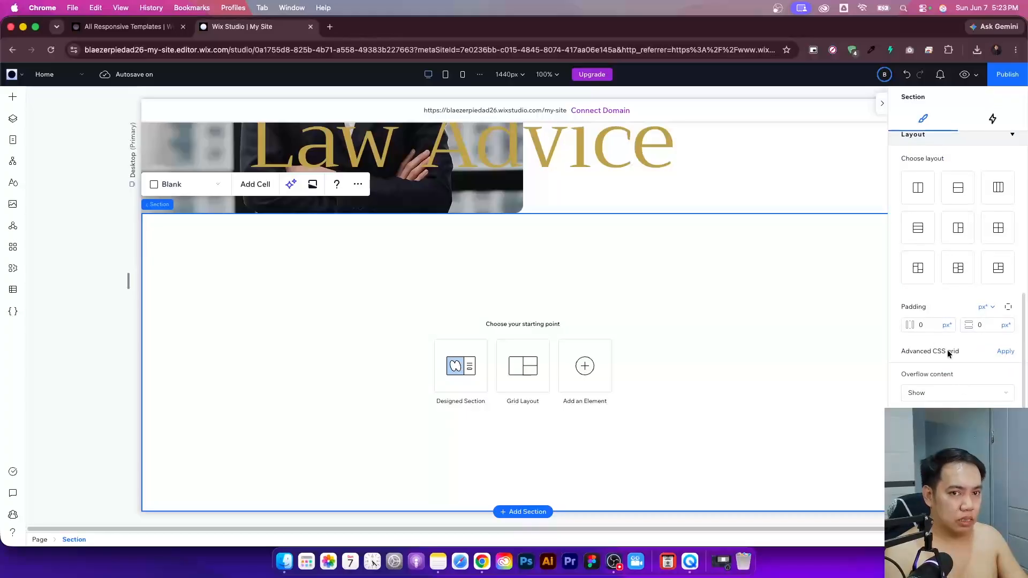
left_click(931, 325)
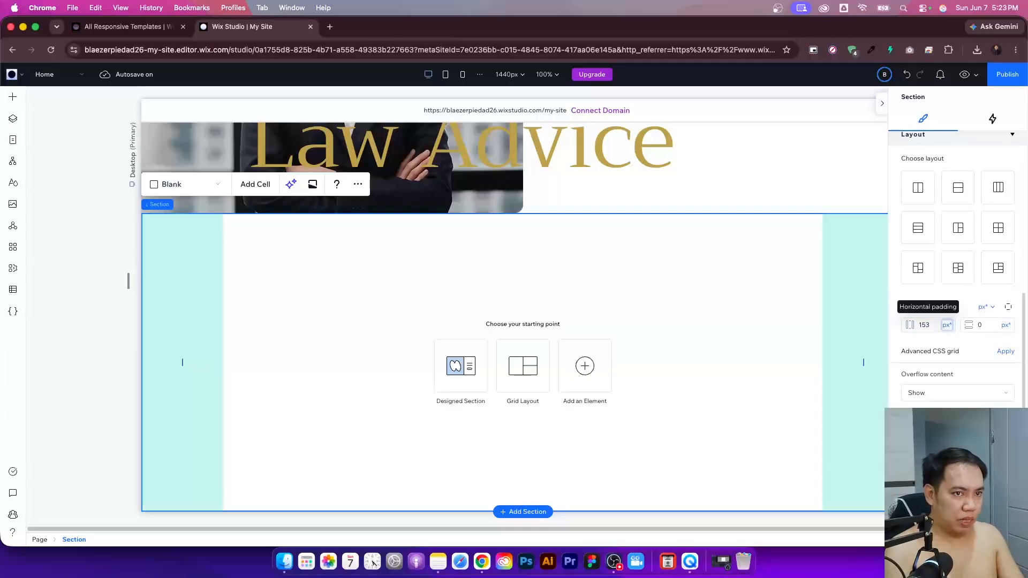
left_click(986, 321)
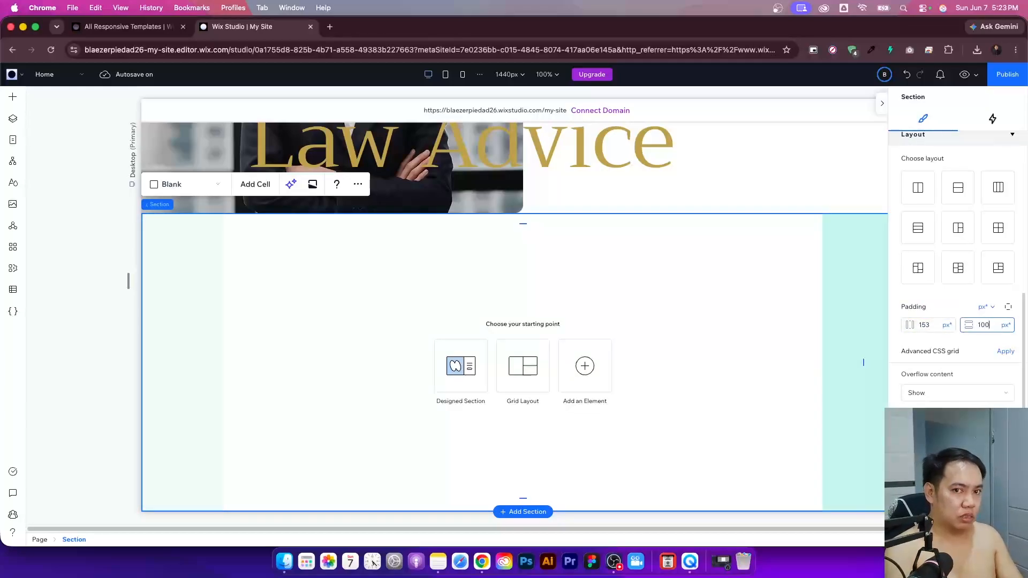
type("100")
key("Return")
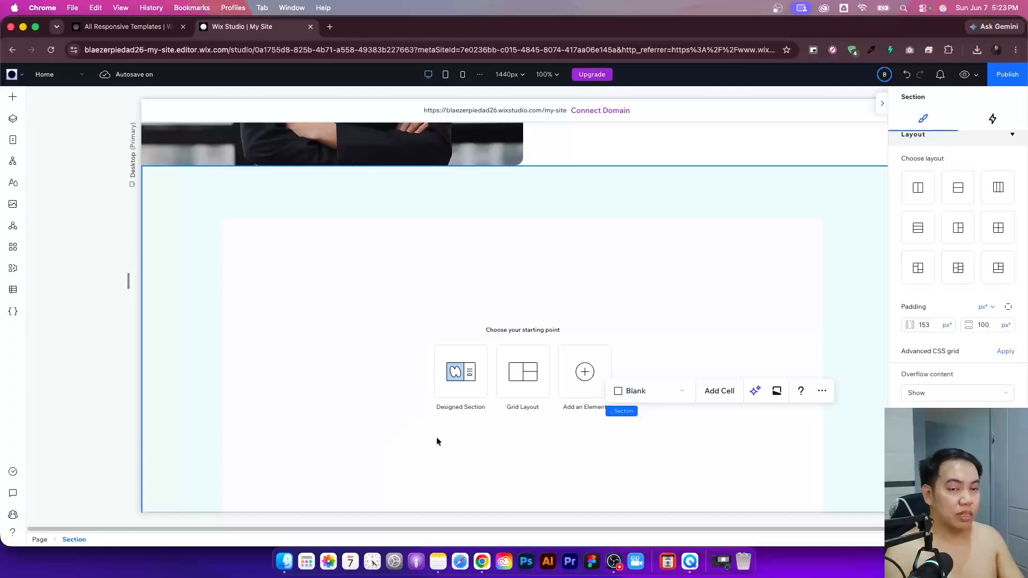
- Insert a container into the middle of the blank padded section
scroll(407, 440, "down", 1)
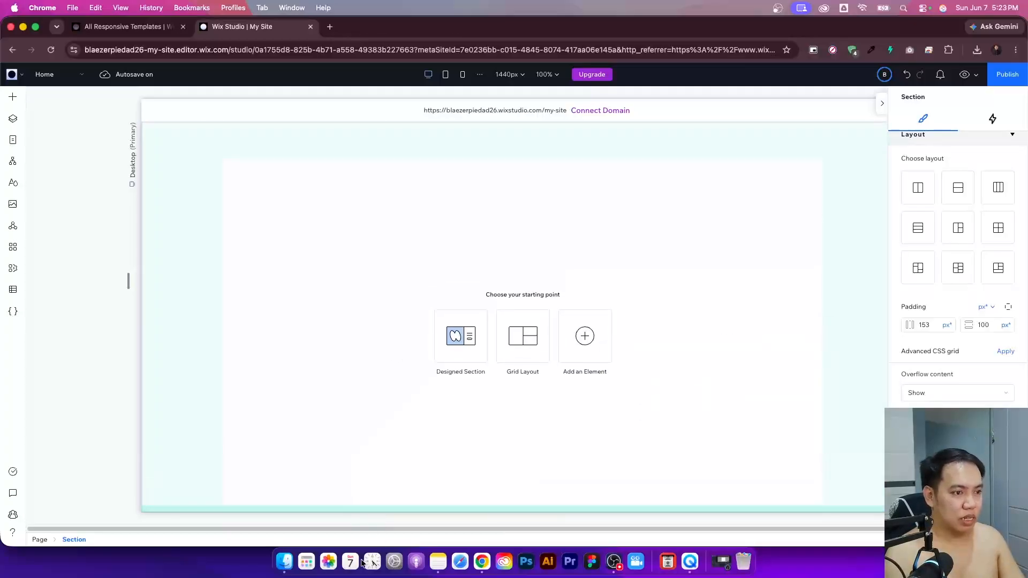
left_click(397, 430)
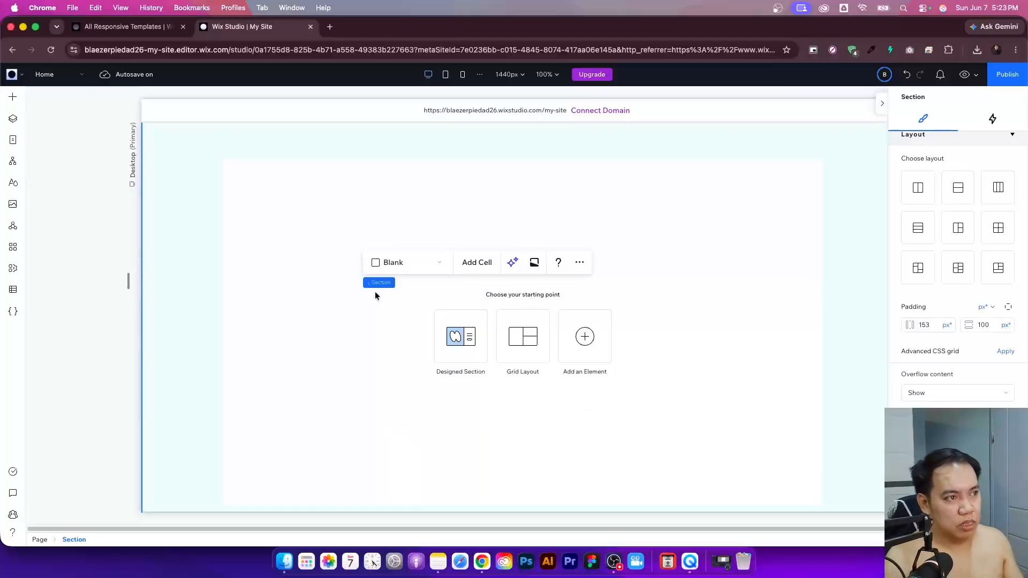
left_click(17, 97)
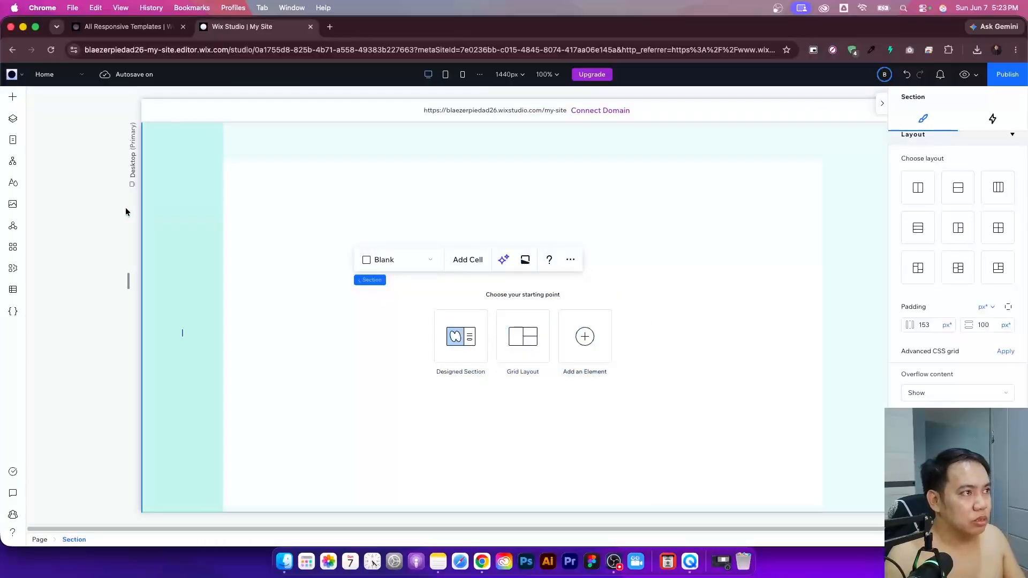
left_click(43, 161)
left_click(14, 118)
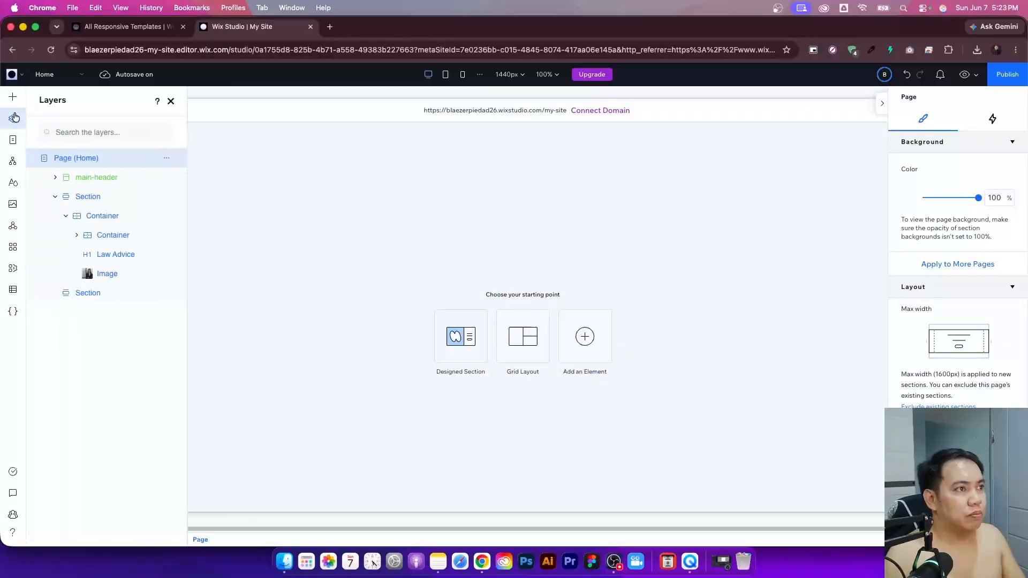
left_click(373, 288)
left_click(12, 96)
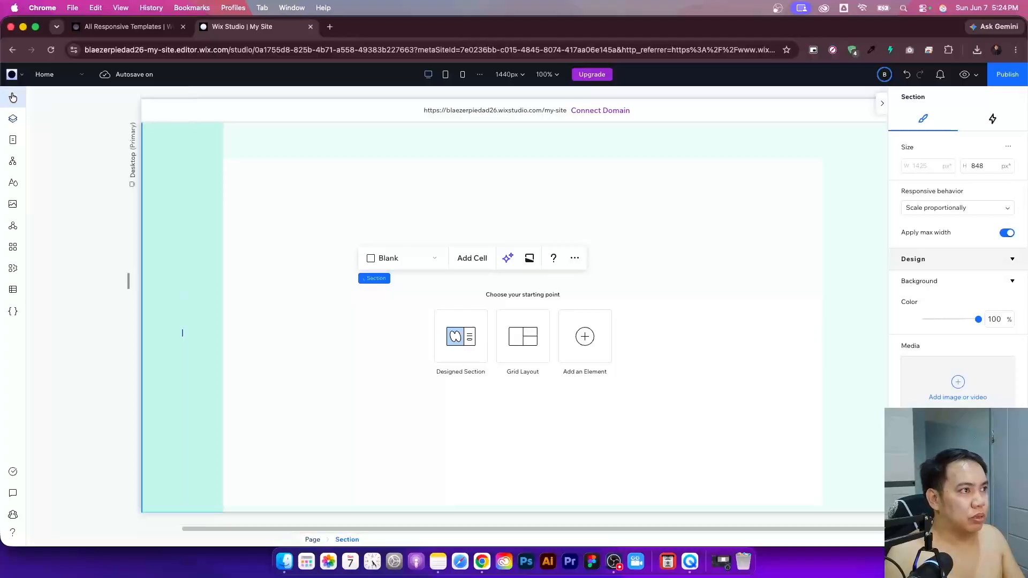
left_click_drag(205, 220, 531, 308)
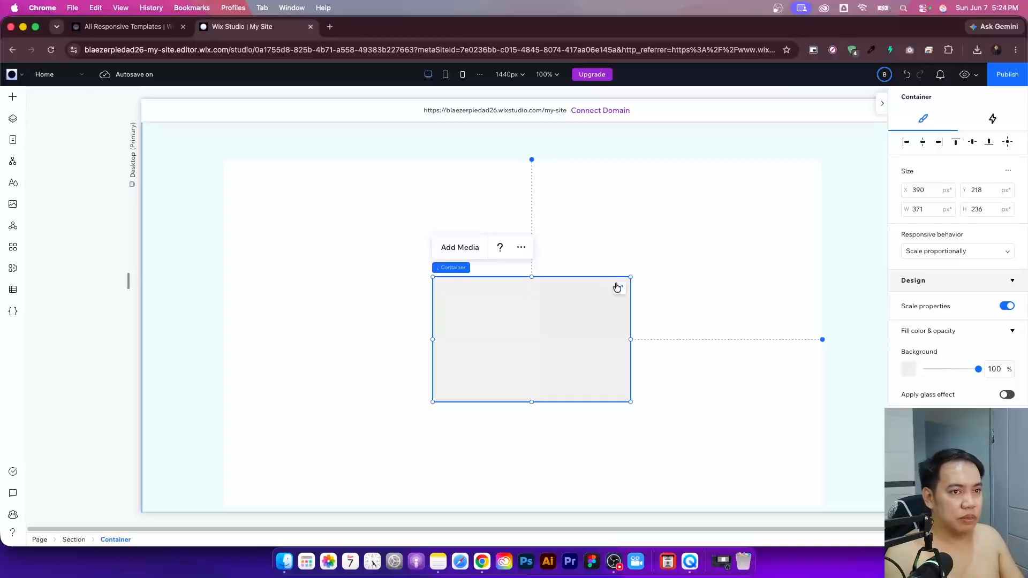
- Stretch the new container to fill the section's padded area and set its background opacity to 0%
left_click(667, 280)
left_click(594, 304)
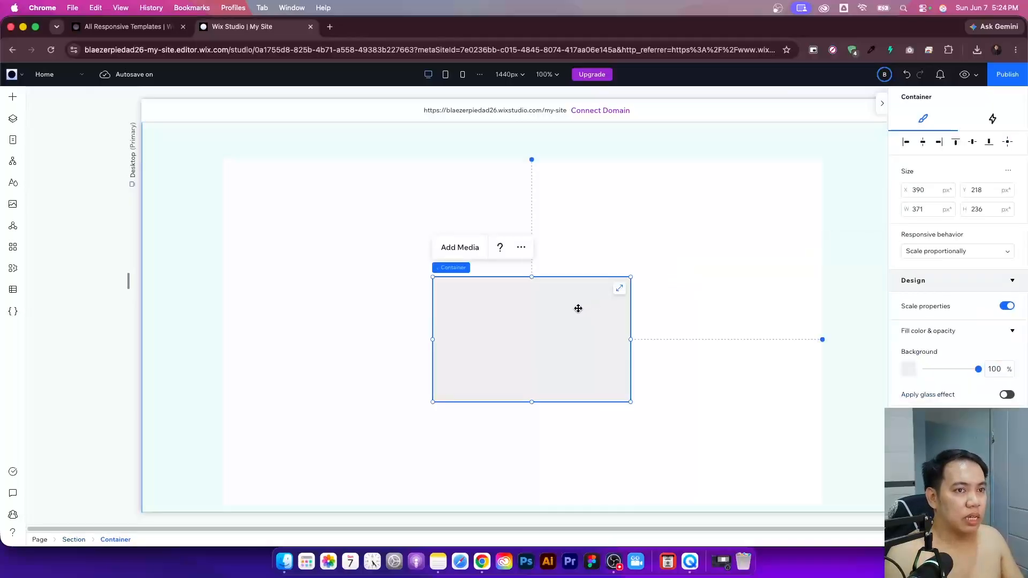
left_click(620, 291)
double_click(995, 369)
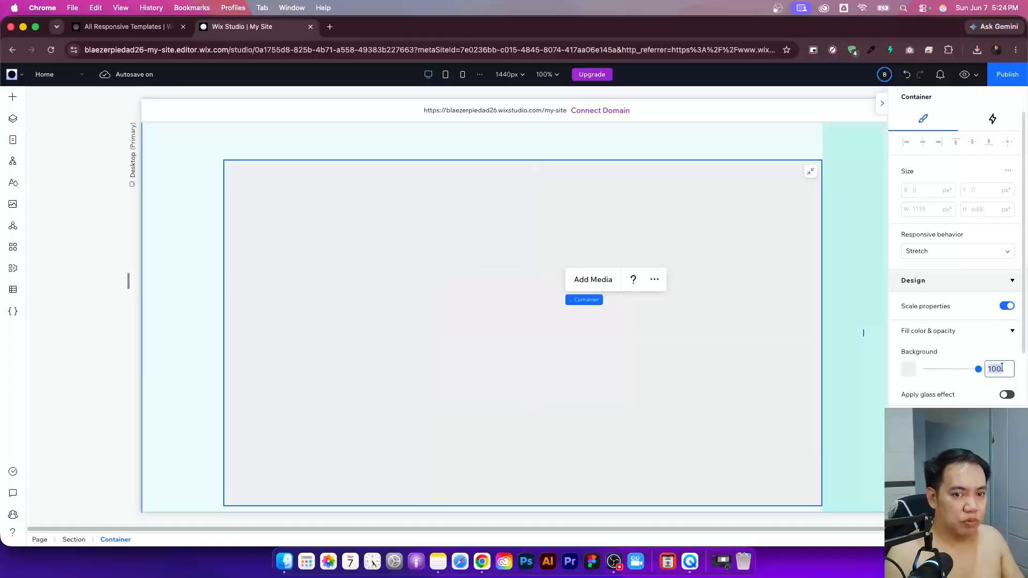
type("0")
key("Return")
left_click(580, 353)
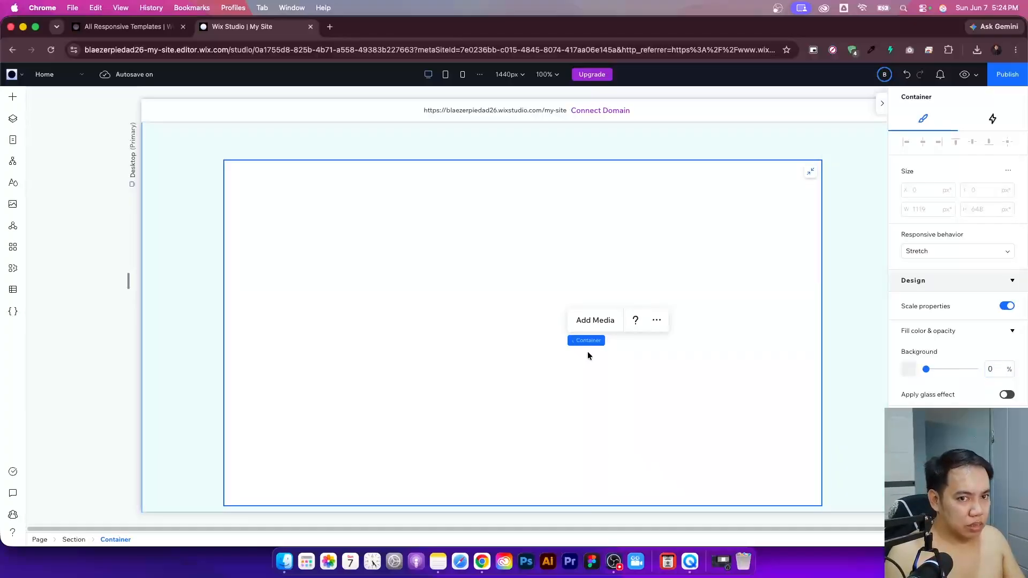
- Apply a 1x2 grid layout to the stretched container
scroll(902, 347, "down", 3)
scroll(880, 428, "down", 1)
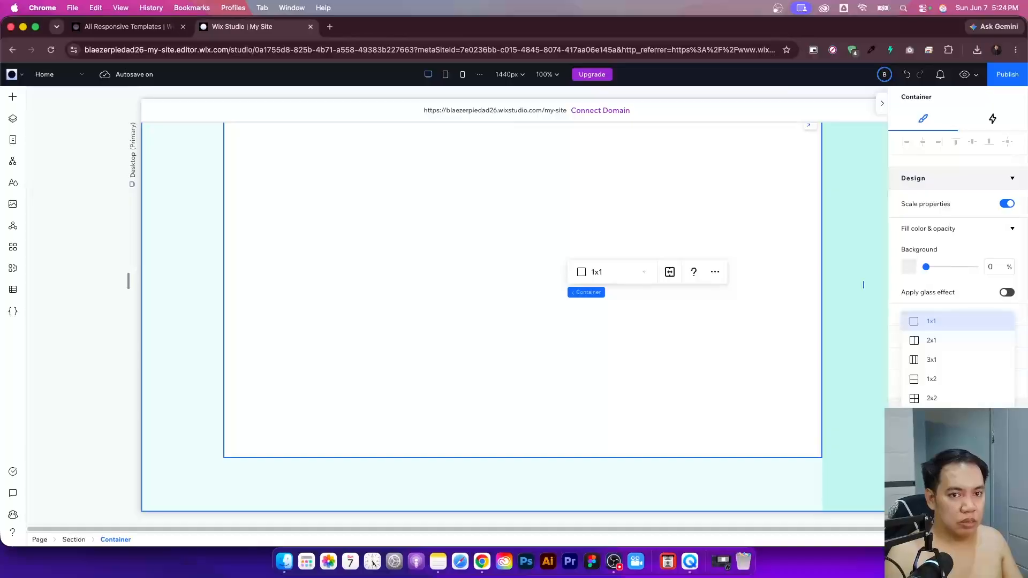
left_click(939, 384)
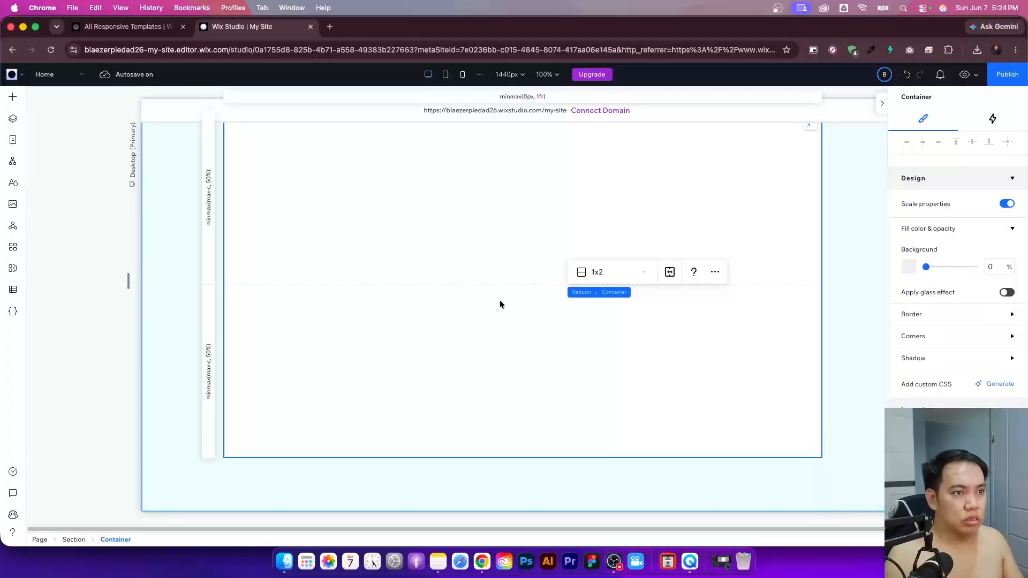
- Set the container grid's horizontal and vertical gaps to 40 px each
scroll(500, 304, "up", 3)
scroll(921, 394, "down", 5)
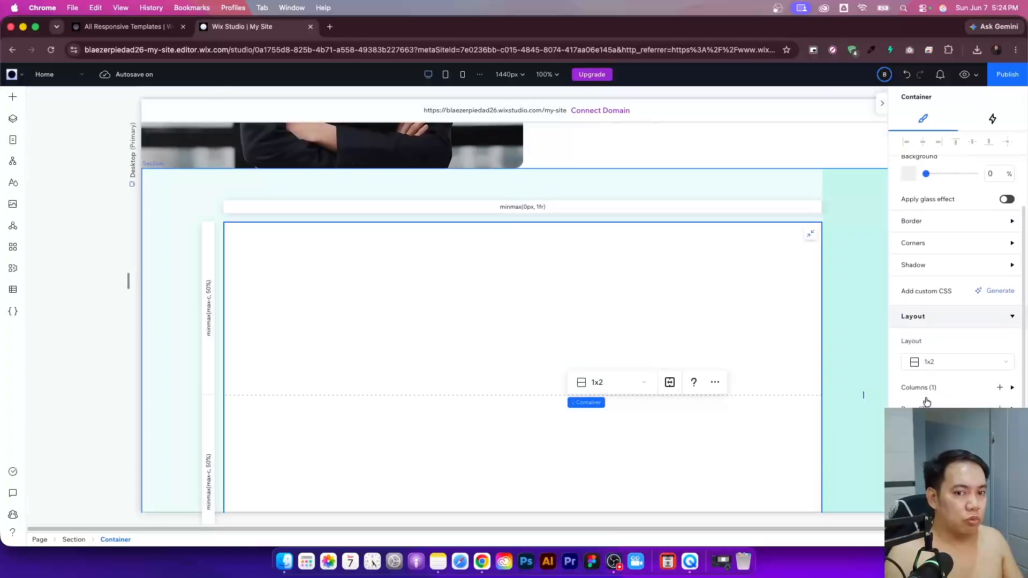
left_click(935, 359)
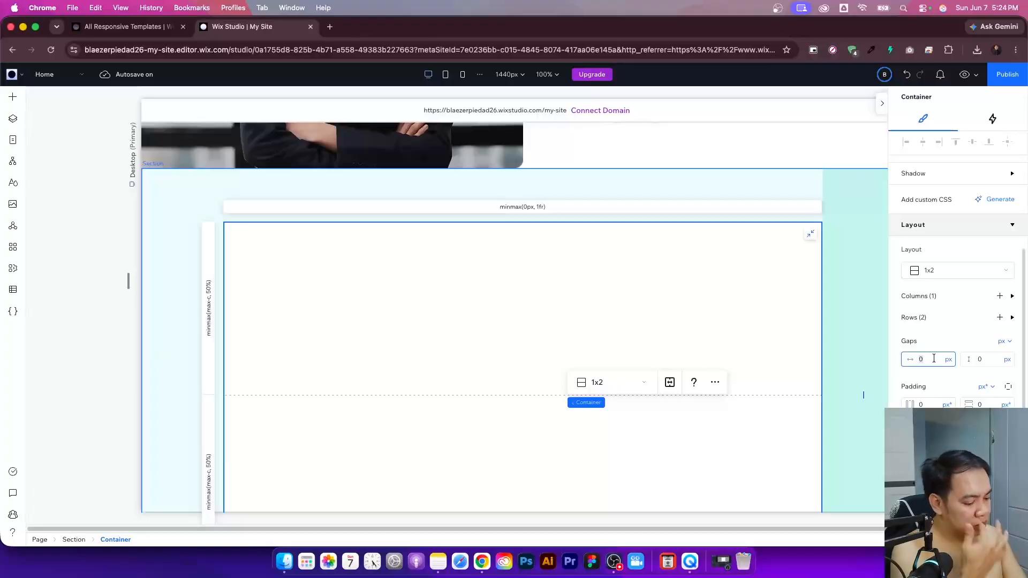
type("40")
key("Tab")
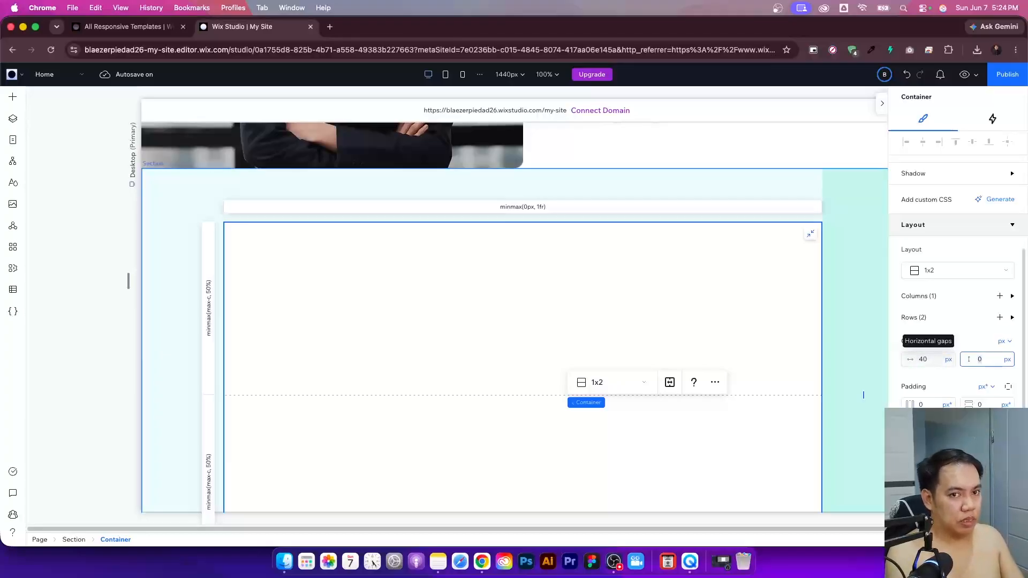
type("40")
key("Return")
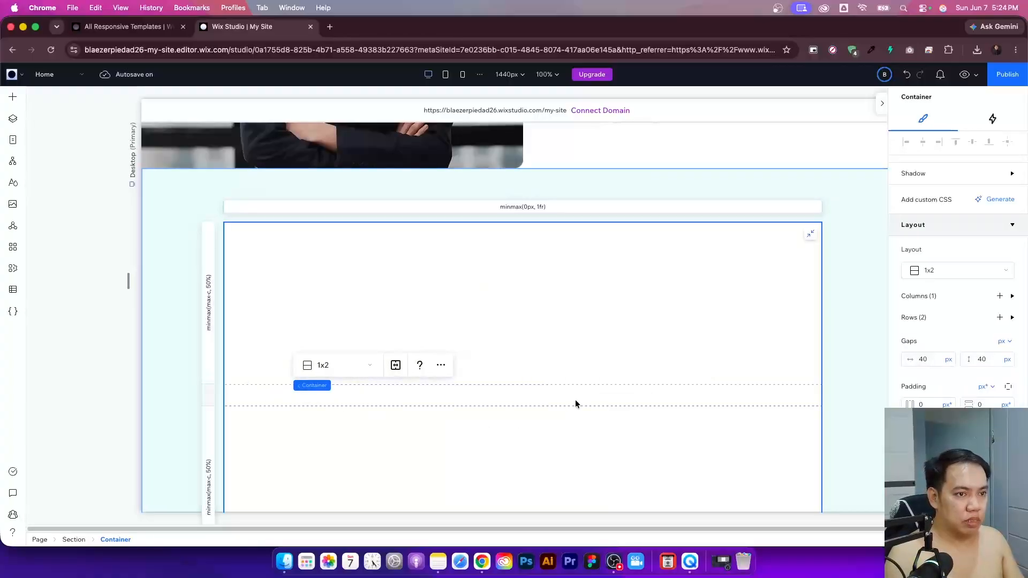
- Resize the container's grid rows so the upper row takes about 29.5% and the lower row about 64.4%
left_click(520, 397)
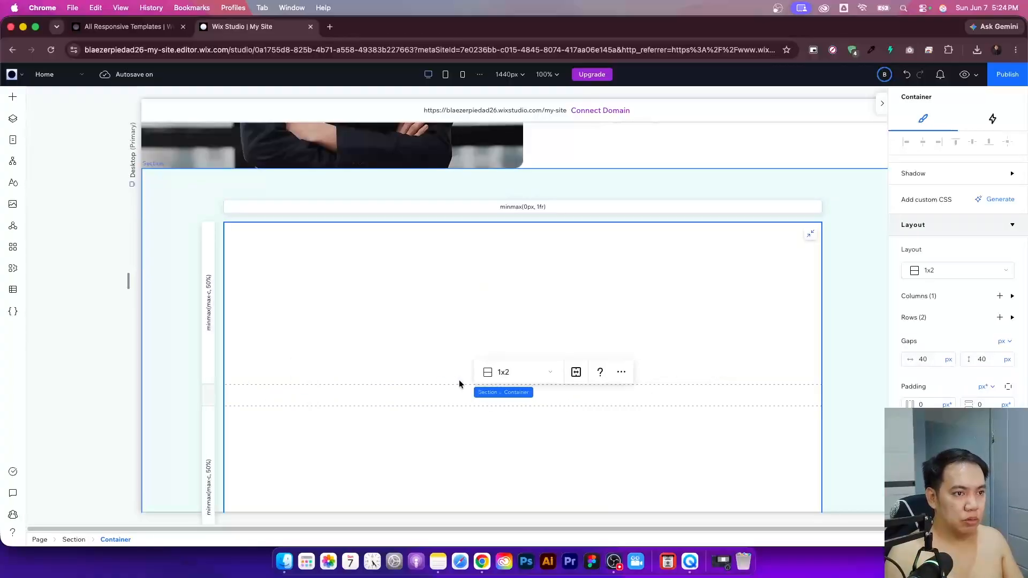
left_click(412, 390)
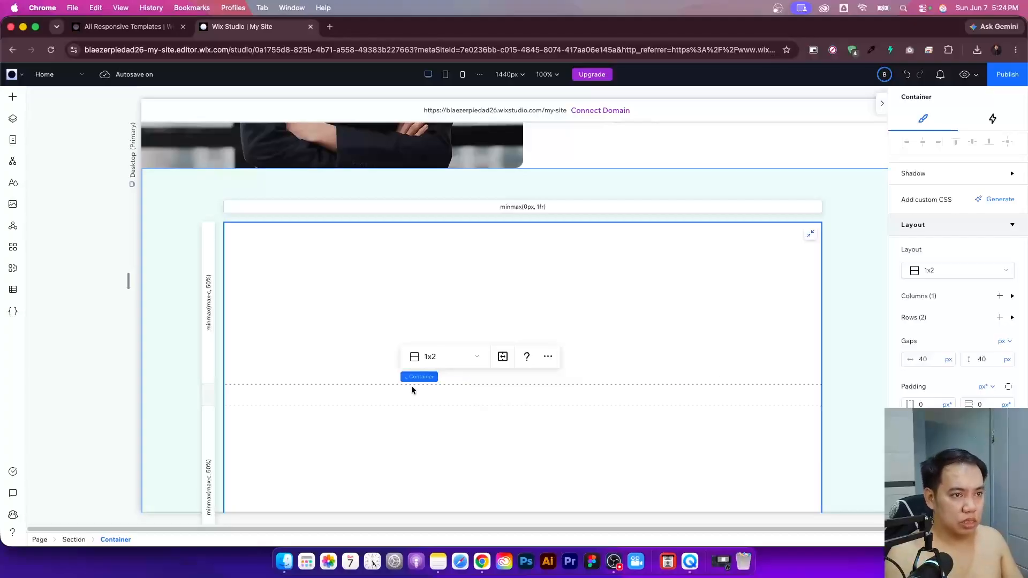
left_click(467, 351)
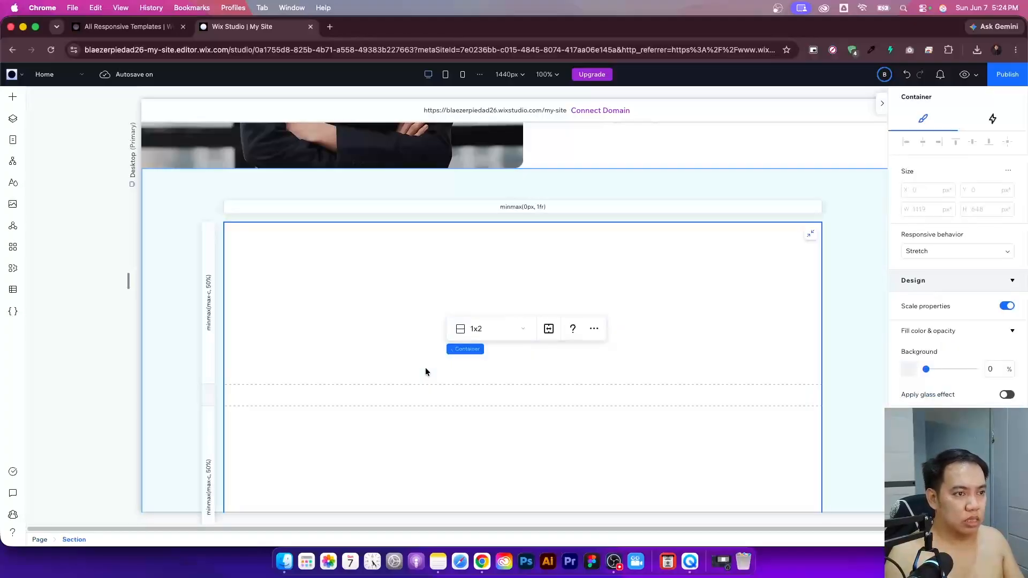
left_click(406, 388)
left_click_drag(408, 383, 418, 323)
left_click(504, 262)
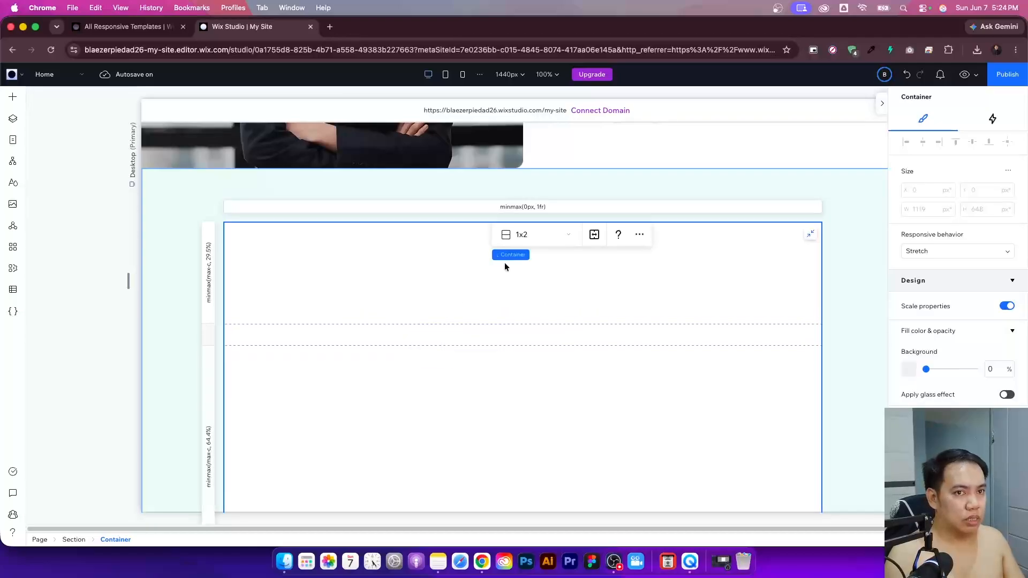
- Place a new container in the upper row of the 1x2 grid, at about X 225 px and Y 24 px
left_click(23, 96)
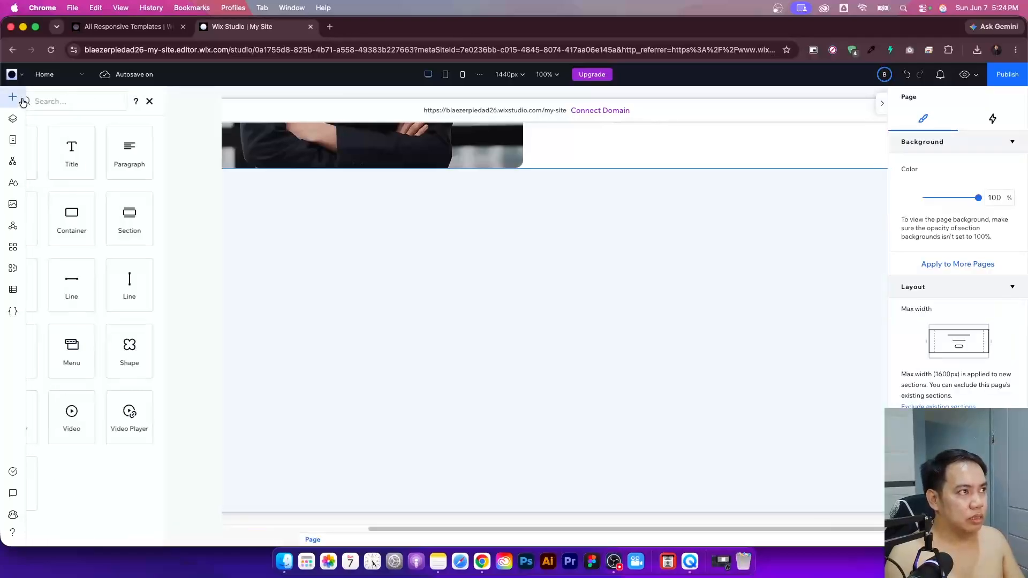
left_click_drag(205, 219, 447, 262)
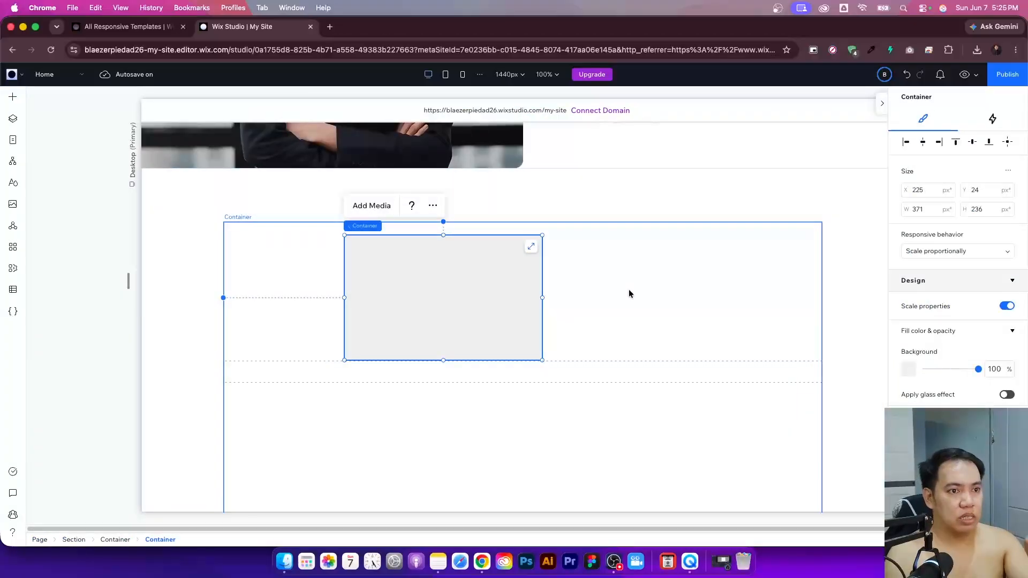
left_click(628, 289)
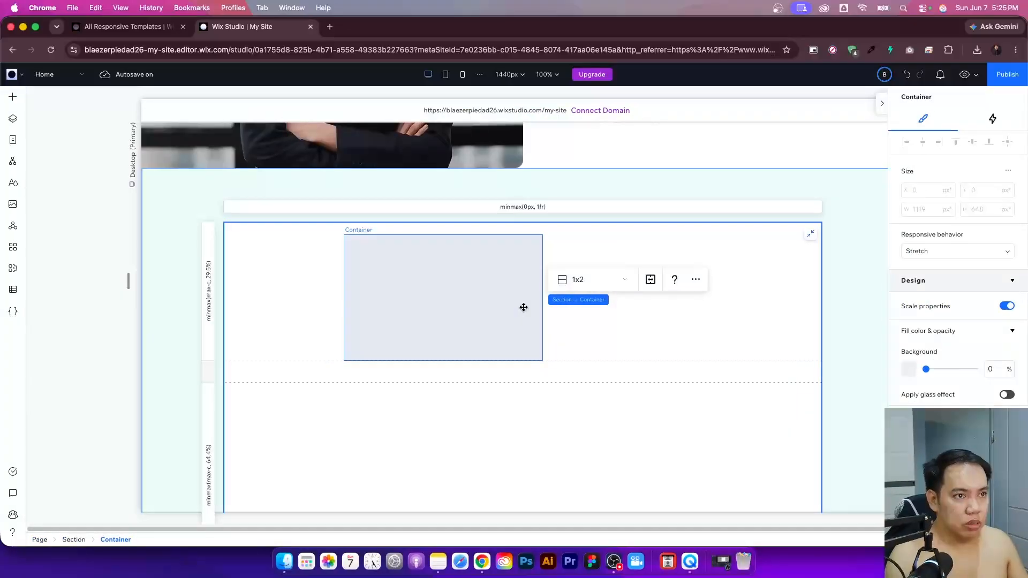
- Stretch the new container to fill the upper row and set its background opacity to 0%
left_click(509, 298)
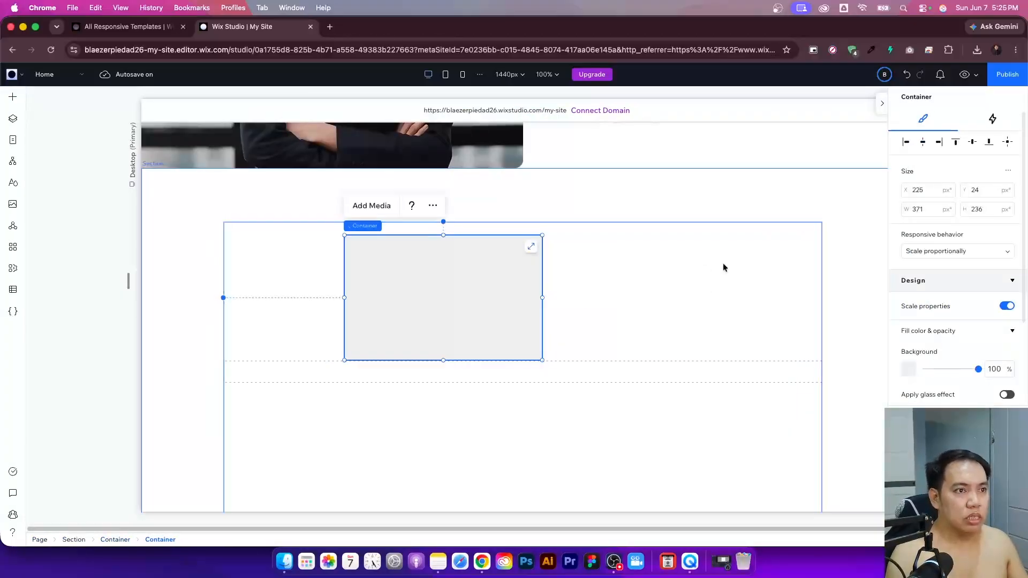
left_click(532, 247)
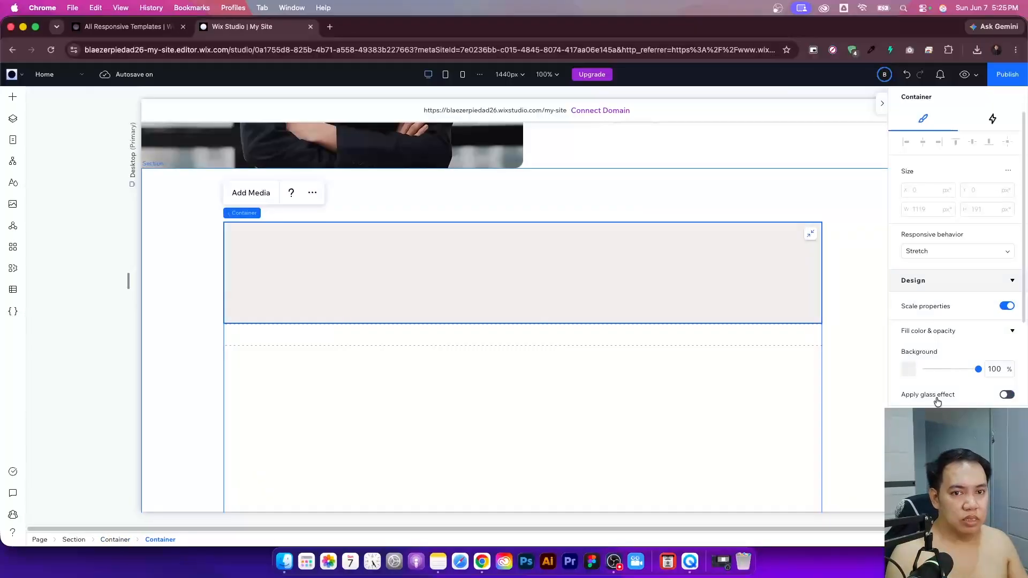
left_click(1011, 370)
type("0")
key("Return")
- Apply an advanced CSS grid with a 2x1 layout to the upper-row container
scroll(957, 267, "down", 5)
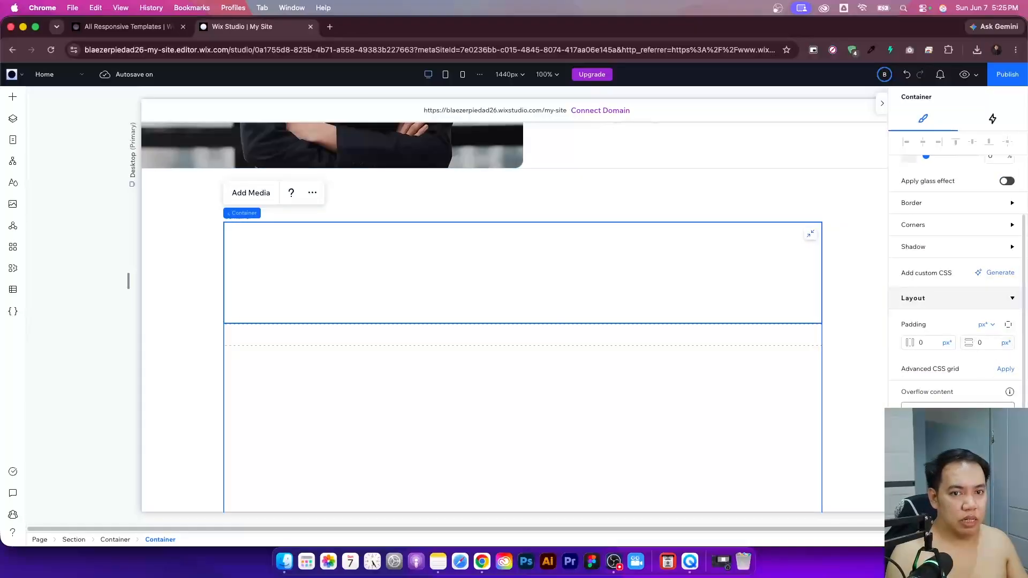
left_click(1003, 370)
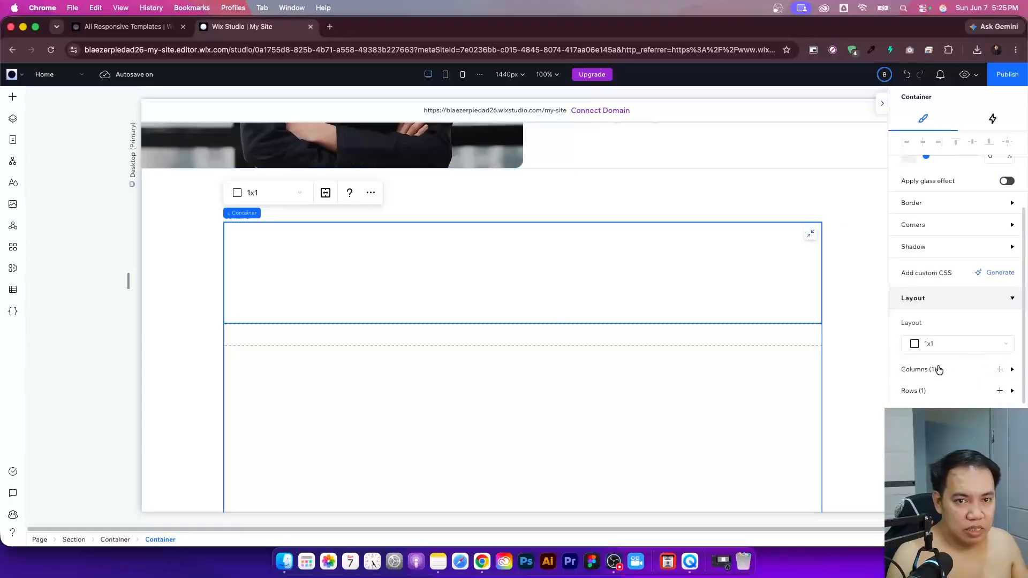
left_click(939, 347)
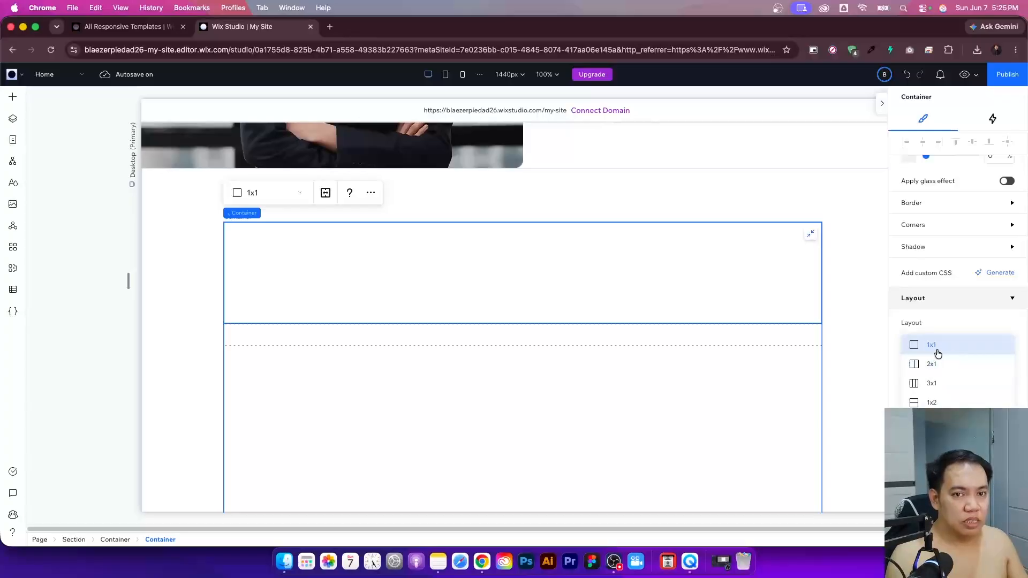
left_click(939, 367)
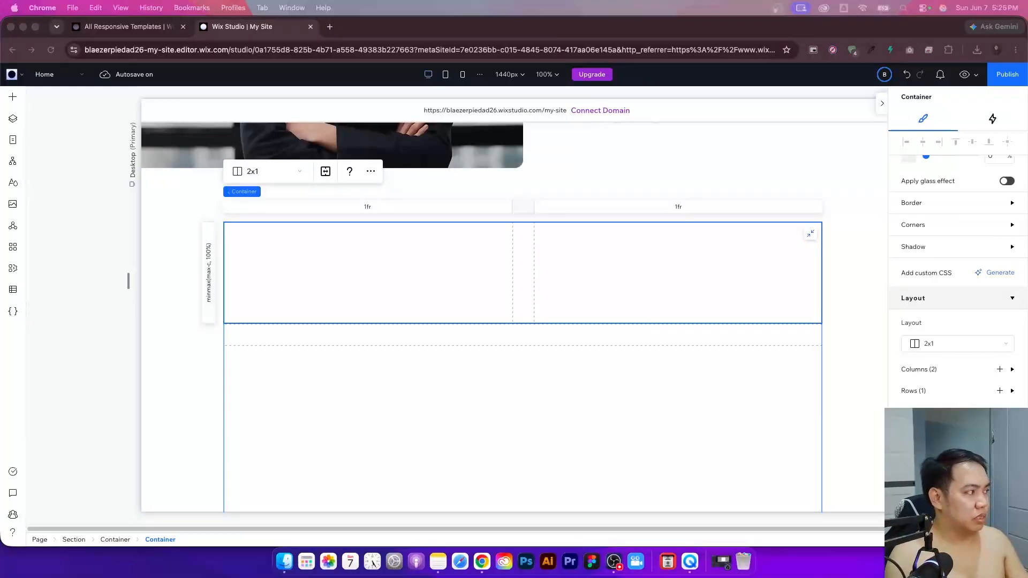
- Add a title to the first column of the 2x1 container and align it to the column's left edge
left_click(310, 303)
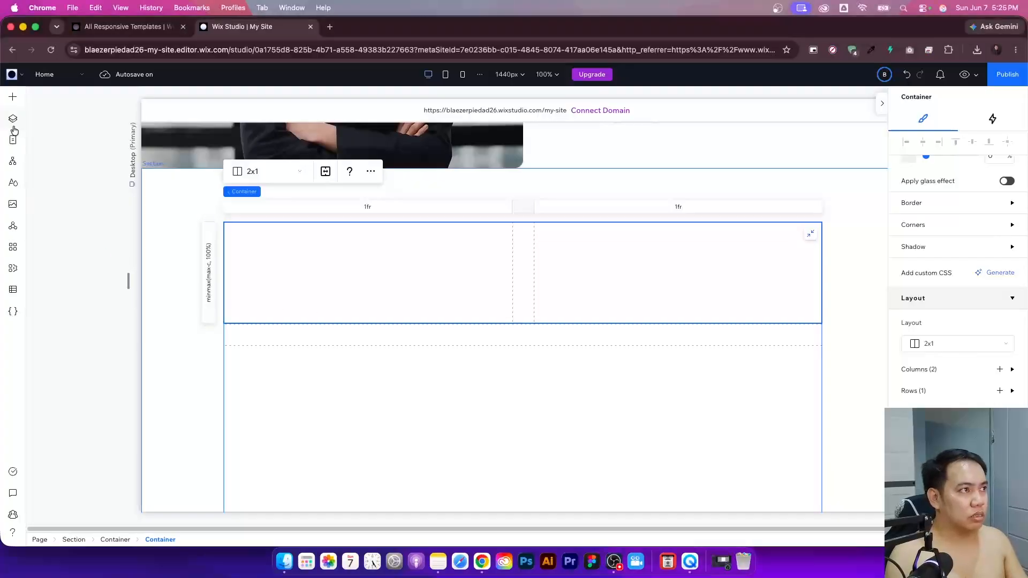
left_click(13, 97)
left_click_drag(202, 173, 368, 267)
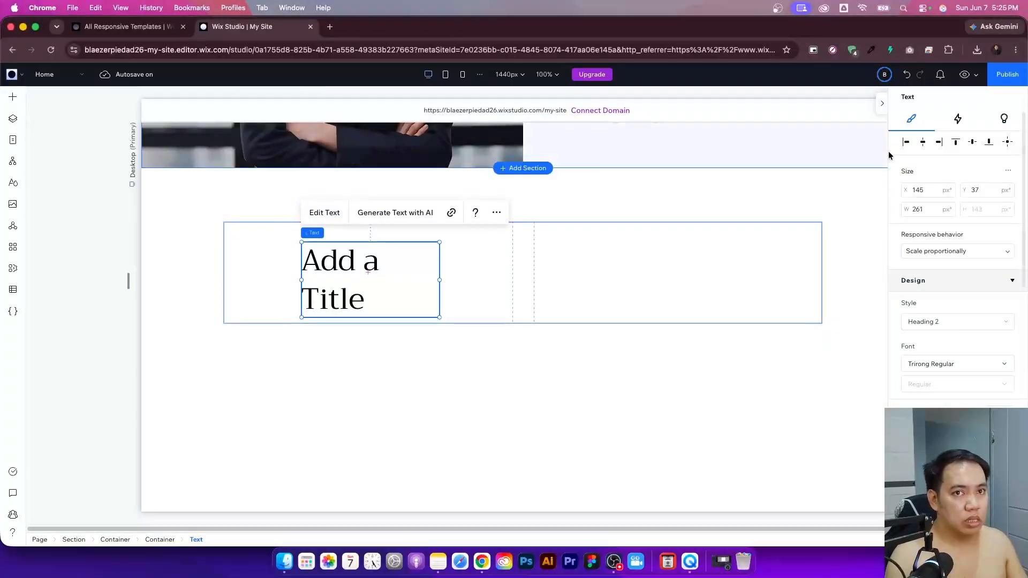
left_click(906, 142)
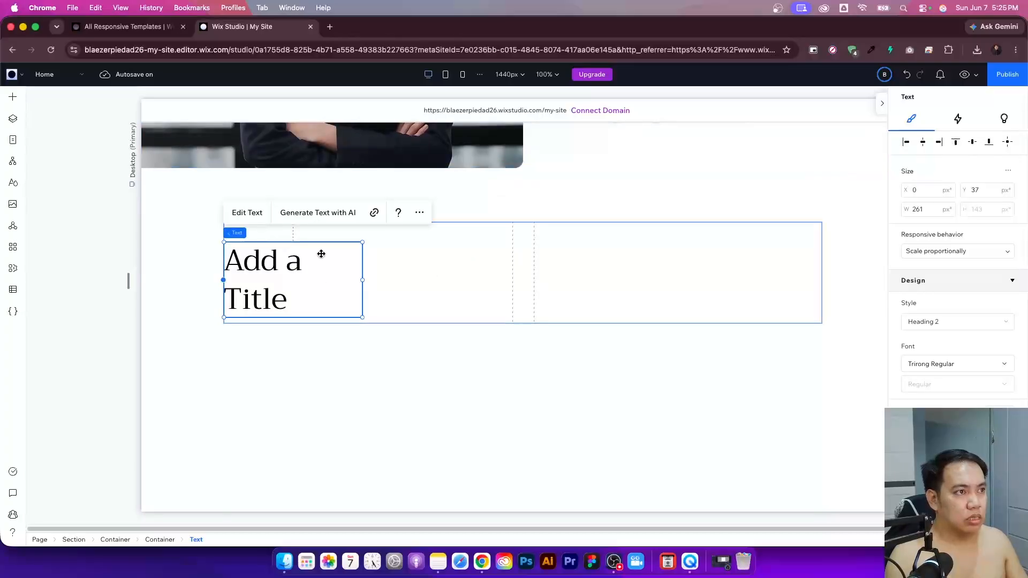
- Replace the title text with "Our strengths, your advantage" and fit it to the column at 542 px wide, vertically centred
left_click(247, 213)
key("super+v")
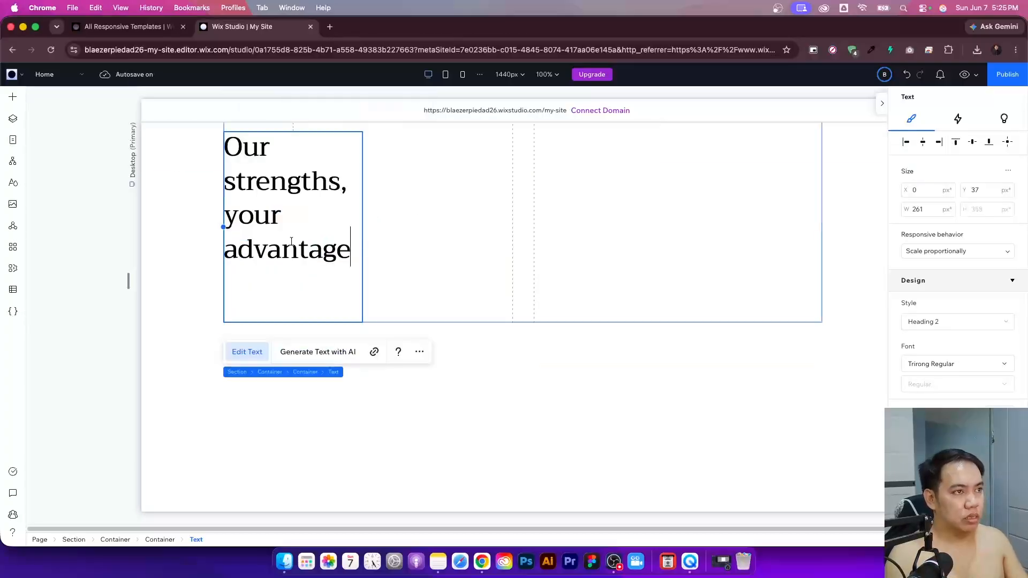
key("Escape")
left_click_drag(367, 229, 513, 226)
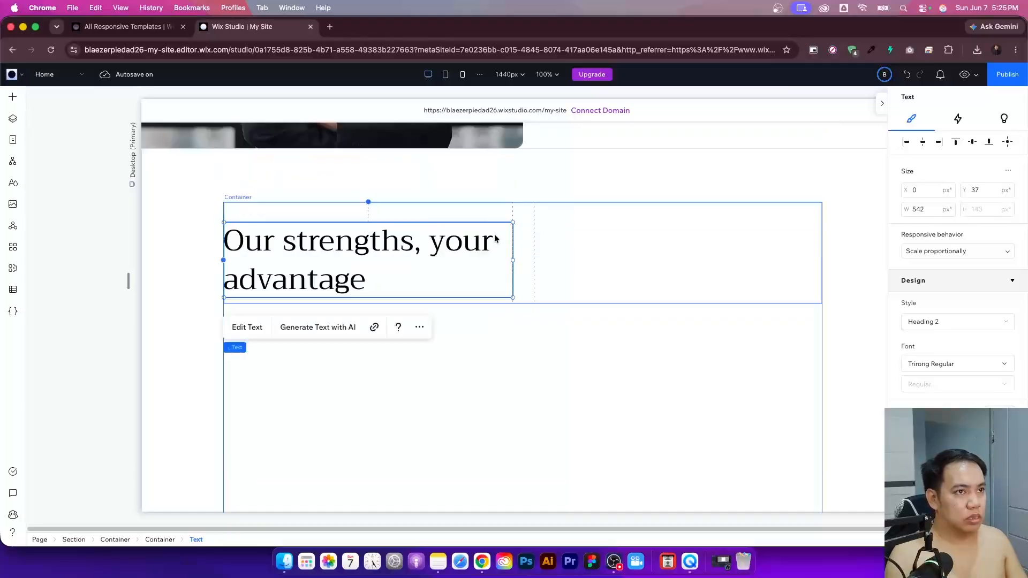
left_click(972, 142)
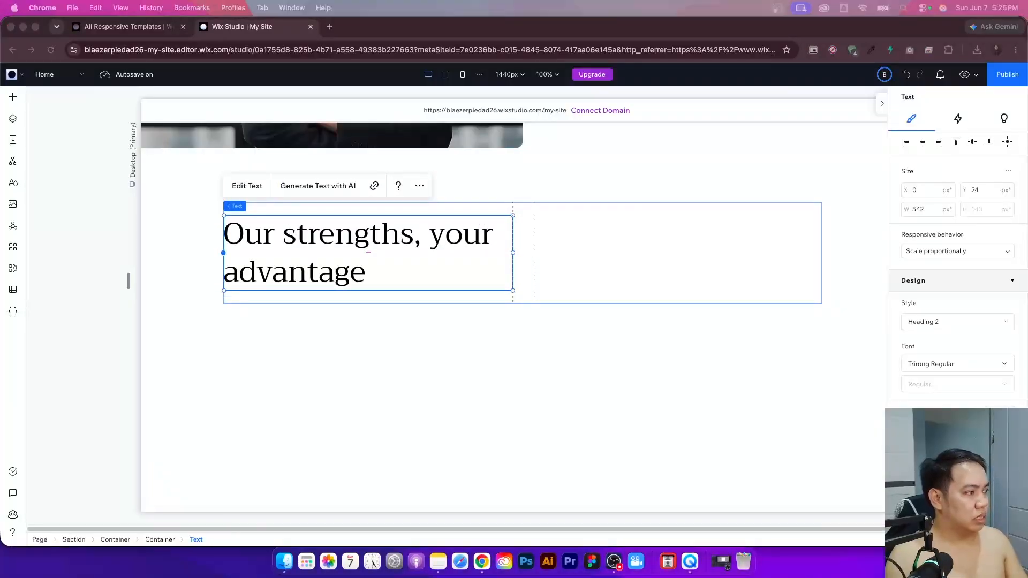
- Add a paragraph to the second column of the 2x1 container and align it to the column's top-left corner
left_click(581, 229)
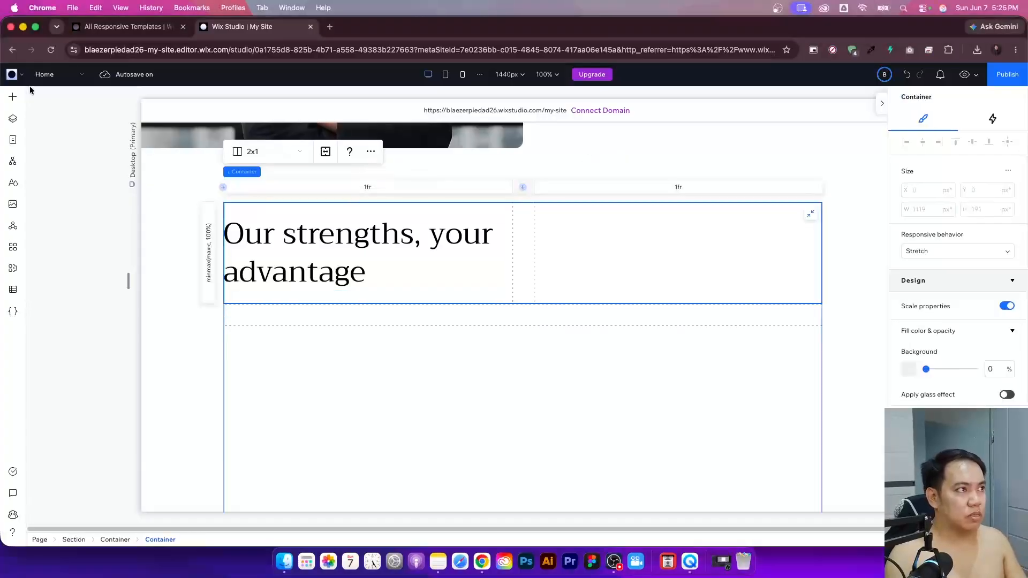
left_click(12, 98)
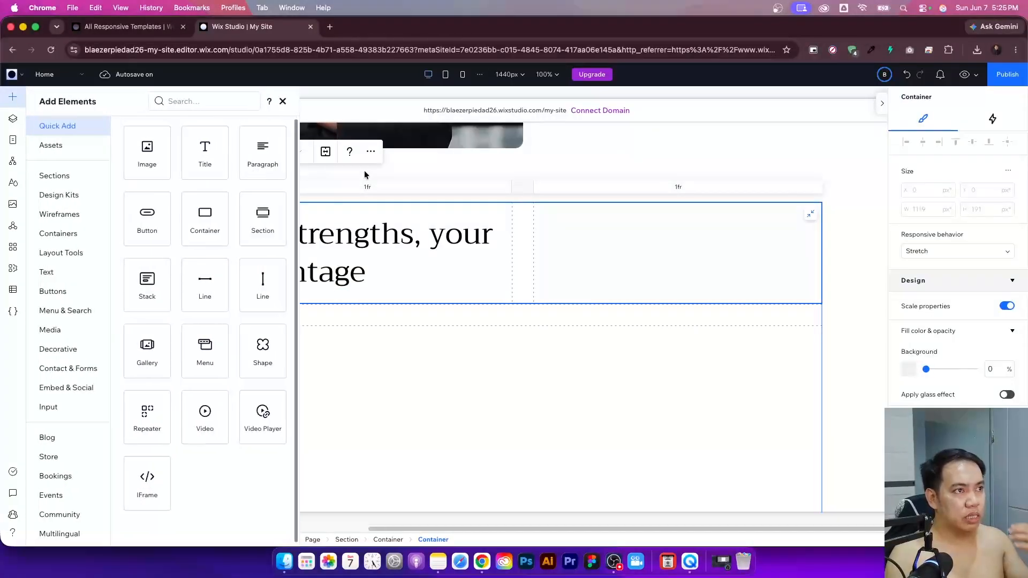
left_click_drag(262, 153, 644, 259)
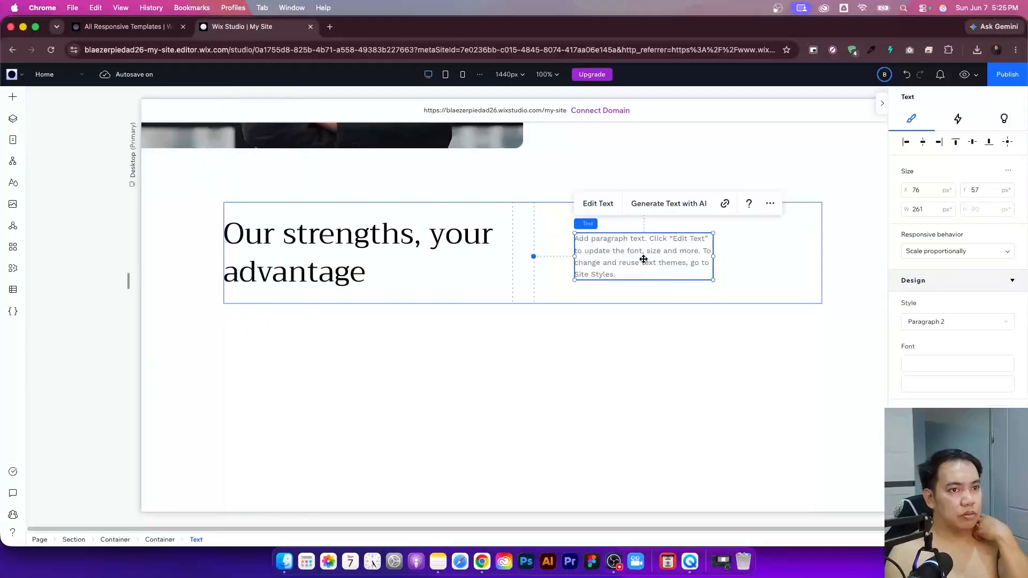
left_click(906, 143)
left_click(954, 142)
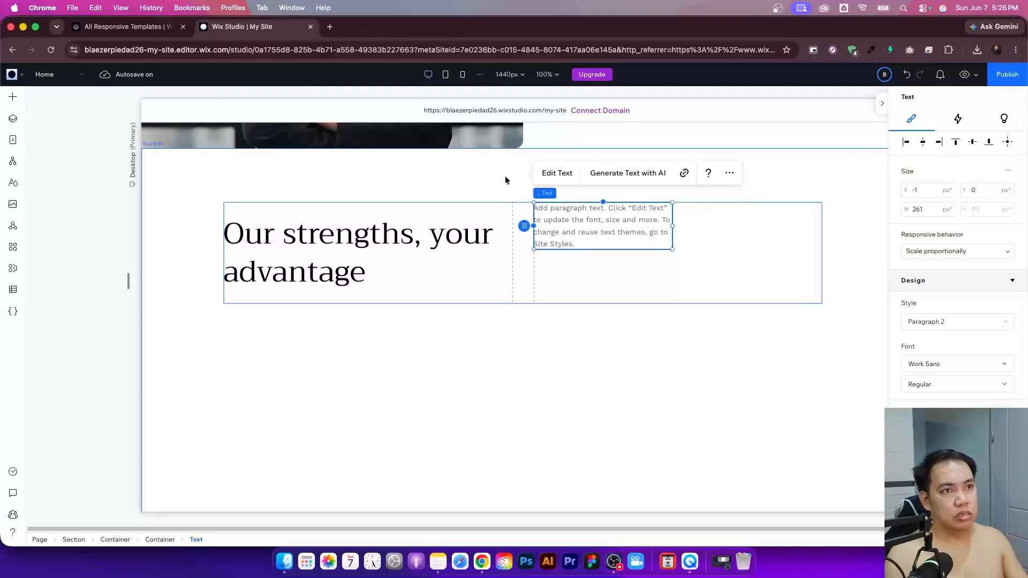
- Widen the paragraph to 542 px and replace its placeholder with the copy starting "At Jurist, we believe in the strength of integrity and teamwork"
left_click_drag(674, 226, 821, 224)
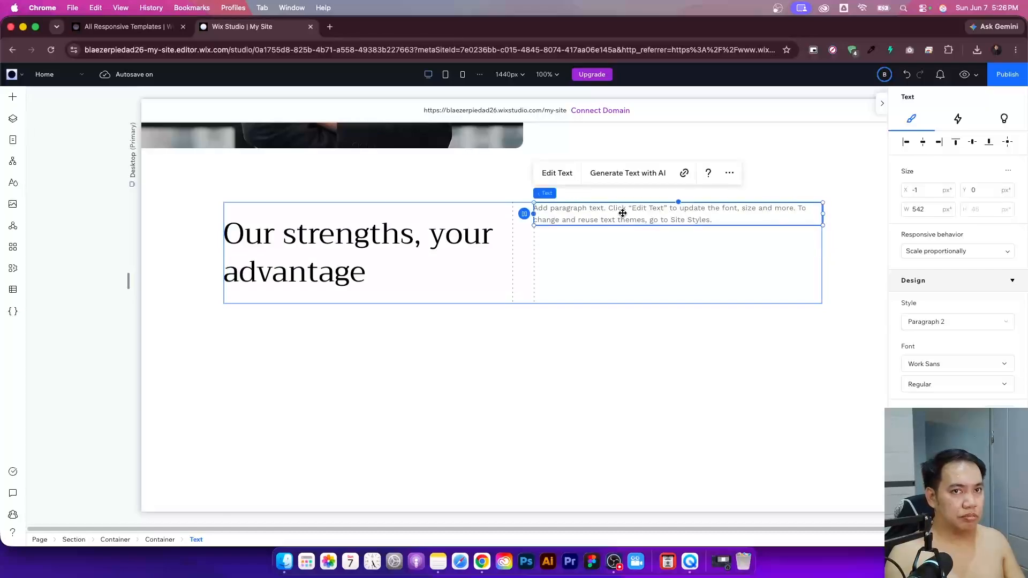
left_click(562, 173)
type("At Jurist, we believe in the strength of integrity and teamwork. Our attorneys are committed to providing tailored legal support for each client's needs. We approach every case with dedication, transparency, and a drive for positive results. We stay ahead of legal trends, ensuring our counsel is current and effective, empowering our clients to meet challenges with confidence.")
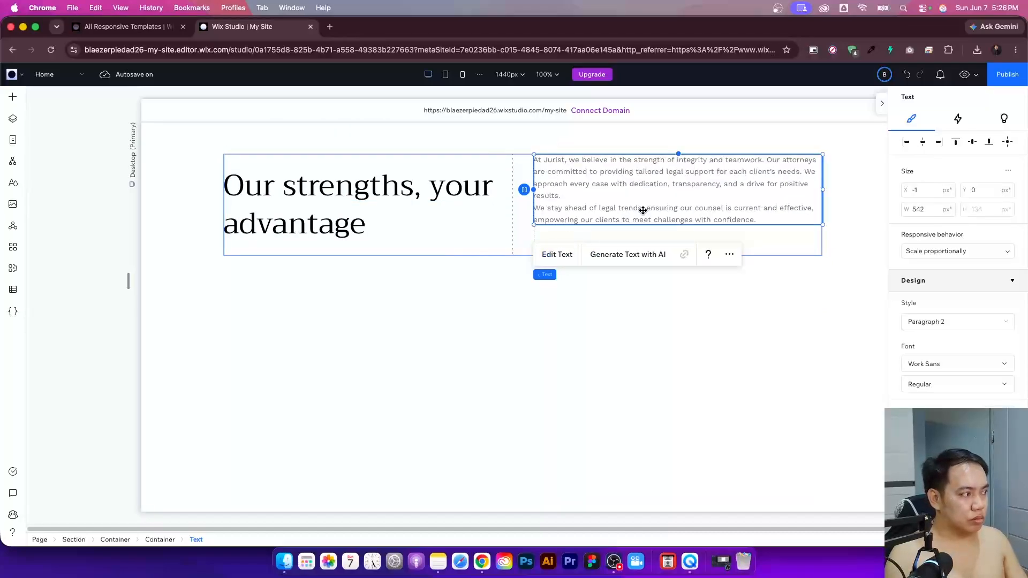
- Separate the paragraph's two text blocks with a blank line and apply the next larger paragraph style
double_click(698, 194)
left_click(716, 179)
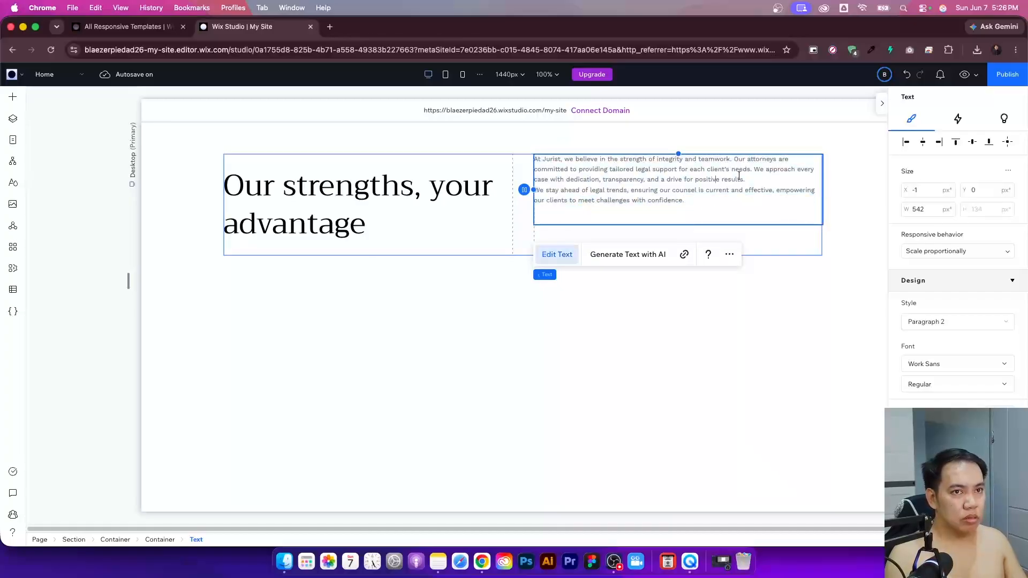
left_click(755, 178)
key("Return")
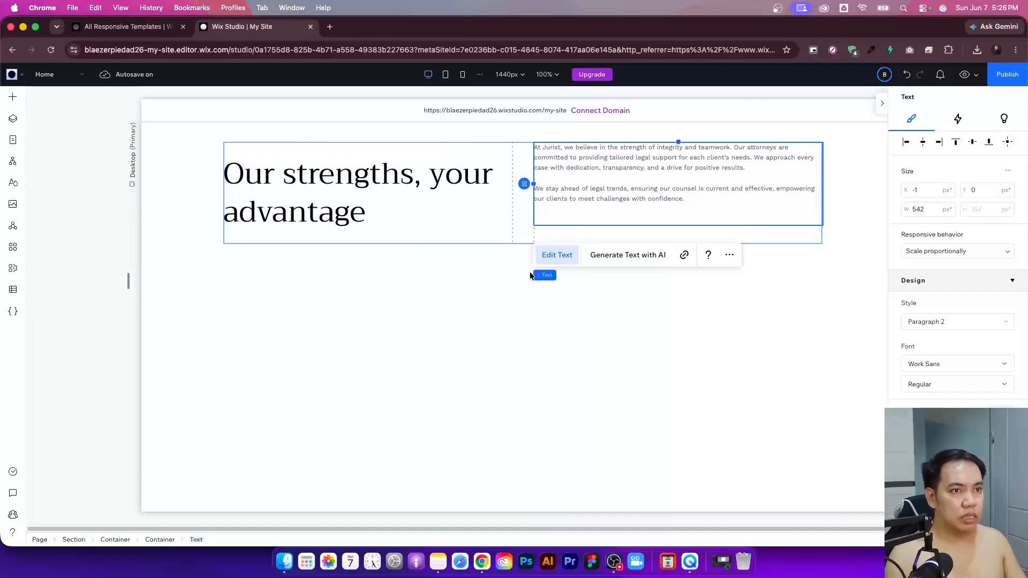
key("Escape")
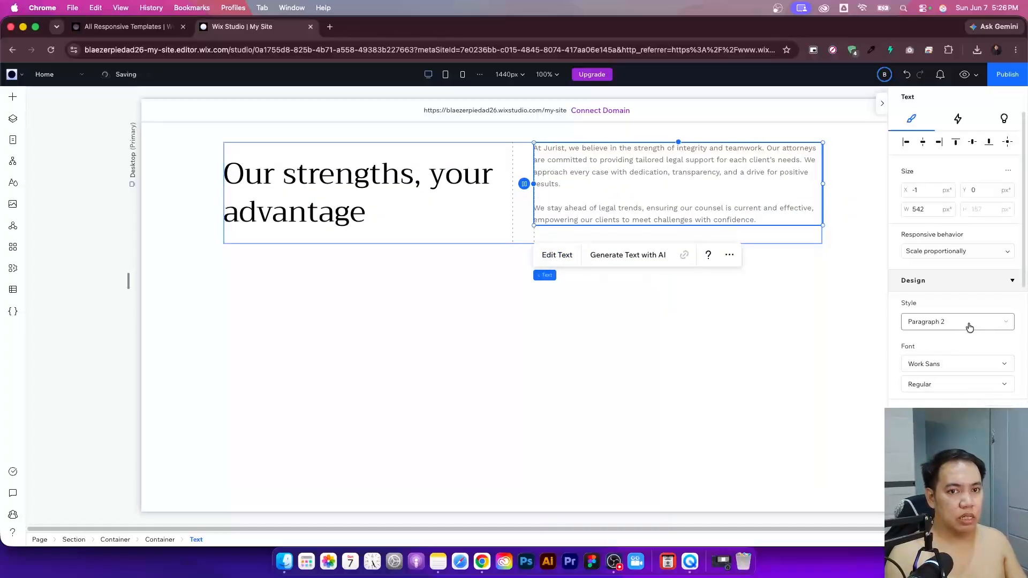
left_click(968, 322)
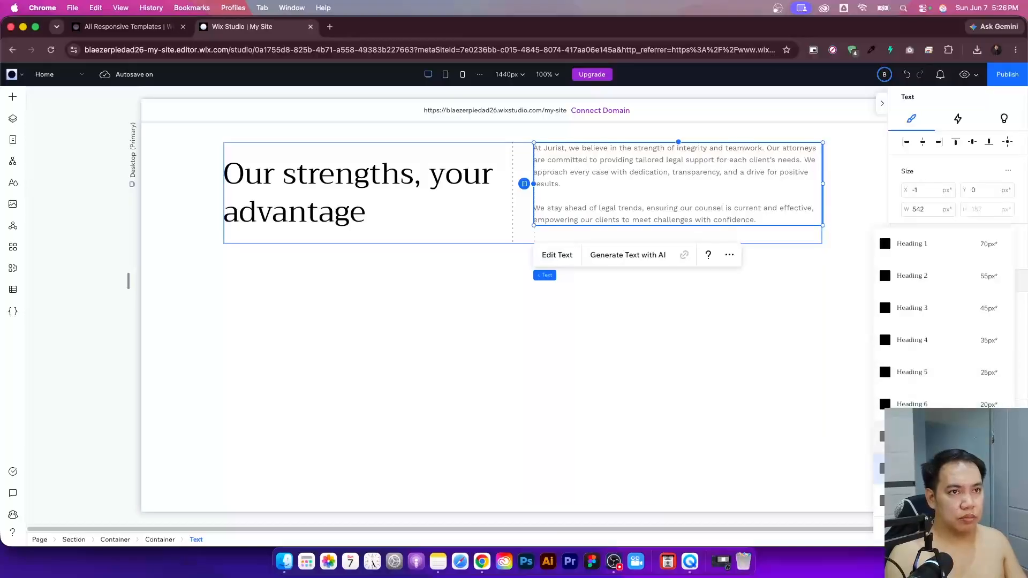
left_click(958, 436)
left_click(407, 205)
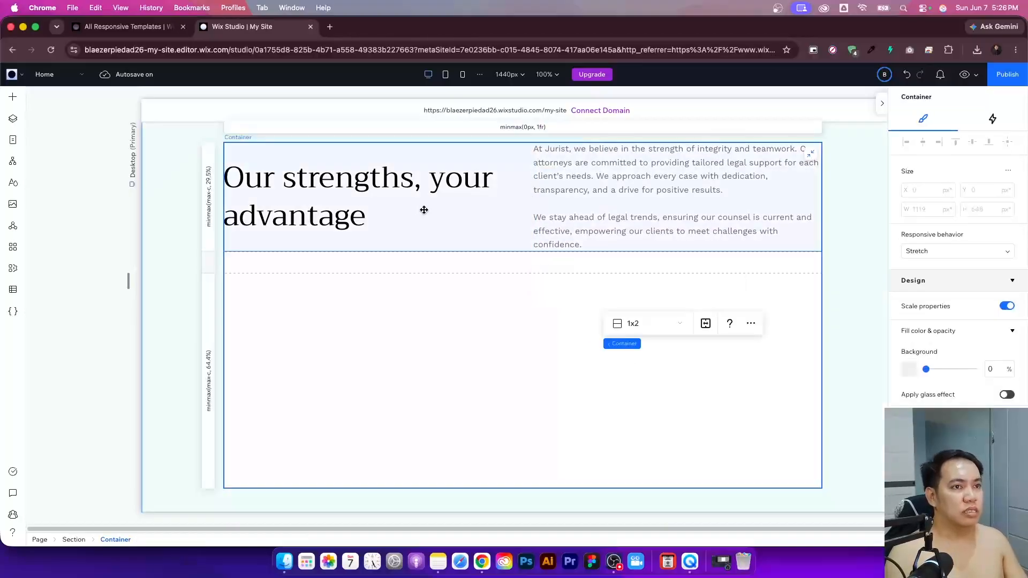
left_click(422, 209)
scroll(375, 348, "up", 2)
scroll(434, 391, "up", 2)
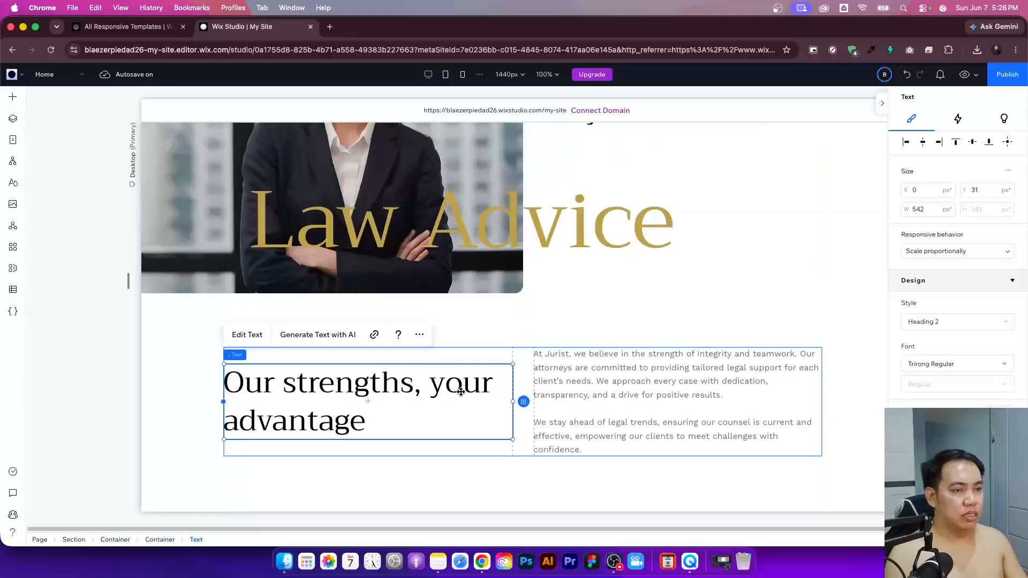
scroll(461, 388, "down", 3)
- Add a three-item repeater to the lower row of the 1x2 container and move it to about X 175 px and Y 72 px
left_click(447, 381)
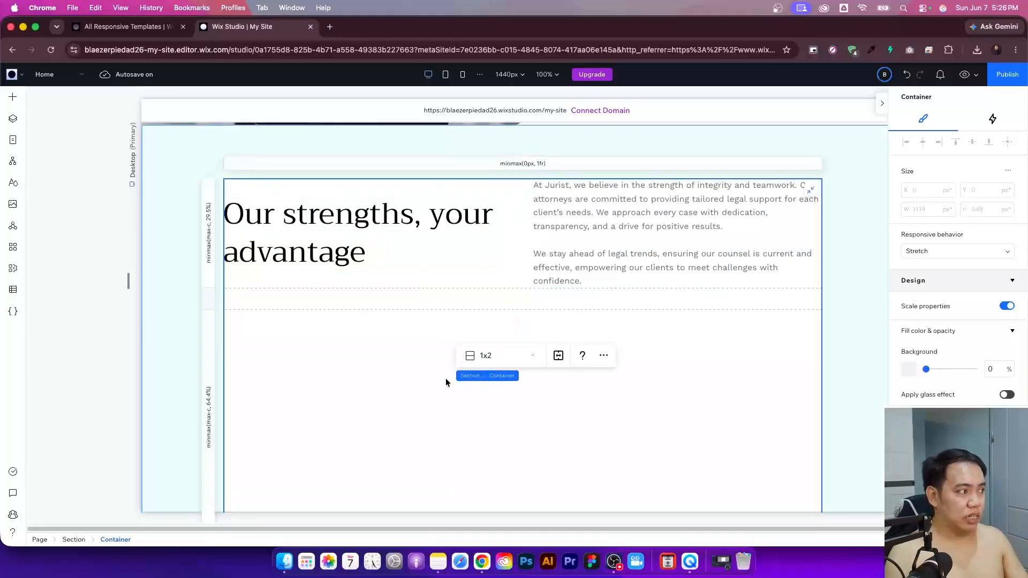
scroll(290, 411, "down", 2)
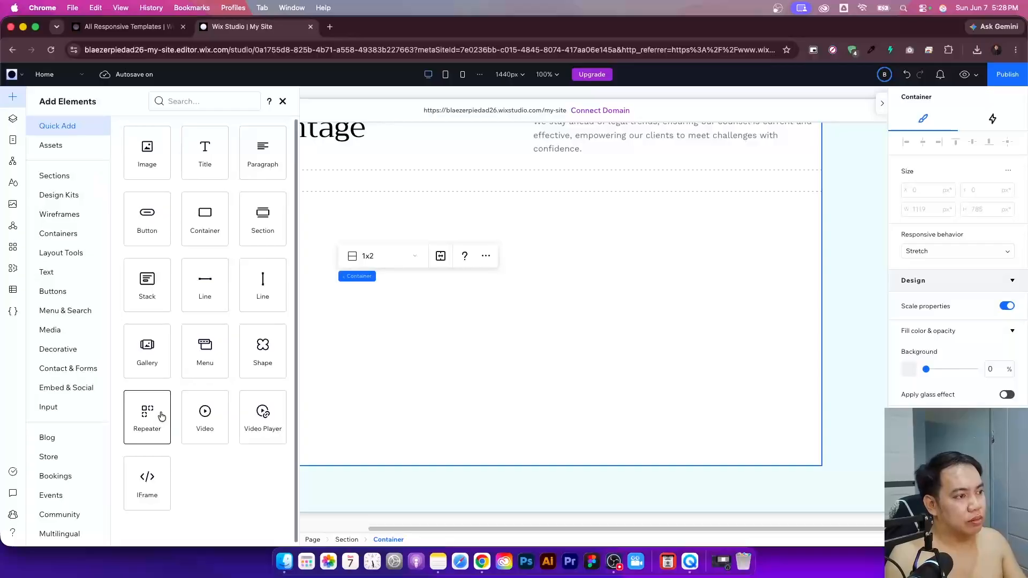
left_click_drag(164, 416, 512, 323)
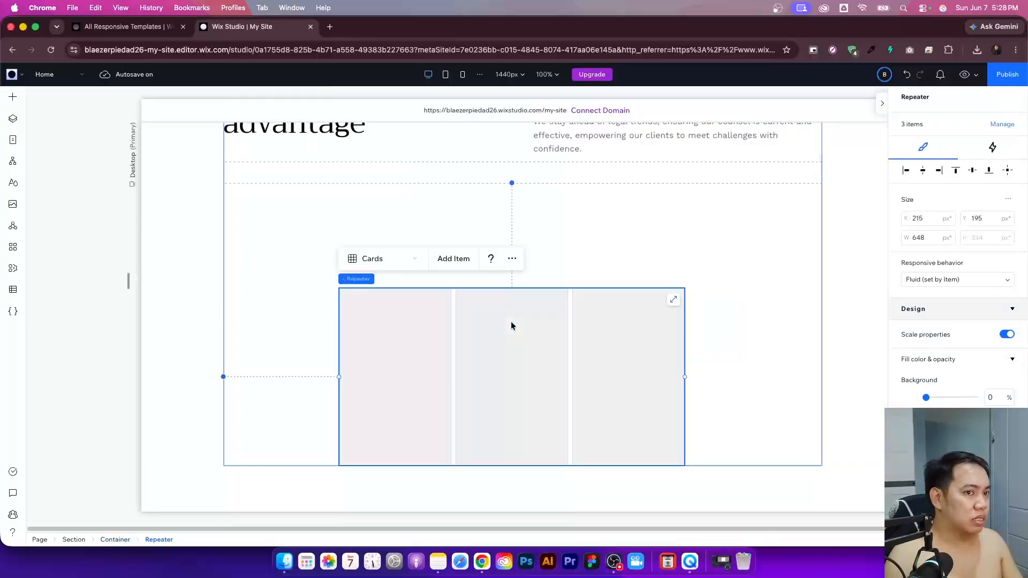
left_click_drag(493, 360, 452, 281)
left_click_drag(503, 332, 526, 353)
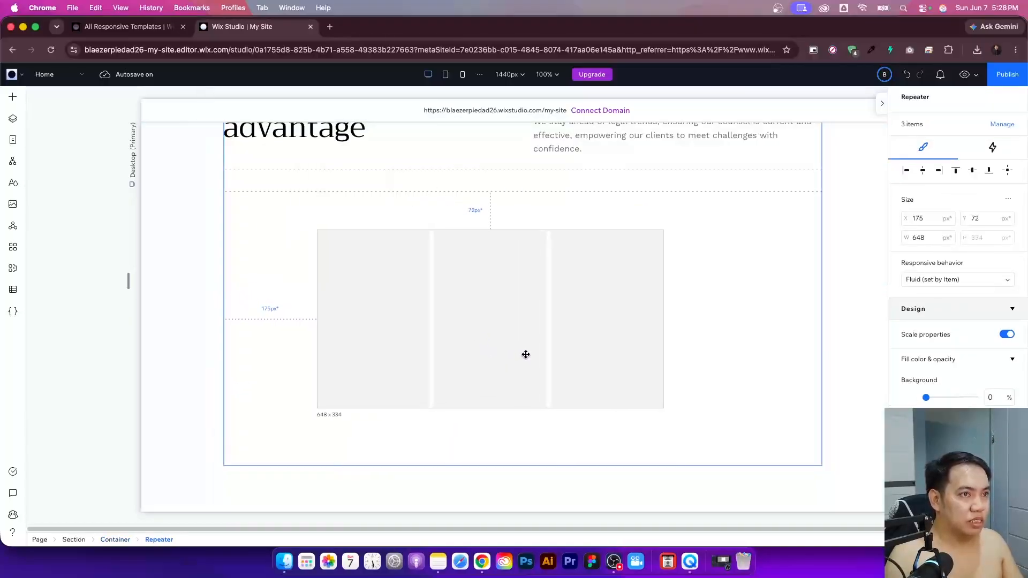
- Stretch the repeater to fill the lower row of the container
left_click(718, 326)
left_click(624, 321)
left_click(655, 242)
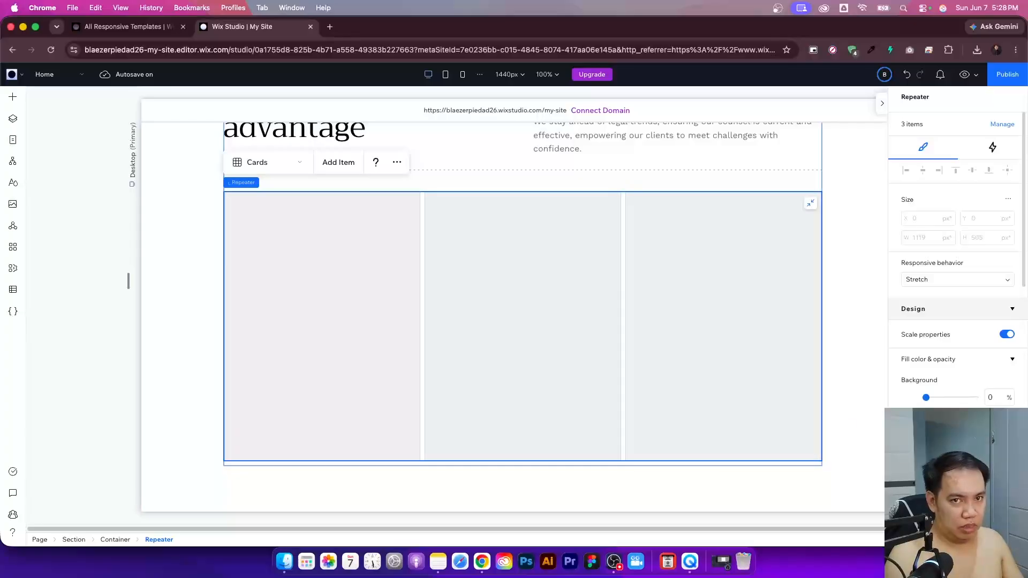
- Widen the horizontal gaps between the repeater's cards in its layout settings
scroll(955, 375, "down", 5)
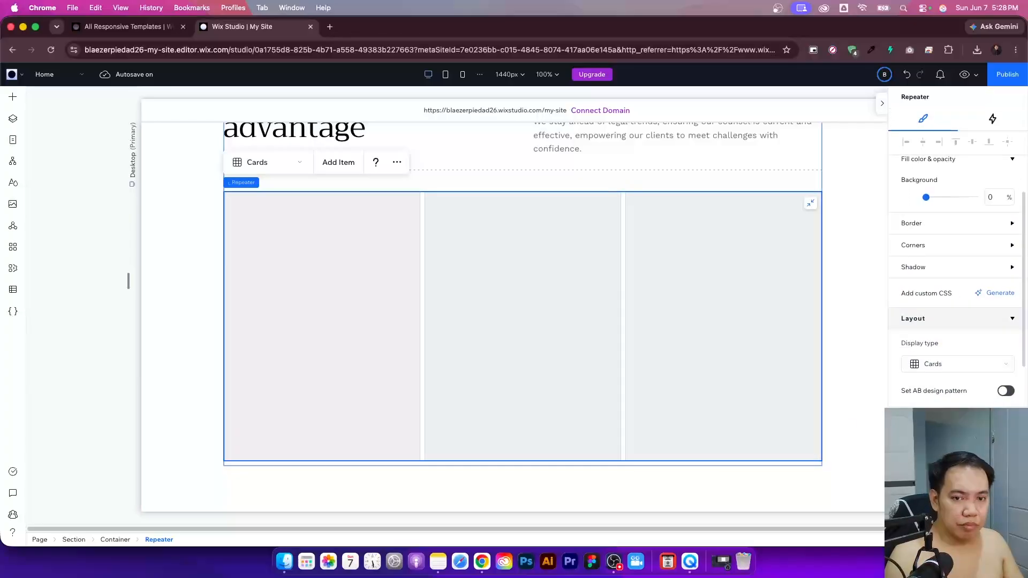
scroll(833, 466, "down", 4)
scroll(955, 321, "down", 2)
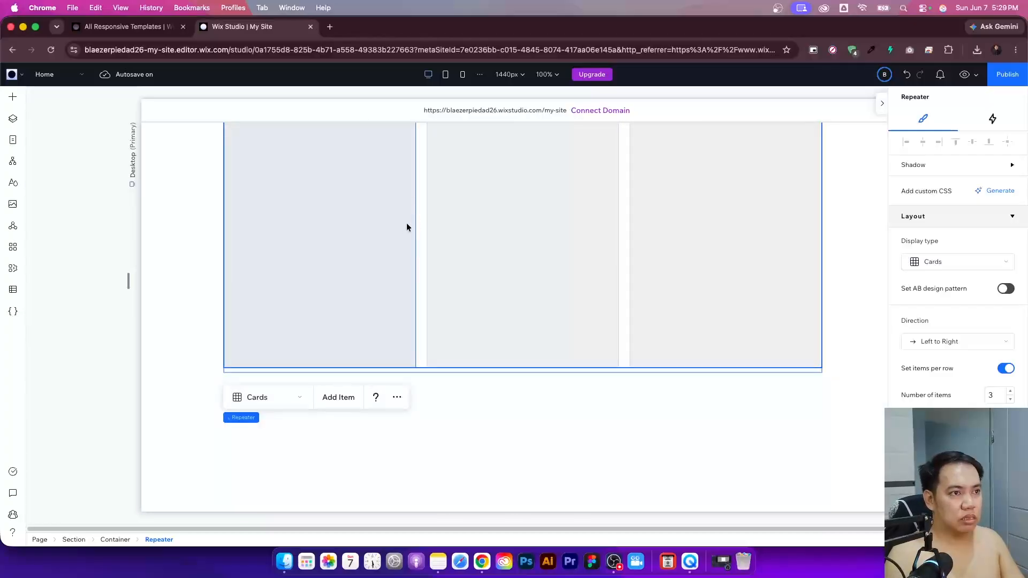
- Change the background fill of the first repeater card to the white theme colour, Color 1
left_click(373, 228)
scroll(961, 275, "up", 5)
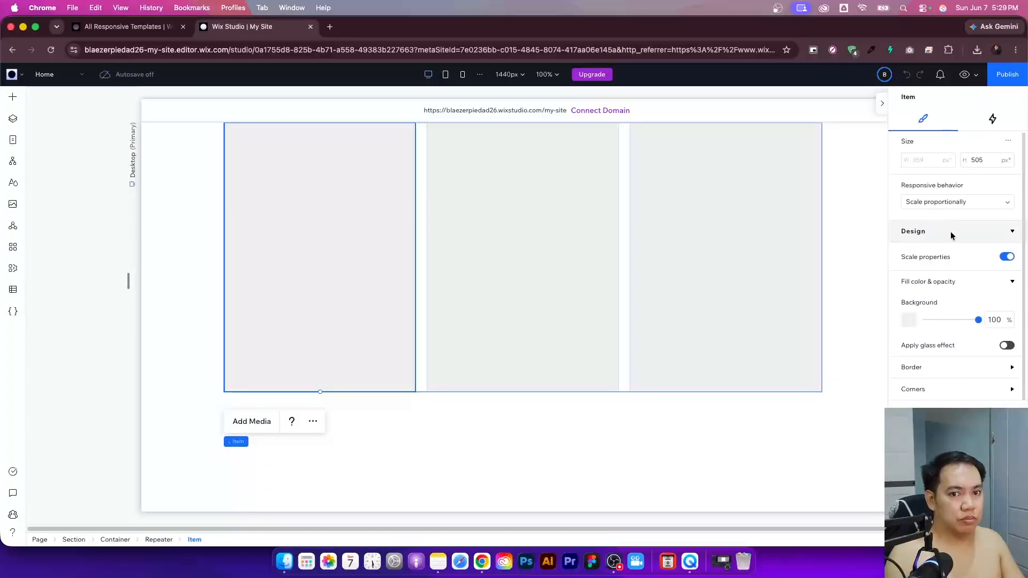
left_click(13, 118)
left_click(122, 370)
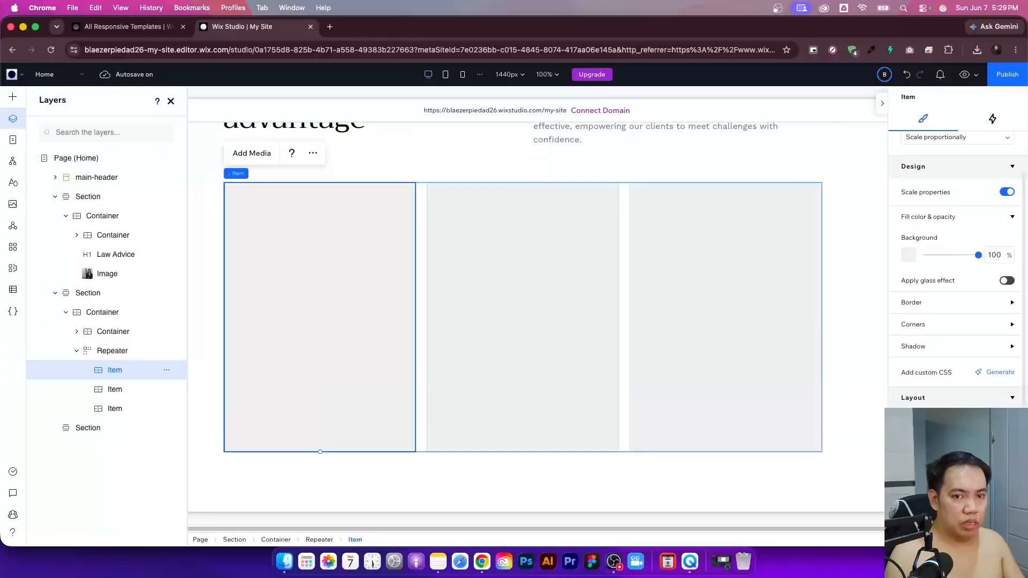
left_click(929, 310)
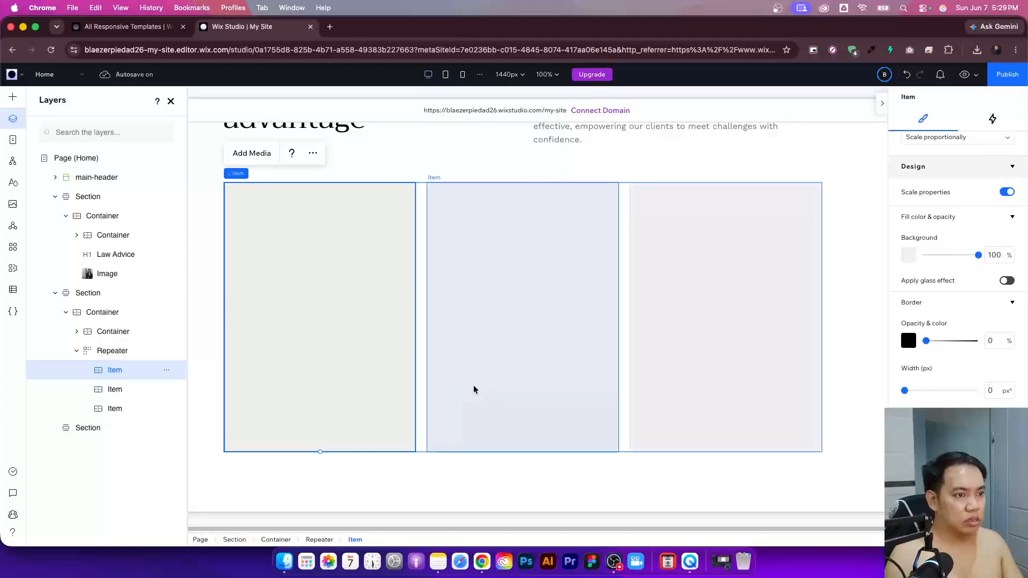
left_click(310, 461)
left_click(314, 319)
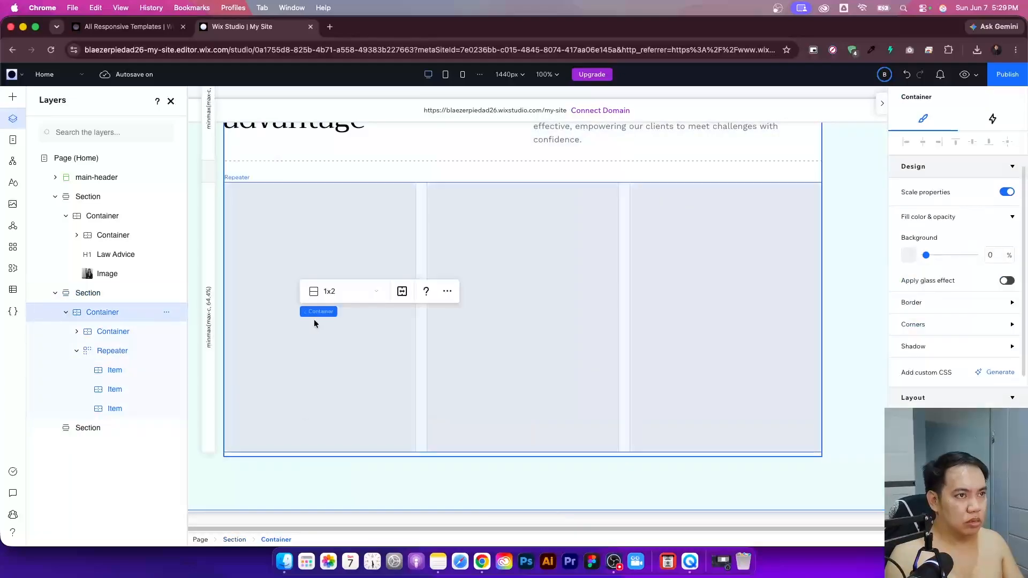
left_click(314, 319)
left_click(314, 320)
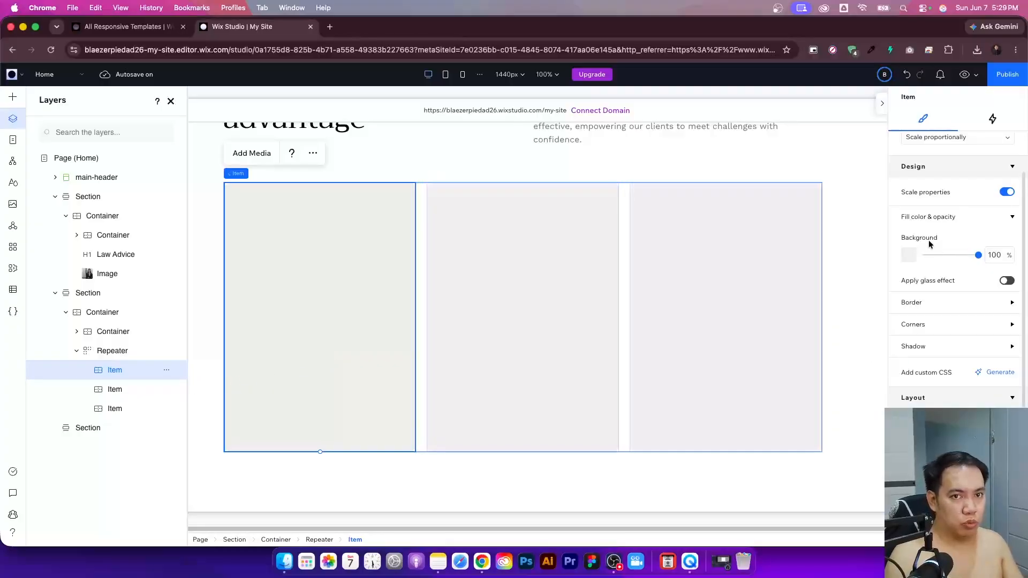
left_click(914, 253)
left_click(917, 342)
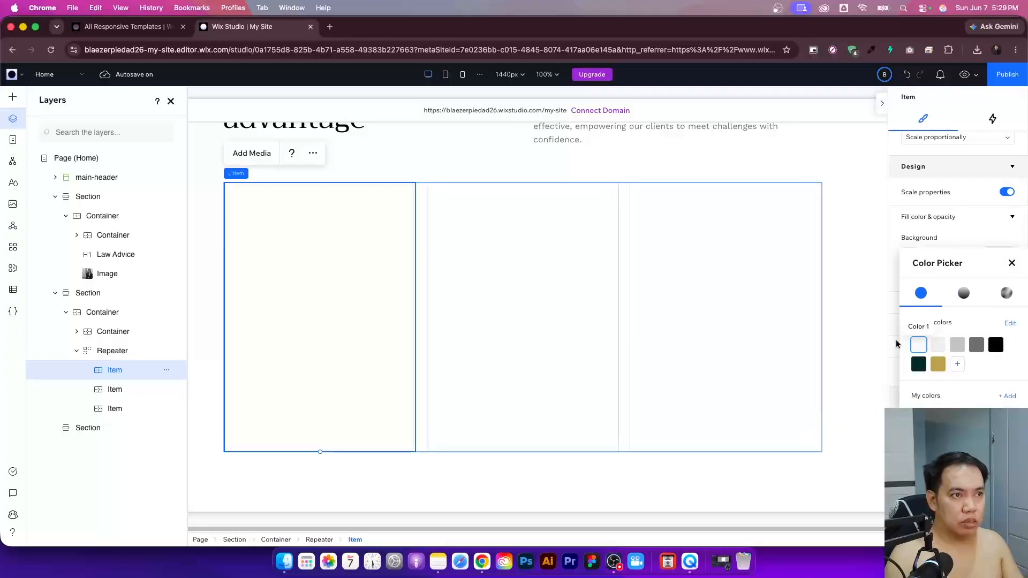
- Add inner padding on all four sides of the first repeater card and reduce its height to about 435 px
left_click(331, 298)
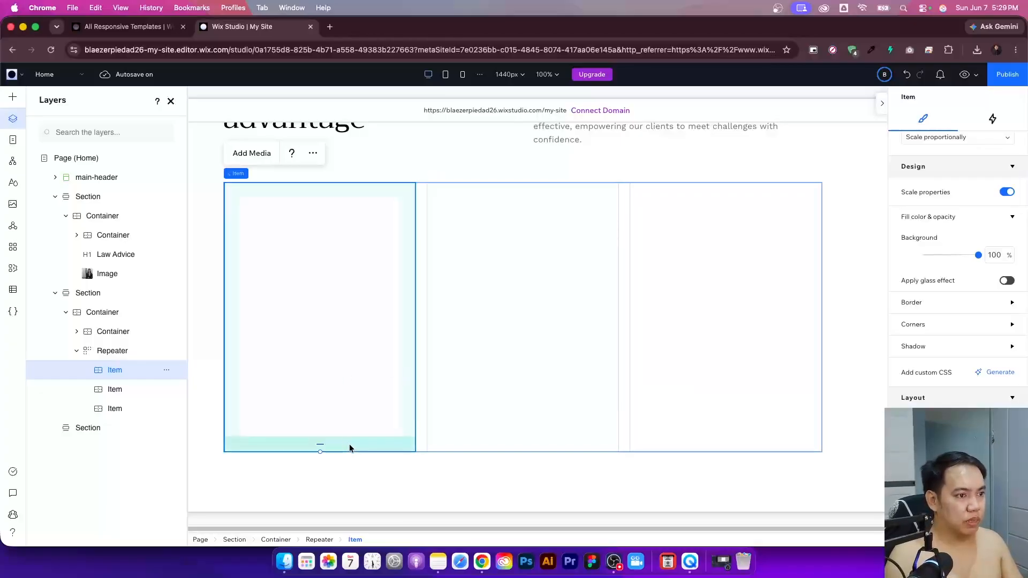
left_click_drag(321, 453, 319, 417)
scroll(482, 444, "down", 2)
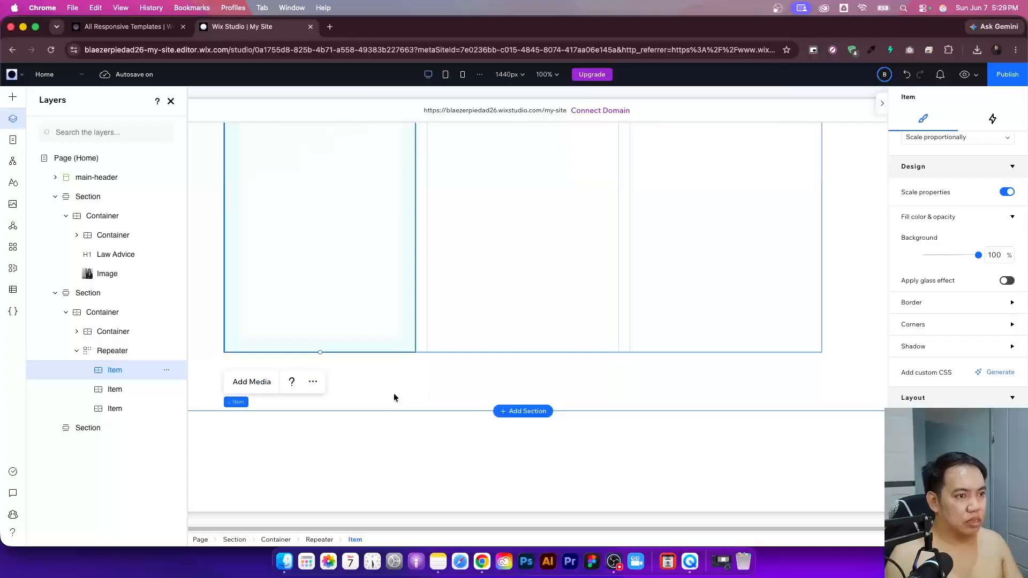
left_click(393, 407)
scroll(409, 322, "up", 3)
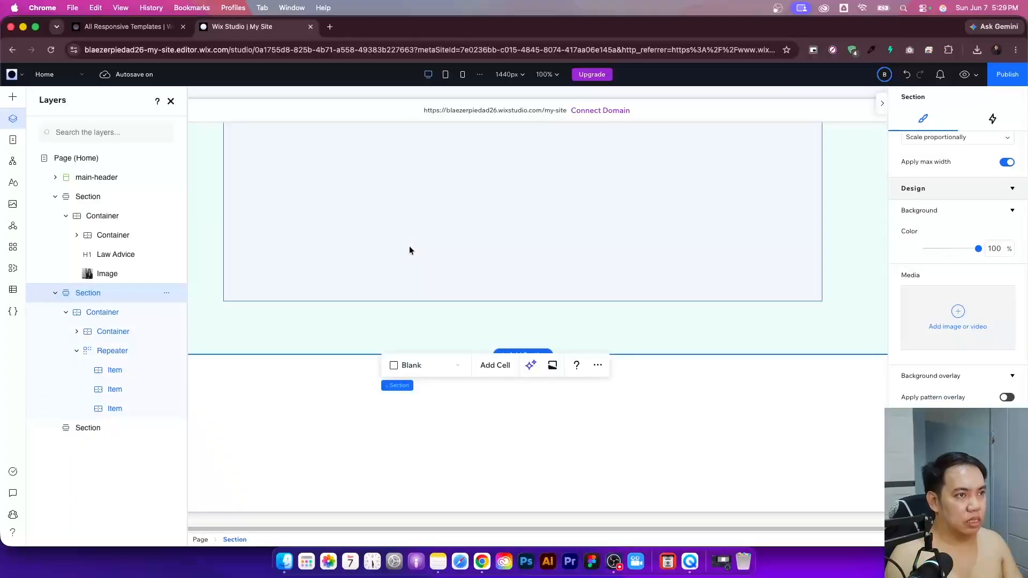
left_click(314, 397)
left_click(313, 401)
left_click(311, 400)
scroll(316, 375, "down", 2)
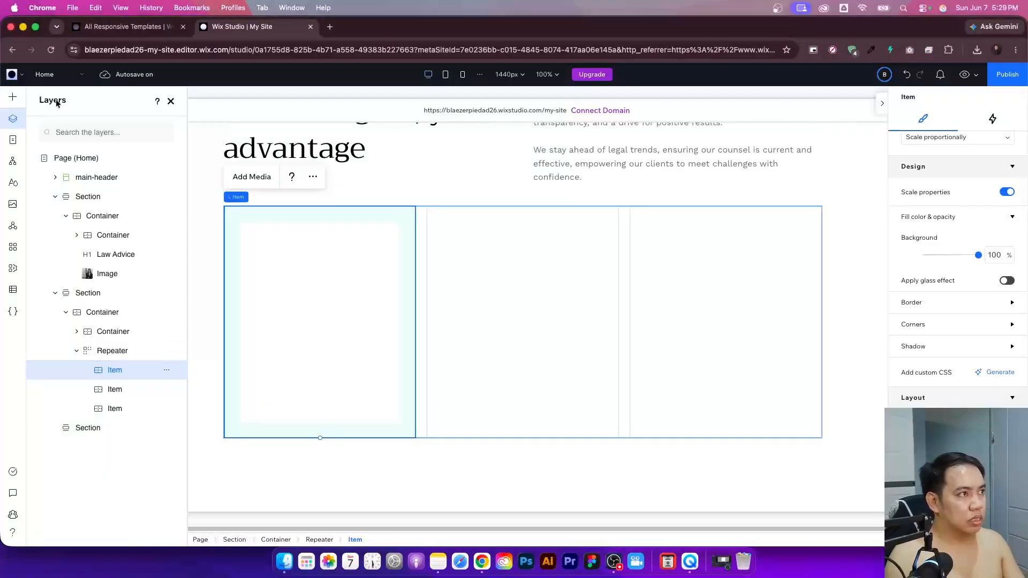
- Add a paragraph text element to the first card and change its text to "Our legal expertise"
left_click(12, 97)
left_click_drag(241, 159, 304, 278)
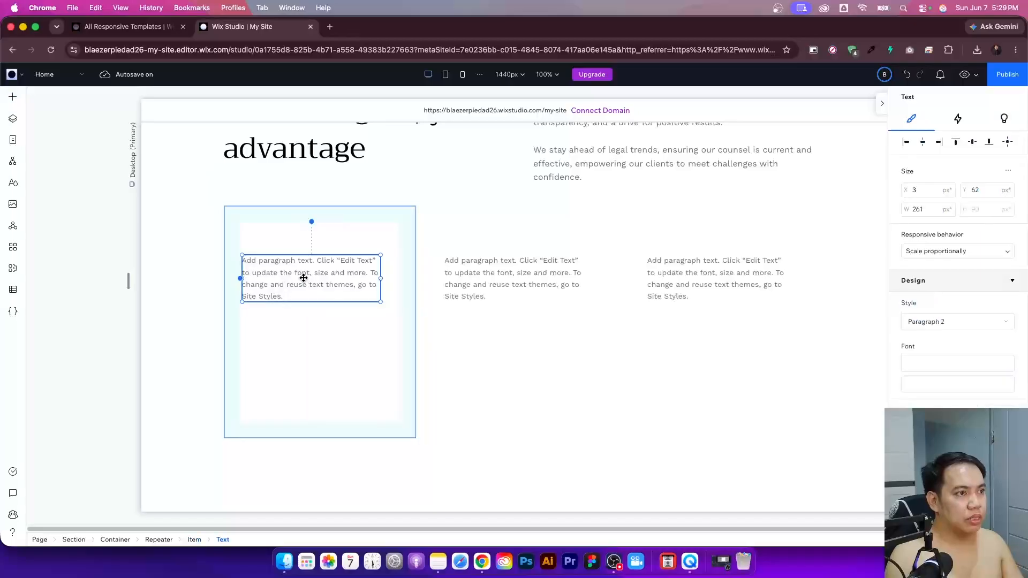
left_click(263, 226)
type("Our legal expertise")
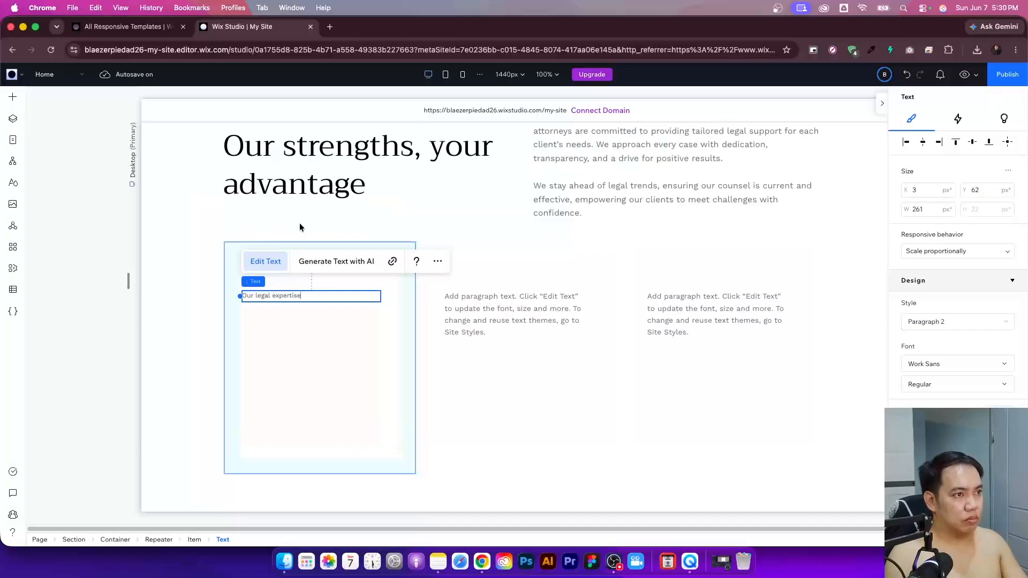
- Apply the Paragraph 1 style to the card label and fit it along the card's upper padding edge at 300 px wide
left_click(943, 322)
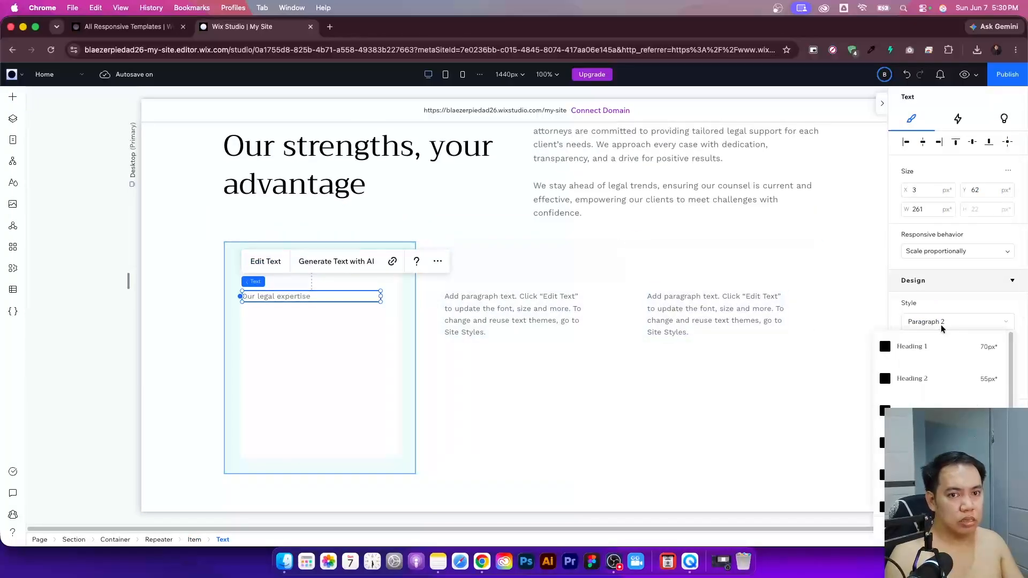
left_click(942, 434)
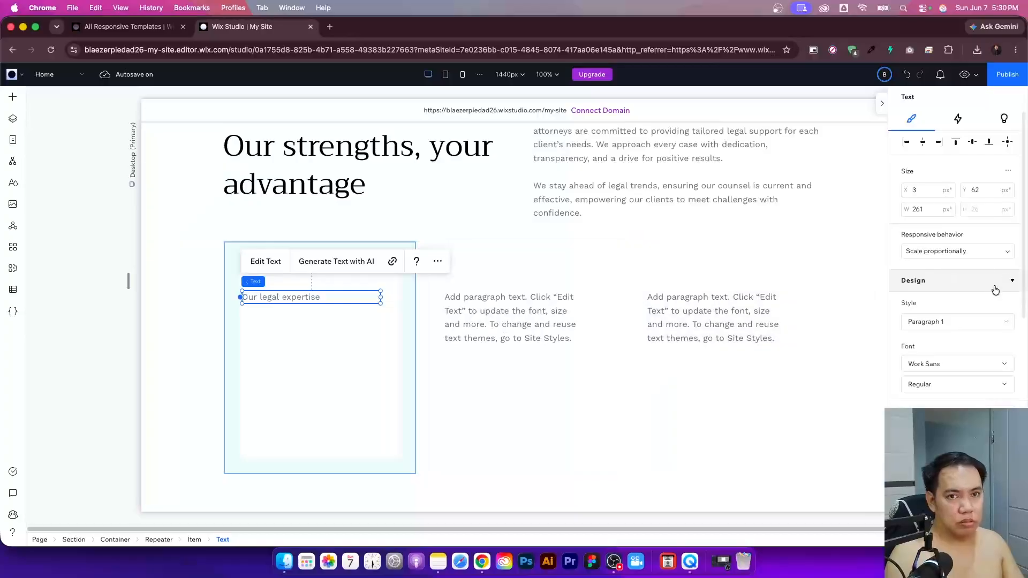
left_click(956, 141)
left_click_drag(379, 265, 399, 269)
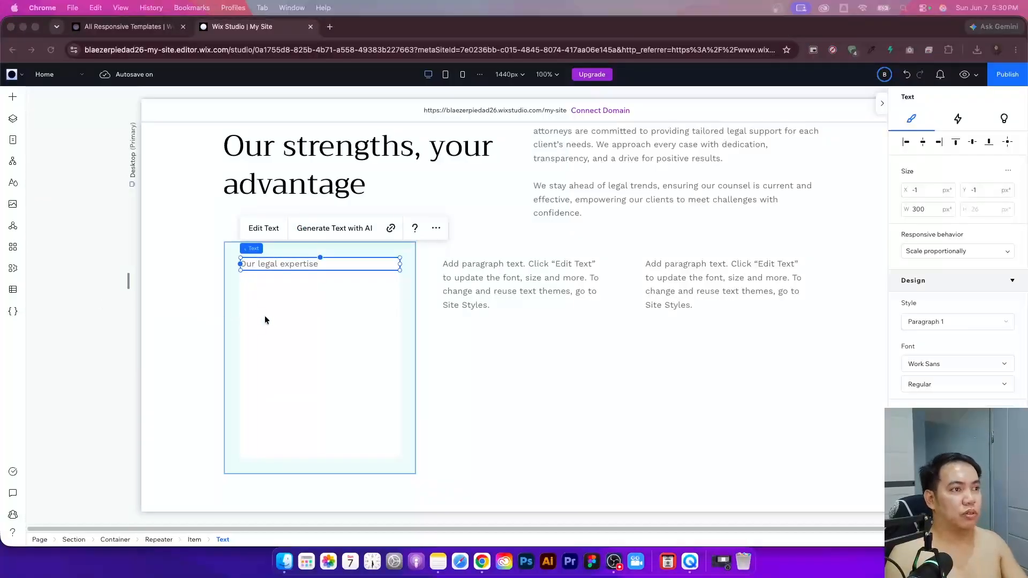
- Duplicate the card label down to about Y 86 px and change the copy's text to "Corporate law insight"
left_click_drag(307, 265, 313, 311)
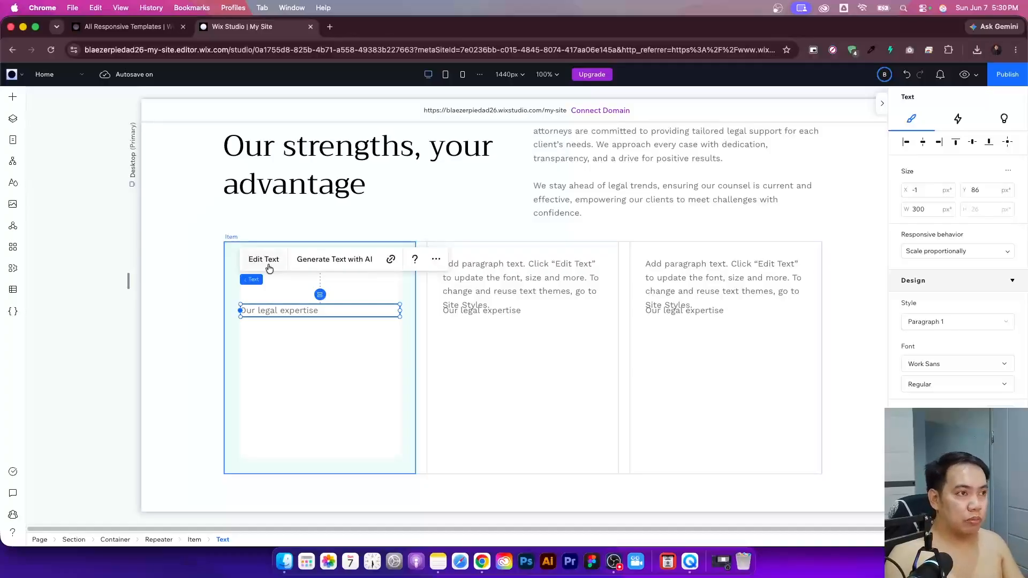
left_click(264, 260)
type("Corporate law insight")
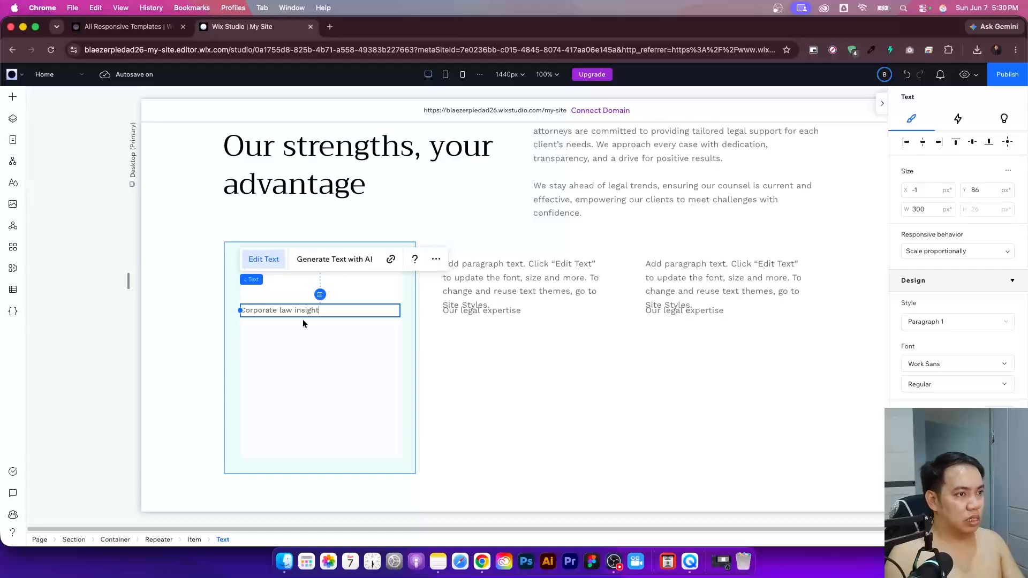
- Try the Heading 2, Heading 4 and Heading 3 styles on the "Corporate law insight" title
left_click(264, 259)
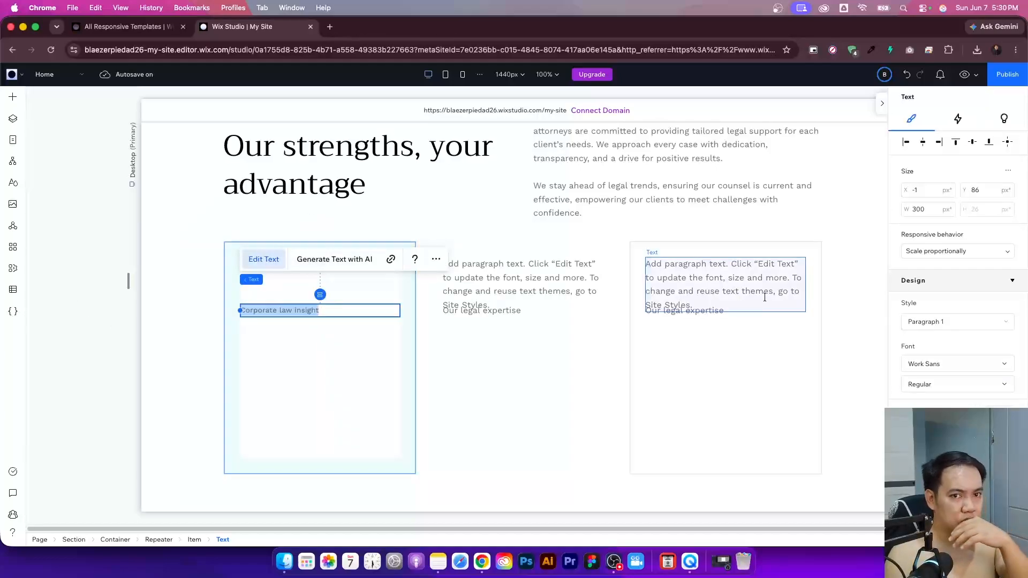
left_click(985, 322)
left_click(961, 381)
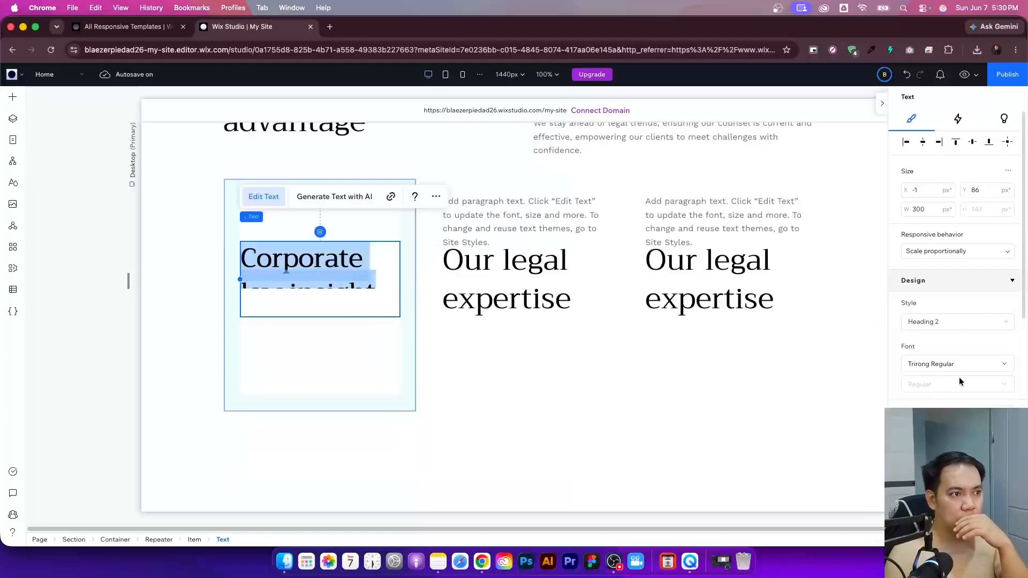
left_click(955, 322)
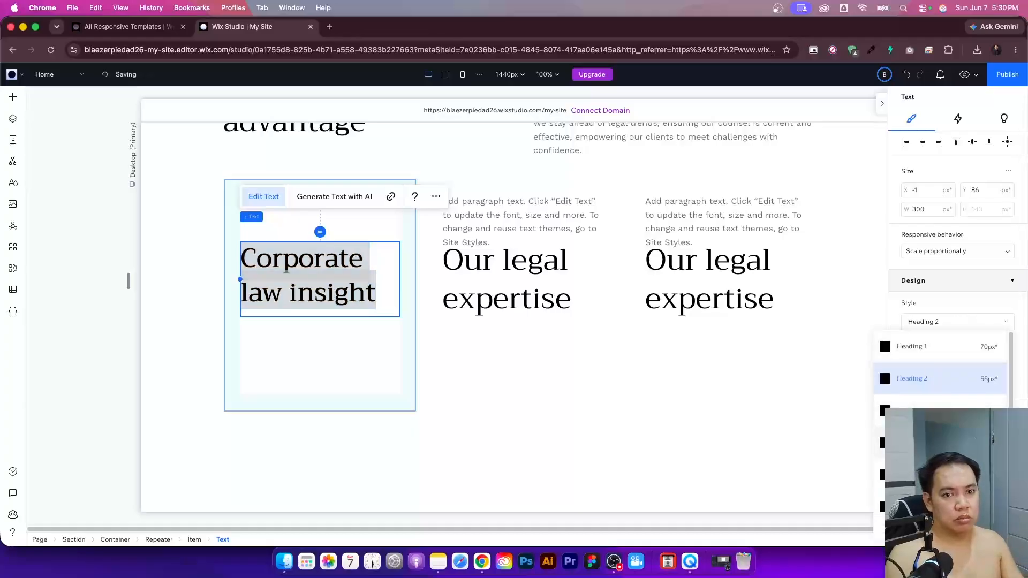
left_click(910, 443)
left_click(958, 321)
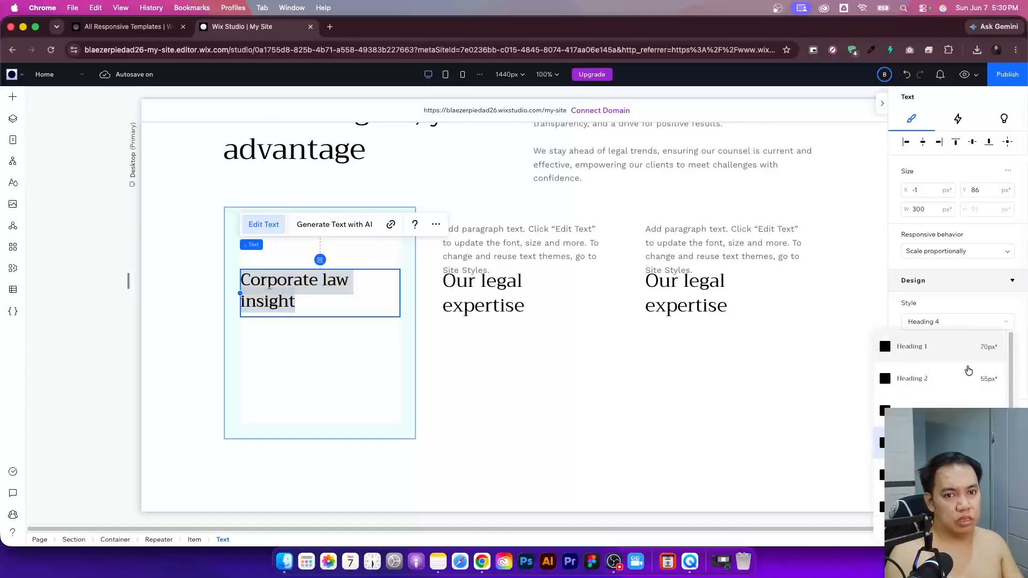
left_click(971, 345)
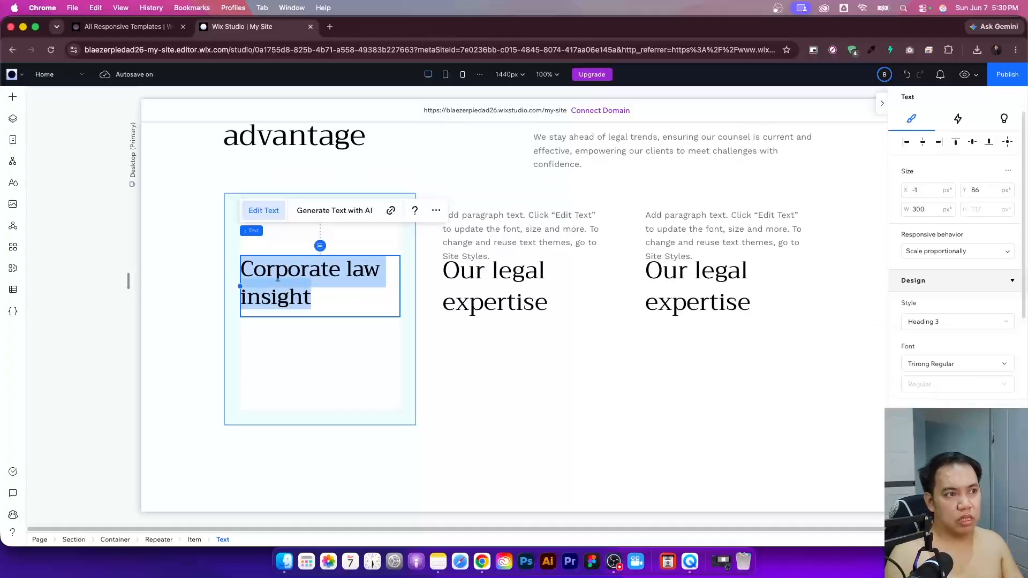
left_click(328, 358)
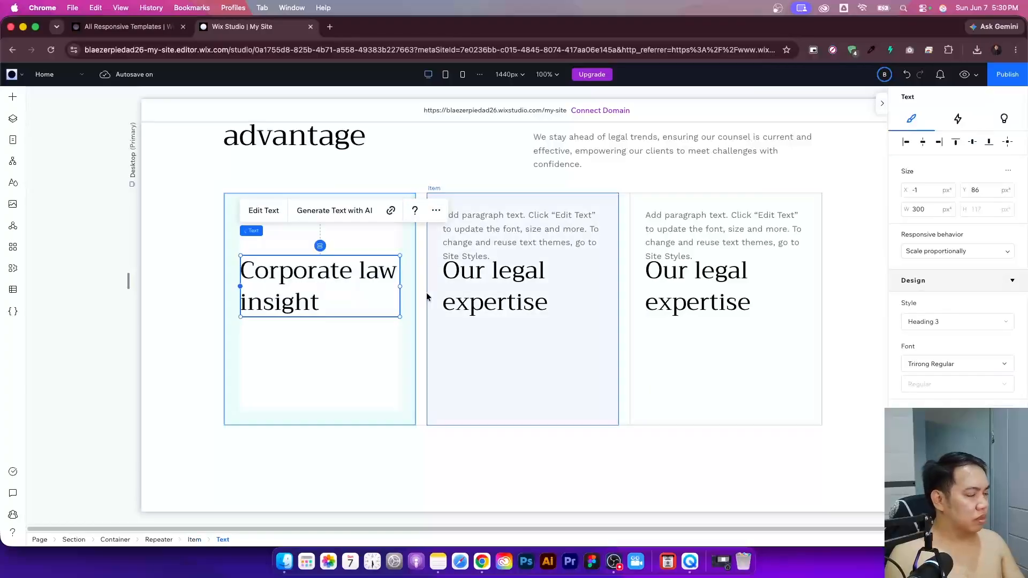
- Compare the Heading 4 and Heading 5 styles on the "Corporate law insight" title and apply Heading 4
left_click(958, 321)
left_click(942, 378)
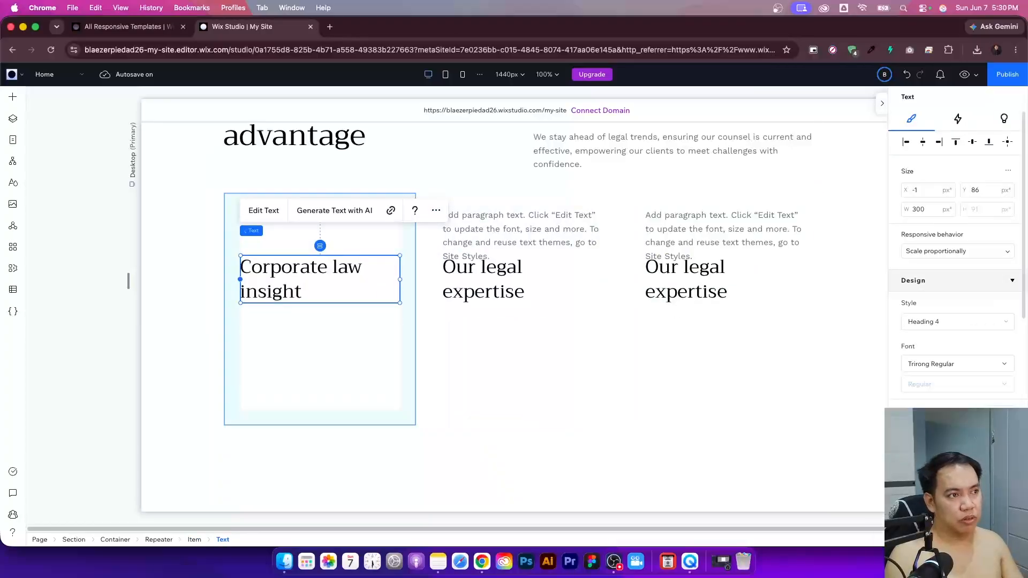
left_click(965, 364)
left_click(961, 364)
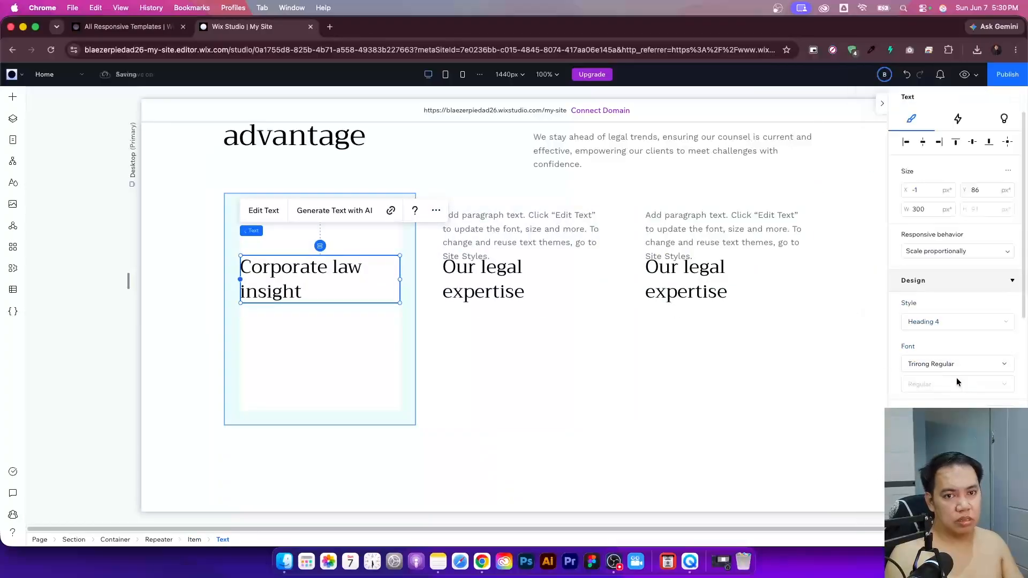
left_click(958, 321)
left_click(937, 475)
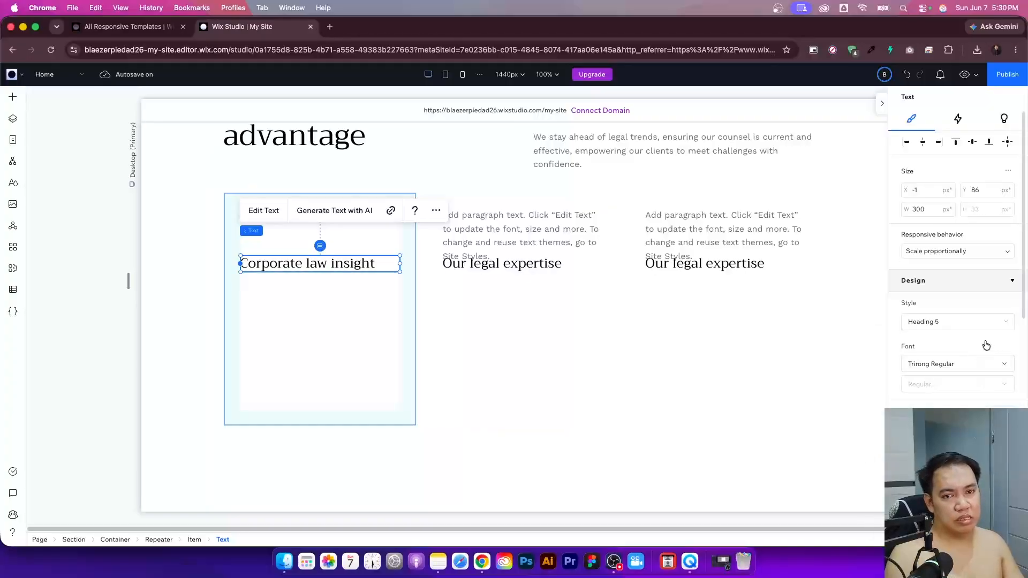
left_click(973, 327)
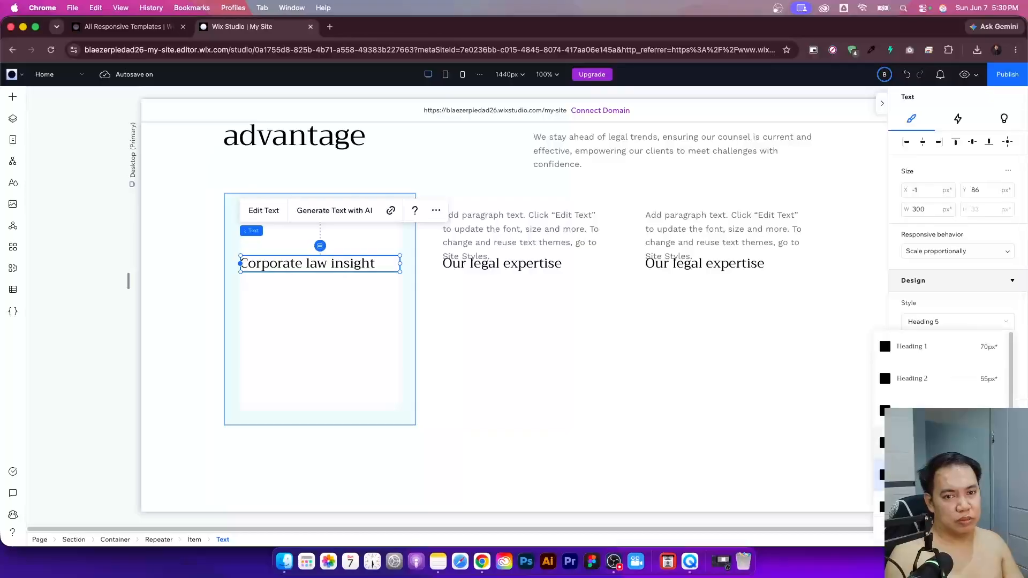
left_click(937, 443)
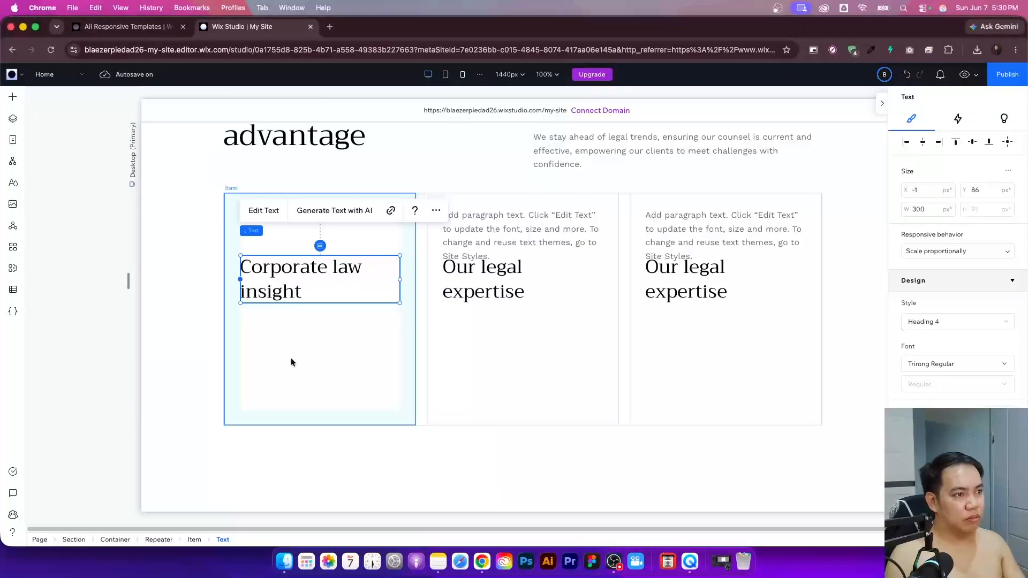
- Add a horizontal line below the first card's title at about Y 250 px, left-aligned and stretched to 300 px wide
left_click(13, 97)
left_click_drag(212, 291, 317, 342)
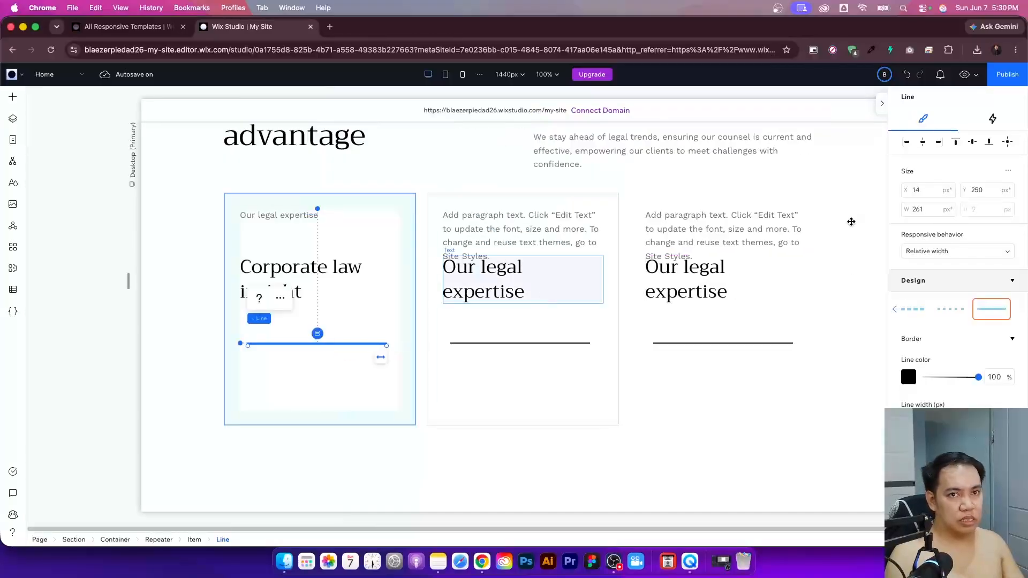
left_click(906, 142)
left_click_drag(378, 345, 400, 348)
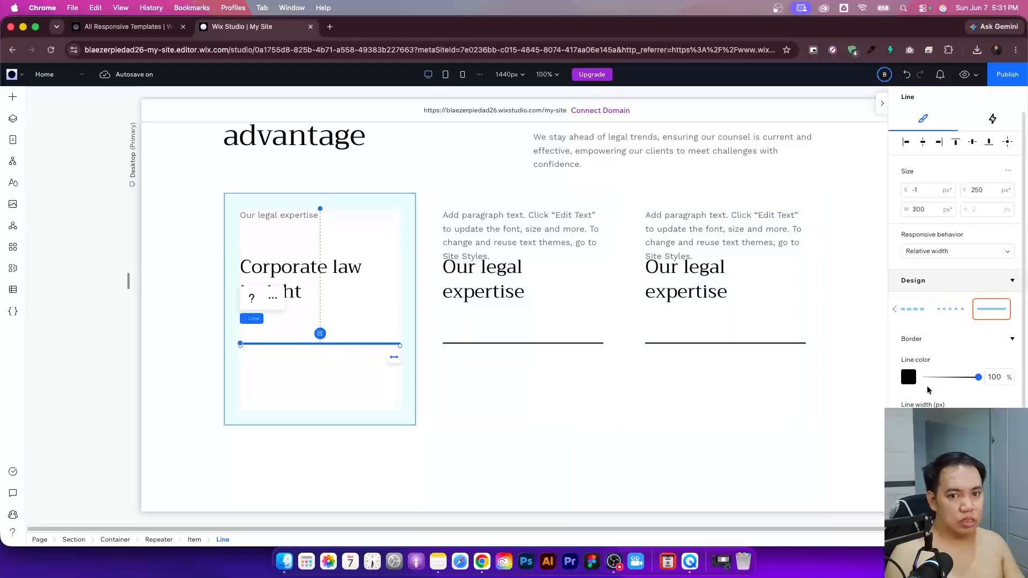
- Set the card line's thickness to 1 px and its colour to the light gray theme colour
left_click(908, 377)
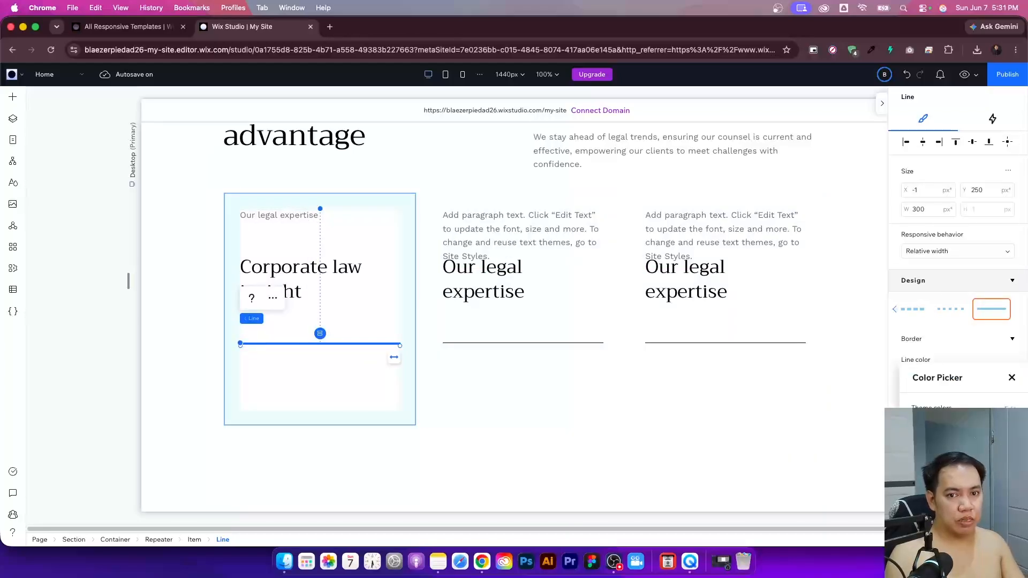
left_click(321, 370)
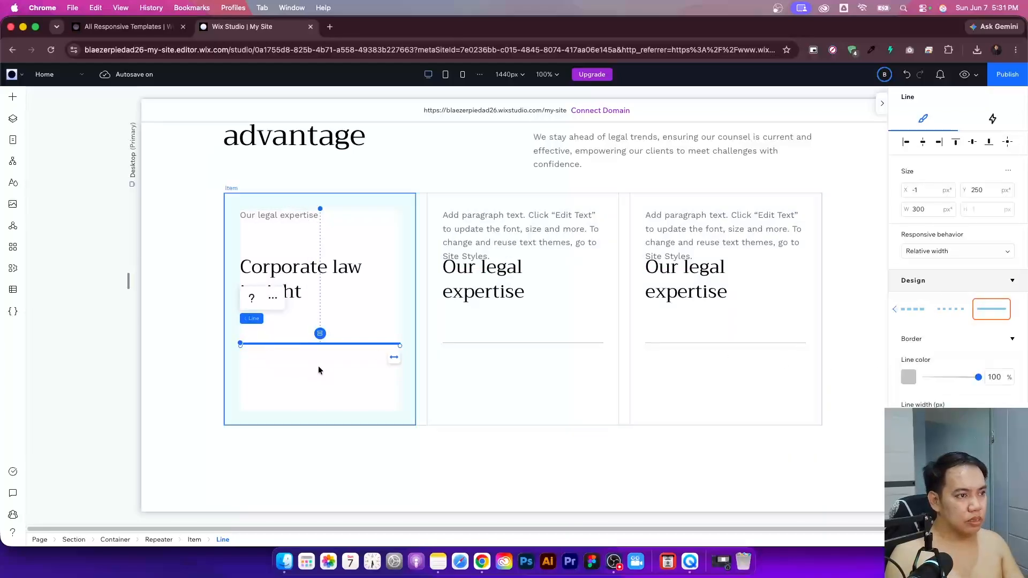
left_click(284, 377)
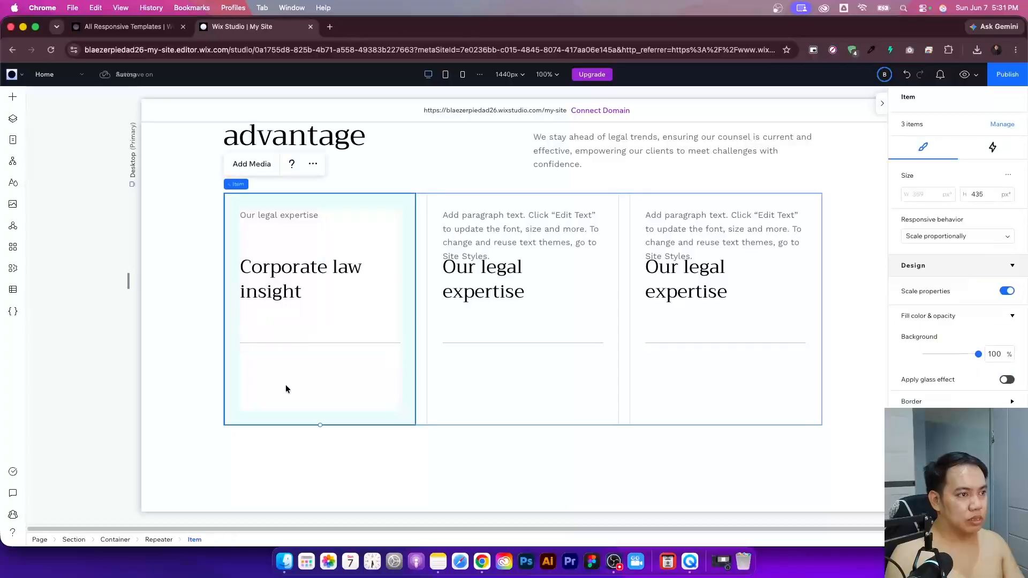
- Move the card line up to about Y 208 px and duplicate the "Our legal expertise" label below it at about Y 248 px
left_click(293, 342)
left_click_drag(293, 341, 290, 321)
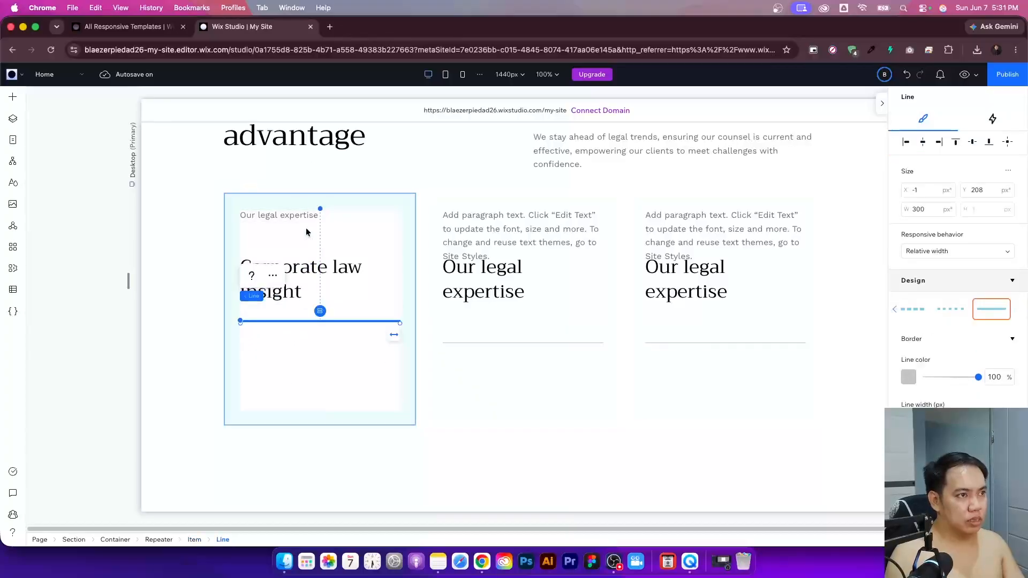
left_click_drag(283, 214, 273, 348)
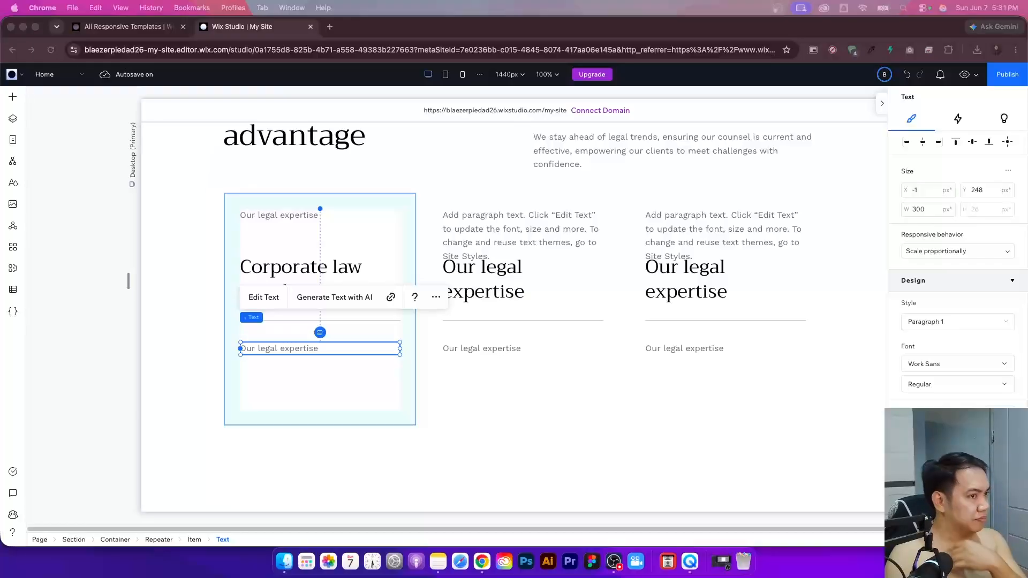
- Replace the duplicated text below the first card's line with "Jurist delivers trusted legal advice for business and private clients."
left_click(278, 302)
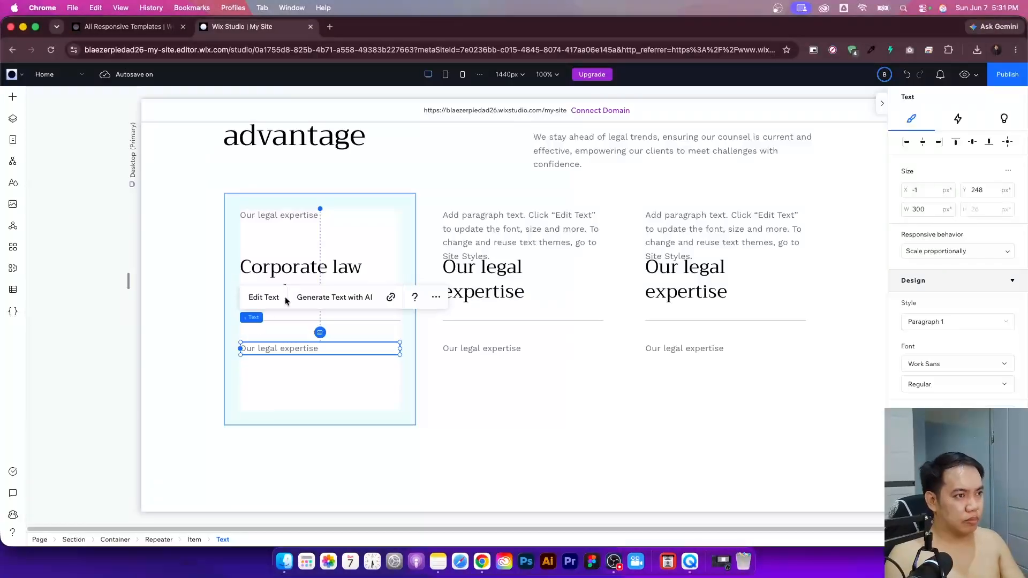
left_click(271, 298)
type("Jurist delivers trusted legal advice for business and private clients.")
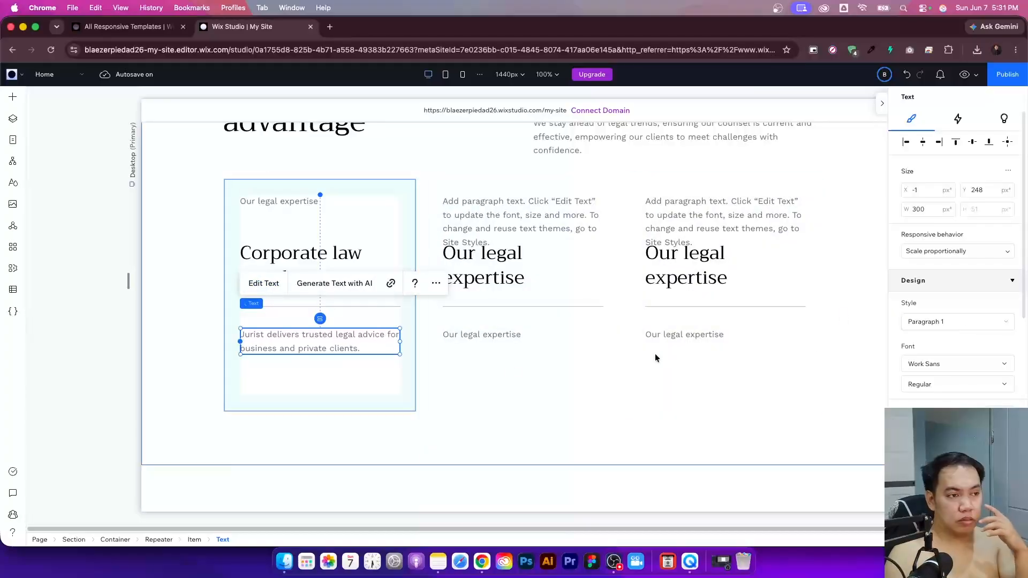
left_click(301, 250)
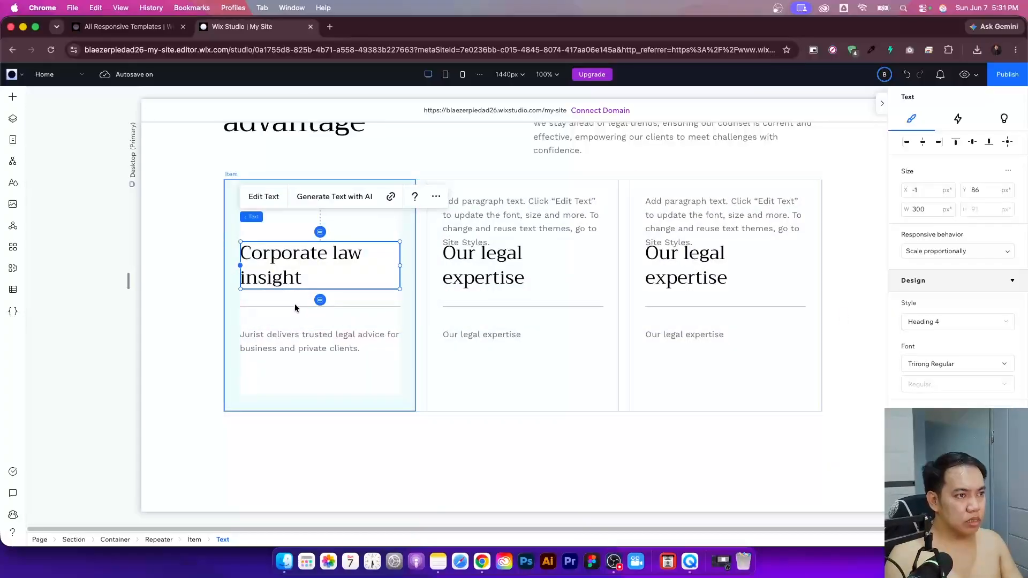
left_click(294, 306, "shift")
left_click(288, 337, "shift")
left_click(311, 213)
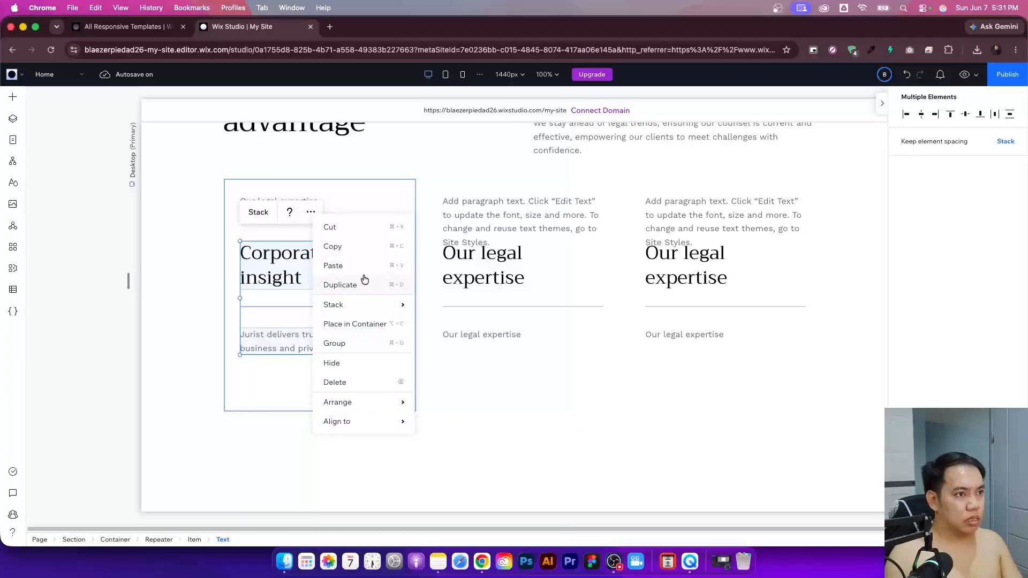
mouse_move(408, 308)
left_click(444, 308)
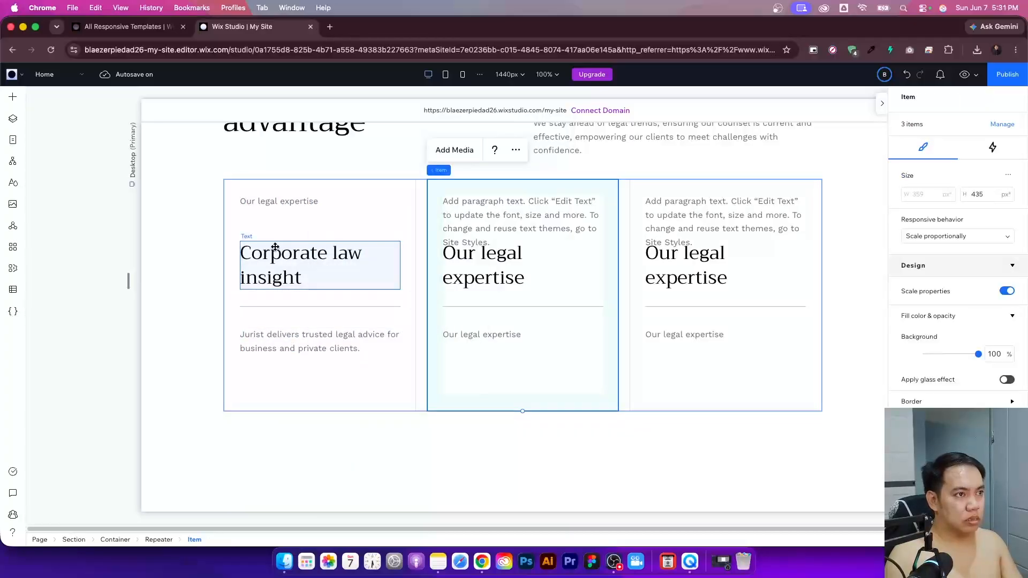
left_click(274, 254)
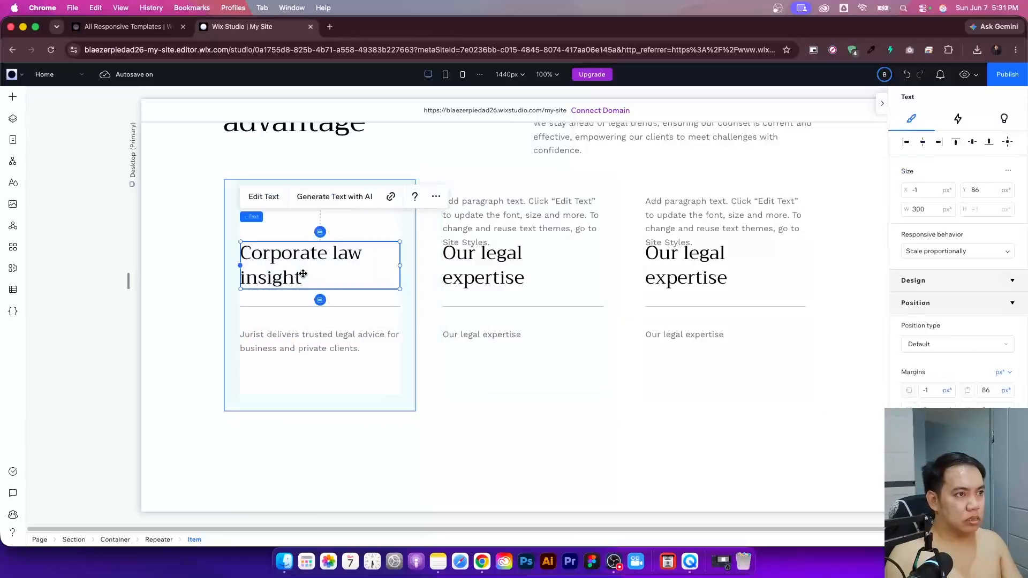
left_click(289, 307, "shift")
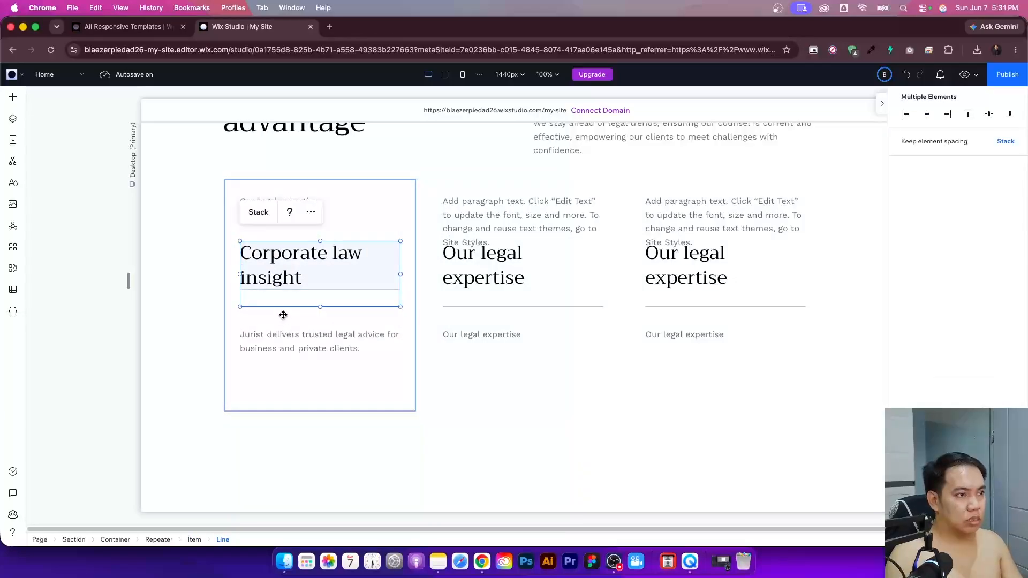
left_click(284, 335, "shift")
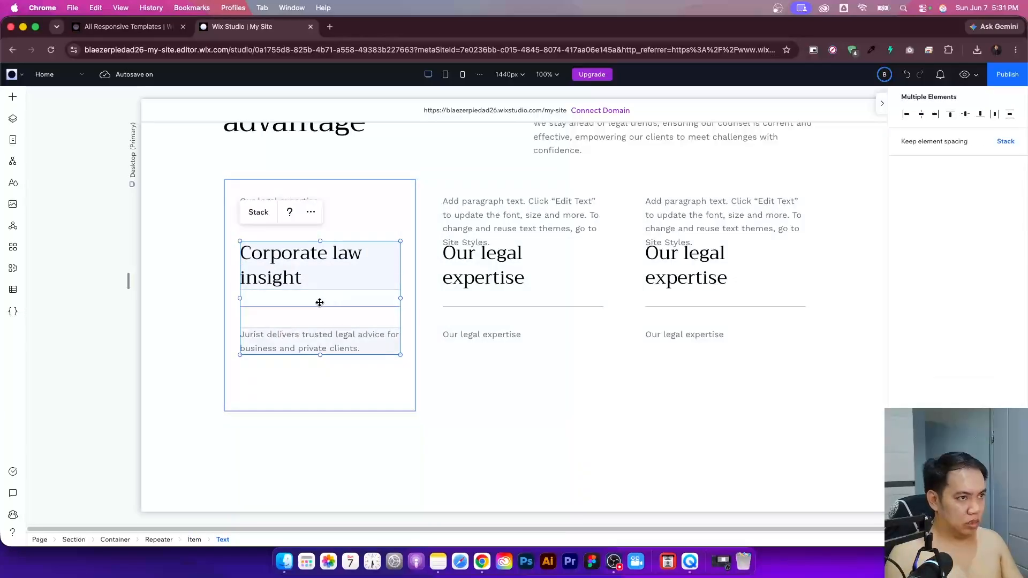
left_click(311, 363)
- Stack the first card's title, divider line and description text vertically
left_click(311, 330)
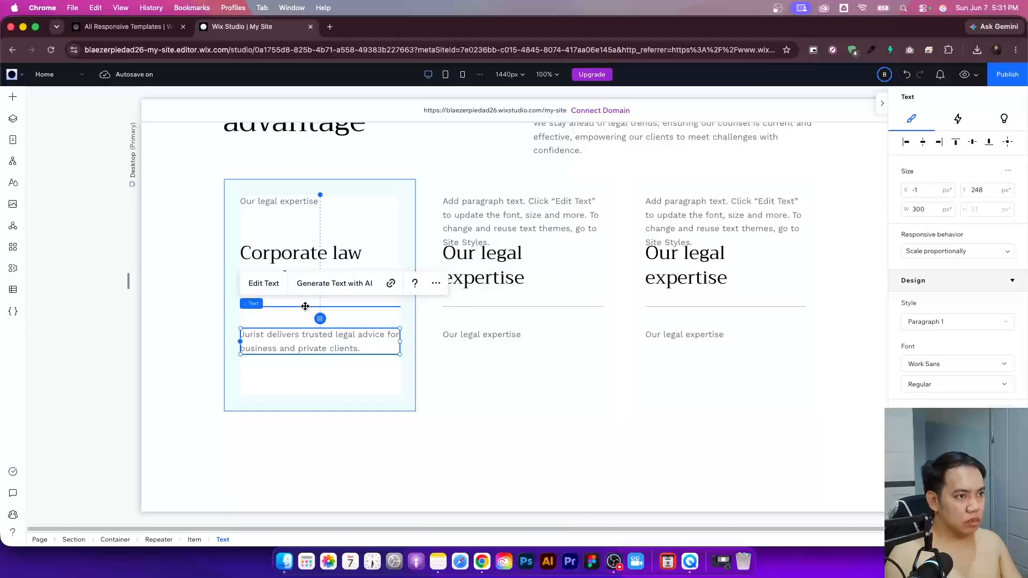
left_click(301, 306, "shift")
left_click(318, 255, "shift")
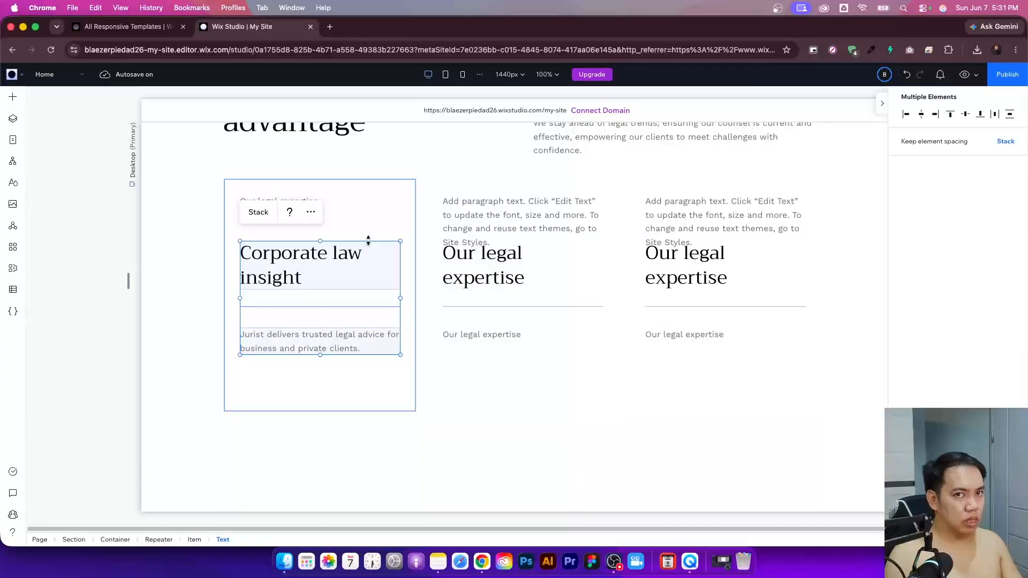
left_click(310, 213)
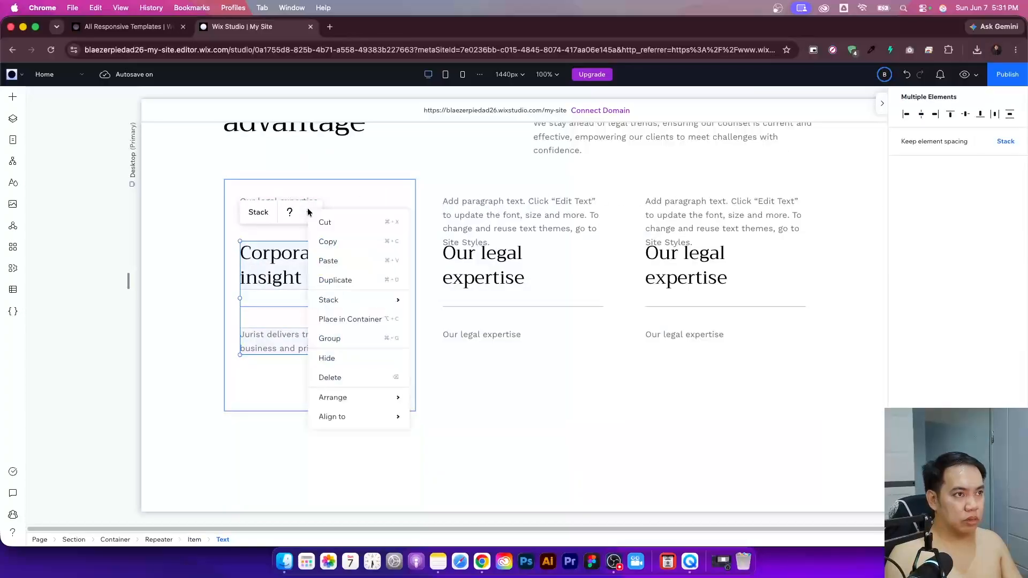
mouse_move(365, 299)
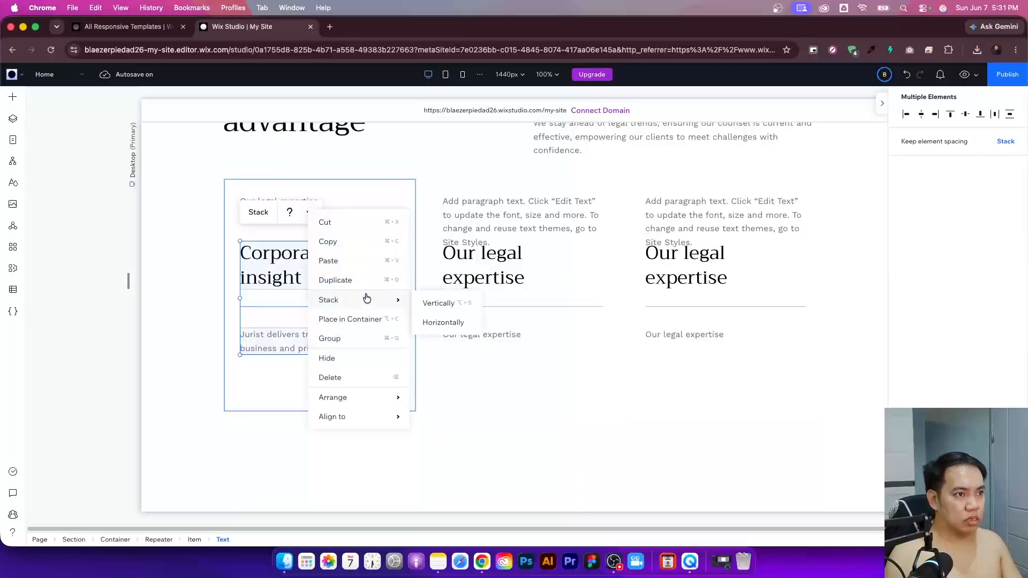
left_click(432, 304)
- Set the stack's item spacing to 20 px and align the stack to the bottom of the first card
scroll(985, 329, "down", 5)
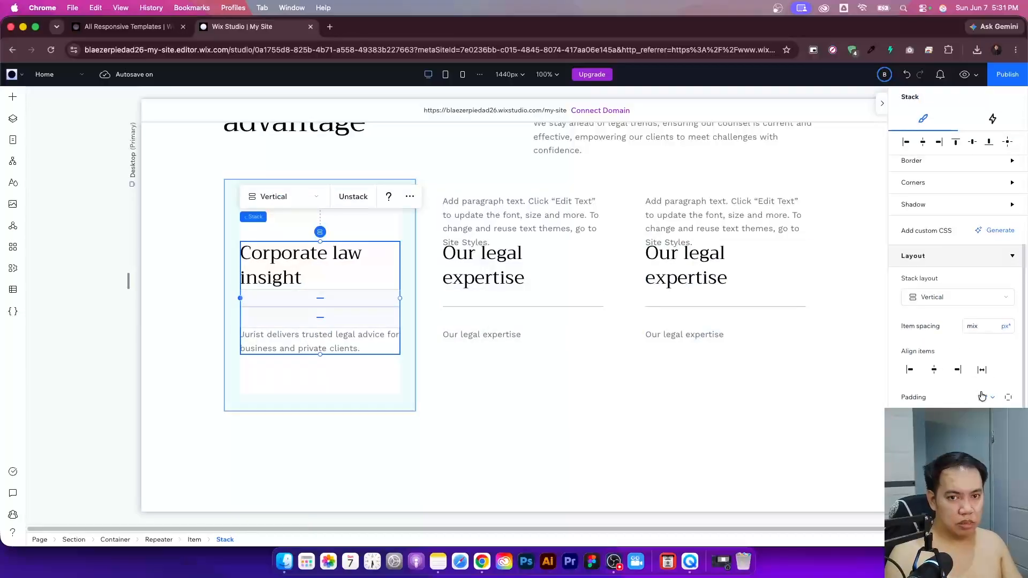
left_click(987, 325)
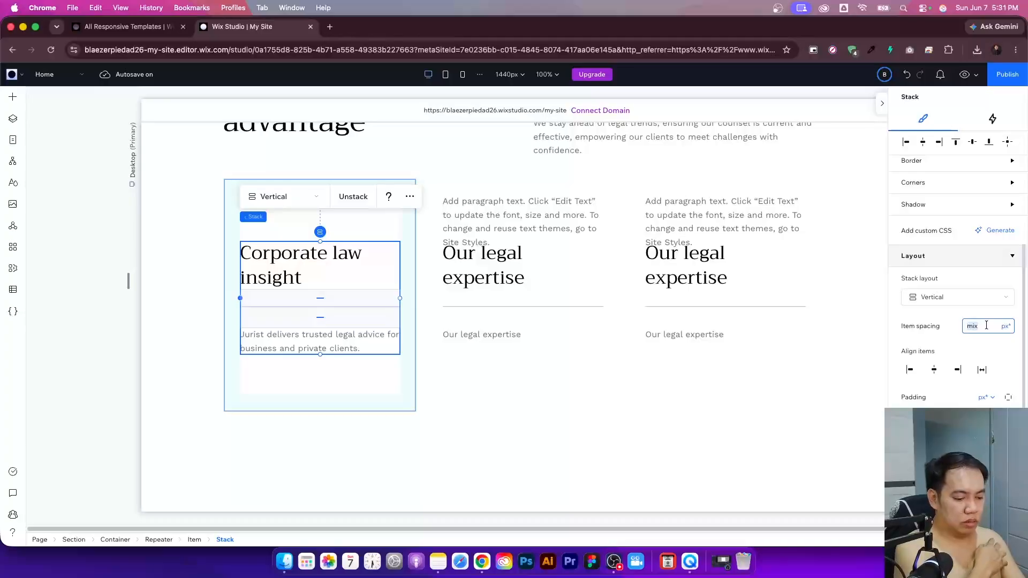
type("20")
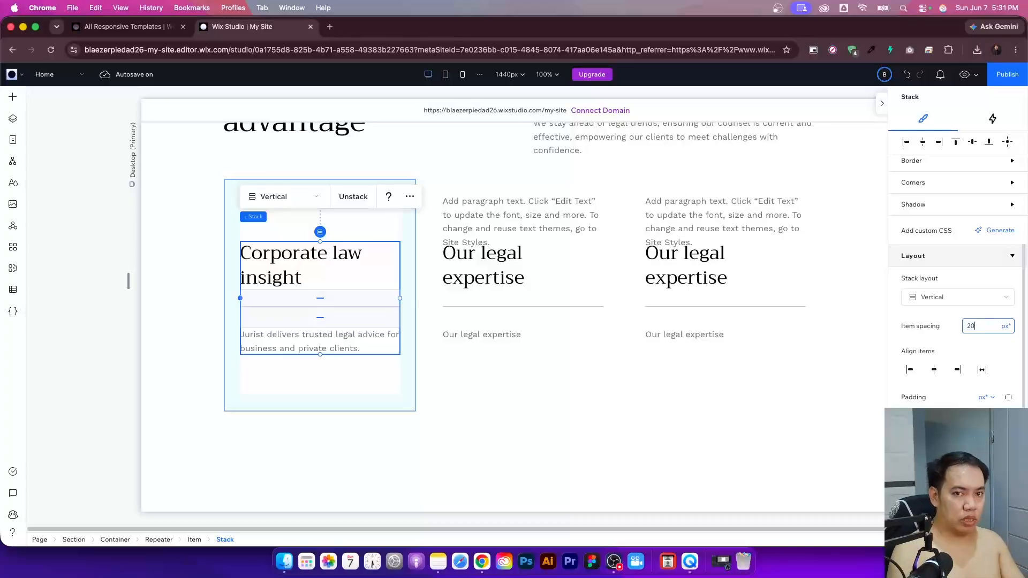
key("Return")
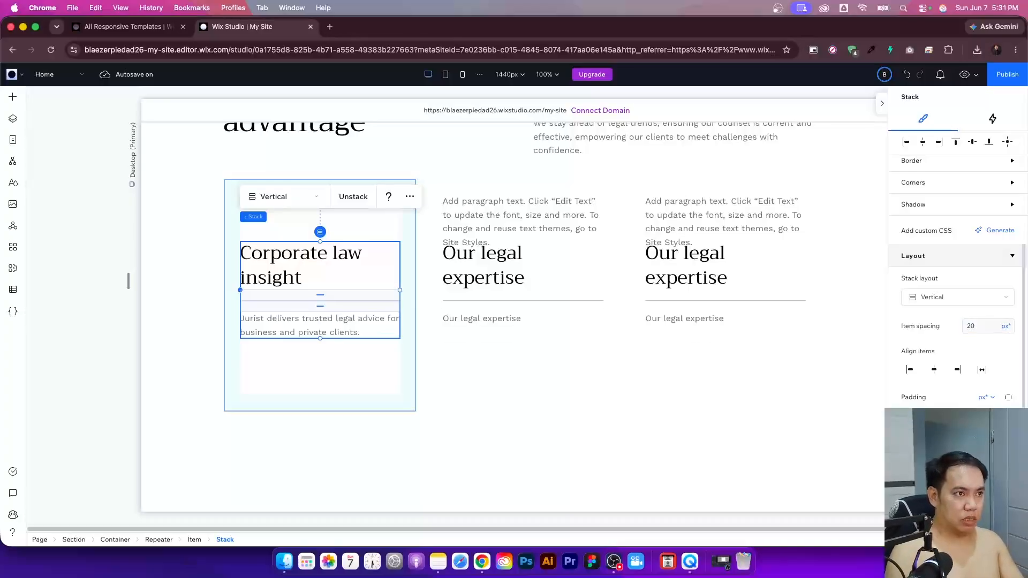
left_click(990, 142)
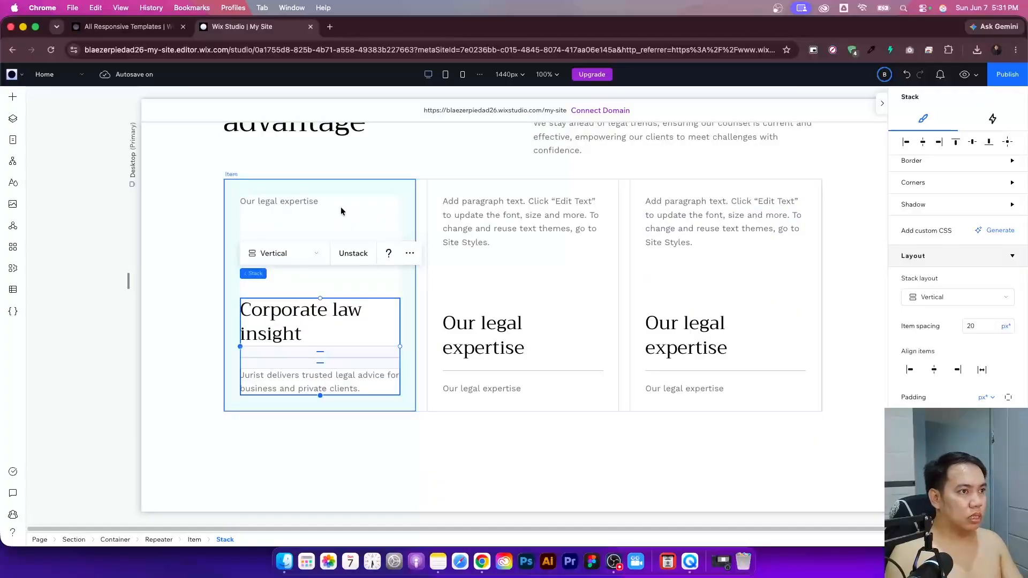
- Colour the first card's "Our legal expertise" label black and stack it vertically with the title, line and text stack
left_click(314, 198)
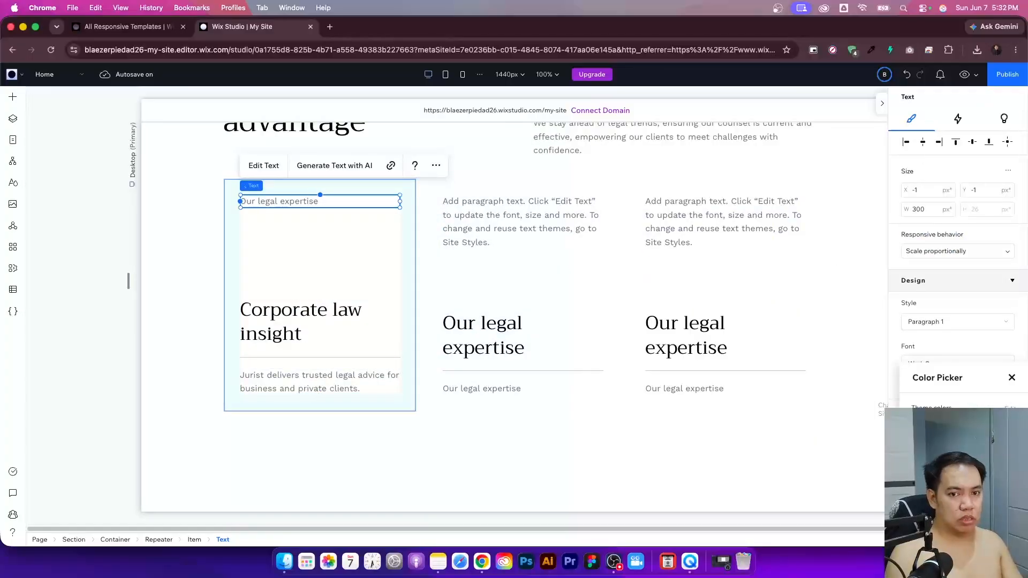
left_click(320, 218)
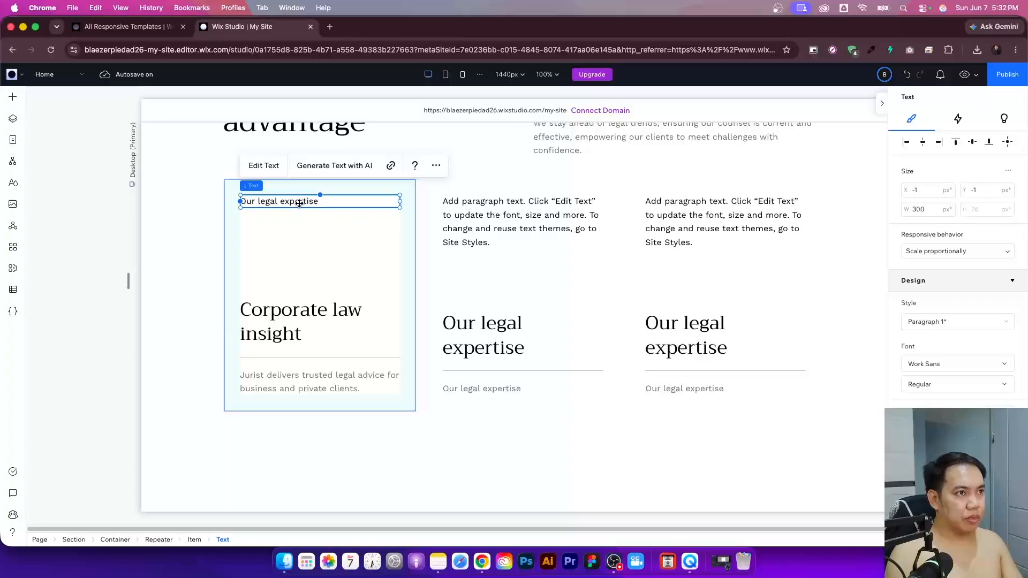
left_click(295, 332, "shift")
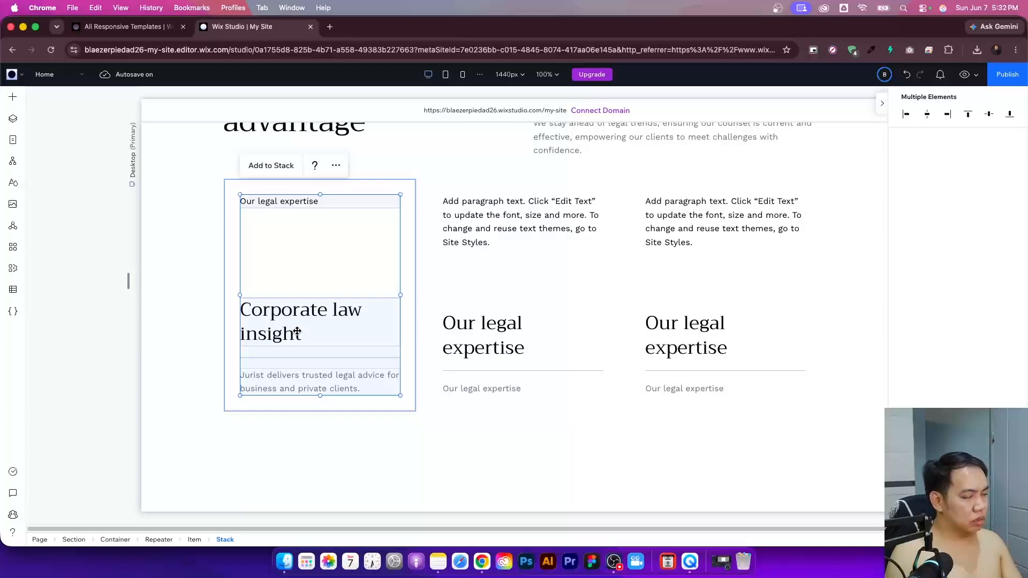
right_click(298, 331)
mouse_move(299, 333)
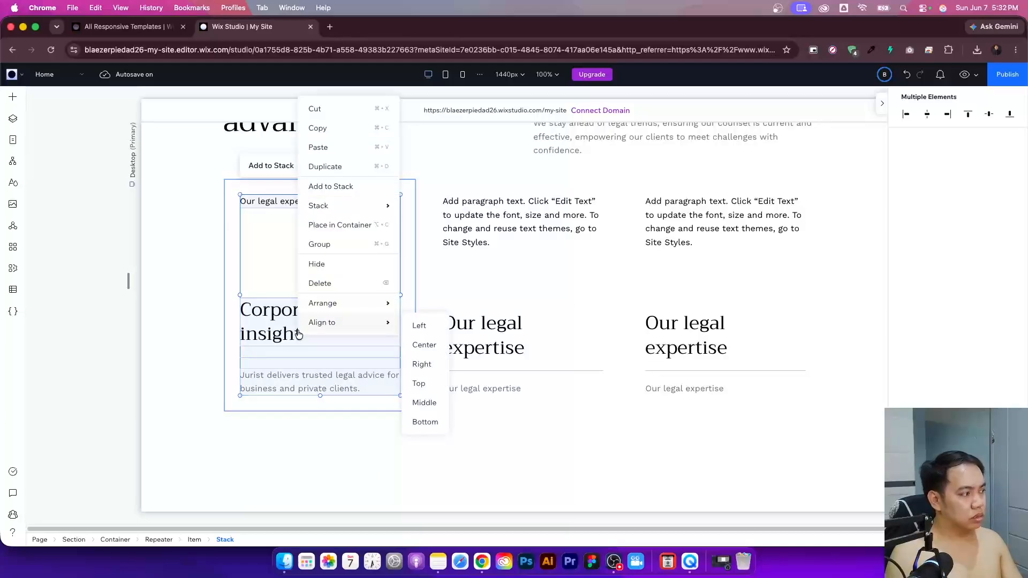
mouse_move(378, 209)
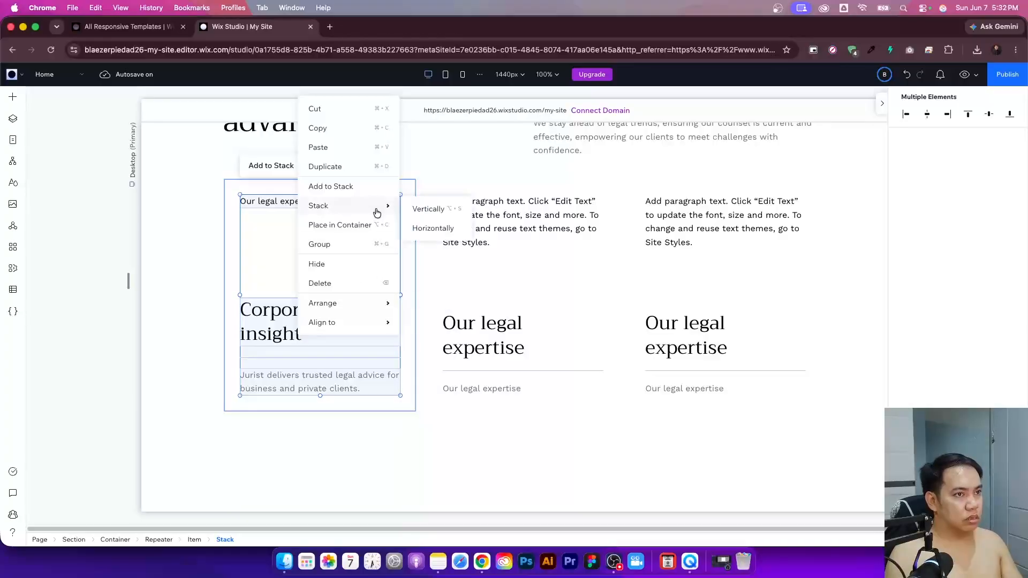
left_click(414, 215)
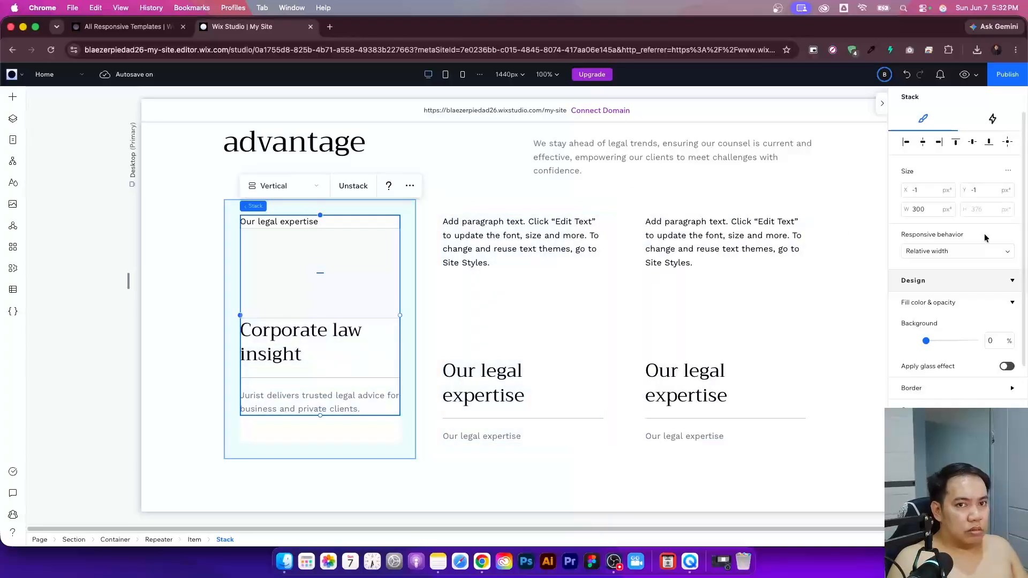
- Try bottom alignment for the first card's outer stack, and settle on aligning it to the top of the card
left_click(989, 142)
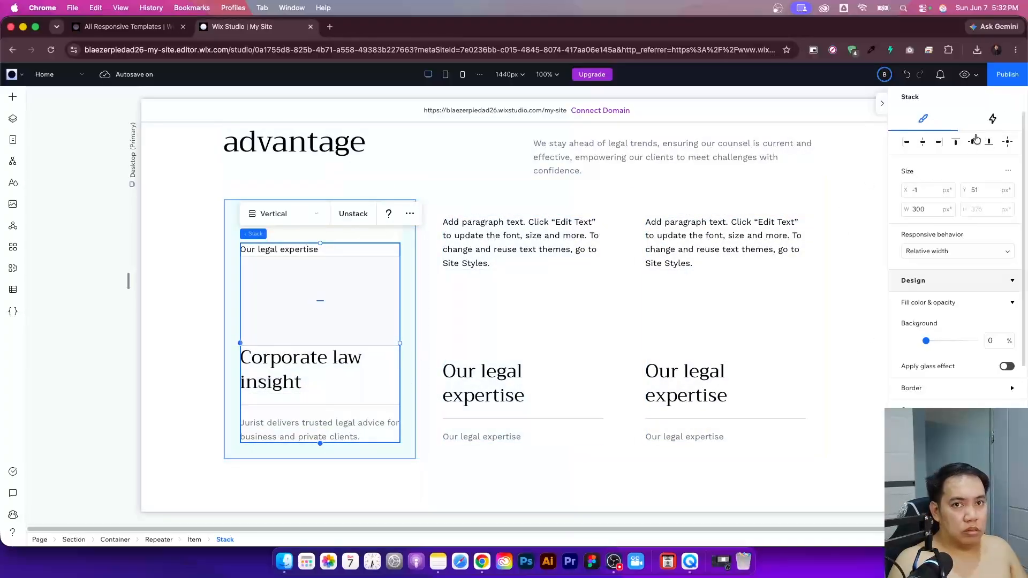
left_click(956, 142)
left_click(343, 434)
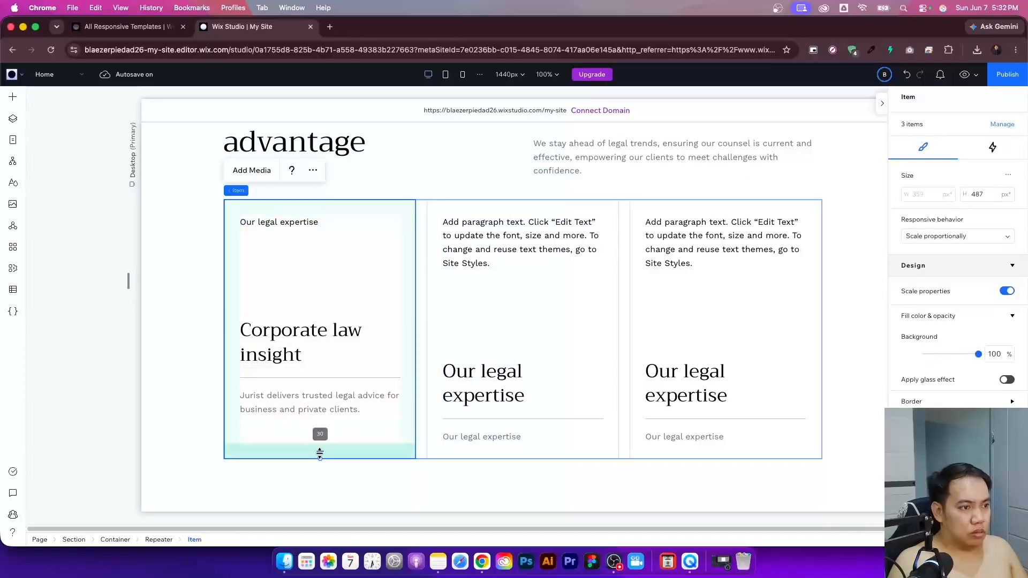
left_click_drag(320, 456, 336, 335)
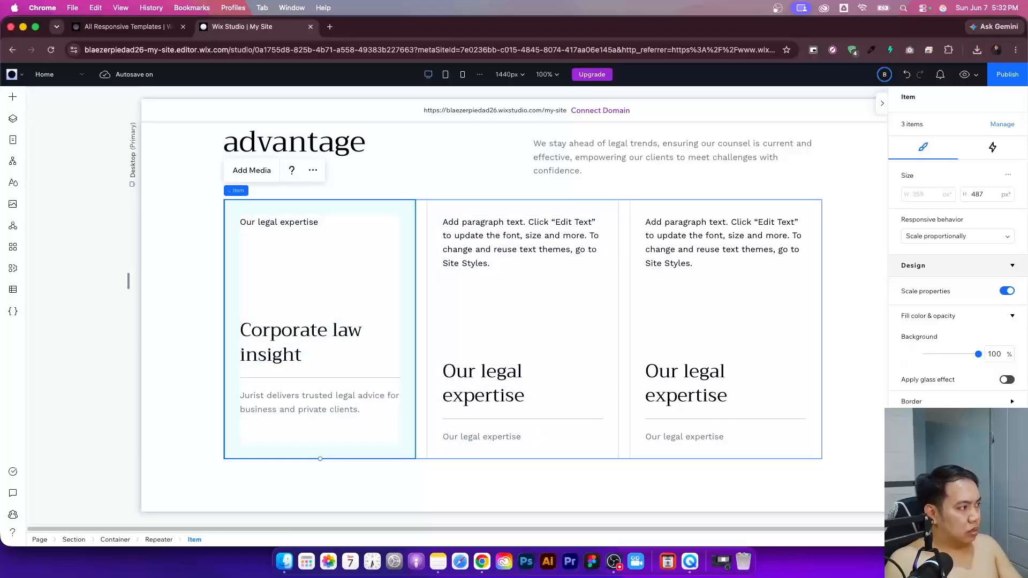
- Replace the second card's placeholder label with "Practice areas"
left_click(499, 252)
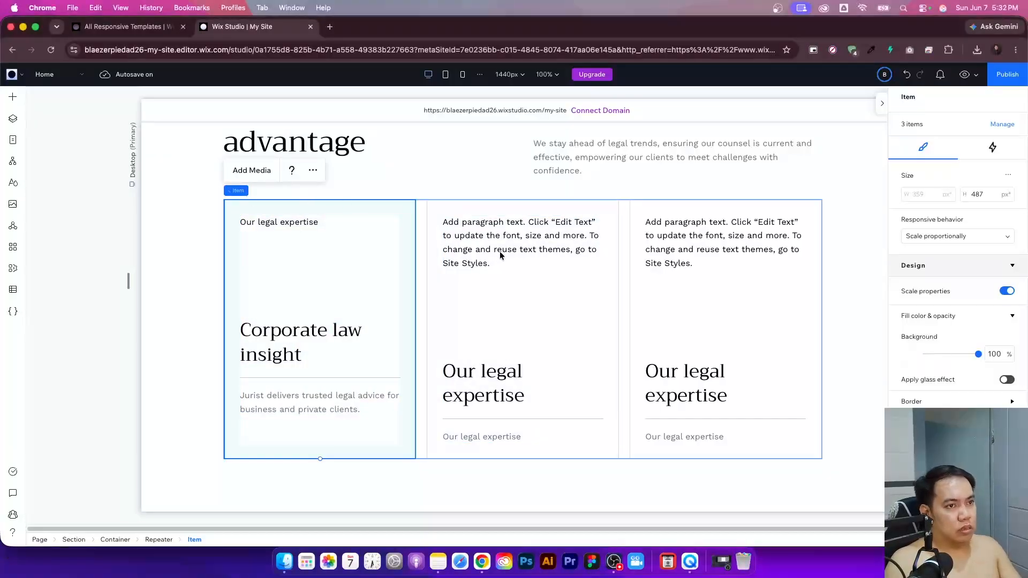
left_click(478, 189)
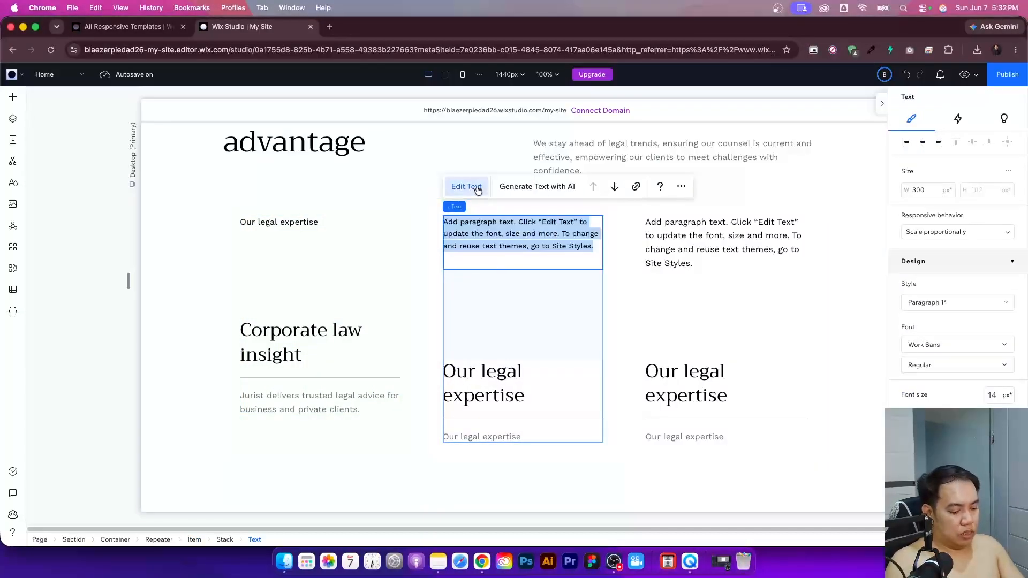
type("Practice areas")
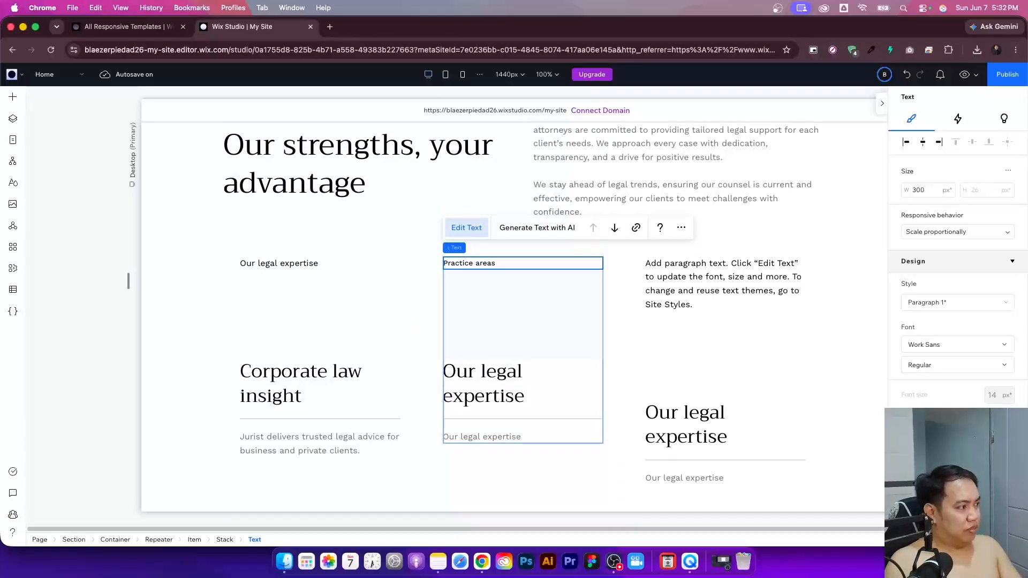
- Change the second card's title to "Legal strategies"
left_click(470, 387)
left_click(472, 332)
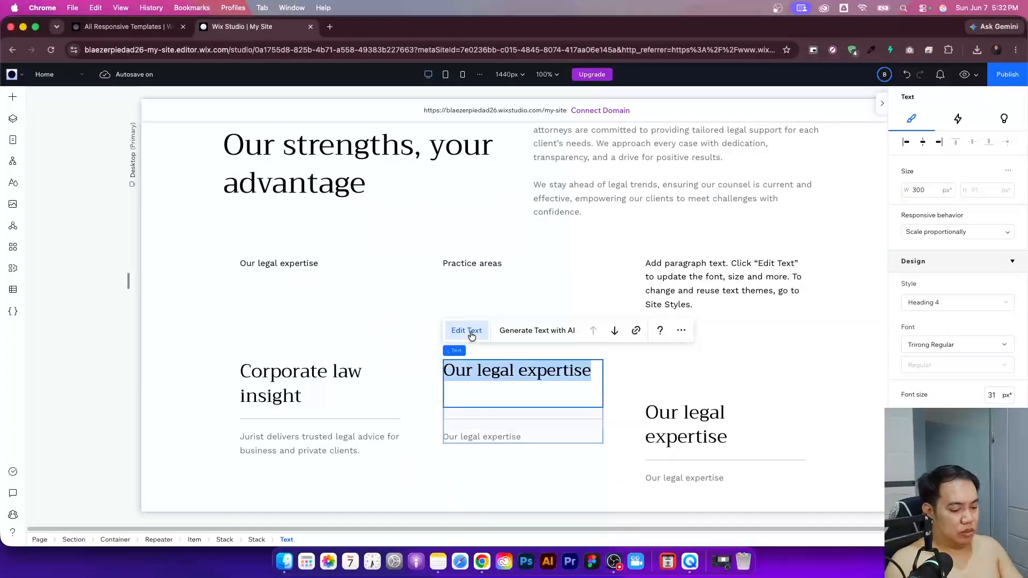
type("Legal strategies")
key("Escape")
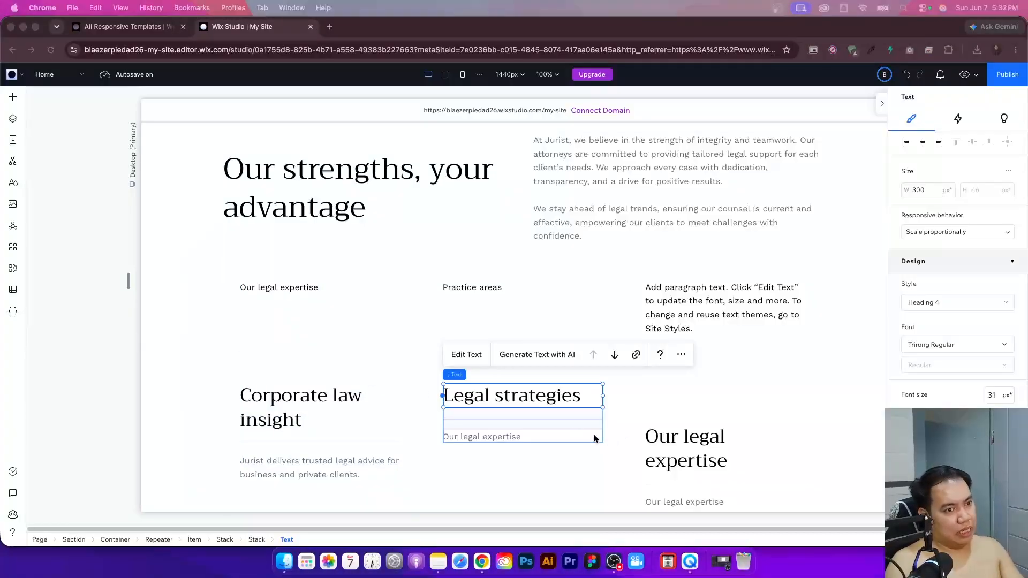
- Replace the second card's text below the line with "Our attorneys guide clients in contracts, disputes, and compliance."
left_click(500, 437)
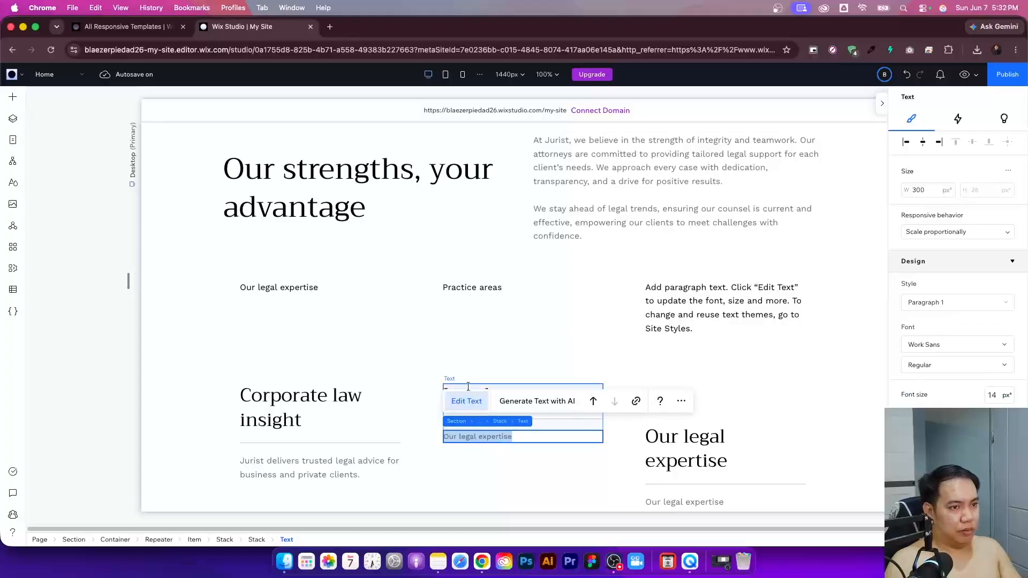
left_click(462, 402)
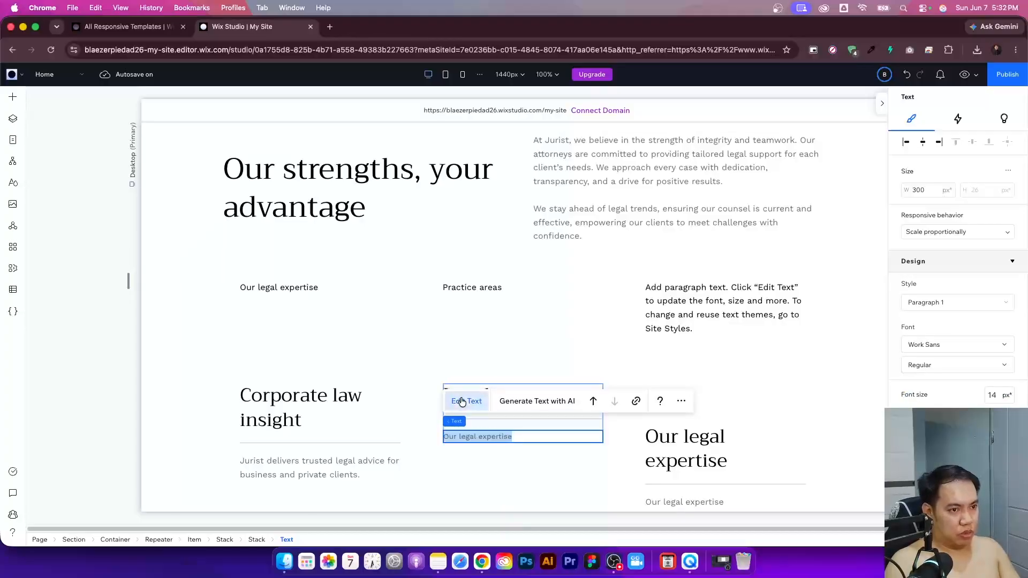
type("Our attorneys guide clients in contracts, disputes, and compliance.")
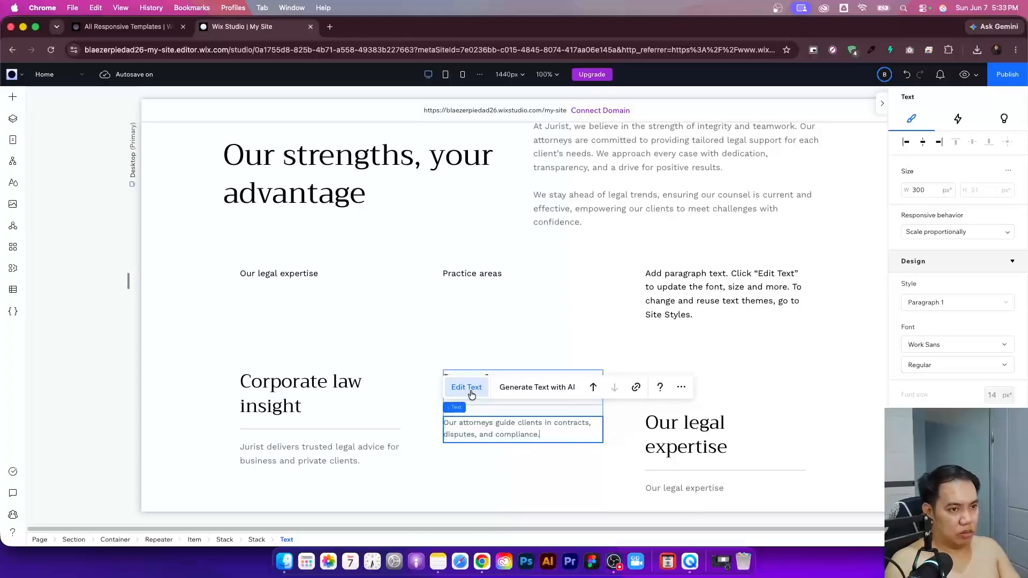
key("Escape")
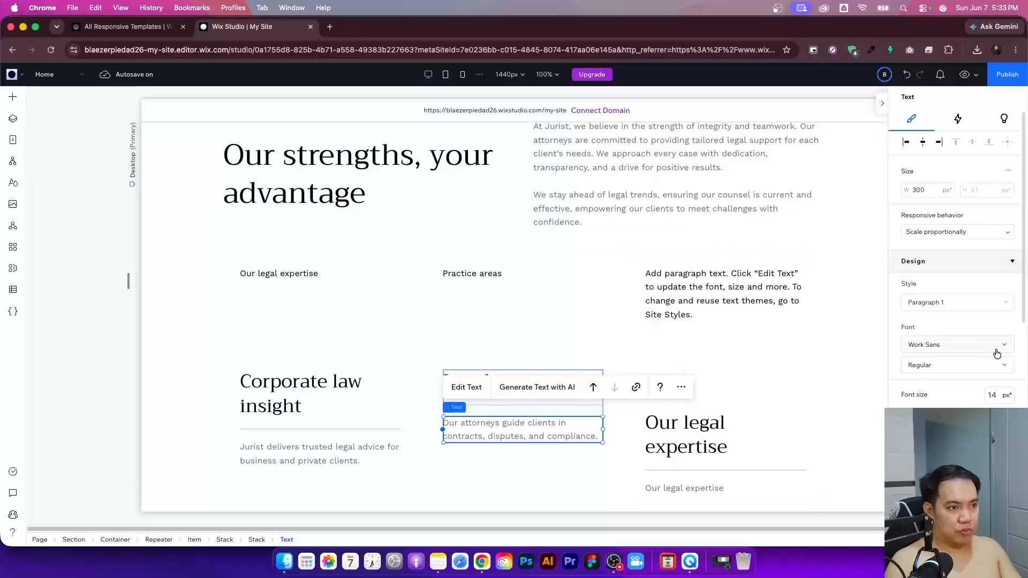
left_click(1001, 423)
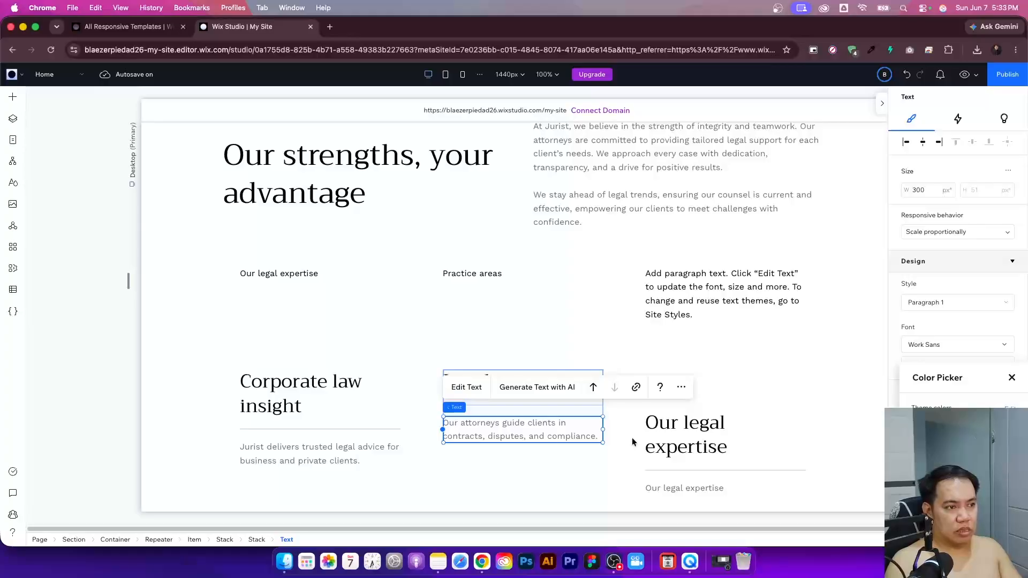
left_click(63, 418)
left_click(259, 345)
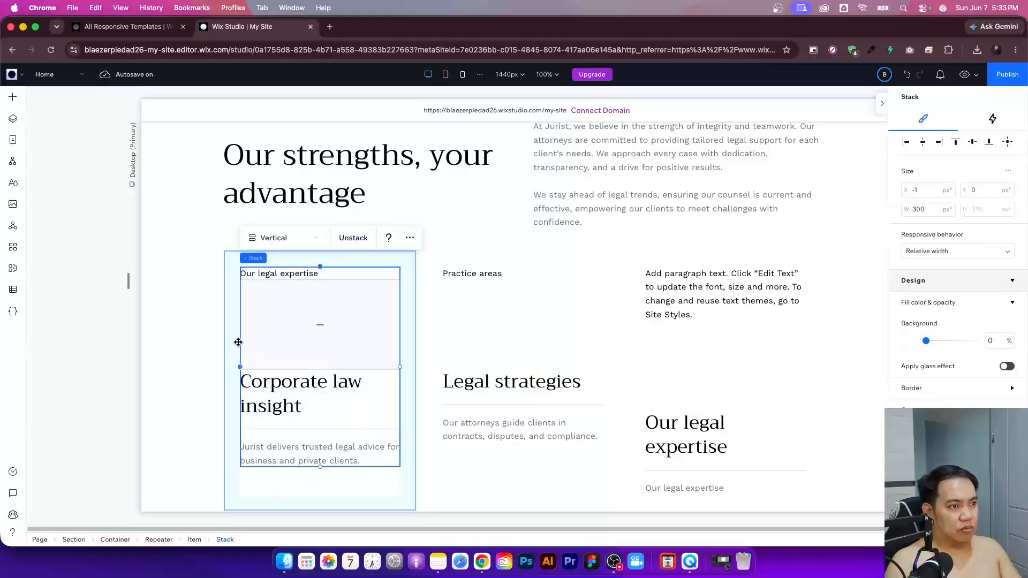
left_click(364, 481)
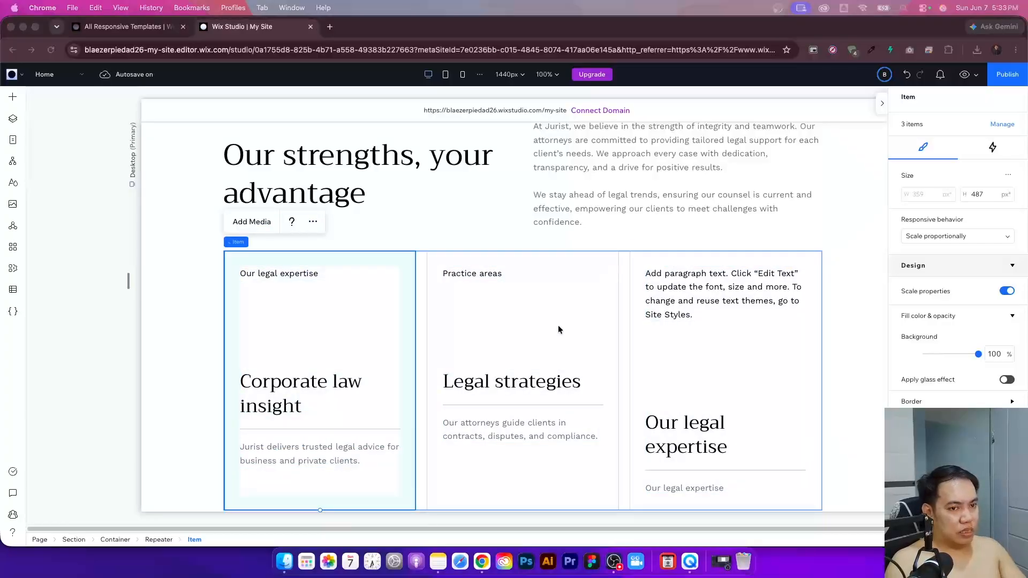
- Change the third card's title to "Innovative legal aid"
left_click(670, 424)
left_click(671, 424)
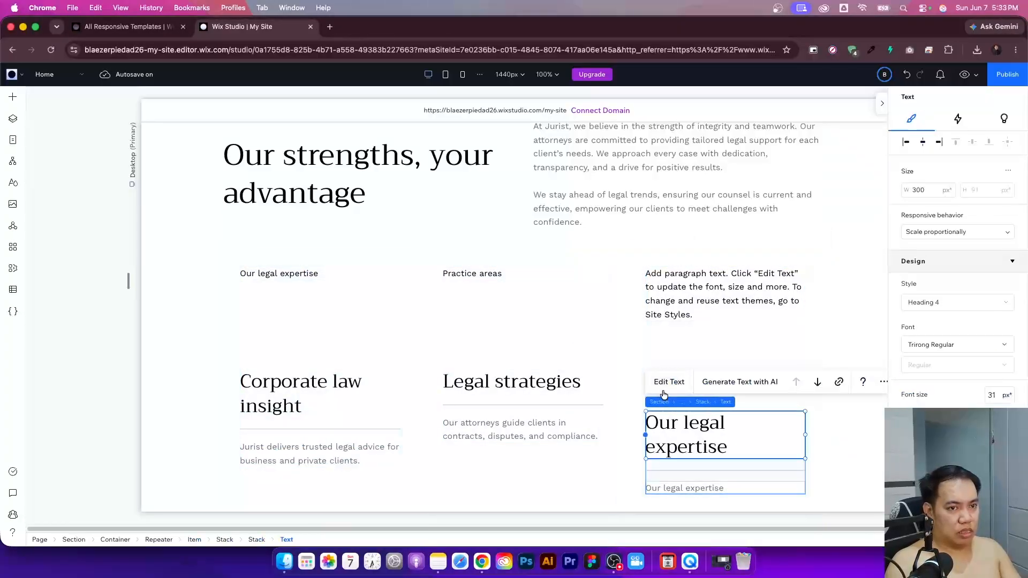
left_click(668, 385)
type("Innovative legal aid")
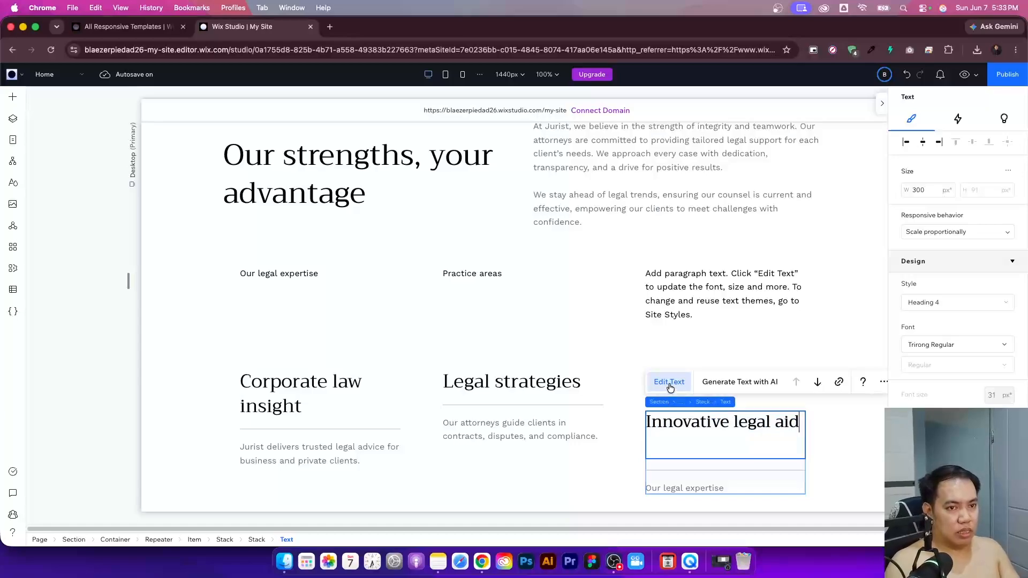
left_click(670, 387)
left_click(669, 383)
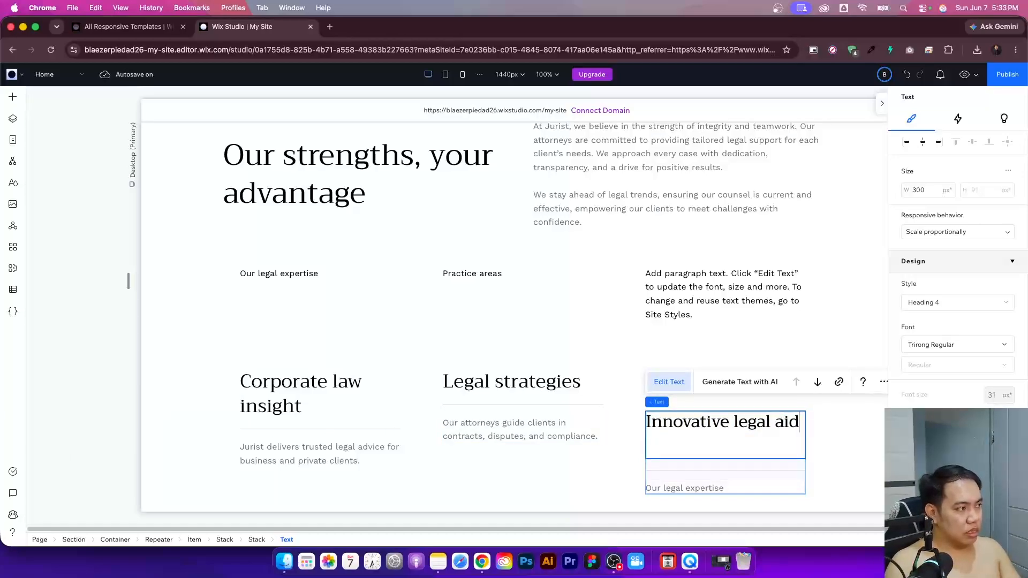
- Replace the third card's placeholder label with "Comprehensive counsel"
double_click(749, 296)
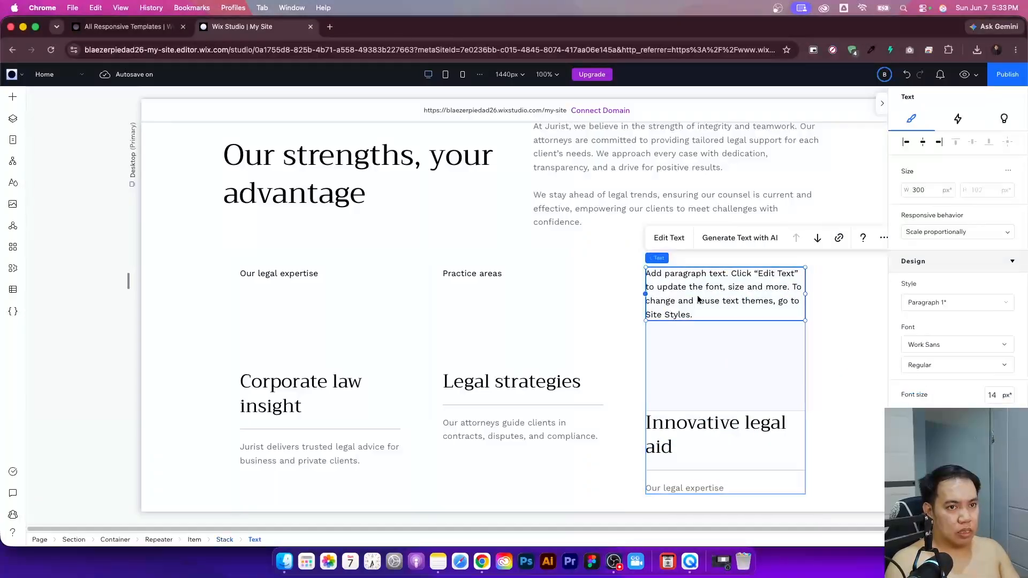
left_click(669, 238)
type("Comprehensive counsel")
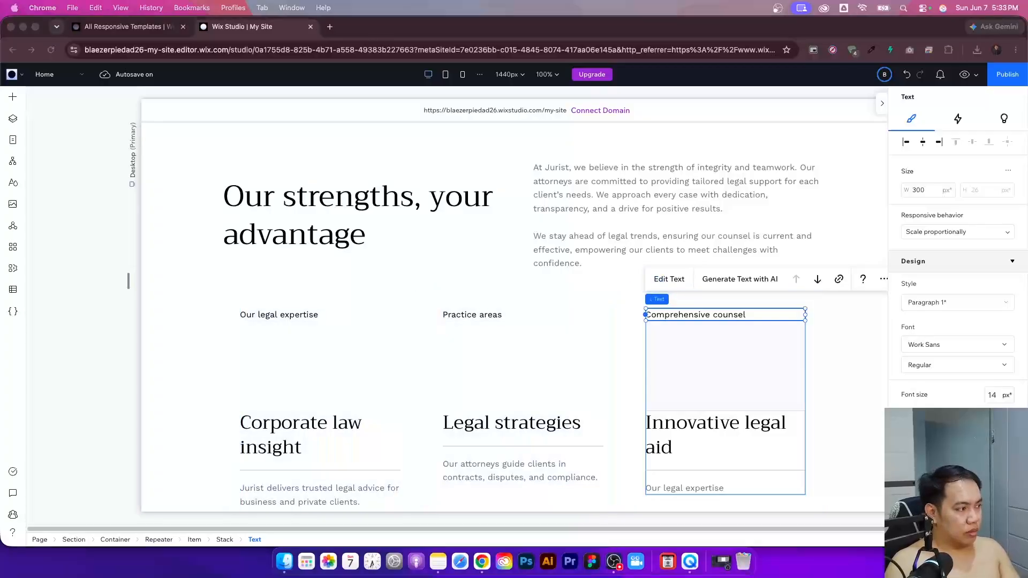
- Replace the third card's text below the line with "We provide legal guidance in corporate, IP, and litigation fields."
left_click(684, 485)
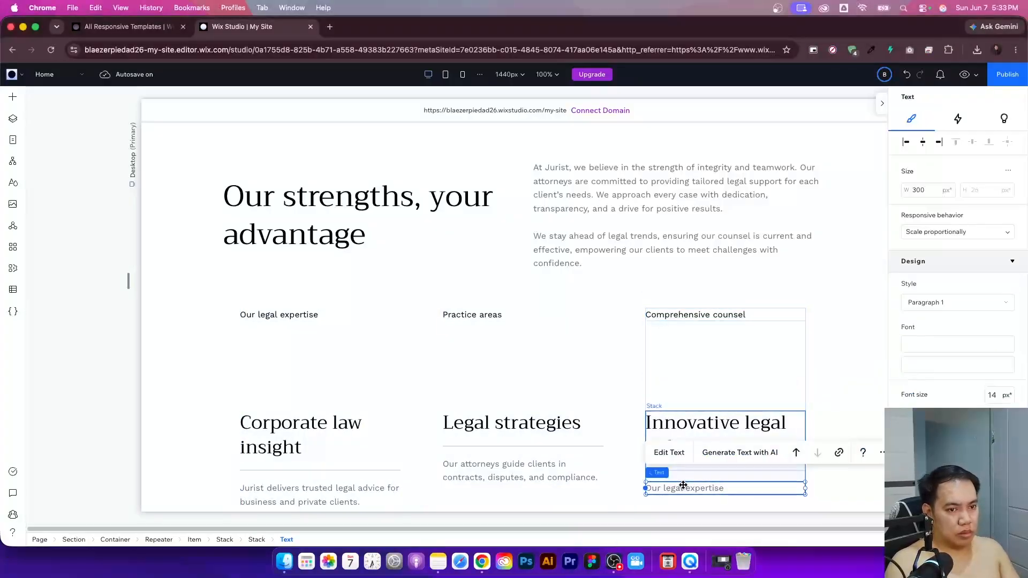
left_click(678, 453)
type("We provide legal guidance in corporate, IP, and litigation fields.")
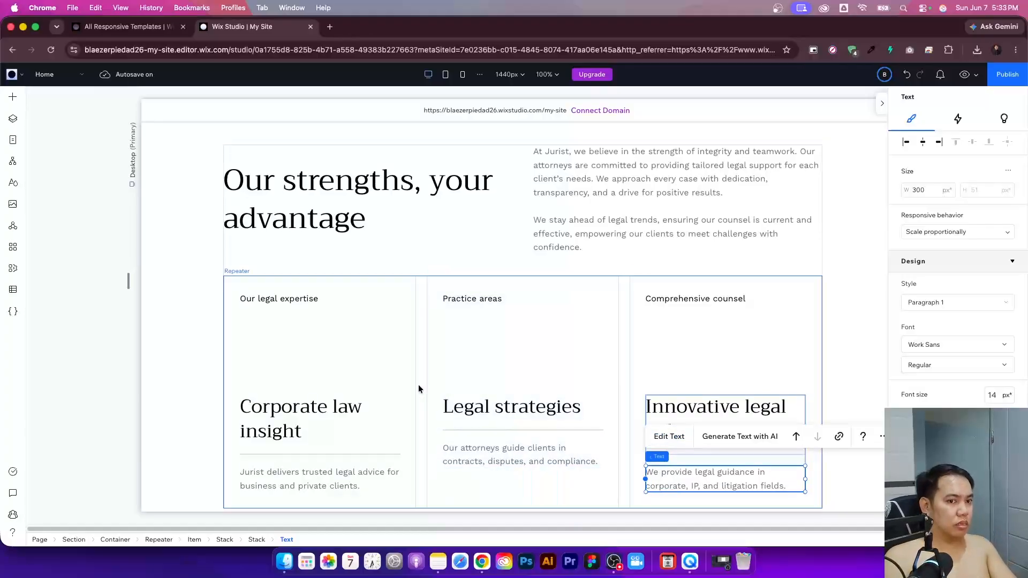
- Try a dark green background fill on the first card's outer stack, and undo it
left_click(243, 381)
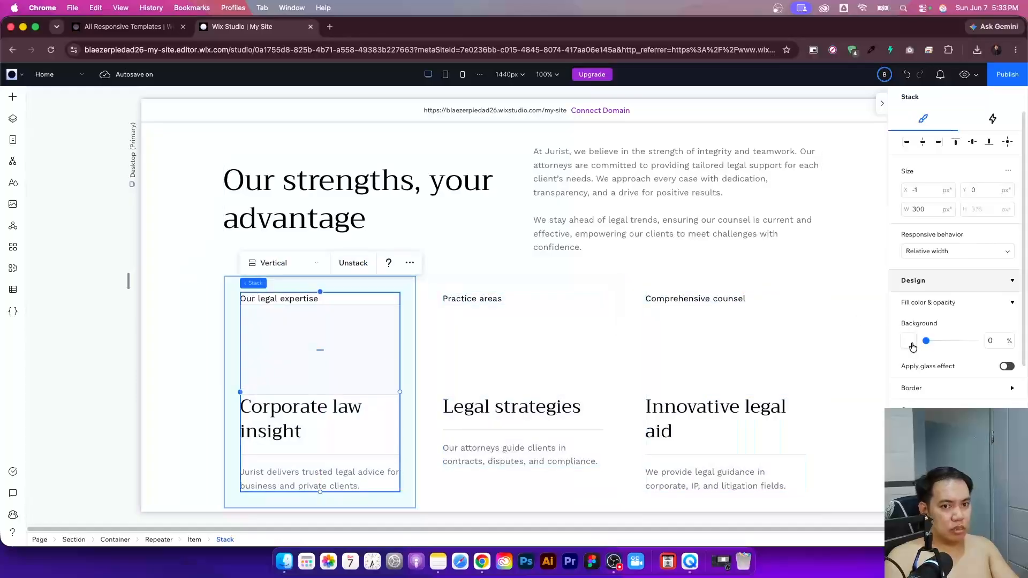
left_click(911, 343)
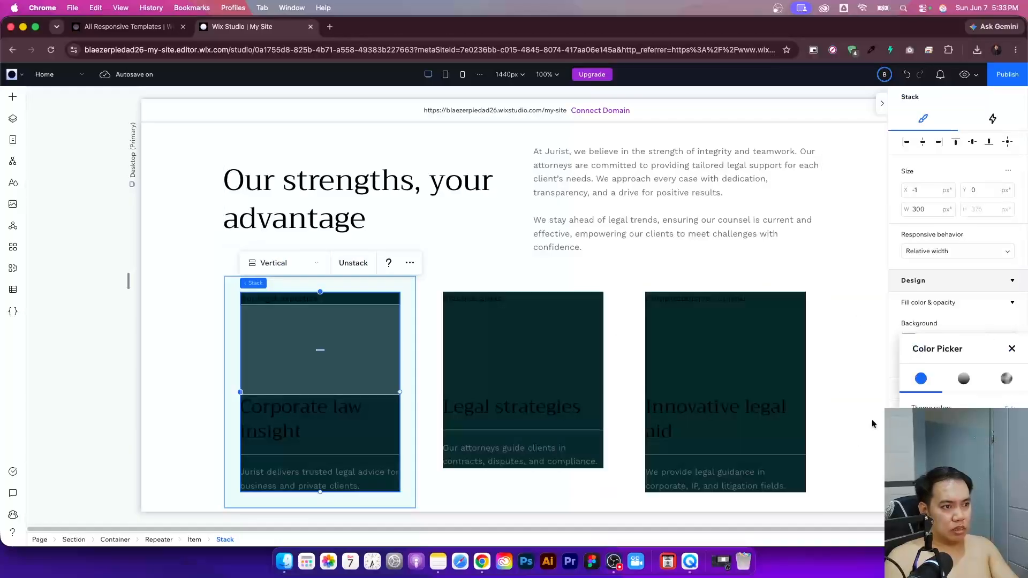
key("super+z")
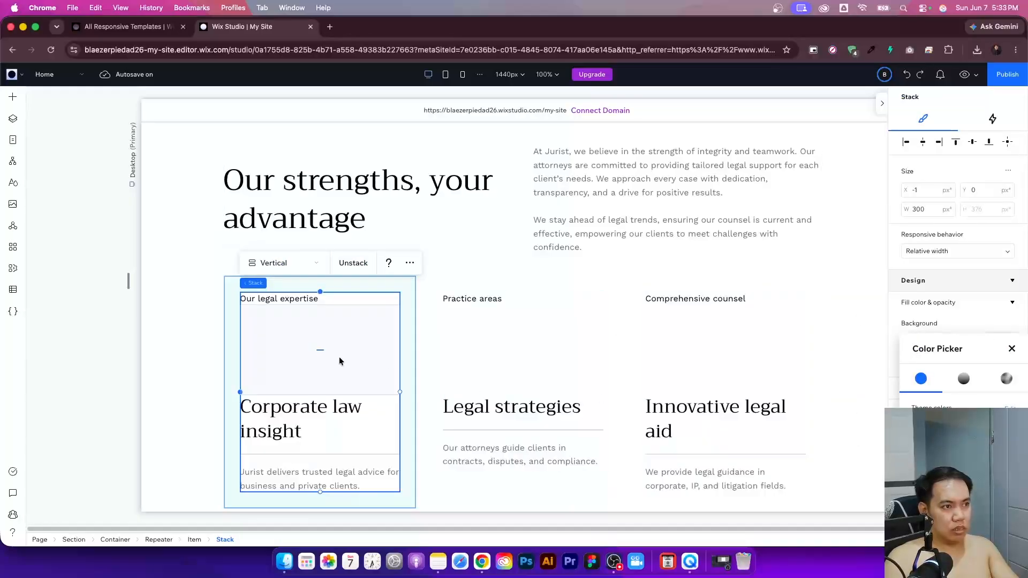
key("Escape")
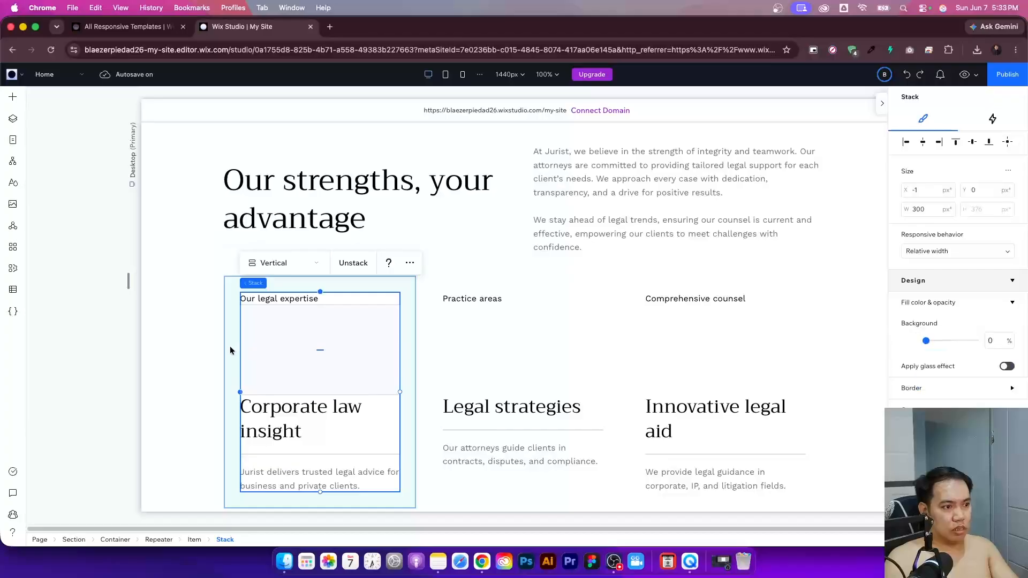
- Fill the repeater item's background with dark green and look over the cards against the rest of the section
left_click(195, 540)
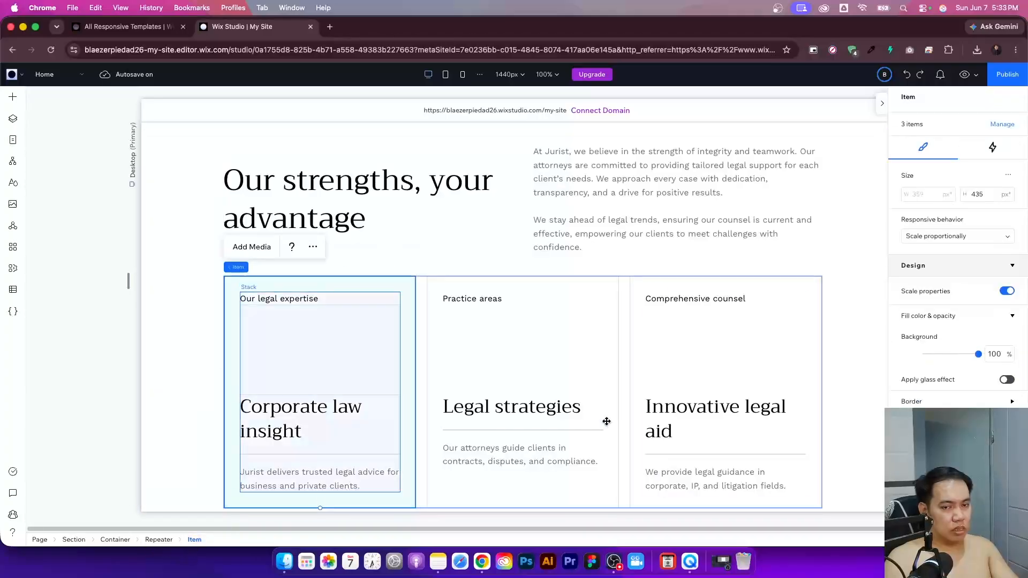
left_click(910, 356)
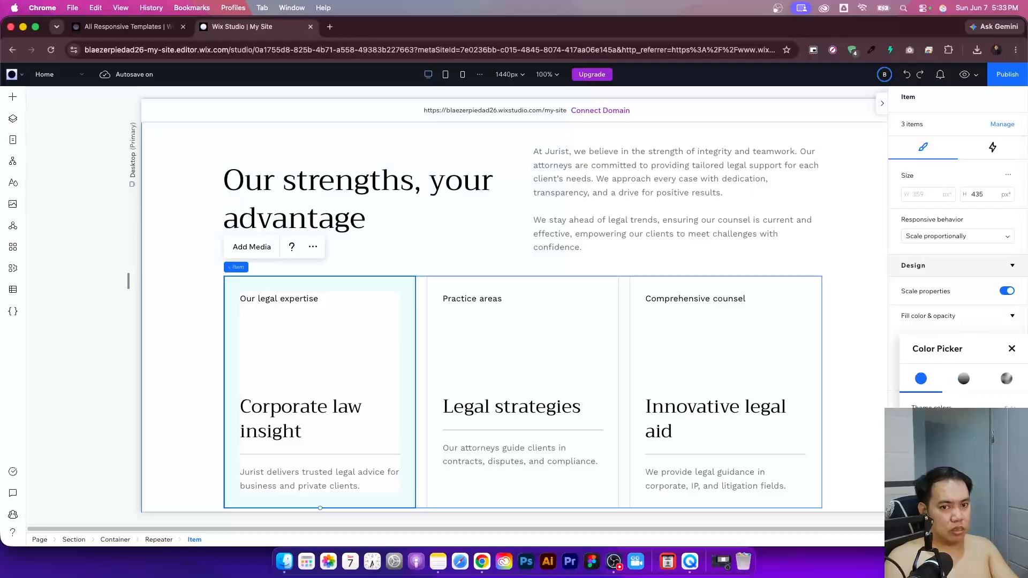
key("Escape")
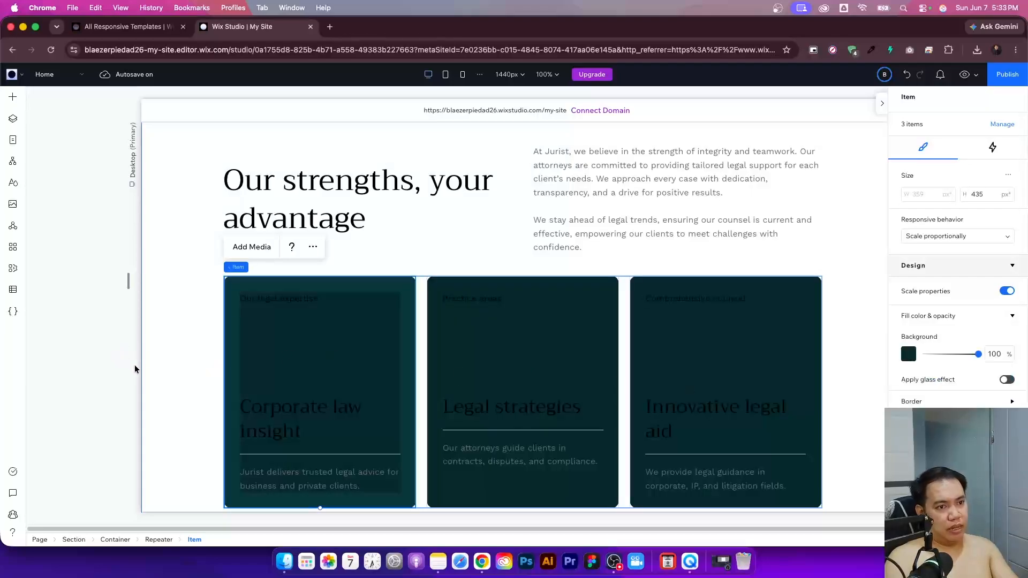
scroll(134, 365, "down", 2)
scroll(137, 363, "up", 2)
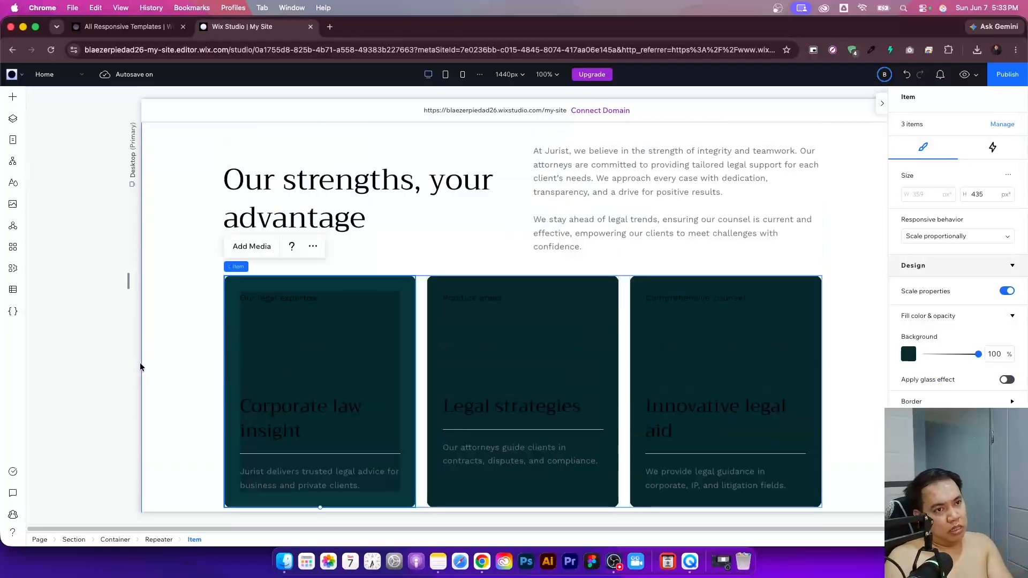
scroll(139, 363, "up", 4)
scroll(596, 356, "down", 2)
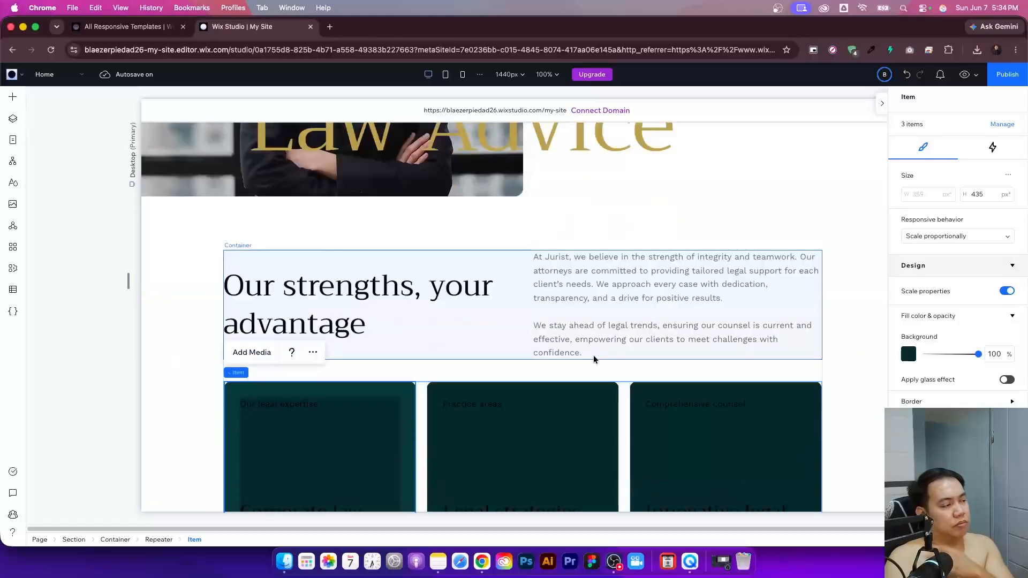
scroll(574, 356, "down", 2)
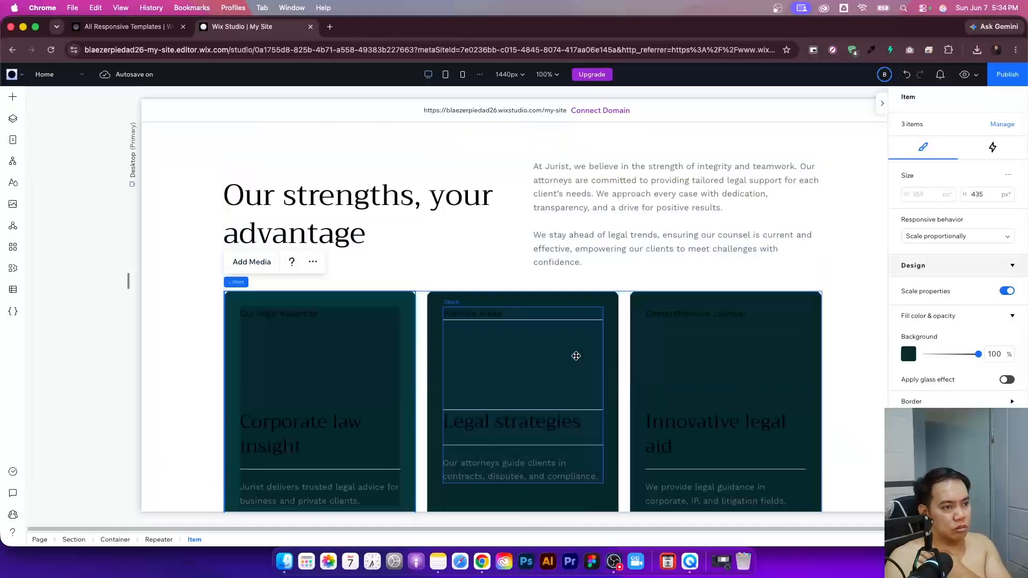
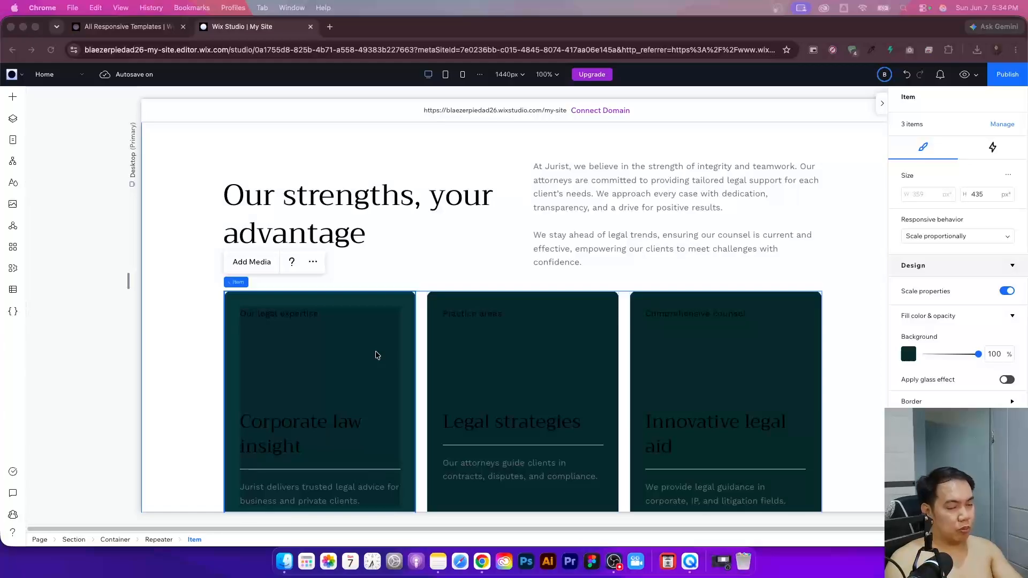
- Select the three-card repeater in the page's layer structure and turn off its stretching across the container
left_click(372, 353)
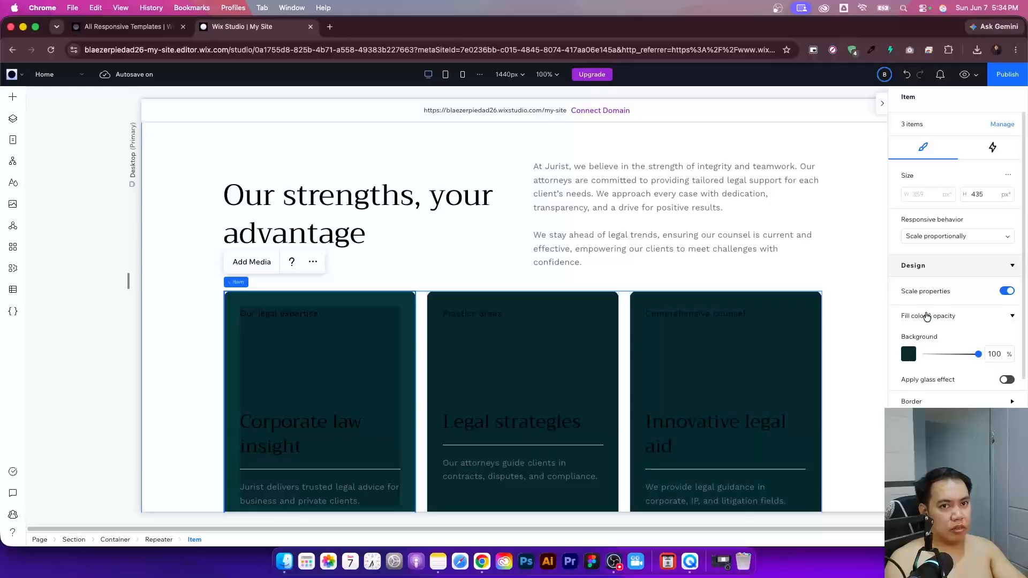
left_click(12, 118)
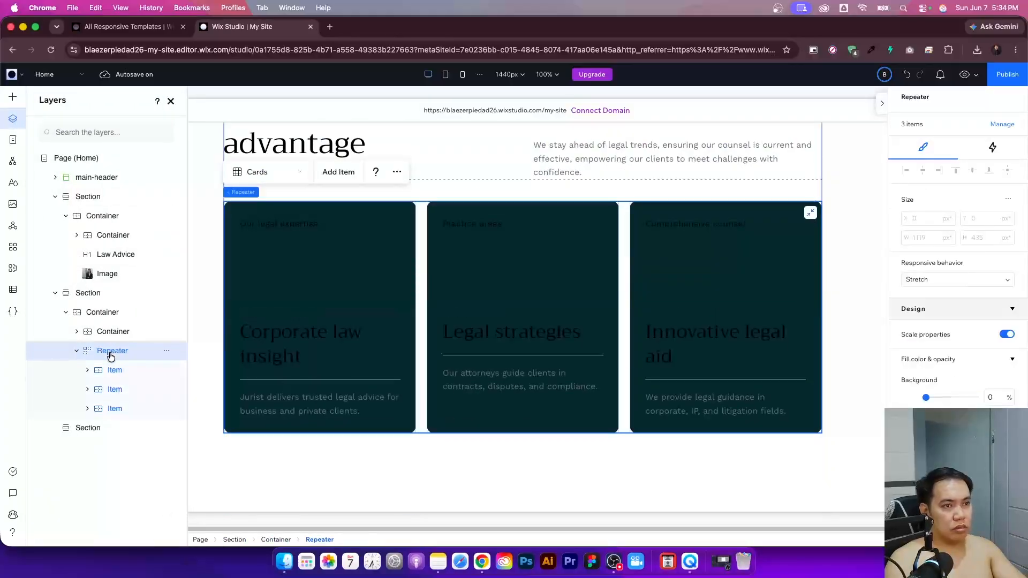
left_click(115, 370)
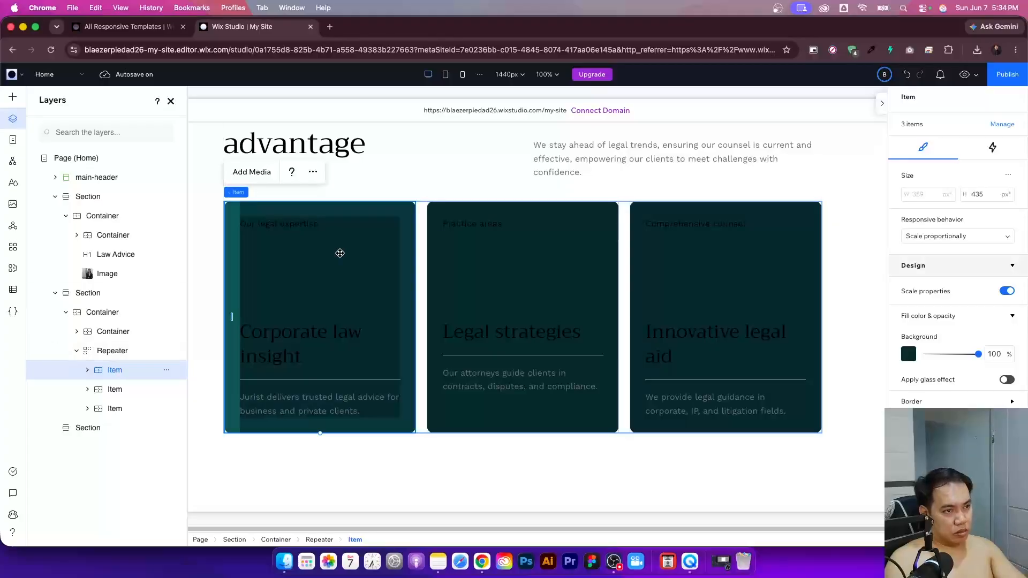
left_click(127, 351)
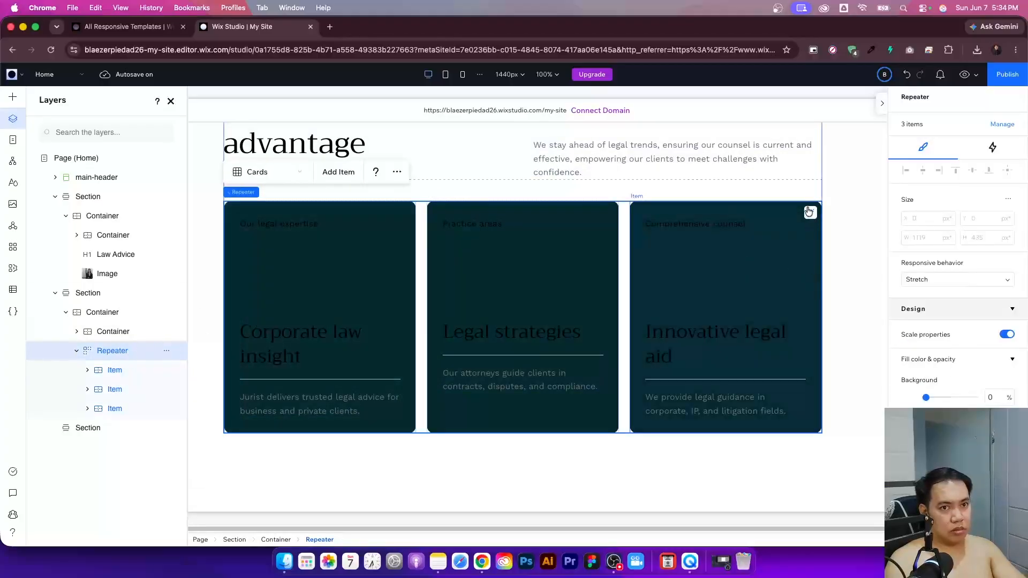
left_click(810, 212)
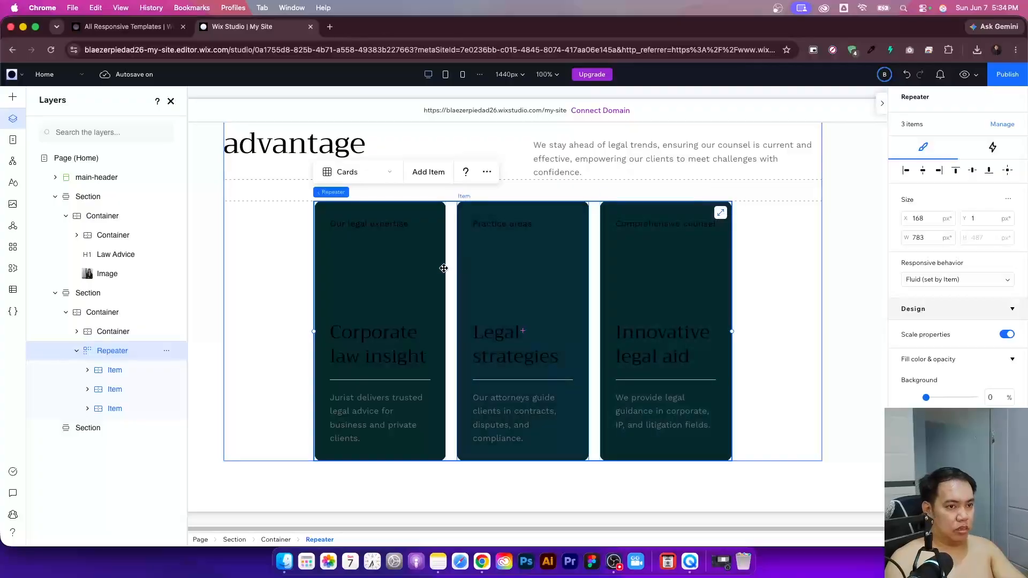
- Delete the three-card repeater and extend the strengths section to a height of about 887 px
right_click(107, 354)
mouse_move(161, 256)
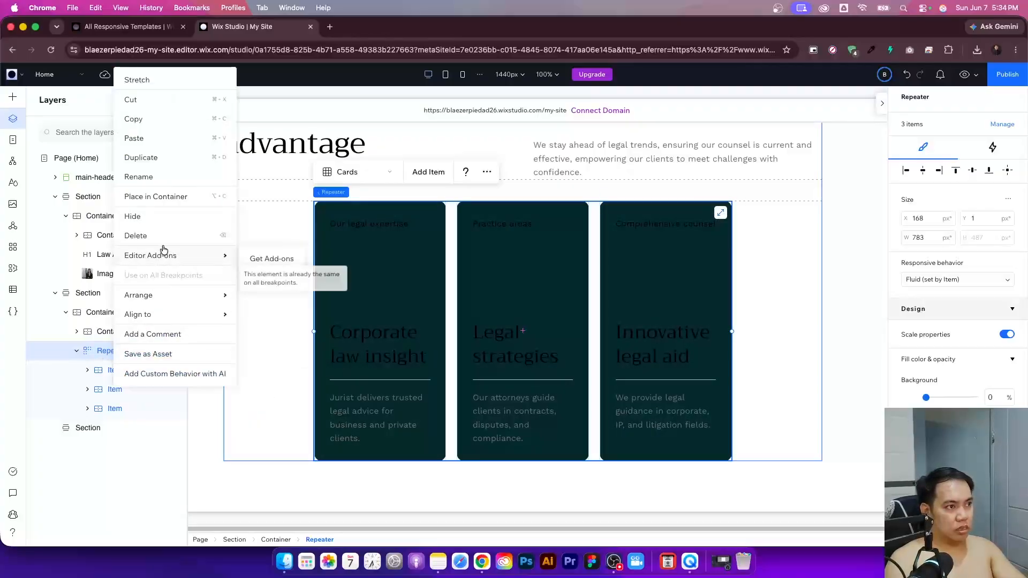
left_click(161, 236)
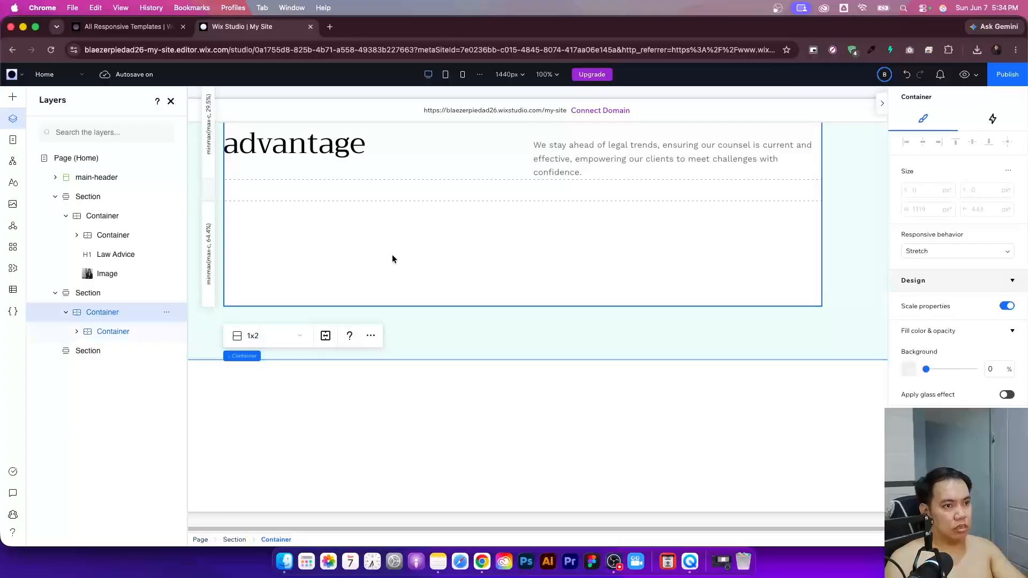
left_click_drag(432, 360, 428, 491)
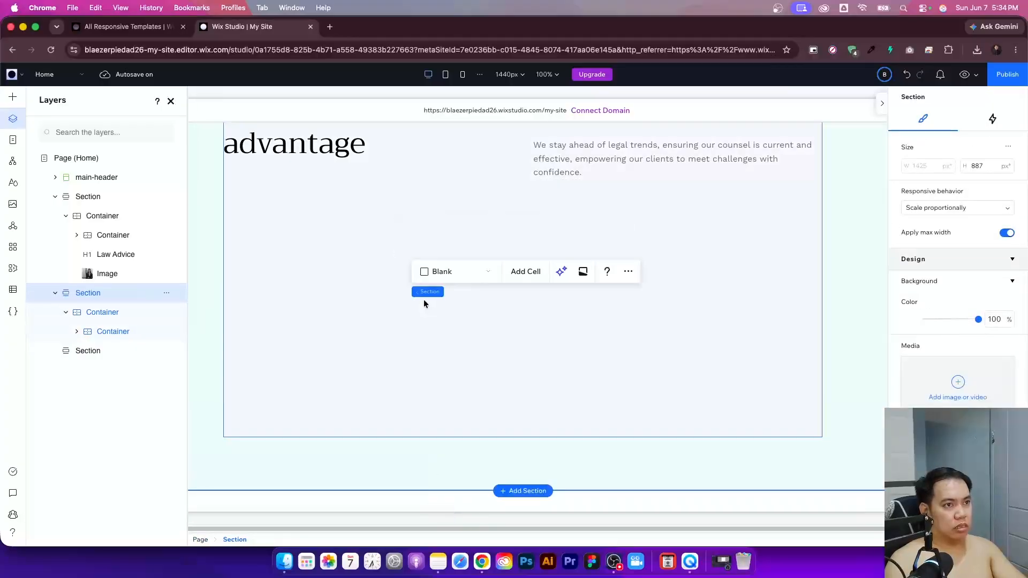
left_click(423, 302)
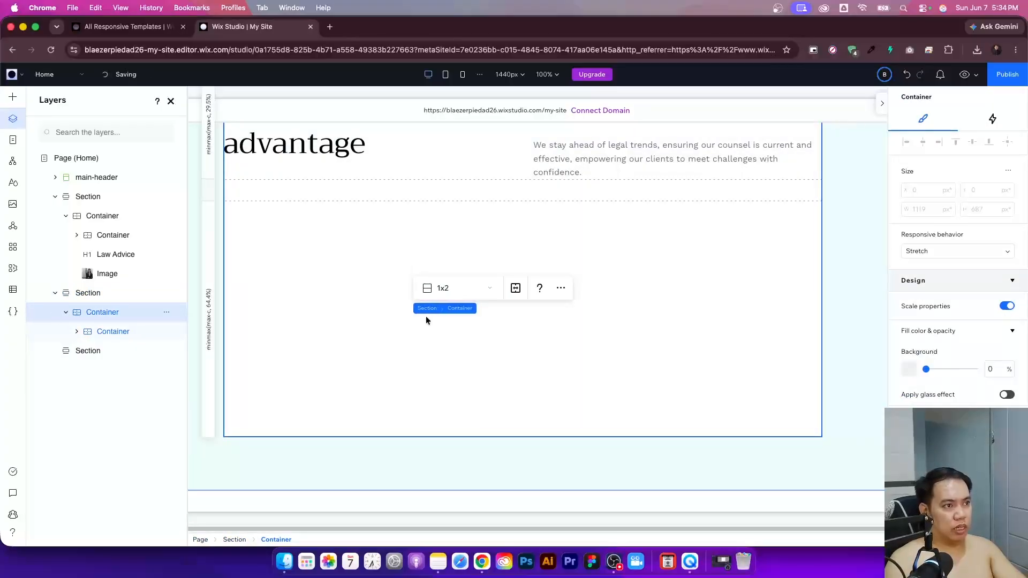
- Add a container to the empty lower cell of the strengths section and align it to the cell's left and top edges
left_click(12, 97)
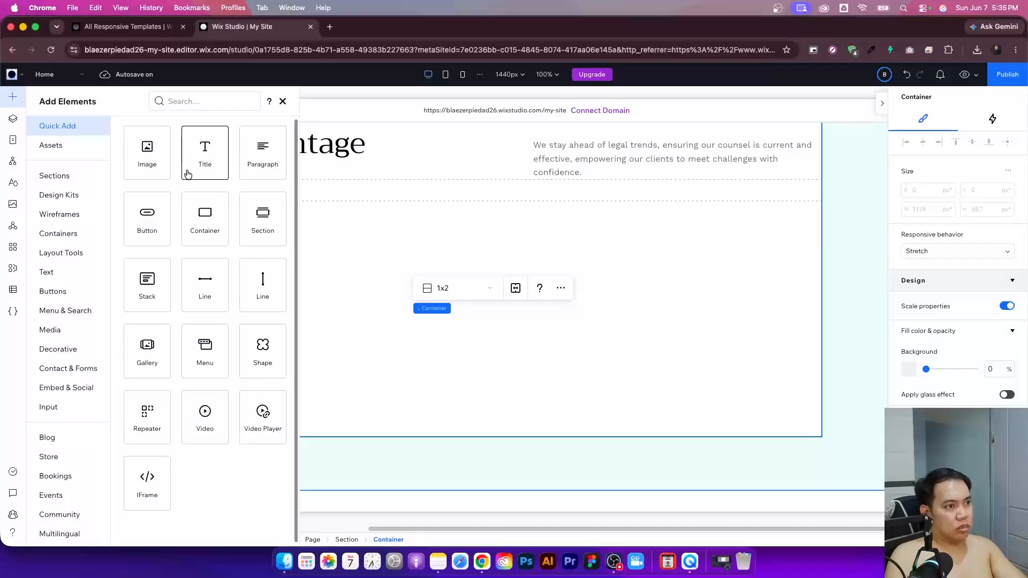
left_click_drag(213, 236, 409, 290)
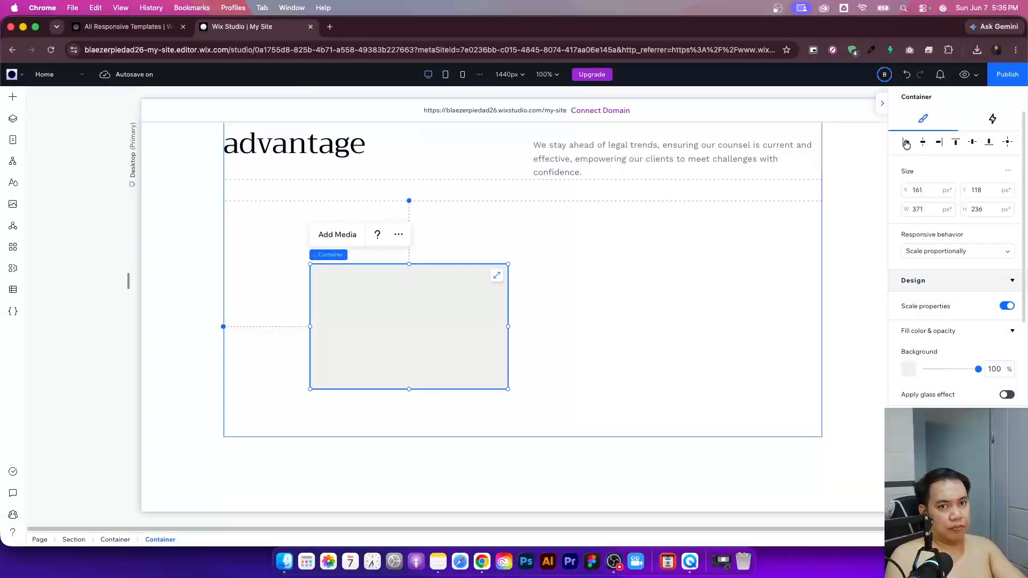
left_click(907, 144)
left_click(955, 143)
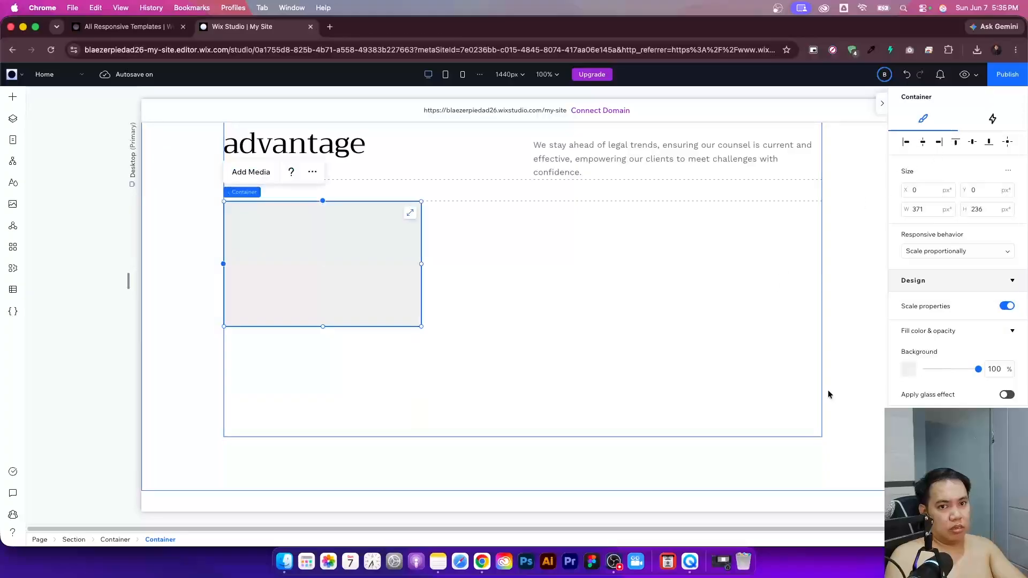
- Set the new container's width to 359 px
left_click(932, 213)
type("359")
key("Return")
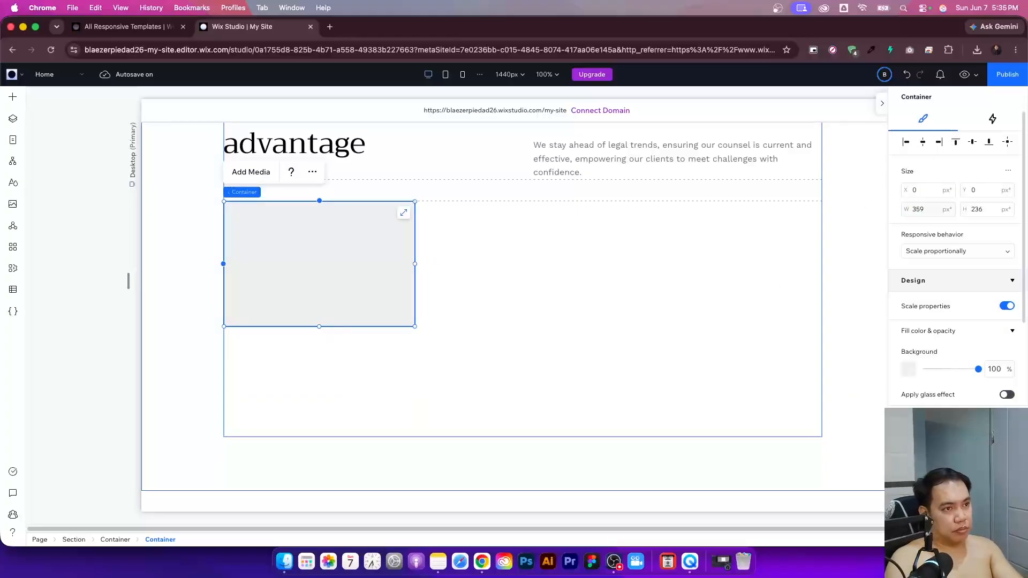
left_click(535, 297)
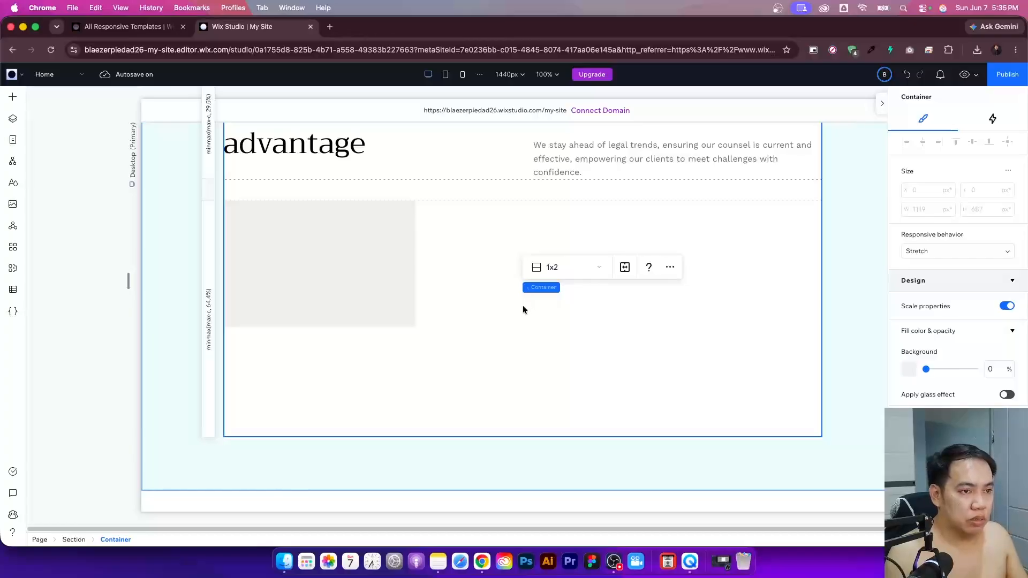
- Set the padding of the new container in the strengths section's lower cell to 30 px, keeping its width at 359 px
left_click(506, 343)
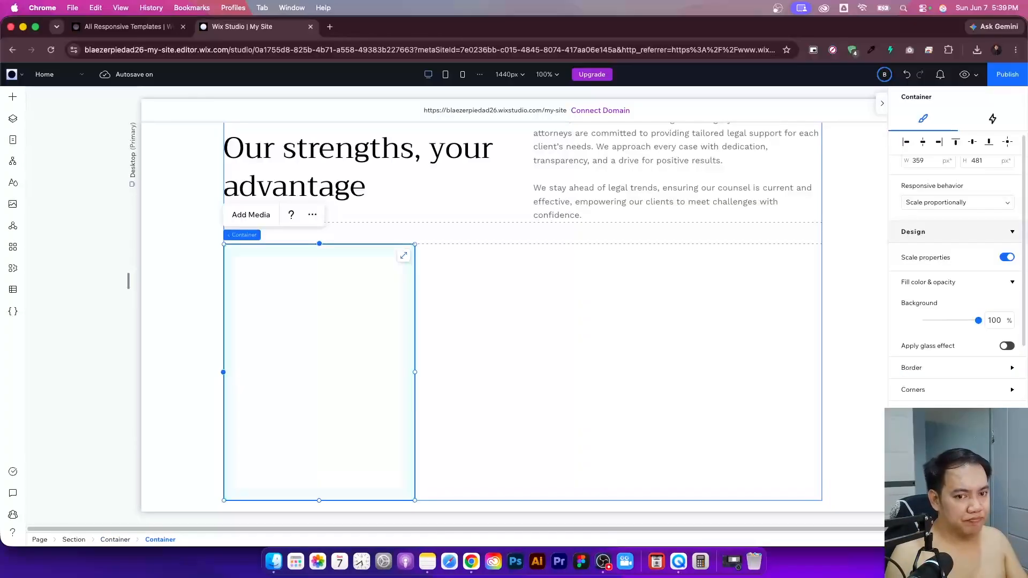
left_click_drag(411, 371, 766, 371)
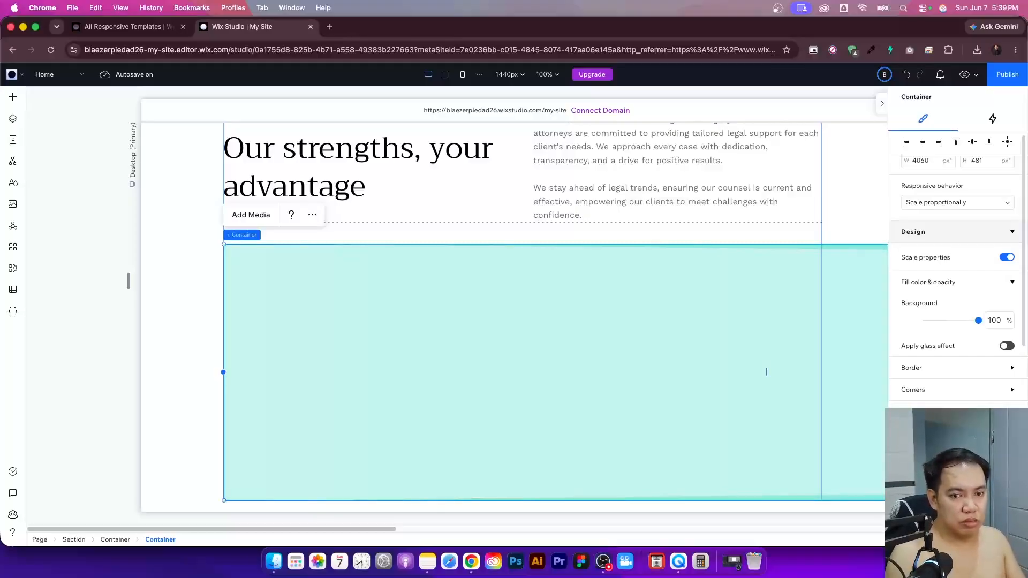
left_click_drag(767, 371, 767, 377)
key("super+z")
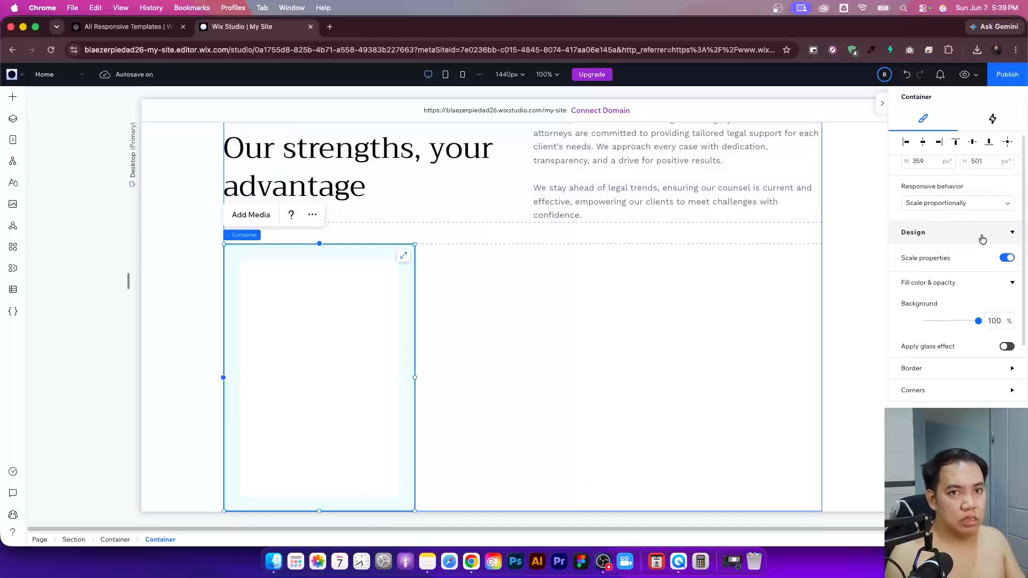
scroll(982, 237, "up", 2)
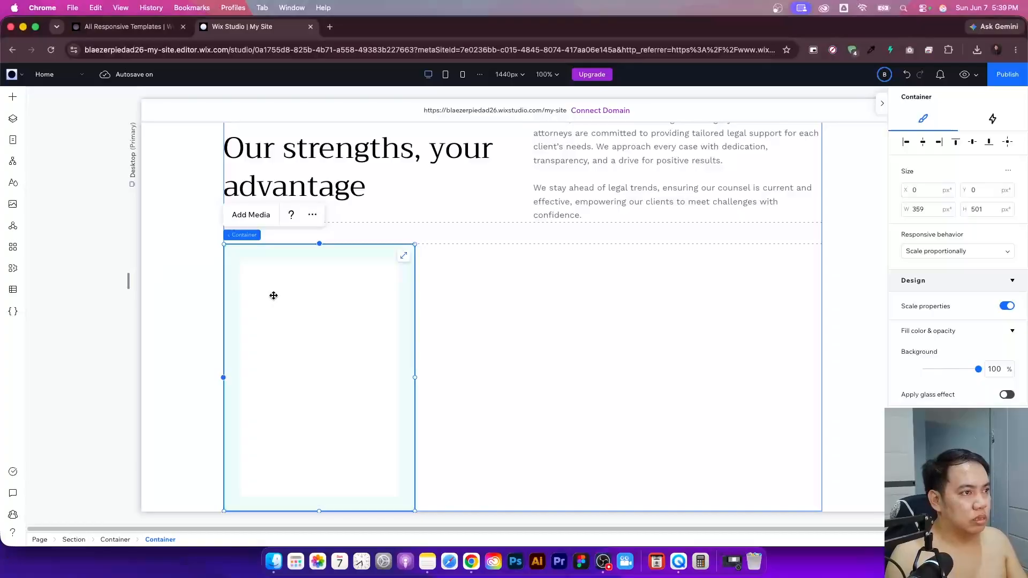
- Add a title reading "Our legal expertise" to the container and align it to the container's left and top edges
left_click(12, 97)
left_click_drag(239, 202, 310, 303)
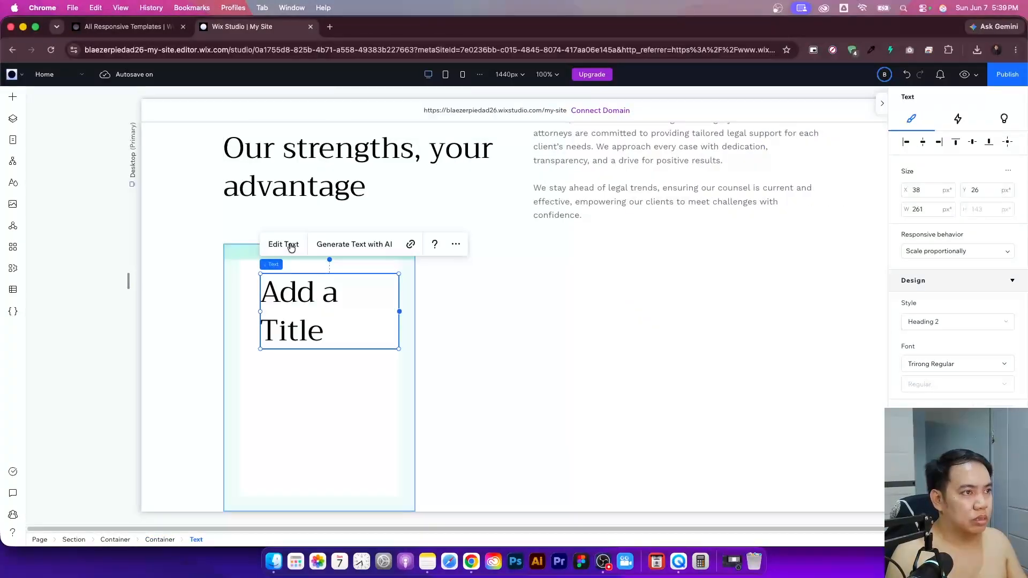
left_click(290, 245)
type("Our legal expertise")
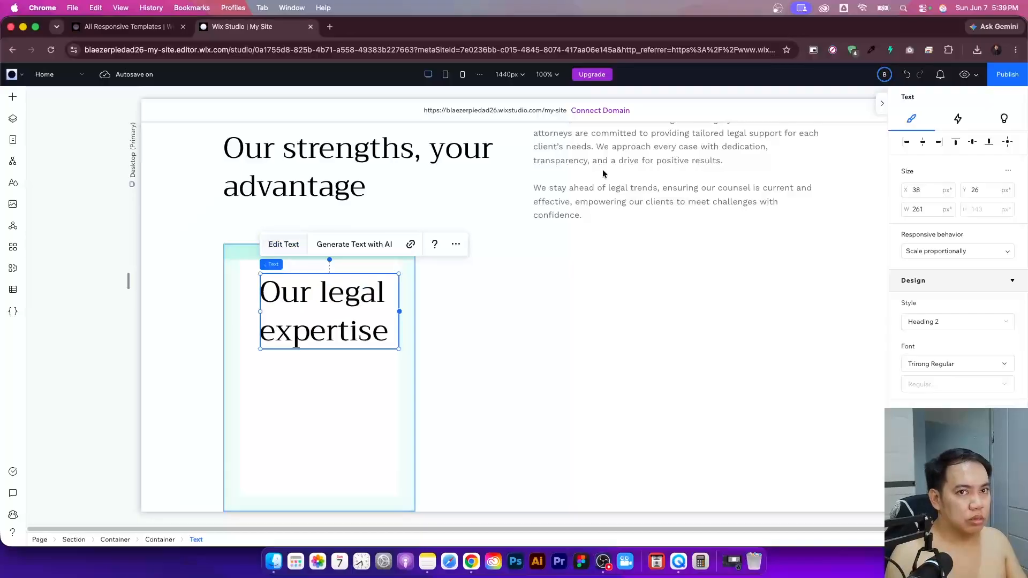
left_click(906, 142)
left_click(954, 144)
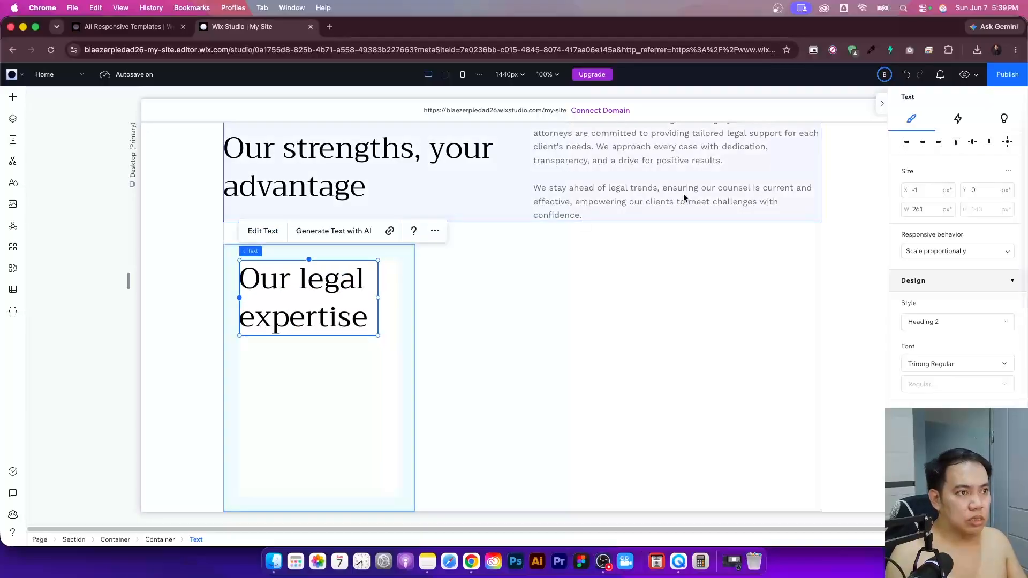
- Widen the "Our legal expertise" text to about 301 px and give it the Paragraph 1 style in black
left_click_drag(378, 297, 401, 297)
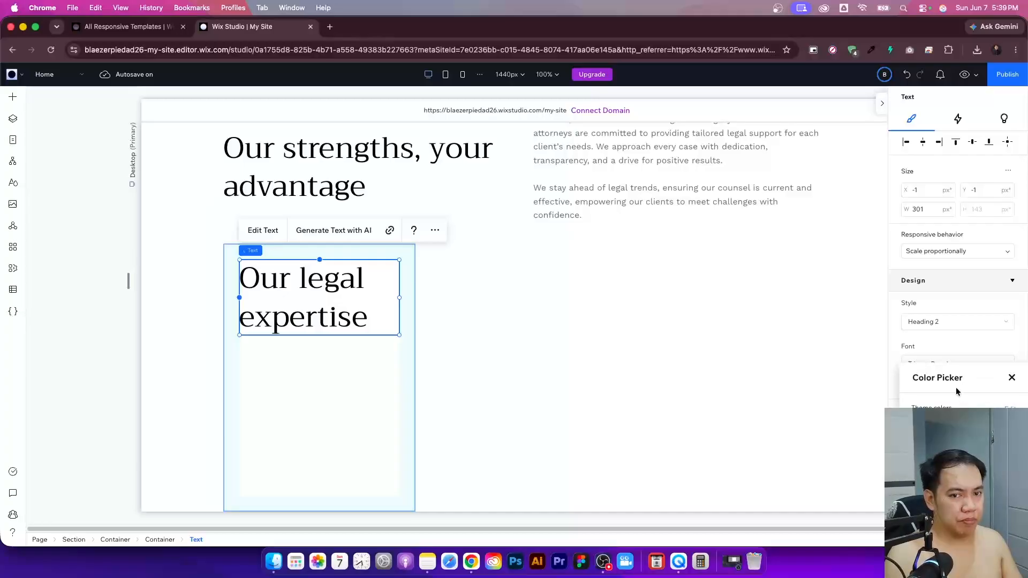
left_click(964, 322)
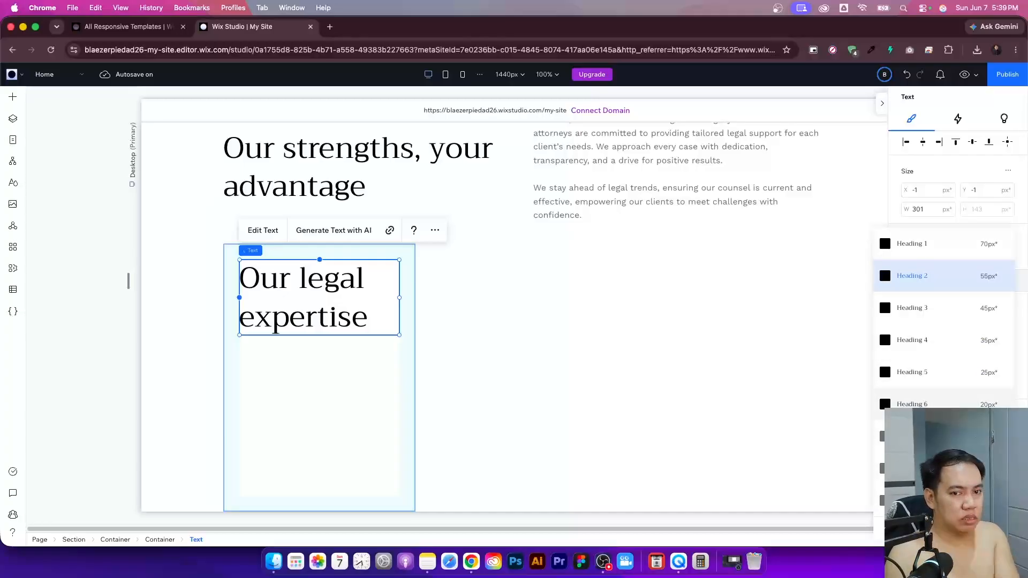
left_click(929, 436)
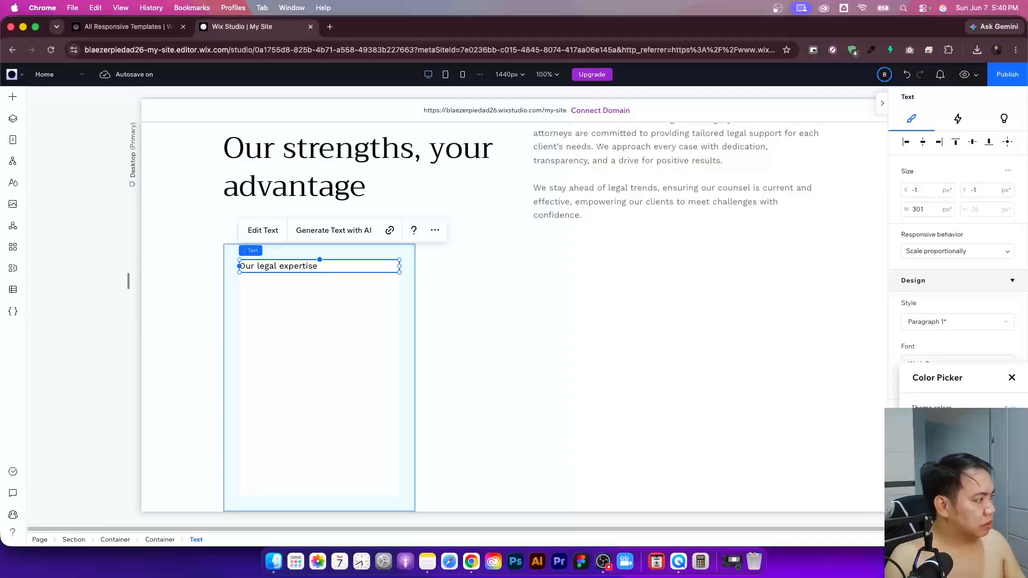
- Duplicate the "Our legal expertise" text straight down inside the card, at a vertical position of about 171 px
left_click(285, 267)
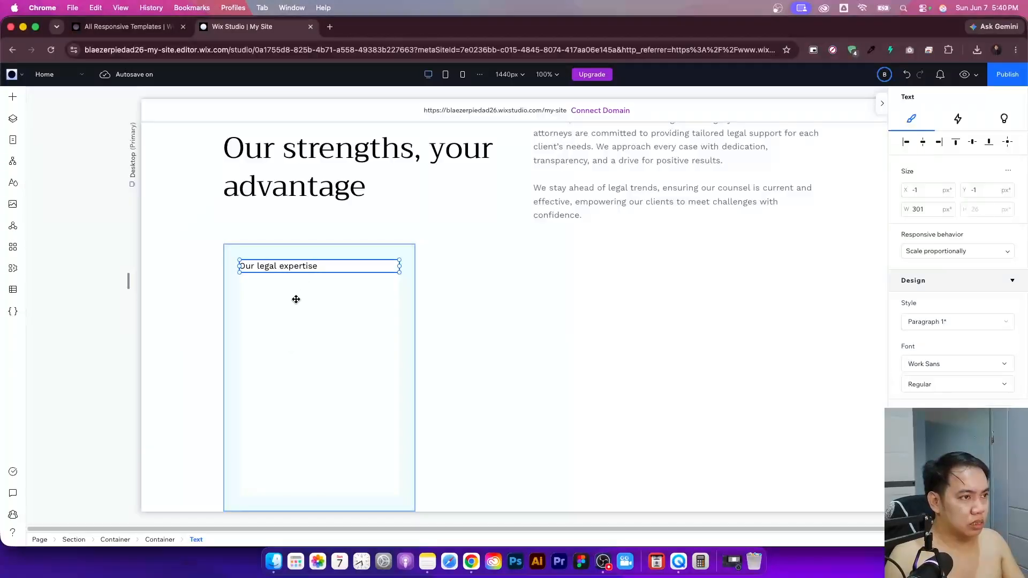
left_click(303, 272)
left_click(300, 266)
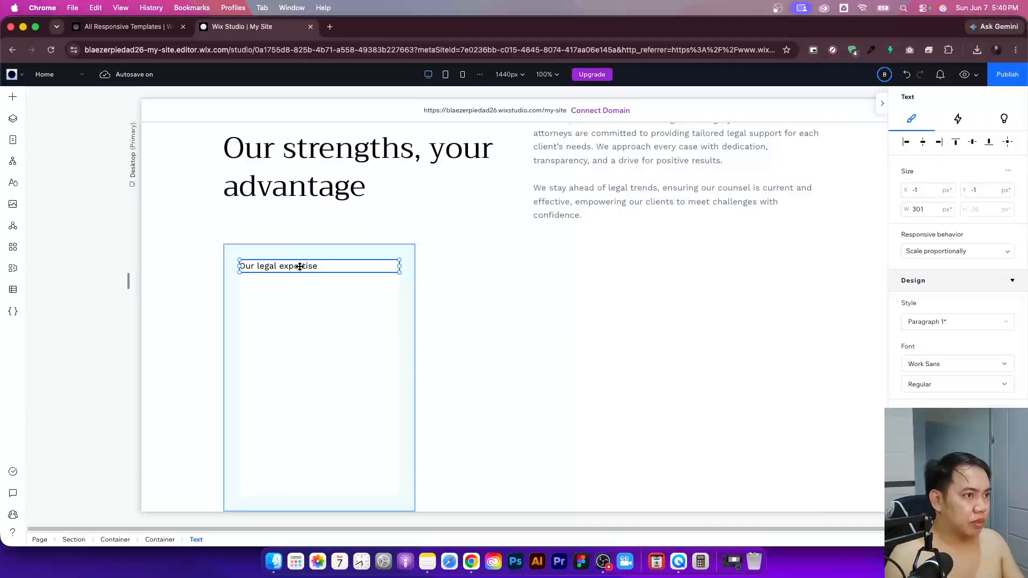
left_click_drag(300, 266, 307, 350)
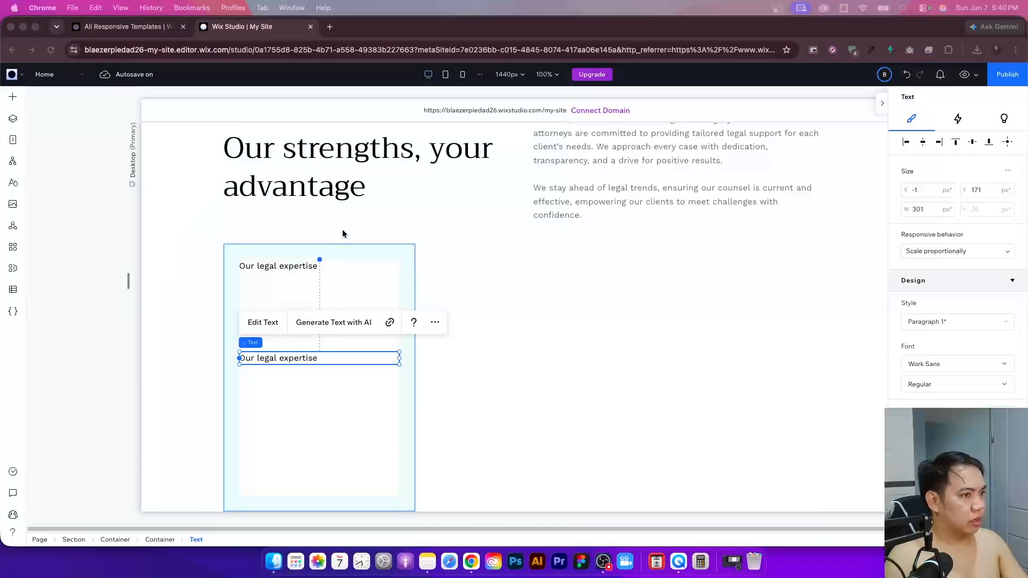
- Reword the duplicated text as "Corporate law insight" and apply the Heading 4 style to it
left_click(260, 323)
left_click(261, 324)
type("Corporate law insight")
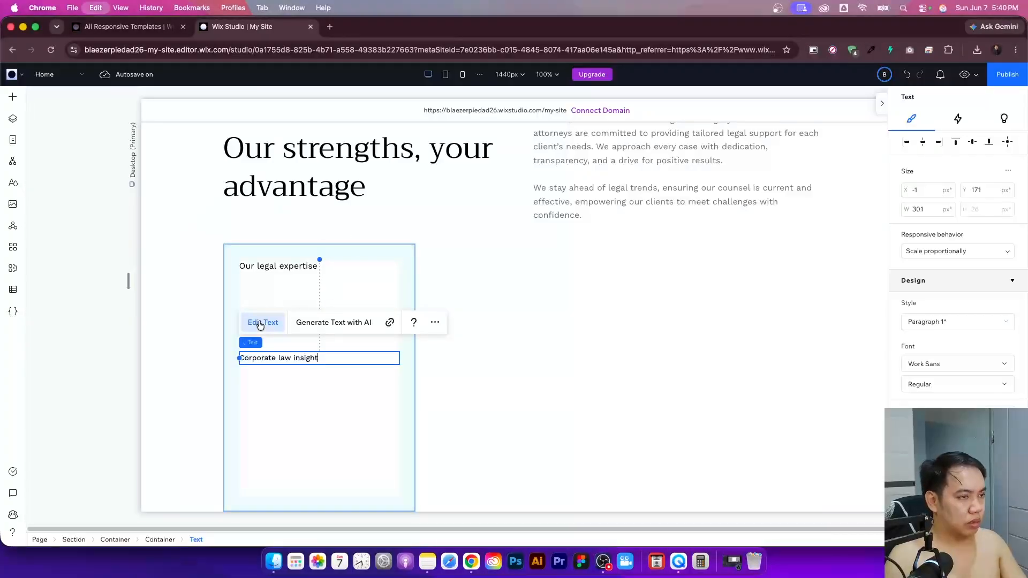
key("Escape")
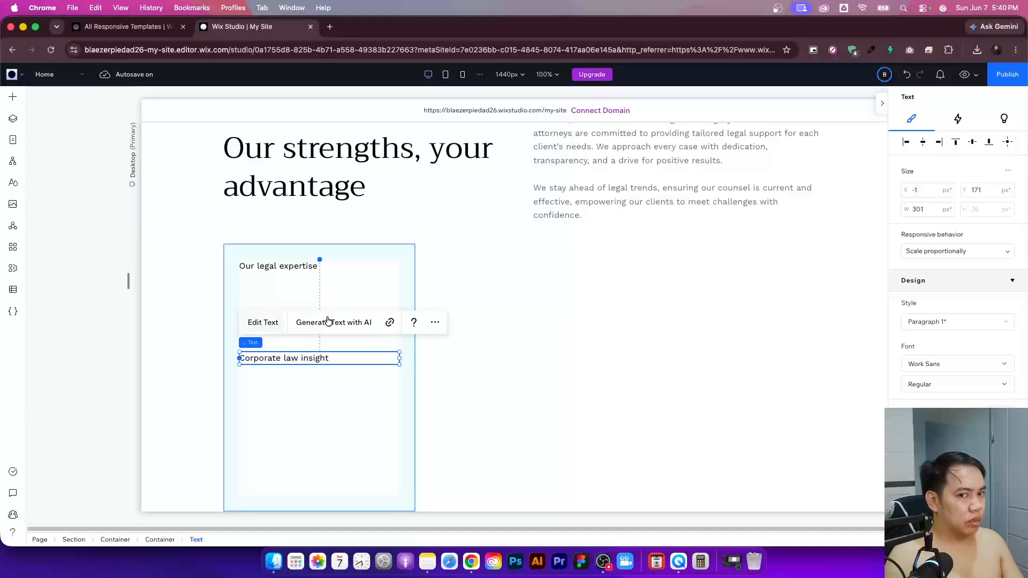
left_click(988, 323)
left_click(943, 448)
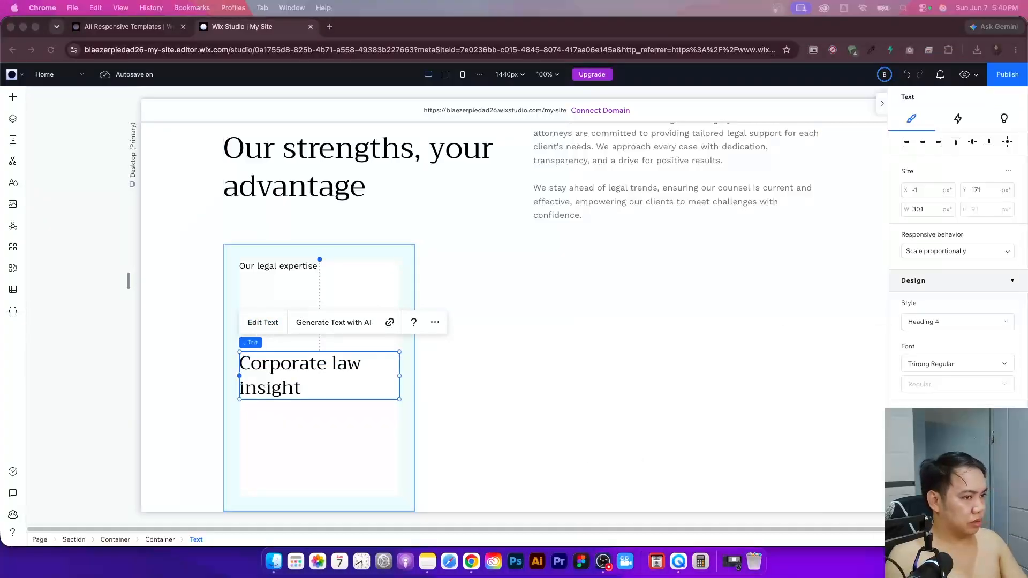
- Duplicate the "Corporate law insight" heading just below itself and change the copy's style to Paragraph 1
left_click(291, 267)
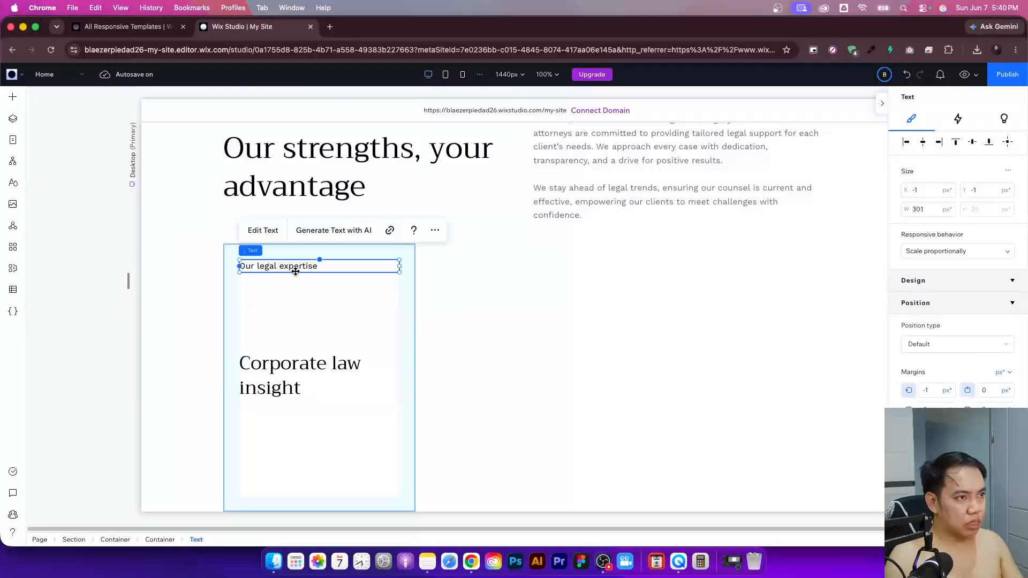
left_click(300, 364)
left_click_drag(301, 365, 300, 429)
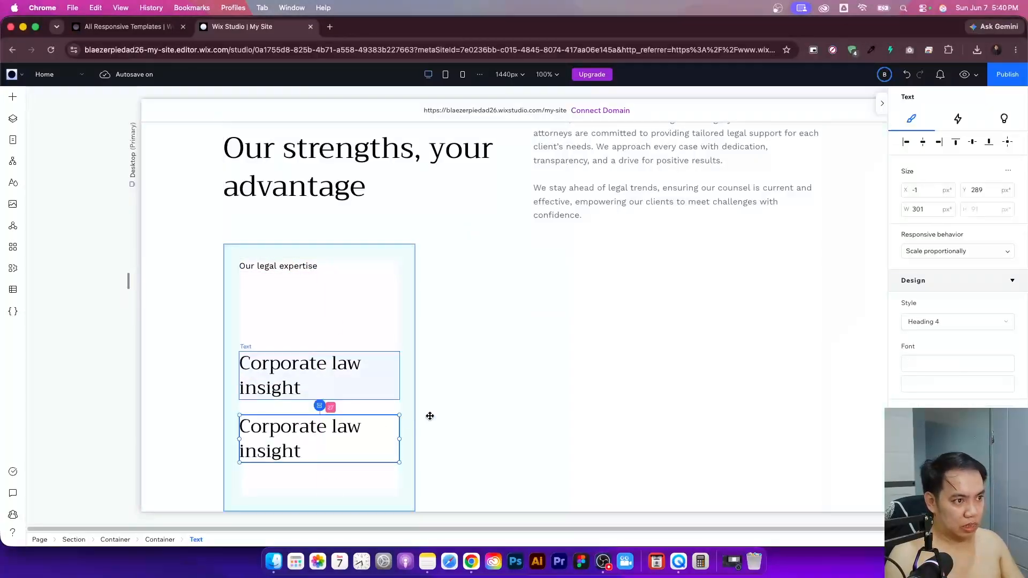
left_click(956, 327)
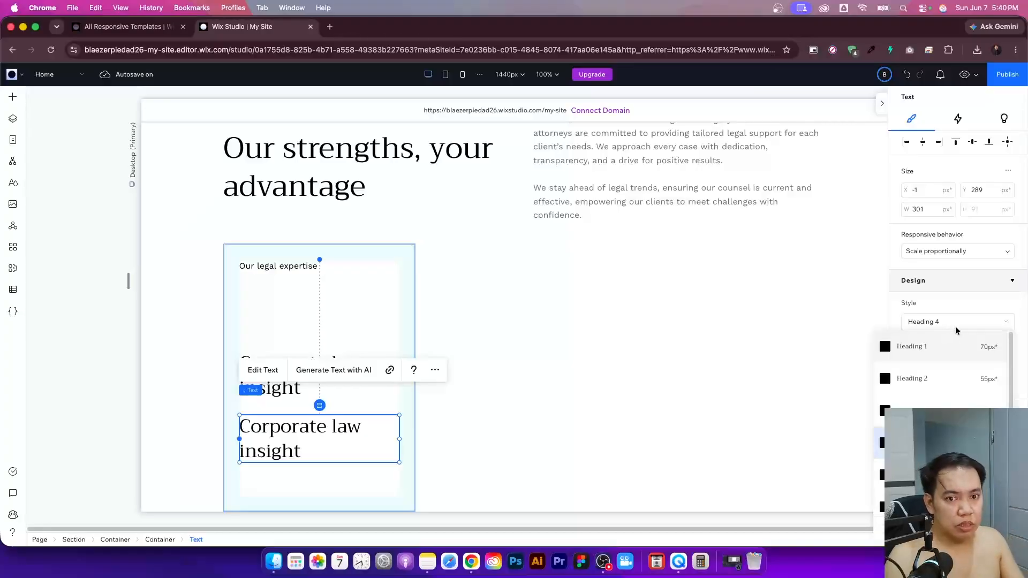
left_click(921, 434)
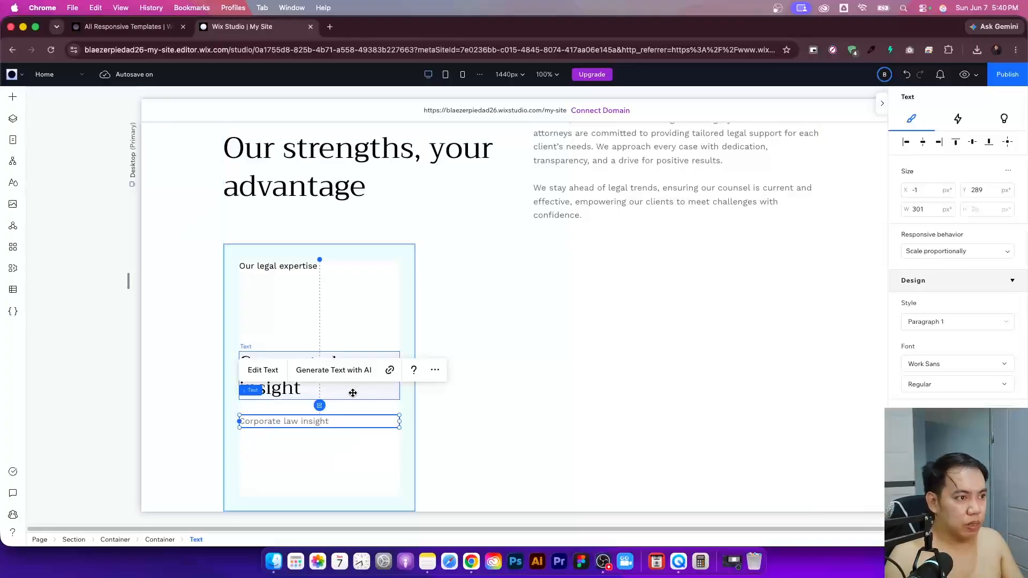
- Reword the copy as "Jurist delivers trusted legal advice for business and private clients." and move it lower in the card
left_click(263, 369)
type("Jurist delivers trusted legal advice for business and private clients.")
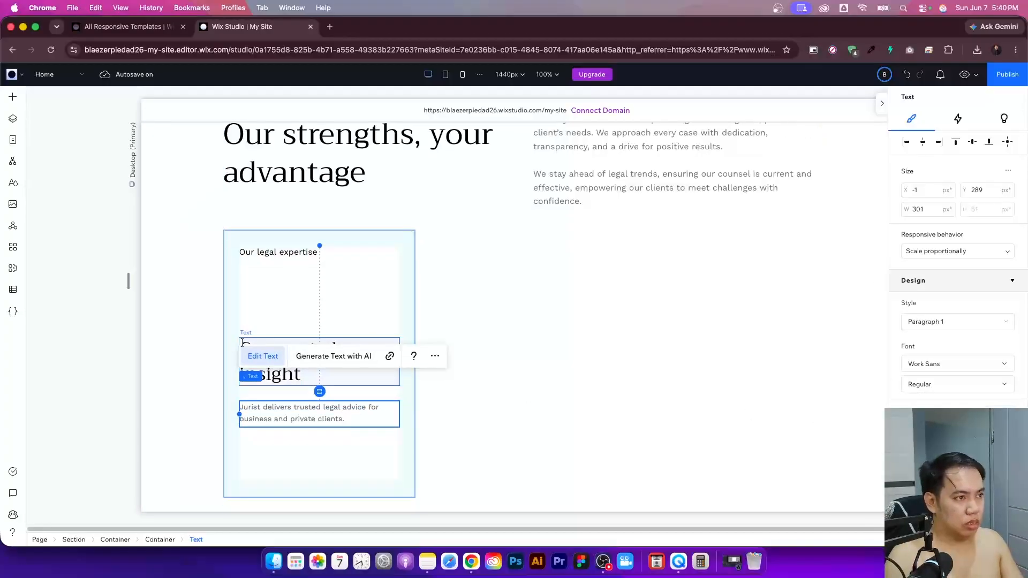
left_click_drag(290, 416, 291, 440)
- Add a horizontal line between the card's heading and description, aligned left and about 301 px wide
left_click(276, 401)
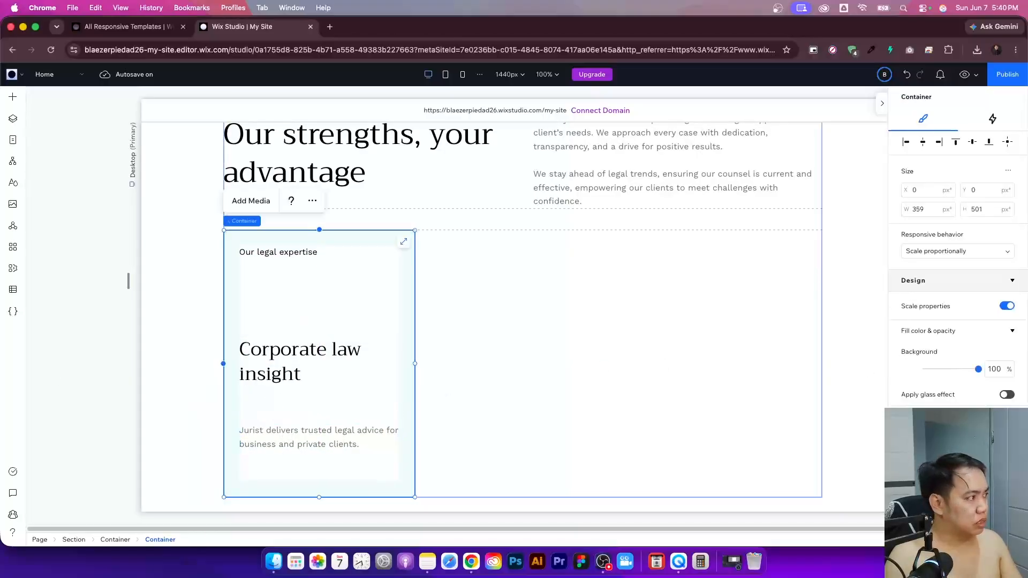
left_click(12, 96)
left_click_drag(225, 291, 321, 396)
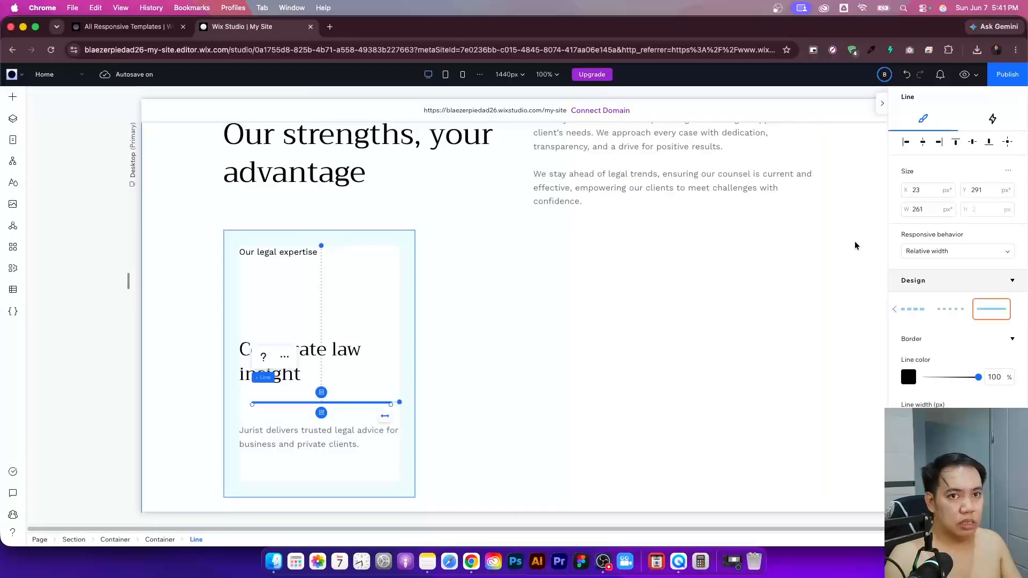
left_click(905, 146)
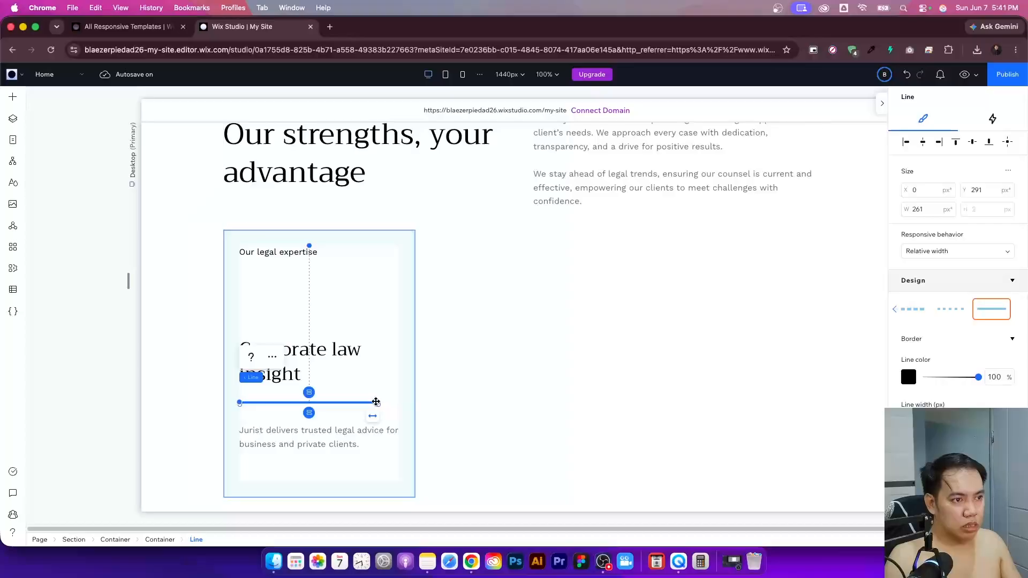
left_click_drag(378, 404, 400, 404)
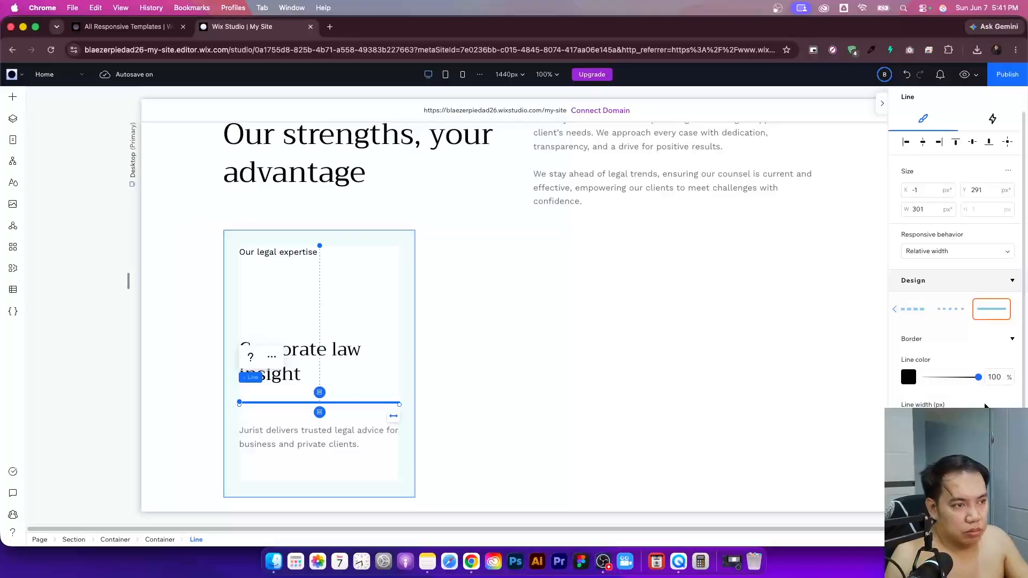
- Set the opacity of the divider line's color to 10%
double_click(995, 377)
key("BackSpace")
type("10")
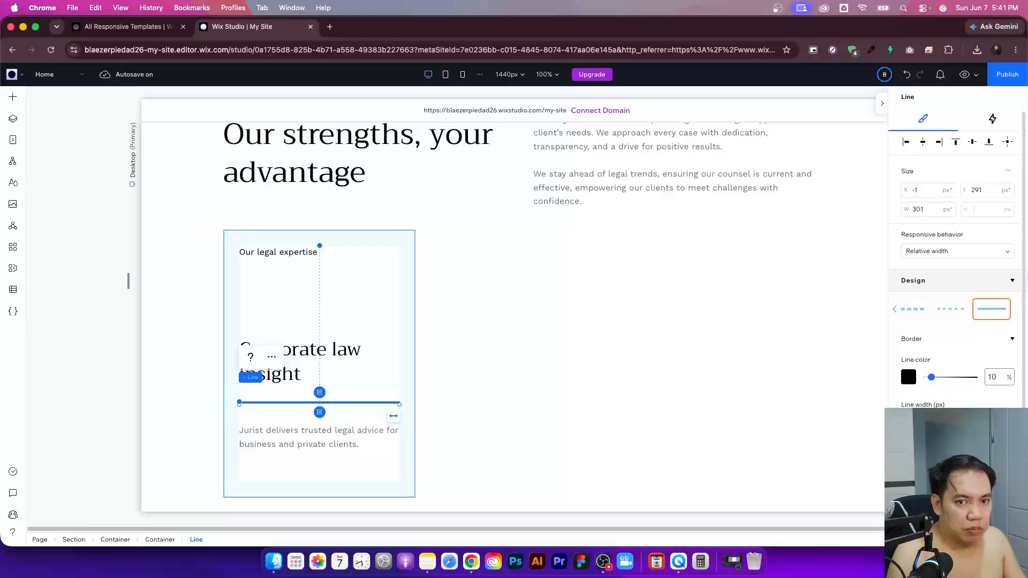
left_click(462, 365)
- Combine the "Corporate law insight" heading, the divider line and the description into a vertical stack
left_click(294, 363)
left_click(292, 362)
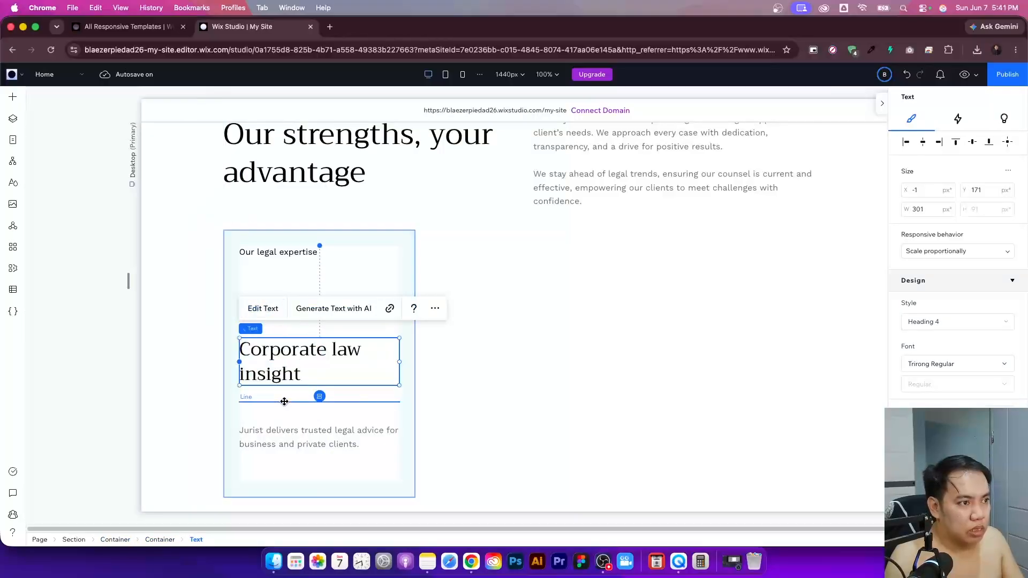
left_click(284, 402, "shift")
left_click(289, 442, "shift")
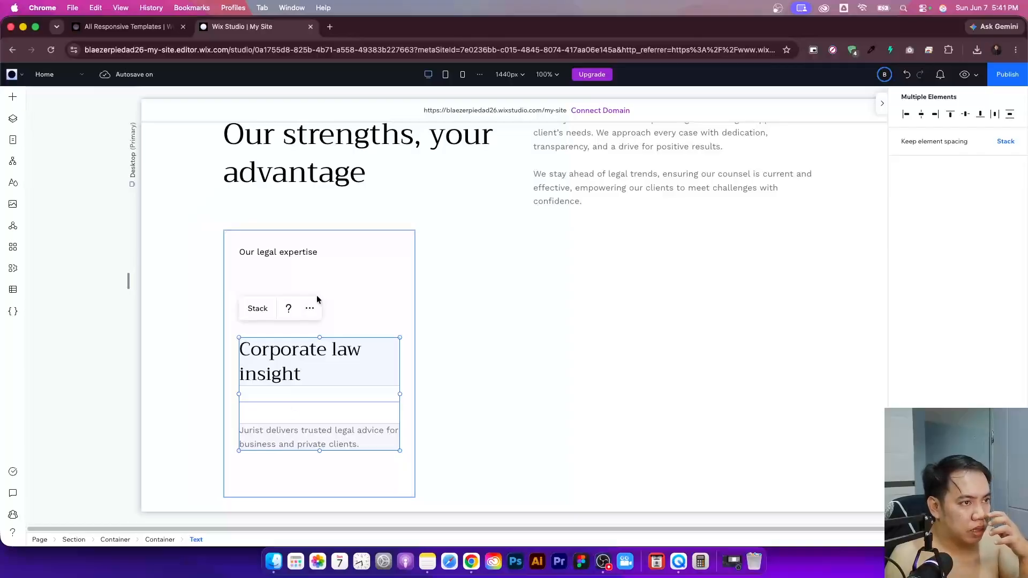
left_click(310, 309)
mouse_move(383, 402)
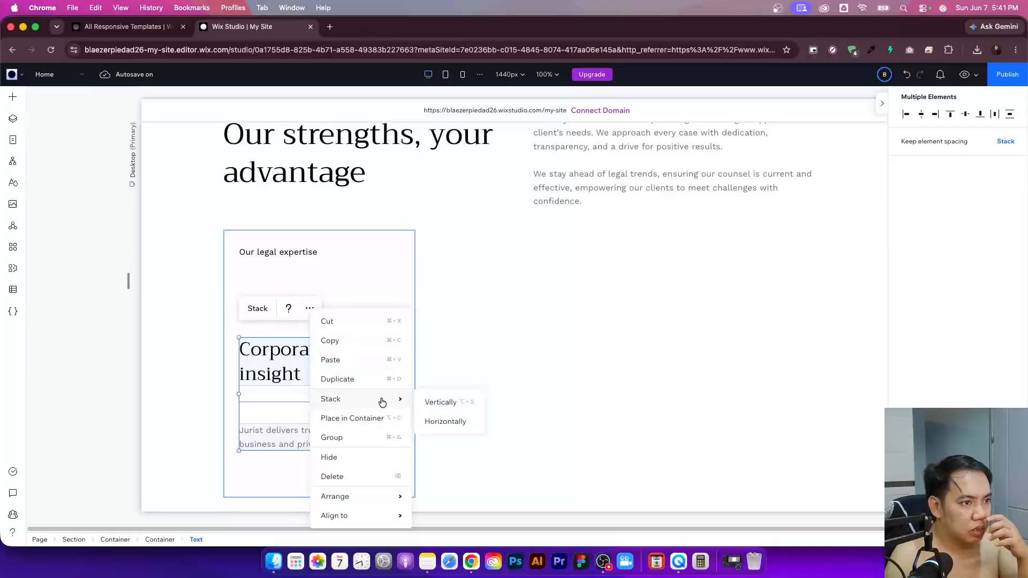
left_click(428, 403)
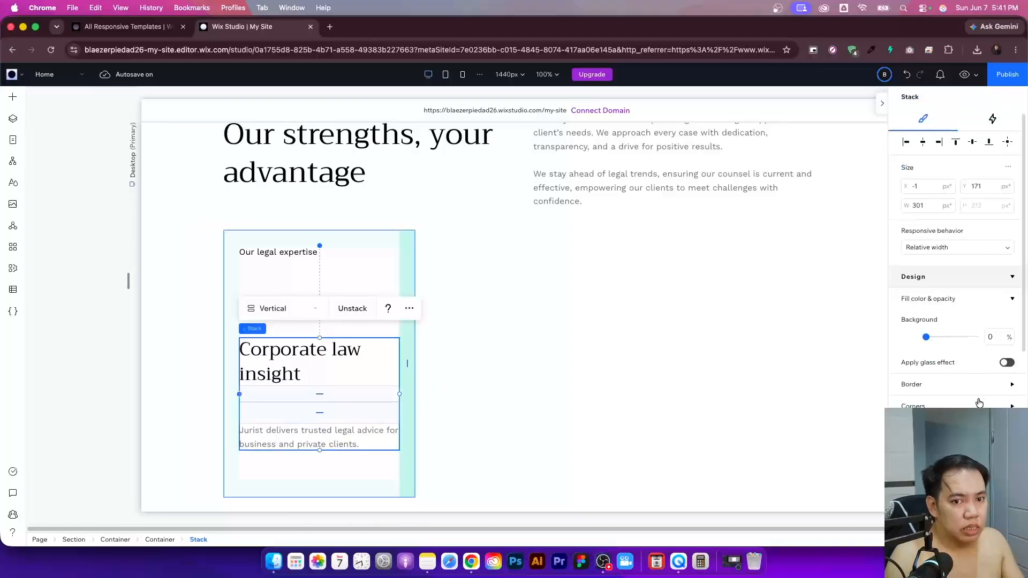
- Set the stack's item spacing to 20 px and align the stack to the bottom of the card
left_click(987, 312)
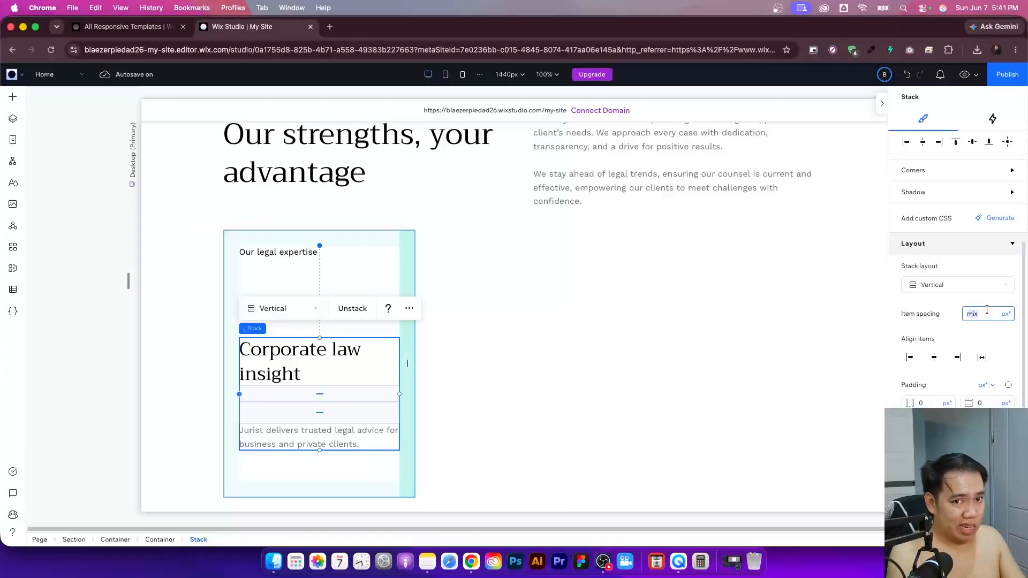
key("Return")
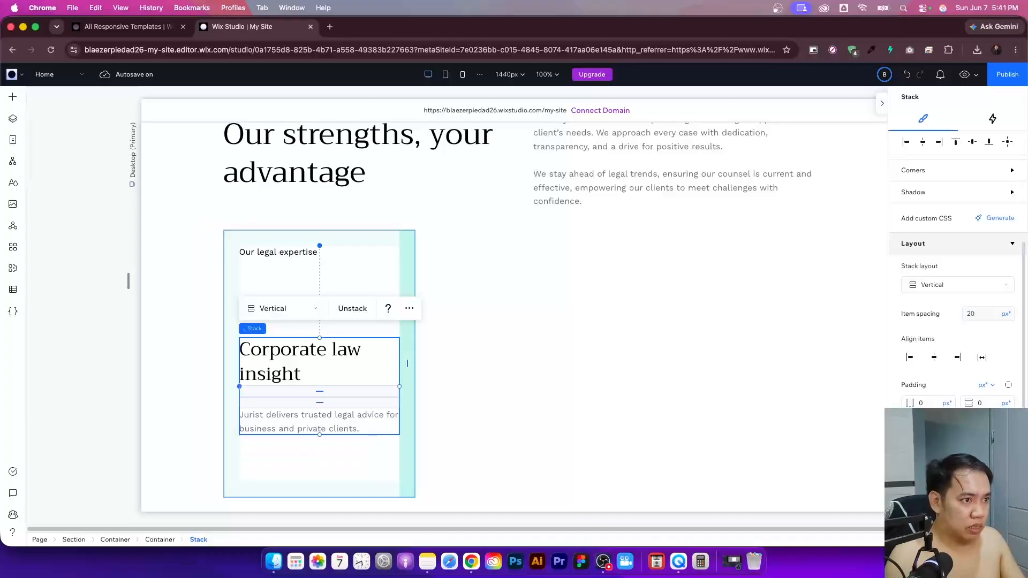
left_click(989, 142)
- Shorten the card container by raising its bottom edge, reducing the gap between the label and the stacked text
scroll(383, 490, "down", 3)
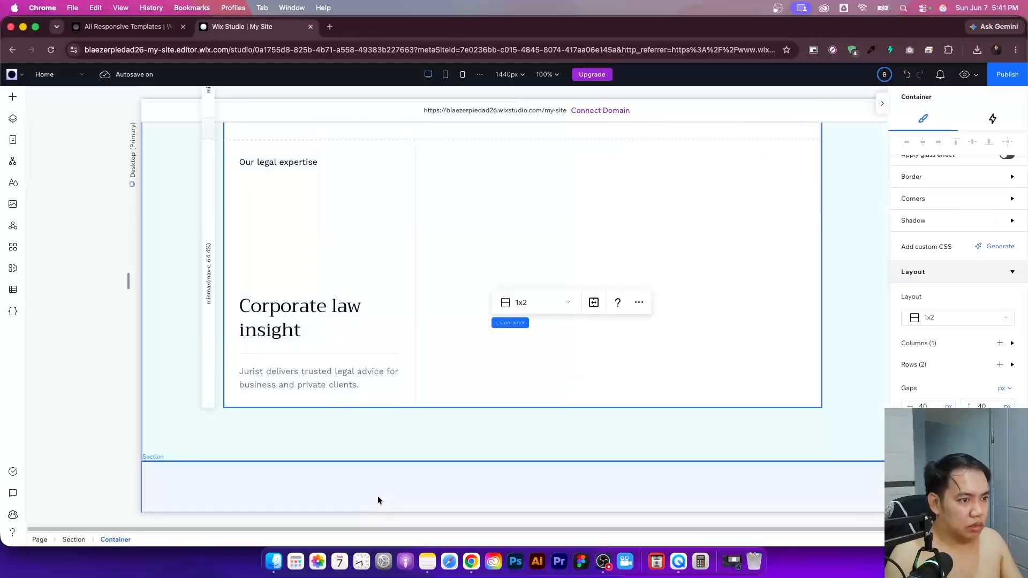
left_click_drag(349, 457, 351, 344)
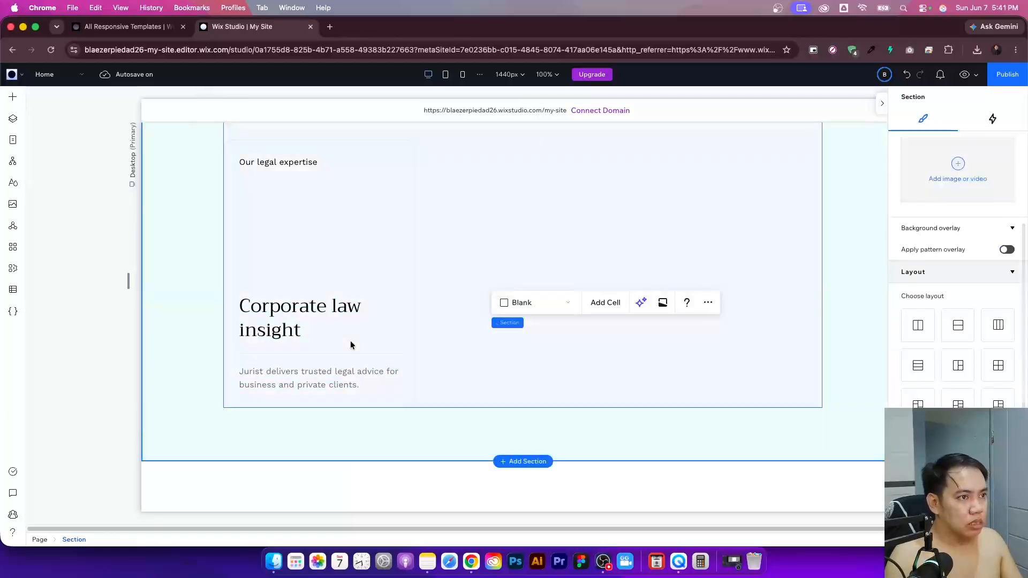
left_click(362, 246)
left_click(326, 387)
left_click_drag(319, 407, 326, 357)
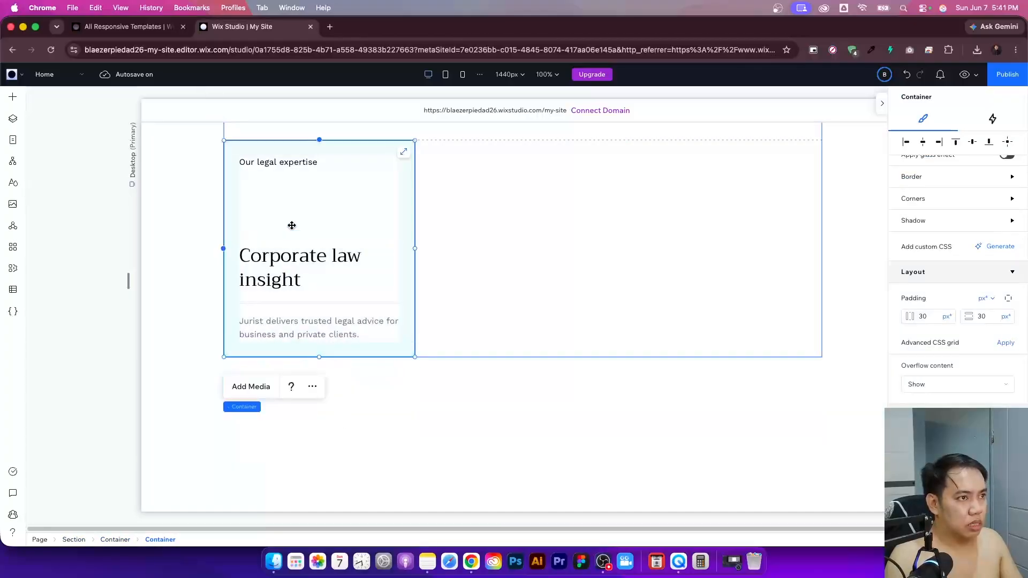
- Combine the "Our legal expertise" label and the lower heading-and-description stack into one vertical stack
left_click(276, 165)
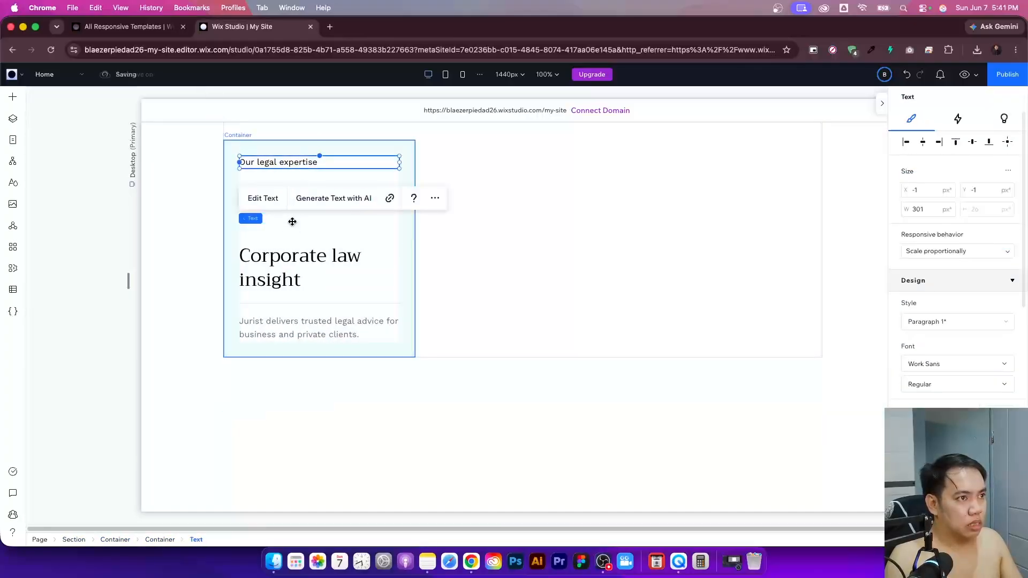
left_click(286, 271, "shift")
left_click(336, 371)
mouse_move(421, 247)
left_click(475, 252)
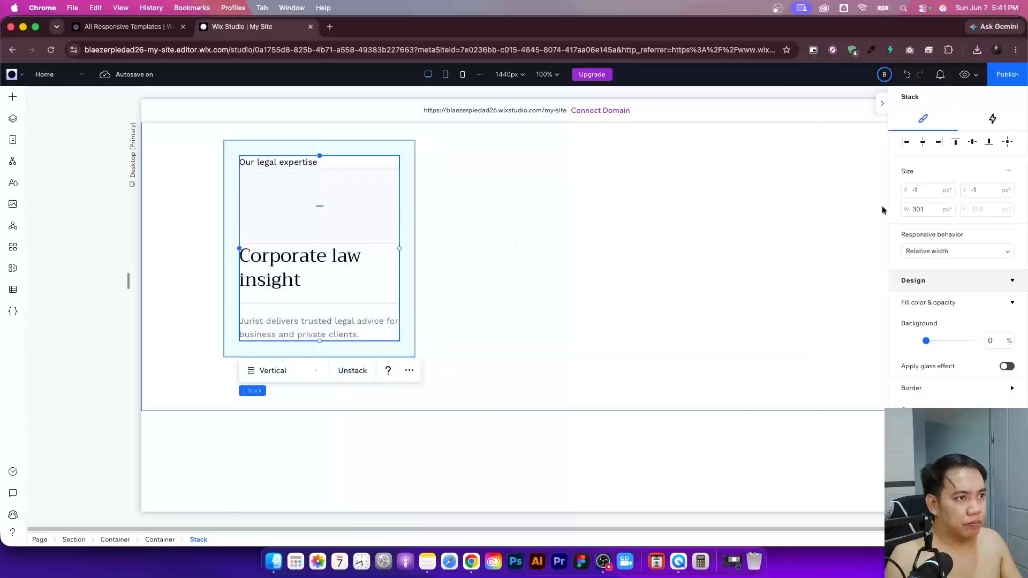
- Set the item spacing of the new outer stack to 100 px
scroll(1000, 308, "down", 5)
left_click(980, 336)
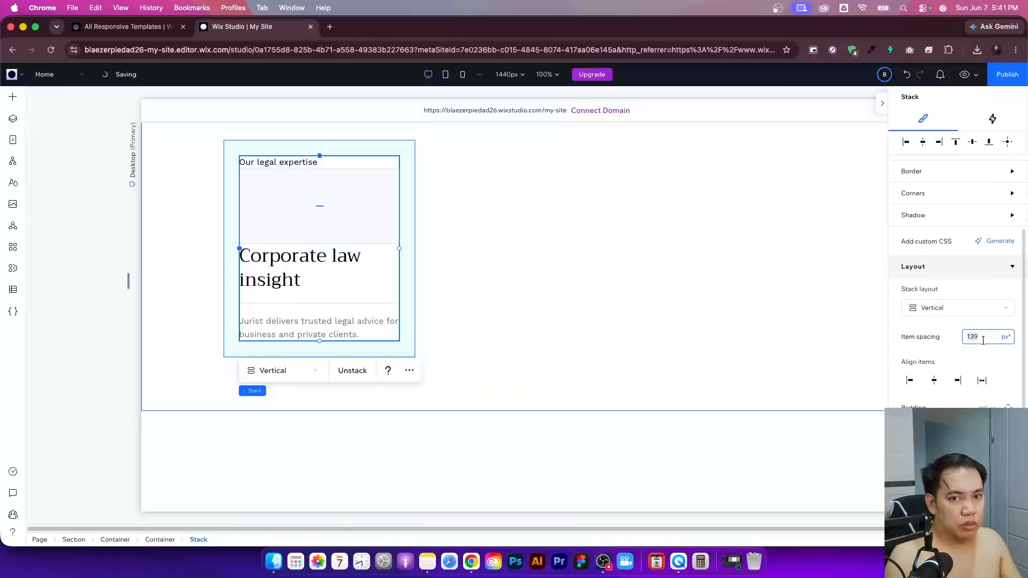
type("10")
key("Escape")
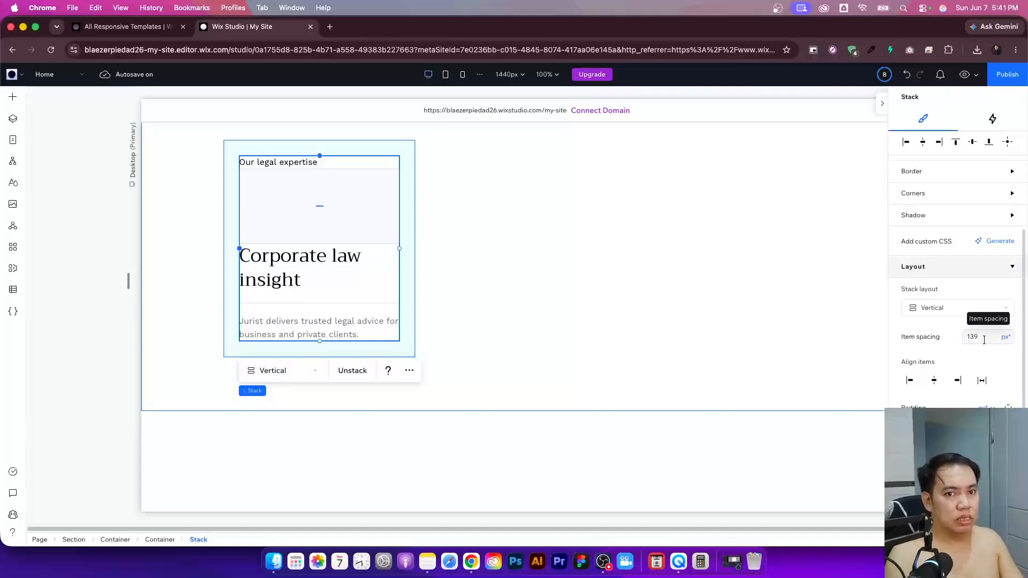
left_click(982, 339)
type("100")
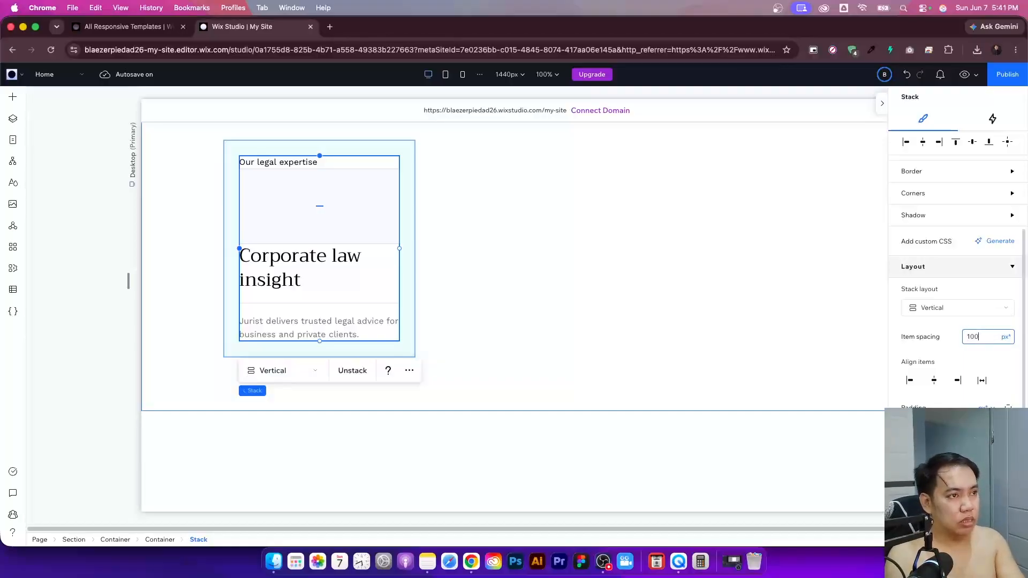
key("Return")
left_click(585, 302)
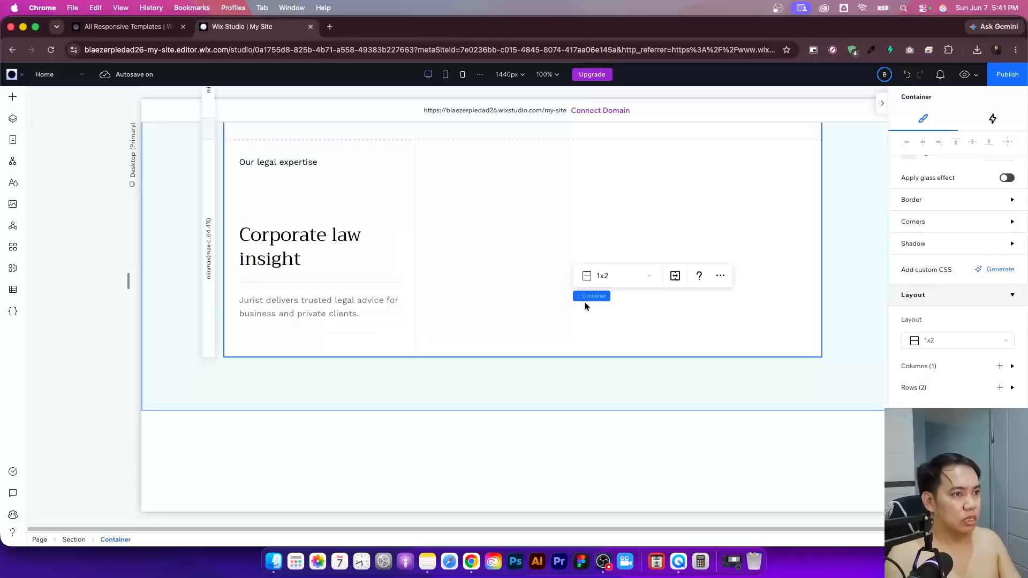
- Shorten the card container to about 368 px high so its bottom edge fits the stacked content
left_click(363, 316)
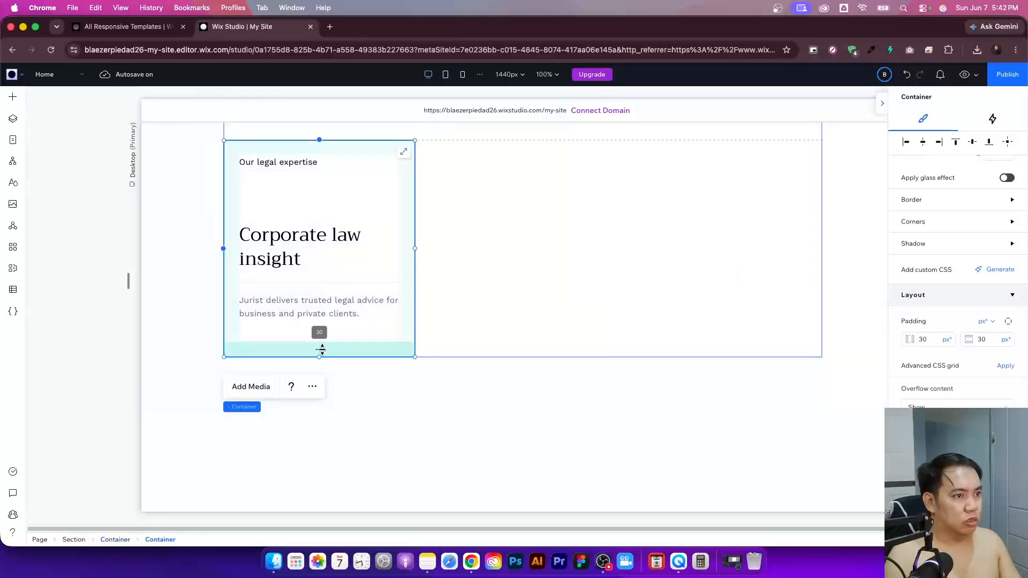
left_click_drag(319, 353, 345, 290)
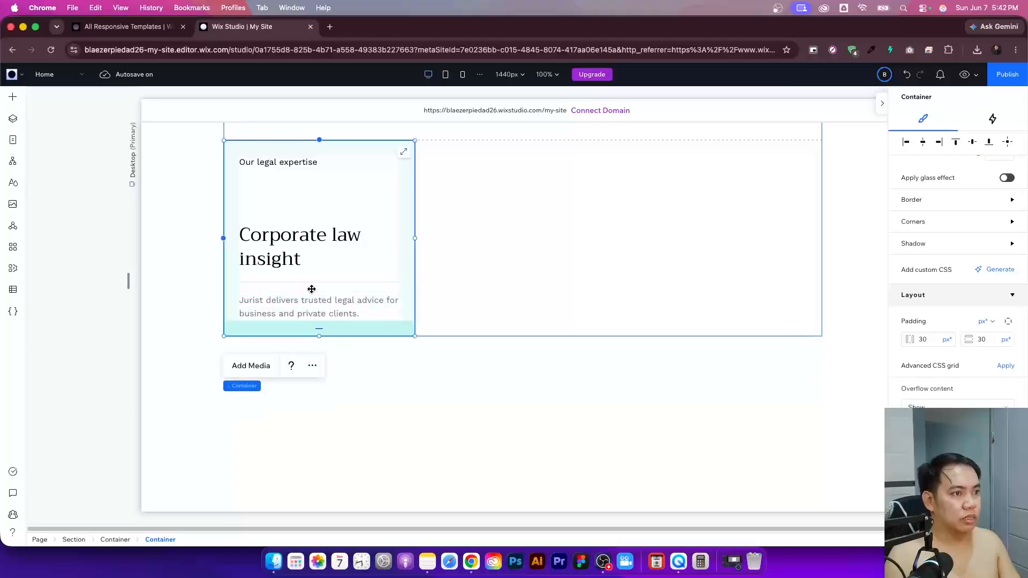
left_click(465, 268)
left_click(465, 264)
left_click(311, 206)
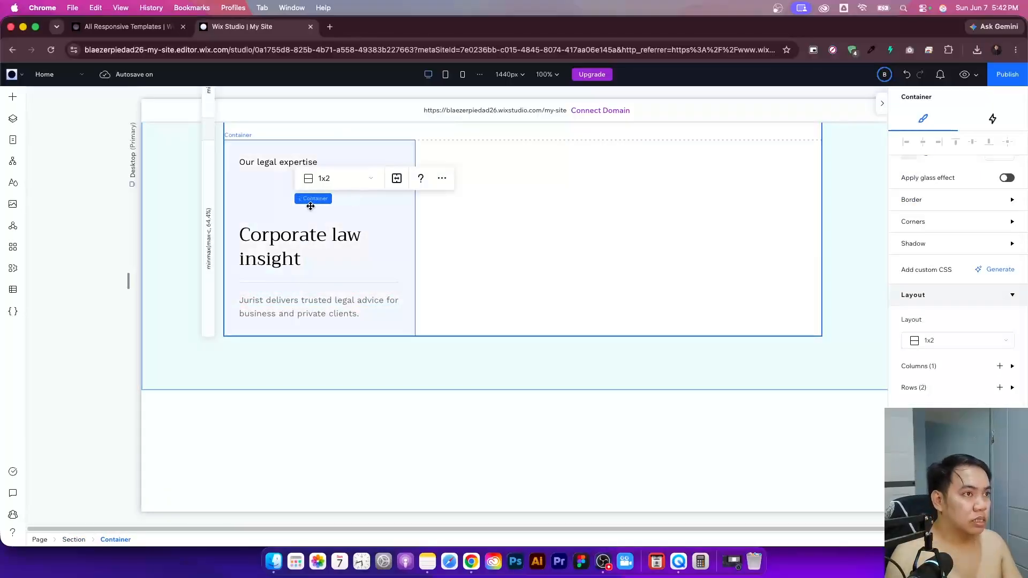
left_click(264, 213)
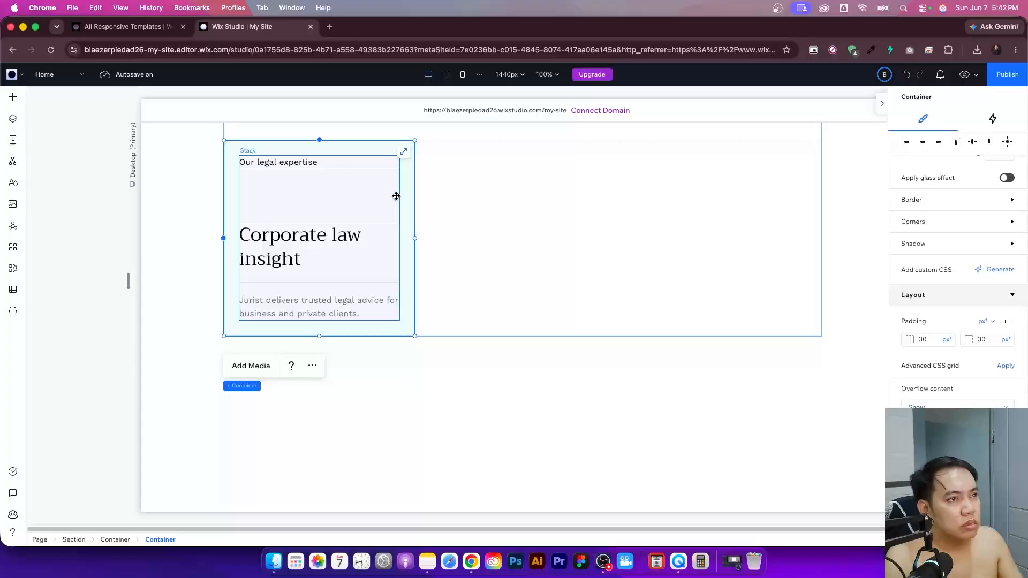
left_click_drag(408, 201, 622, 215)
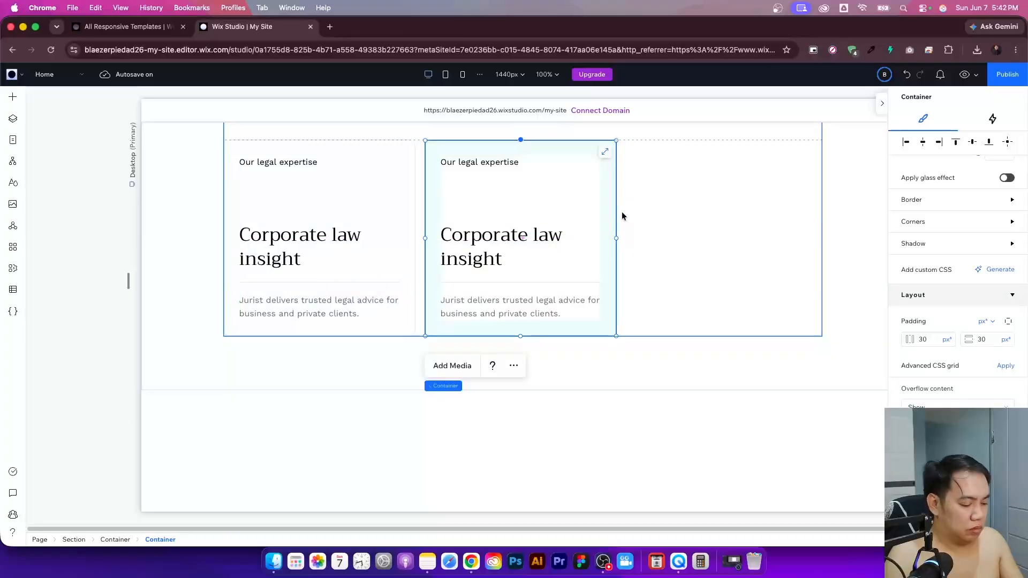
key("super+z")
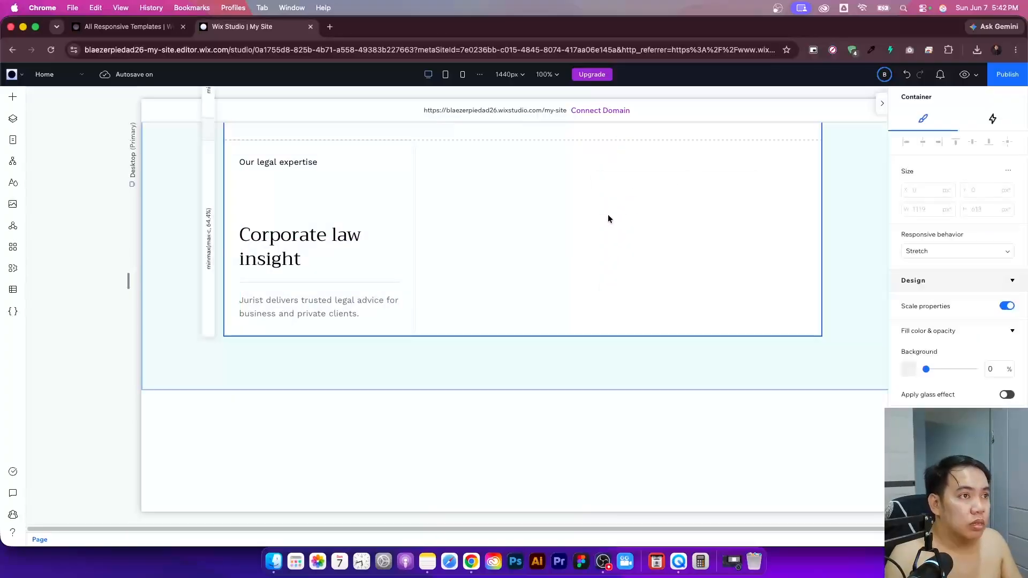
- Duplicate the card twice in the same row, aligning the third card to the right and centering the middle one horizontally
left_click_drag(411, 204, 619, 214)
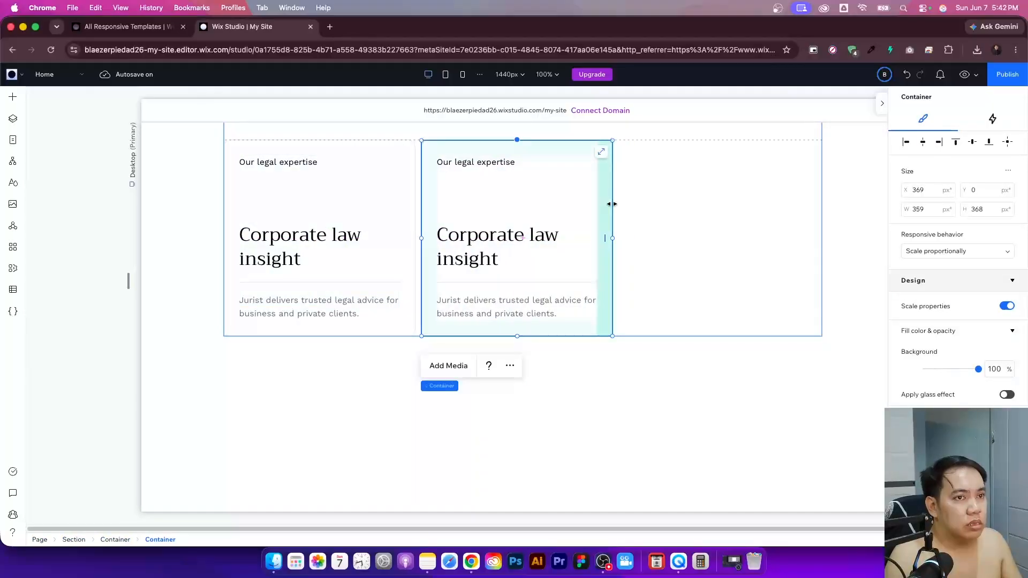
left_click_drag(604, 204, 807, 221)
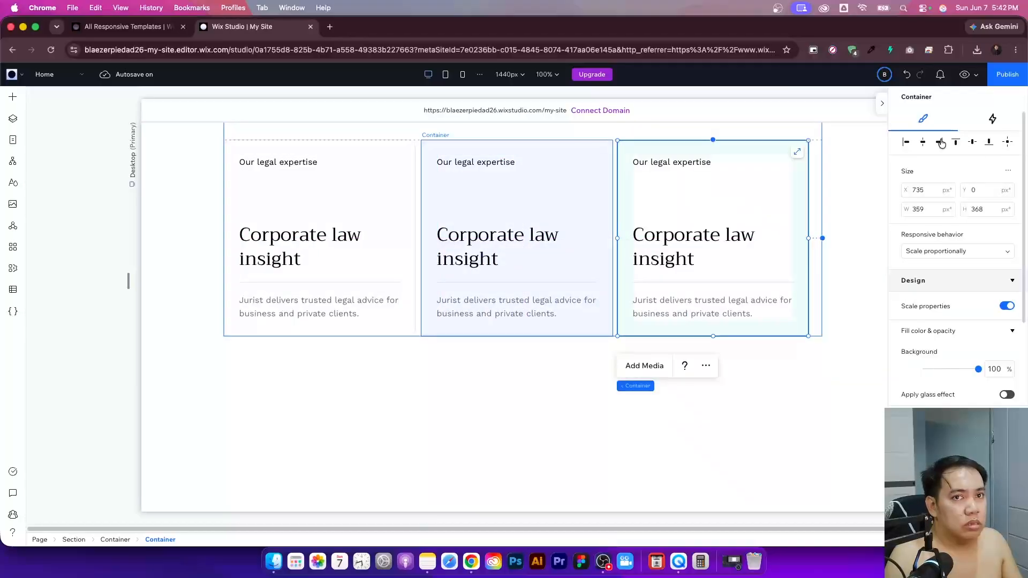
key("super+z")
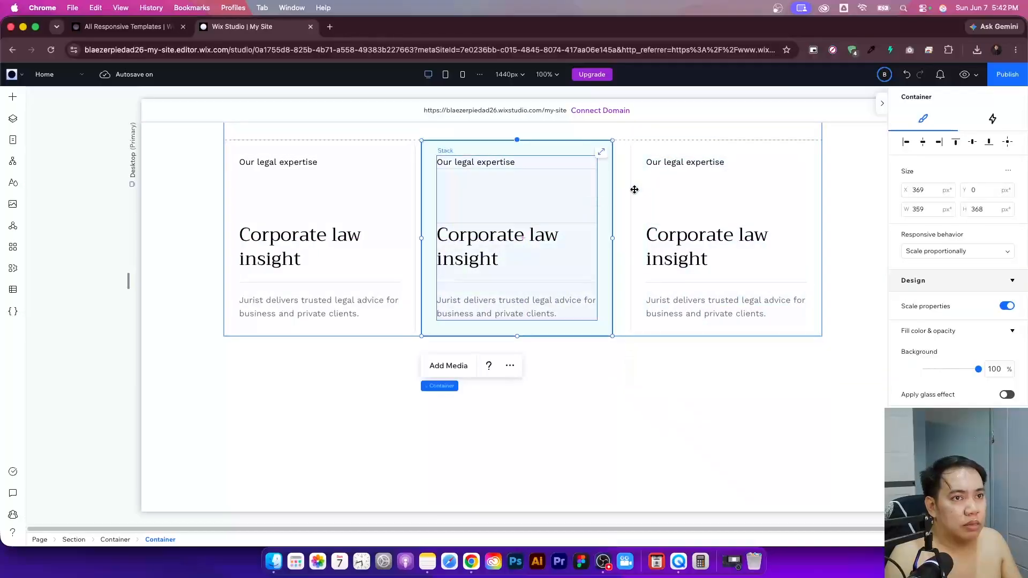
left_click(923, 142)
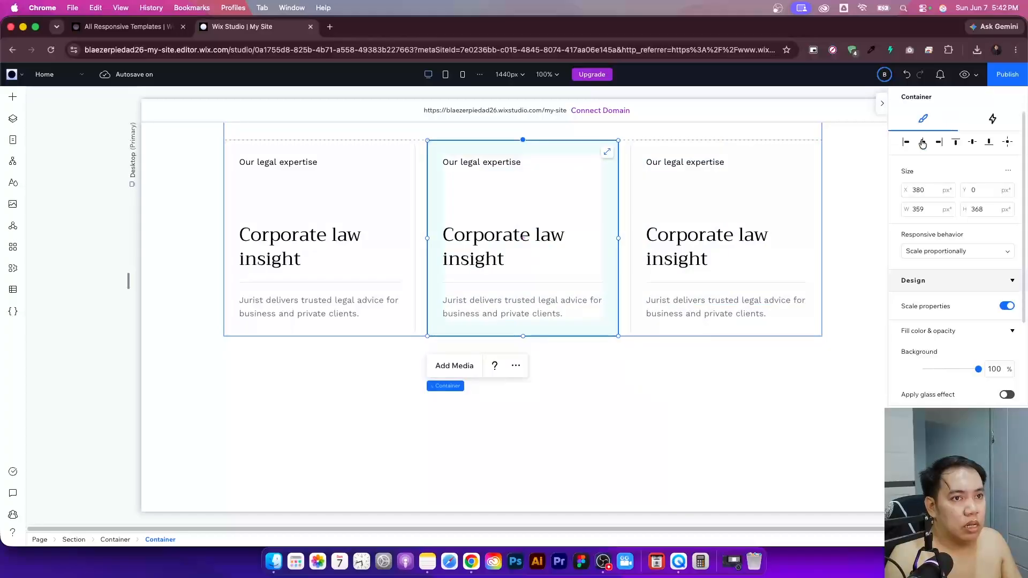
left_click(630, 367)
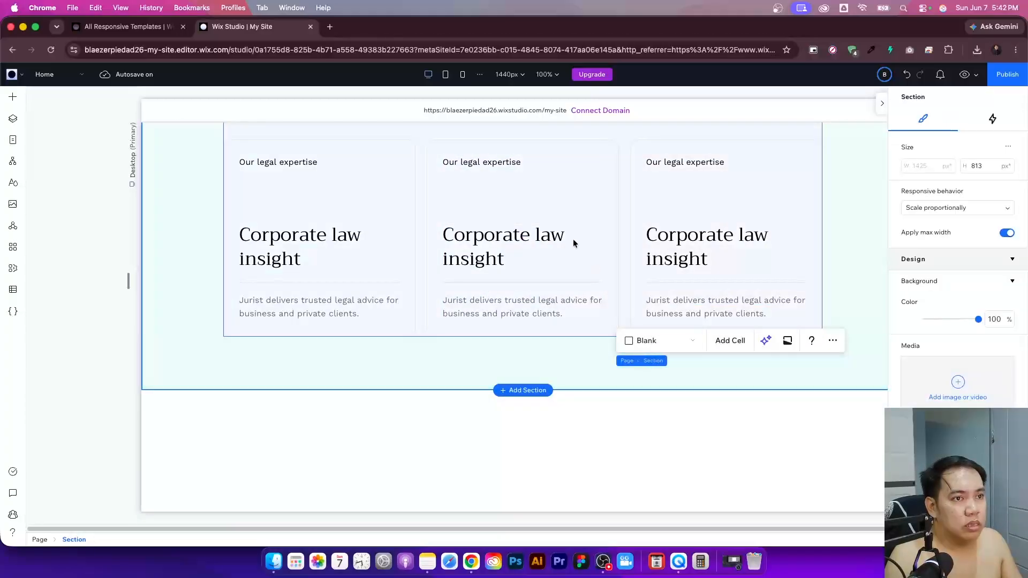
- Fill the middle card container's background with the gold color
left_click(583, 220)
left_click(589, 220)
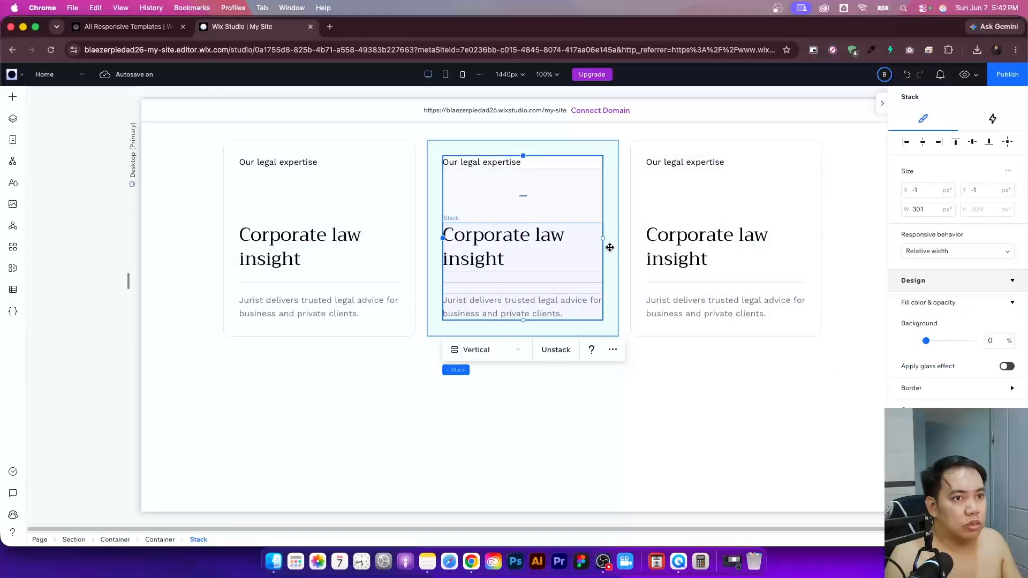
left_click(609, 250)
left_click(613, 256)
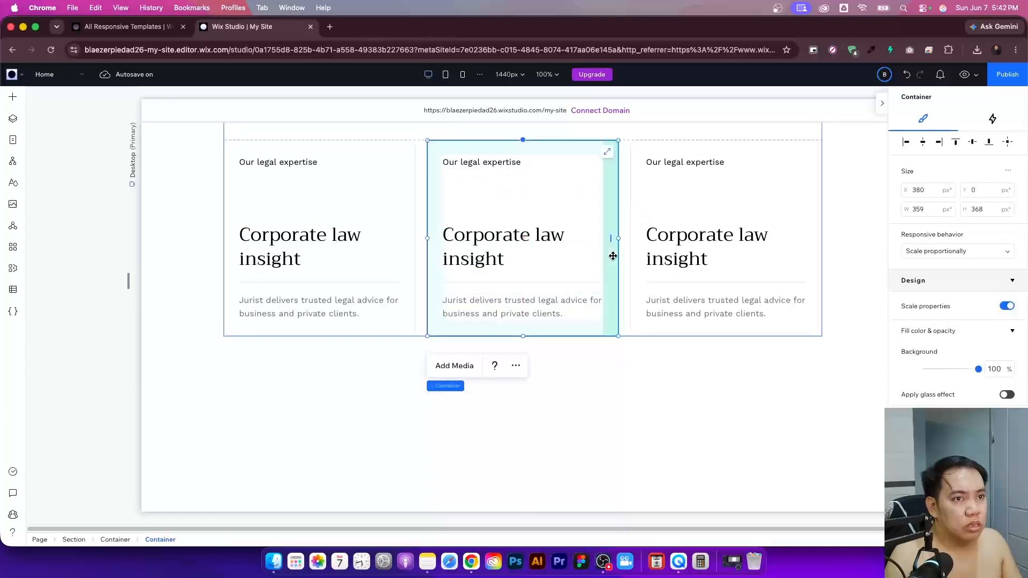
left_click(909, 376)
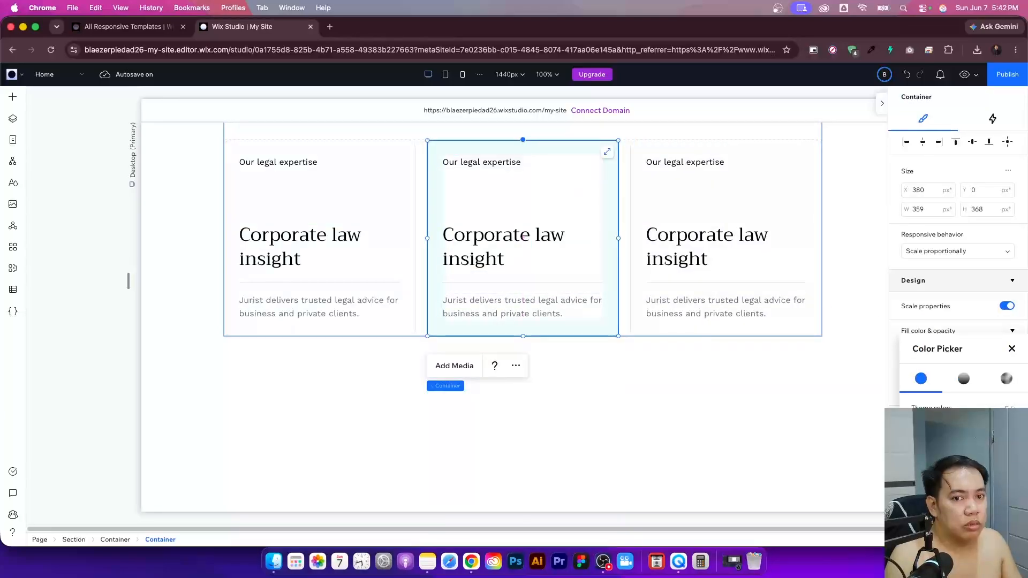
left_click(489, 174)
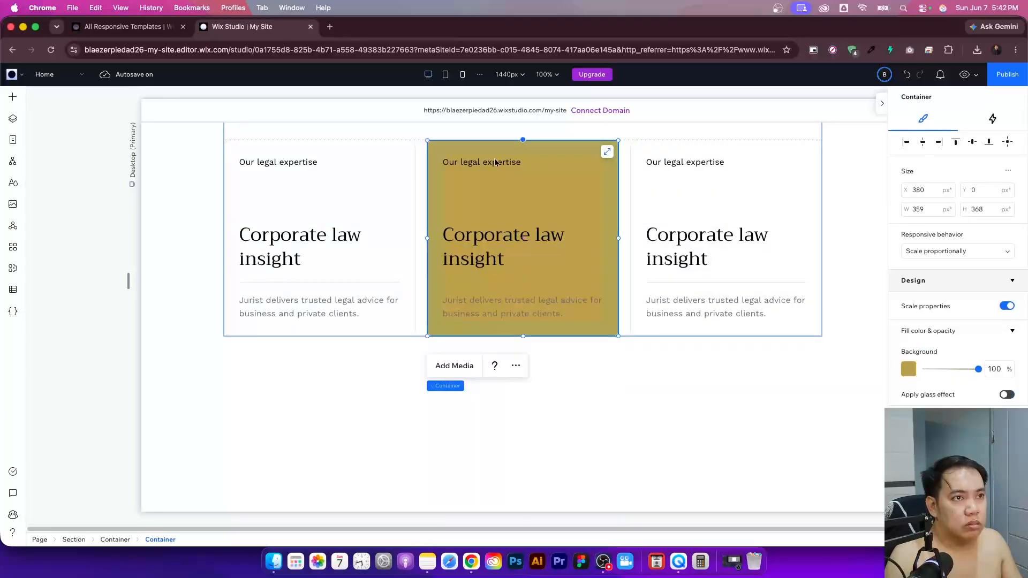
- Change the middle card's label, "Corporate law insight" heading and description text to white
left_click(489, 163)
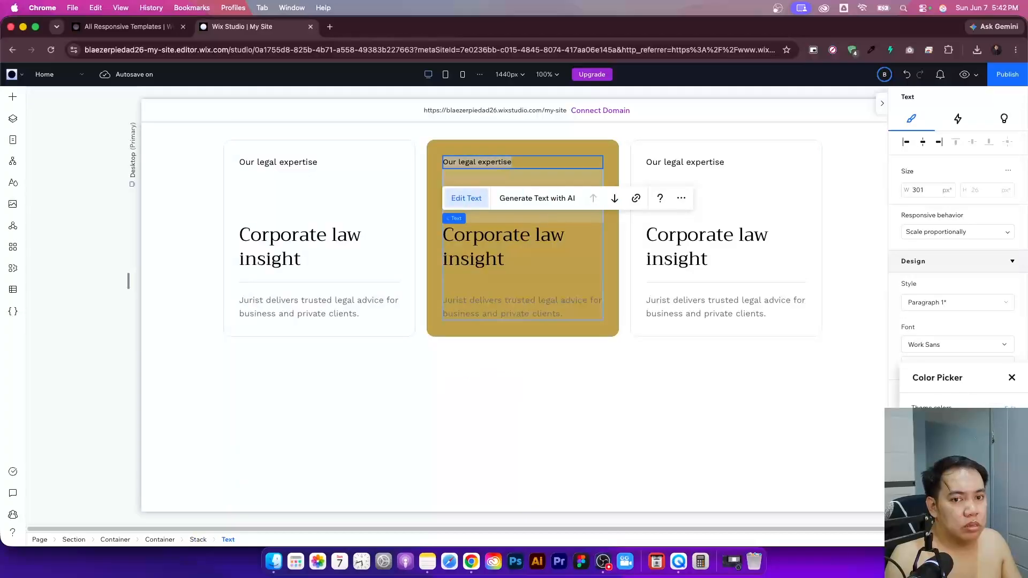
left_click(486, 245)
left_click(485, 245)
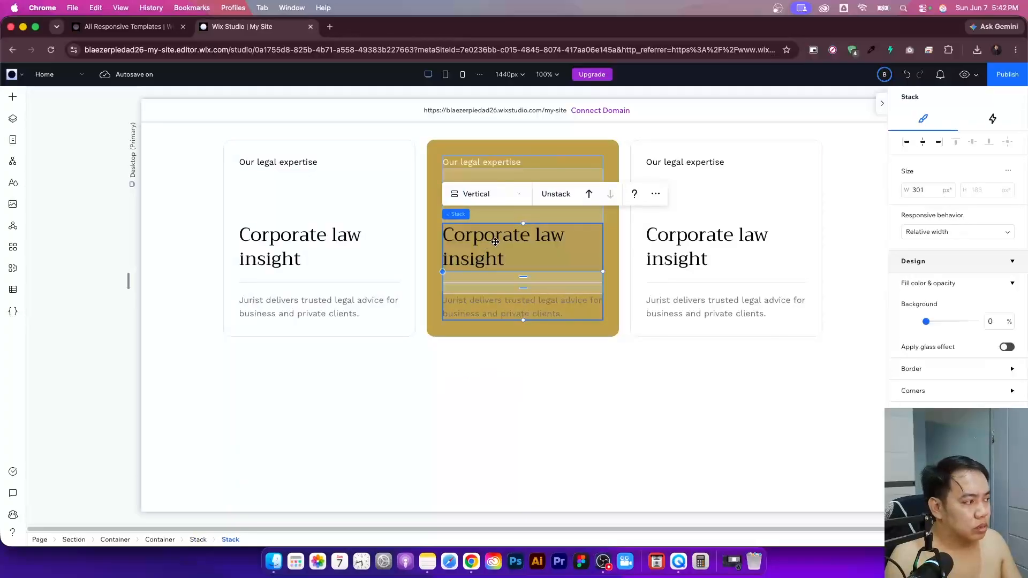
left_click(909, 326)
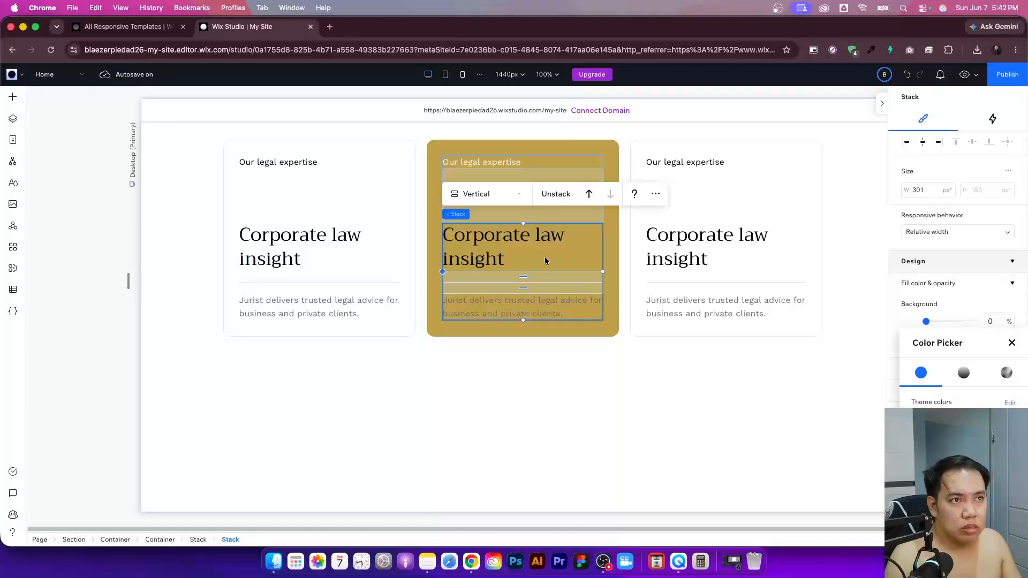
left_click(475, 243)
left_click(475, 243)
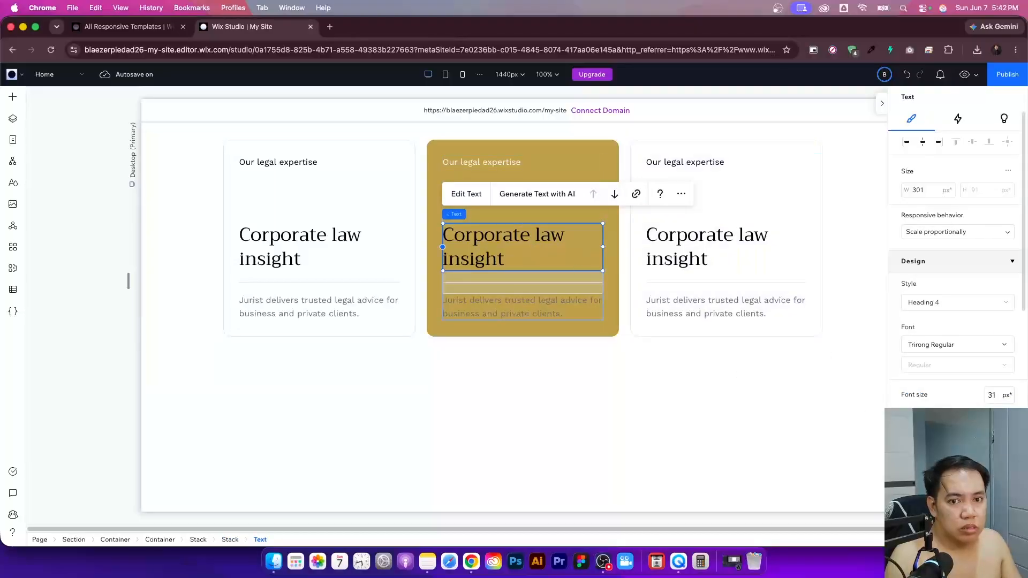
left_click(512, 306)
left_click(512, 309)
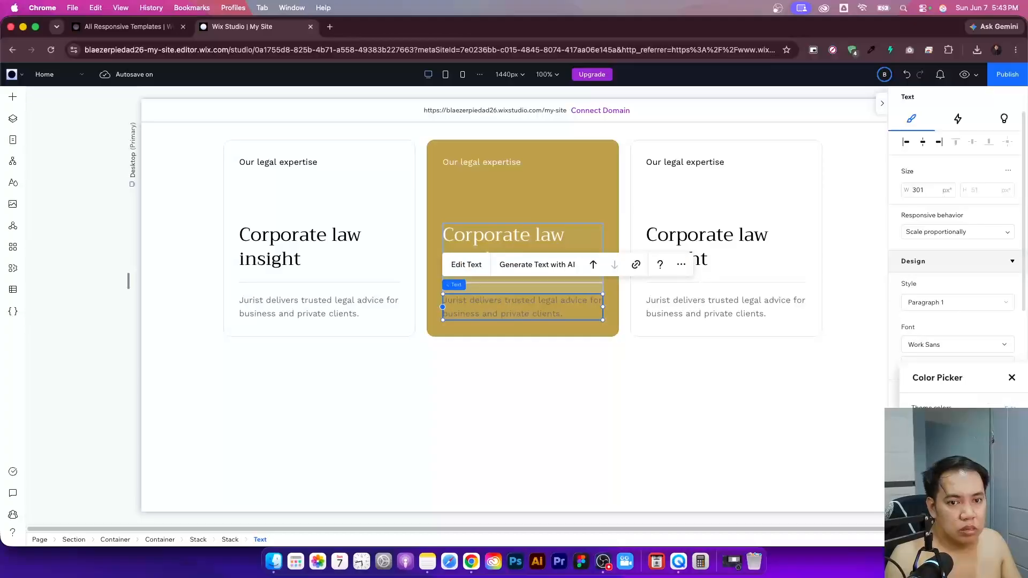
left_click(919, 423)
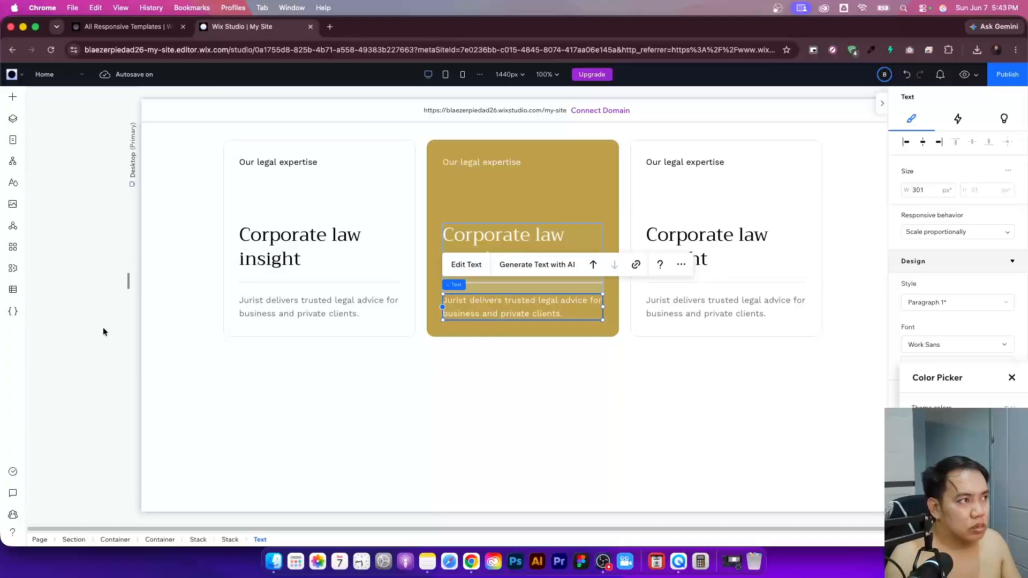
- Select the divider line inside the middle card and change its line color to white
left_click(12, 118)
left_click(158, 447)
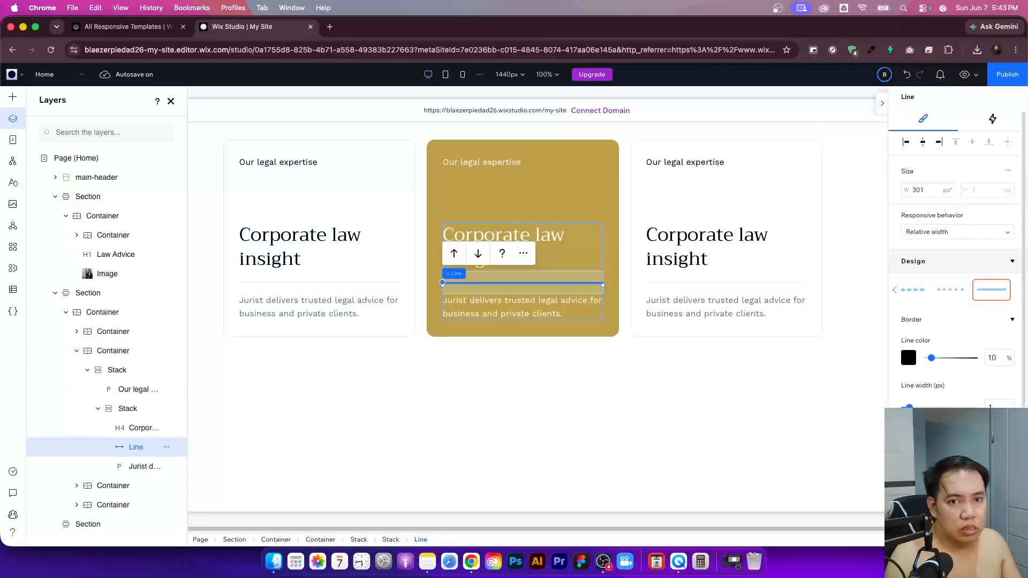
left_click(905, 366)
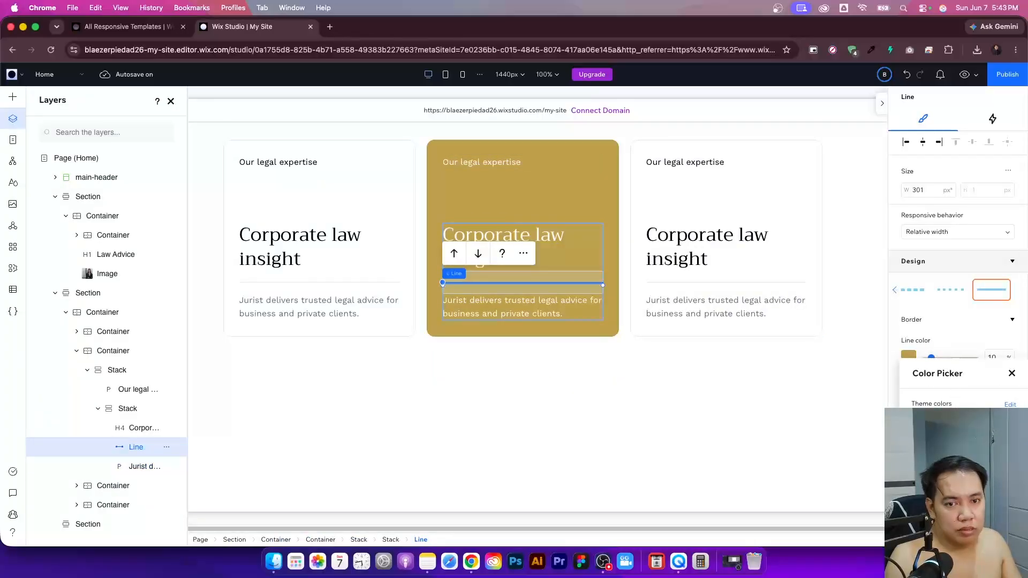
left_click(926, 355)
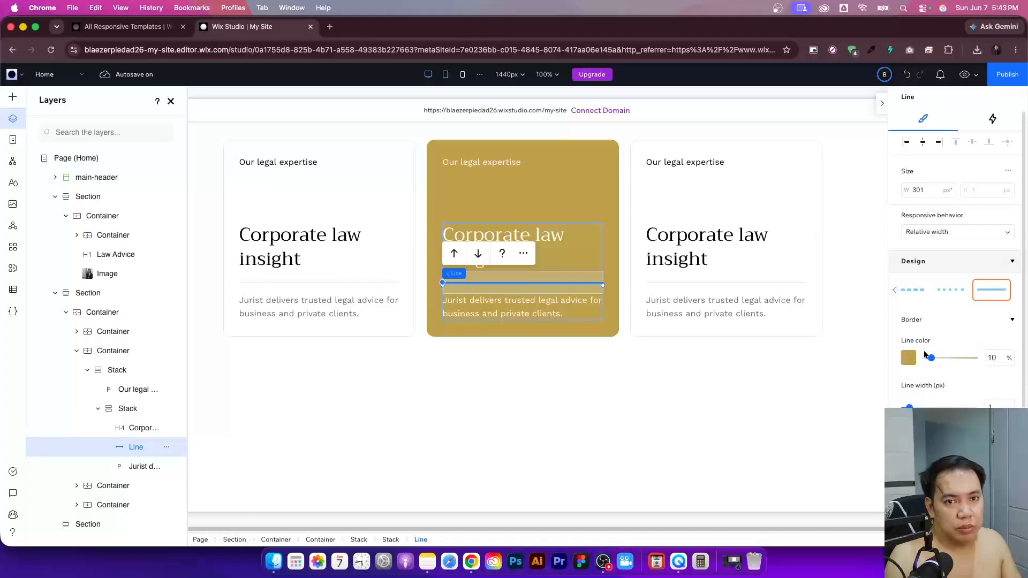
left_click(908, 358)
left_click(1011, 373)
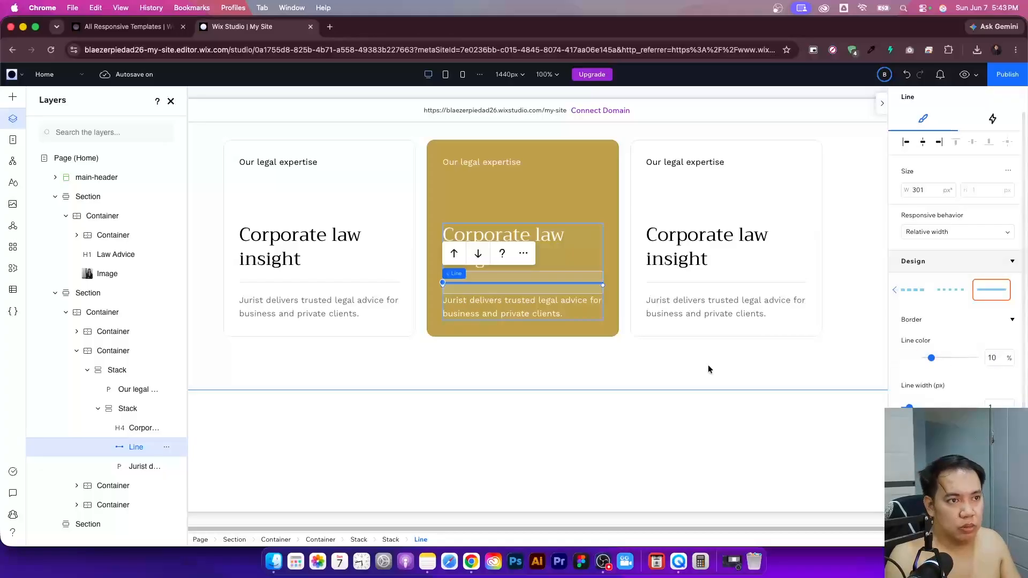
left_click(520, 353)
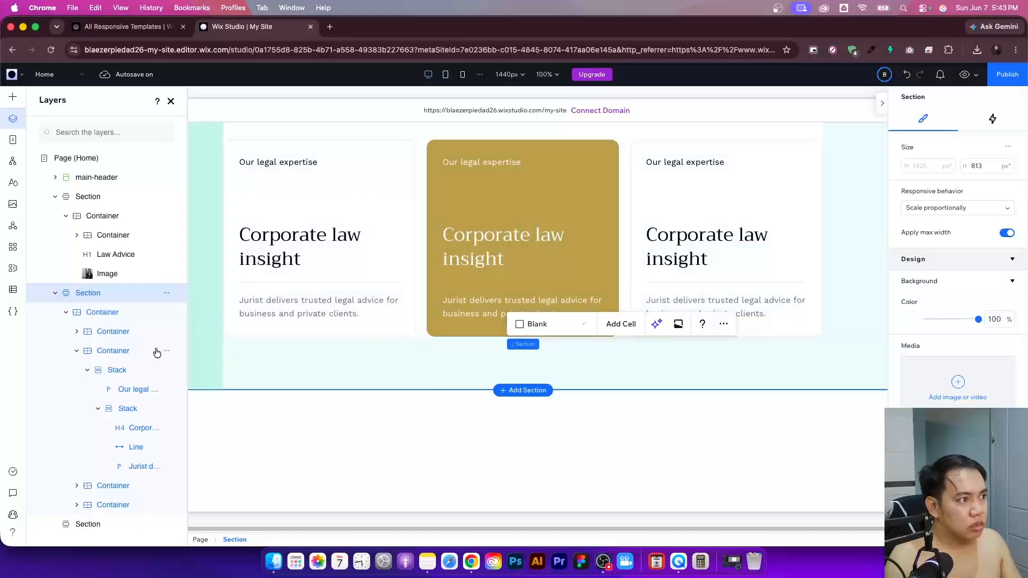
- Fill the third card container's background with the dark green color
left_click(76, 351)
left_click(91, 388)
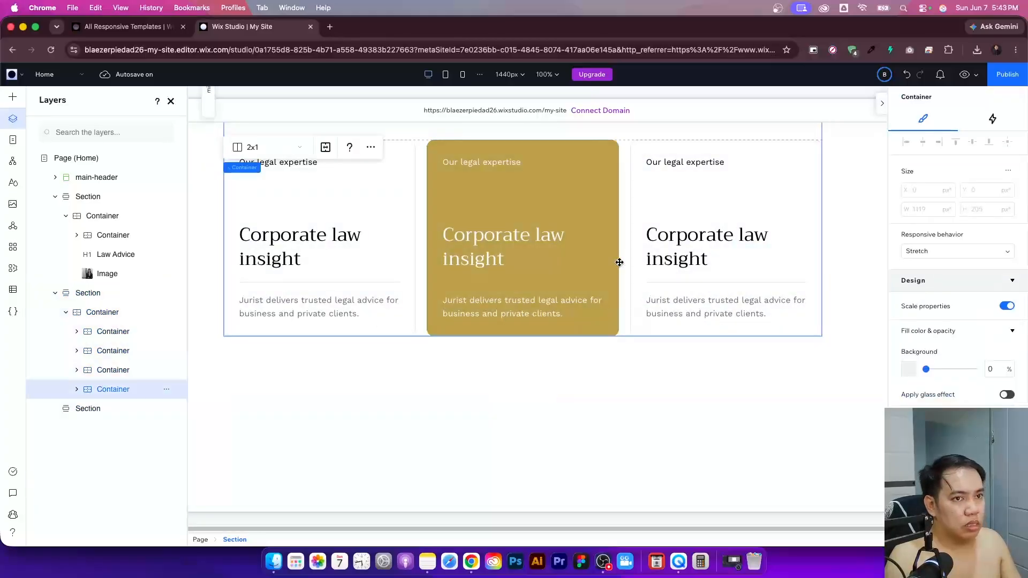
left_click(92, 332)
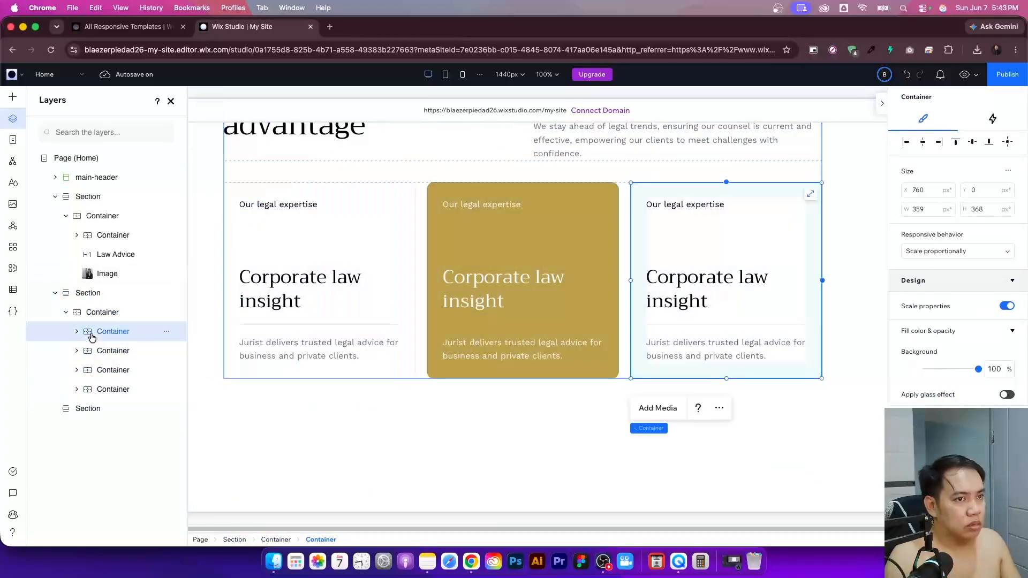
left_click(910, 370)
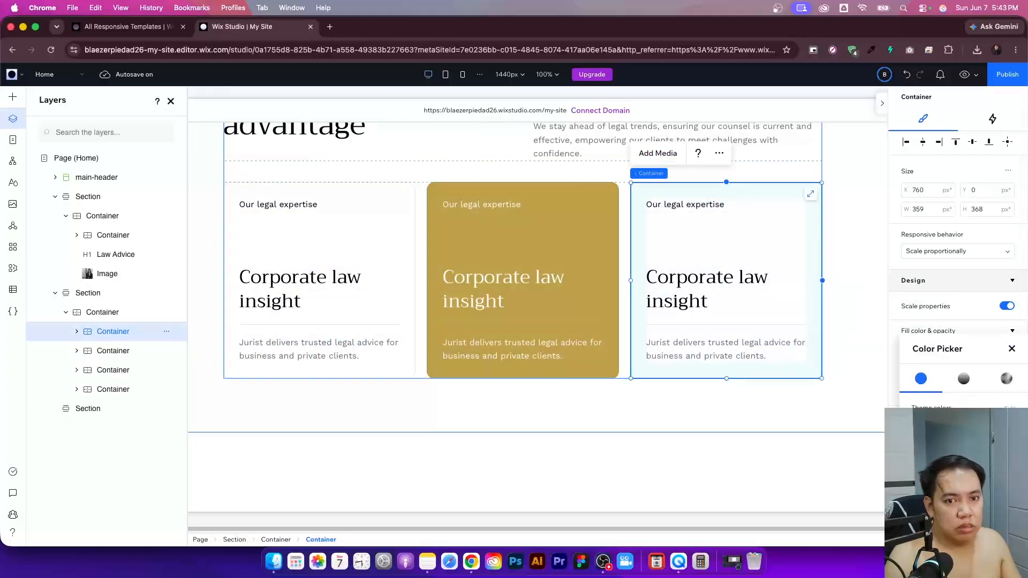
- Change the third card's "Our legal expertise" label and "Corporate law insight" heading to white
left_click(79, 341)
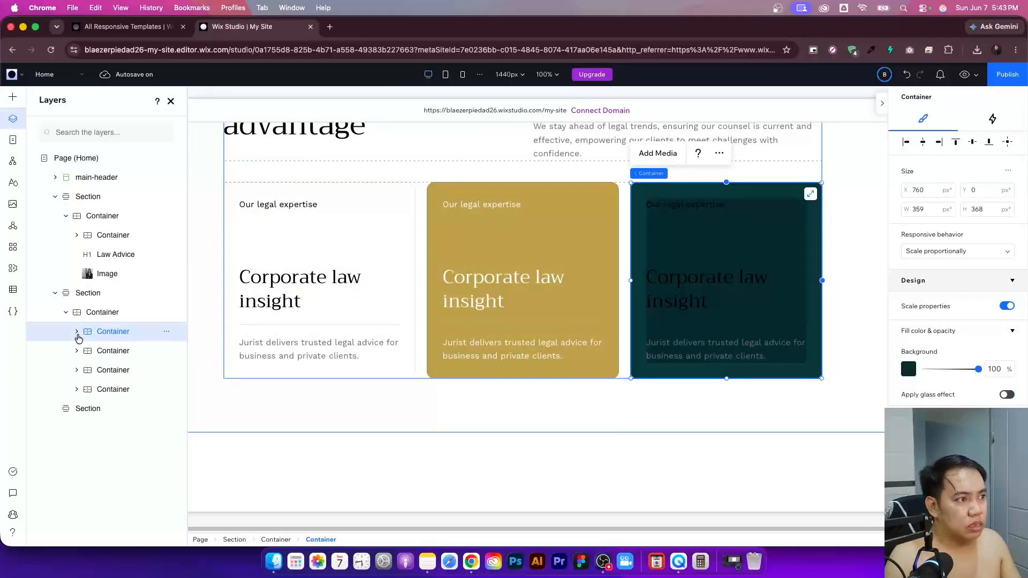
left_click(76, 331)
left_click(87, 351)
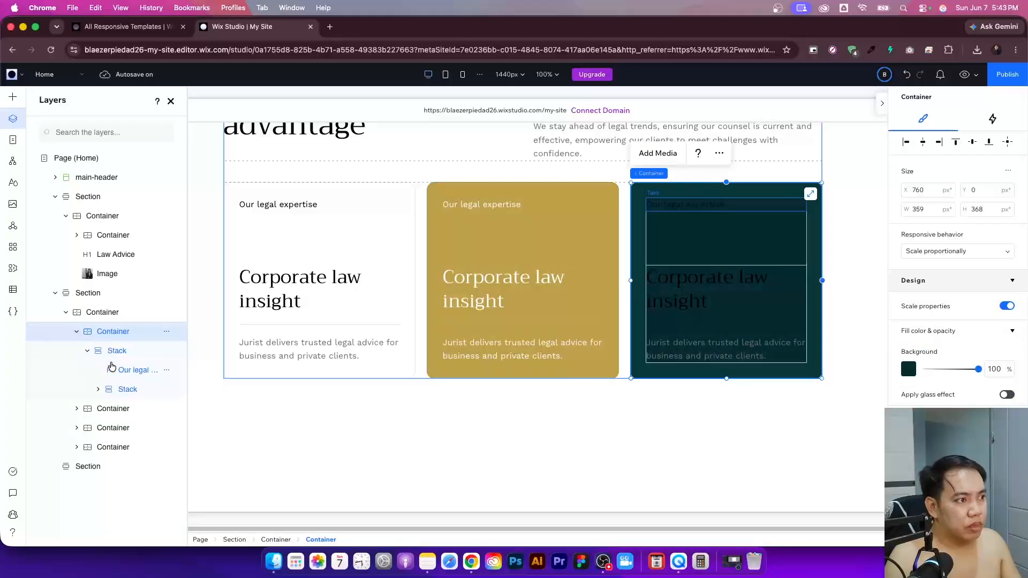
left_click(116, 370)
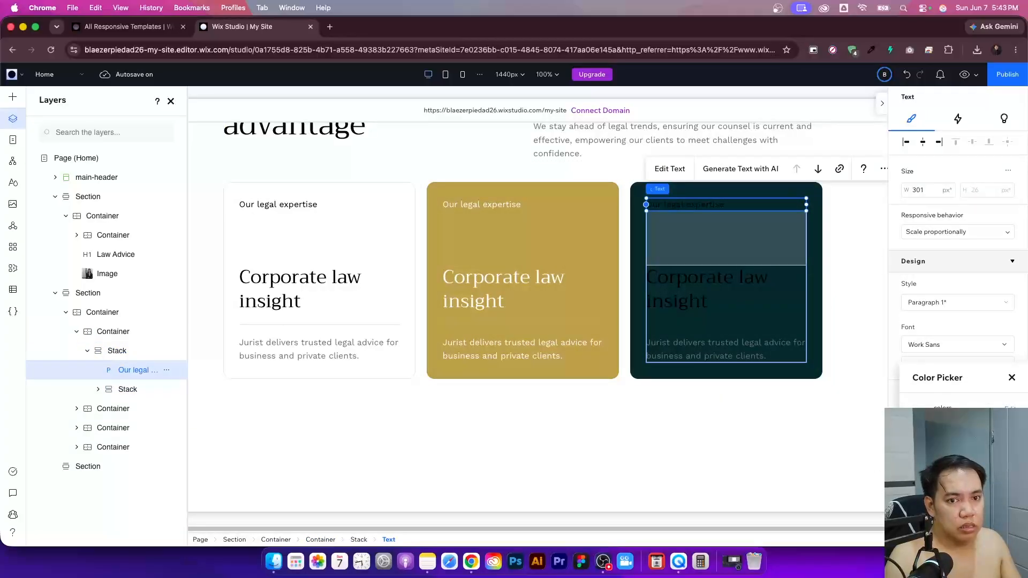
left_click(98, 390)
left_click(140, 409)
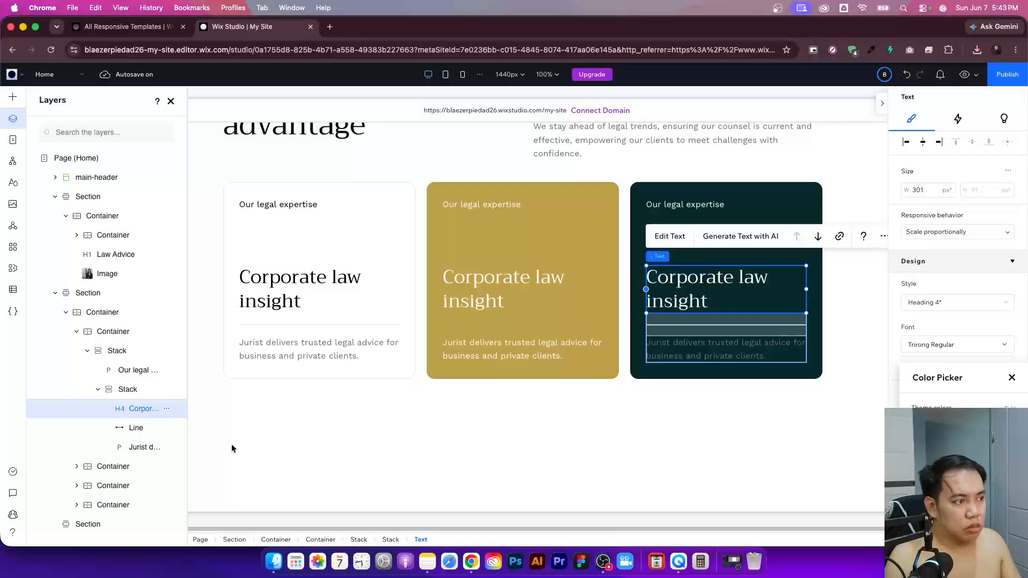
- Change the divider line and the description text in the third card to white
left_click(138, 429)
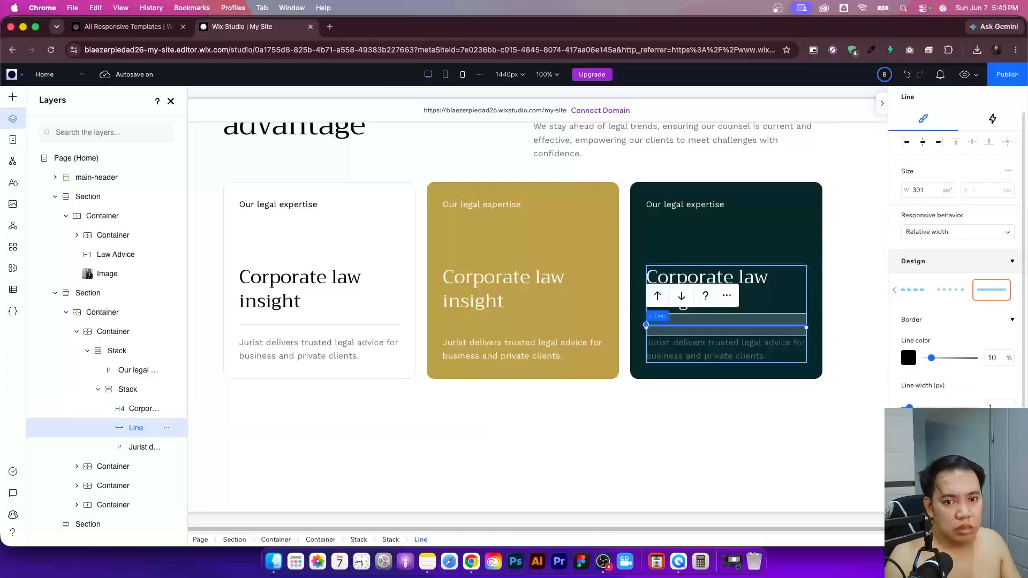
left_click(909, 358)
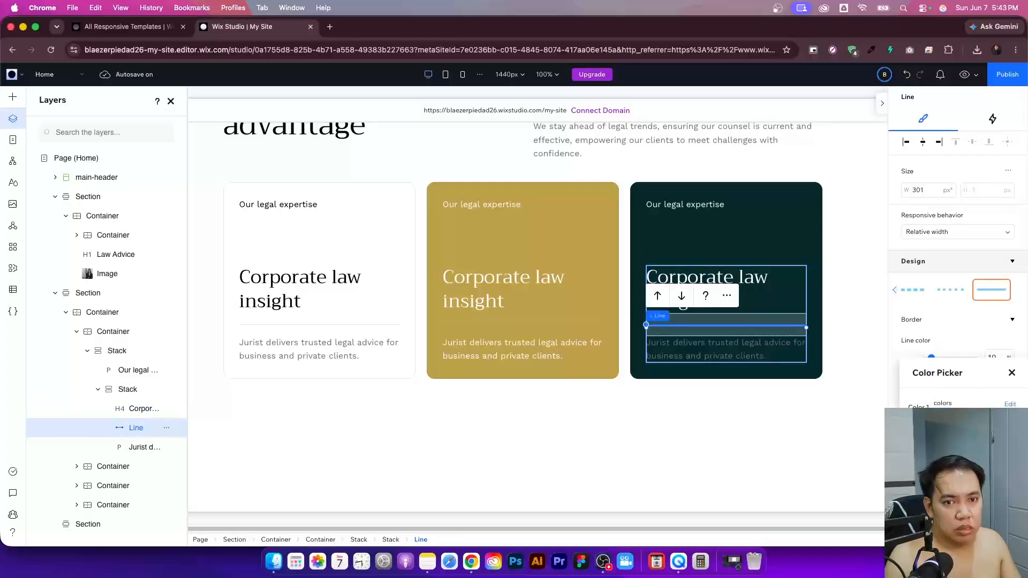
double_click(145, 447)
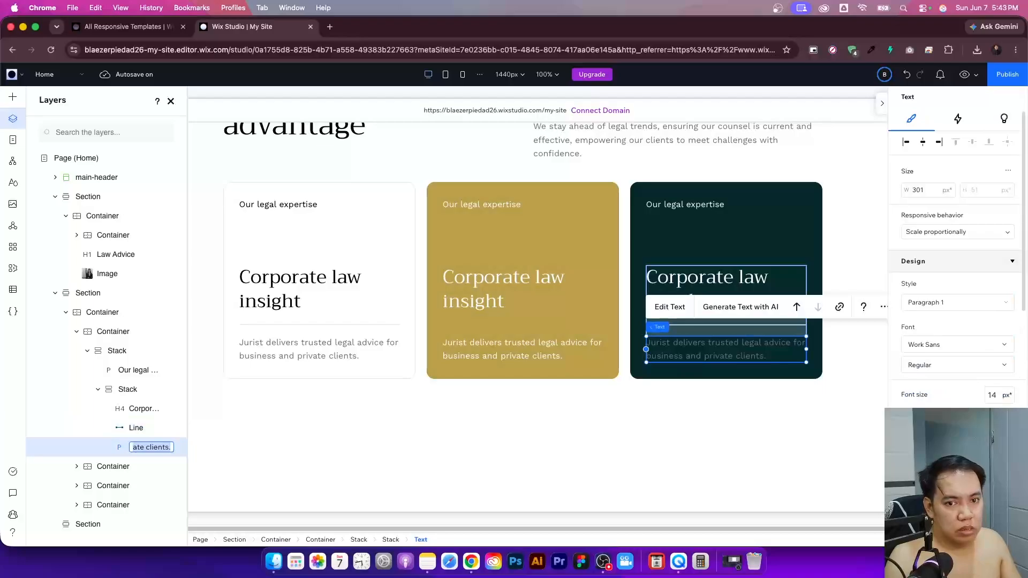
key("Escape")
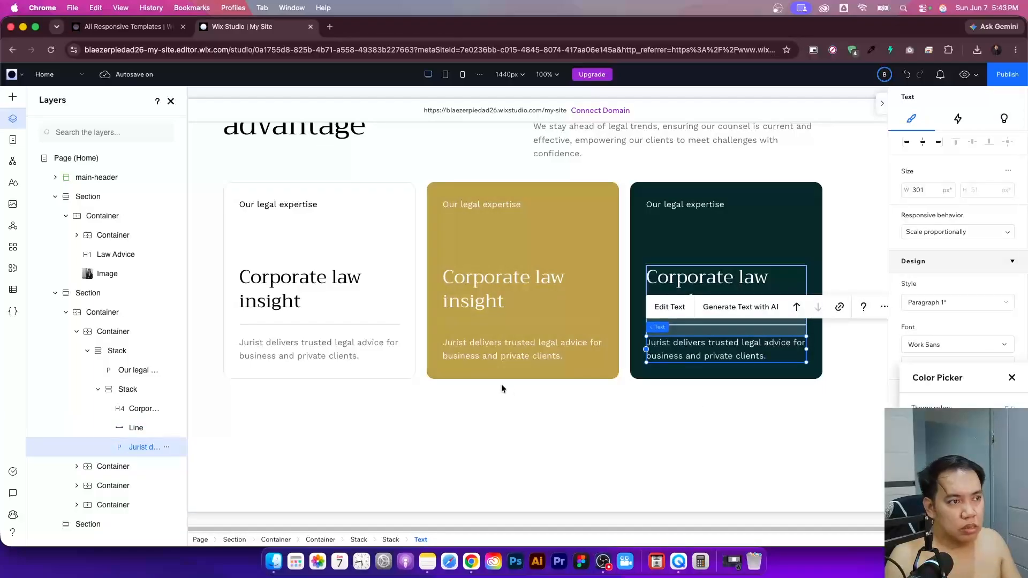
left_click(77, 332)
- Select all three card containers in the strengths section and stack them horizontally
left_click(366, 291)
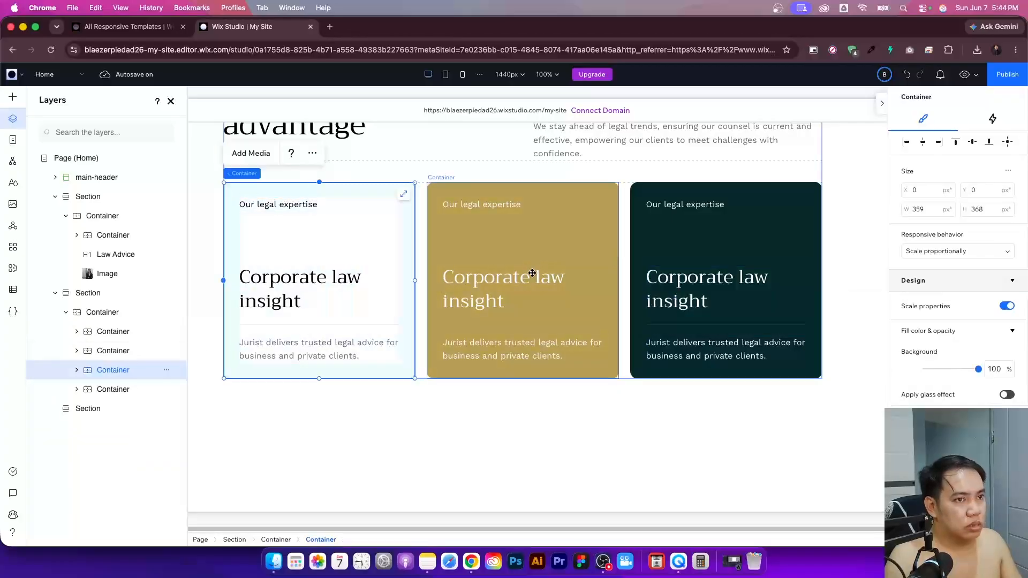
left_click(590, 246, "shift")
left_click(693, 246, "shift")
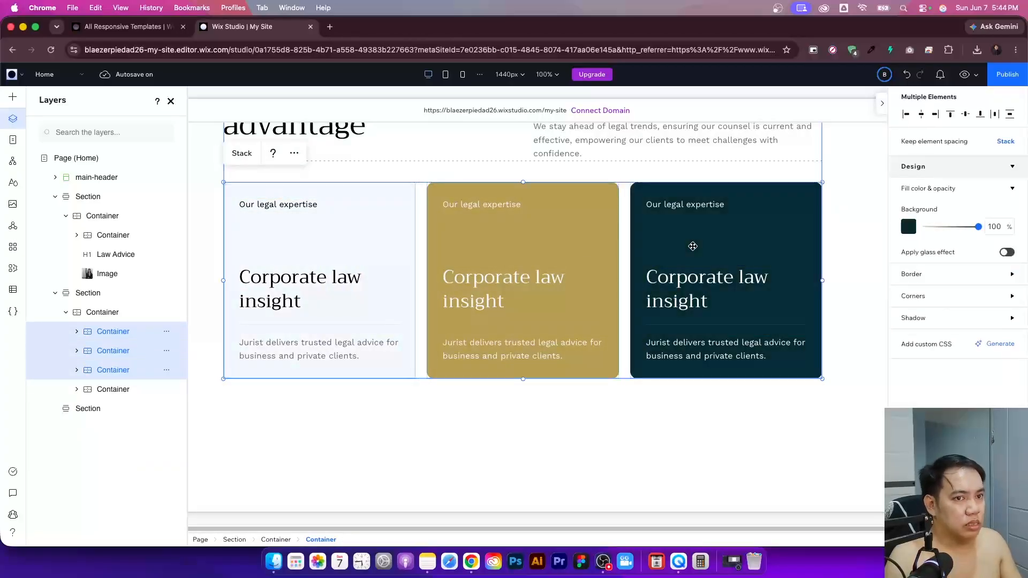
left_click(386, 246)
left_click(520, 248, "shift")
left_click(668, 244, "shift")
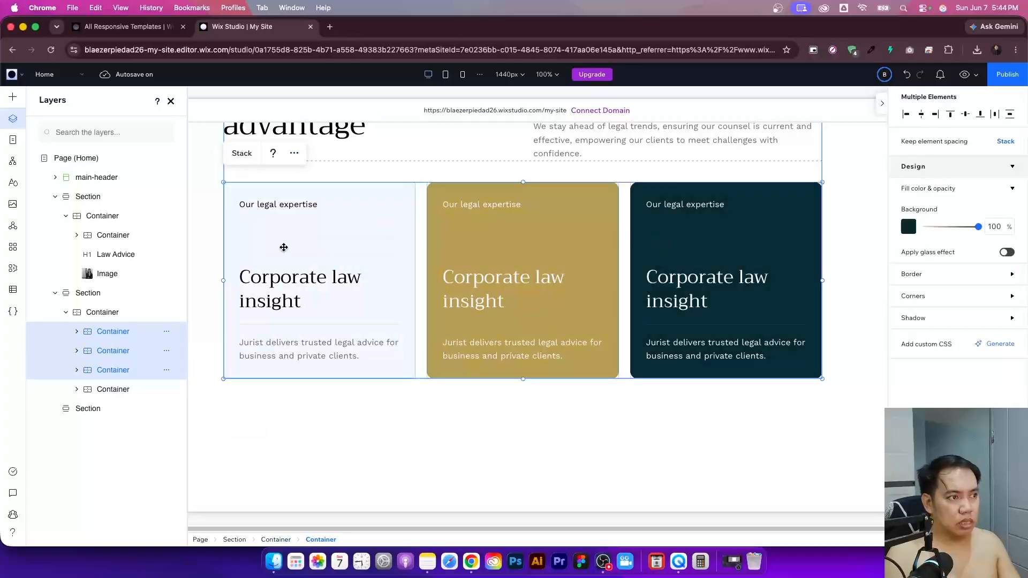
left_click(167, 331)
mouse_move(263, 203)
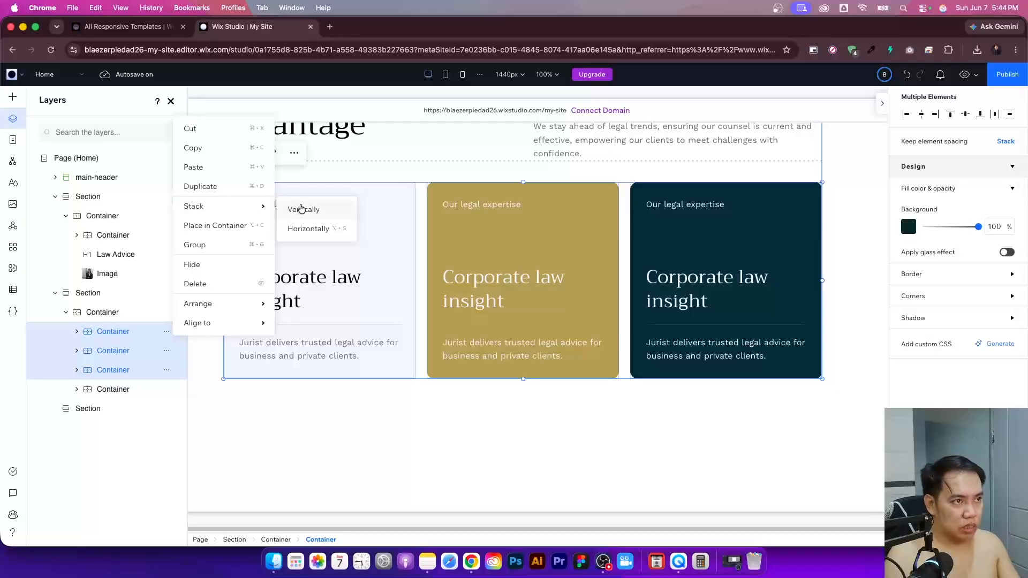
left_click(308, 233)
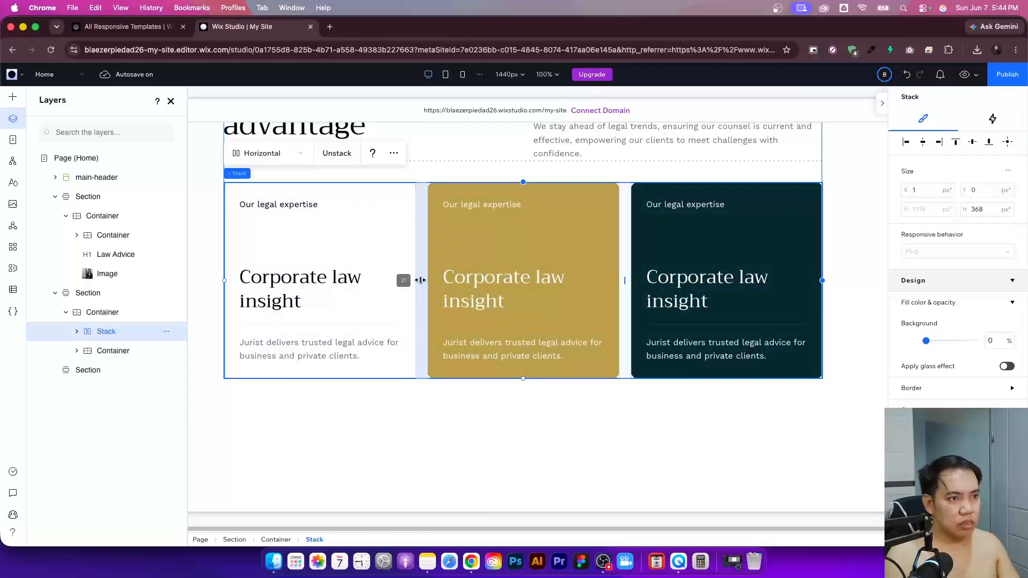
- Review the stacked card row and the sections around it, preview the home page, and return to editing
scroll(588, 417, "down", 4)
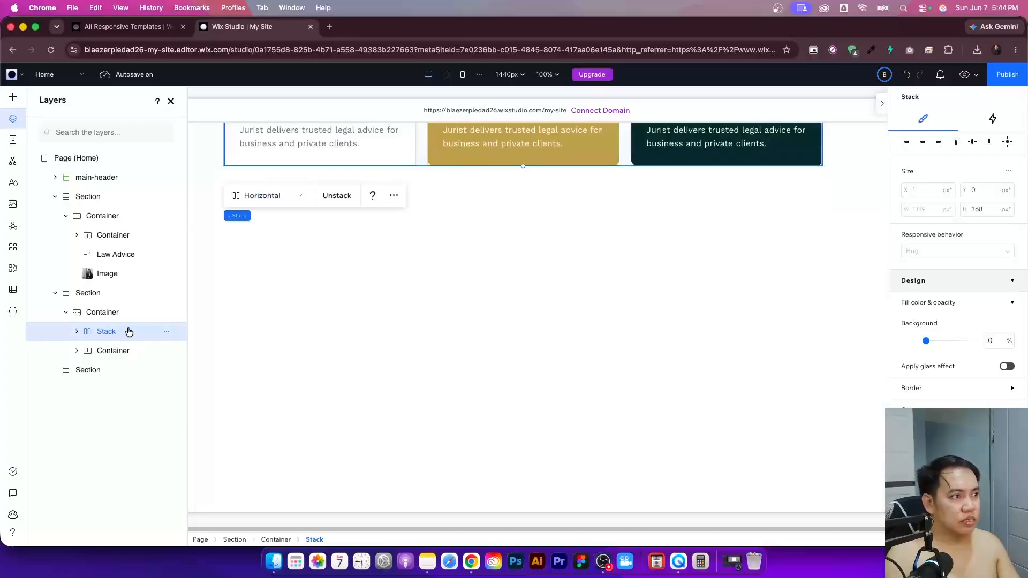
scroll(587, 303, "up", 6)
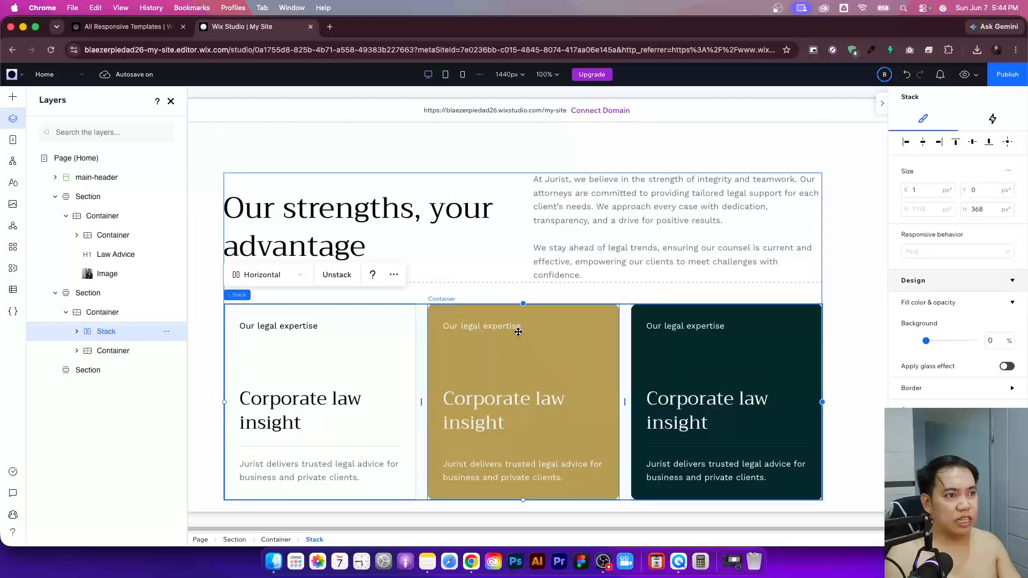
scroll(516, 331, "down", 2)
left_click(451, 431)
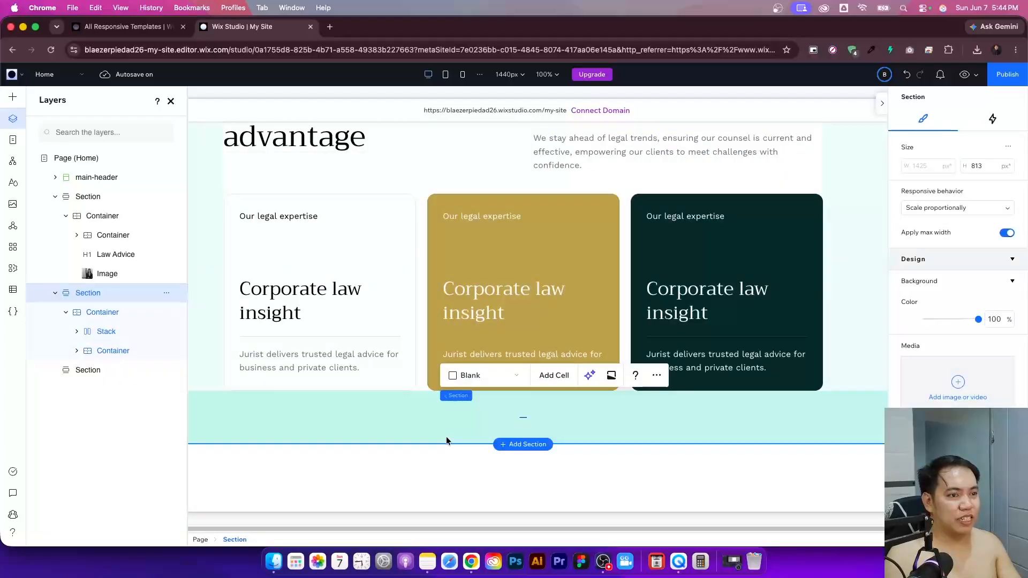
scroll(505, 319, "up", 2)
scroll(577, 248, "up", 8)
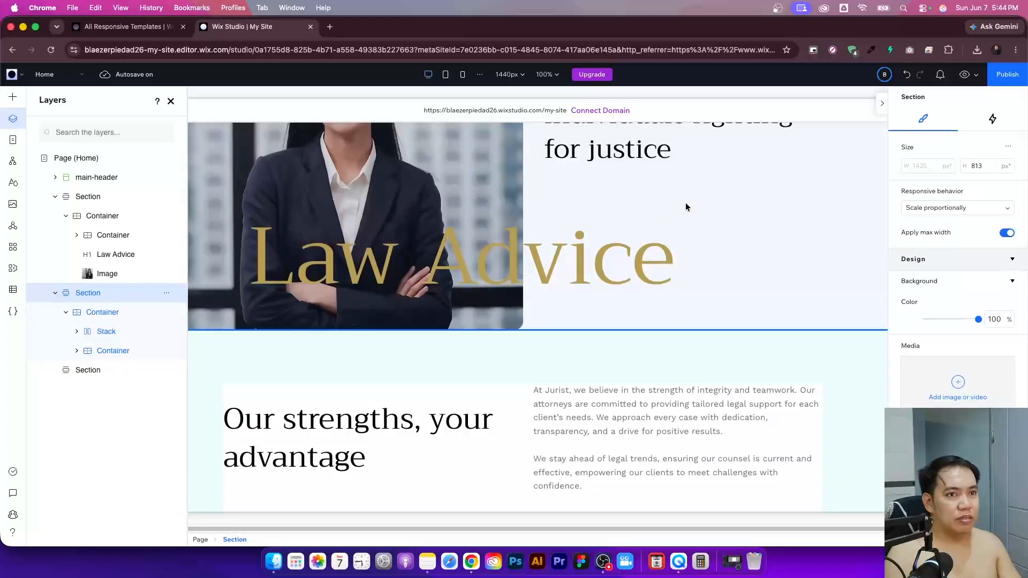
left_click(964, 76)
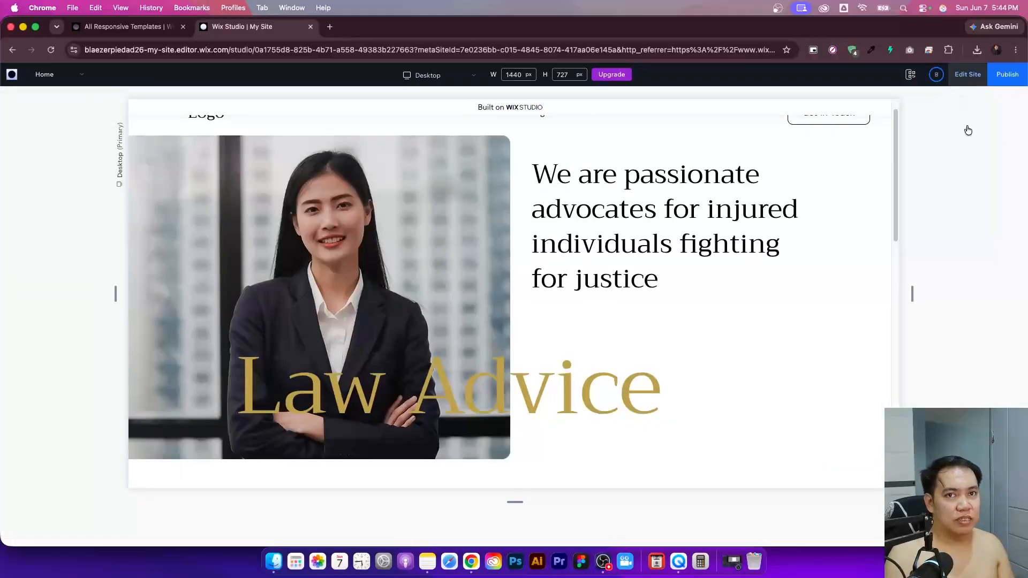
left_click(968, 74)
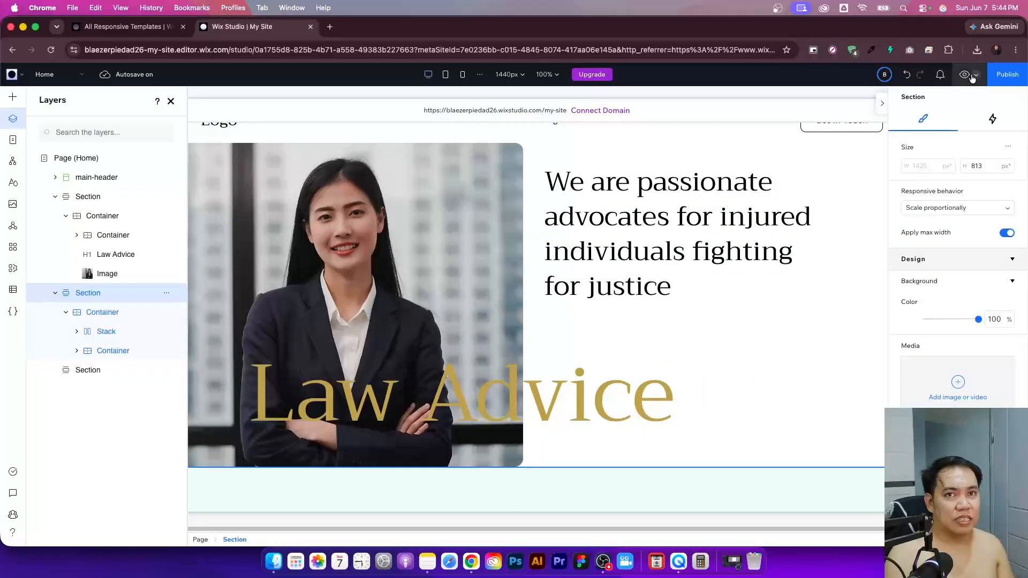
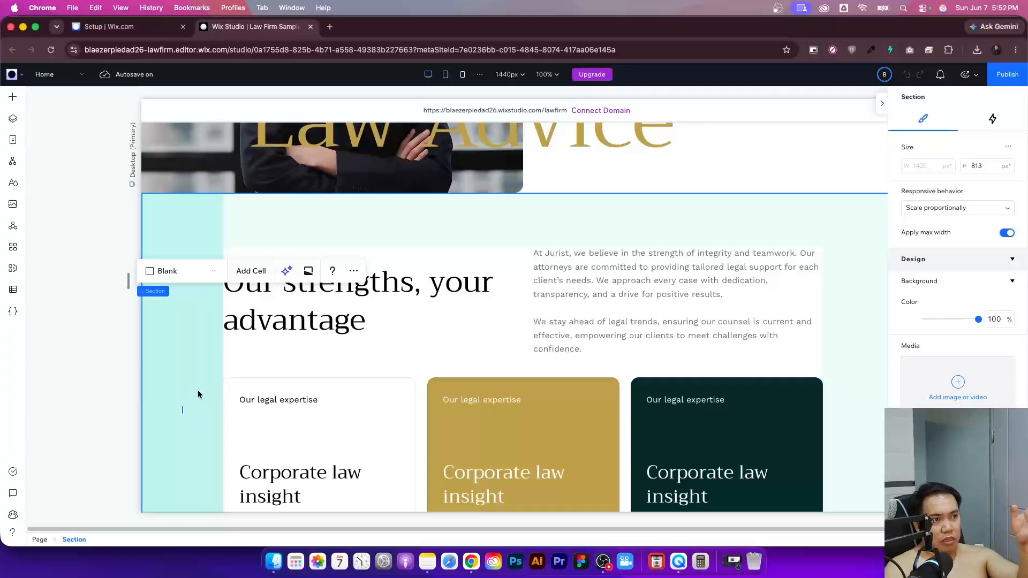
- Set the background color of the "Our strengths, your advantage" section to light gray
scroll(197, 390, "down", 8)
left_click(224, 289)
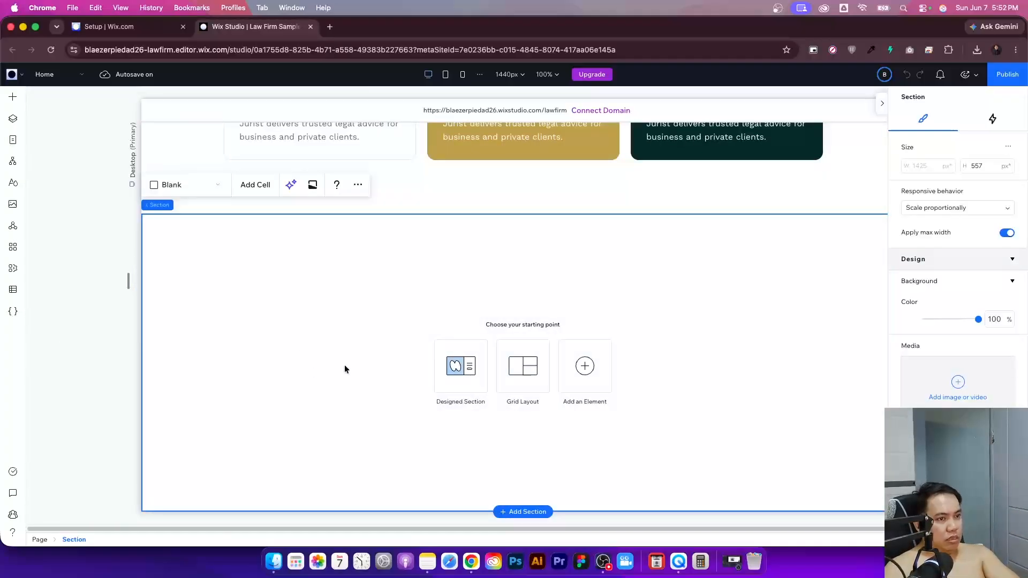
scroll(345, 368, "up", 5)
left_click(502, 437)
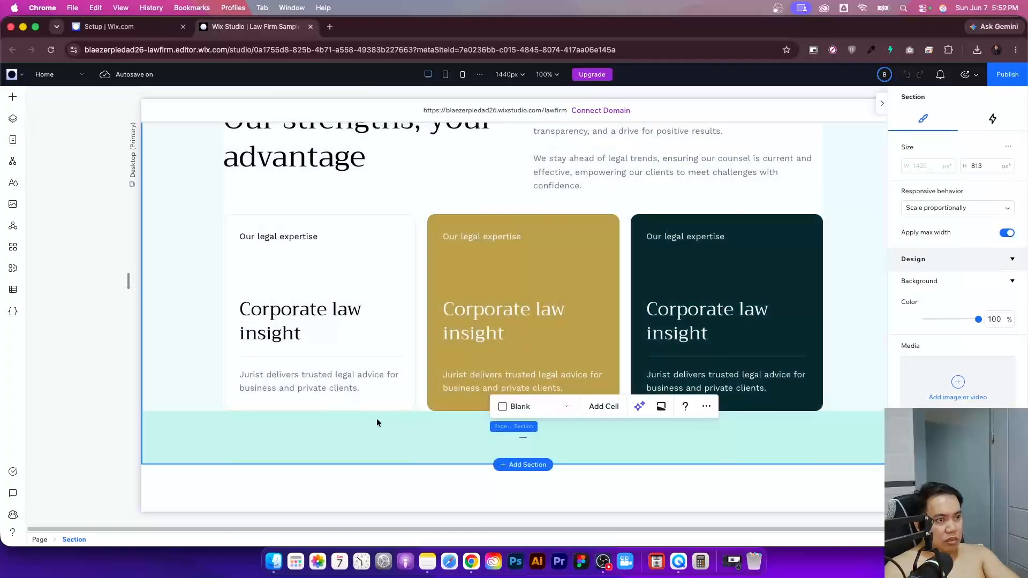
scroll(343, 420, "up", 5)
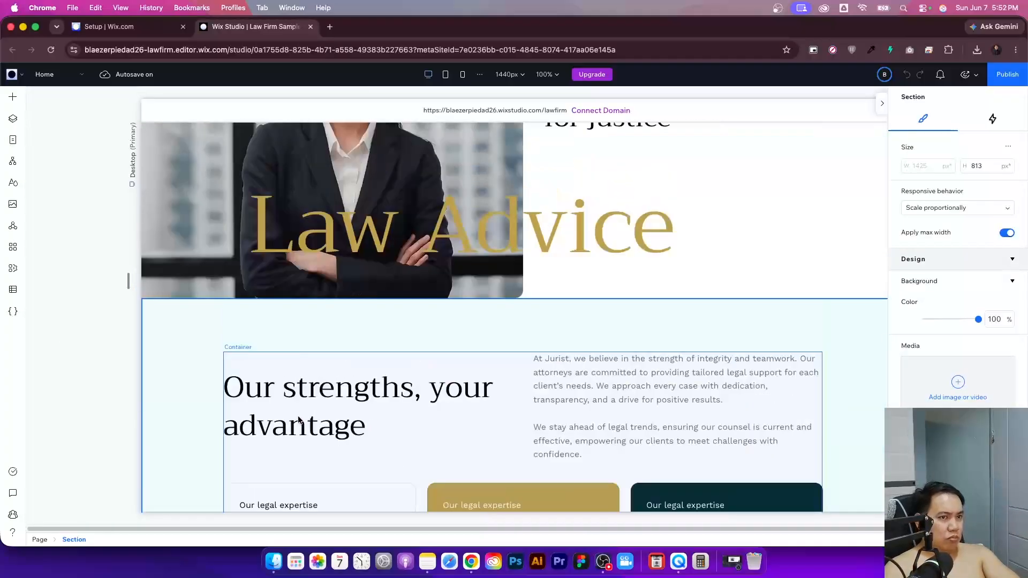
left_click(909, 319)
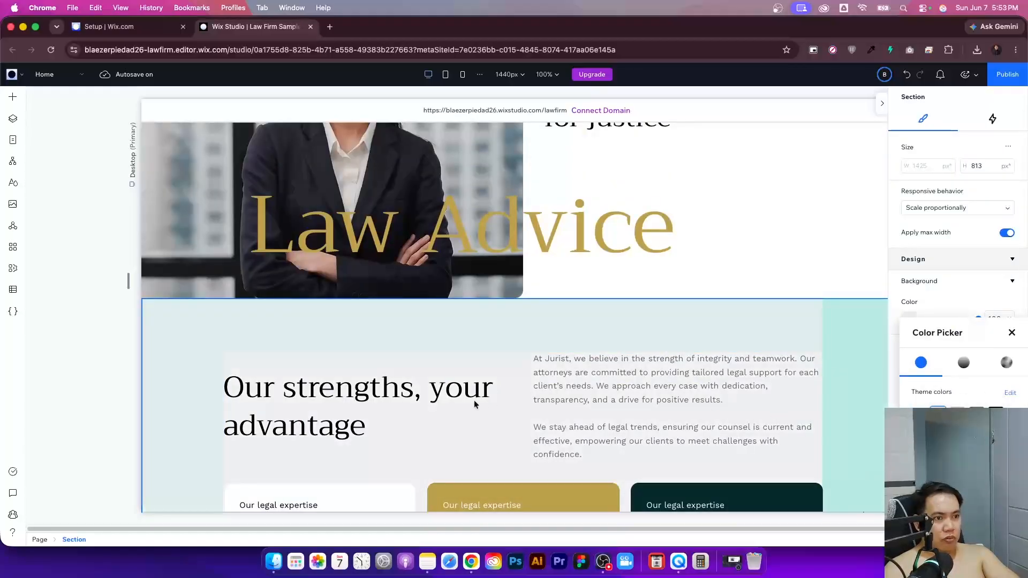
left_click(592, 282)
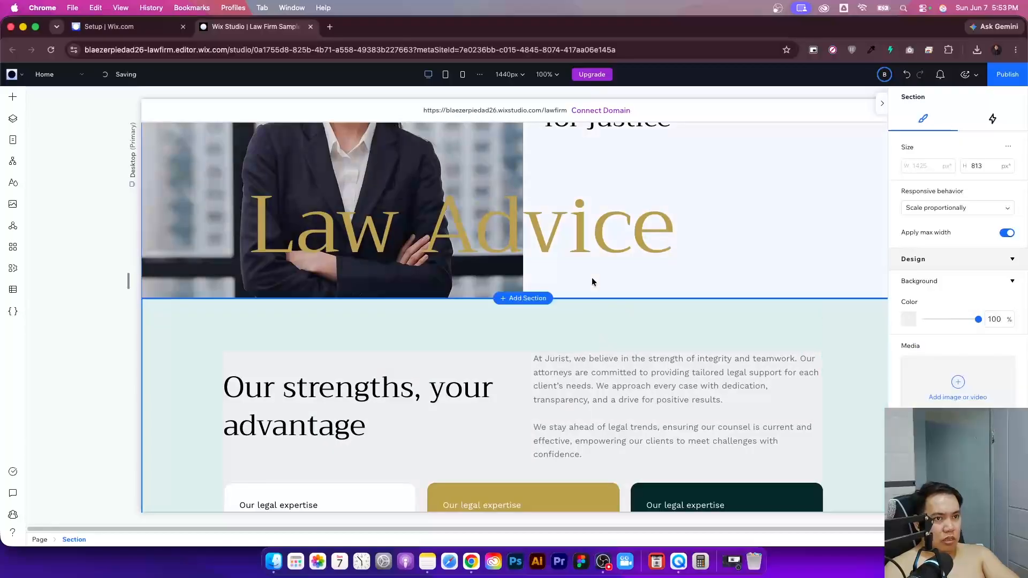
- Set the background color of the hero section with the "Law Advice" title to the same light gray
left_click(13, 119)
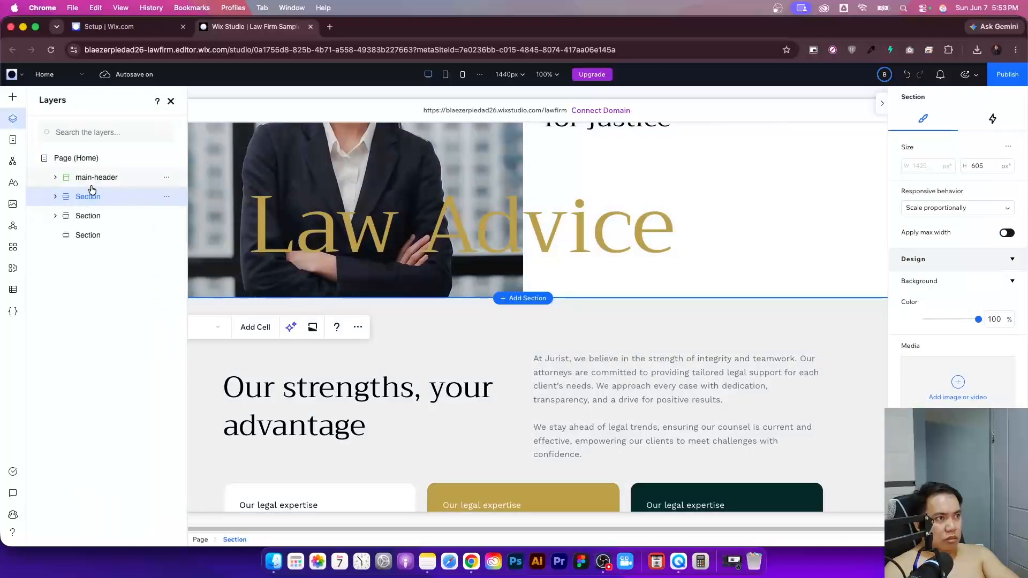
left_click(88, 197)
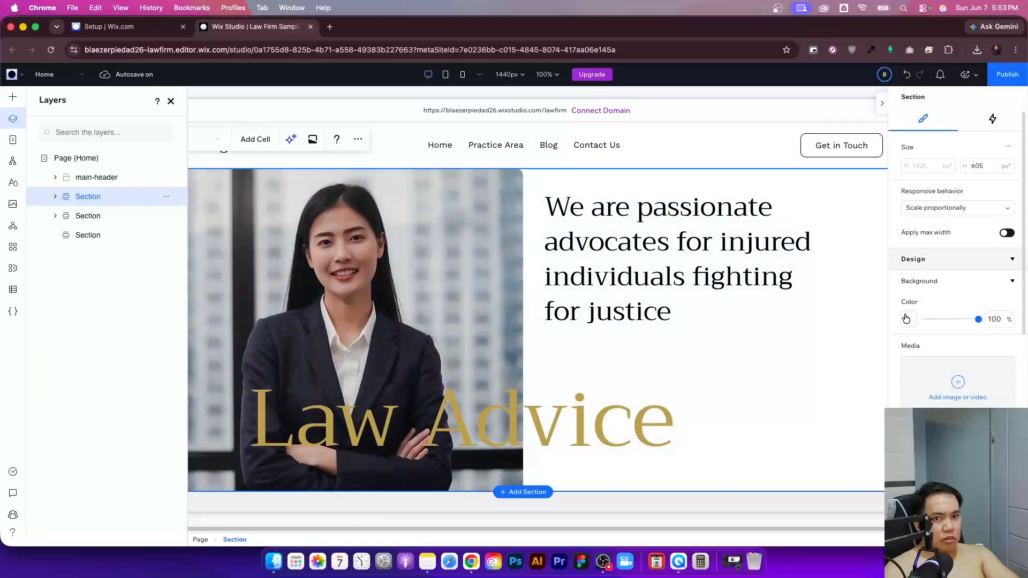
left_click(909, 319)
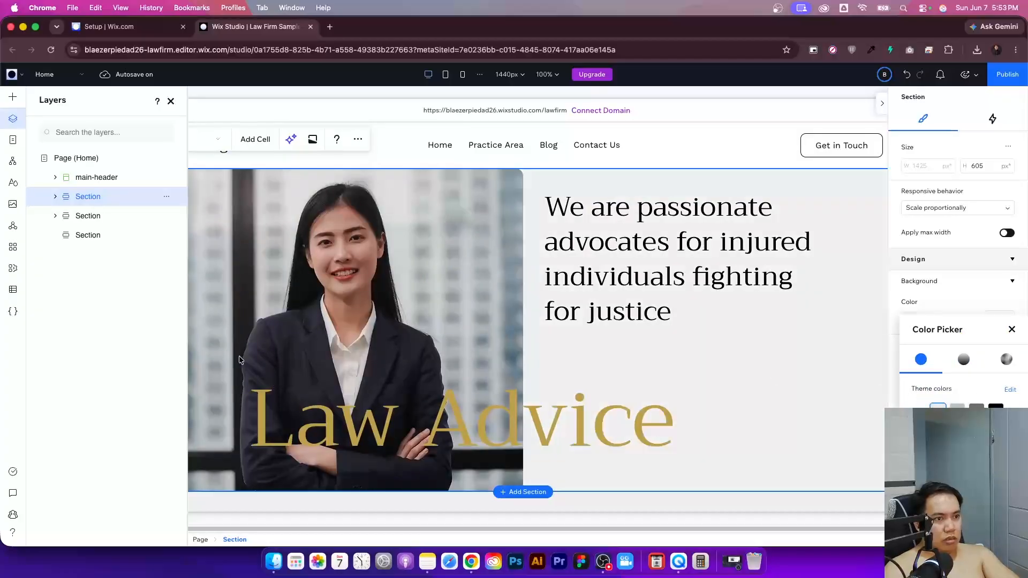
left_click(191, 121)
left_click(170, 102)
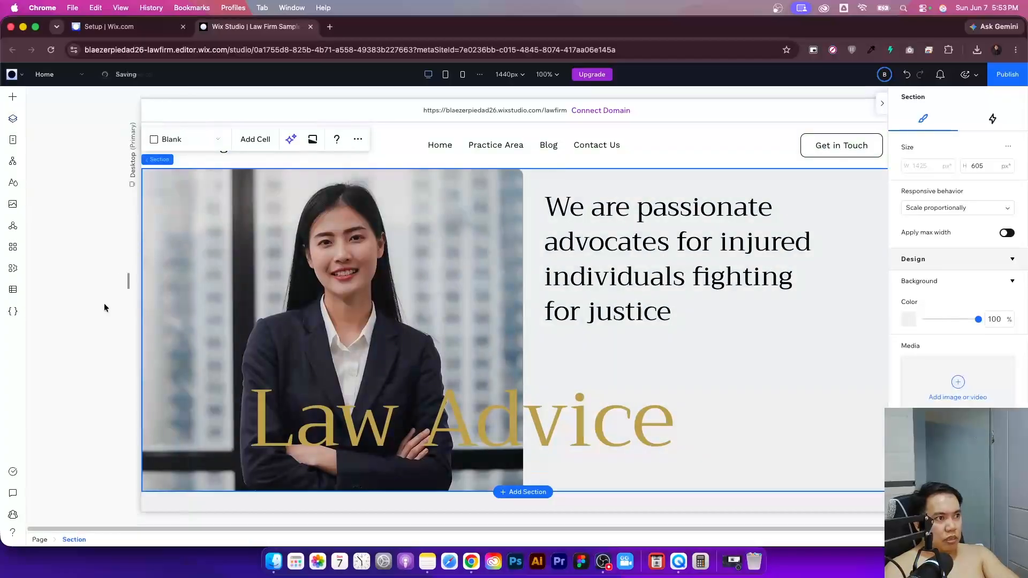
- Set the padding of the empty section below the strengths section to 153 px horizontal and 100 px vertical
left_click(80, 325)
scroll(323, 323, "down", 9)
scroll(407, 257, "down", 4)
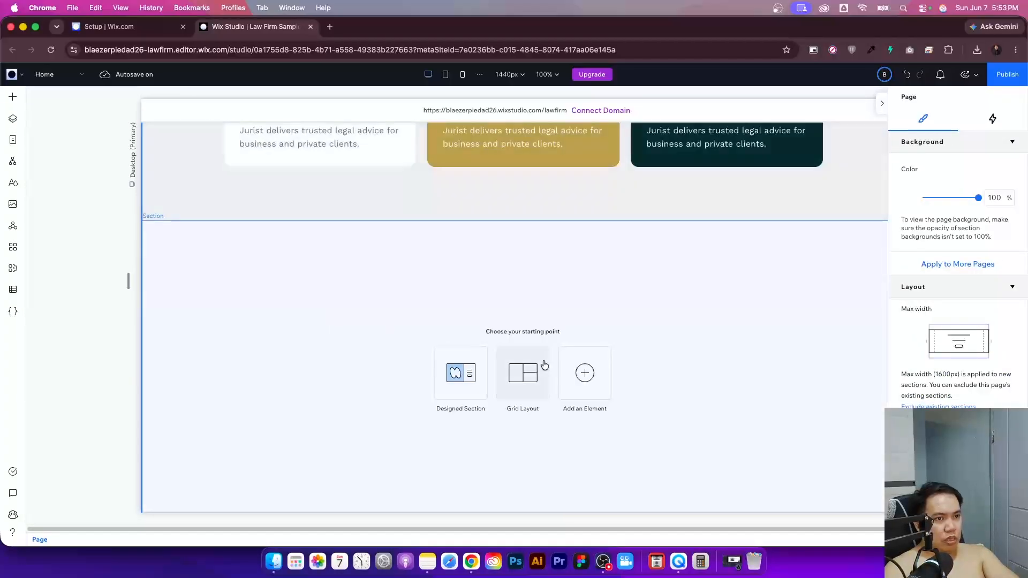
scroll(515, 219, "down", 1)
left_click(515, 220)
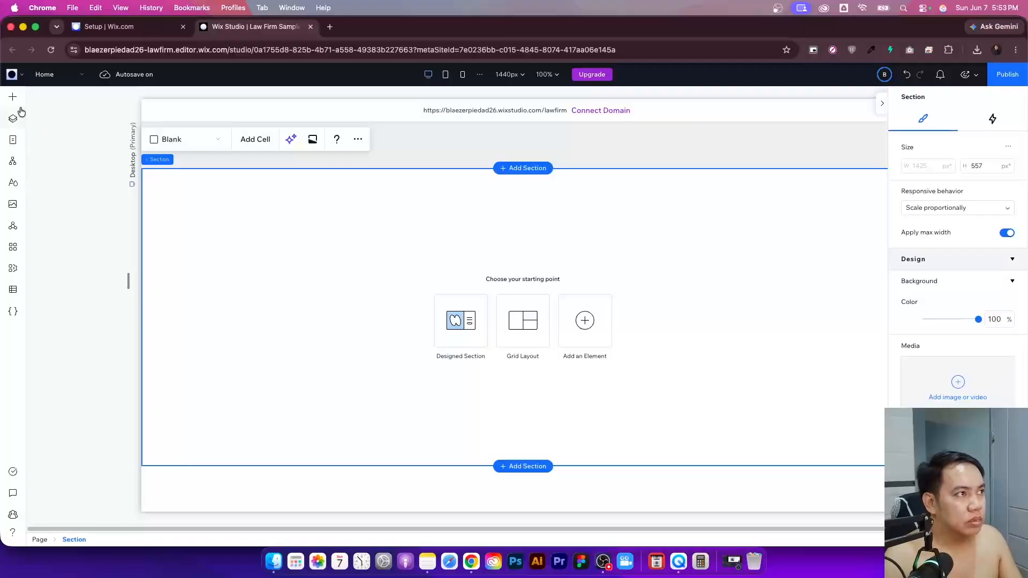
scroll(964, 361, "down", 3)
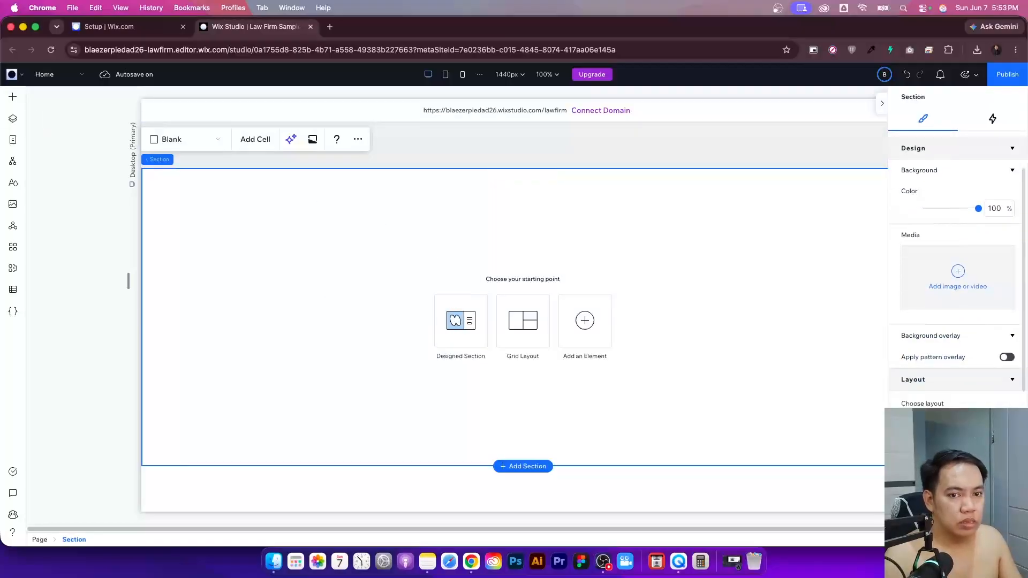
scroll(959, 375, "down", 5)
type("153")
key("Tab")
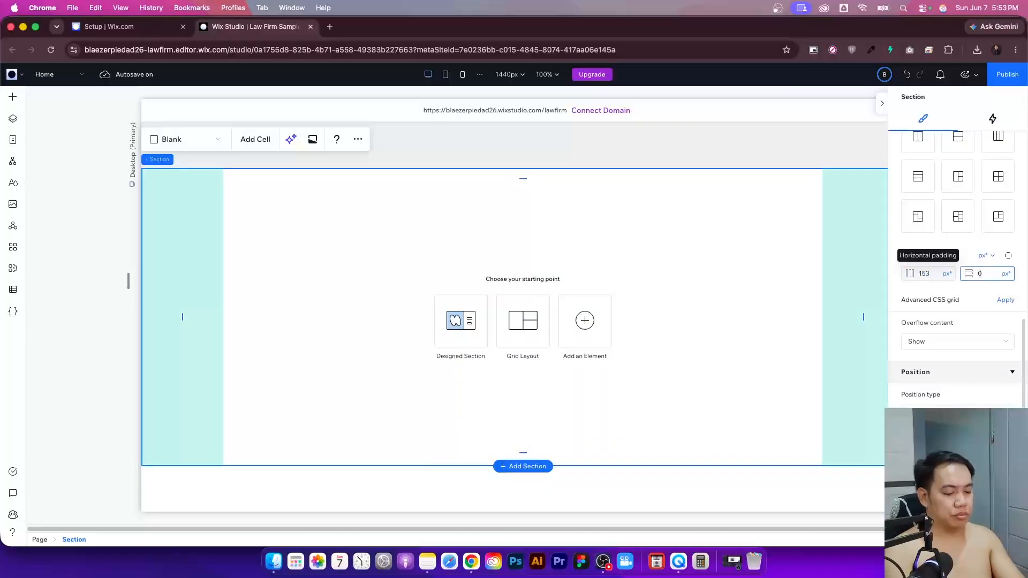
type("100")
key("Return")
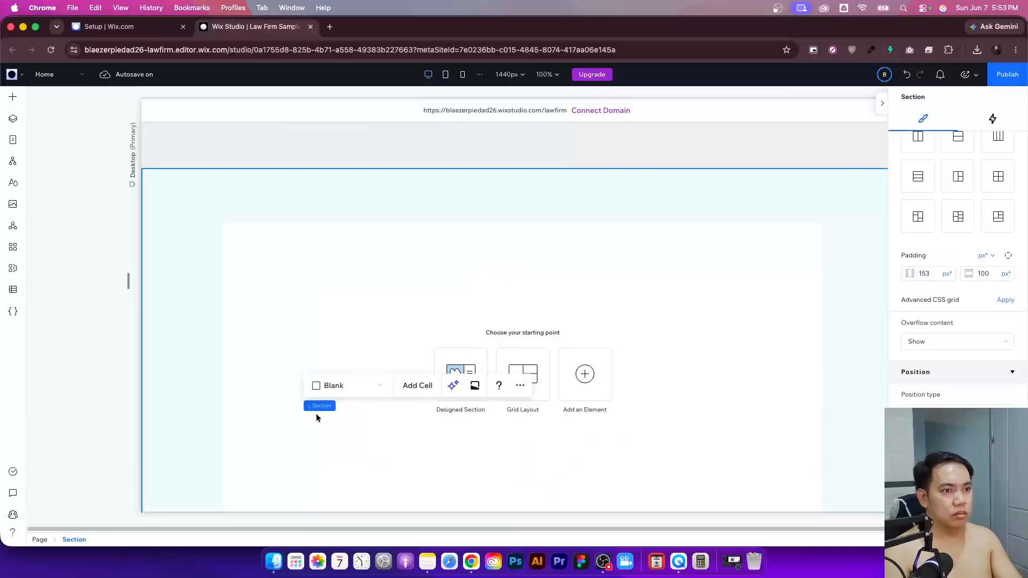
- Add a container that fills the padded area of the empty section and set its background opacity to 0%
left_click(13, 97)
left_click_drag(206, 224, 547, 353)
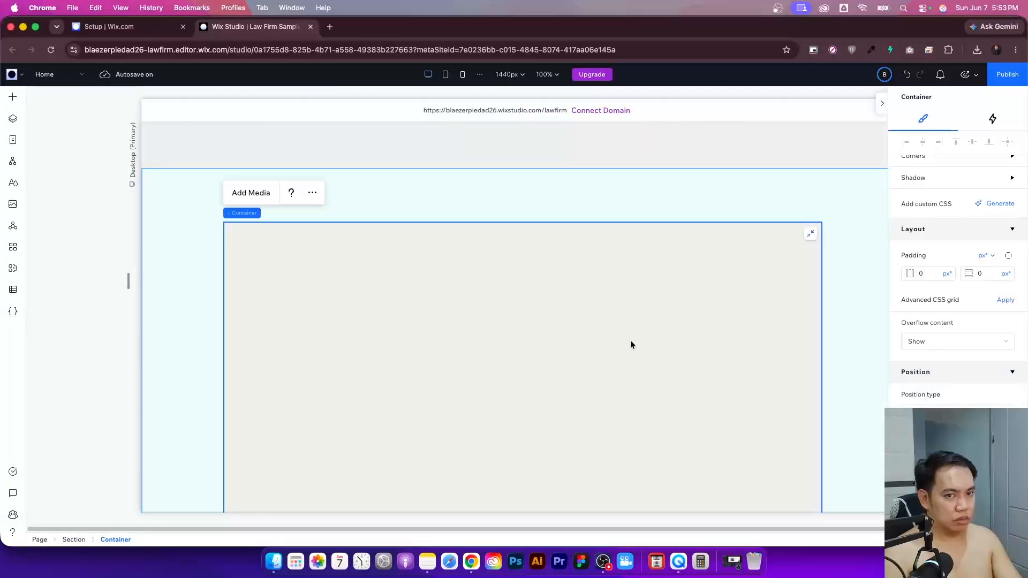
scroll(1010, 323, "down", 2)
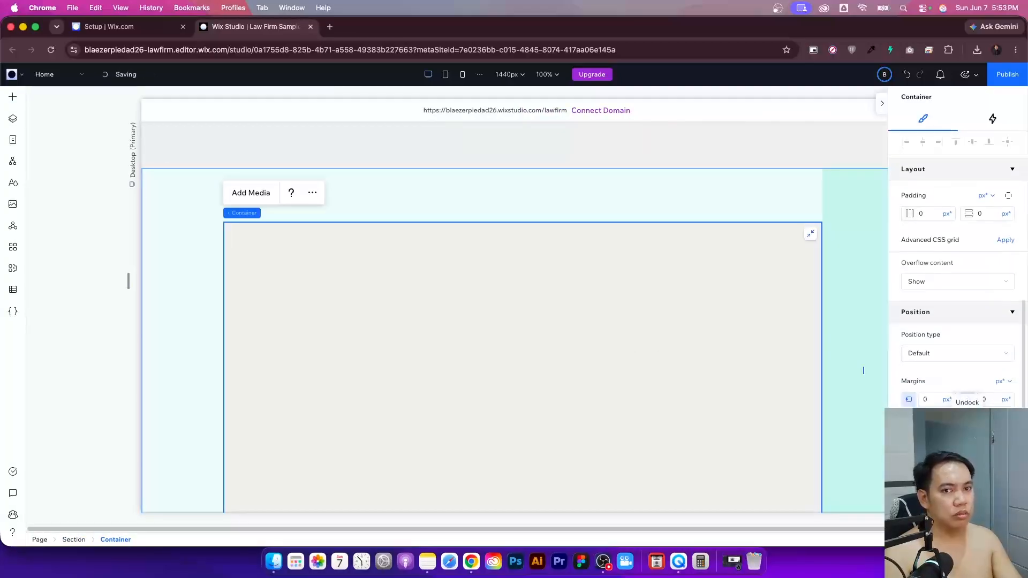
scroll(990, 375, "up", 2)
left_click(1002, 369)
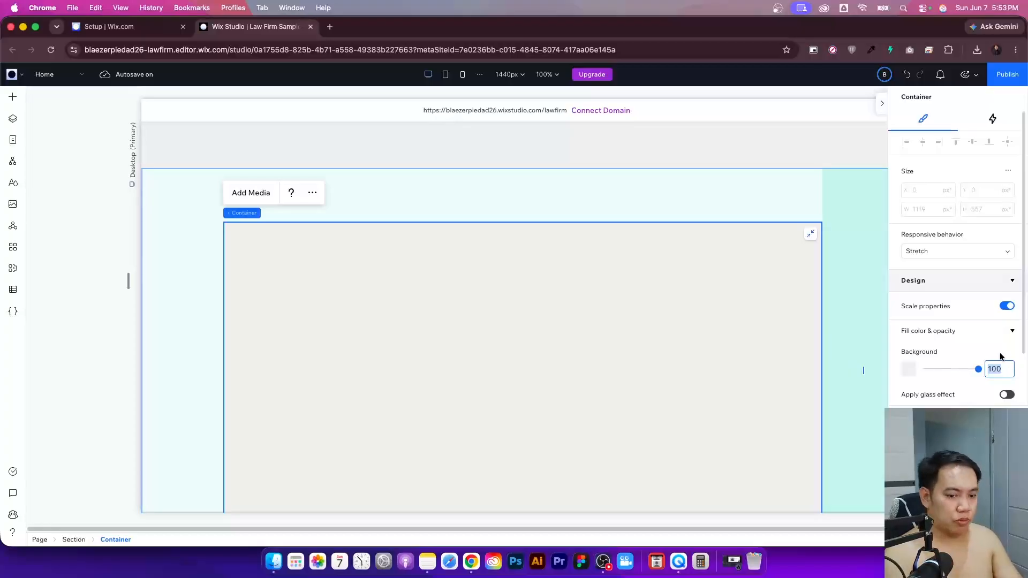
type("0")
key("Return")
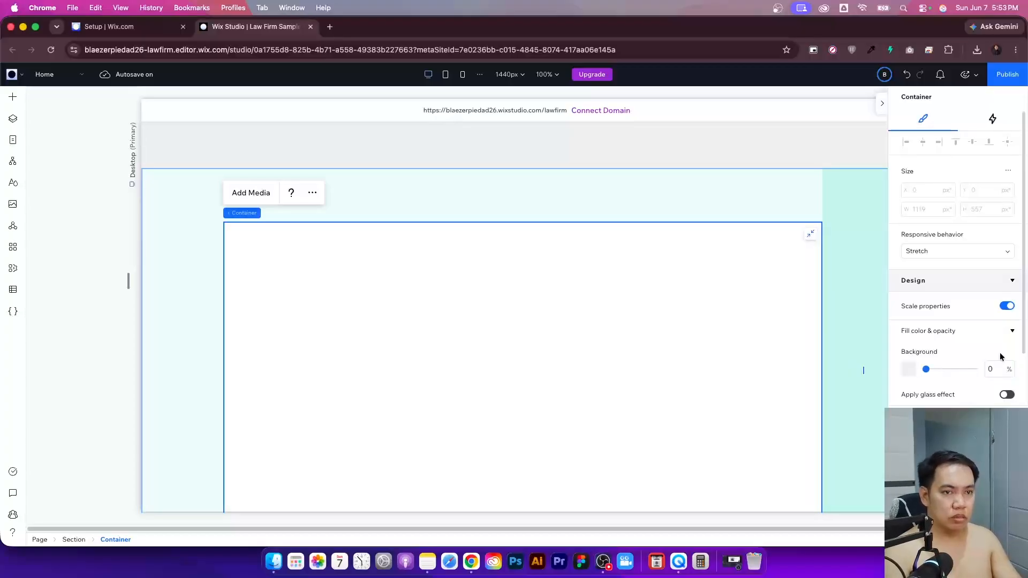
- Change the transparent container's layout to a 2x1 grid
scroll(426, 321, "down", 1)
scroll(958, 321, "down", 3)
scroll(1002, 364, "down", 2)
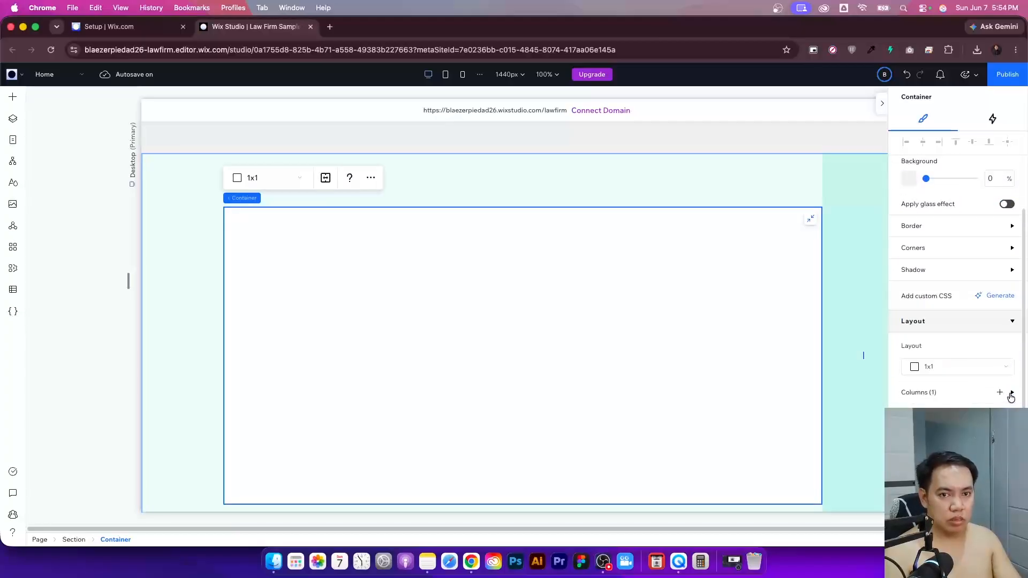
left_click(941, 367)
left_click(937, 387)
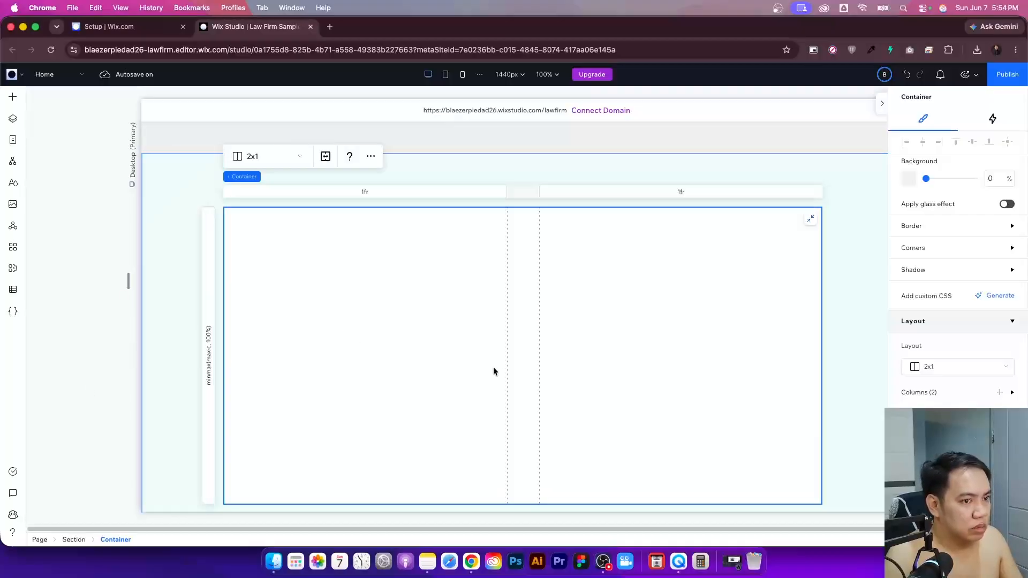
- Add an image aligned to the top left of the container's first column and enlarge it to about 530 × 371 px
scroll(493, 367, "down", 4)
scroll(491, 363, "up", 4)
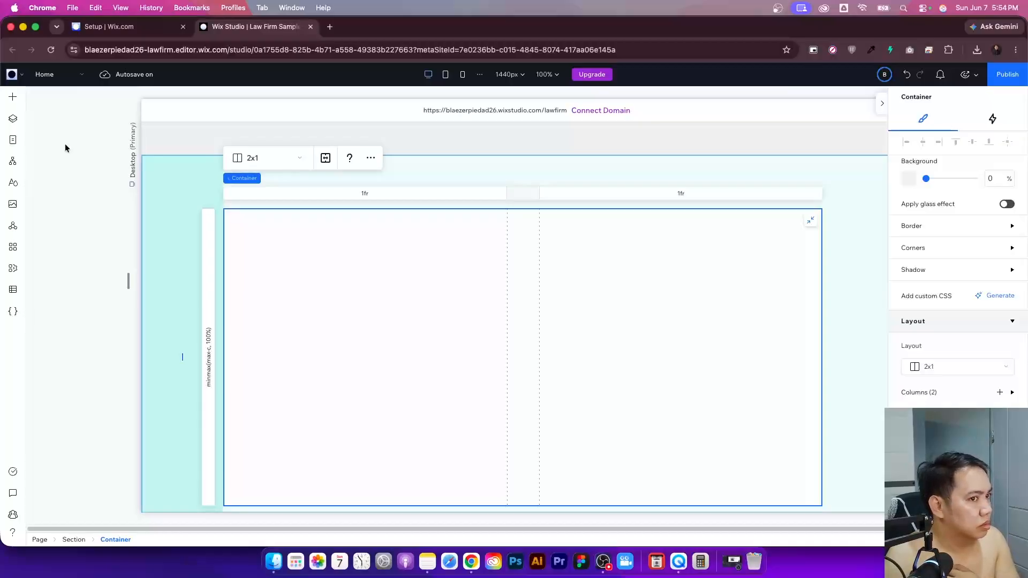
left_click(13, 98)
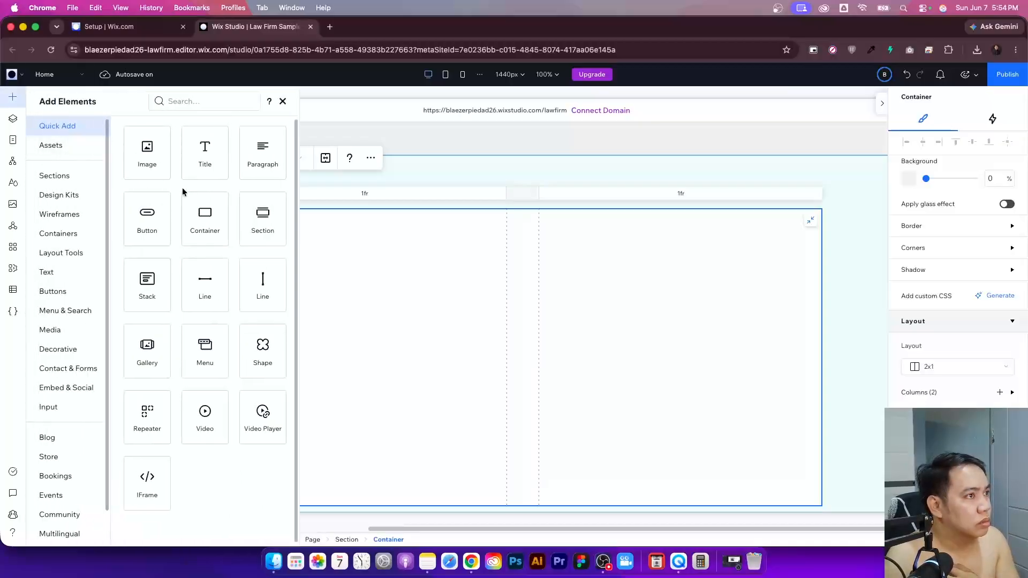
left_click_drag(147, 152, 392, 317)
left_click(906, 142)
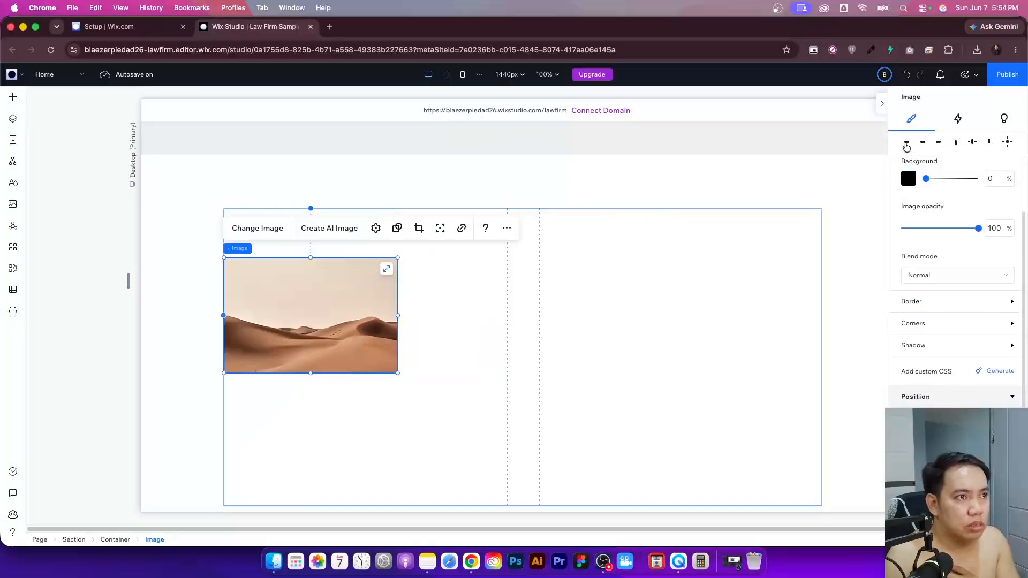
left_click(924, 141)
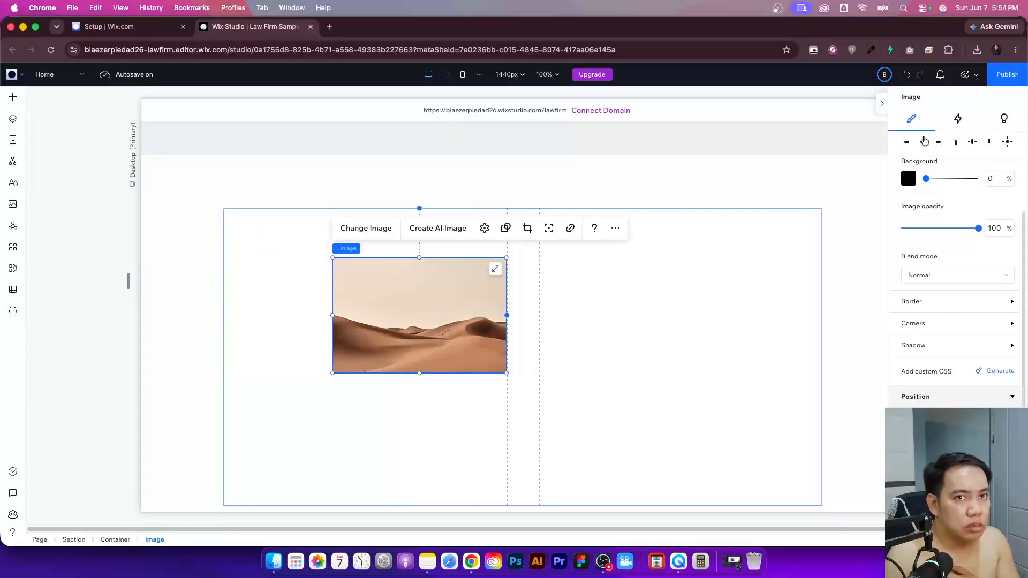
left_click(906, 143)
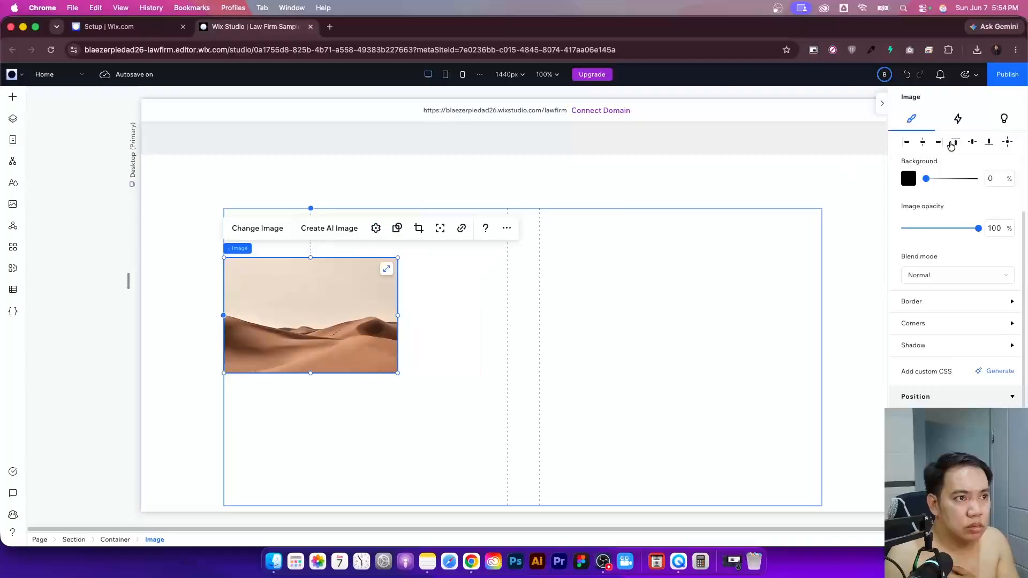
left_click(956, 142)
left_click_drag(397, 267, 506, 278)
left_click_drag(365, 325, 359, 407)
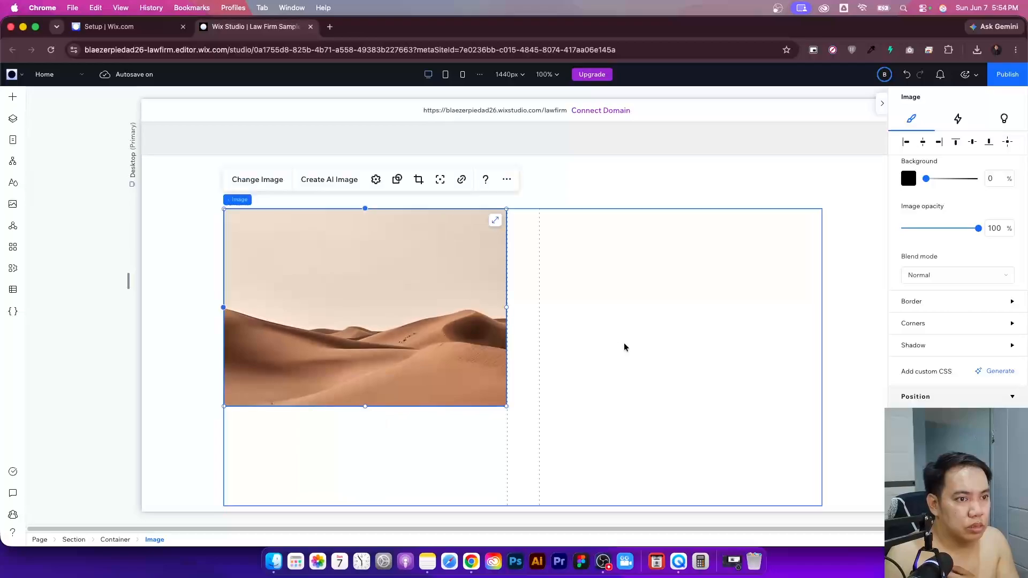
- Examine the image's size, design and position settings and compare its section with the card section above
scroll(930, 321, "down", 4)
scroll(931, 347, "up", 5)
scroll(965, 390, "down", 3)
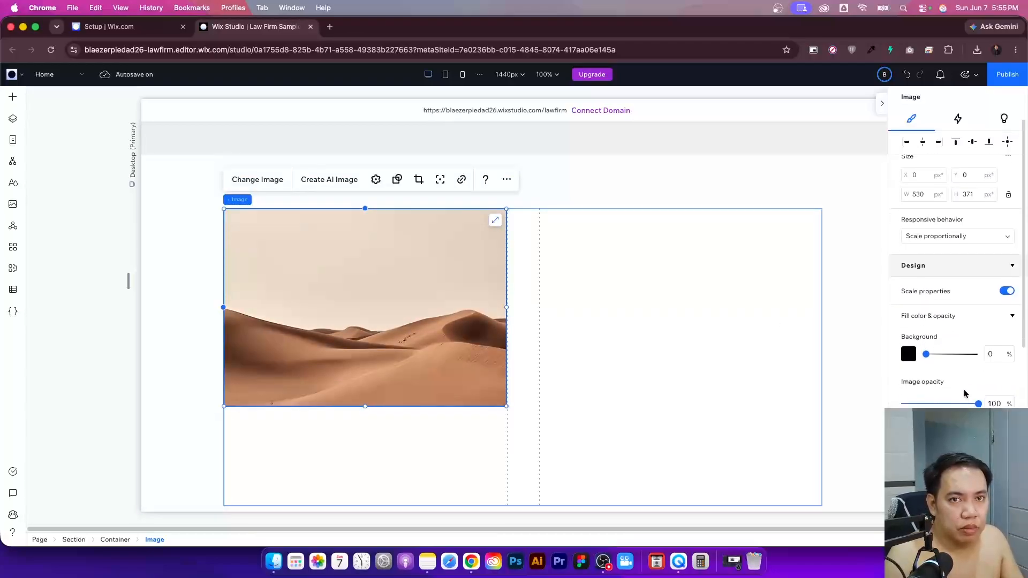
scroll(957, 278, "down", 2)
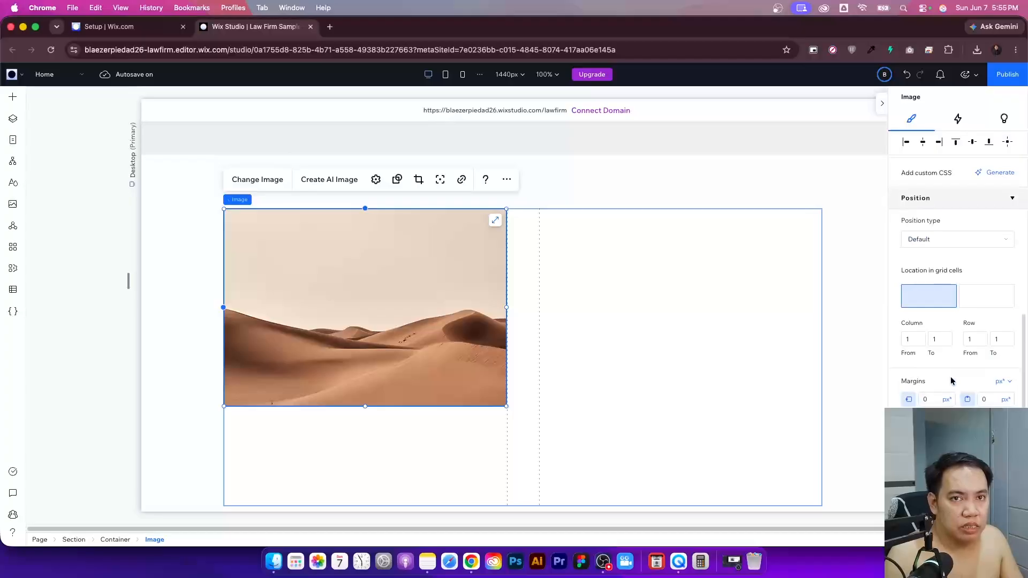
scroll(950, 384, "up", 3)
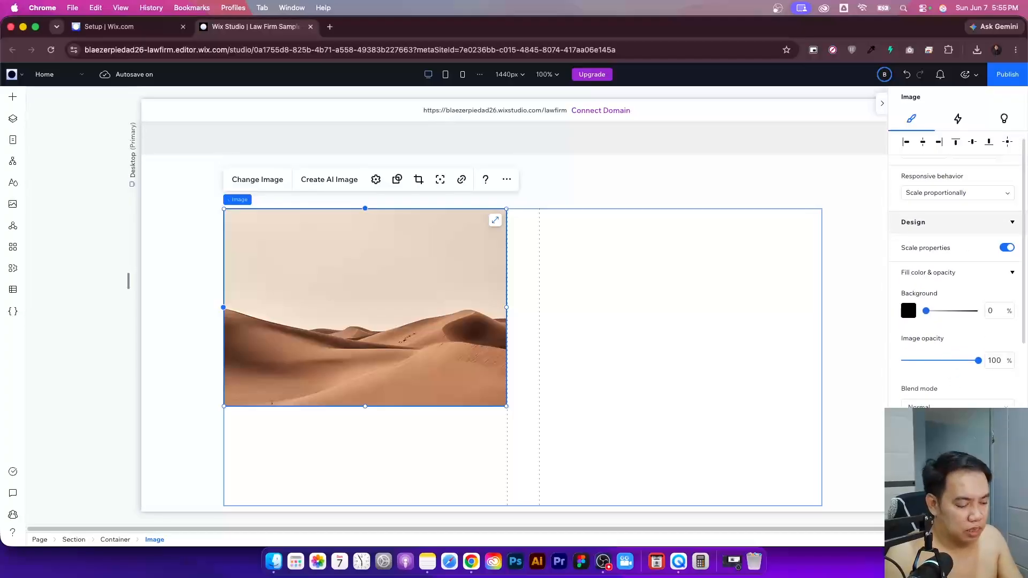
scroll(957, 279, "down", 1)
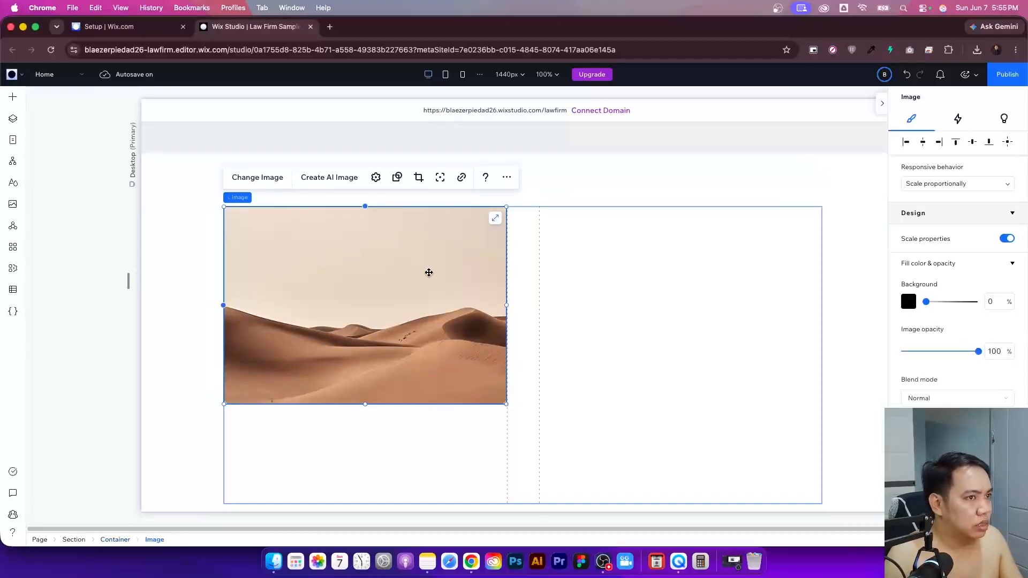
scroll(431, 279, "down", 3)
scroll(552, 279, "up", 5)
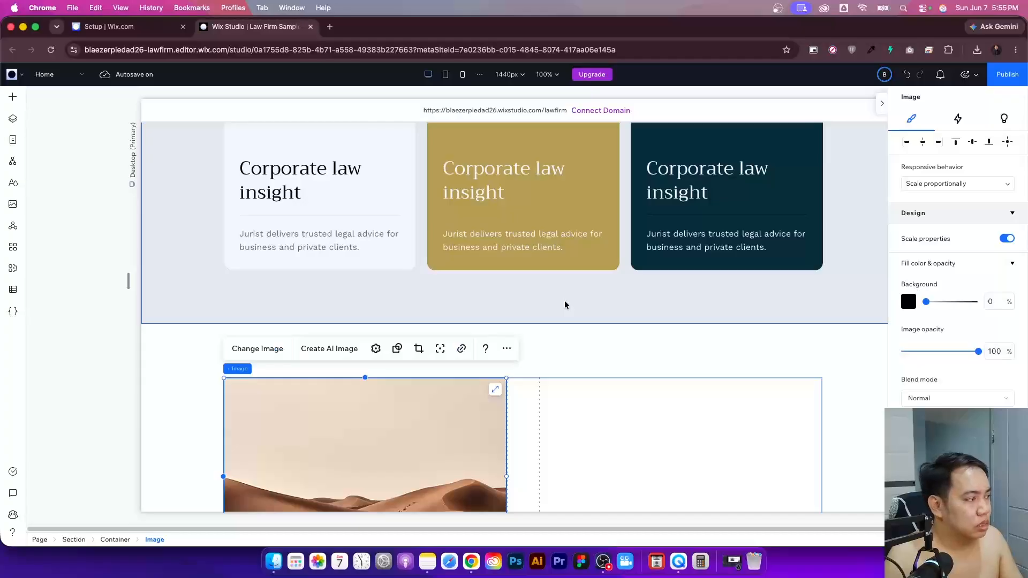
scroll(634, 284, "up", 3)
scroll(627, 300, "down", 8)
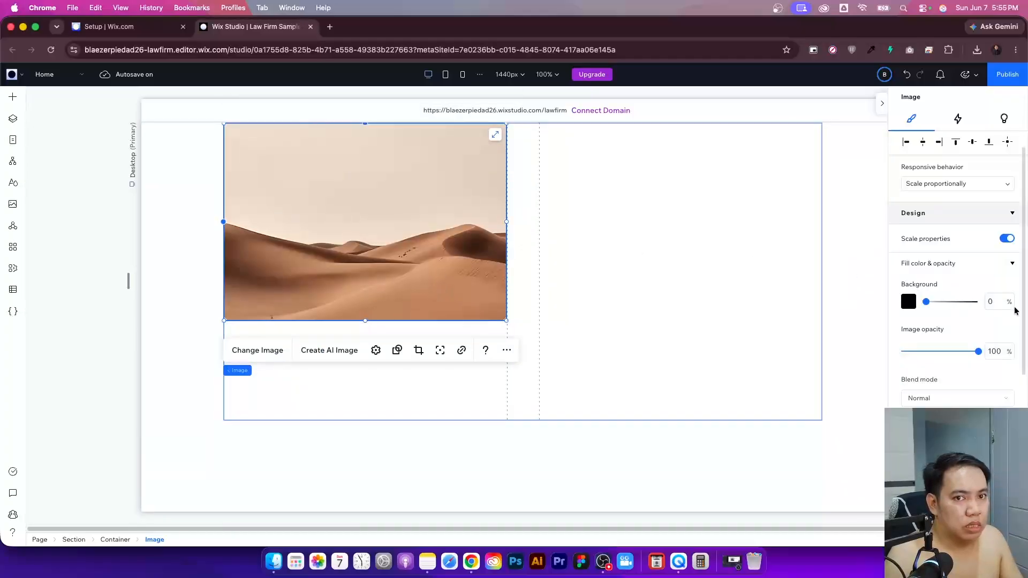
- Replace the desert placeholder with the photo of a woman writing at a desk, found by searching the Wix media for "signing documents"
left_click(257, 351)
left_click(302, 137)
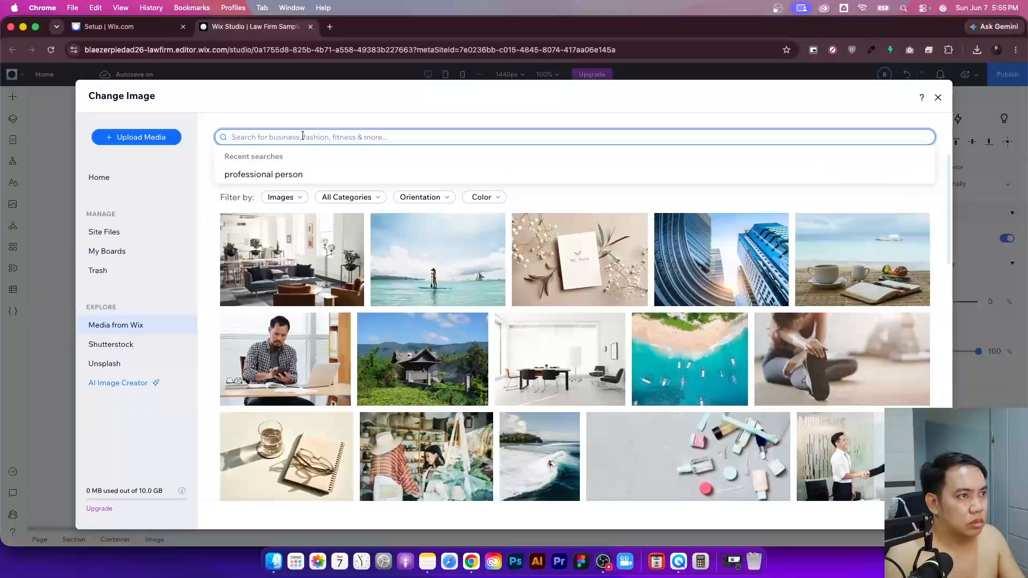
type("signing documenty")
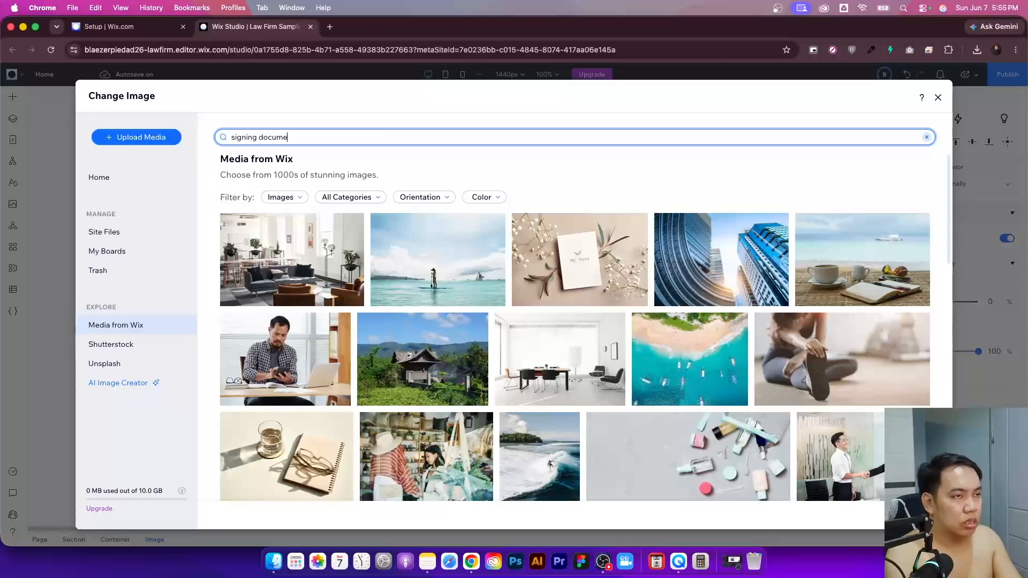
key("Return")
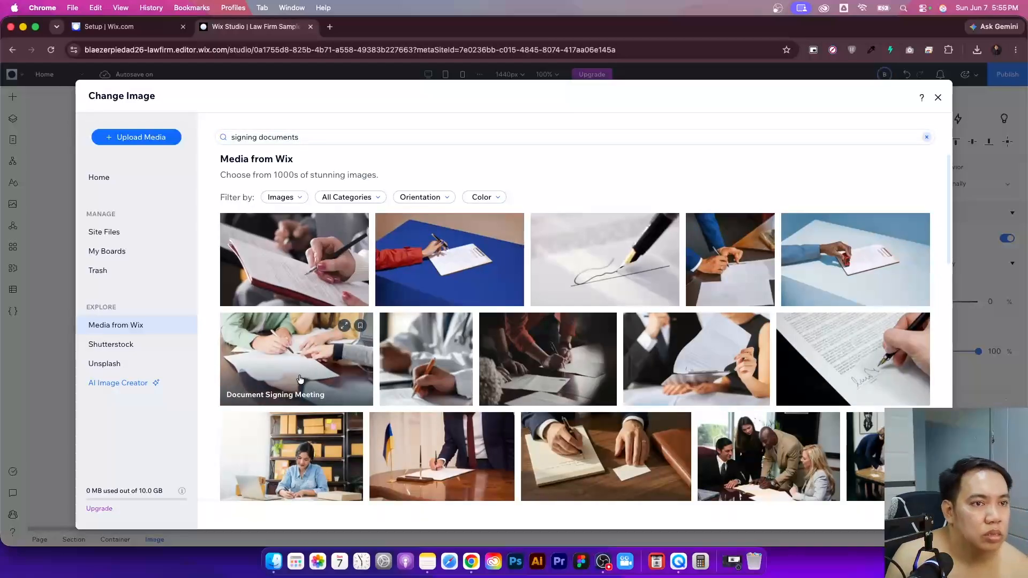
scroll(329, 380, "down", 3)
scroll(332, 379, "down", 2)
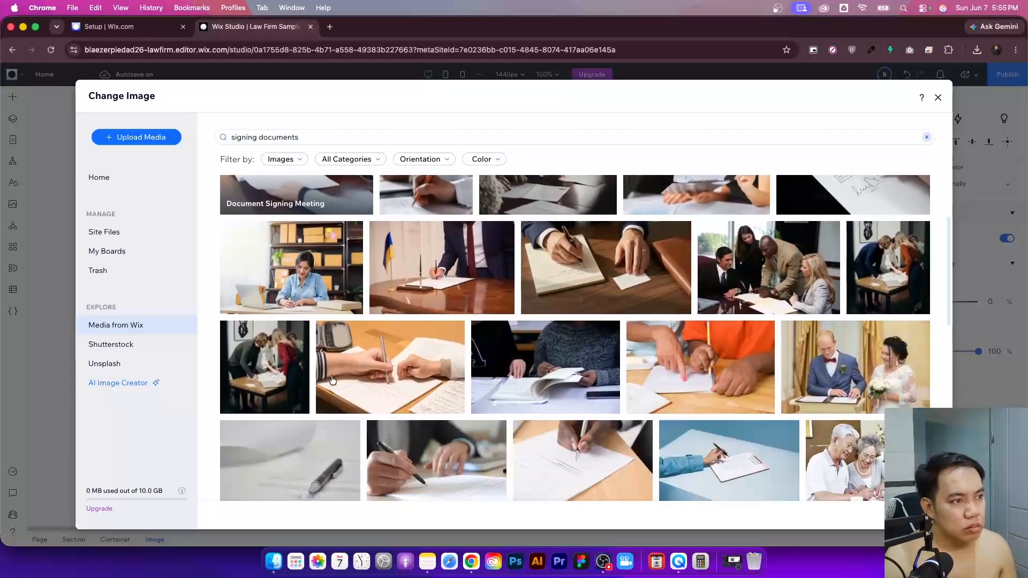
scroll(329, 376, "down", 1)
scroll(330, 376, "down", 4)
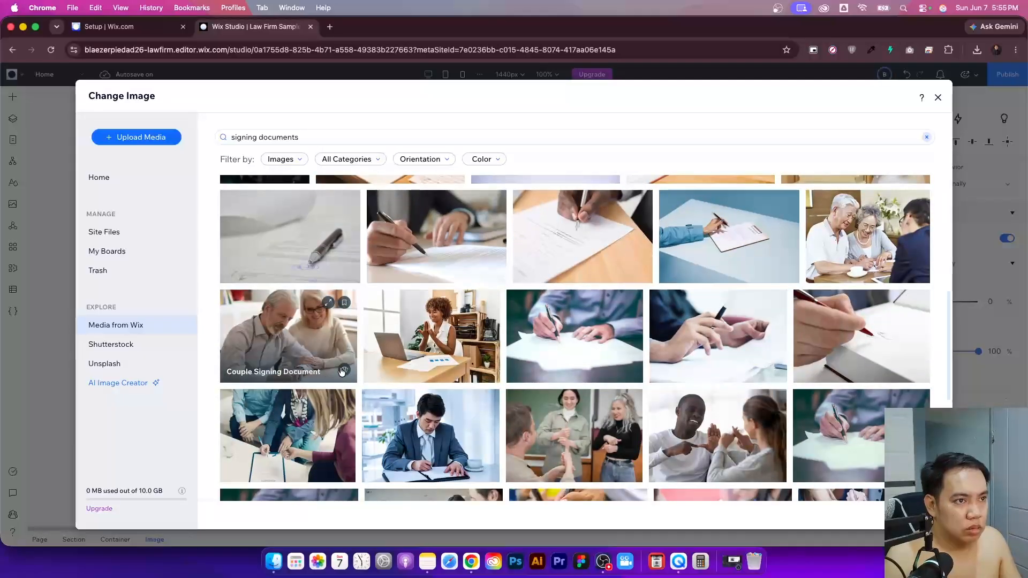
scroll(470, 366, "up", 4)
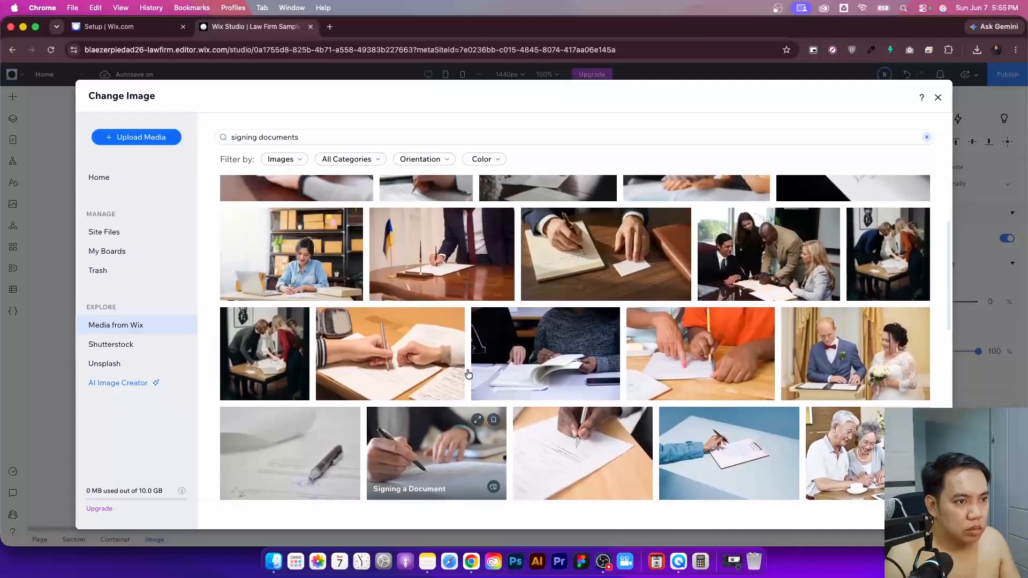
scroll(452, 382, "up", 1)
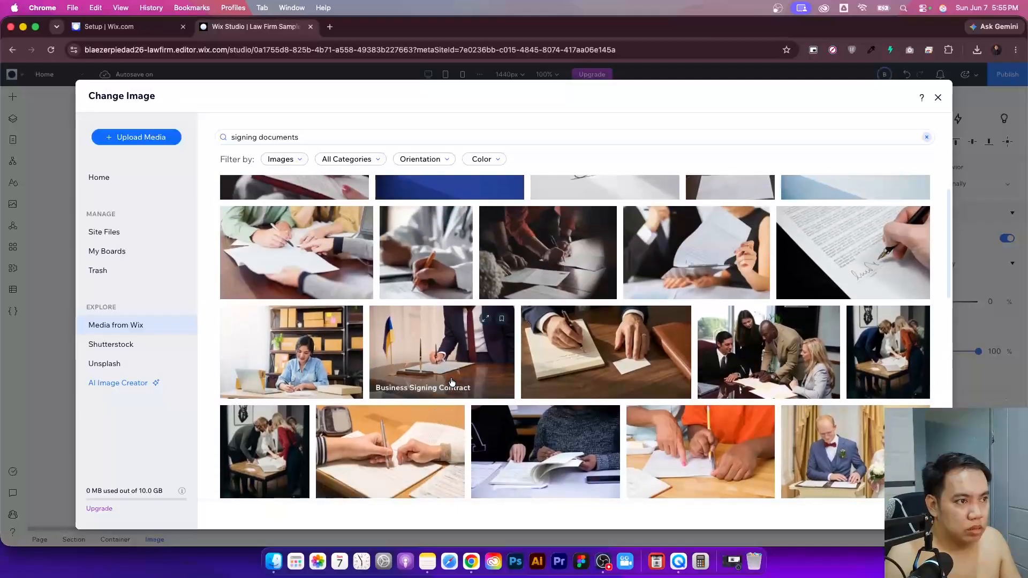
left_click(289, 369)
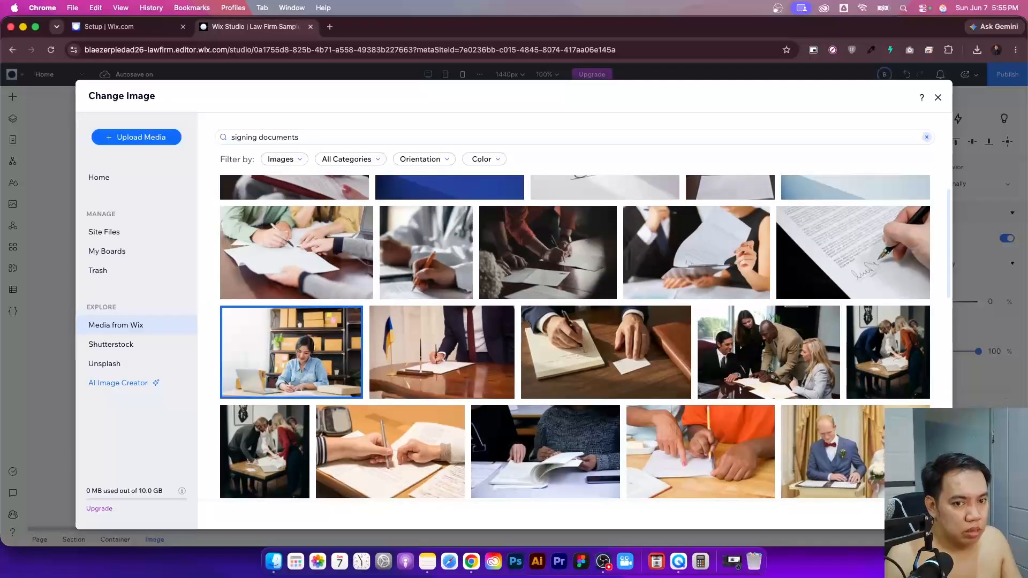
double_click(381, 362)
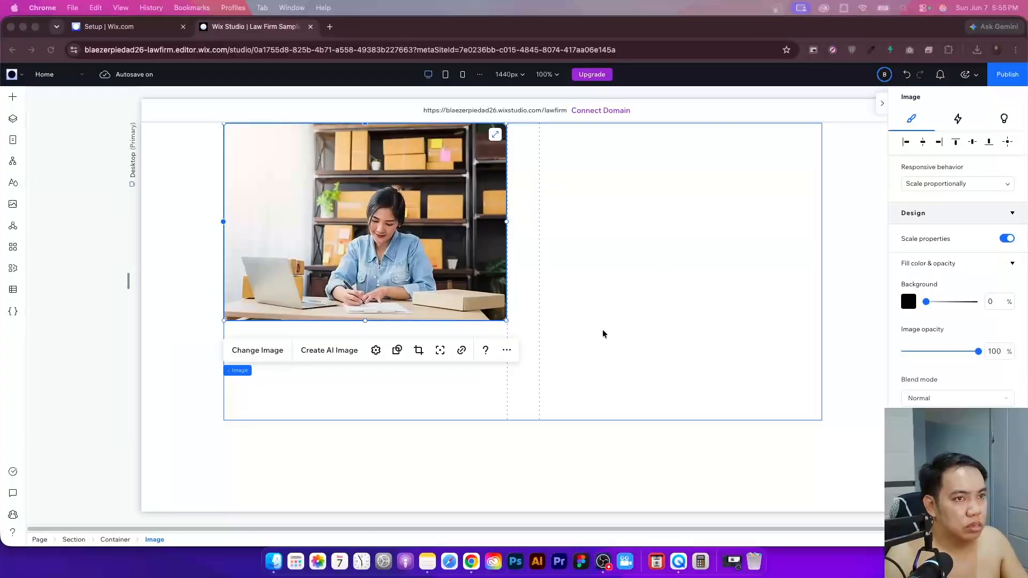
- Add a title to the container's second column, beside the photo, reading "Leading with integrity"
scroll(621, 320, "up", 3)
left_click(21, 102)
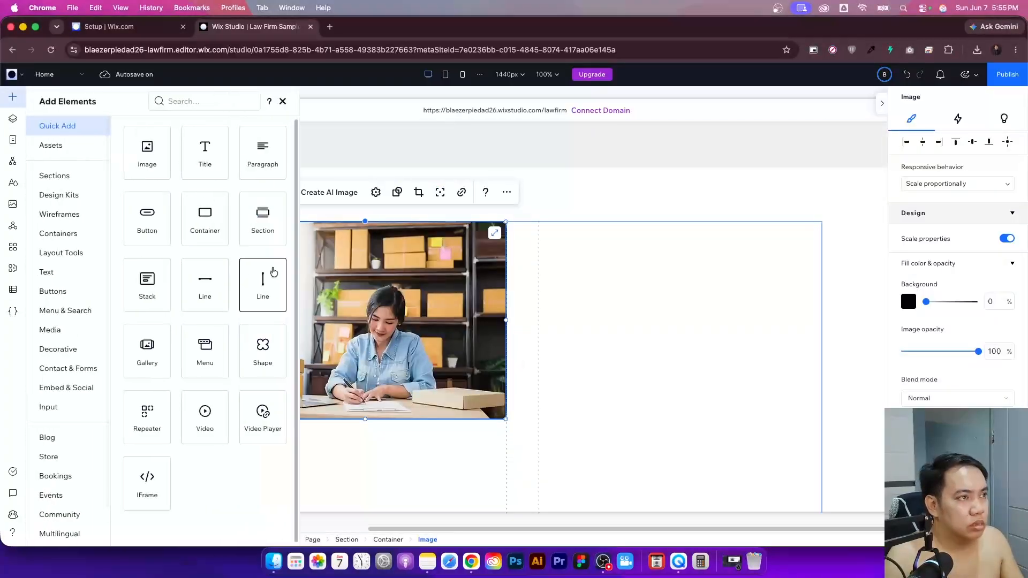
left_click_drag(202, 151, 640, 266)
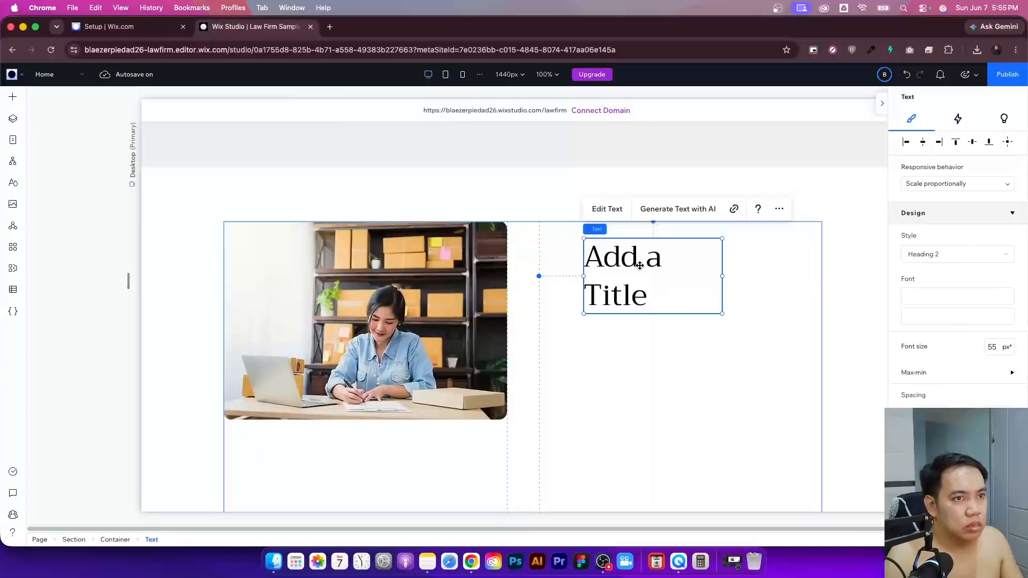
left_click(607, 209)
type("Leading with integrity")
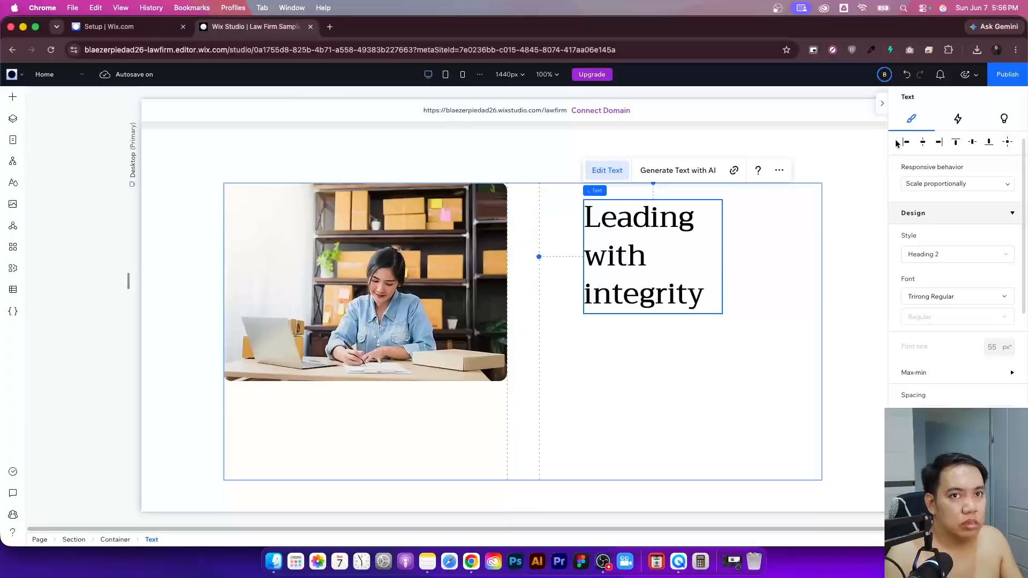
- Align the "Leading with integrity" title to the second column's top left, widen it to the full column and apply the Heading 6 style
key("Escape")
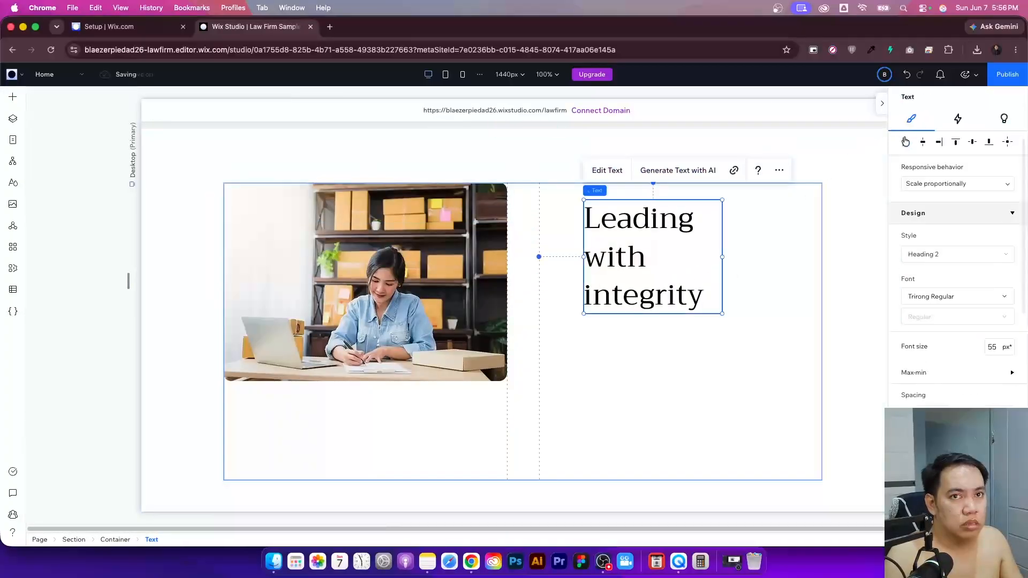
left_click(906, 142)
left_click(956, 142)
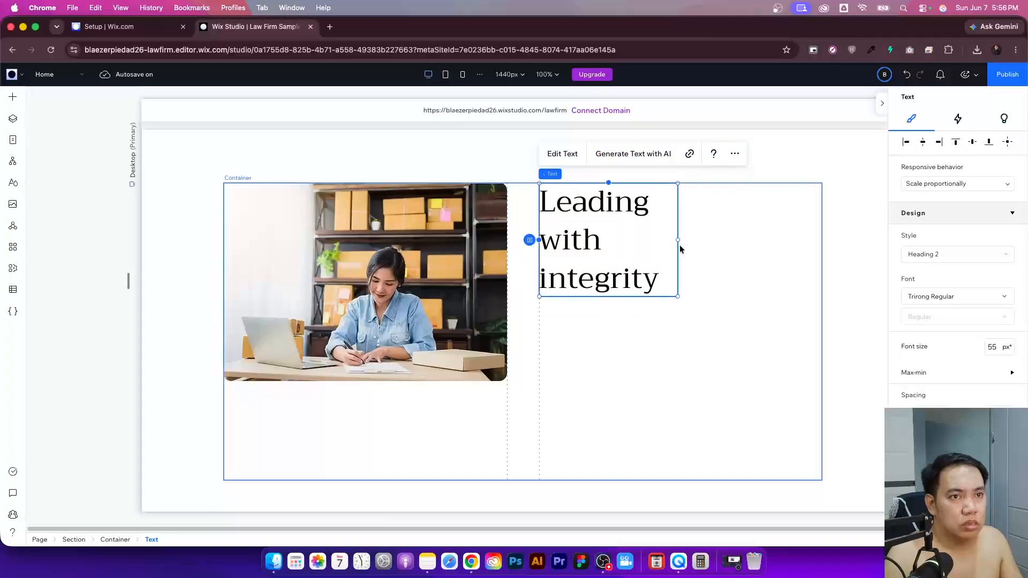
left_click_drag(678, 241, 835, 253)
left_click(956, 254)
scroll(943, 375, "down", 3)
left_click(921, 358)
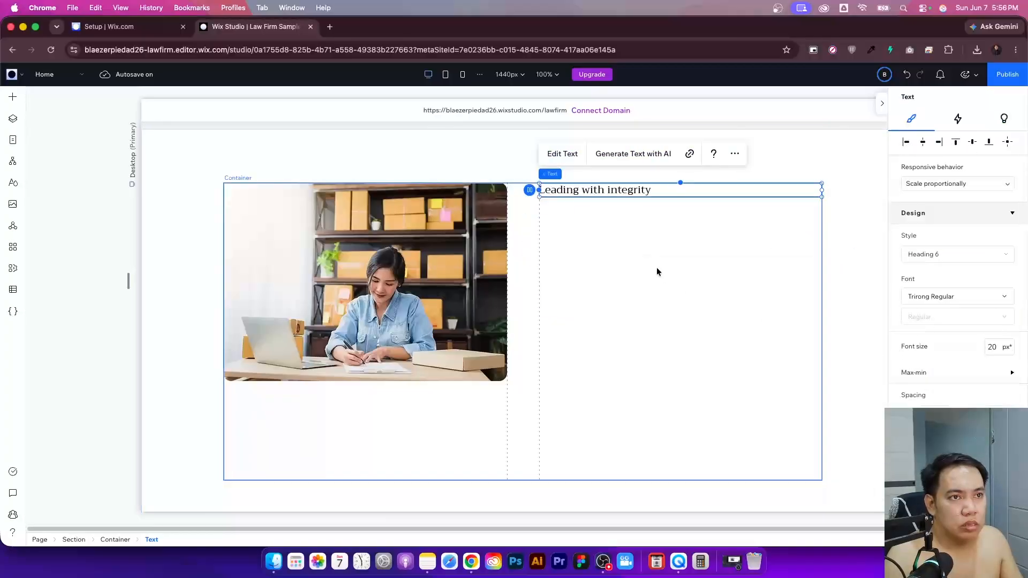
- Duplicate the title just below itself, change the copy to "Advancing justice with expertise" and apply the Heading 2 style
left_click_drag(585, 199, 586, 222)
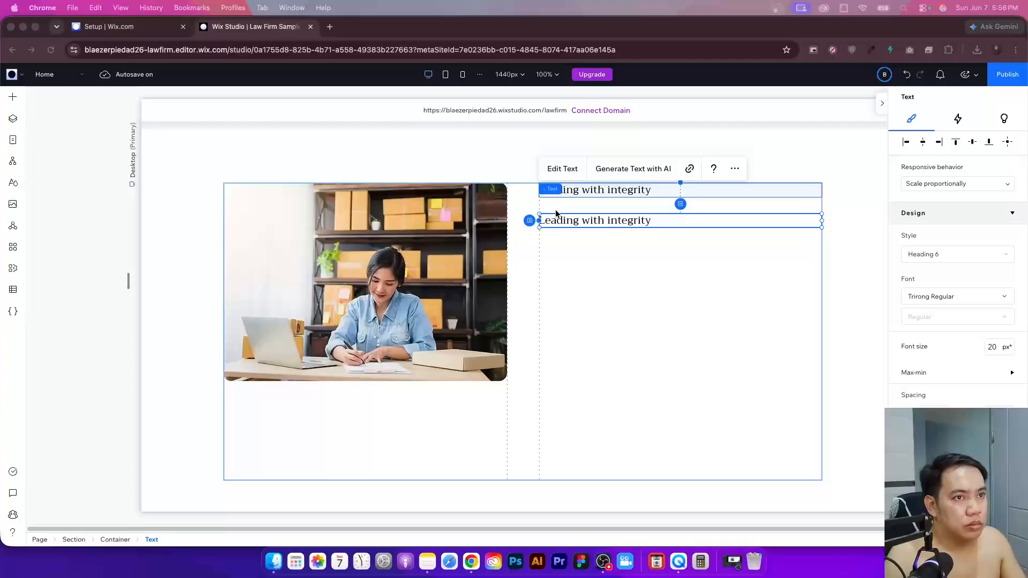
left_click(558, 172)
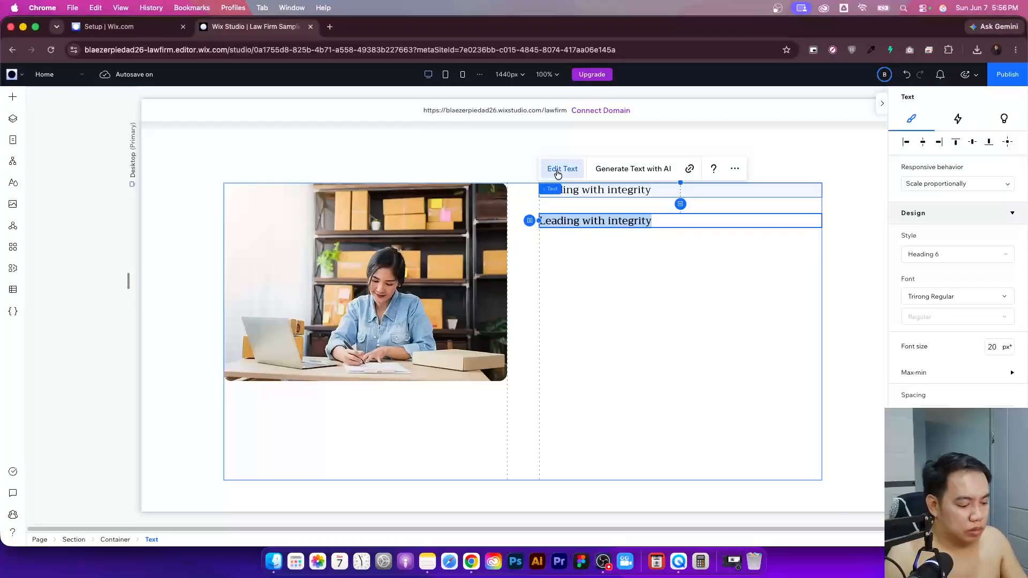
type("Advancing justice with expertise")
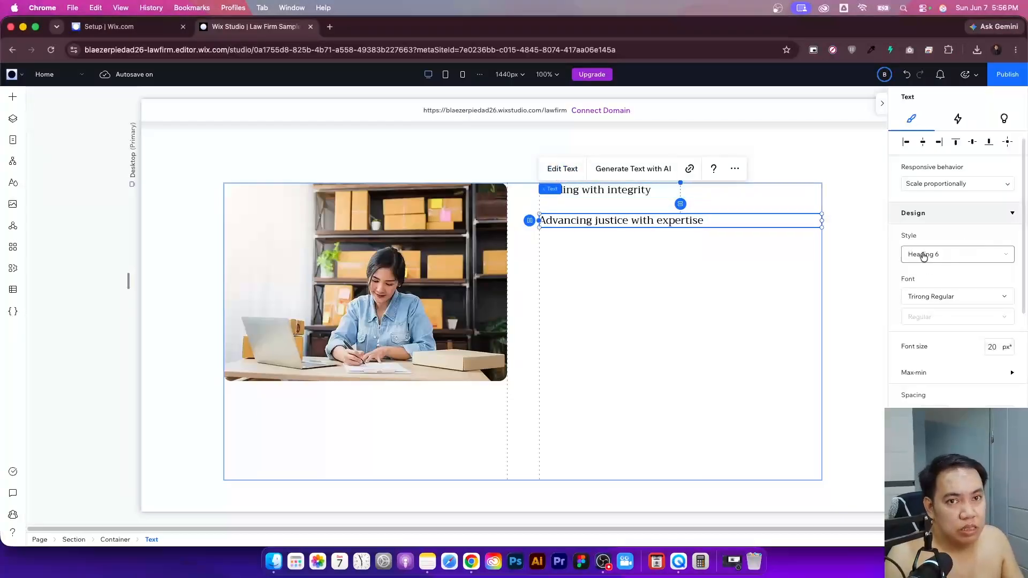
left_click(938, 255)
left_click(923, 311)
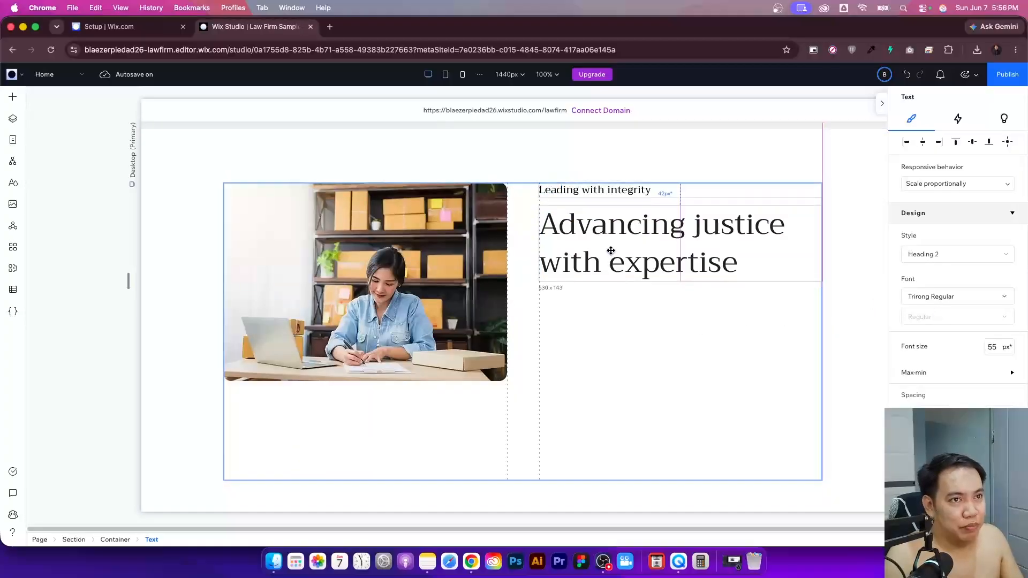
- Add a left-aligned paragraph below the heading and replace its text with the pasted description starting "Jurist is a leading law firm"
left_click(115, 539)
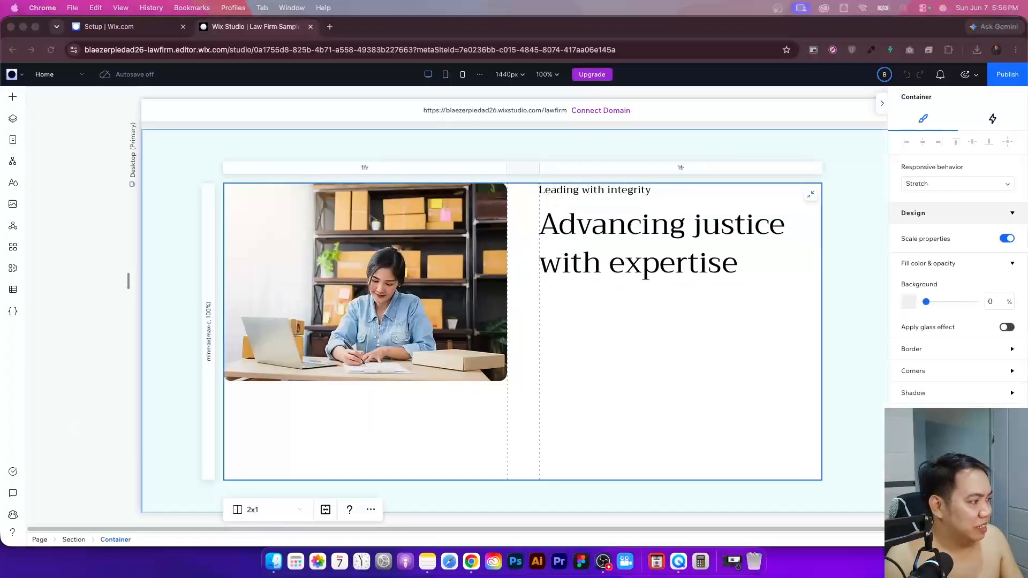
left_click(597, 403)
scroll(597, 403, "up", 3)
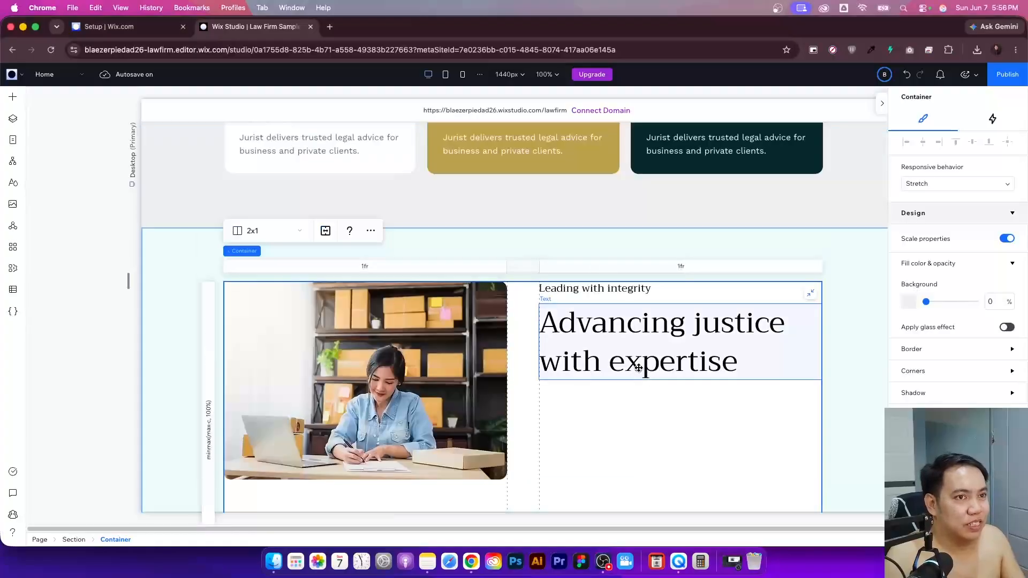
scroll(626, 364, "up", 3)
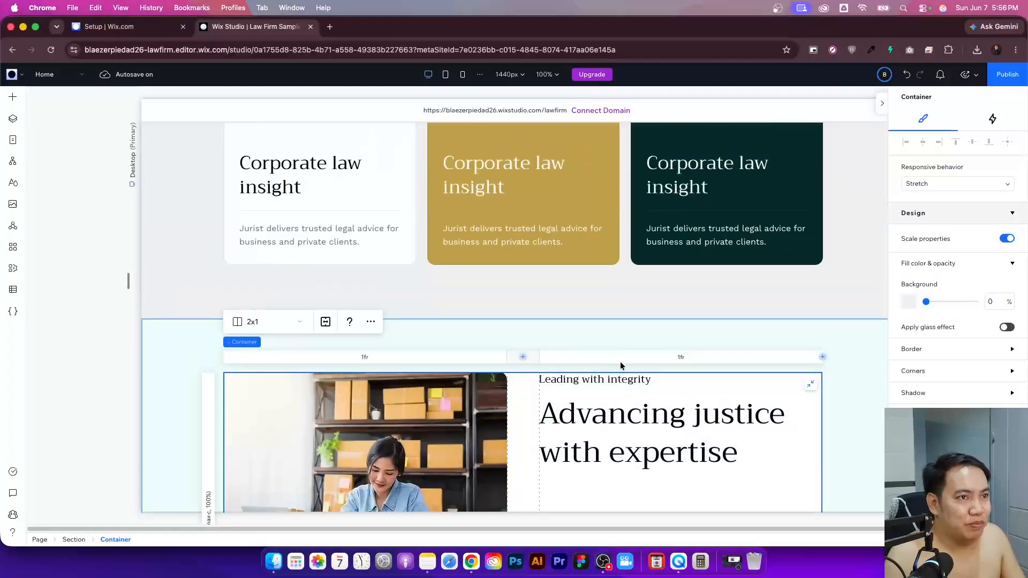
scroll(617, 365, "down", 4)
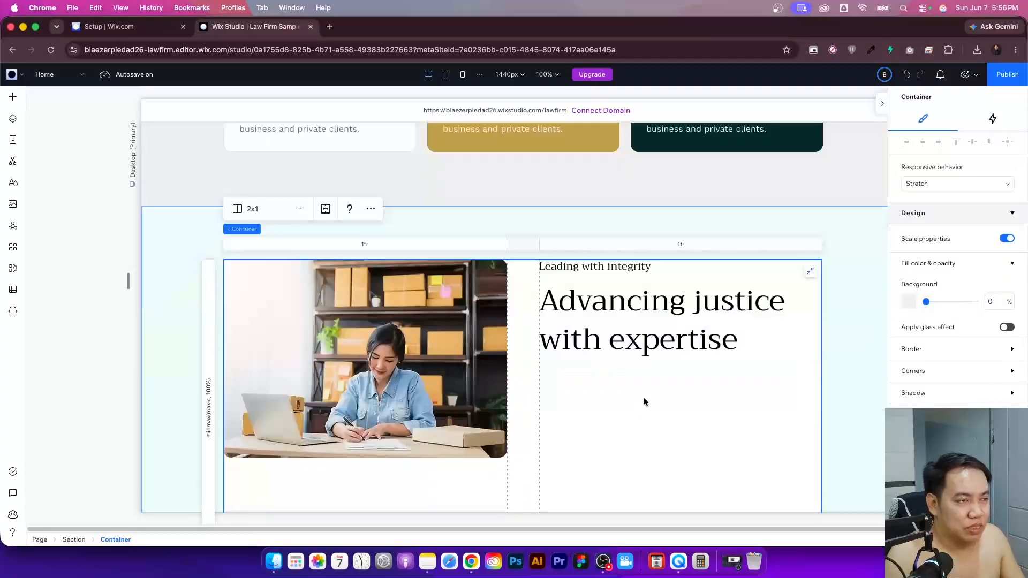
left_click(13, 97)
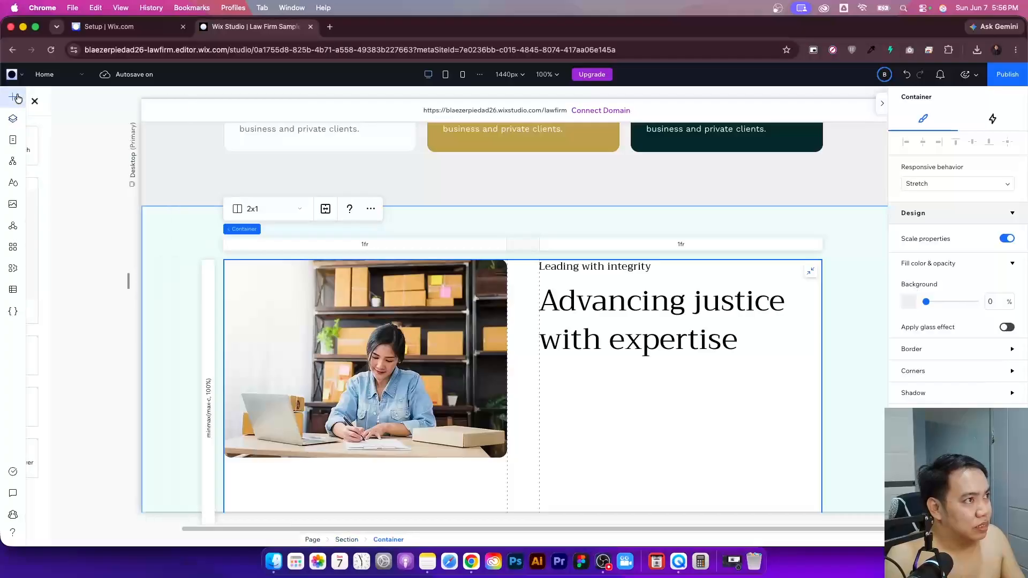
left_click_drag(273, 162, 638, 401)
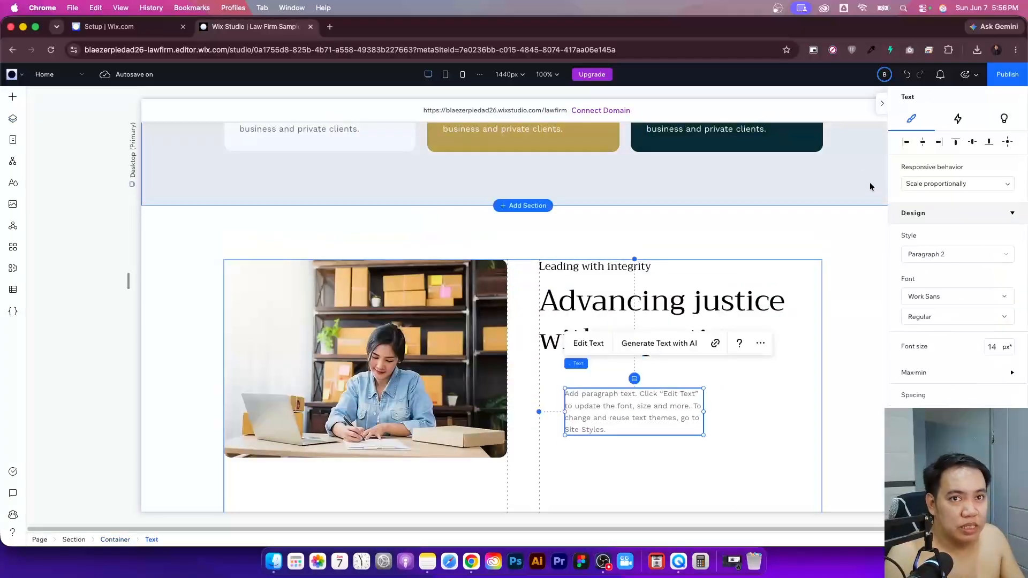
left_click(906, 145)
left_click(566, 343)
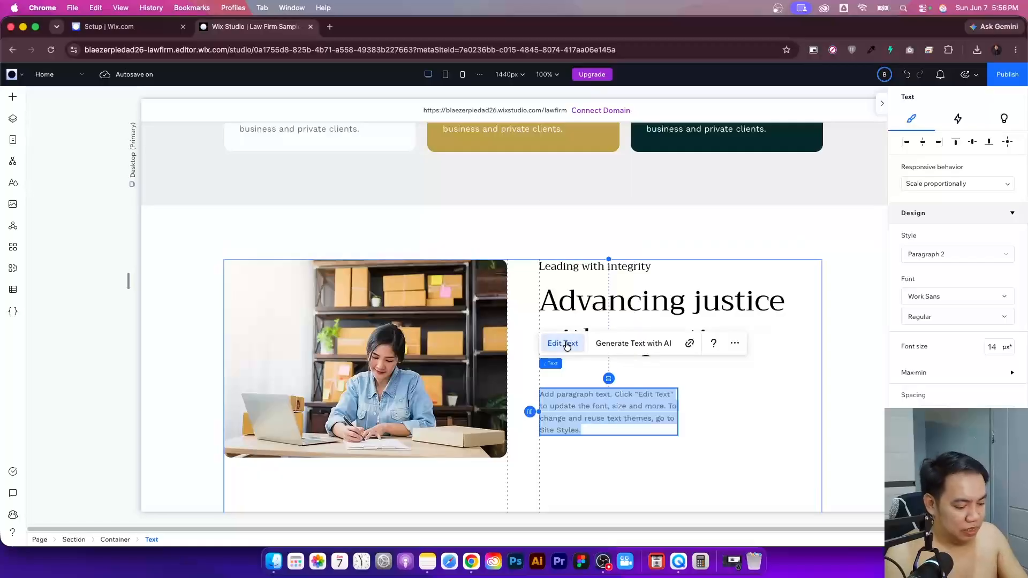
key("super+v")
scroll(592, 368, "down", 1)
key("Escape")
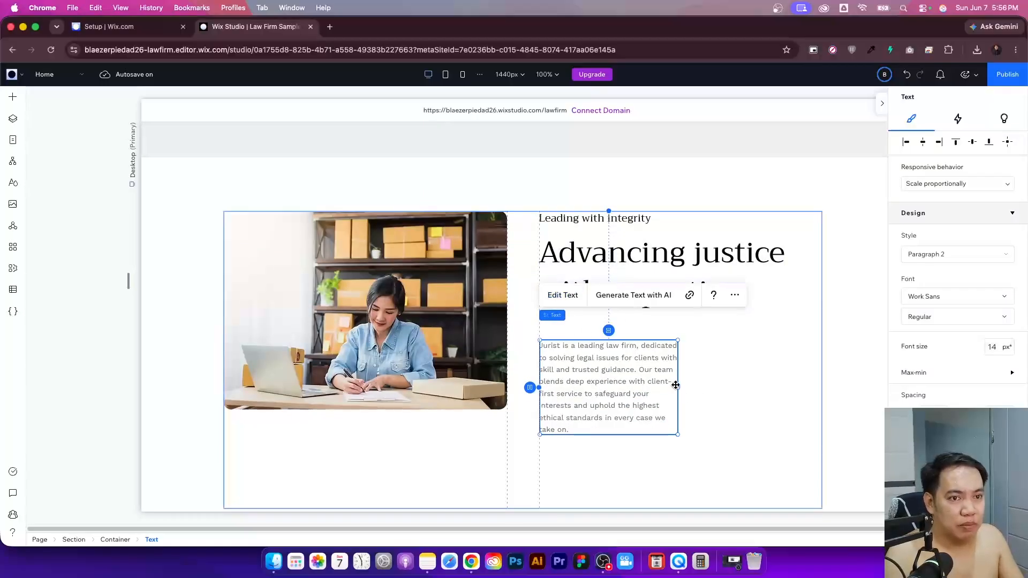
- Widen the paragraph to the full column, apply the Paragraph 1 style and move it up closer to the heading
left_click_drag(678, 385, 849, 381)
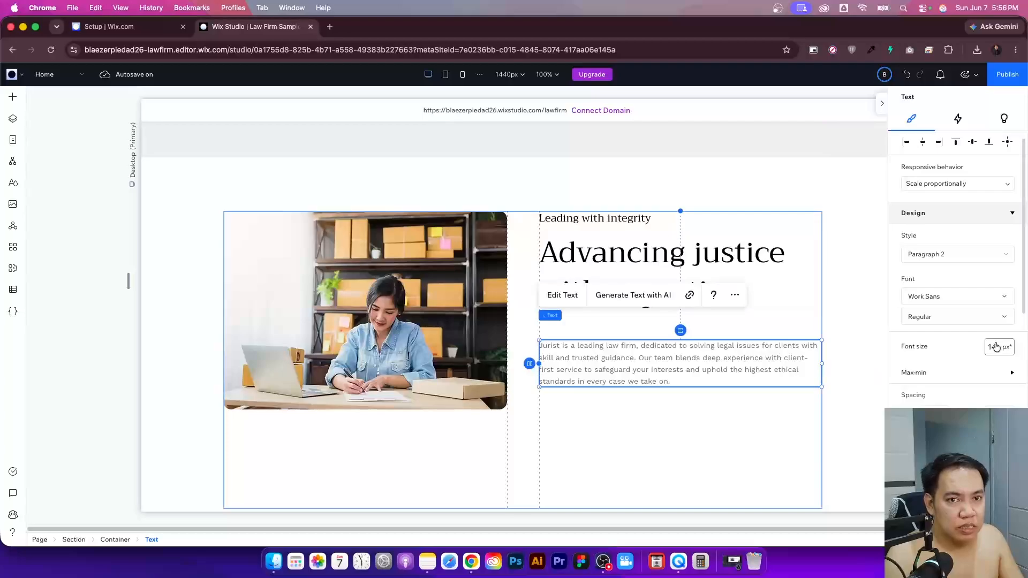
left_click(956, 254)
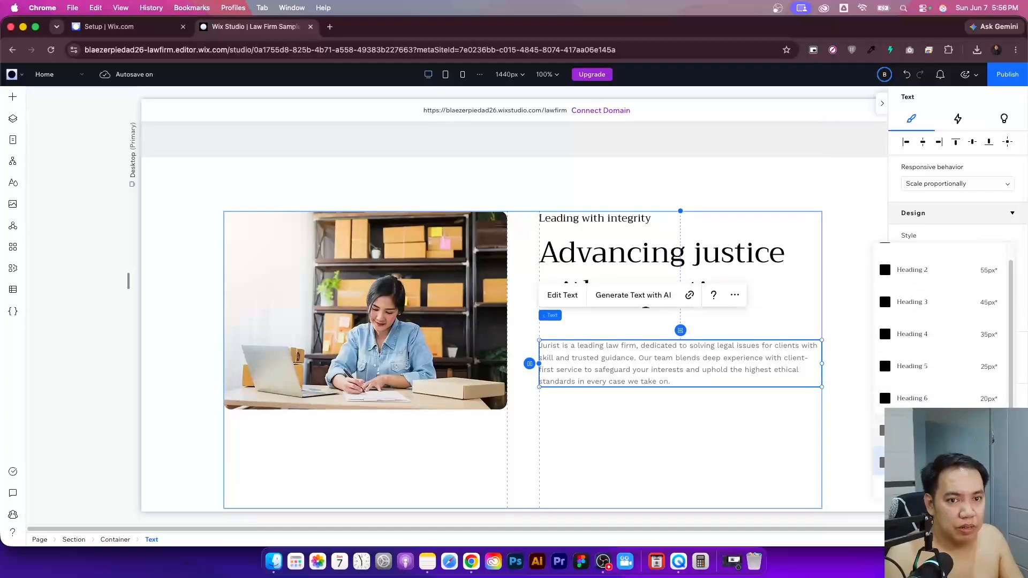
left_click(911, 431)
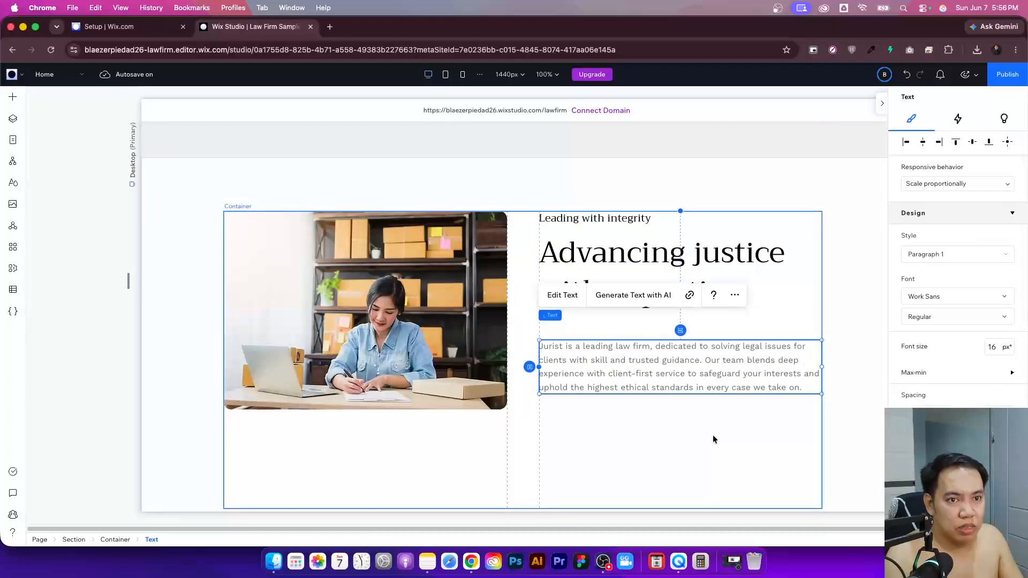
left_click(670, 358)
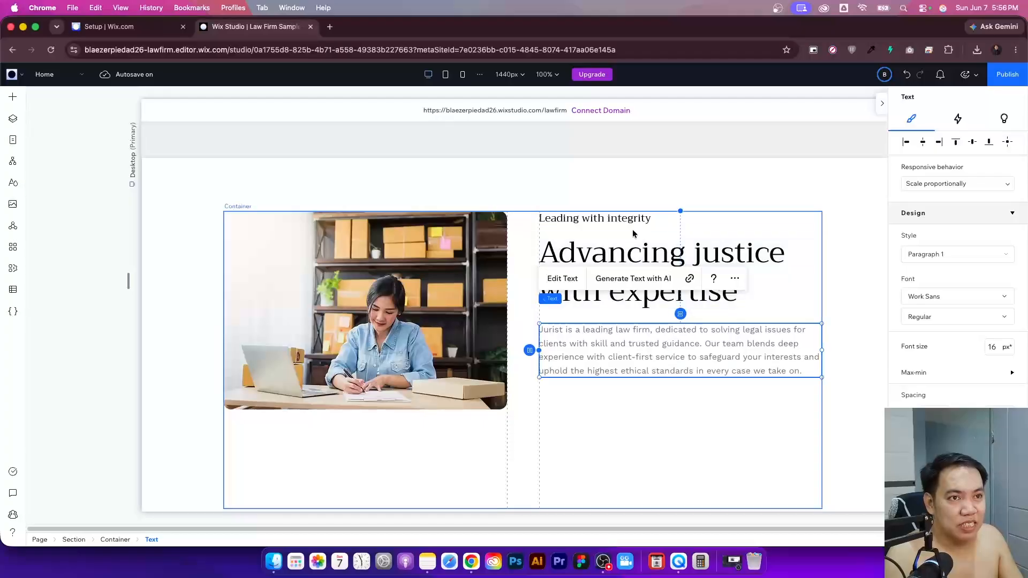
- Stack the small title, the heading and the paragraph vertically
left_click(595, 218)
left_click(643, 267, "shift")
left_click(680, 365, "shift")
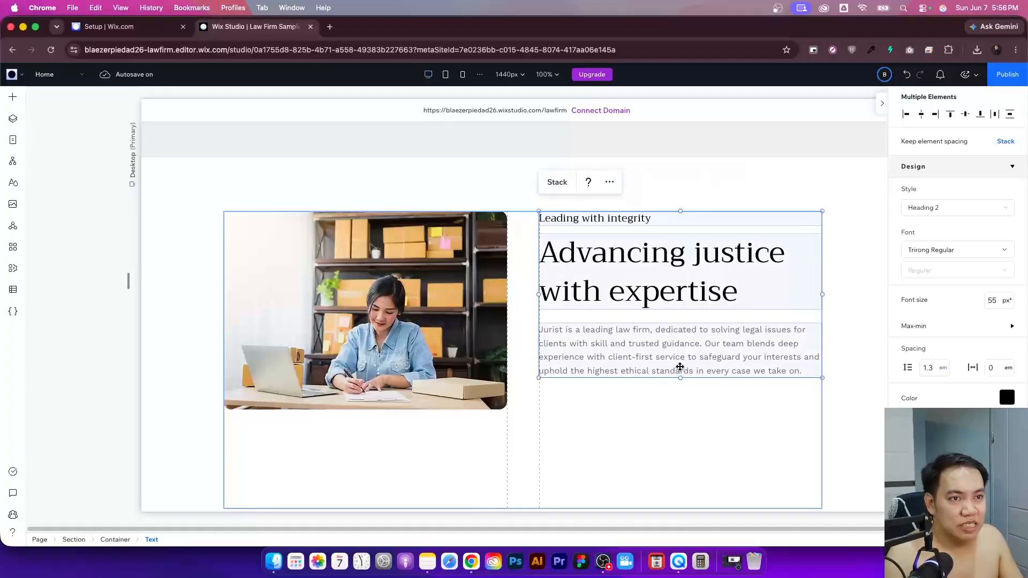
left_click(610, 182)
mouse_move(691, 267)
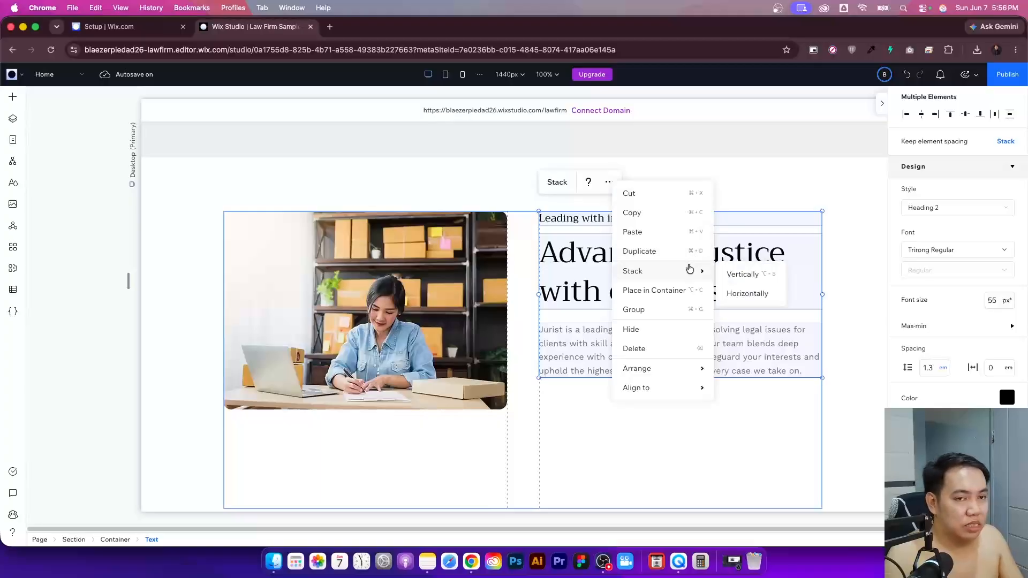
left_click(743, 274)
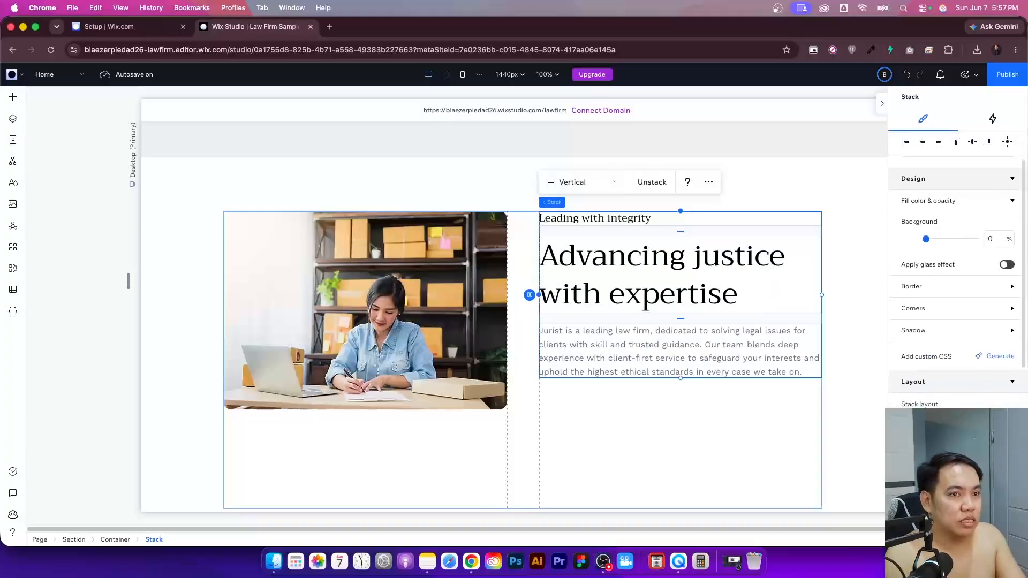
- Extend the section's height to make more room in the two-column container below the photo and text
left_click(632, 400)
scroll(632, 399, "down", 3)
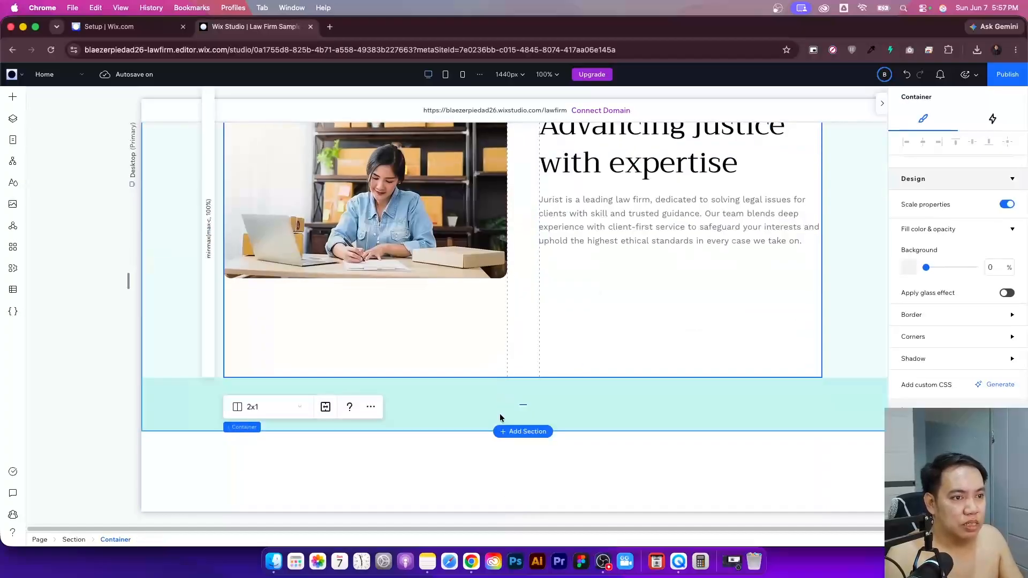
left_click(480, 428)
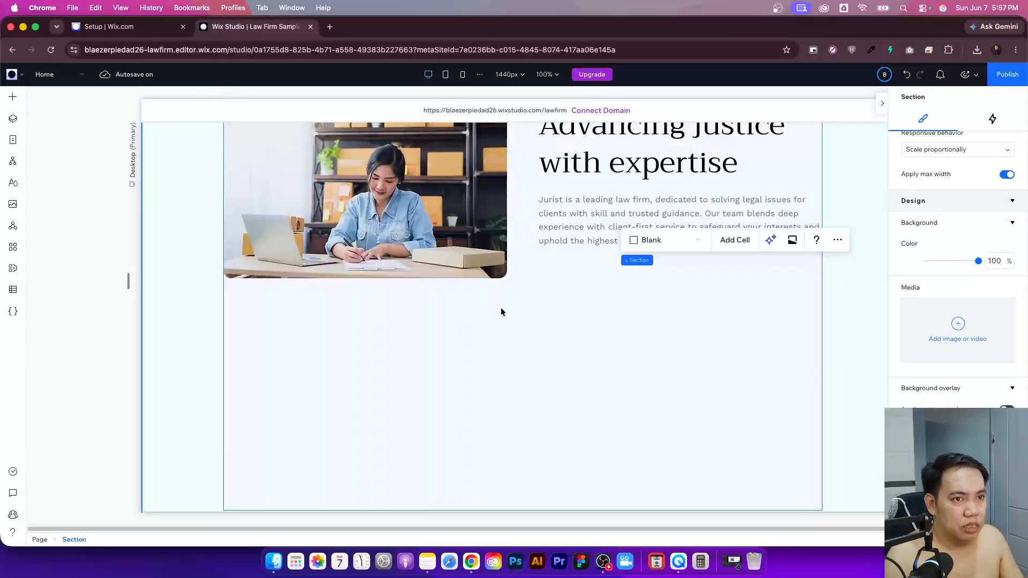
left_click(628, 326)
- Place a copy of the desk photo below the paragraph, fitted to the second column's width, and make it taller
left_click(380, 255)
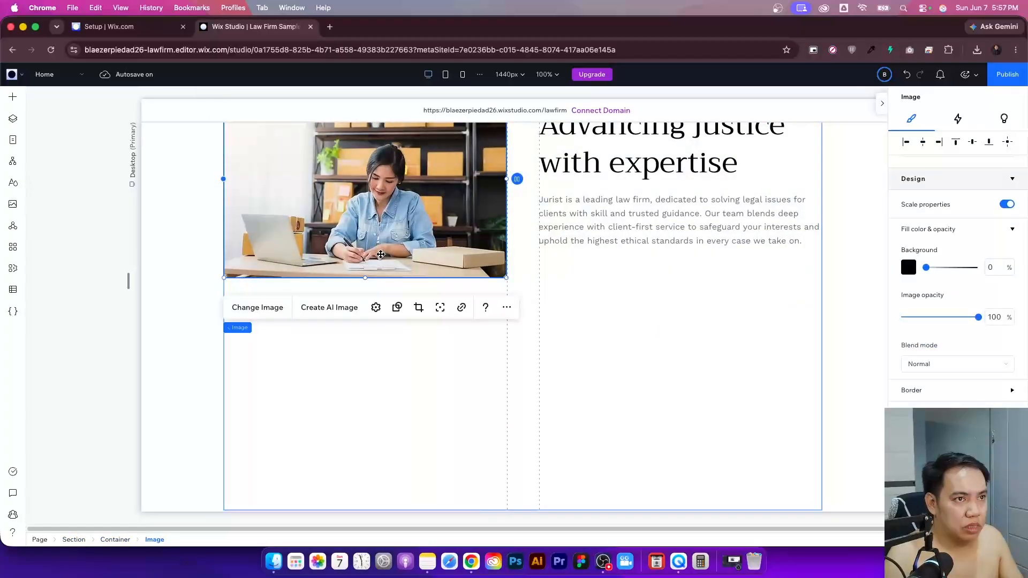
left_click_drag(380, 255, 679, 443)
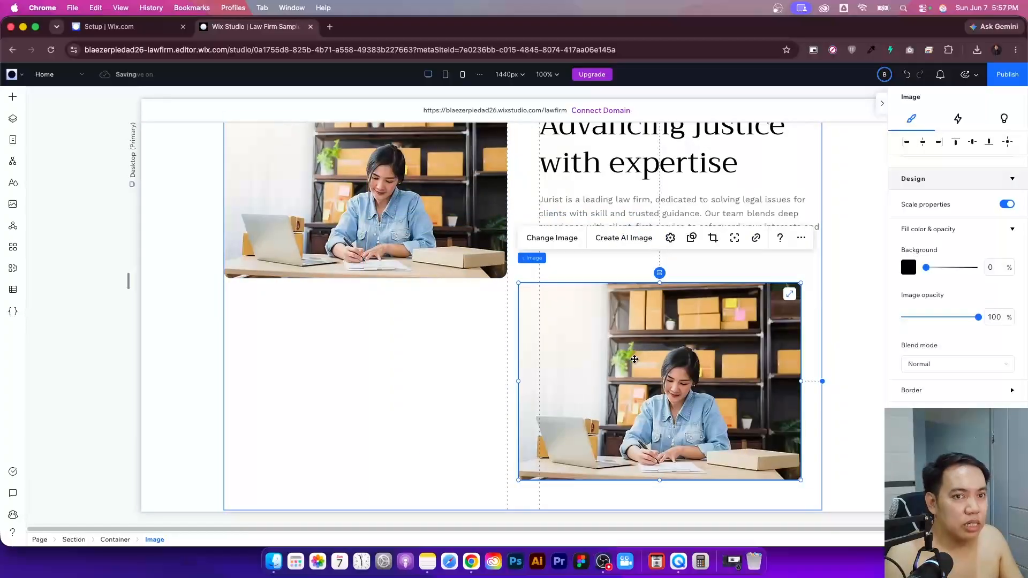
left_click_drag(763, 331, 783, 333)
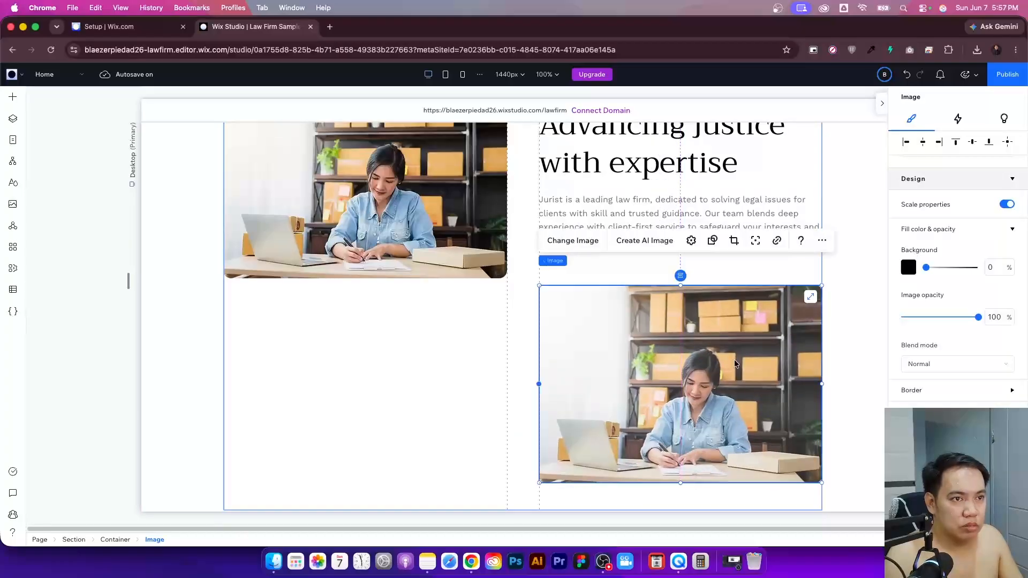
scroll(729, 366, "down", 3)
left_click_drag(681, 390, 680, 460)
scroll(629, 368, "up", 3)
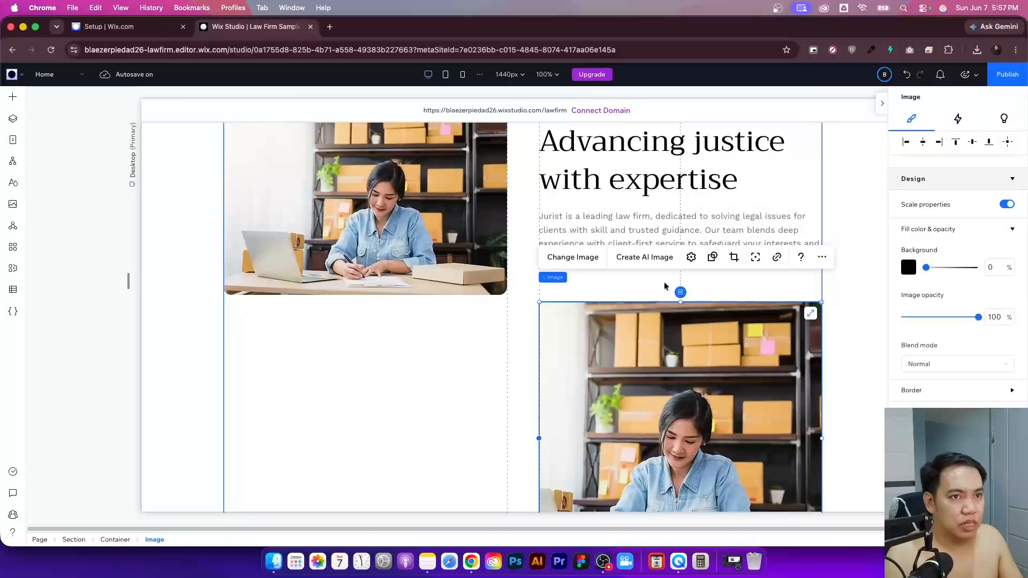
- Stack the text stack and the copied photo below it vertically
left_click(666, 129)
left_click(691, 363, "shift")
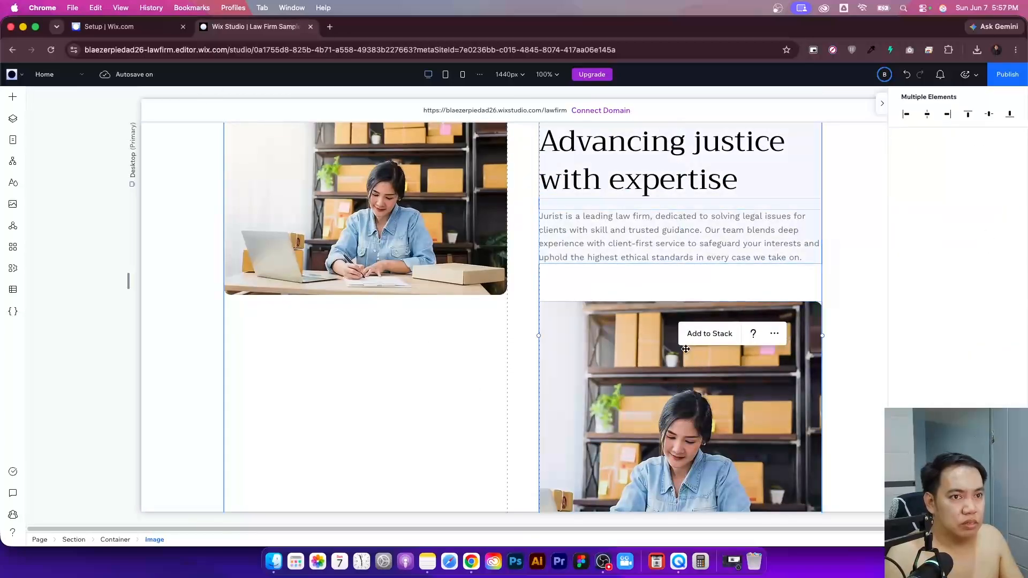
left_click(773, 333)
mouse_move(857, 205)
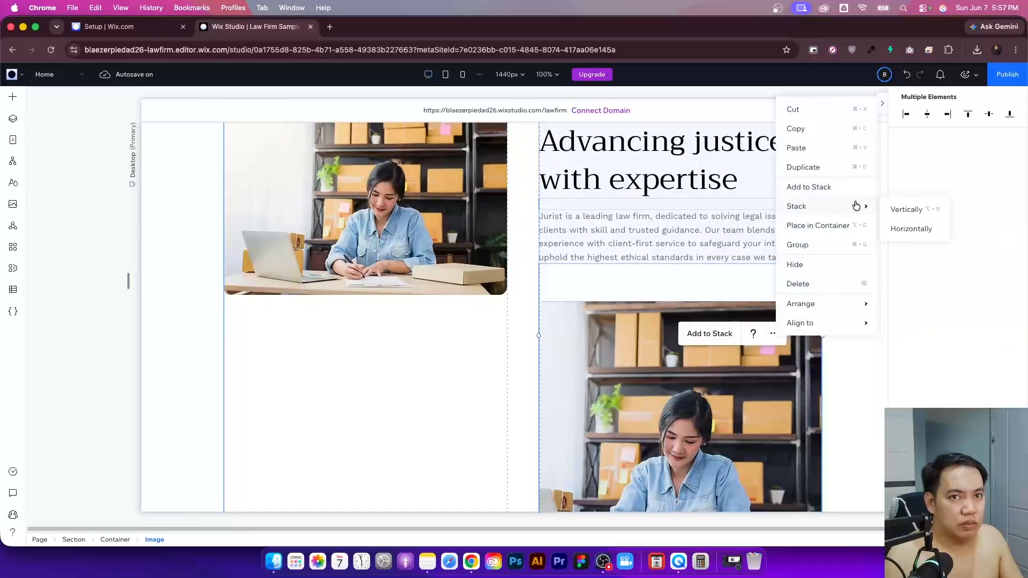
left_click(911, 208)
- Examine the two-column section's layout and how it follows the card section above
scroll(1025, 388, "down", 4)
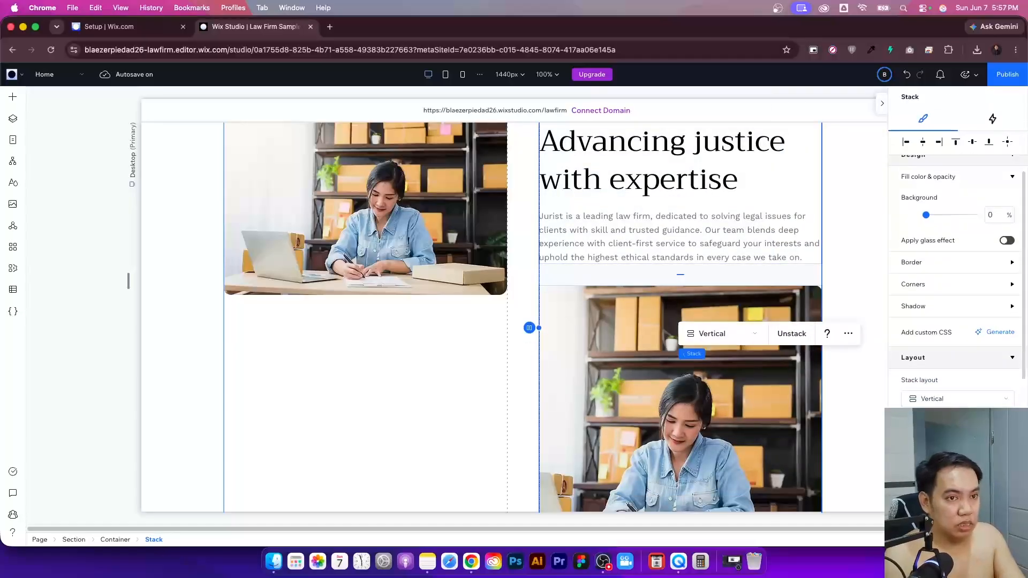
scroll(828, 423, "down", 3)
left_click(416, 334)
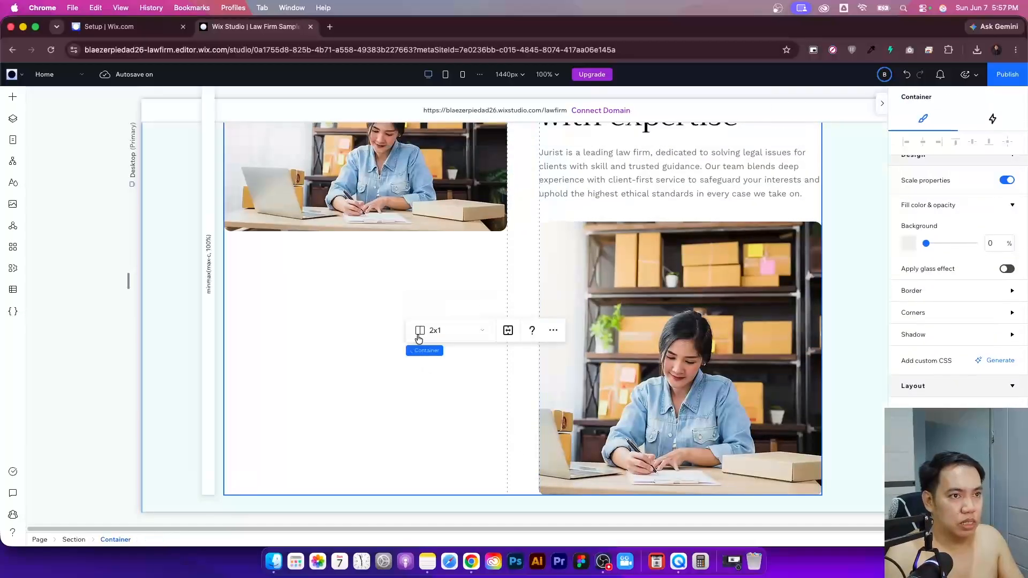
scroll(430, 380, "up", 5)
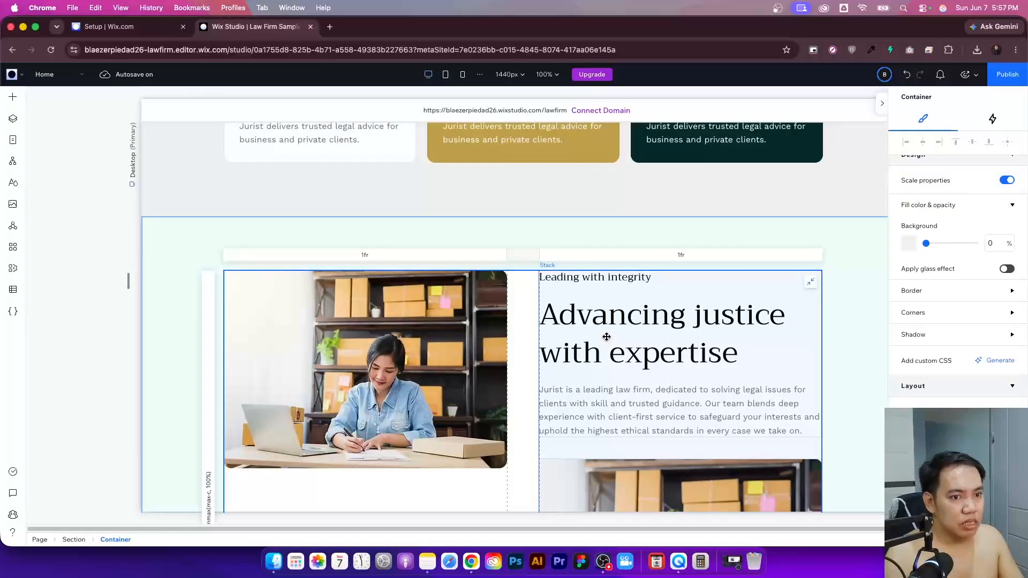
scroll(606, 338, "down", 2)
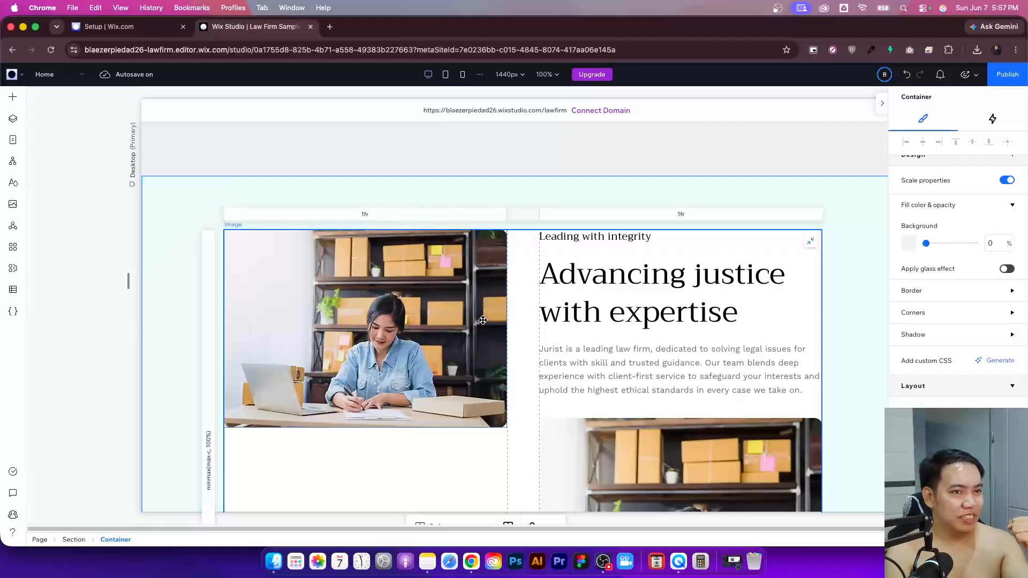
scroll(529, 319, "up", 3)
left_click(192, 367)
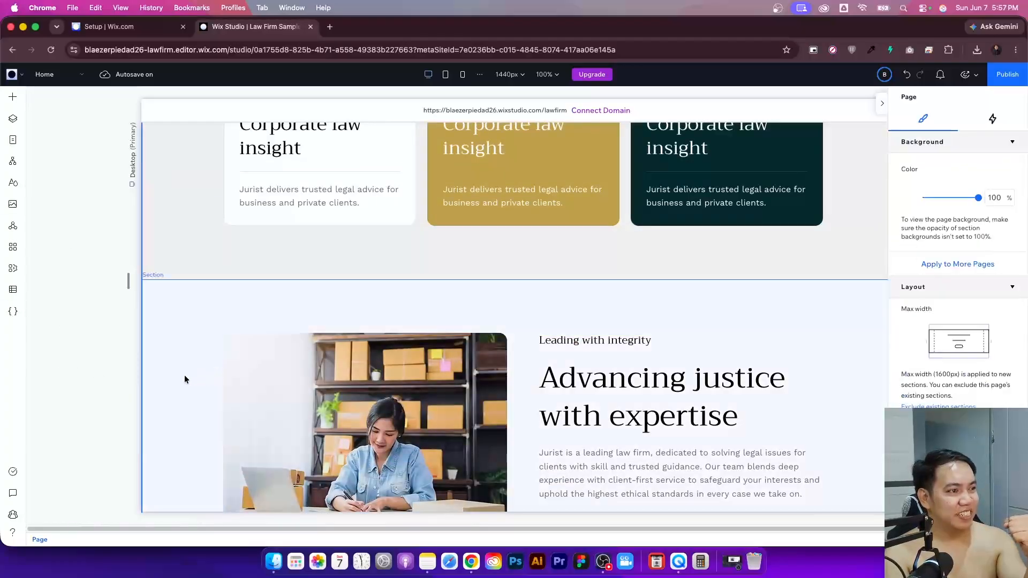
- Turn off the maximum width for the two-column section and check the same setting on the strengths section
left_click(185, 375)
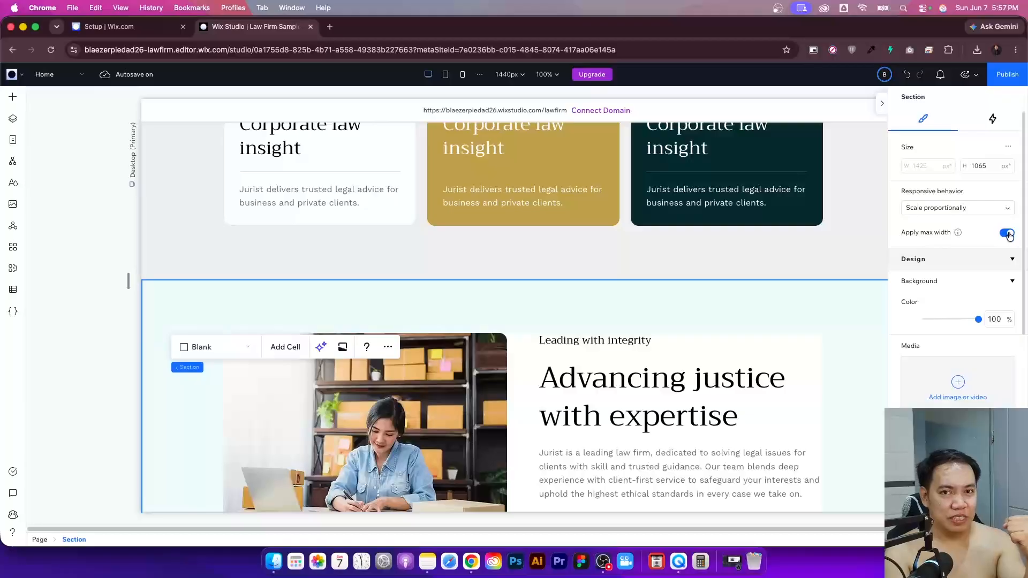
scroll(190, 253, "up", 5)
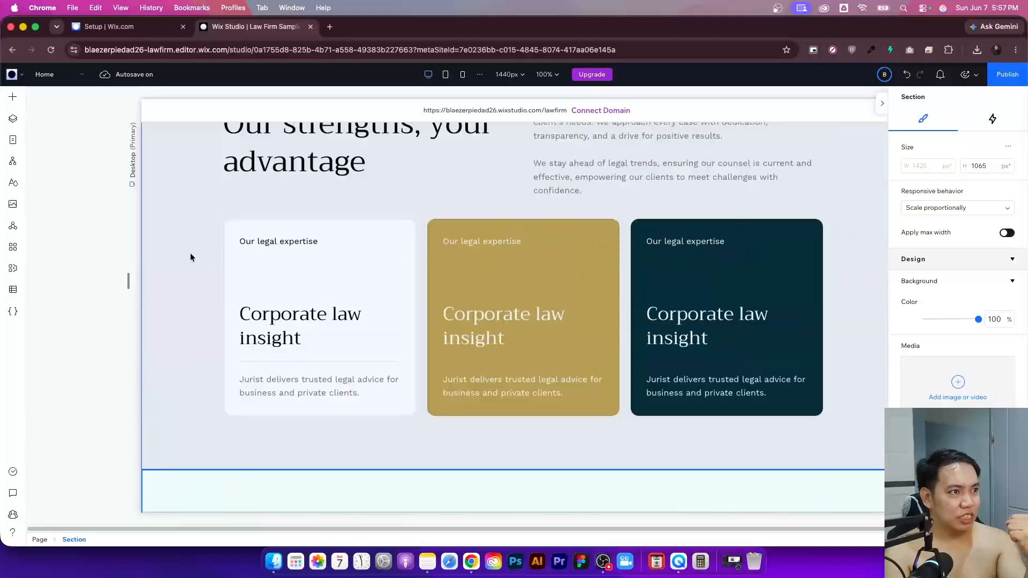
left_click(191, 253)
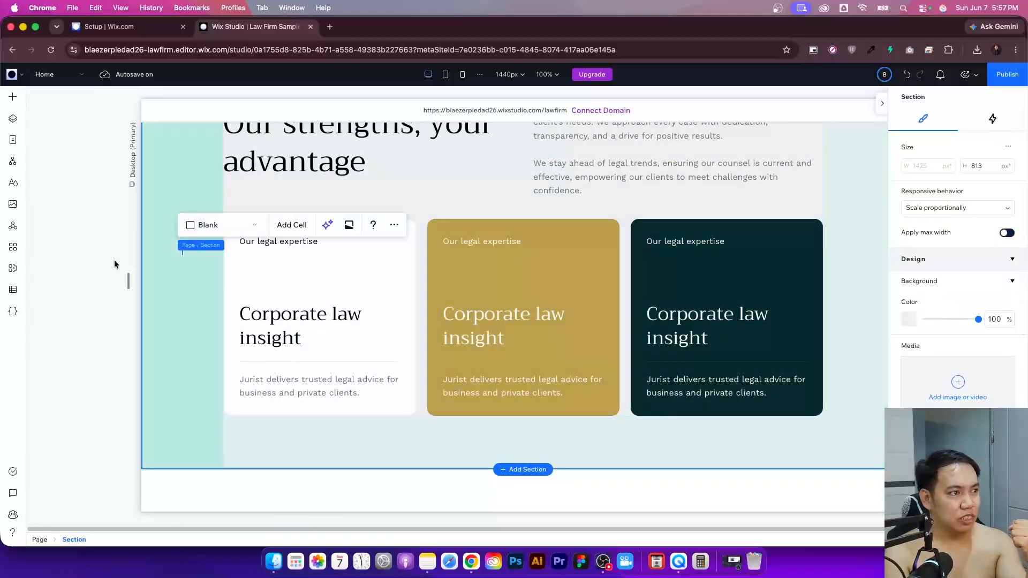
left_click(82, 261)
scroll(79, 259, "up", 3)
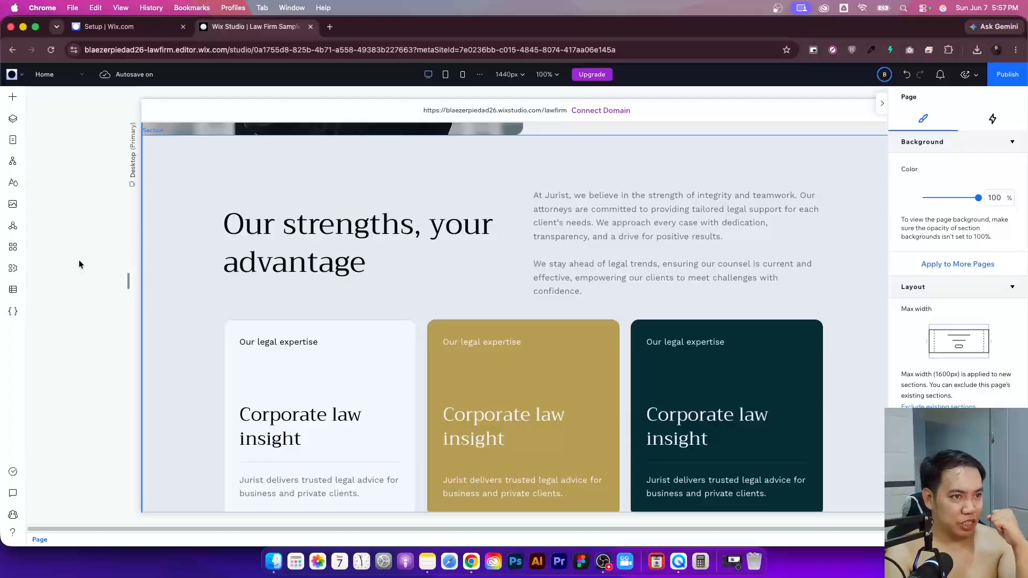
- Publish the site and view its test version, checking the header above the hero
left_click(1008, 75)
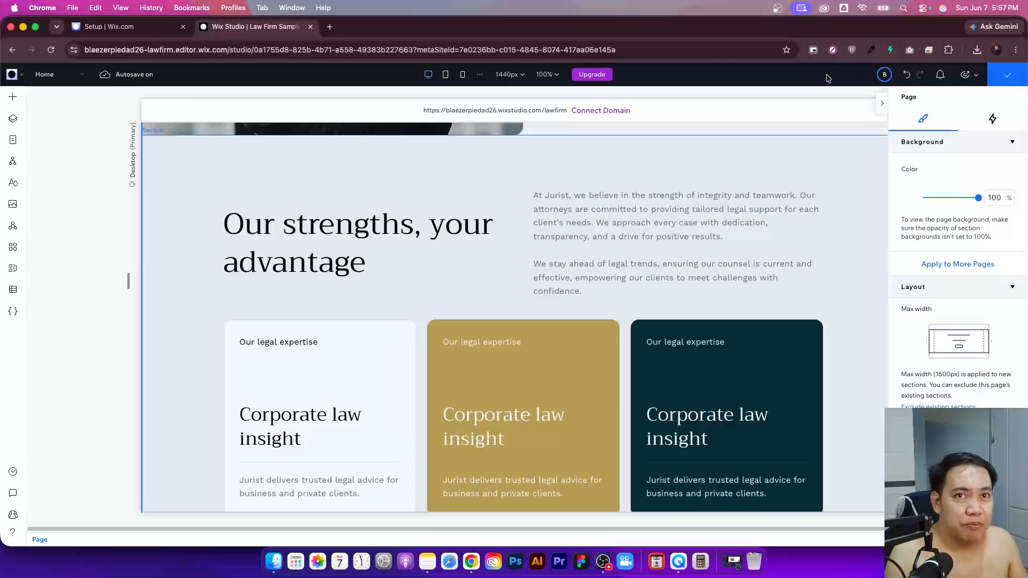
left_click(967, 75)
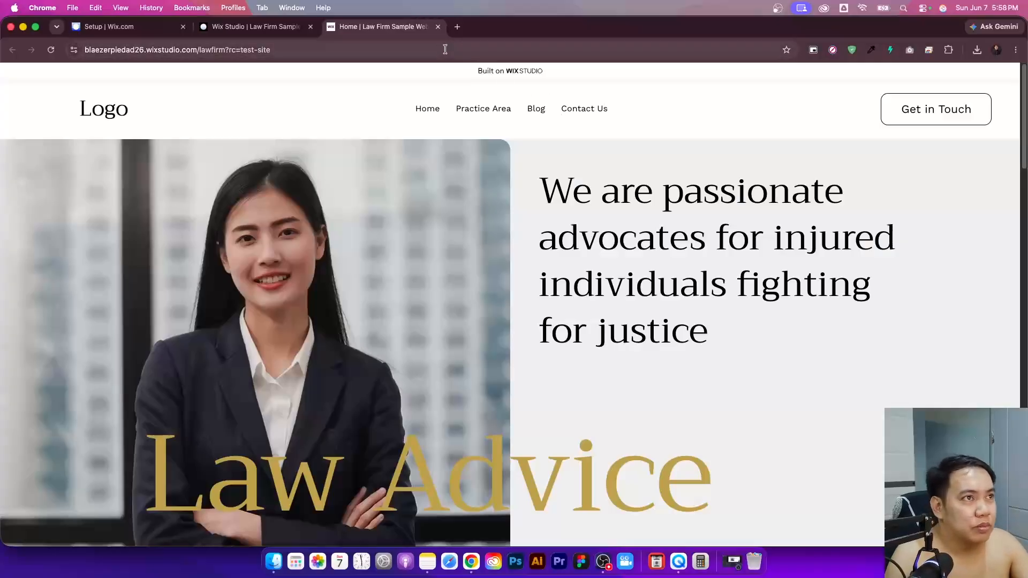
key("super+w")
- Set the header's background colour to the light grey used behind the hero
scroll(300, 252, "up", 10)
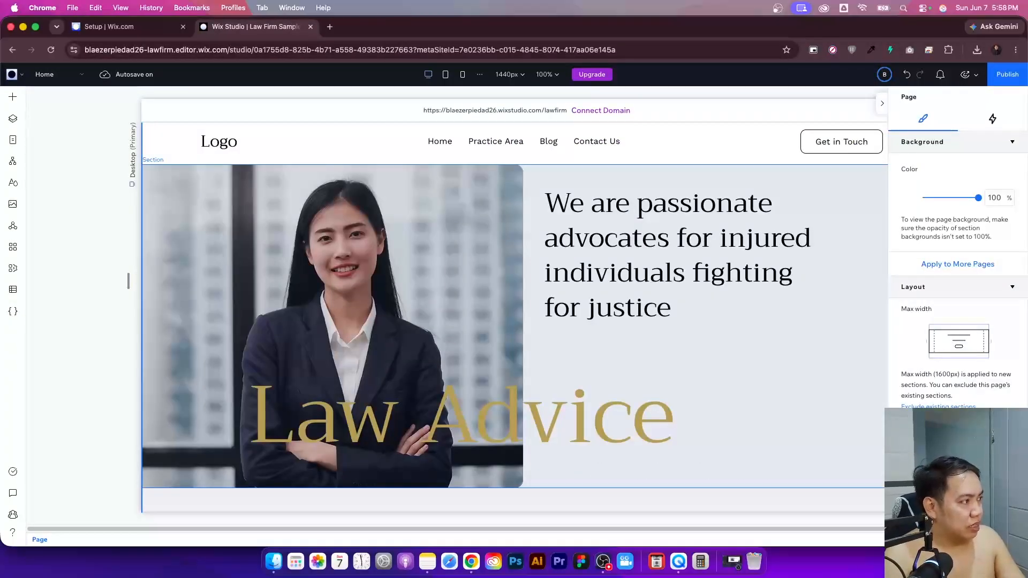
left_click(165, 131)
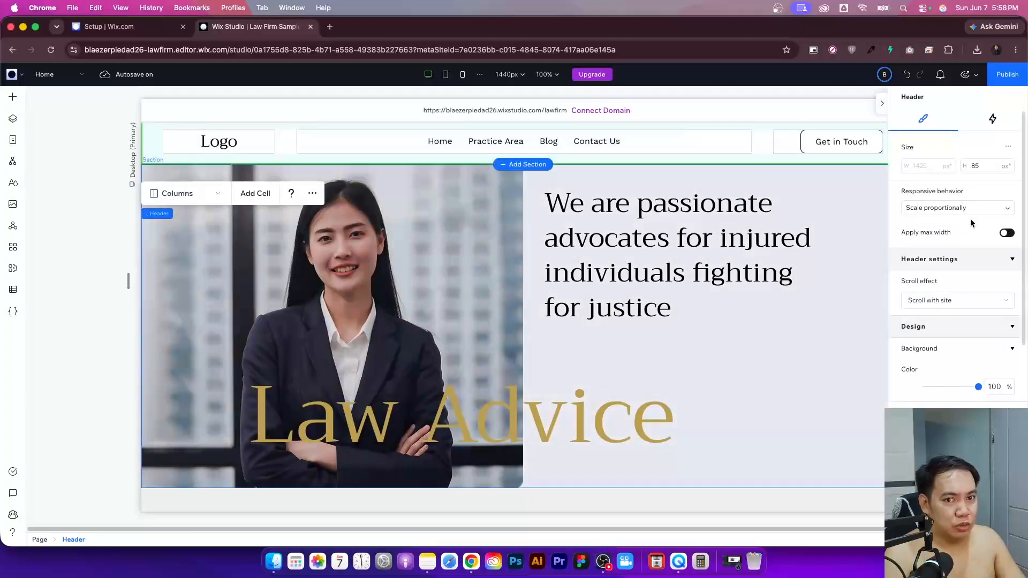
left_click(911, 387)
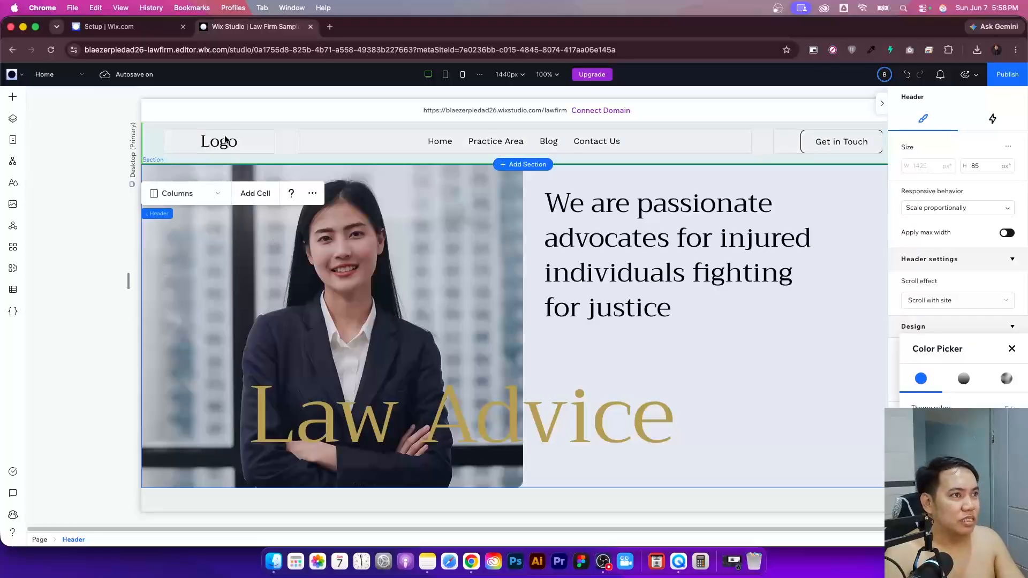
left_click(52, 242)
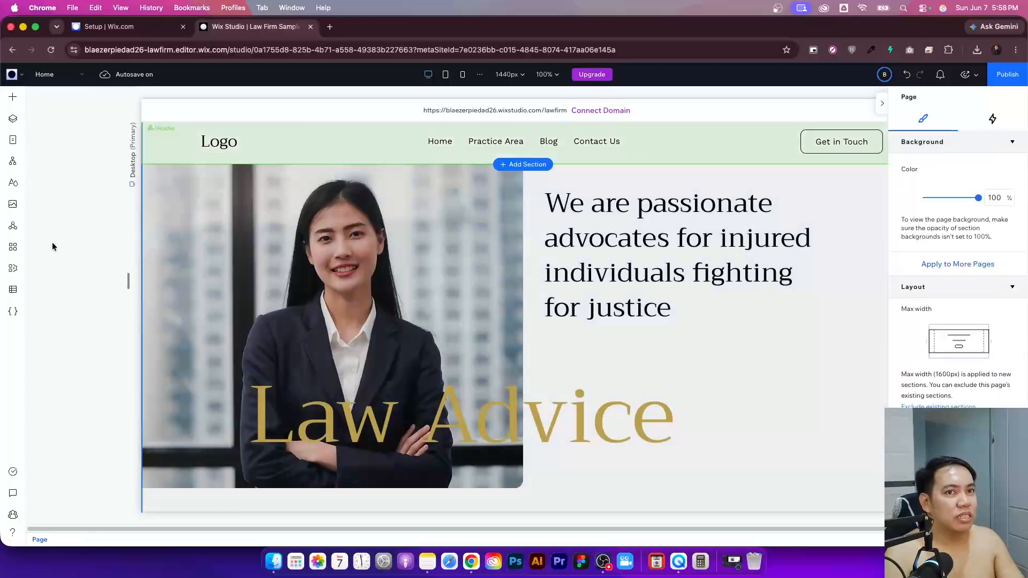
- Publish the header change and review the test site from the header down to the two-column section's photos
left_click(1024, 78)
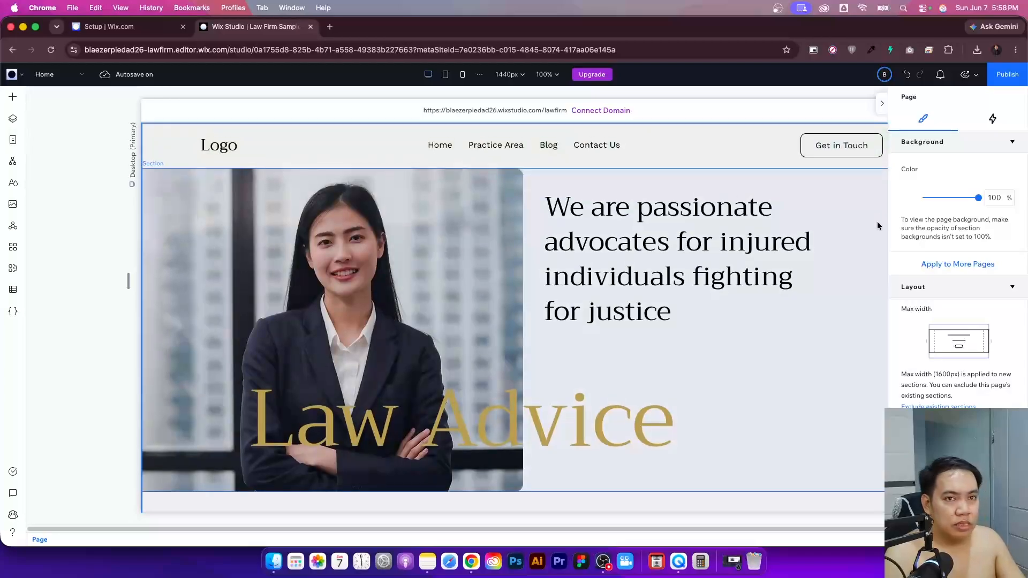
left_click(964, 74)
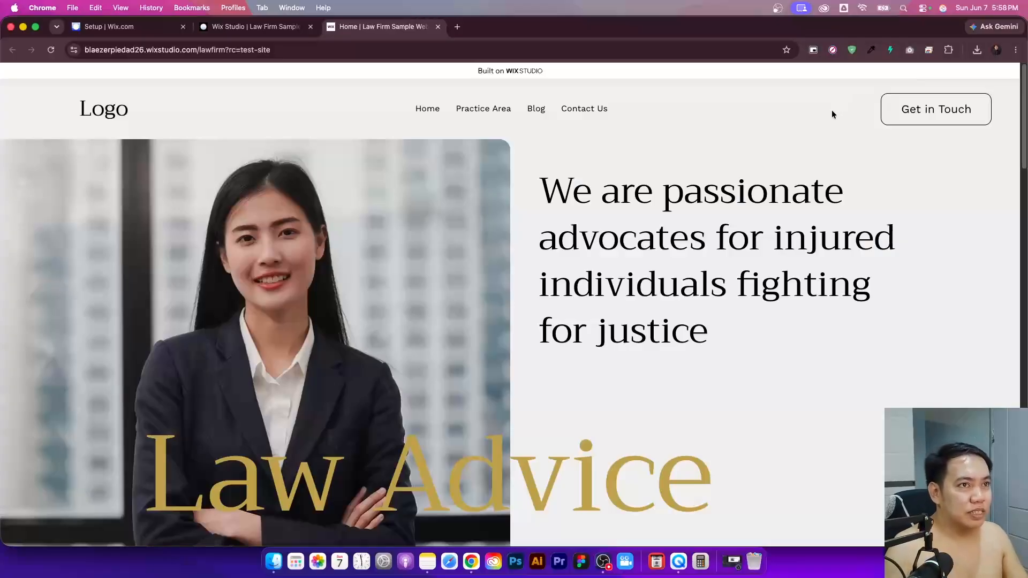
scroll(744, 170, "down", 10)
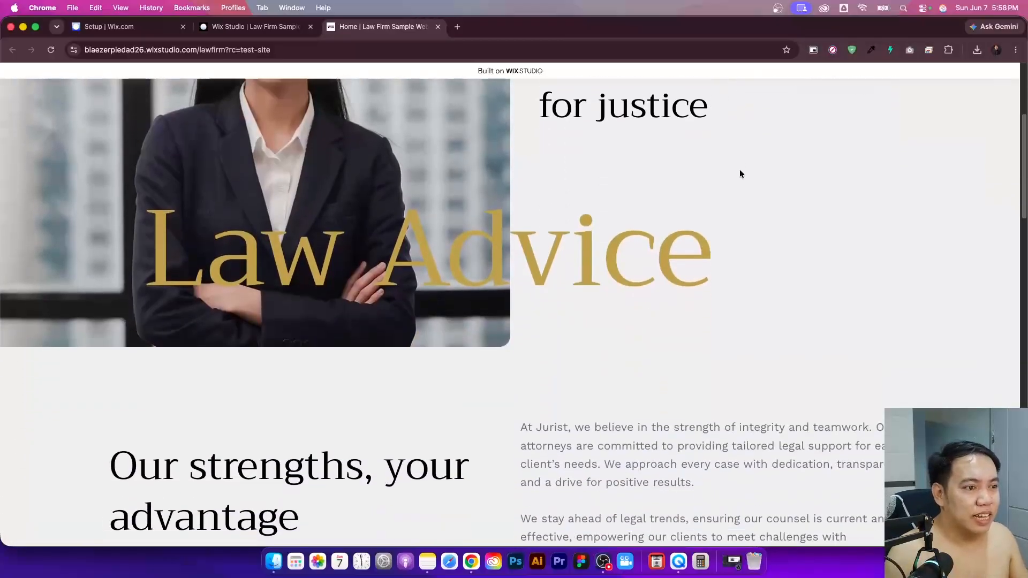
scroll(740, 171, "down", 3)
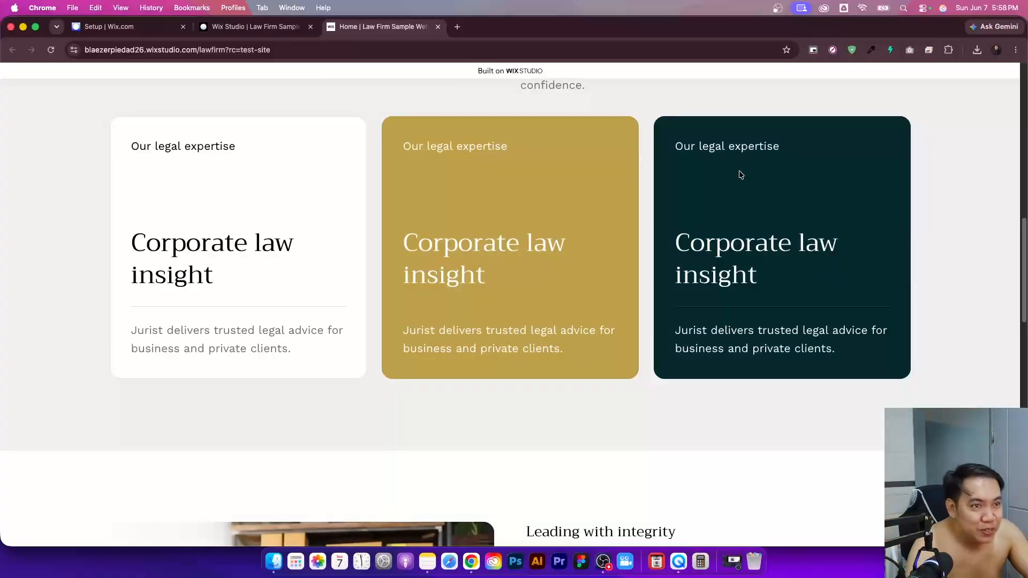
scroll(614, 322, "up", 2)
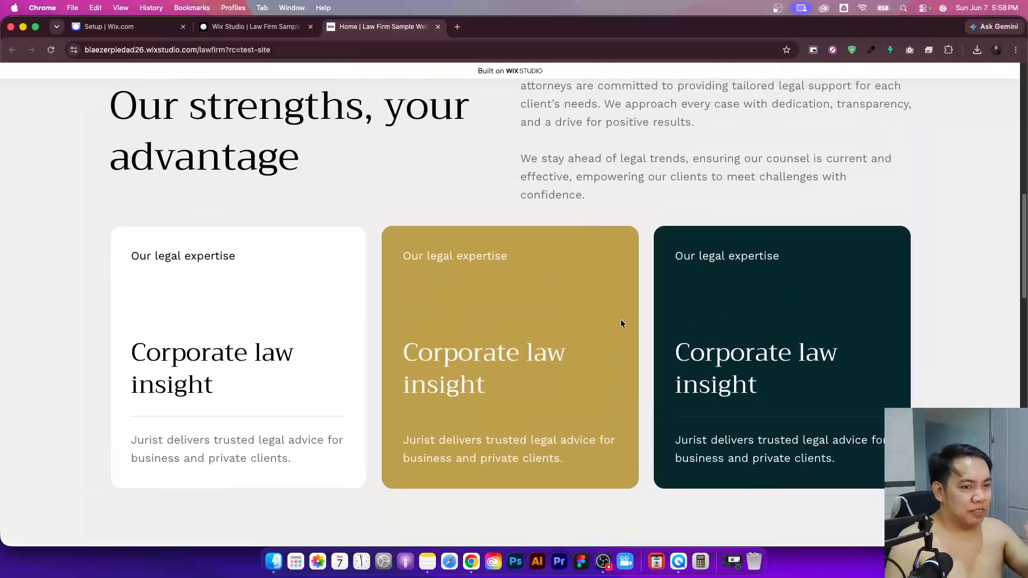
scroll(554, 292, "down", 10)
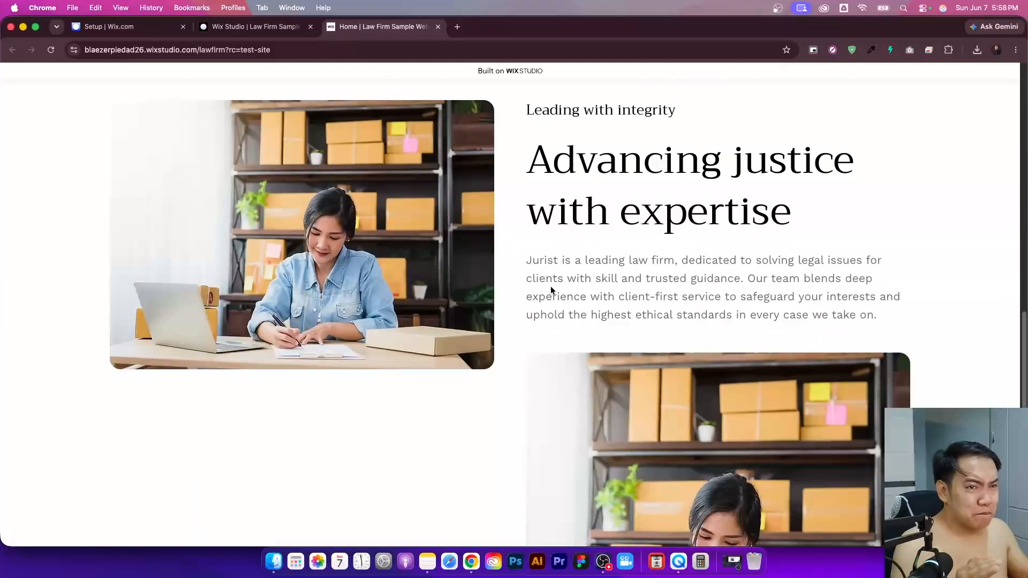
scroll(362, 227, "down", 5)
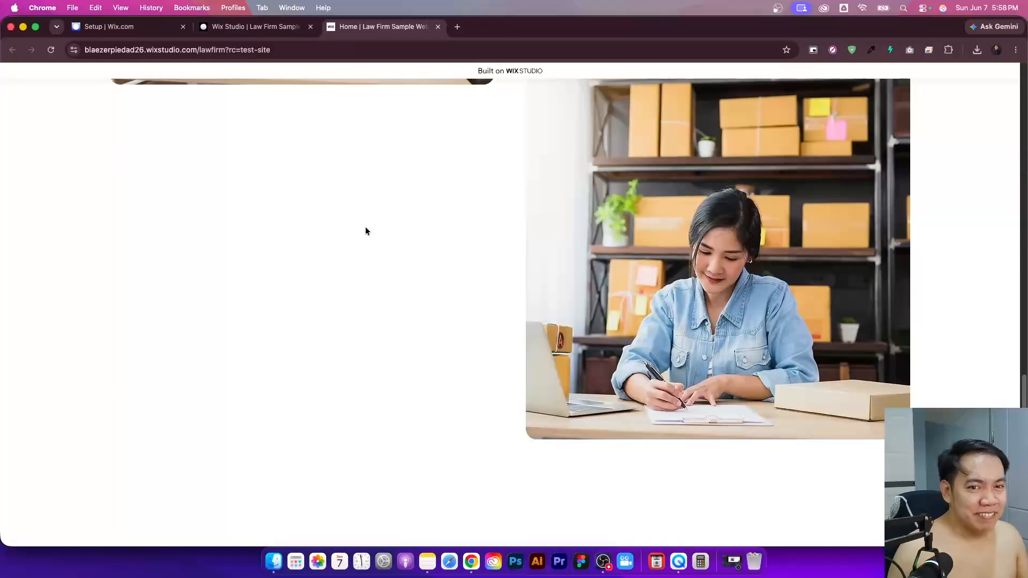
scroll(432, 224, "down", 1)
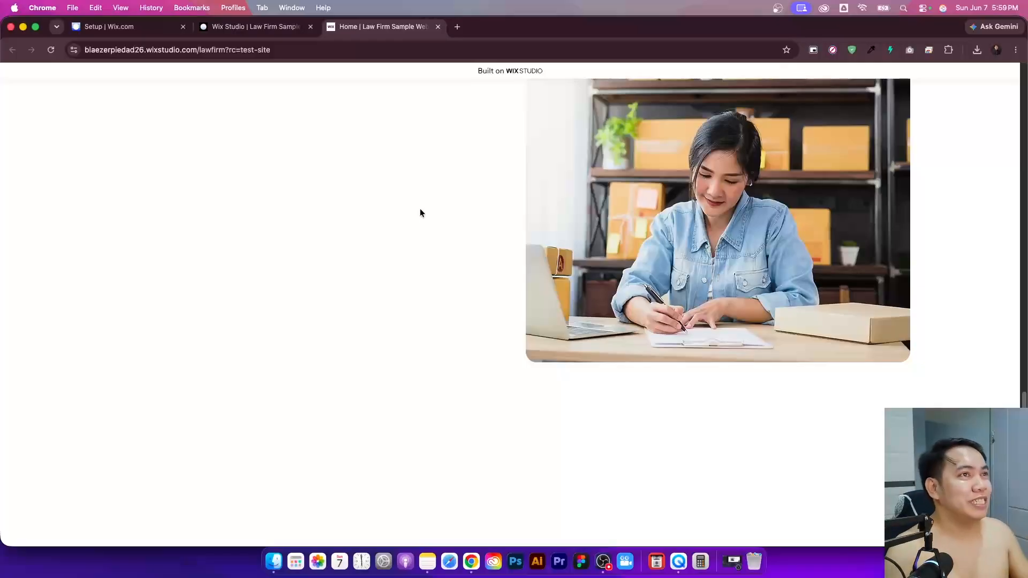
key("super+w")
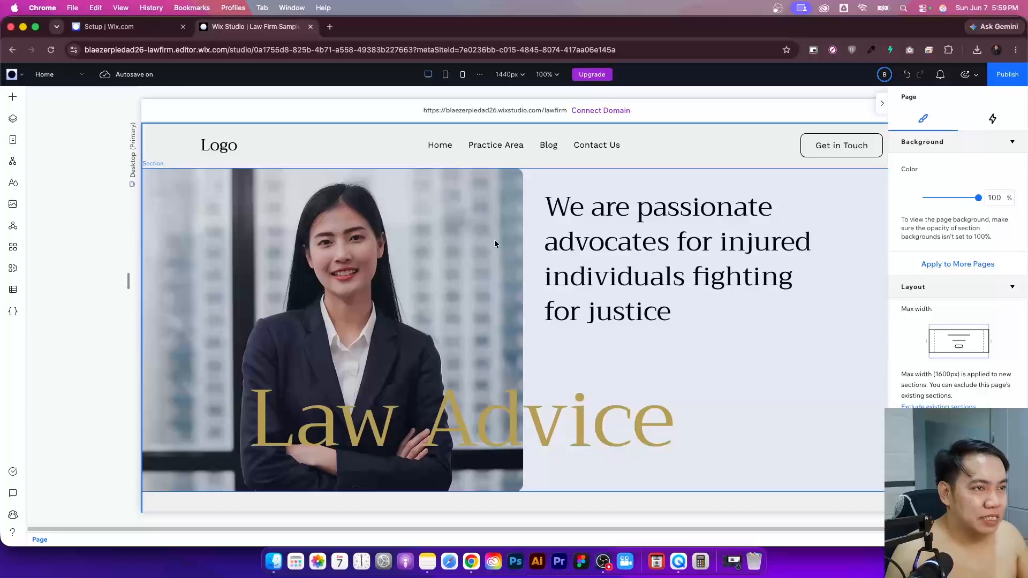
- Delete the selected empty section below the two-column section
scroll(428, 336, "down", 10)
scroll(427, 333, "down", 5)
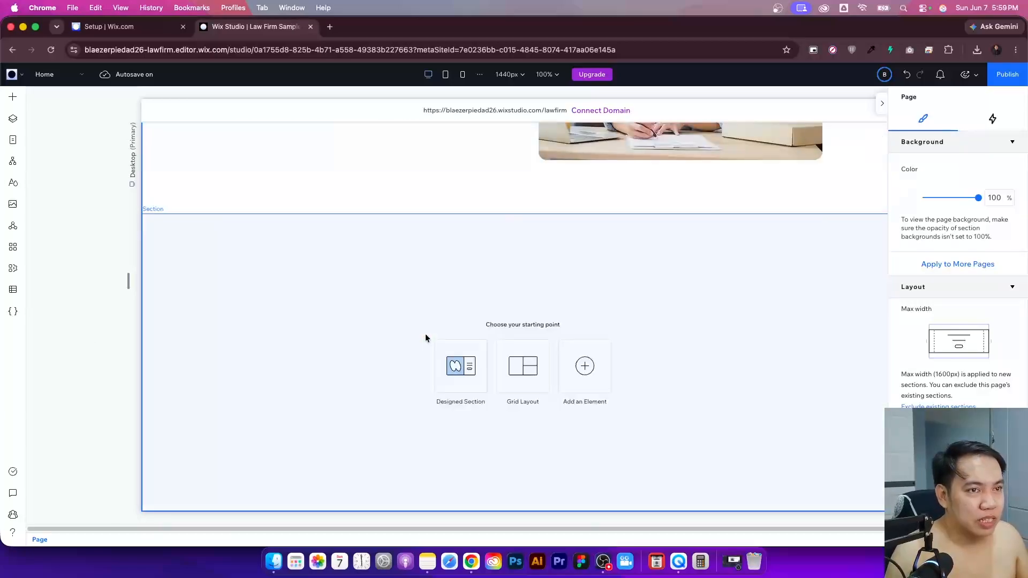
scroll(468, 288, "up", 4)
left_click(445, 383)
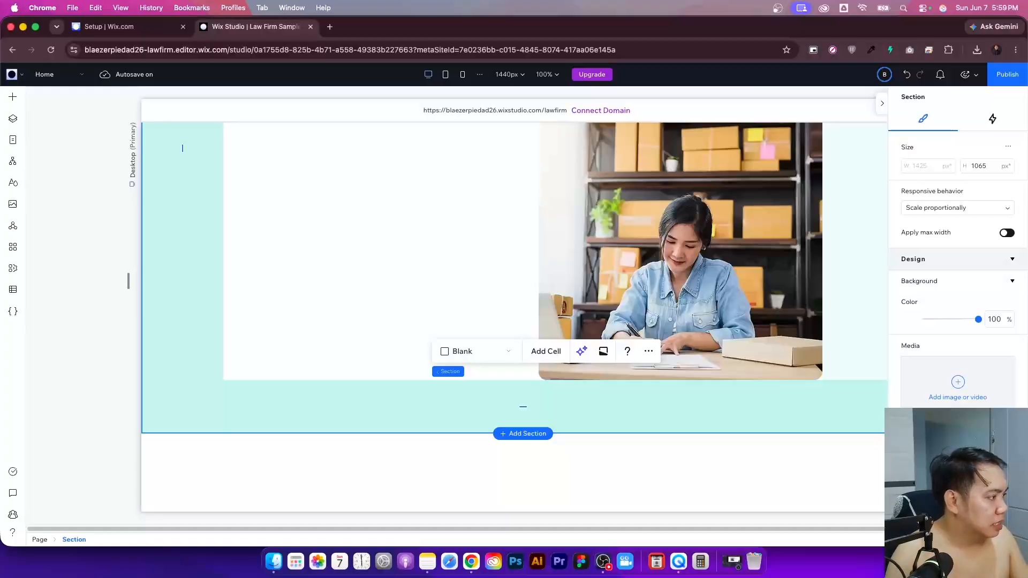
scroll(509, 372, "up", 2)
scroll(510, 373, "down", 4)
left_click(408, 391)
scroll(391, 389, "down", 3)
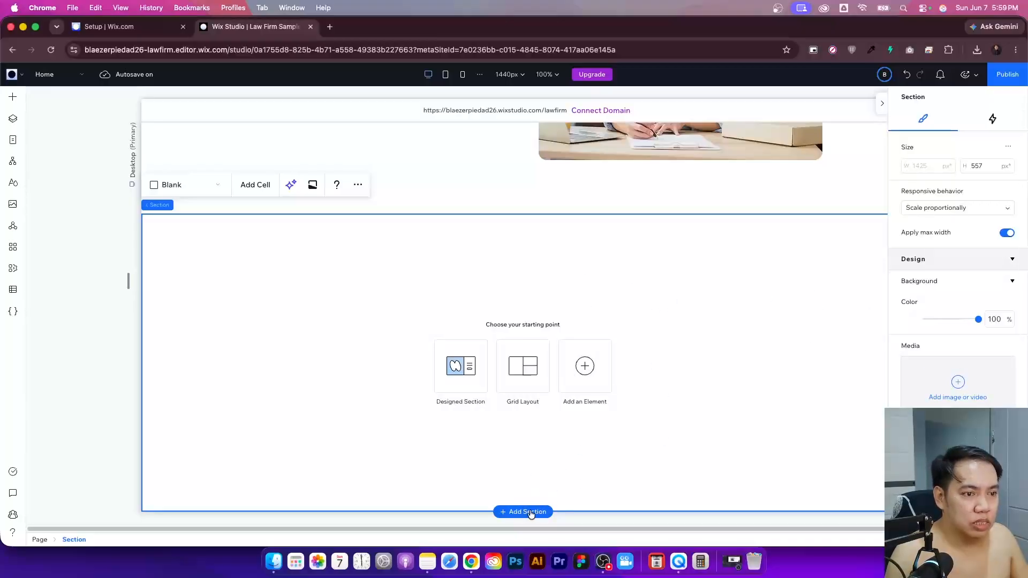
key("Delete")
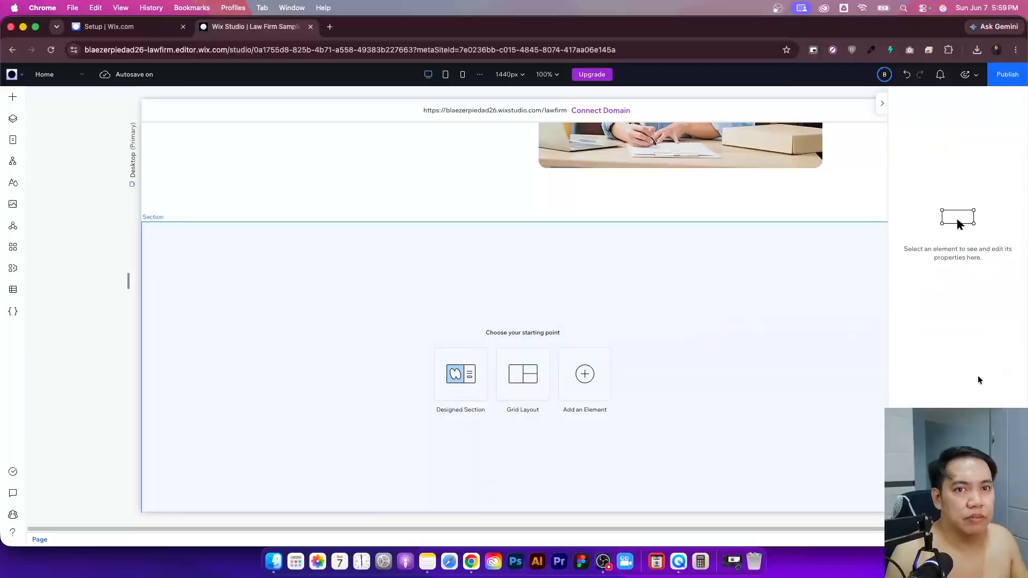
- Fill the blank section below the two-column section with the dark green theme colour
left_click(739, 282)
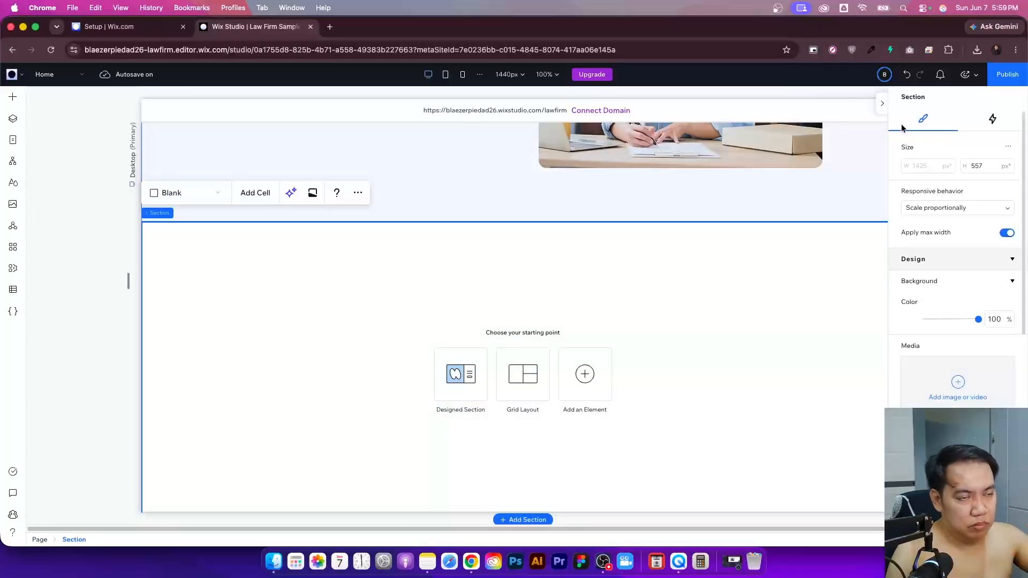
left_click(911, 318)
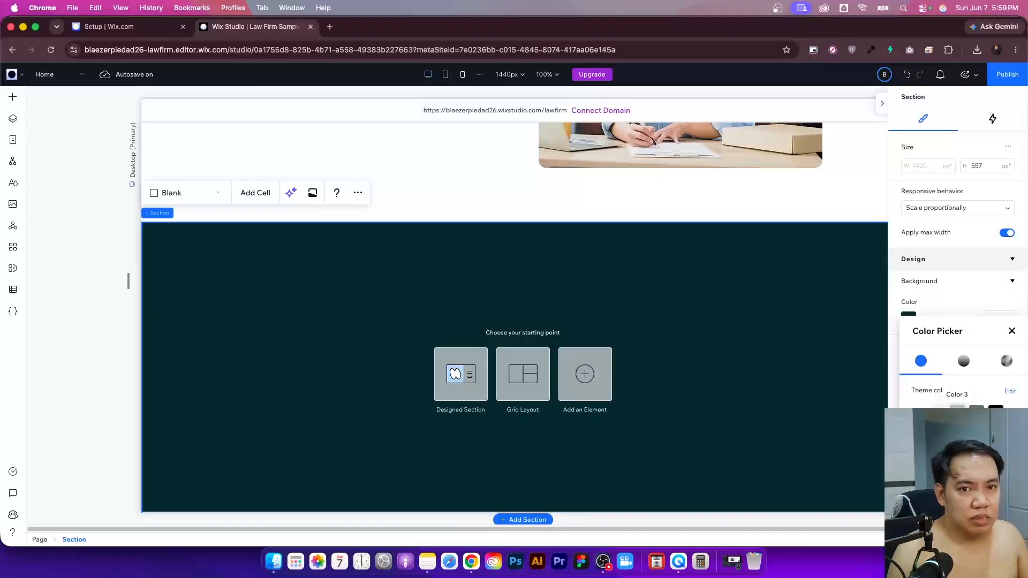
left_click(1012, 331)
- Set the dark green section's padding to 153 px horizontally and 100 px vertically
scroll(1024, 302, "down", 10)
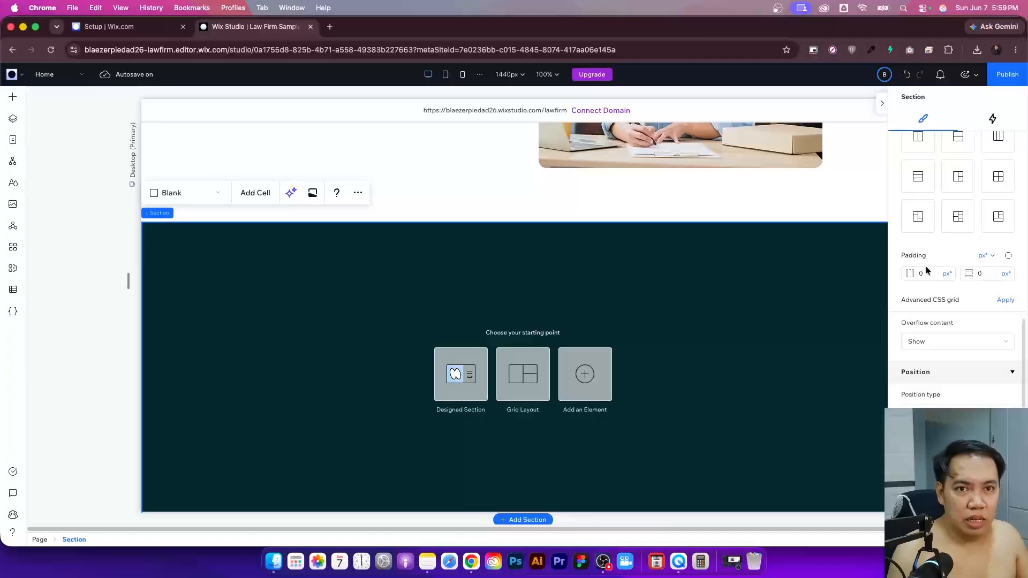
type("53")
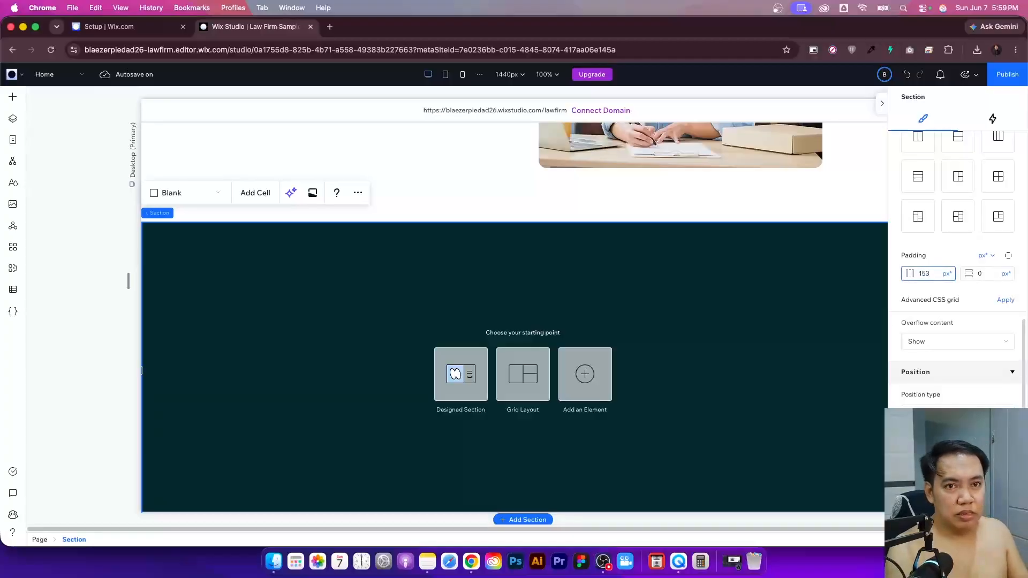
key("Tab")
type("100")
key("Return")
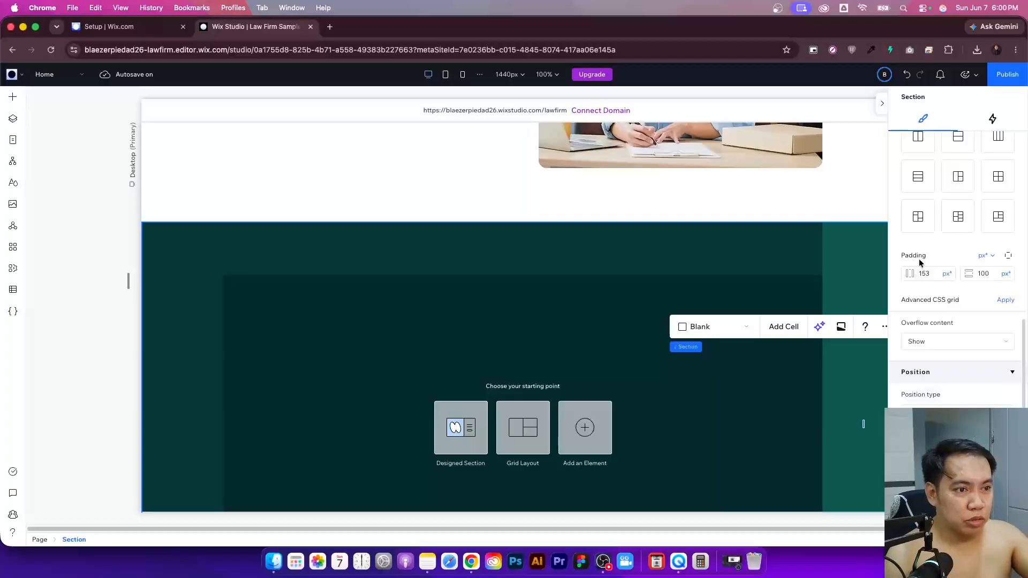
left_click(58, 381)
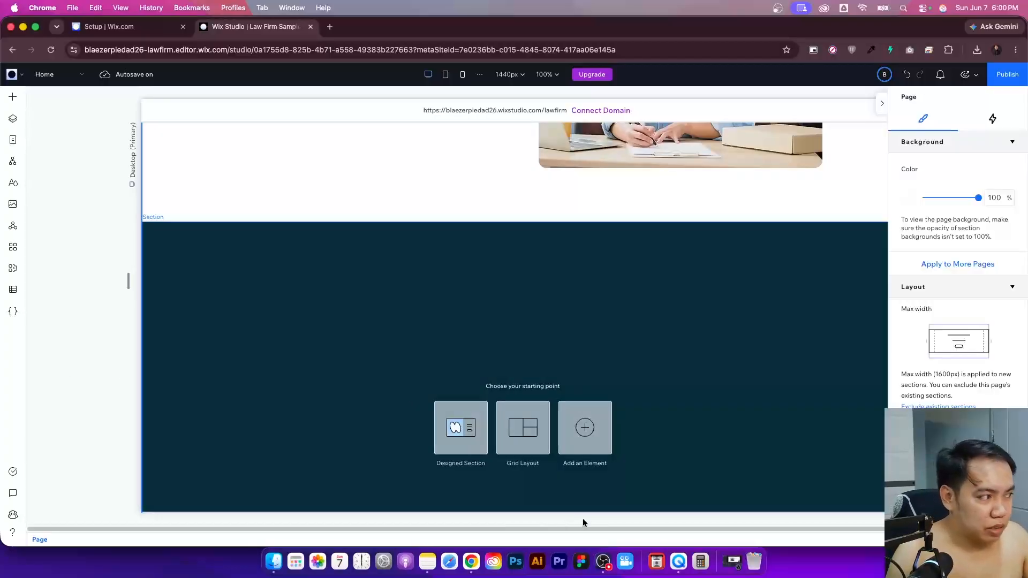
left_click(608, 575)
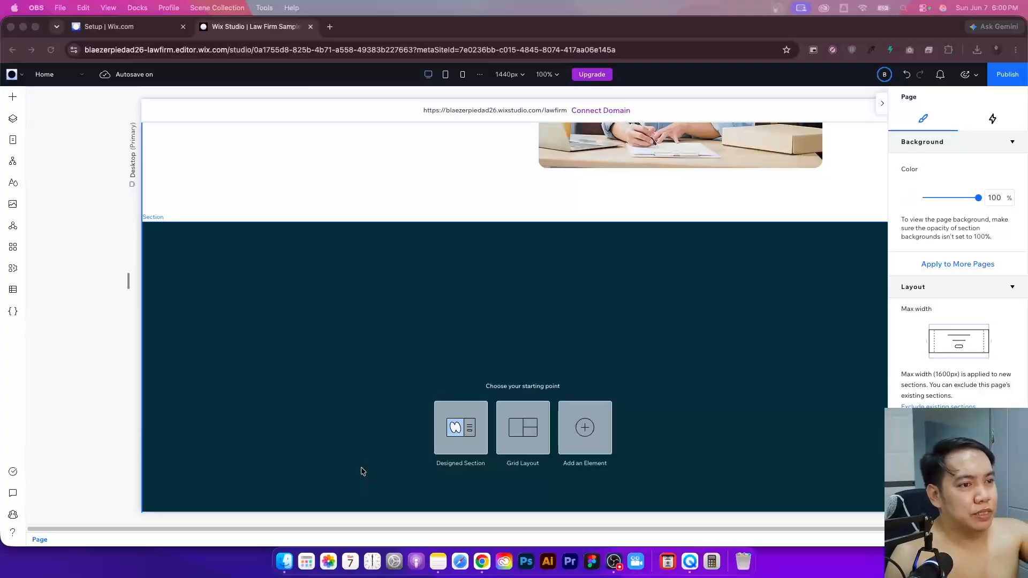
scroll(339, 428, "up", 10)
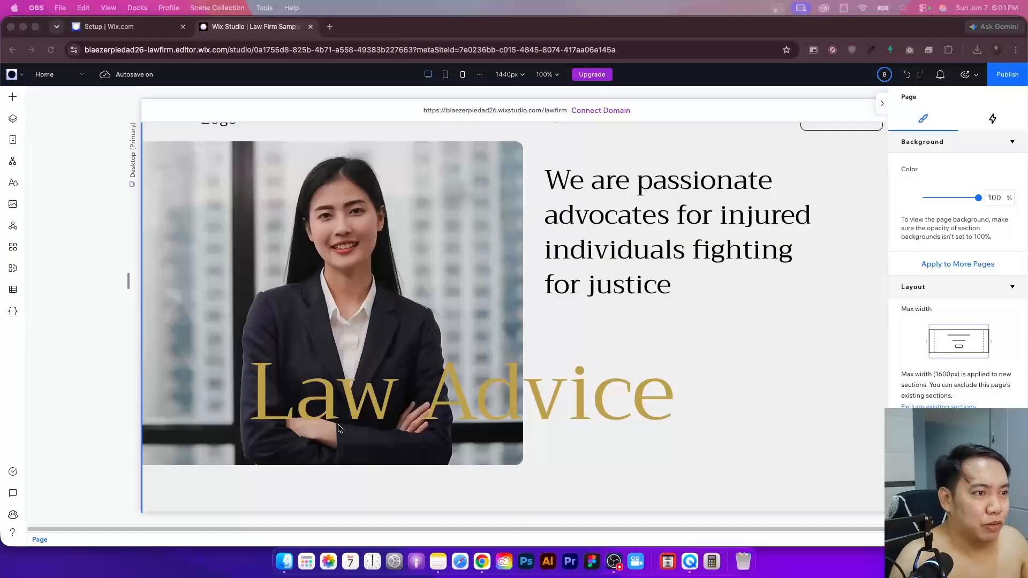
scroll(366, 391, "down", 12)
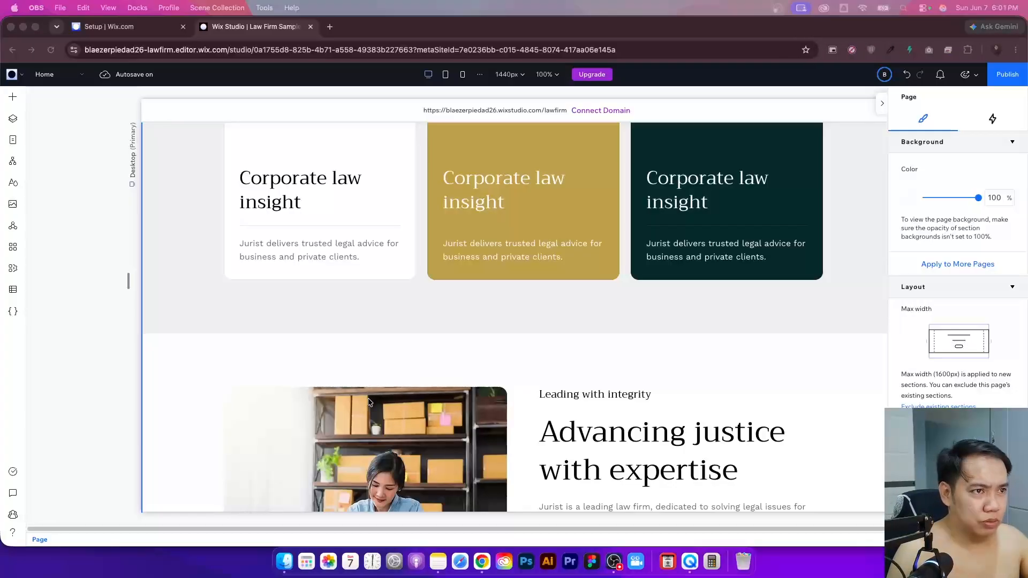
scroll(367, 400, "down", 1)
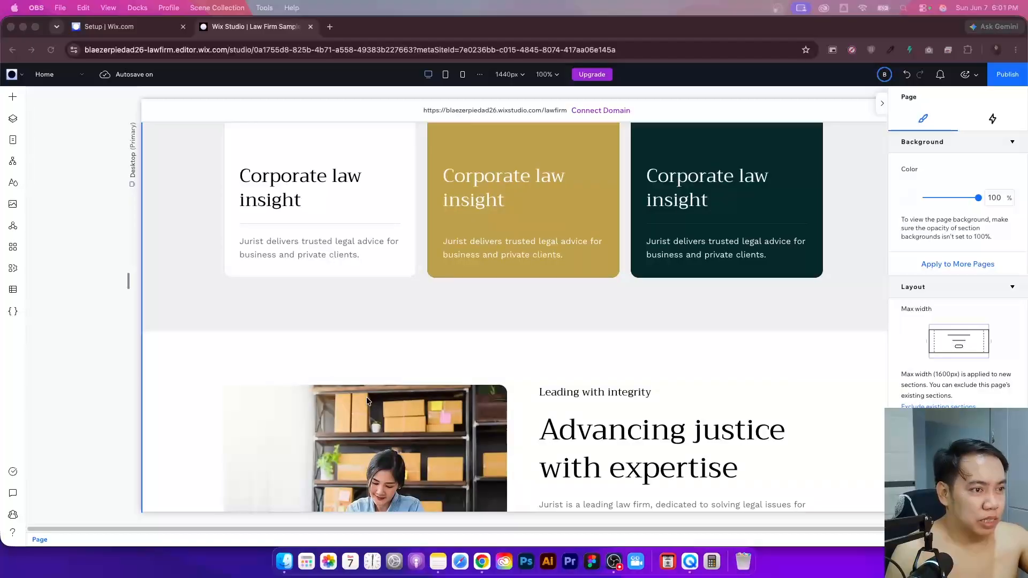